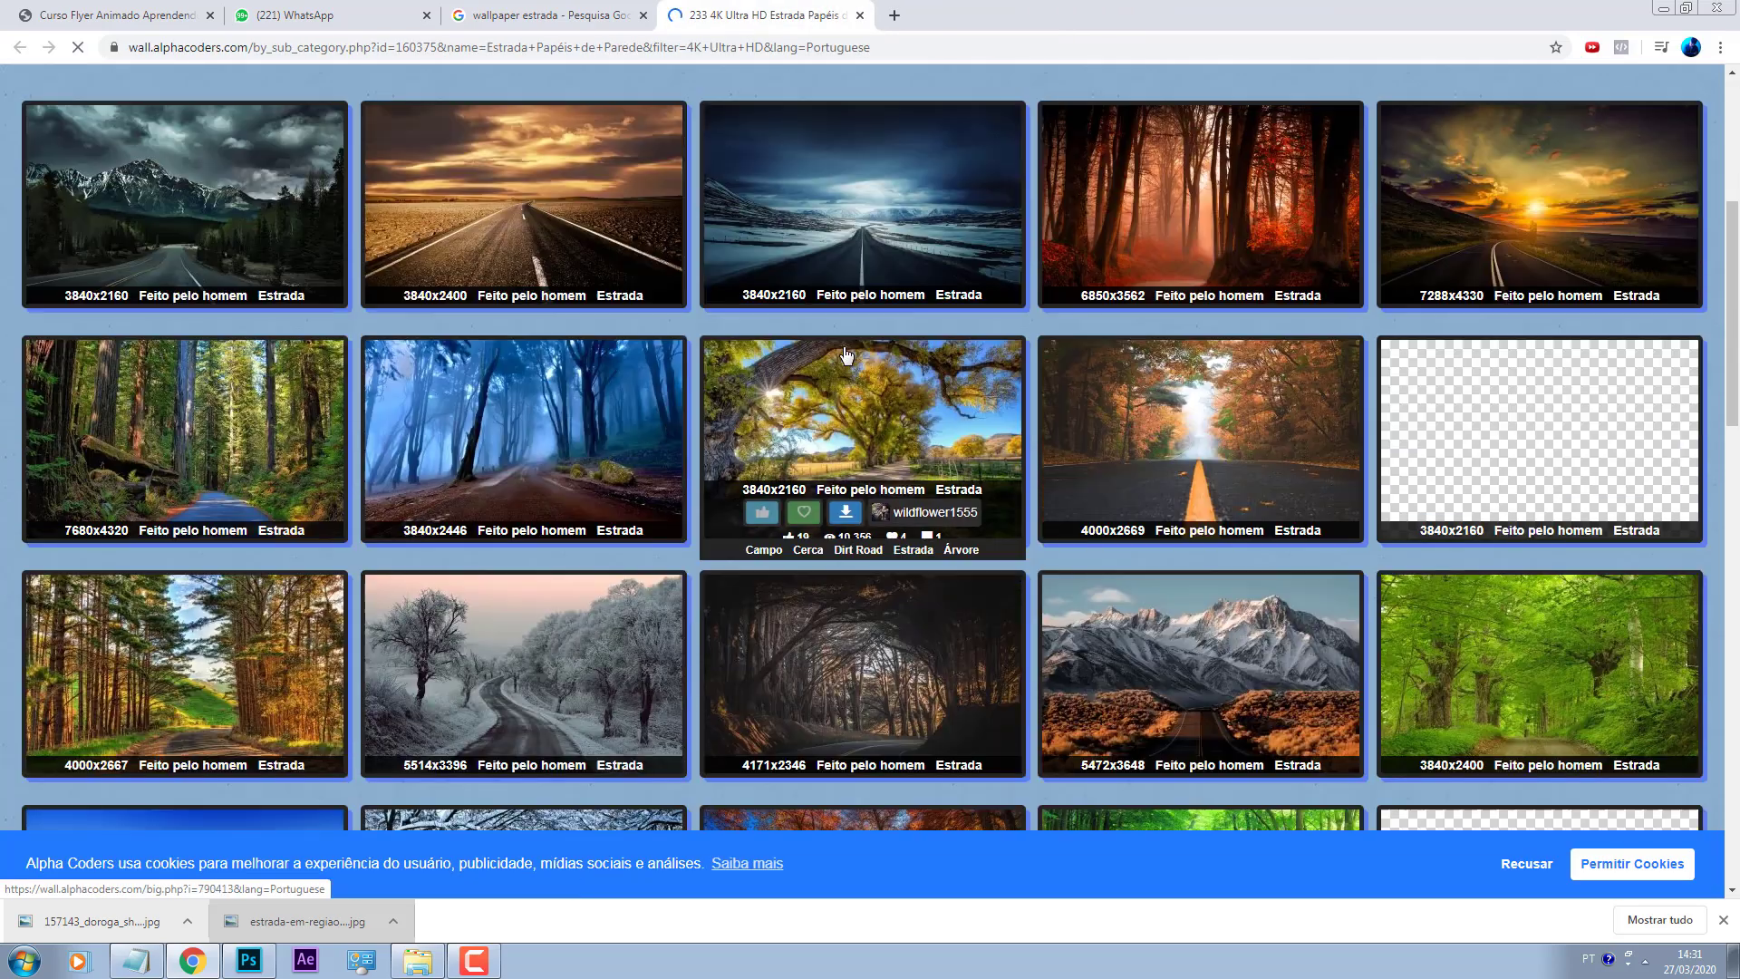
Step: Open the 3840x2160 snowy winter road wallpaper, copy the image and paste it into the Photoshop document above the car layer
{"action": "scroll", "coordinate": [678, 387], "scroll_direction": "up", "scroll_amount": 3}
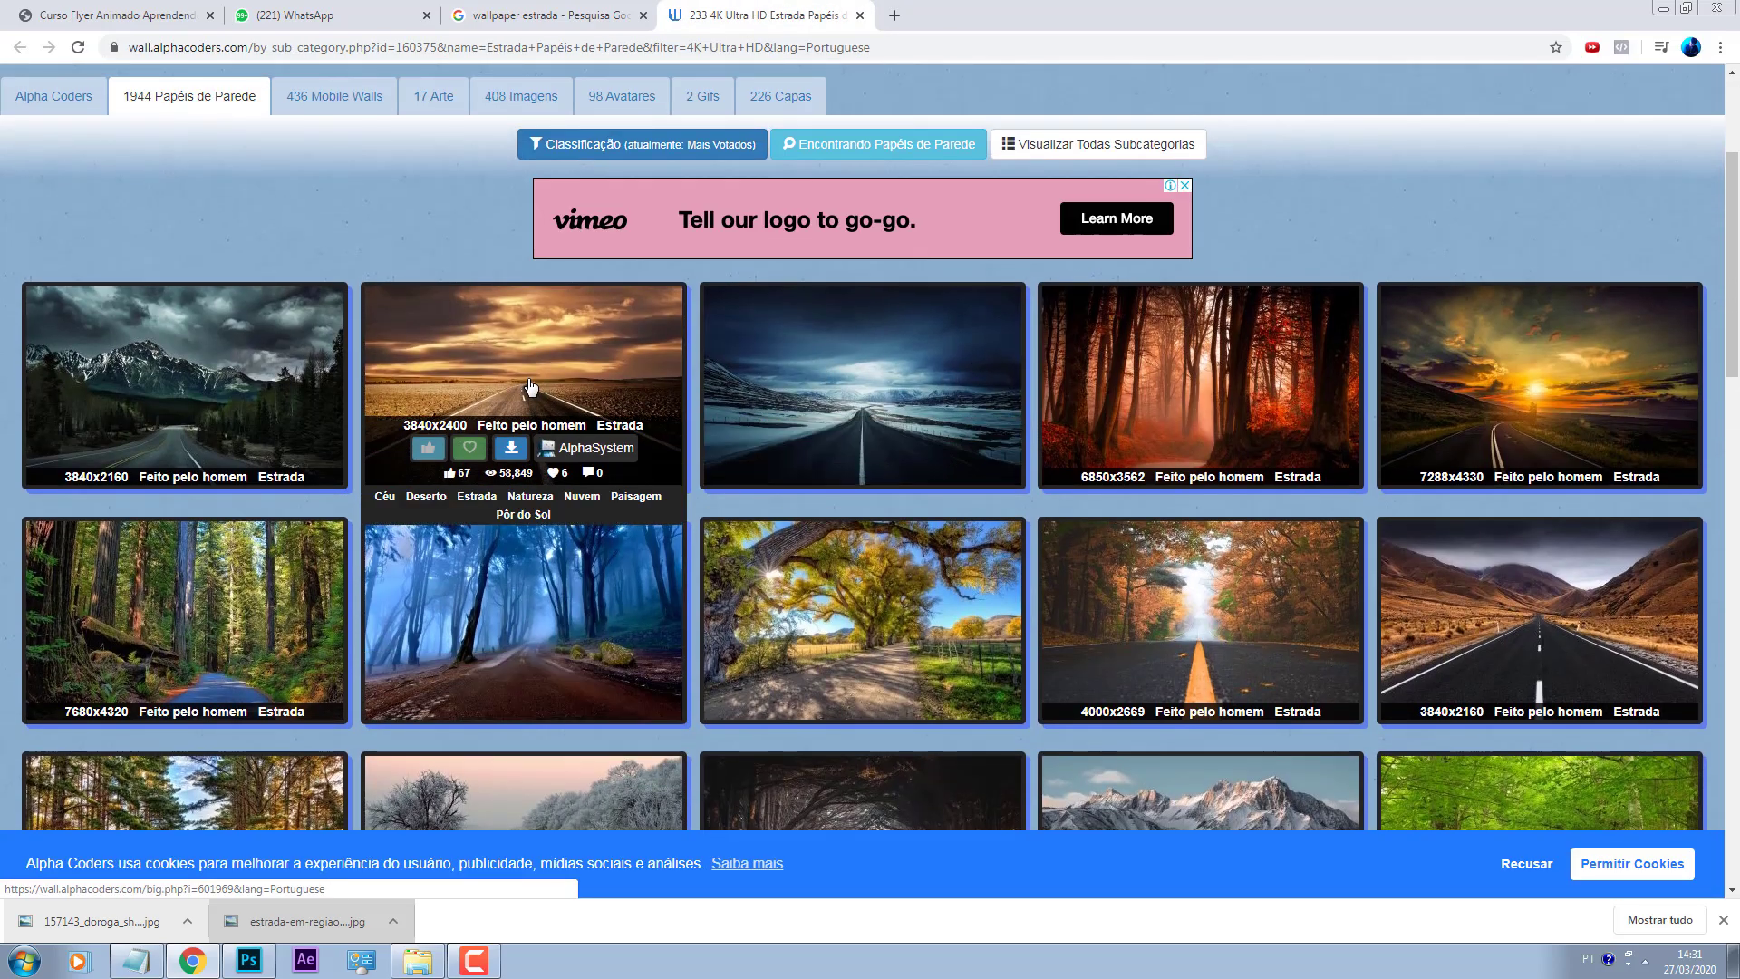
{"action": "left_click", "coordinate": [855, 358]}
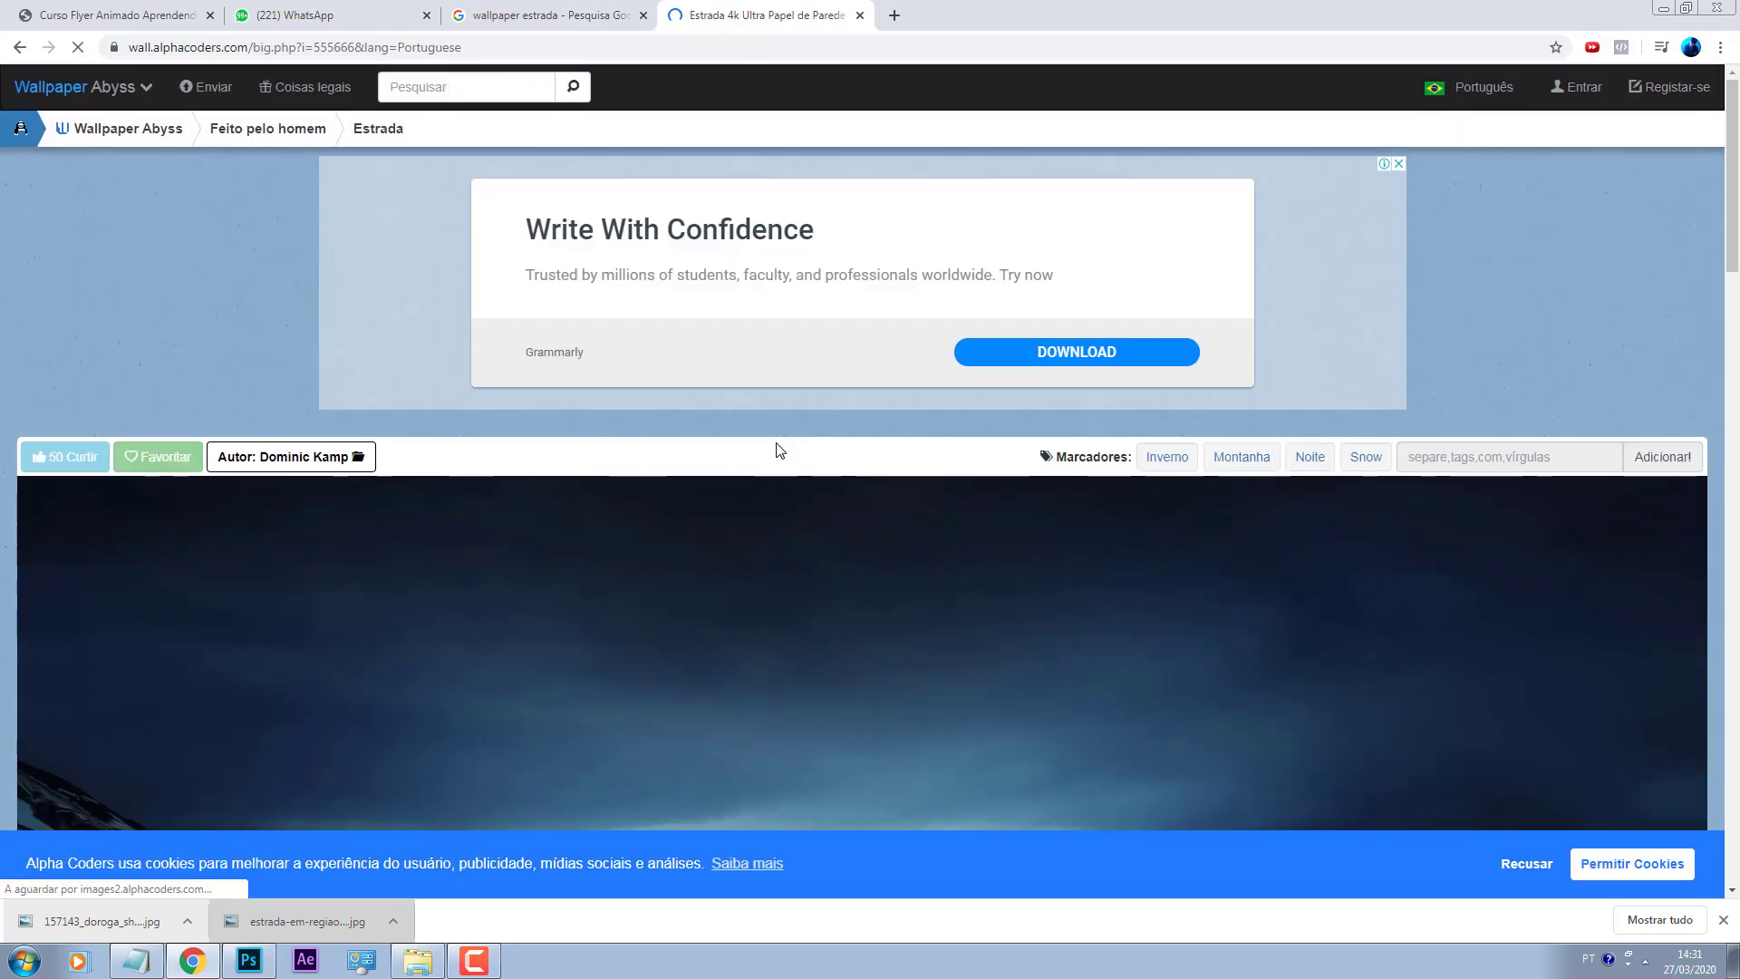
{"action": "scroll", "coordinate": [779, 425], "scroll_direction": "down", "scroll_amount": 5}
{"action": "right_click", "coordinate": [780, 392]}
{"action": "left_click", "coordinate": [833, 596]}
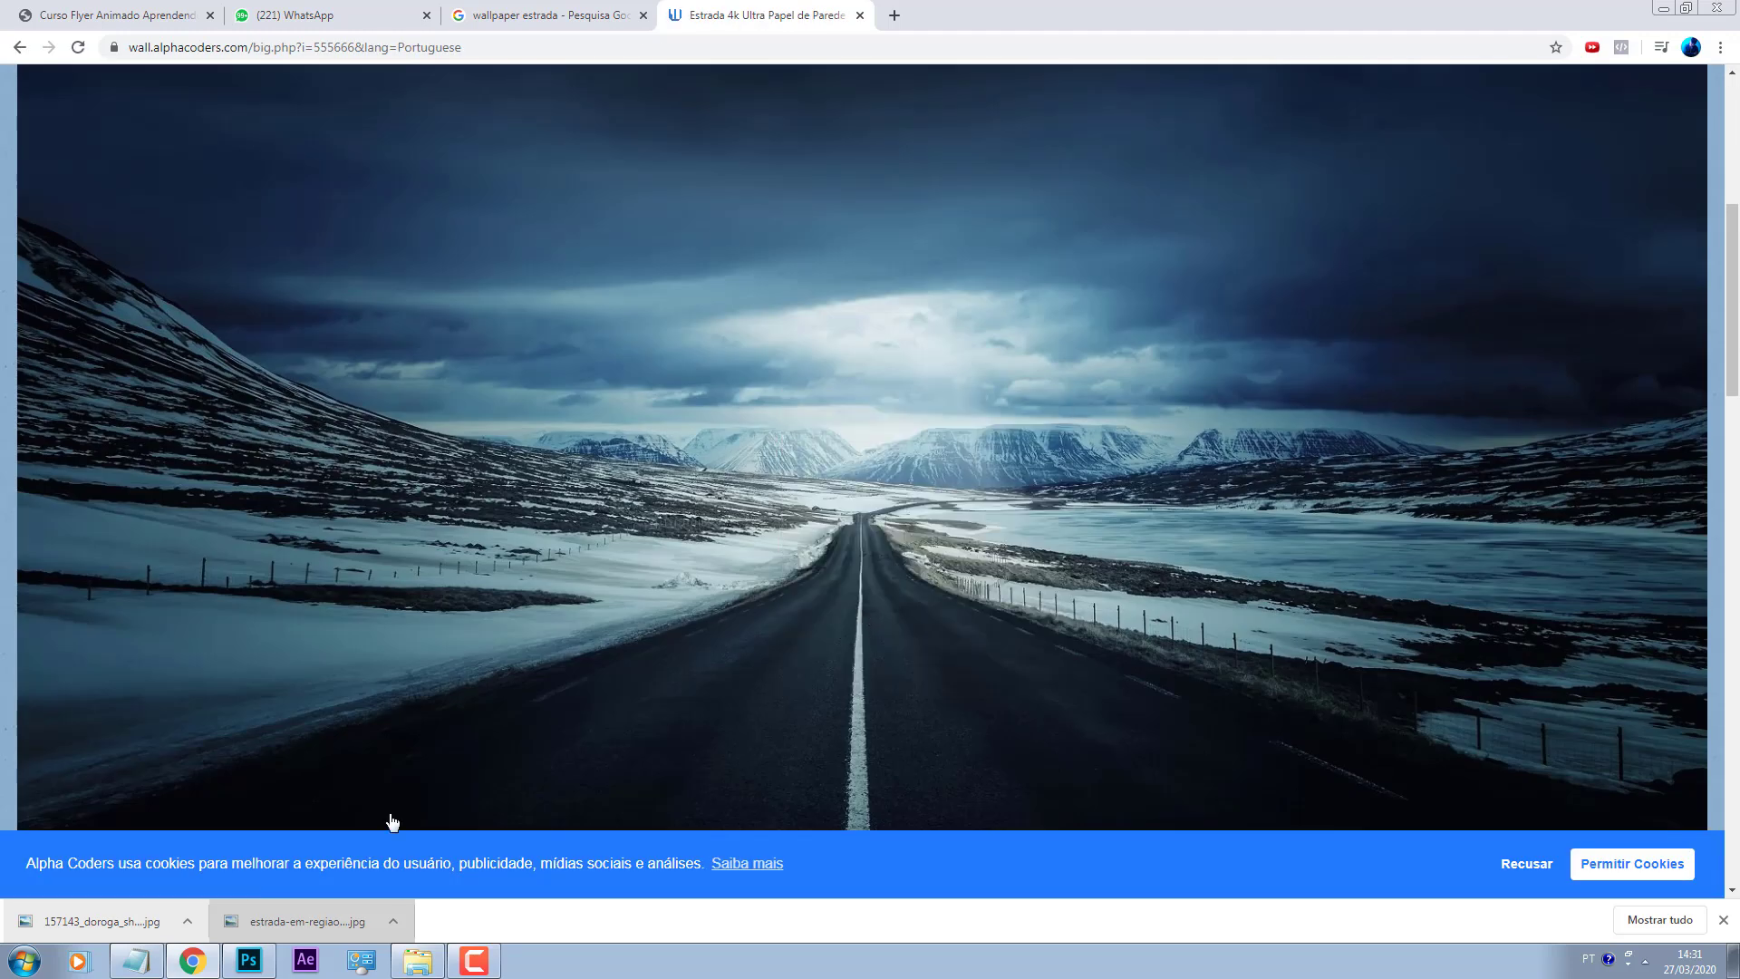
{"action": "left_click", "coordinate": [236, 972]}
{"action": "key", "text": "ctrl+v"}
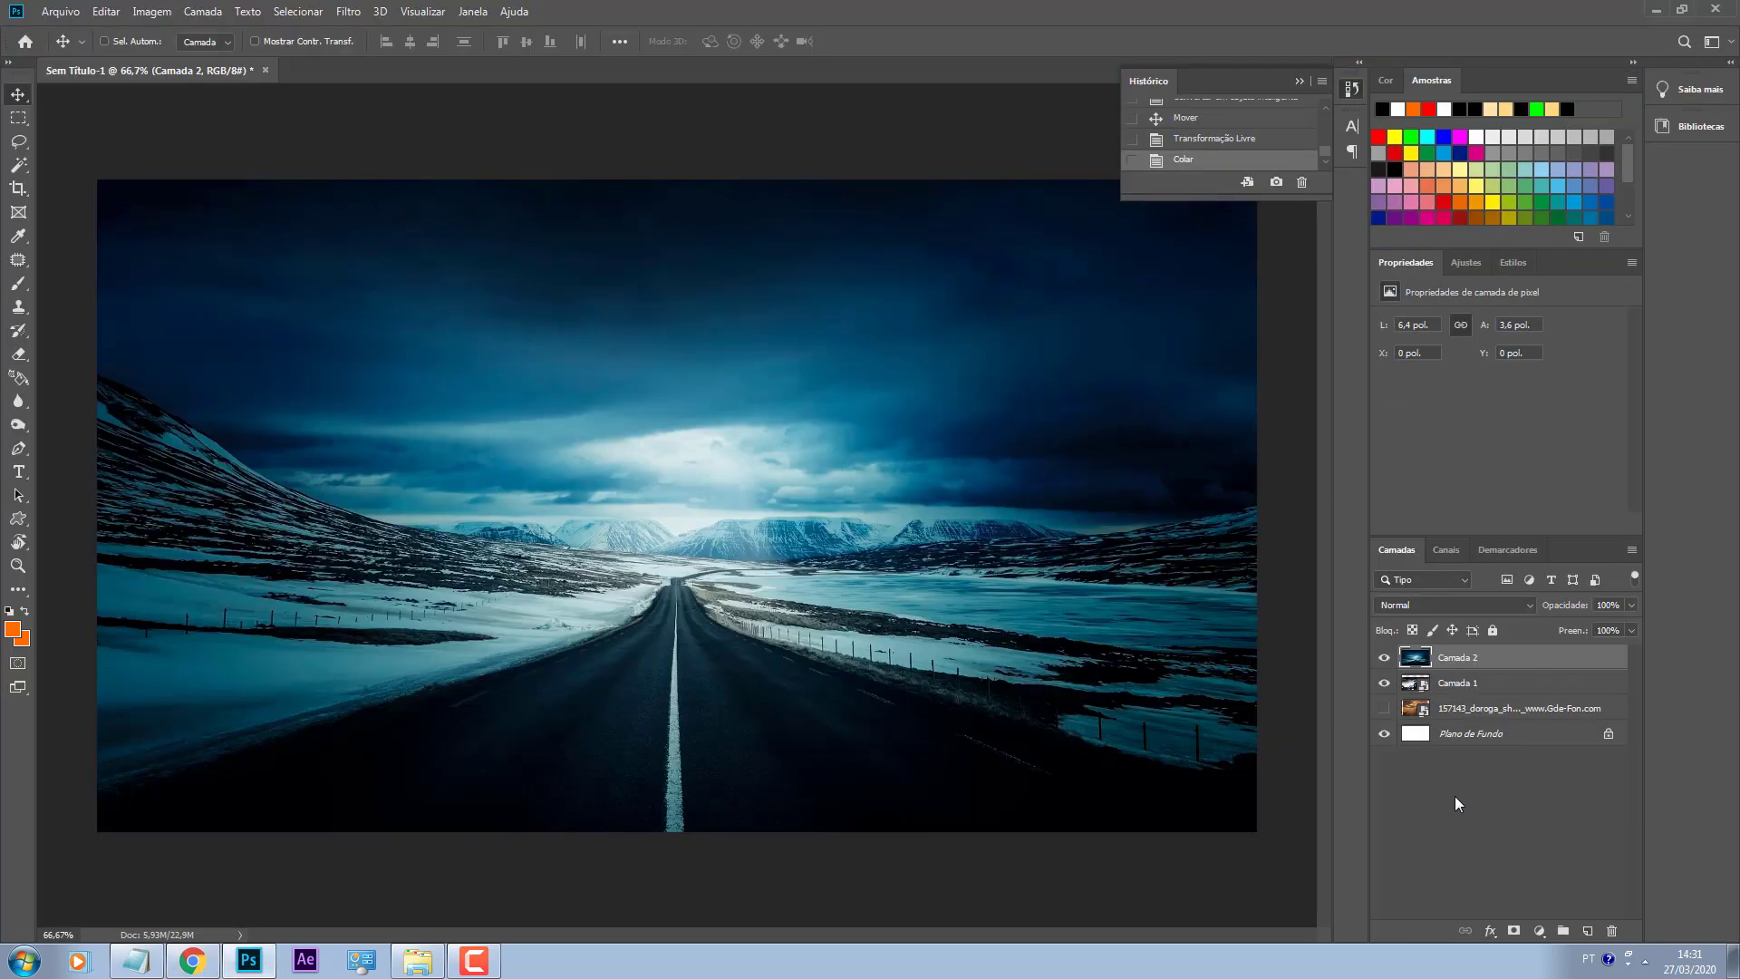
Step: Add a layer mask to the pasted road layer and toggle the road and car layers' visibility to compare them
{"action": "left_click", "coordinate": [1513, 931]}
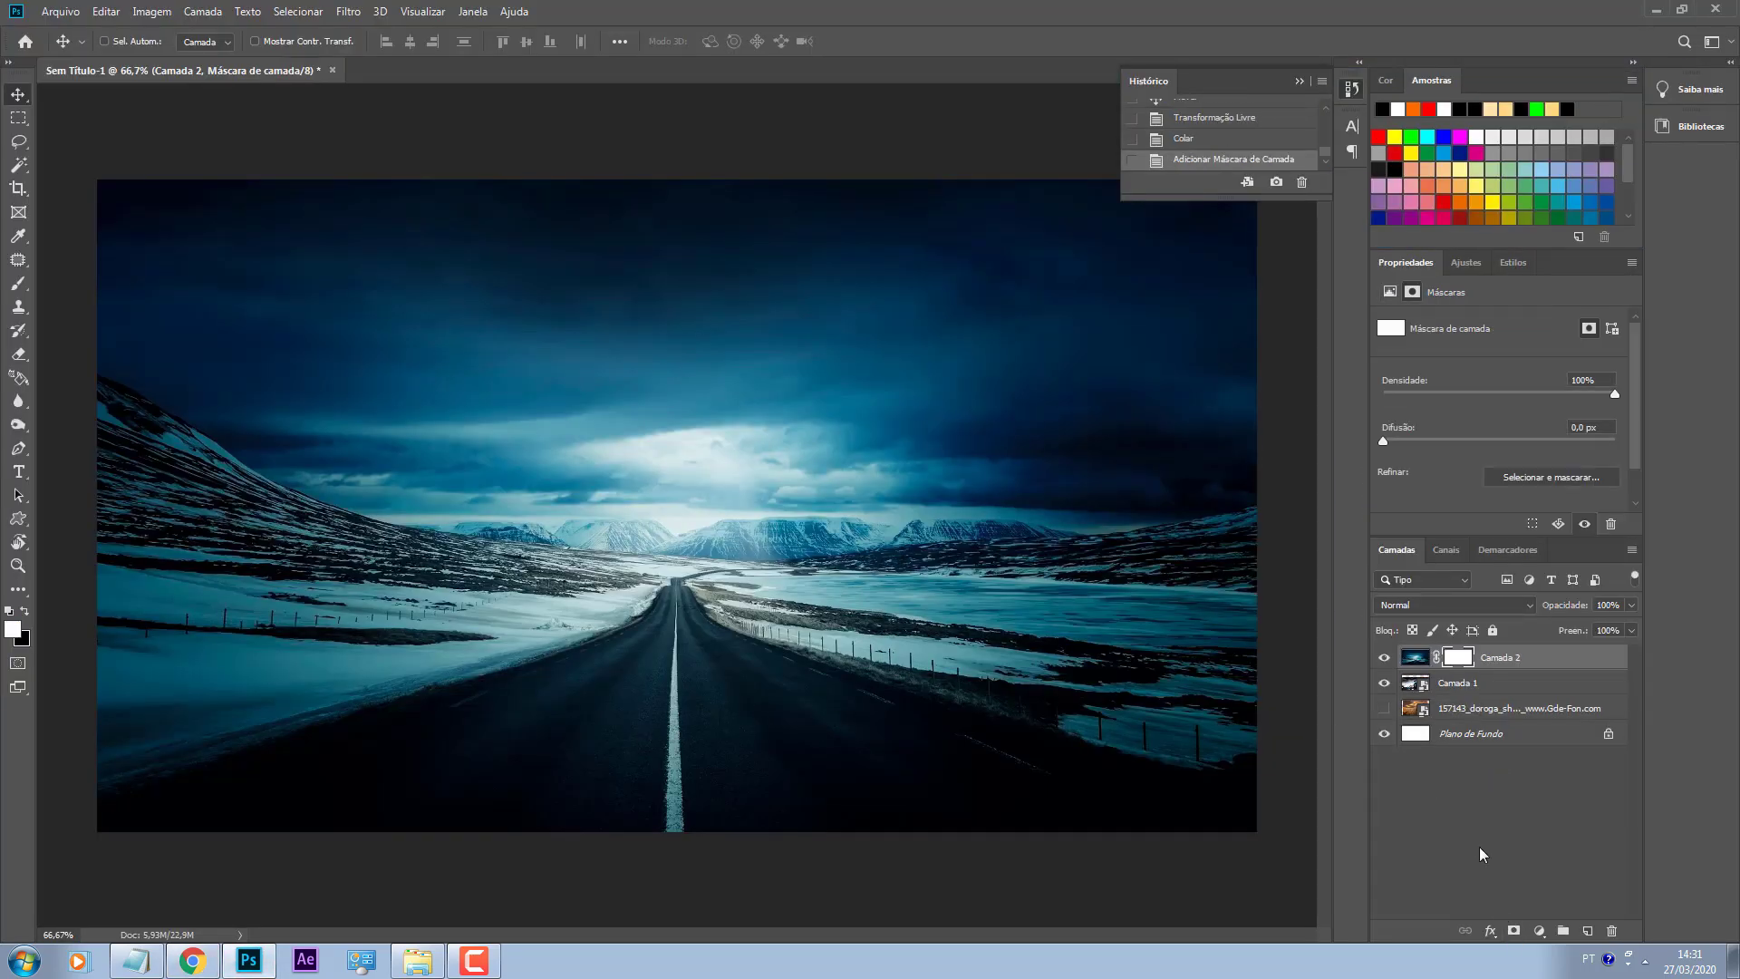
{"action": "key", "text": "ctrl+z"}
{"action": "left_click", "coordinate": [1515, 932]}
{"action": "left_click", "coordinate": [1384, 658]}
{"action": "left_click", "coordinate": [1384, 683]}
{"action": "left_click", "coordinate": [1384, 684]}
{"action": "left_click", "coordinate": [1383, 660]}
{"action": "left_click", "coordinate": [1383, 660]}
{"action": "left_click", "coordinate": [1383, 660]}
{"action": "left_click", "coordinate": [1384, 657]}
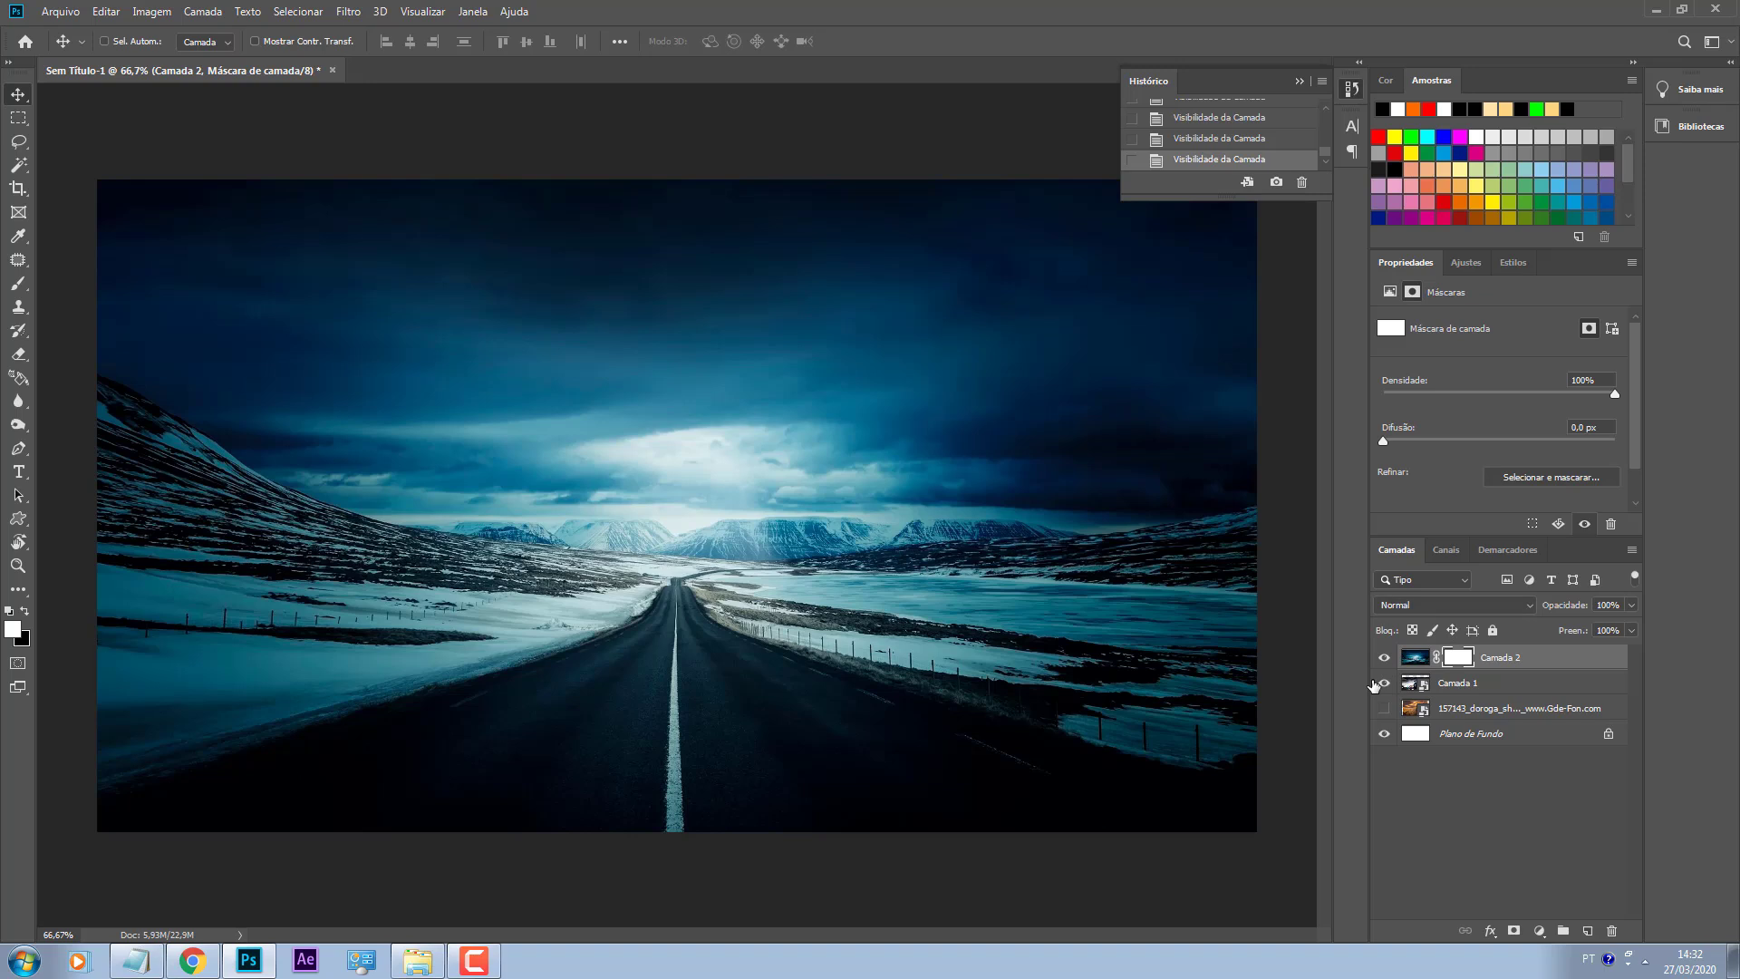
Step: Convert the road layer to a smart object and add a new layer mask for erasing
{"action": "left_click", "coordinate": [14, 359]}
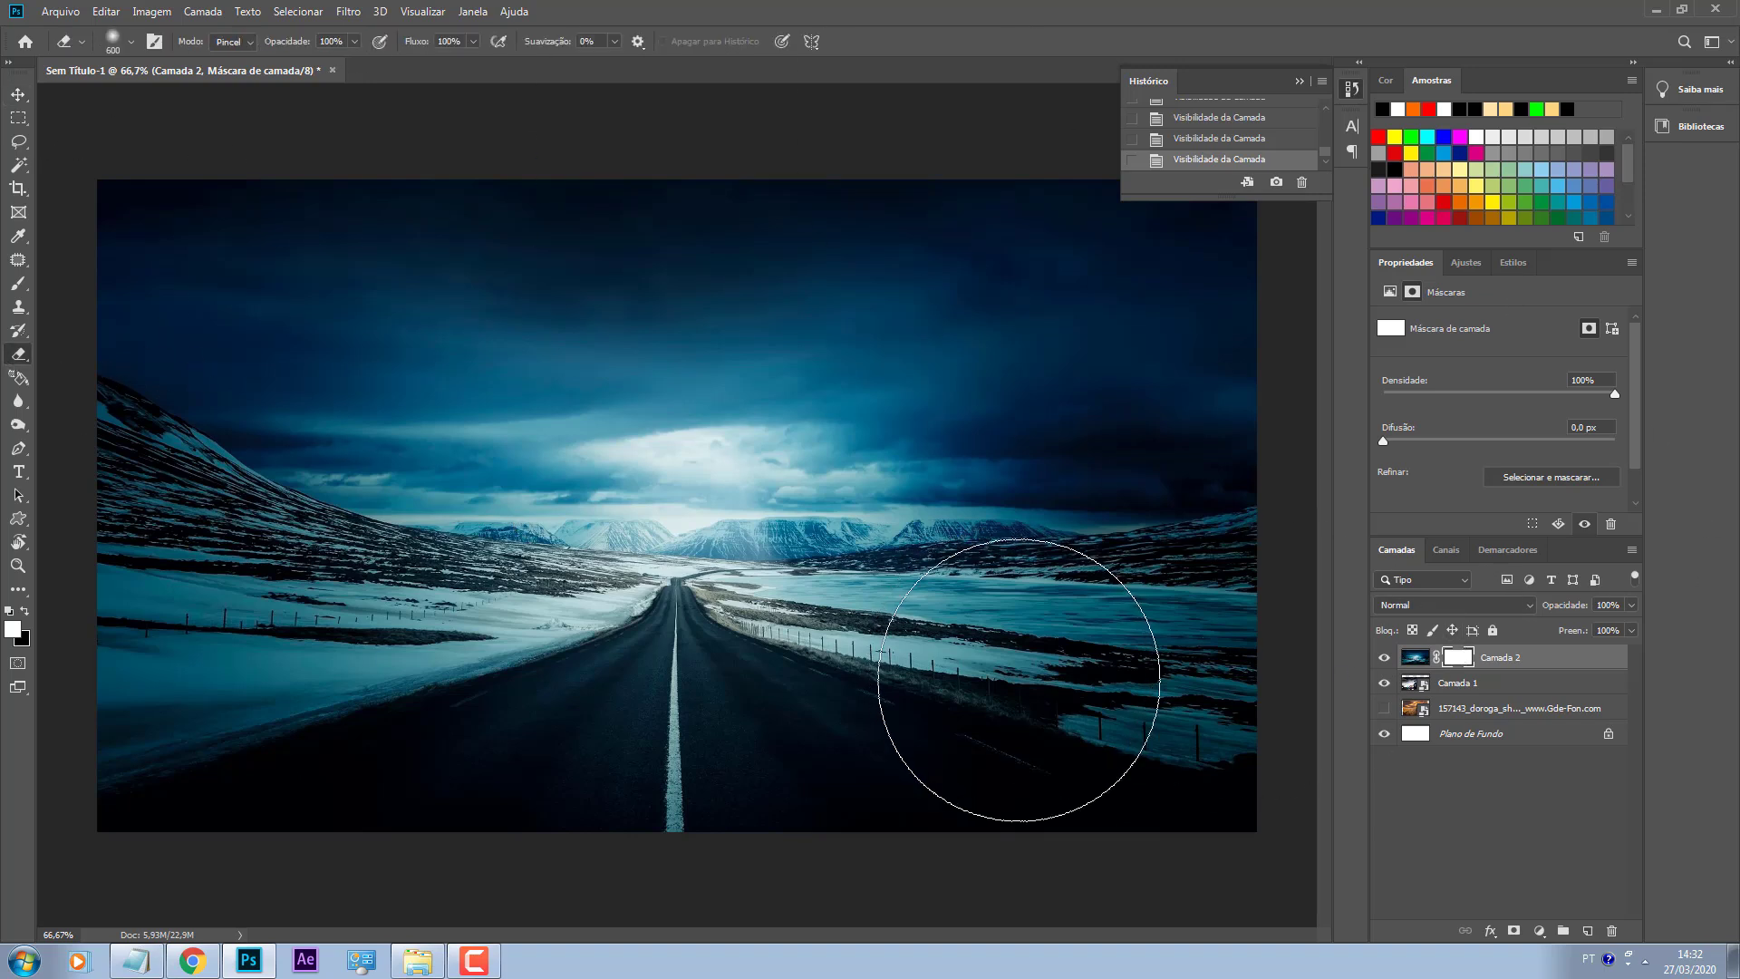
{"action": "left_click", "coordinate": [1421, 660]}
{"action": "left_click", "coordinate": [1459, 664]}
{"action": "right_click", "coordinate": [1545, 668]}
{"action": "key", "text": "Escape"}
{"action": "key", "text": "ctrl+z"}
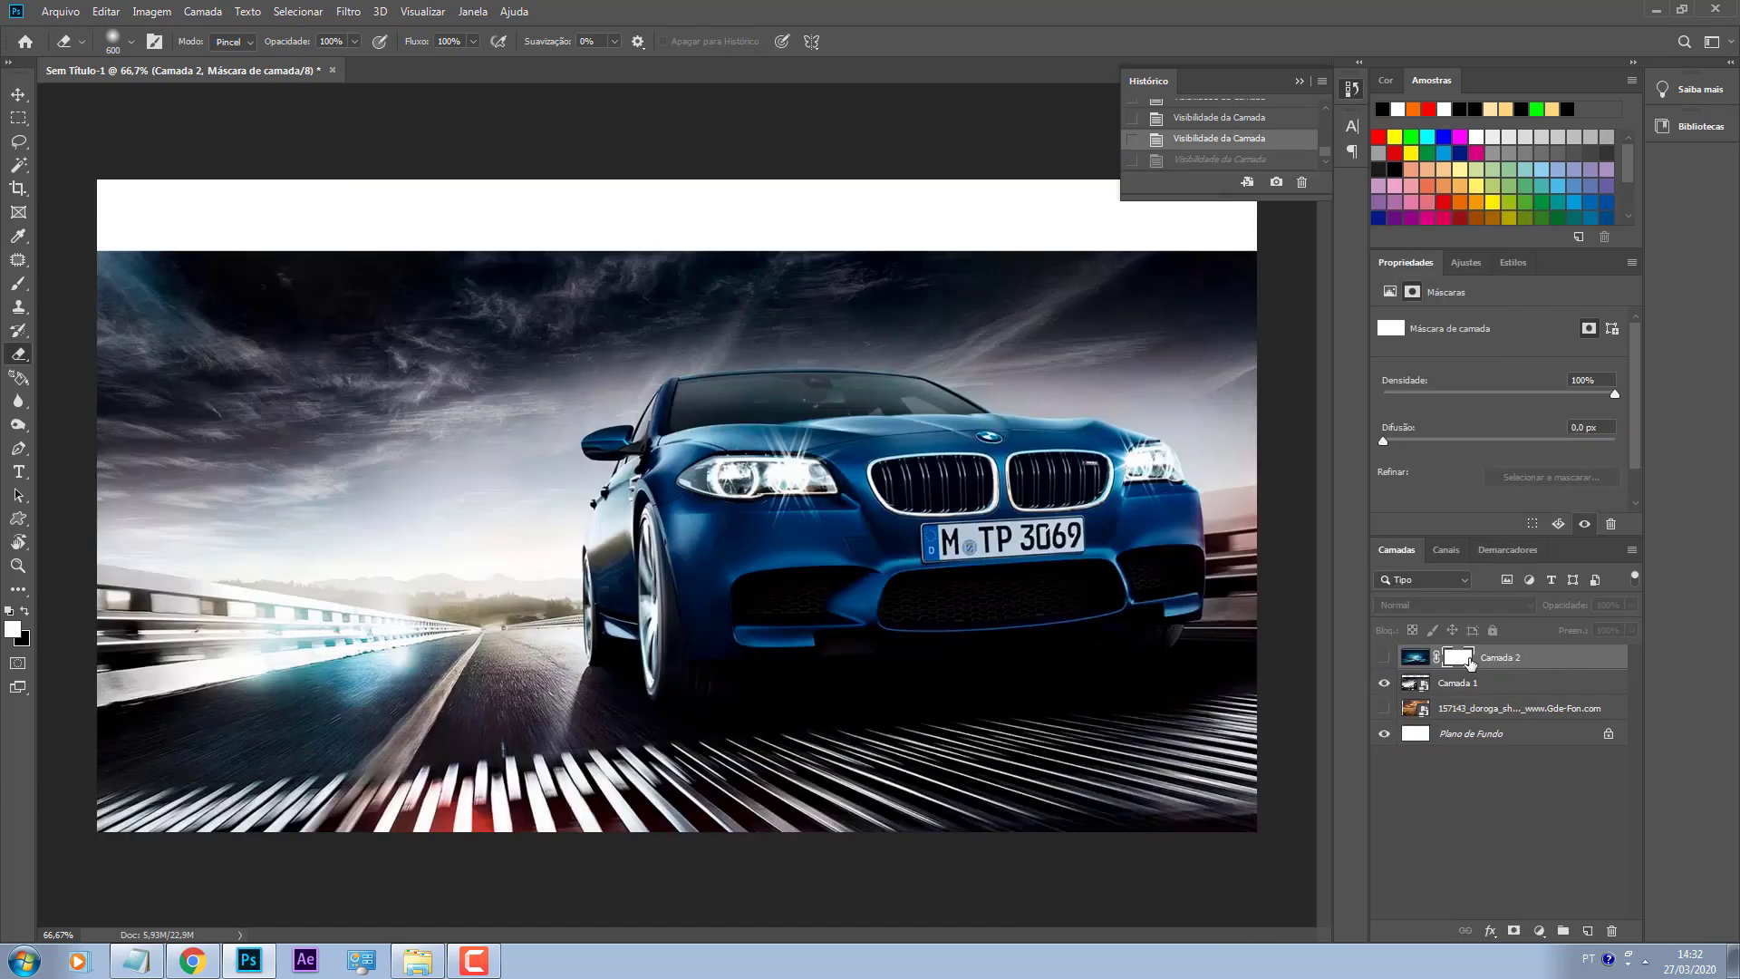
{"action": "key", "text": "ctrl+shift+z"}
{"action": "right_click", "coordinate": [1553, 643]}
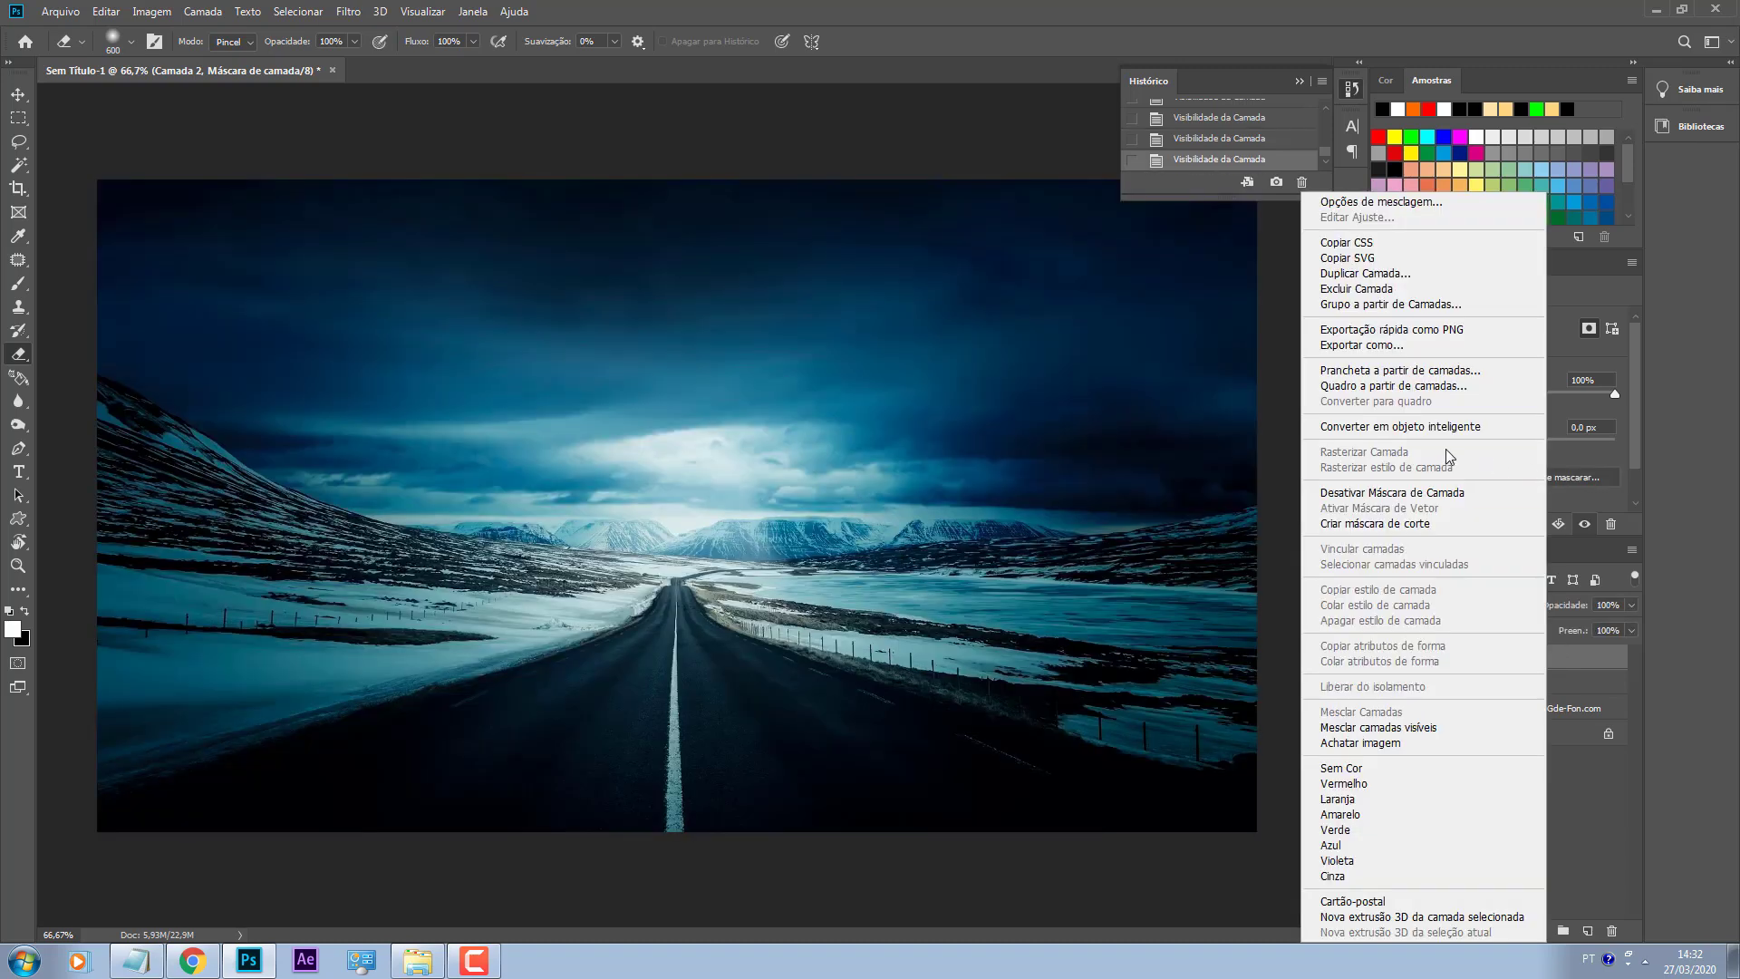
{"action": "left_click", "coordinate": [1445, 429]}
{"action": "left_click", "coordinate": [1513, 931]}
{"action": "left_click", "coordinate": [1384, 658]}
{"action": "left_click", "coordinate": [1384, 658]}
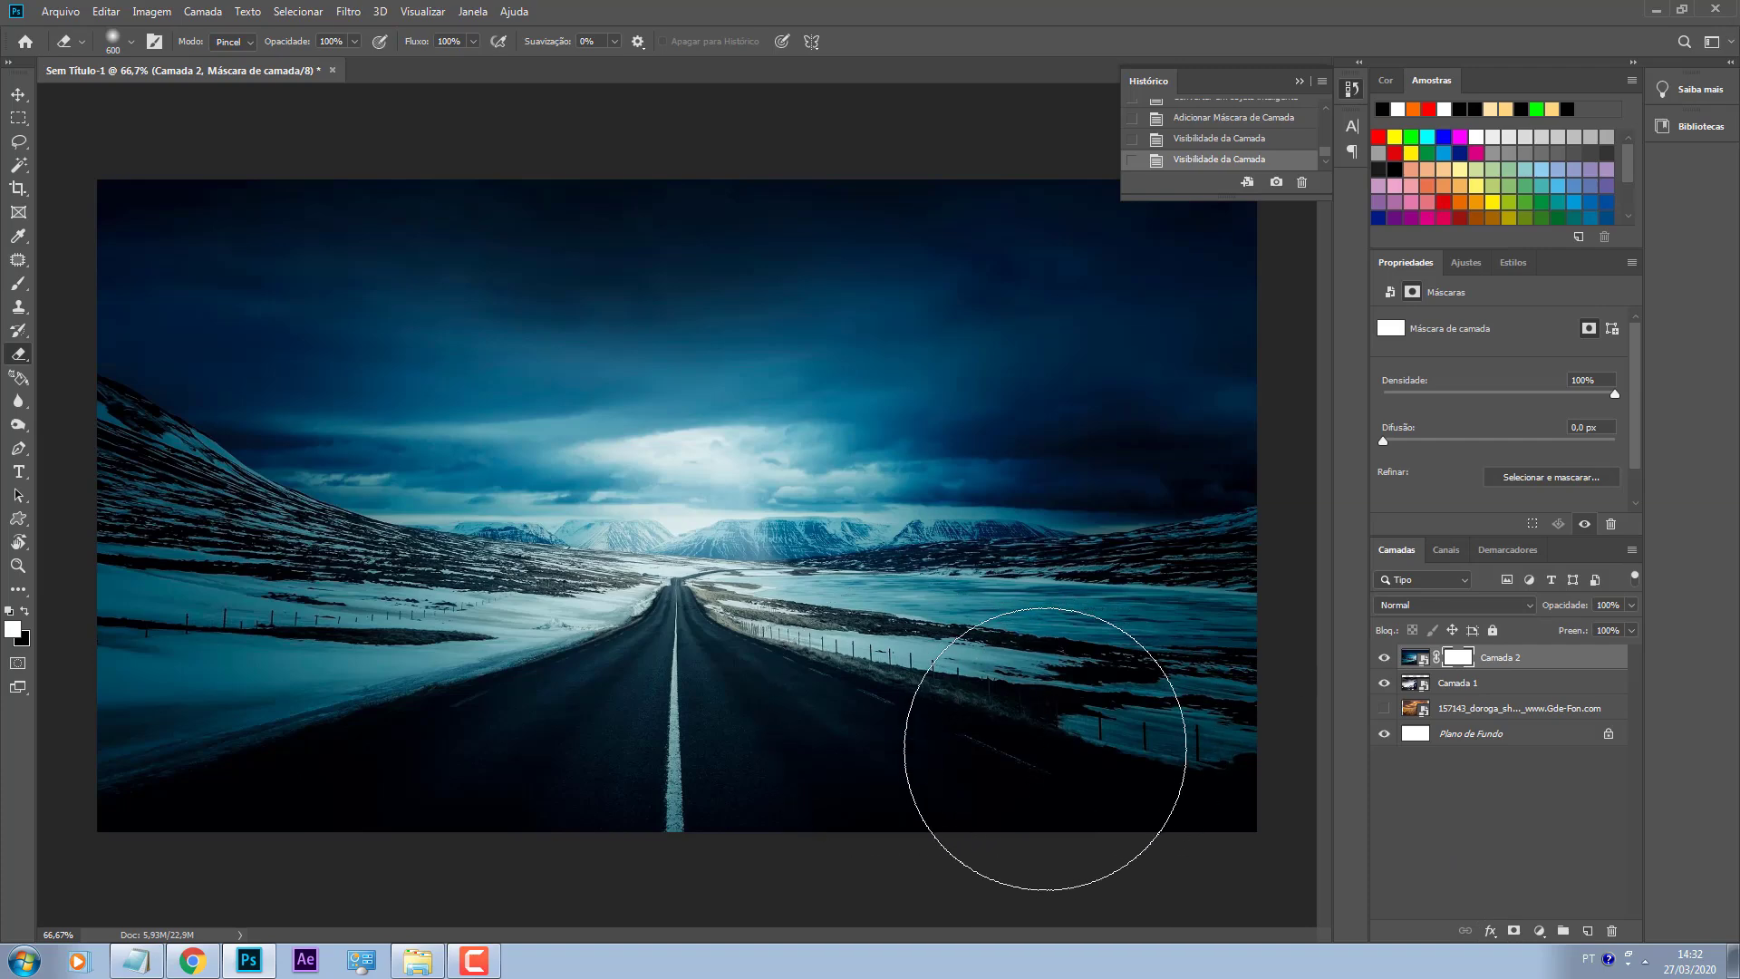
Step: Erase the road layer's mask over the car and the road around it with a soft 400 px Eraser
{"action": "key", "text": "bracketleft"}
{"action": "key", "text": "bracketleft"}
{"action": "mouse_move", "coordinate": [1339, 840]}
{"action": "left_mouse_down"}
{"action": "mouse_move", "coordinate": [1191, 776]}
{"action": "mouse_move", "coordinate": [1500, 693]}
{"action": "mouse_move", "coordinate": [941, 692]}
{"action": "mouse_move", "coordinate": [824, 630]}
{"action": "mouse_move", "coordinate": [405, 589]}
{"action": "mouse_move", "coordinate": [556, 580]}
{"action": "mouse_move", "coordinate": [847, 455]}
{"action": "mouse_move", "coordinate": [1057, 451]}
{"action": "mouse_move", "coordinate": [522, 467]}
{"action": "mouse_move", "coordinate": [81, 536]}
{"action": "mouse_move", "coordinate": [834, 503]}
{"action": "mouse_move", "coordinate": [276, 498]}
{"action": "mouse_move", "coordinate": [1135, 436]}
{"action": "mouse_move", "coordinate": [810, 520]}
{"action": "mouse_move", "coordinate": [820, 623]}
{"action": "mouse_move", "coordinate": [1085, 542]}
{"action": "mouse_move", "coordinate": [1021, 563]}
{"action": "left_mouse_up"}
{"action": "key", "text": "ctrl+z"}
{"action": "mouse_move", "coordinate": [603, 860]}
{"action": "left_mouse_down"}
{"action": "mouse_move", "coordinate": [536, 719]}
{"action": "mouse_move", "coordinate": [873, 505]}
{"action": "mouse_move", "coordinate": [667, 476]}
{"action": "mouse_move", "coordinate": [1042, 462]}
{"action": "mouse_move", "coordinate": [737, 640]}
{"action": "mouse_move", "coordinate": [725, 525]}
{"action": "mouse_move", "coordinate": [590, 624]}
{"action": "left_mouse_up"}
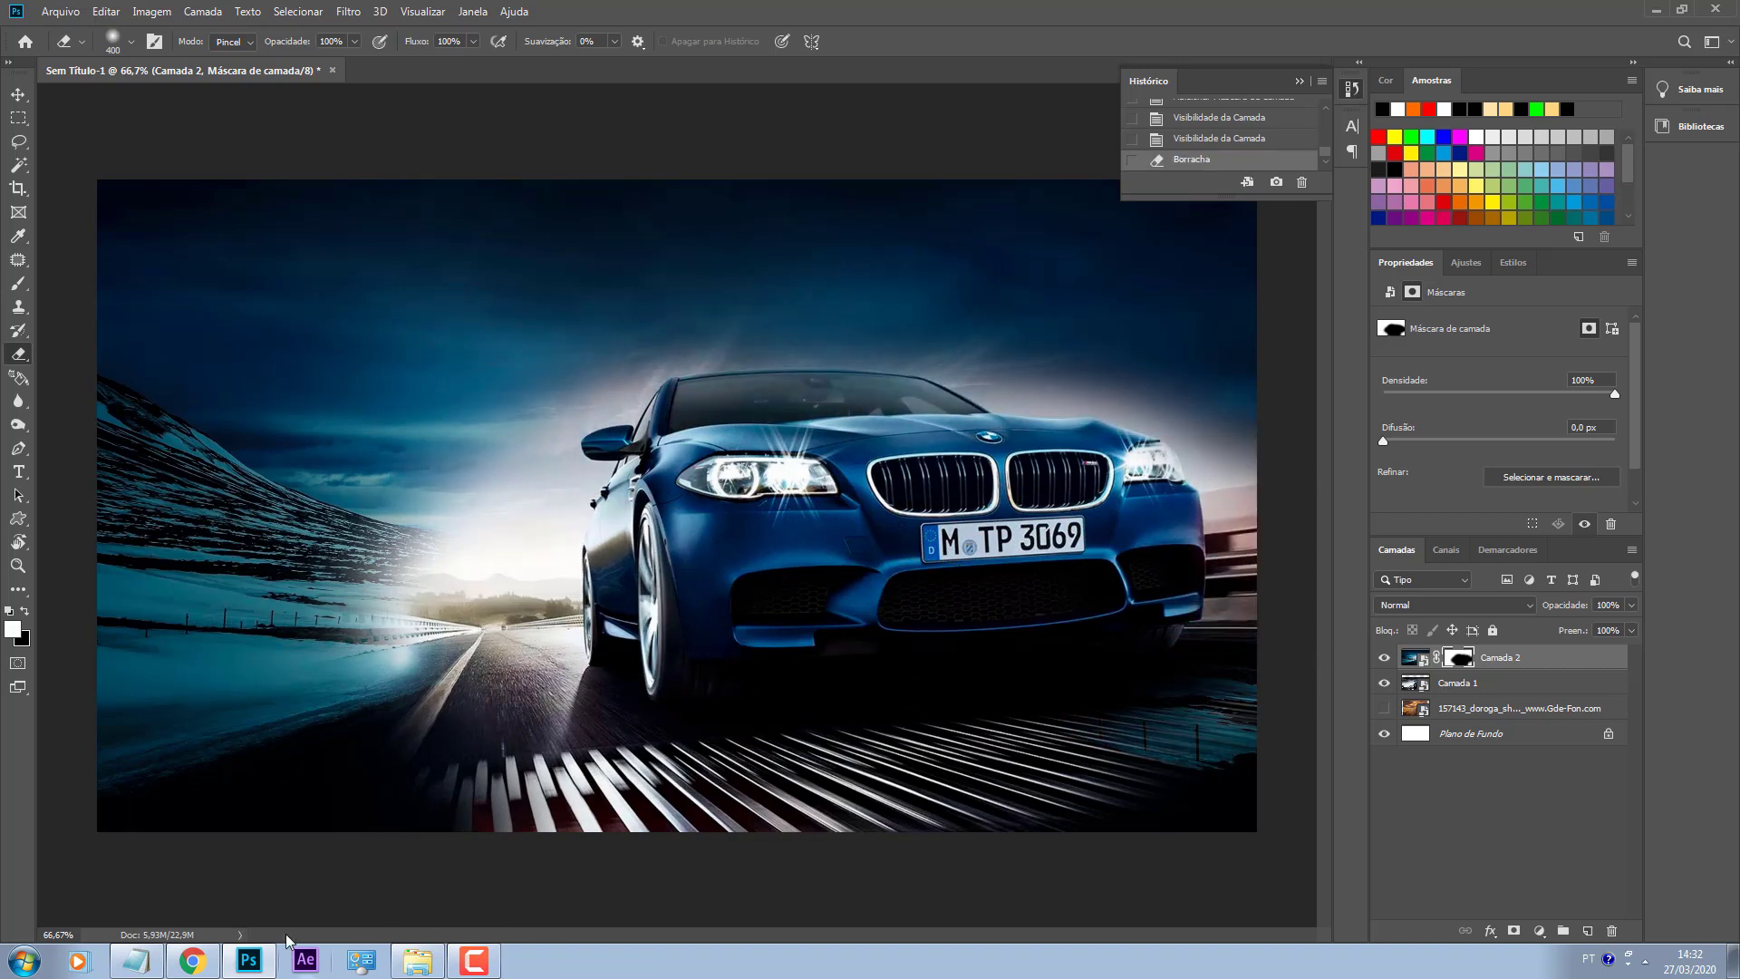
Step: Toggle the road layer's visibility to compare the composition with and without the blended background
{"action": "left_click", "coordinate": [18, 94]}
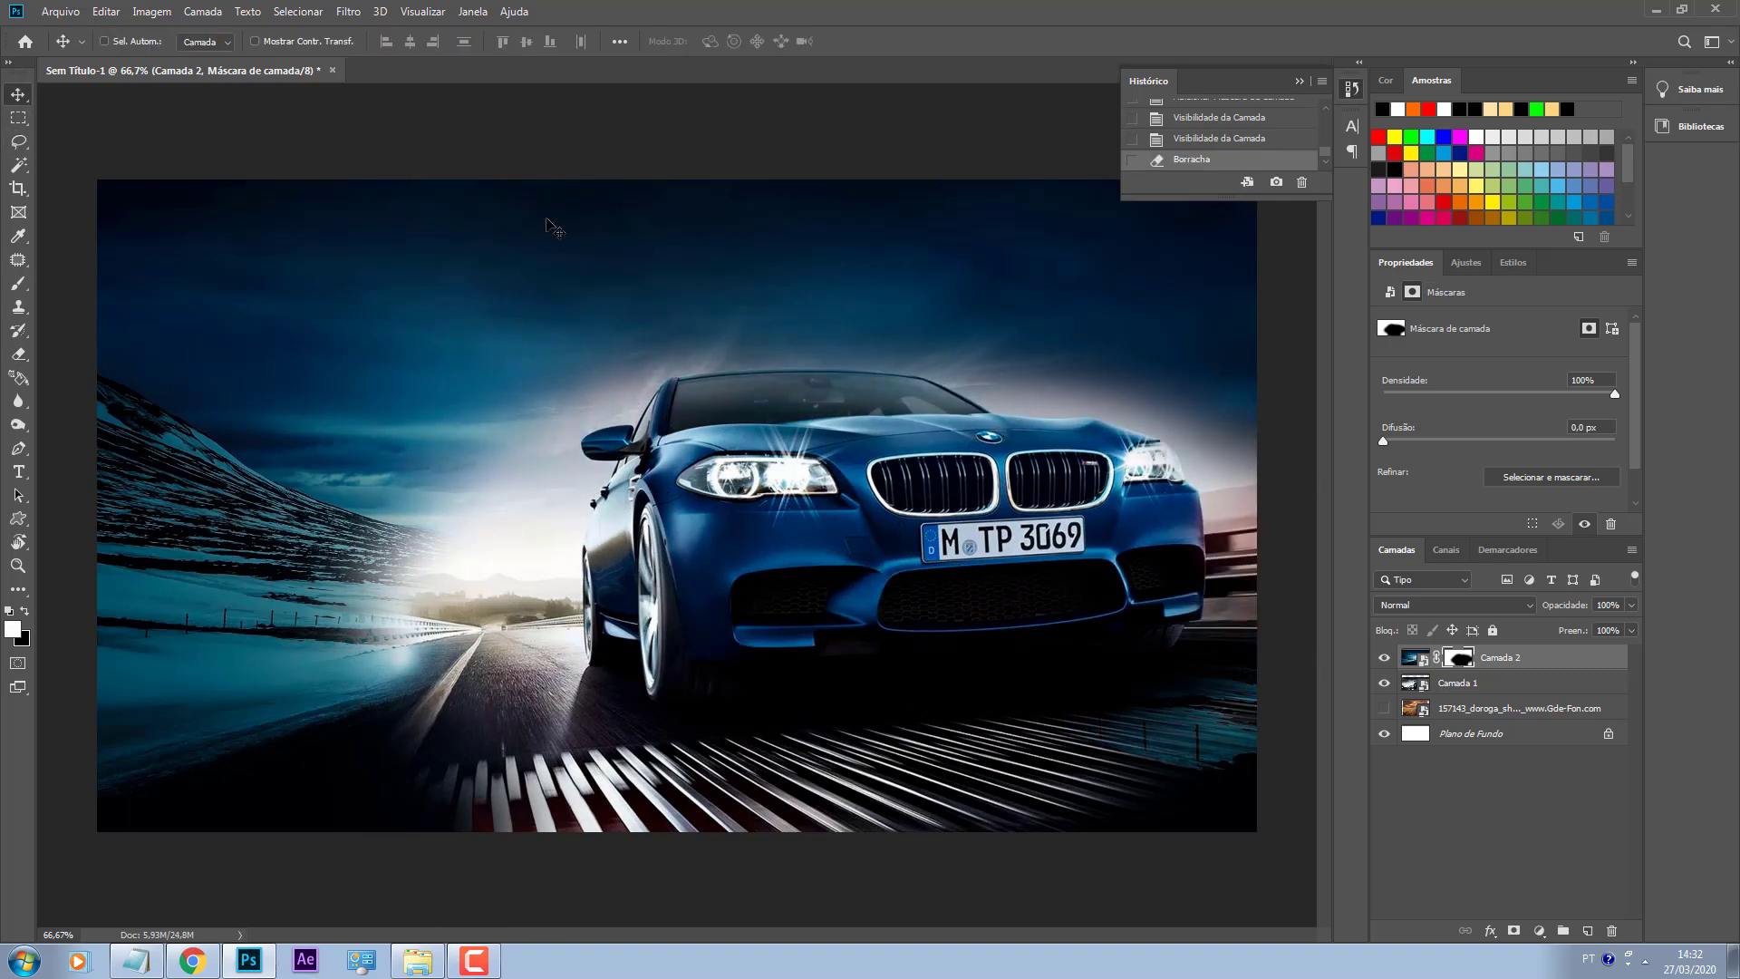
{"action": "left_click", "coordinate": [1383, 661]}
{"action": "left_click", "coordinate": [1383, 660]}
{"action": "left_click", "coordinate": [1383, 661]}
{"action": "left_click", "coordinate": [1384, 665]}
{"action": "left_click", "coordinate": [1384, 665]}
{"action": "left_click", "coordinate": [1384, 665]}
{"action": "left_click", "coordinate": [1383, 661]}
{"action": "left_click", "coordinate": [1383, 662]}
{"action": "left_click", "coordinate": [1383, 663]}
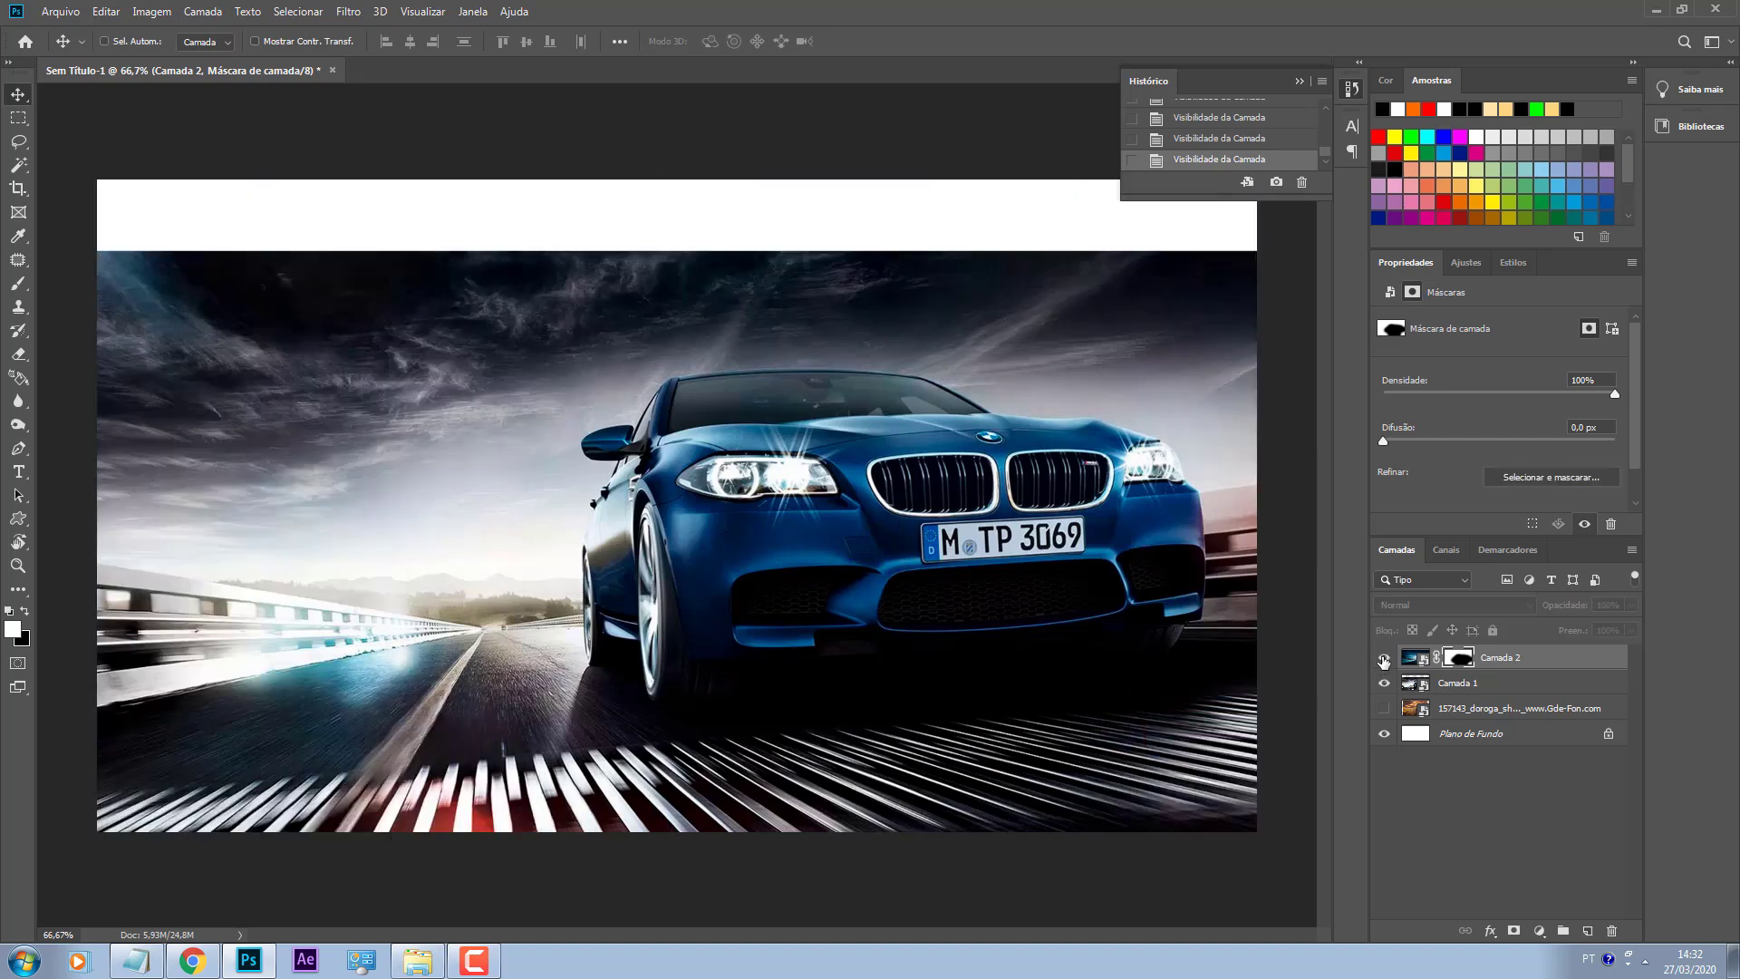
{"action": "left_click", "coordinate": [1383, 662]}
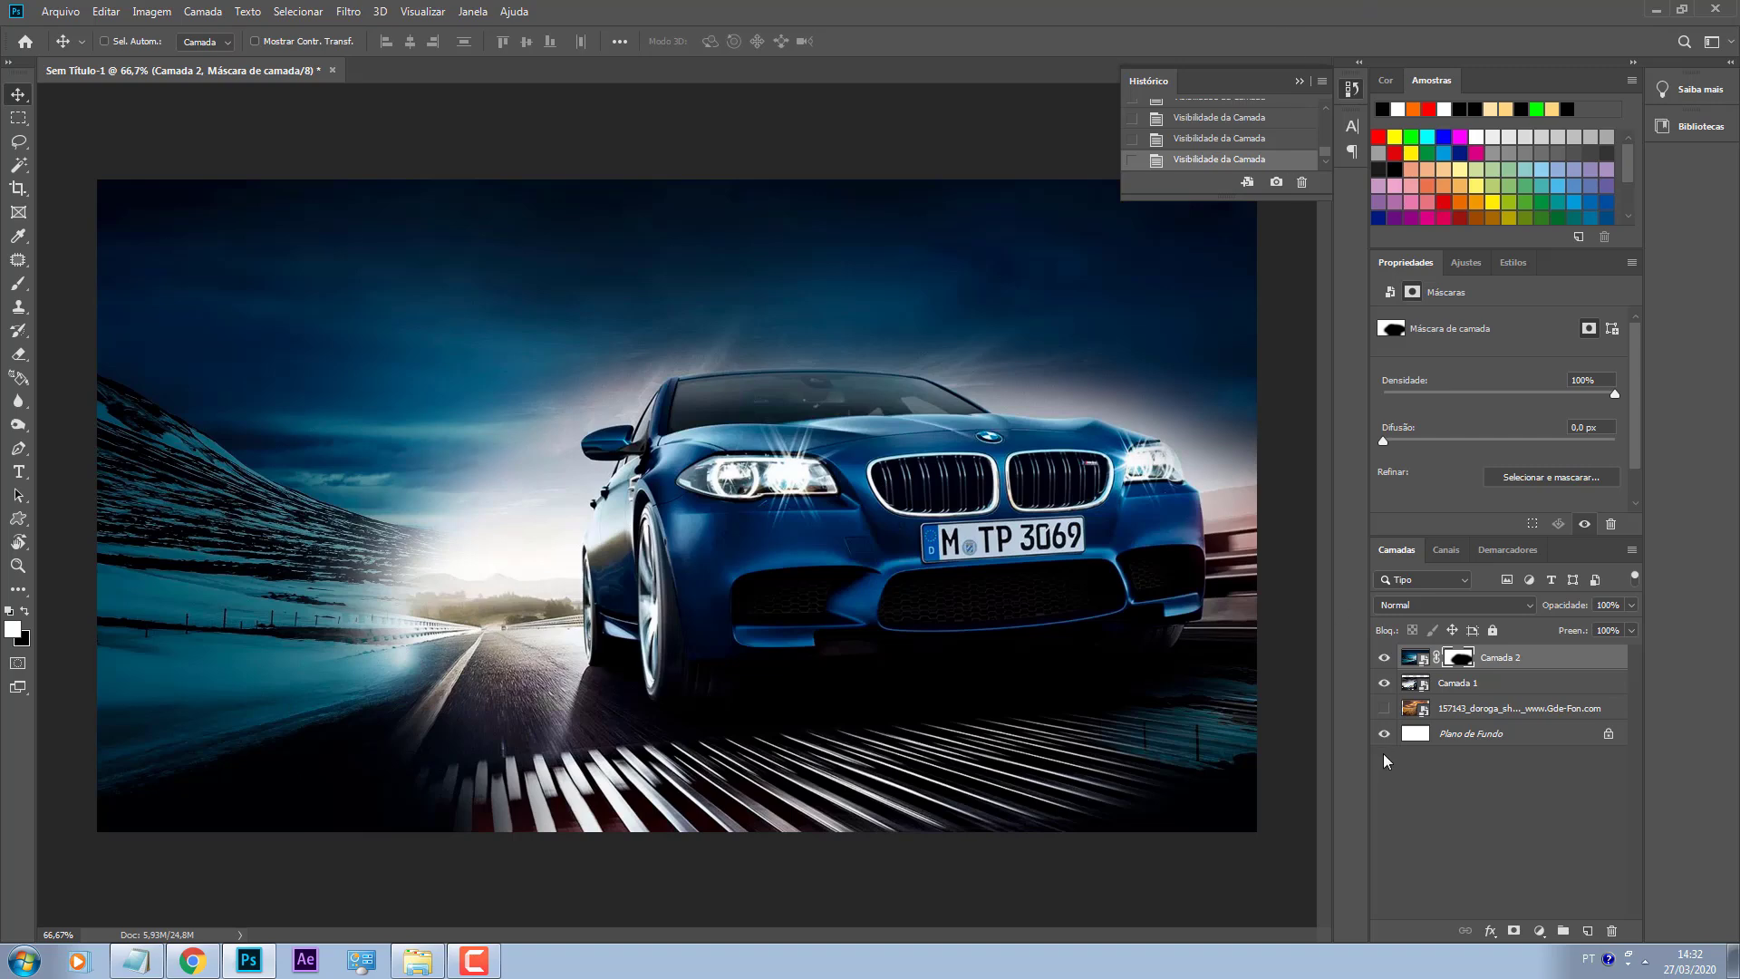
{"action": "left_click", "coordinate": [1383, 660]}
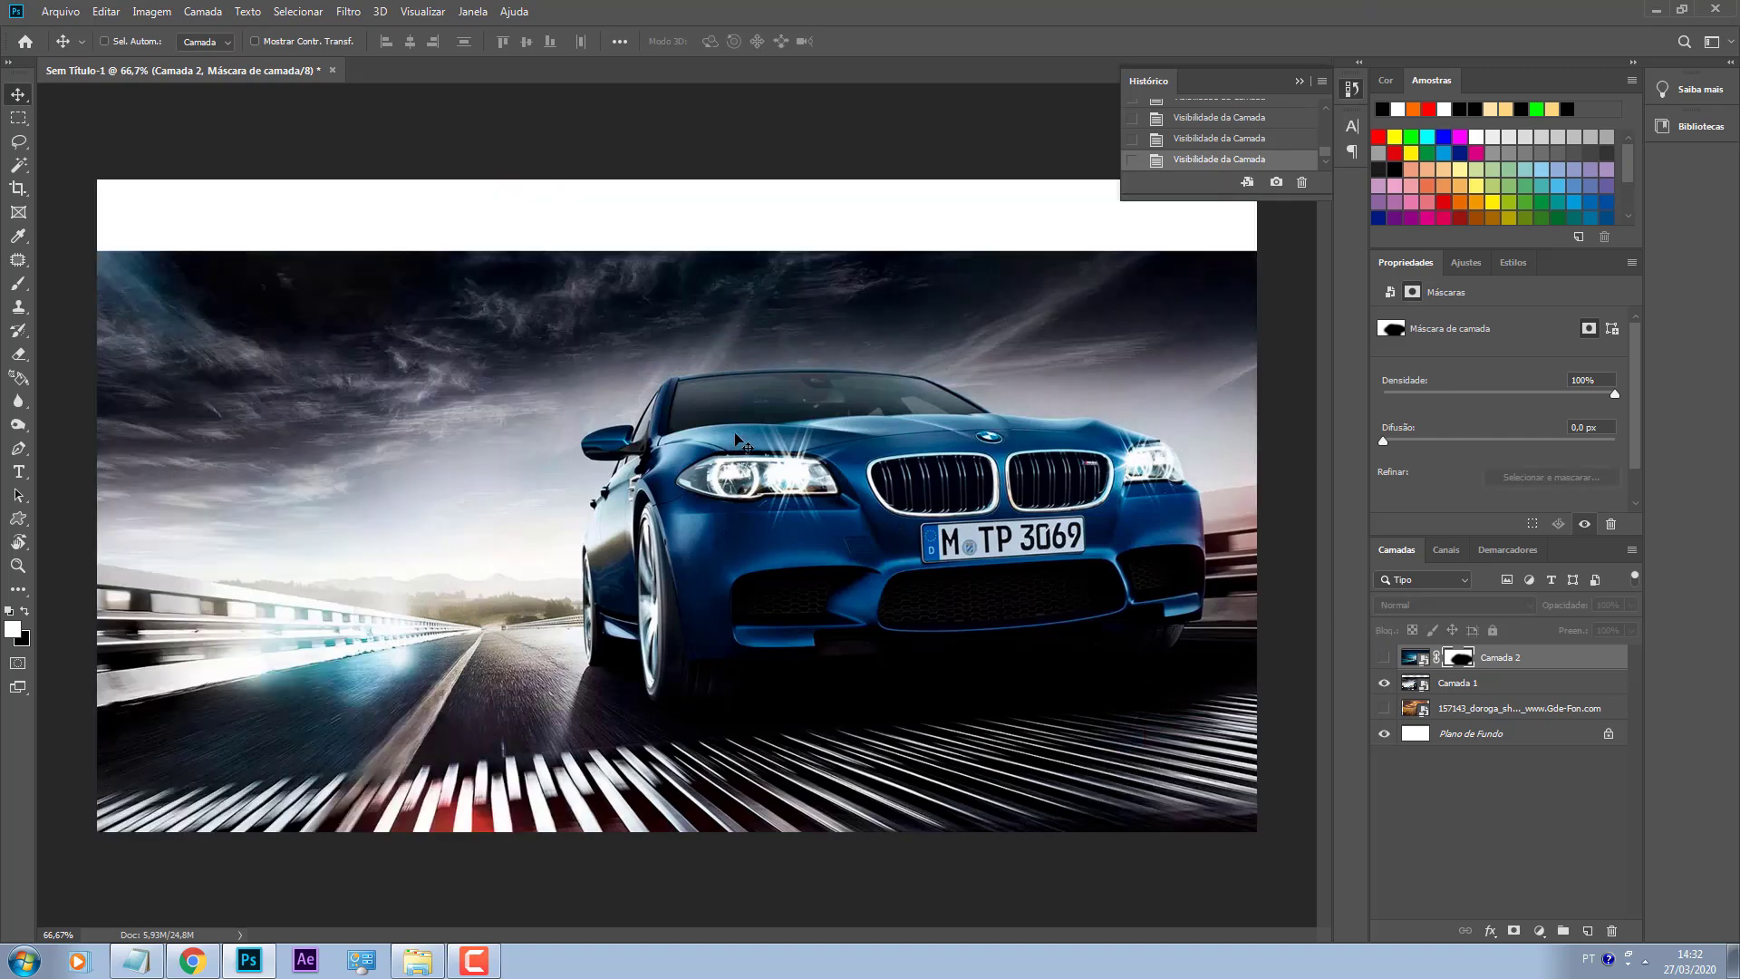
Step: Move the car layer down to a Y position of 0.5 in and show the road layer again
{"action": "left_click_drag", "start_coordinate": [769, 319], "coordinate": [760, 323]}
{"action": "left_click", "coordinate": [1467, 691]}
{"action": "left_click_drag", "start_coordinate": [857, 585], "coordinate": [857, 515]}
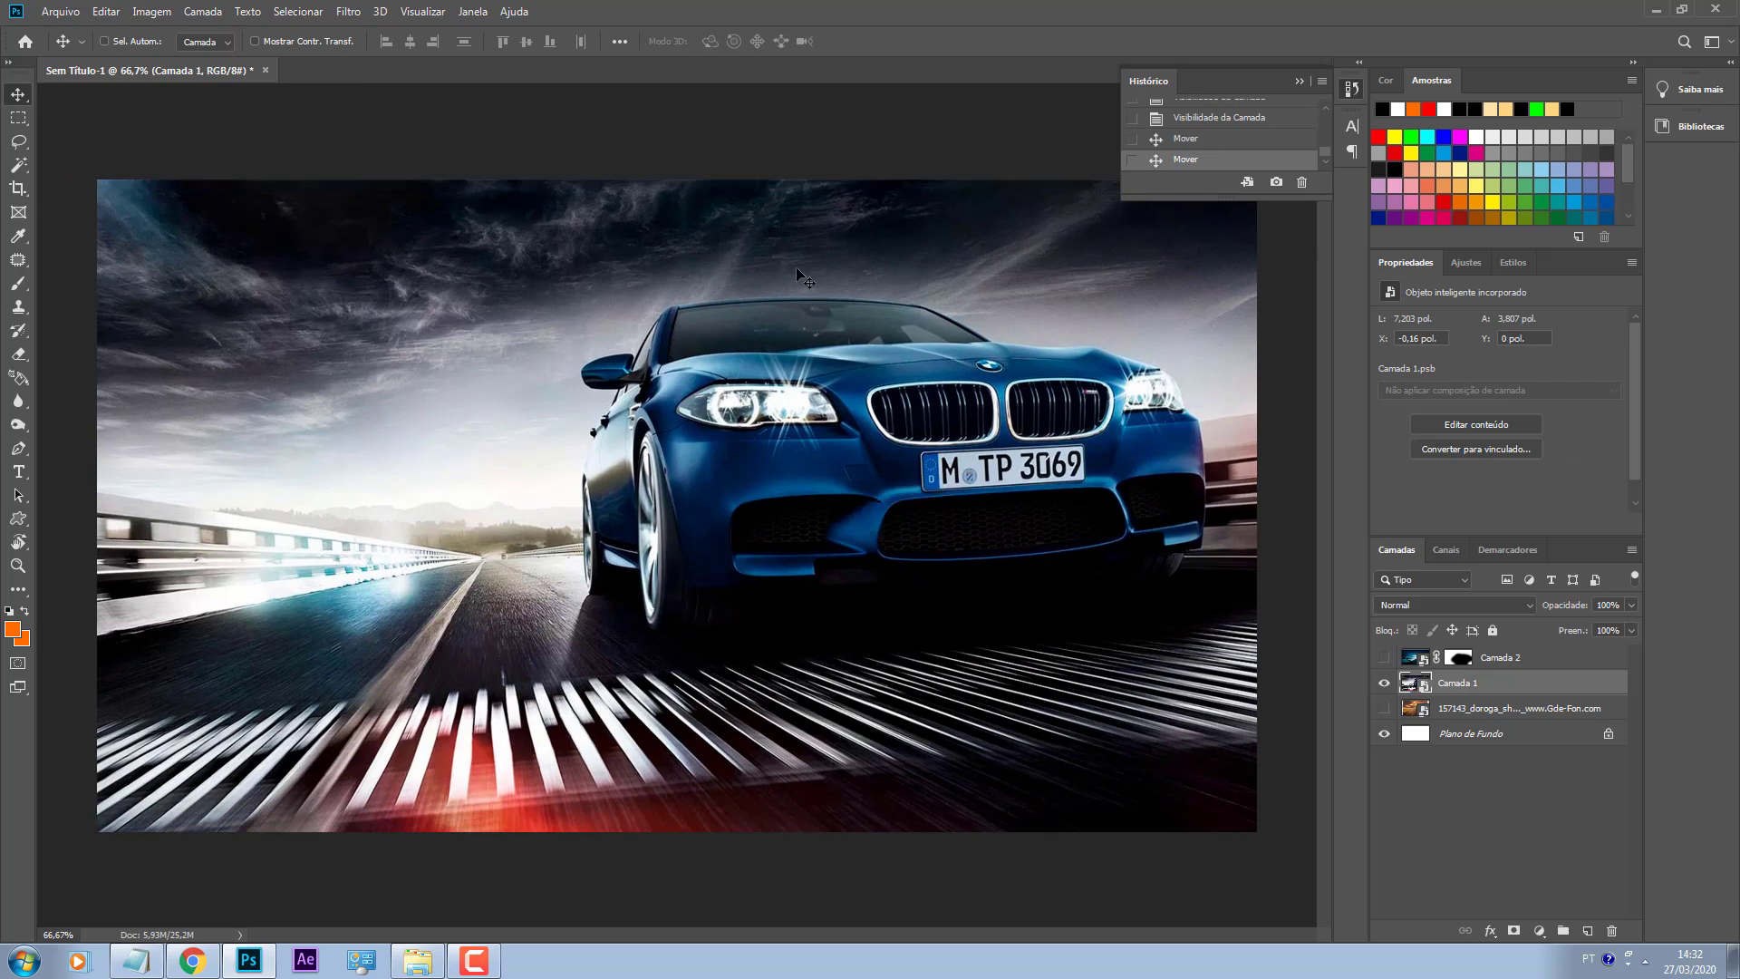
{"action": "key", "text": "ctrl+z"}
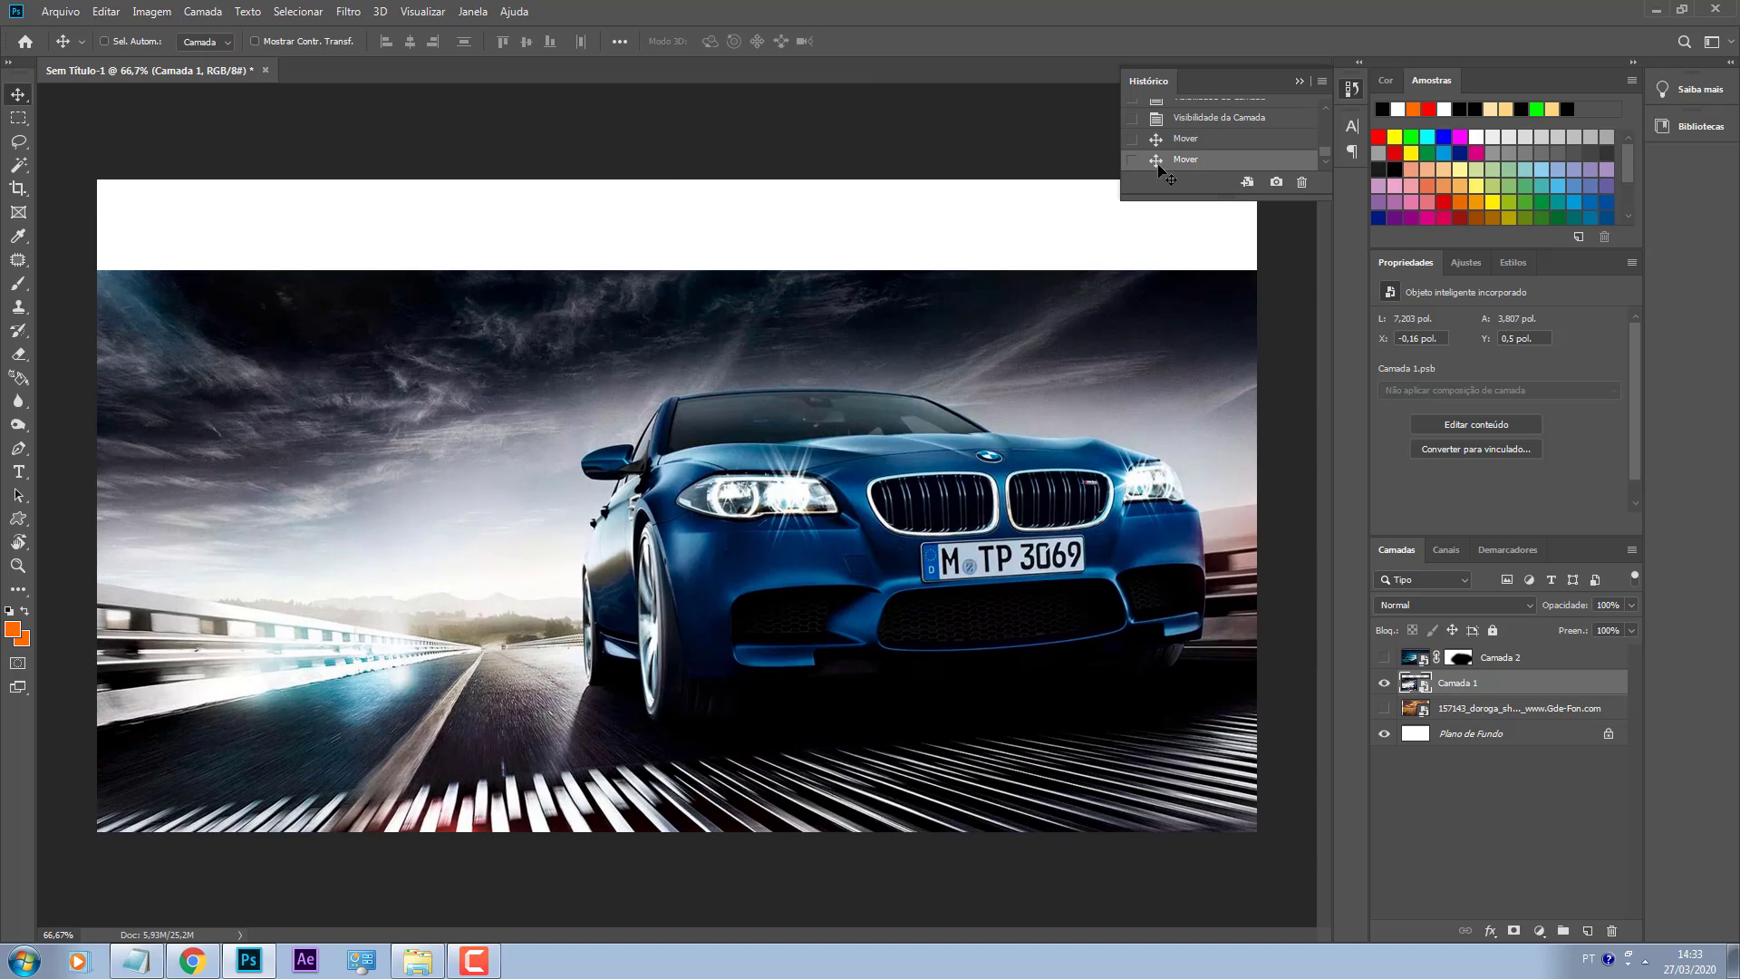
{"action": "left_click", "coordinate": [1298, 81]}
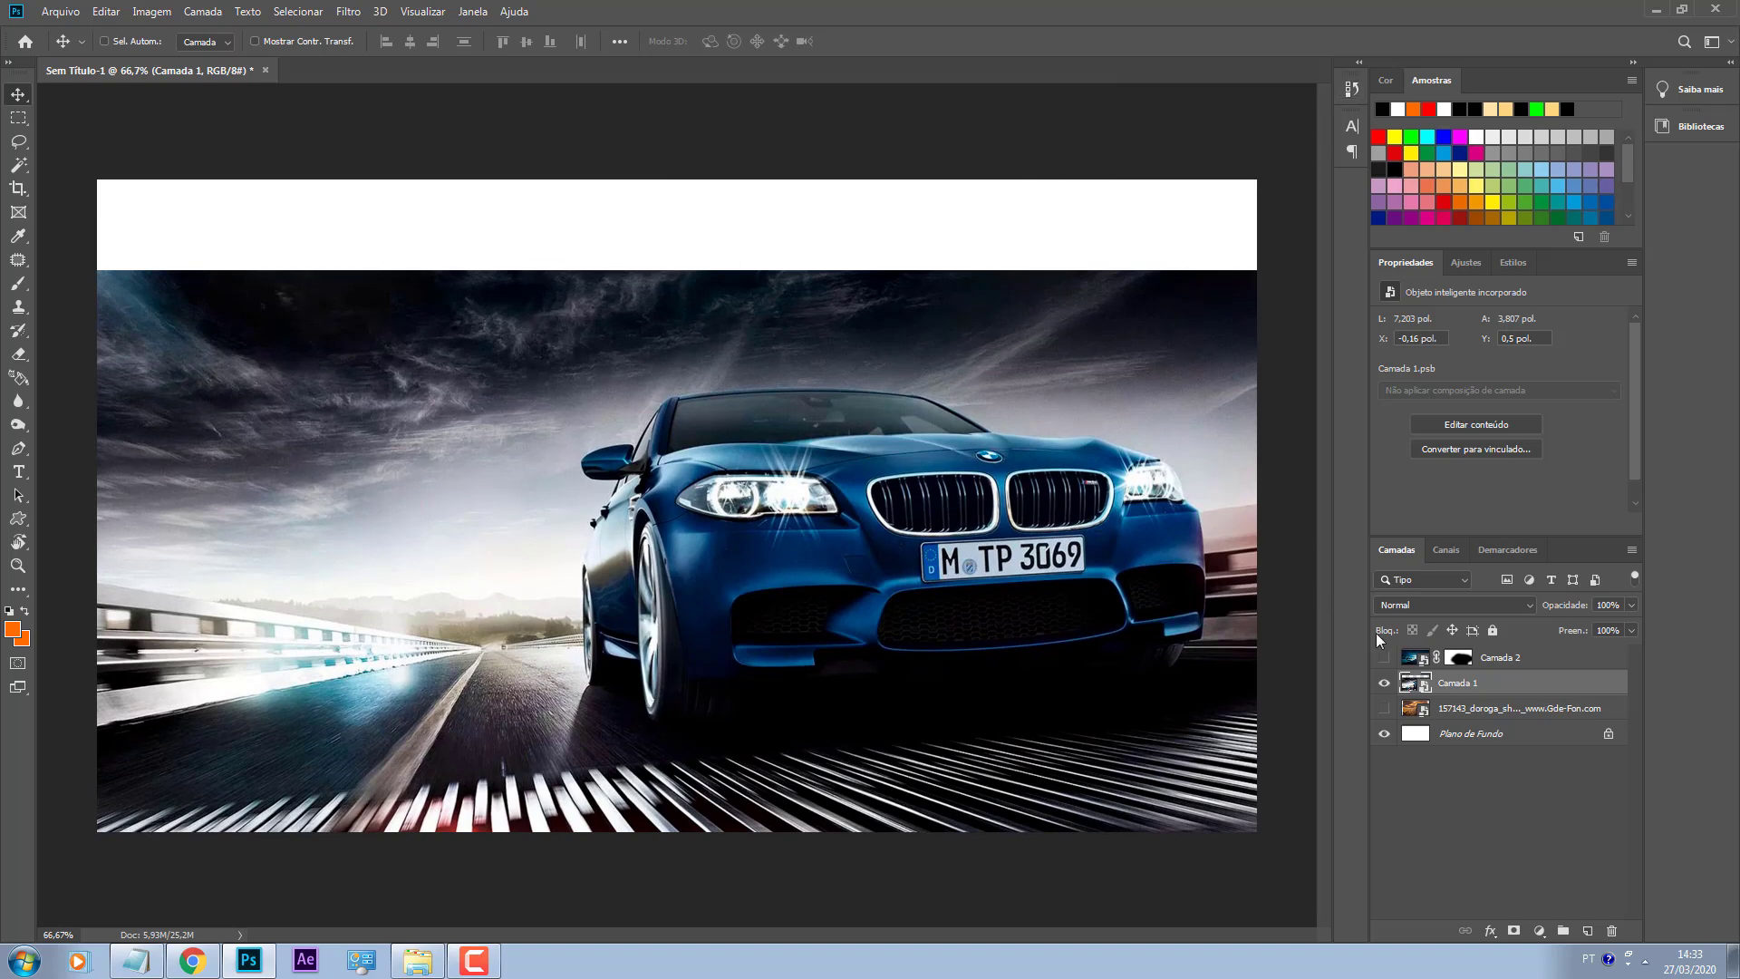
{"action": "left_click", "coordinate": [1384, 659]}
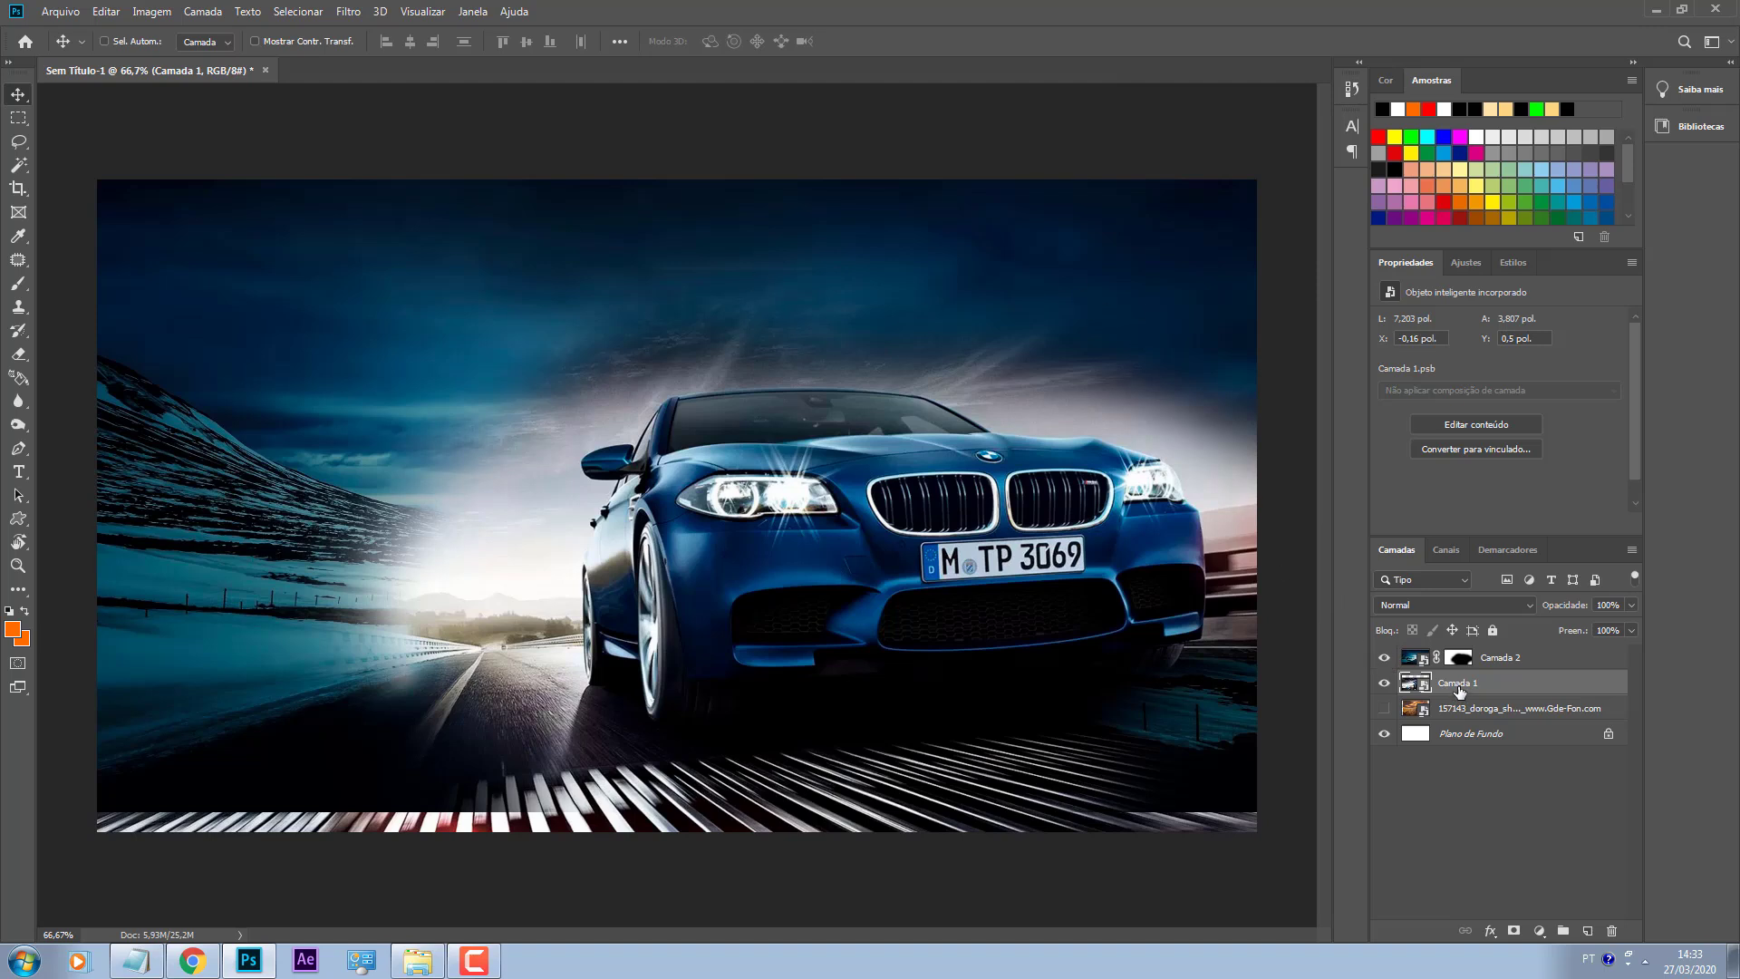
Step: Move the masked road layer down to X 0, Y 0 so it covers the canvas's lower edge
{"action": "left_click", "coordinate": [1528, 662]}
{"action": "left_click_drag", "start_coordinate": [971, 535], "coordinate": [965, 518]}
{"action": "key", "text": "ctrl+z"}
{"action": "left_click_drag", "start_coordinate": [1097, 523], "coordinate": [1124, 593]}
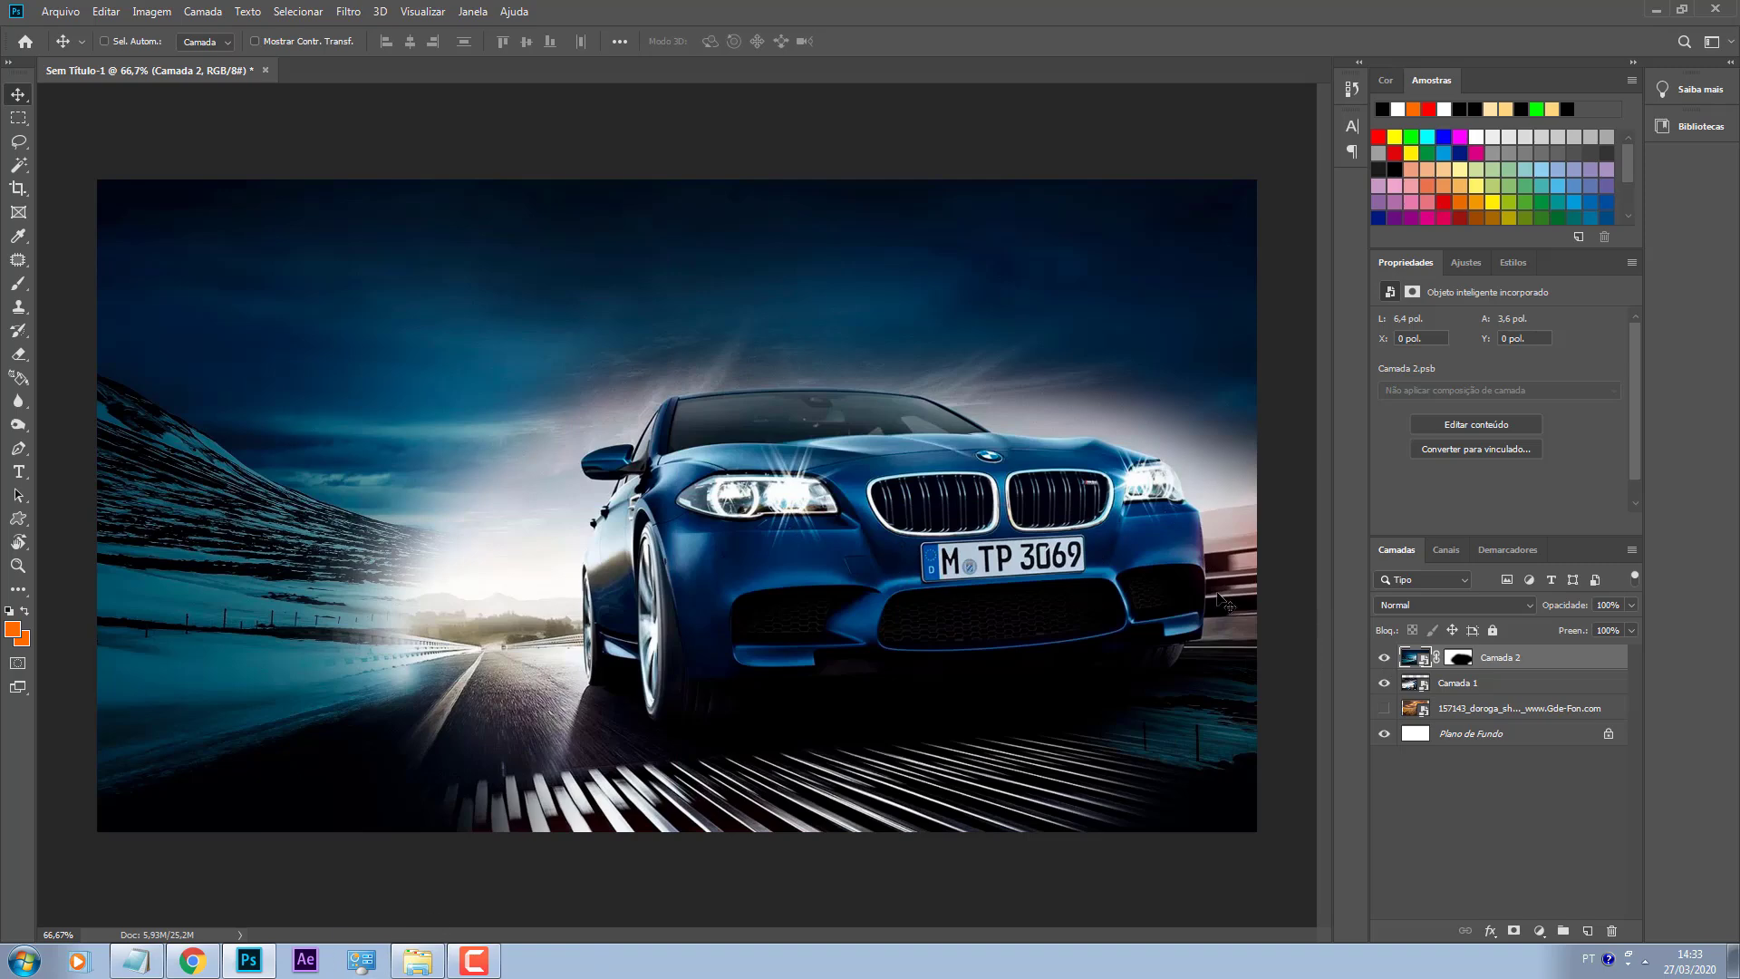
{"action": "key", "text": "ctrl+1"}
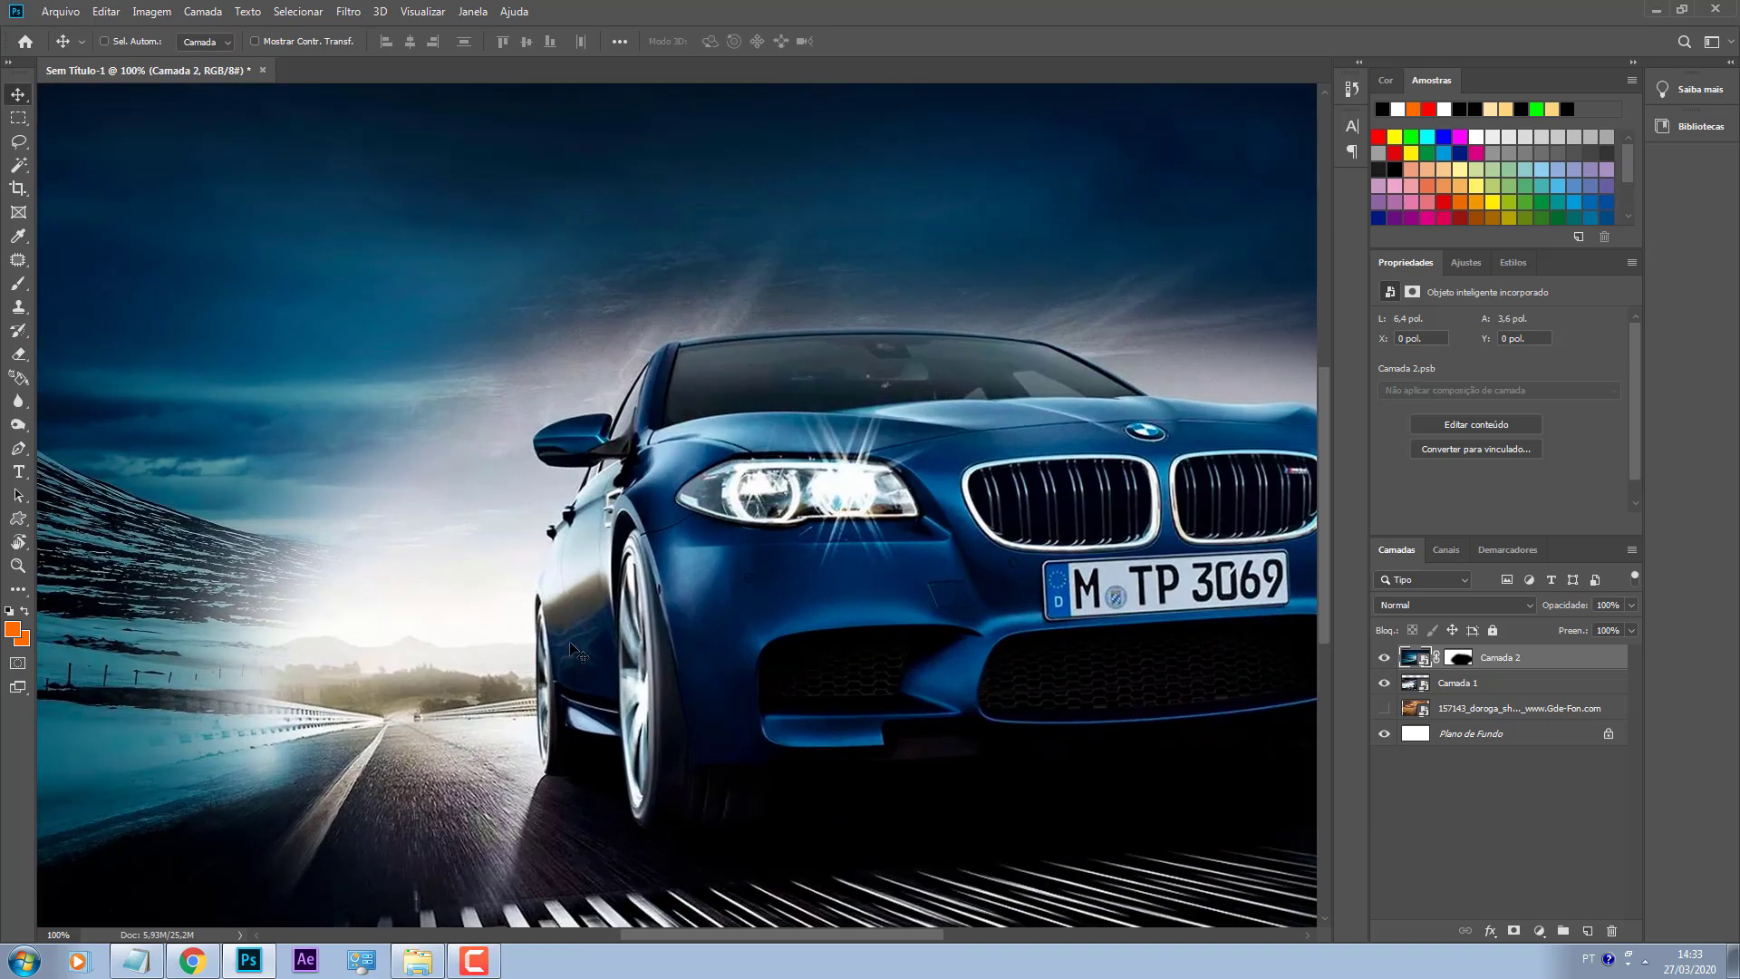
Step: Switch to Chrome, go to remove.bg and upload the photo IMG_6854 from the Arquivos HD Antigo (E:) drive
{"action": "left_click", "coordinate": [418, 960]}
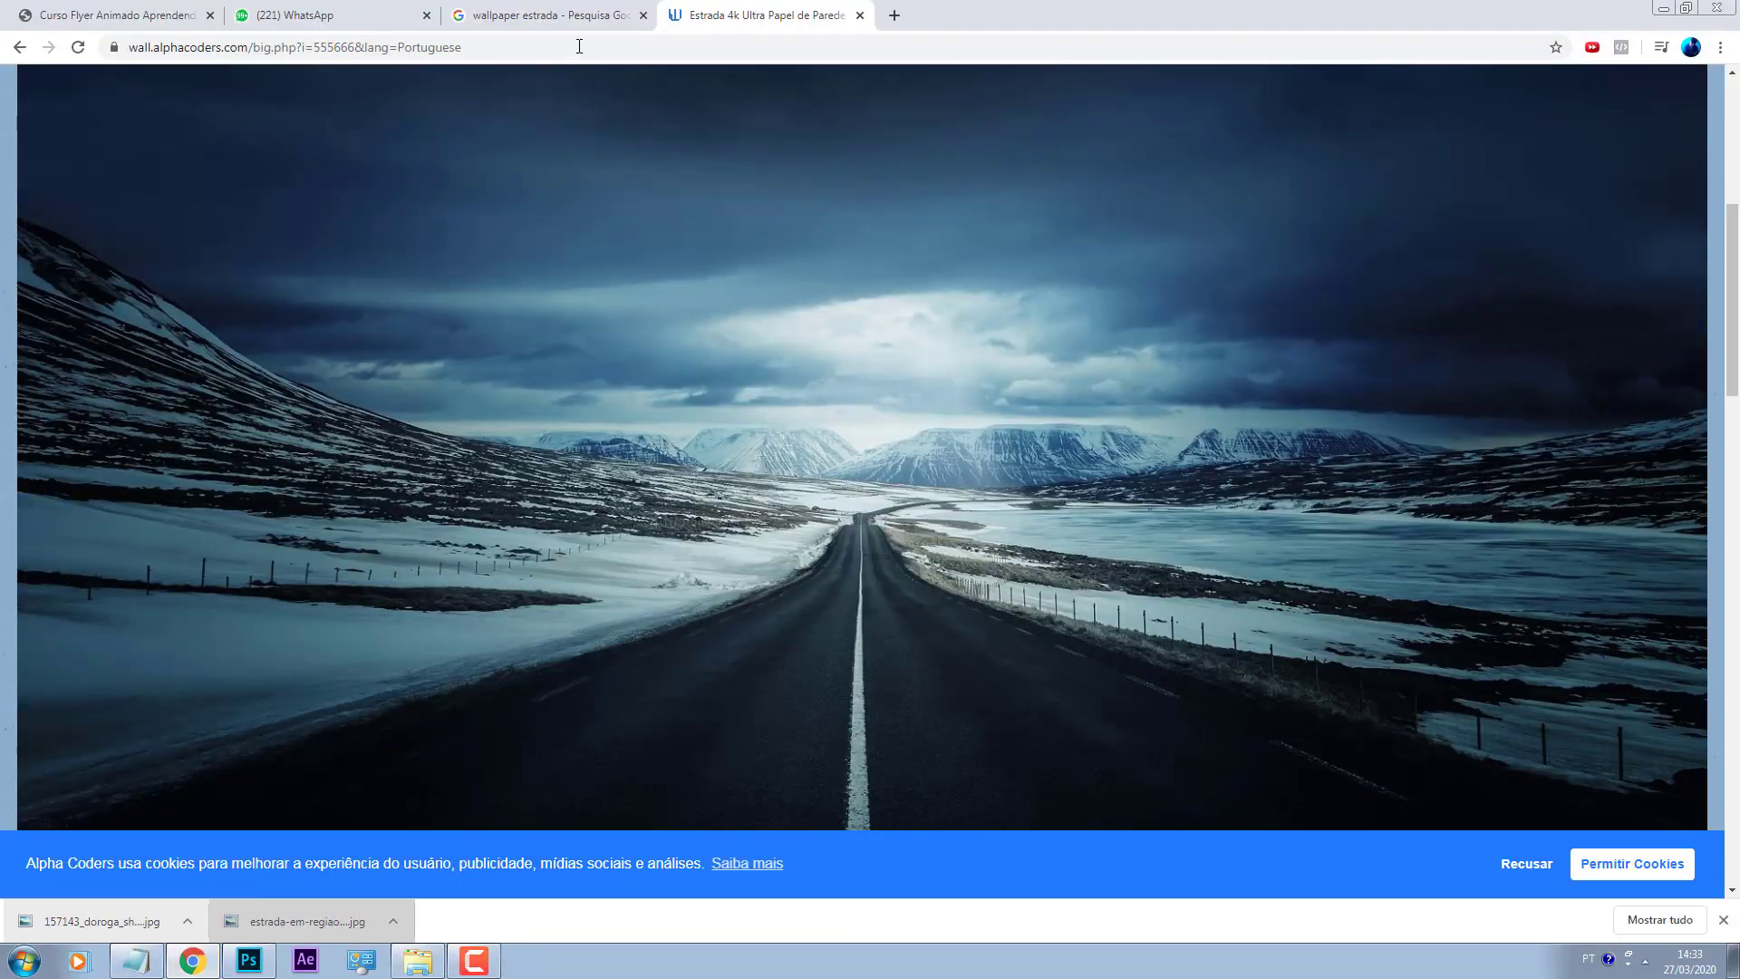
{"action": "left_click", "coordinate": [579, 46]}
{"action": "type", "text": "remove.bg"}
{"action": "key", "text": "Return"}
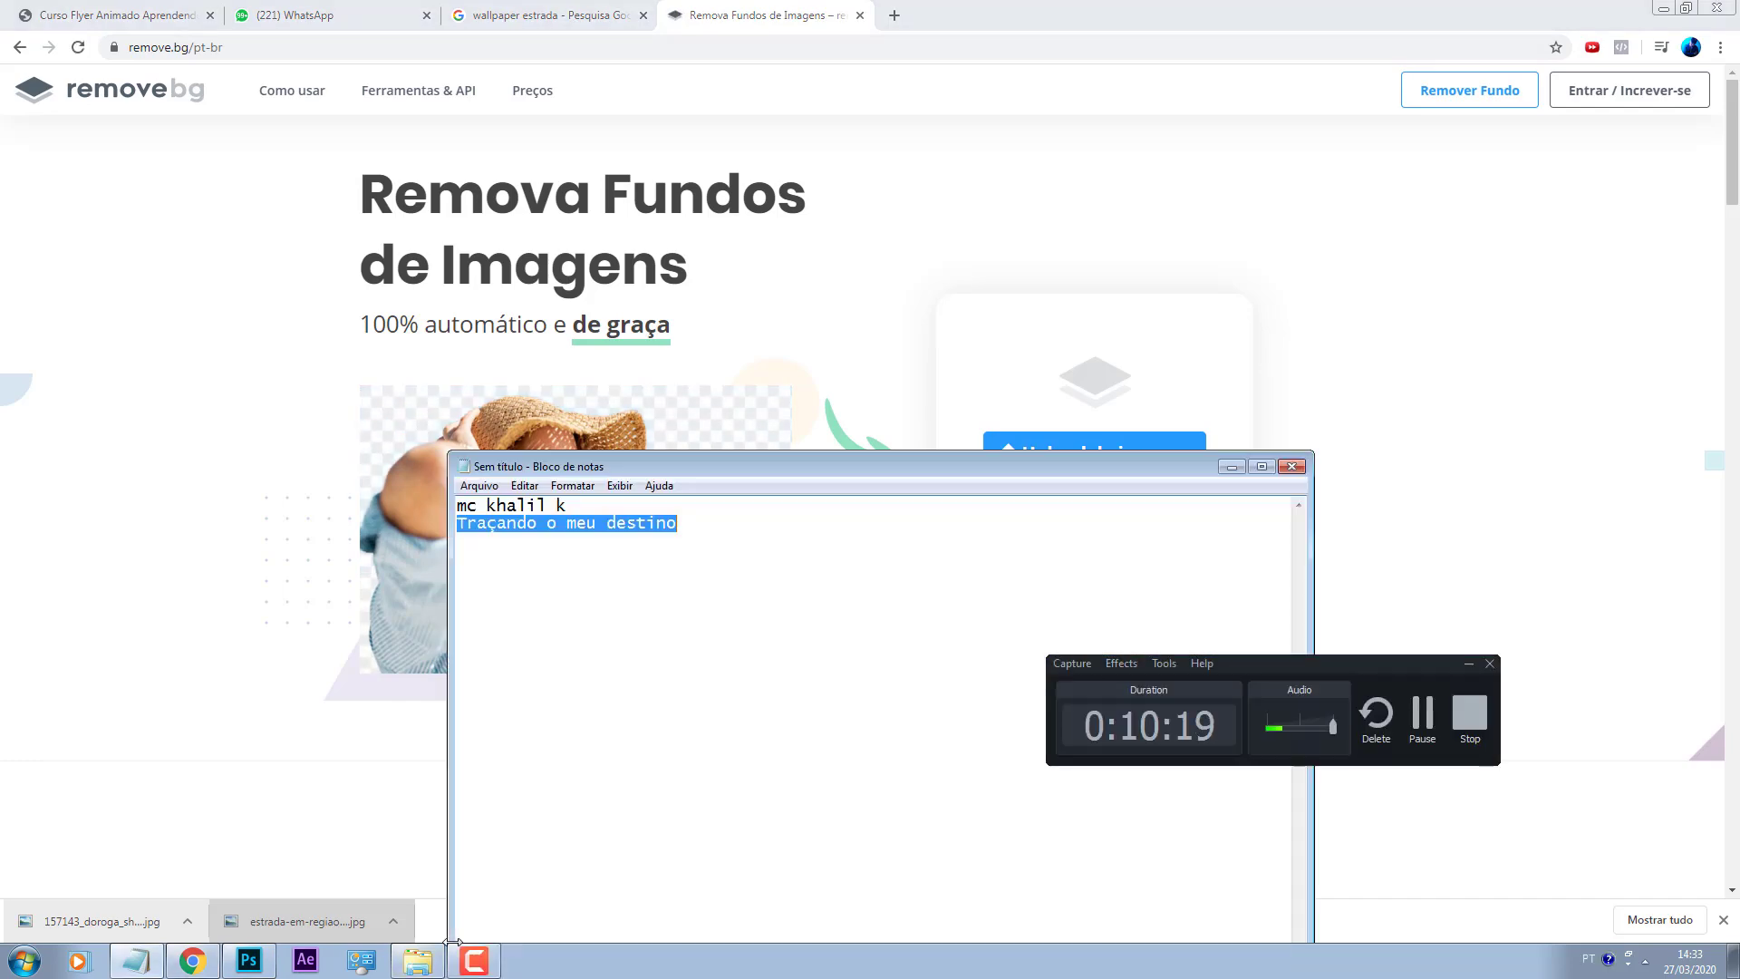
{"action": "left_click", "coordinate": [1468, 664]}
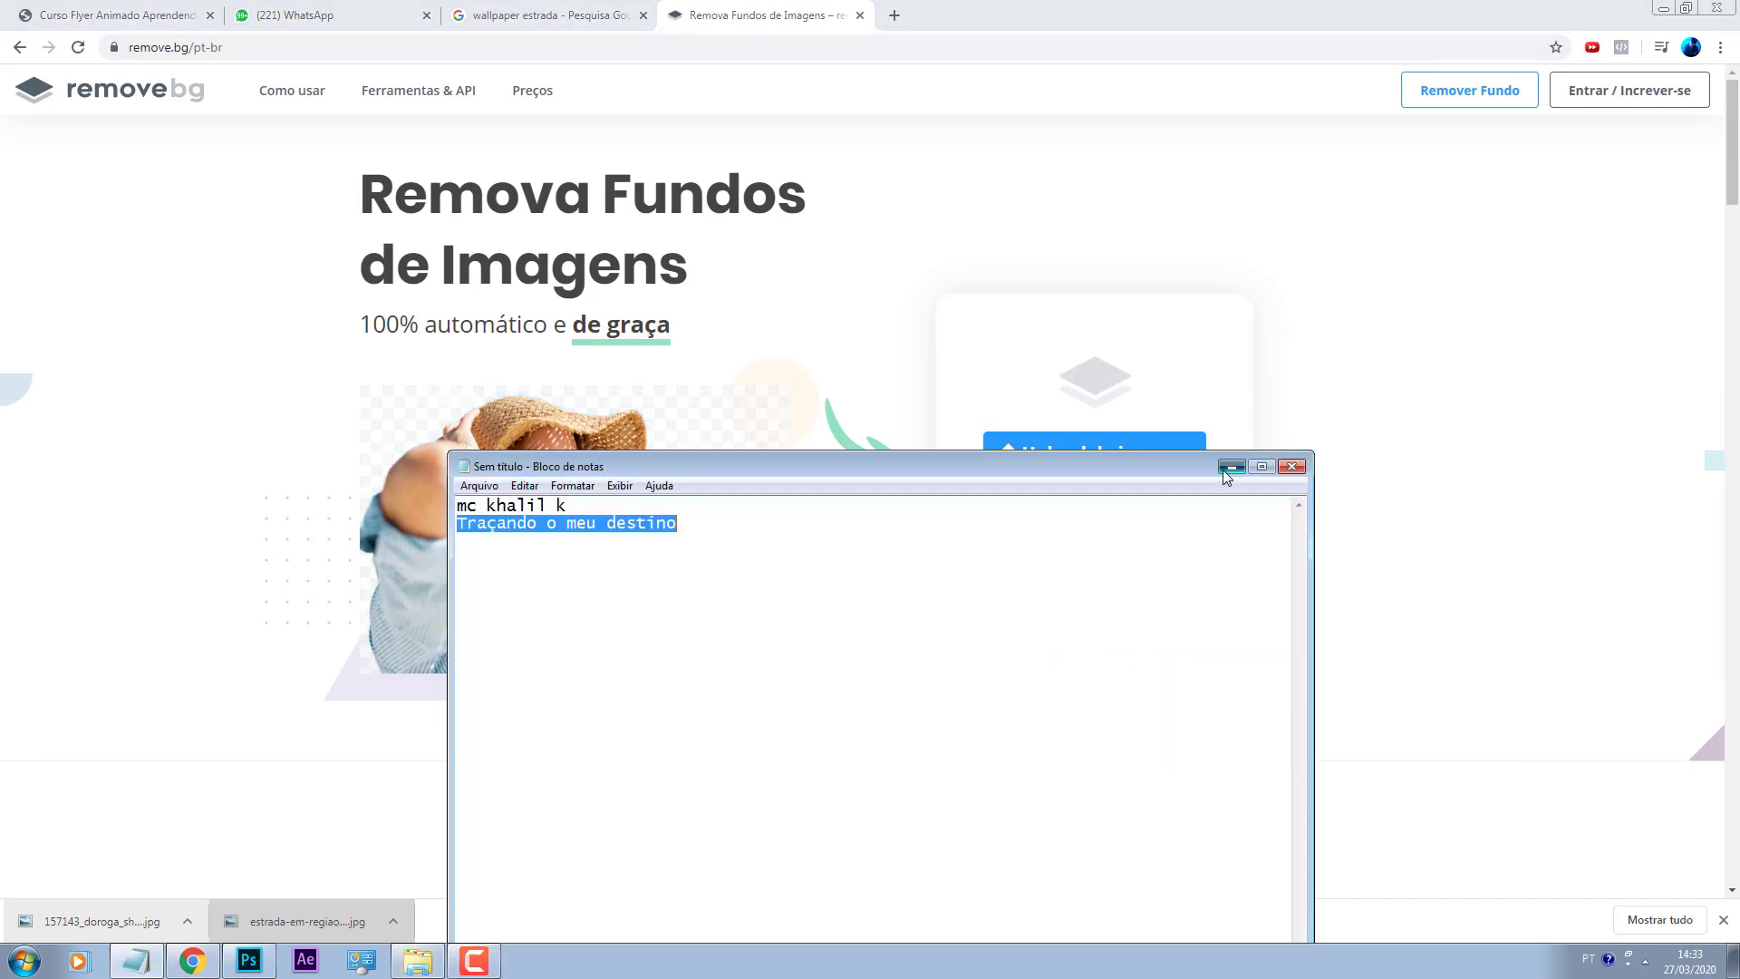
{"action": "left_click", "coordinate": [1232, 465]}
{"action": "left_click", "coordinate": [415, 964]}
{"action": "left_click_drag", "start_coordinate": [487, 288], "coordinate": [821, 418]}
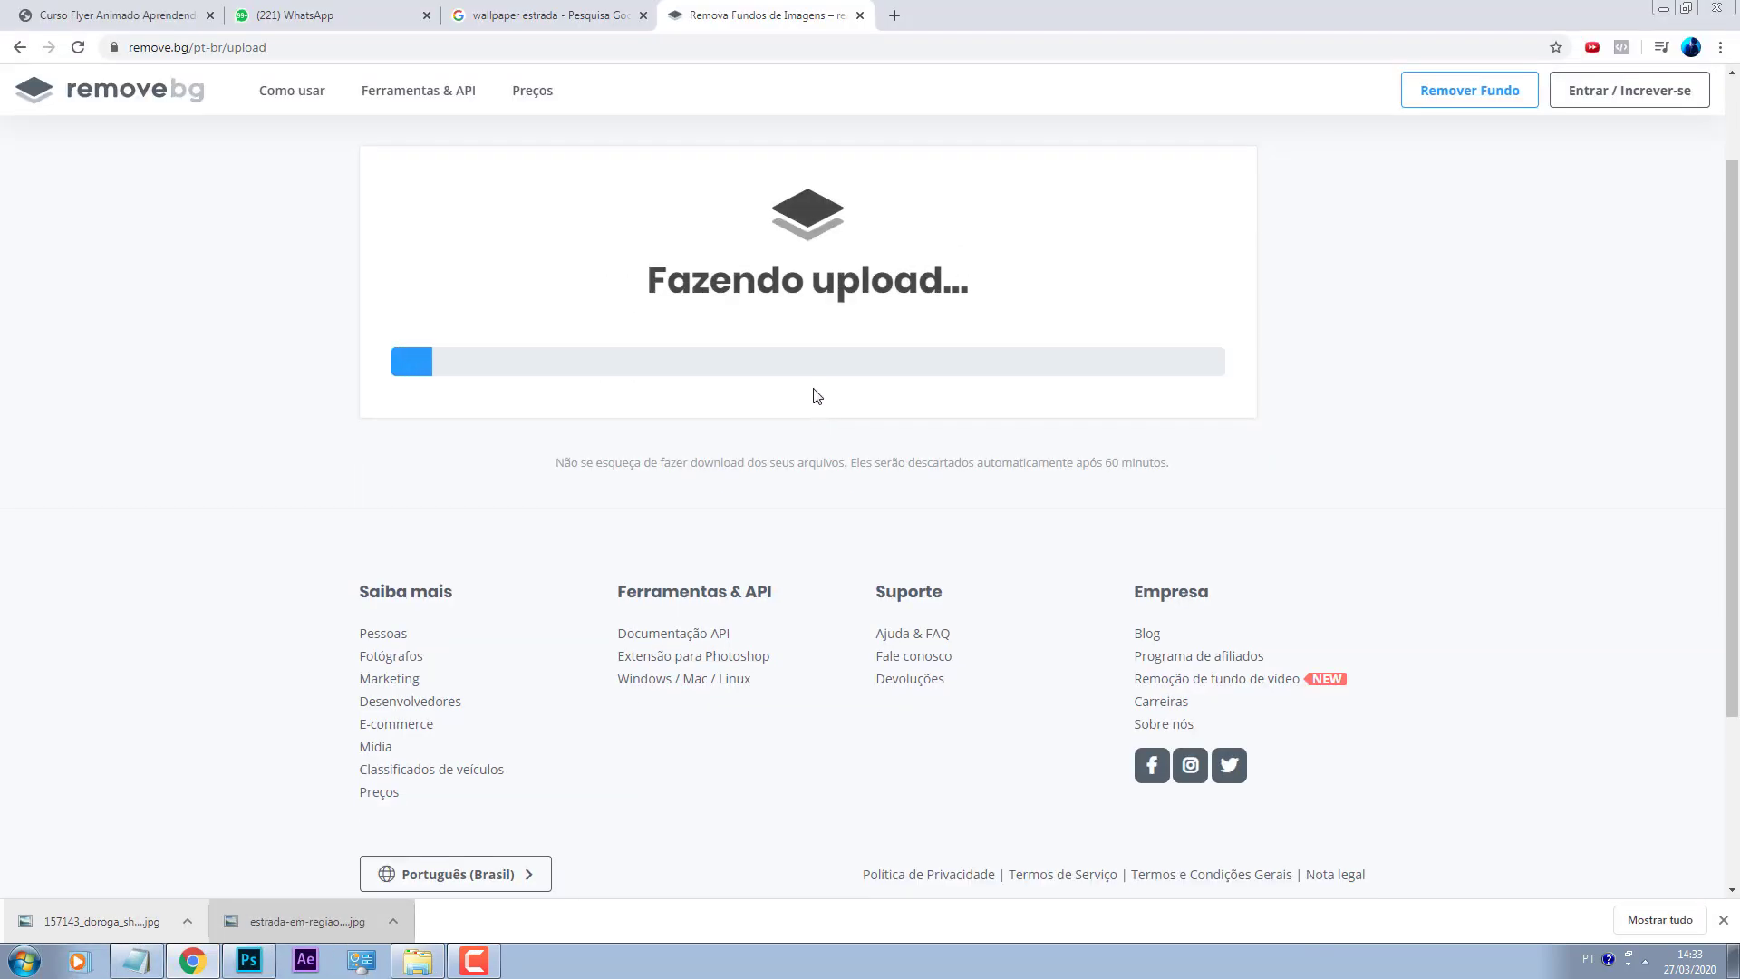
Step: Check the original photo's dimensions in its folder and download the background-removed image from remove.bg
{"action": "left_click", "coordinate": [420, 957]}
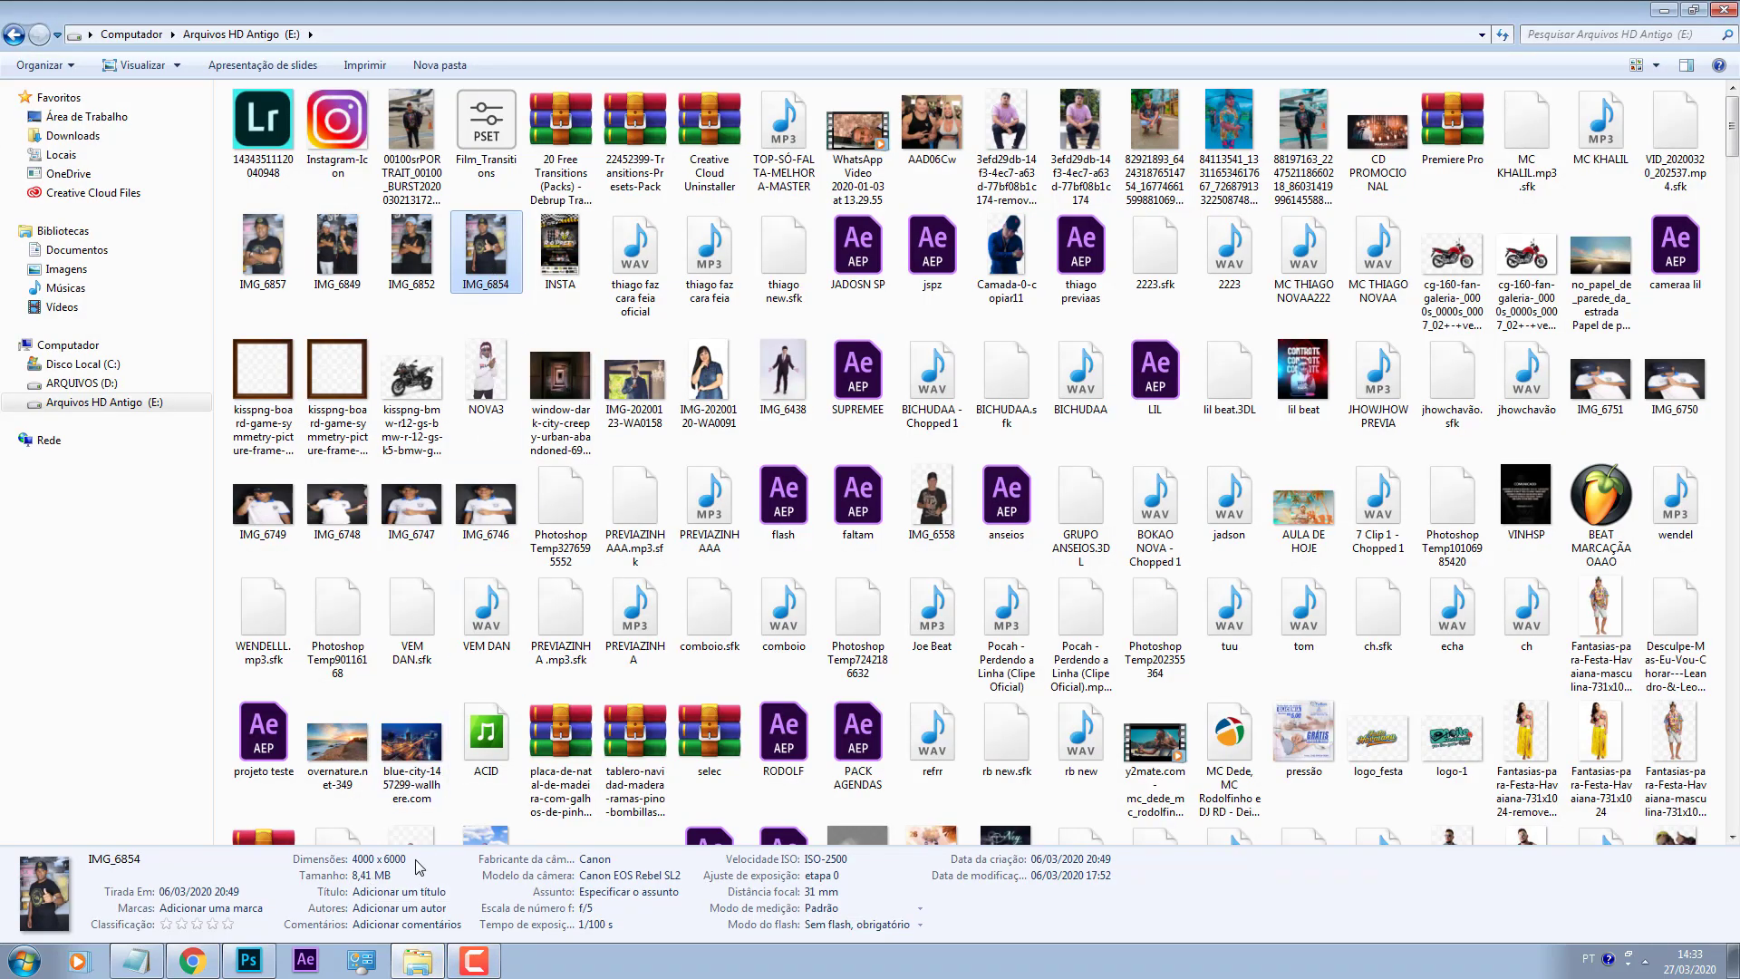
{"action": "left_click", "coordinate": [191, 958]}
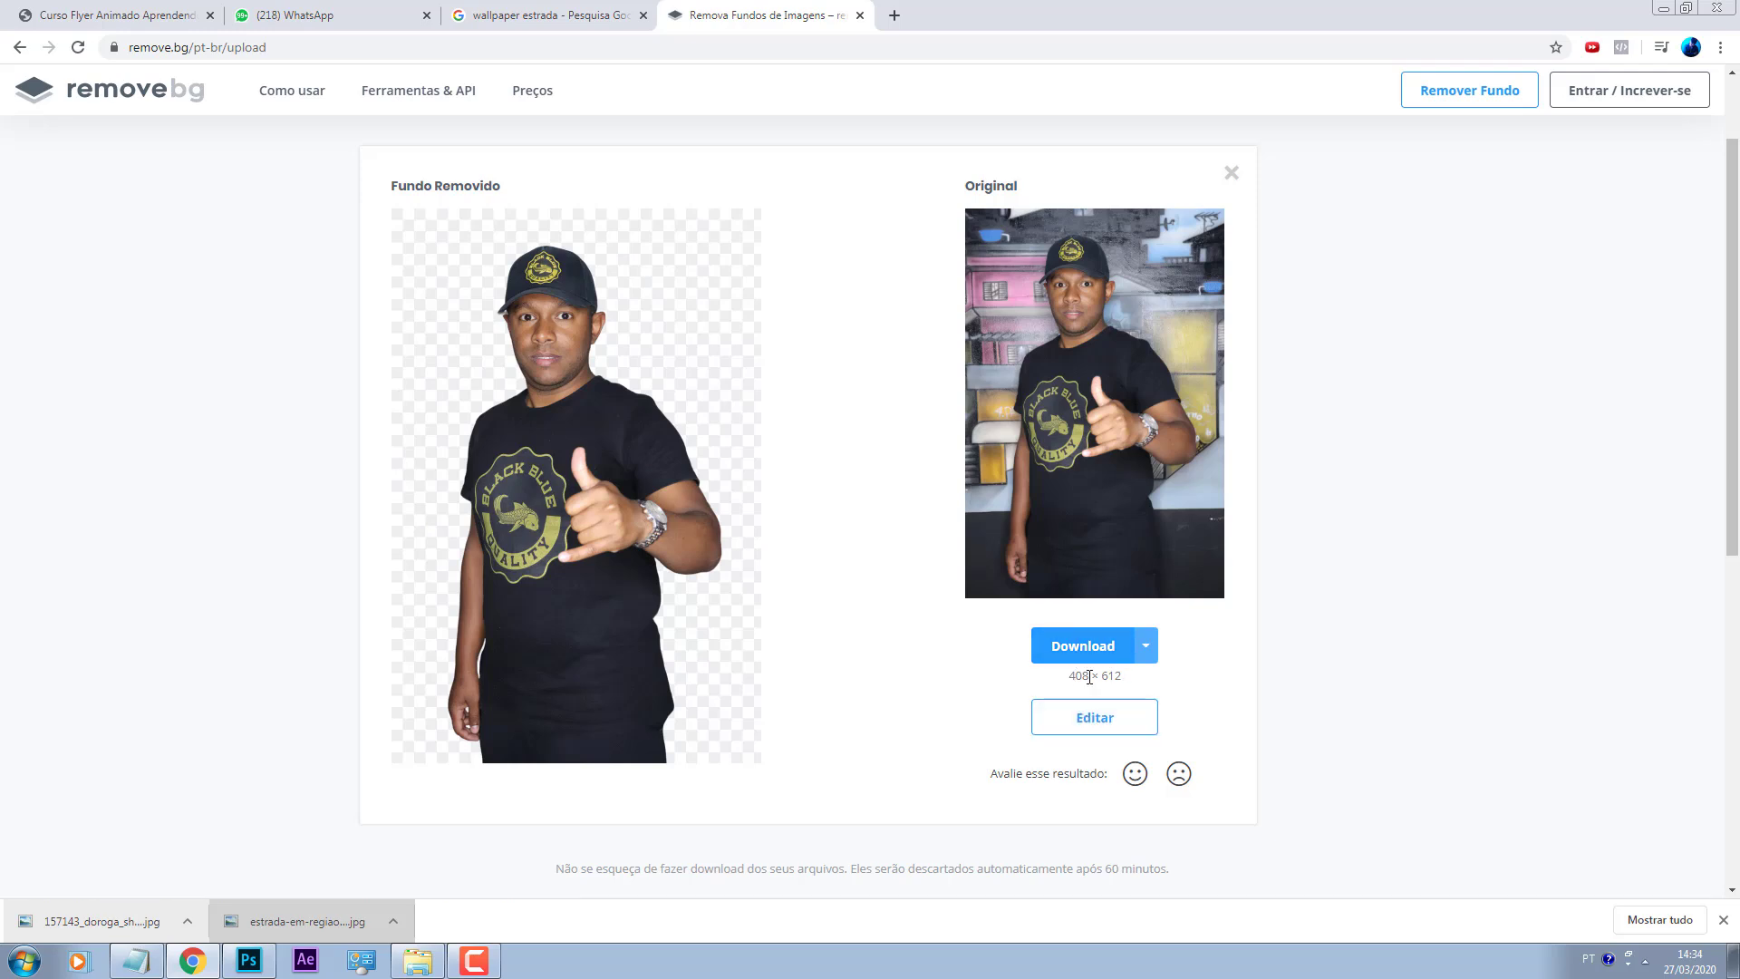
{"action": "left_click", "coordinate": [1101, 649]}
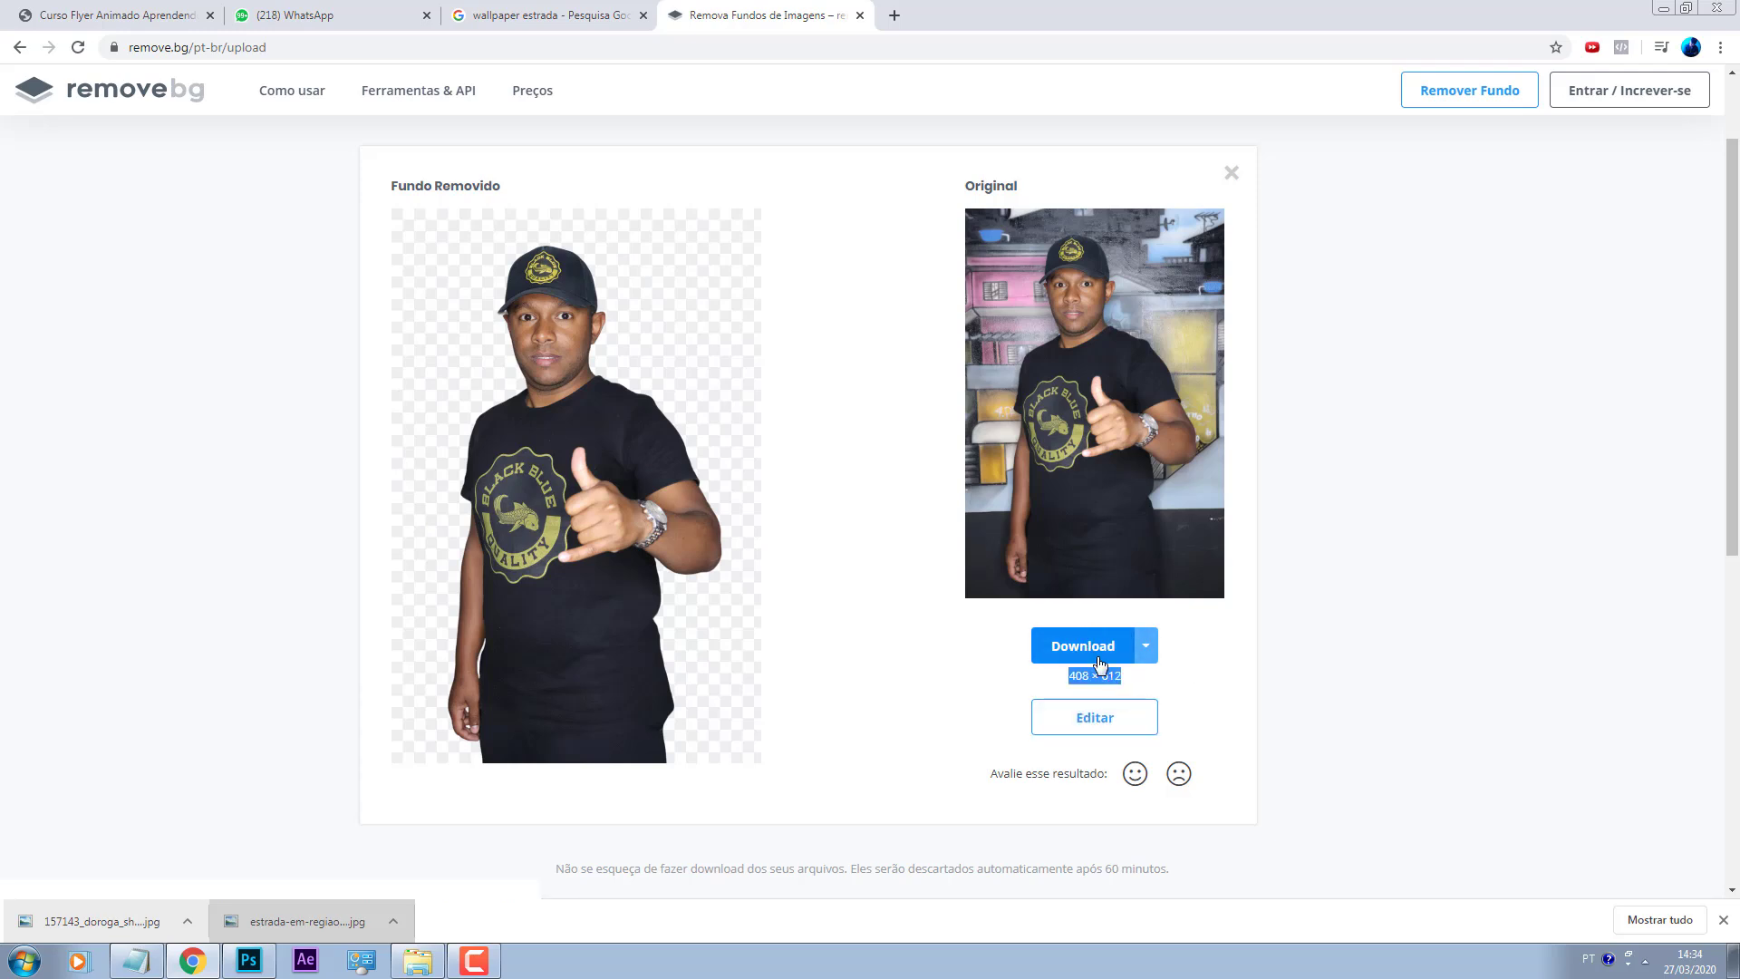
{"action": "left_click", "coordinate": [448, 431]}
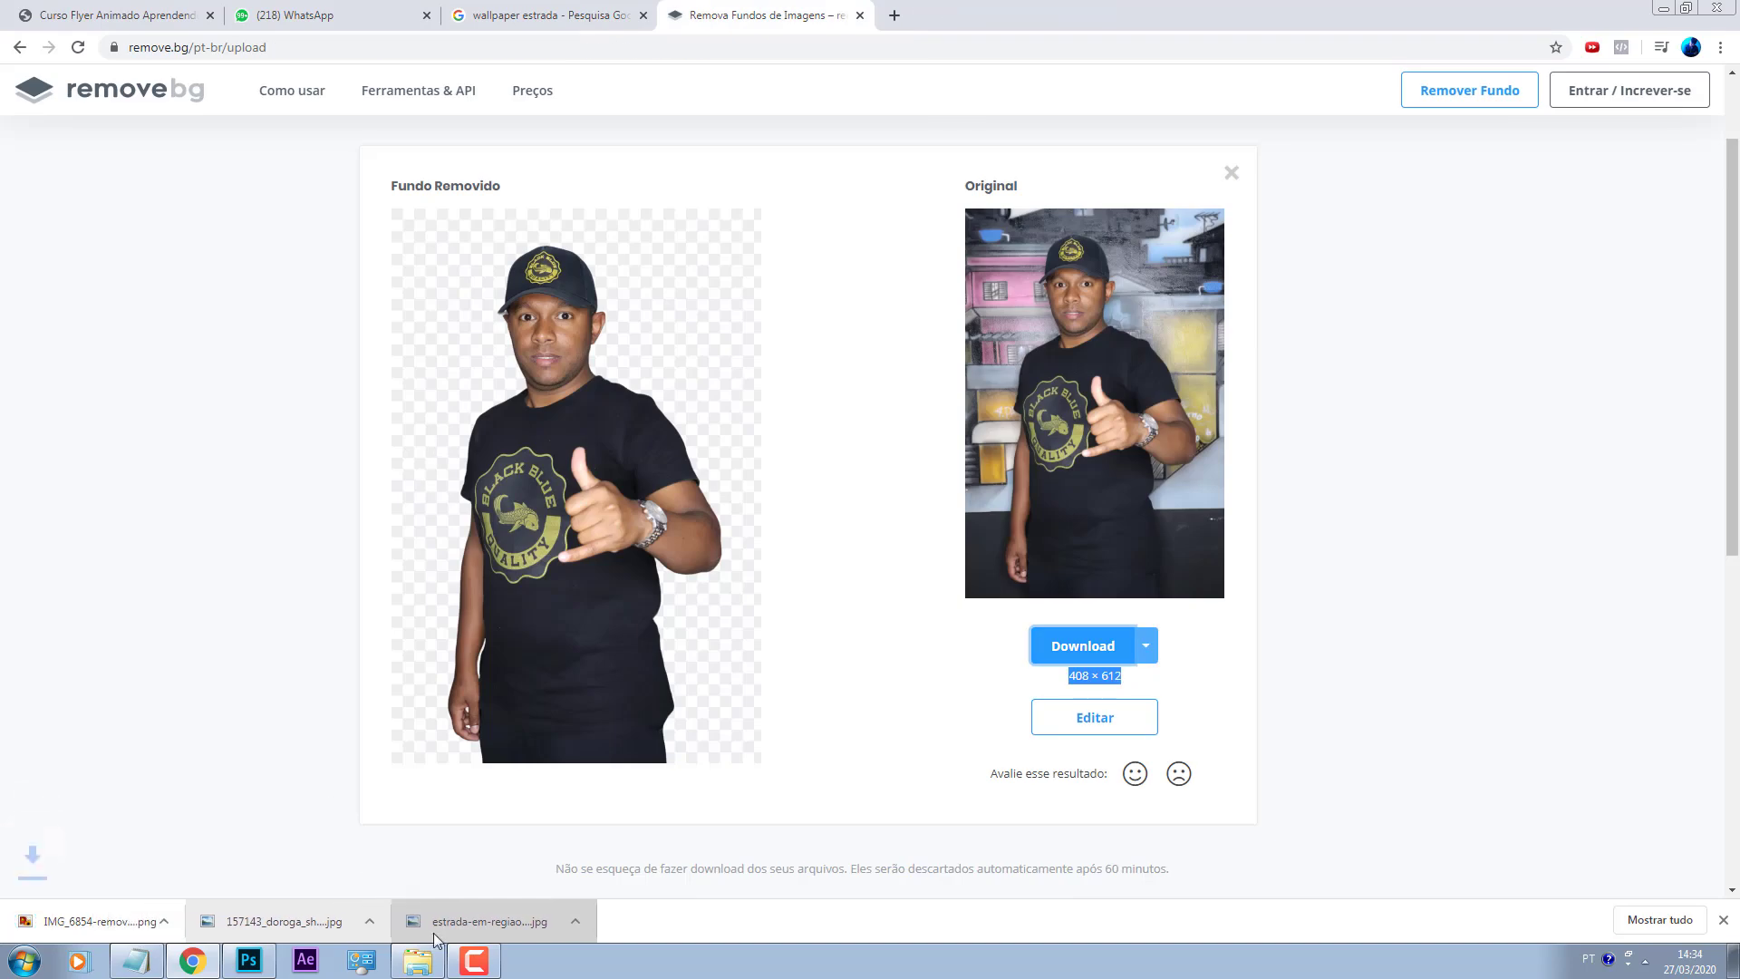
Step: Open the original IMG_6854 photo in the viewer, examine its quality up close and close it
{"action": "left_click", "coordinate": [418, 960]}
{"action": "double_click", "coordinate": [506, 269]}
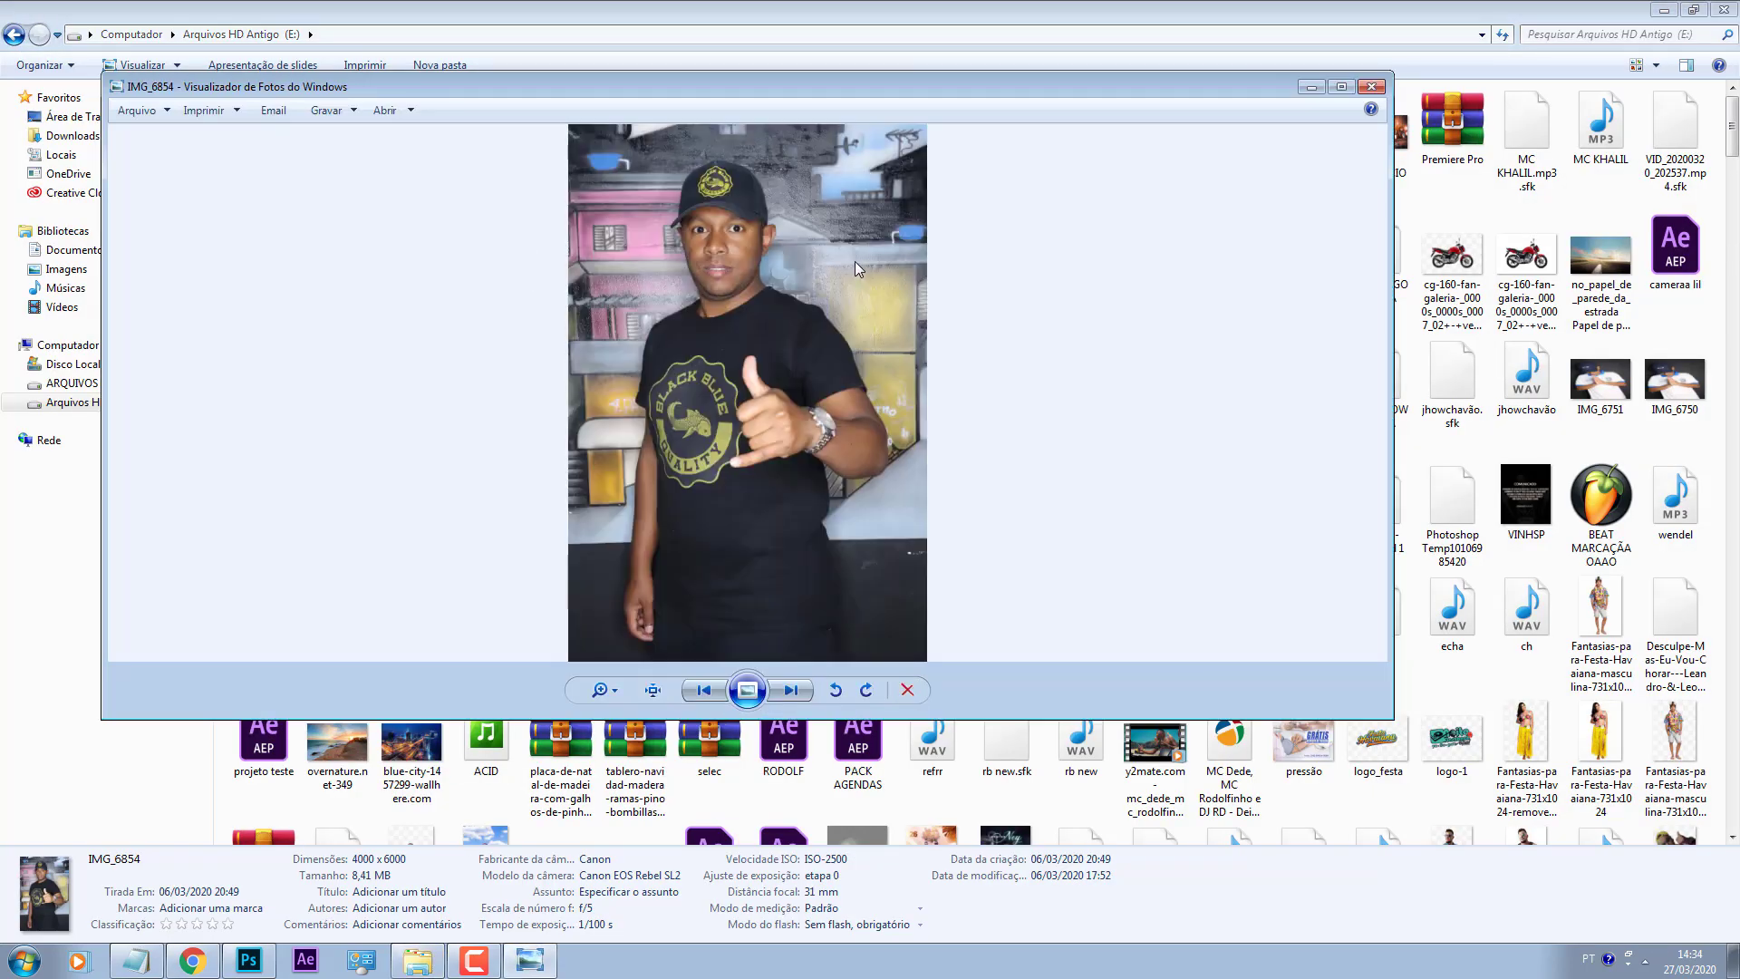
{"action": "scroll", "coordinate": [717, 206], "scroll_direction": "up", "scroll_amount": 4}
{"action": "scroll", "coordinate": [717, 206], "scroll_direction": "down", "scroll_amount": 4}
{"action": "scroll", "coordinate": [718, 204], "scroll_direction": "up", "scroll_amount": 3}
{"action": "scroll", "coordinate": [719, 209], "scroll_direction": "down", "scroll_amount": 4}
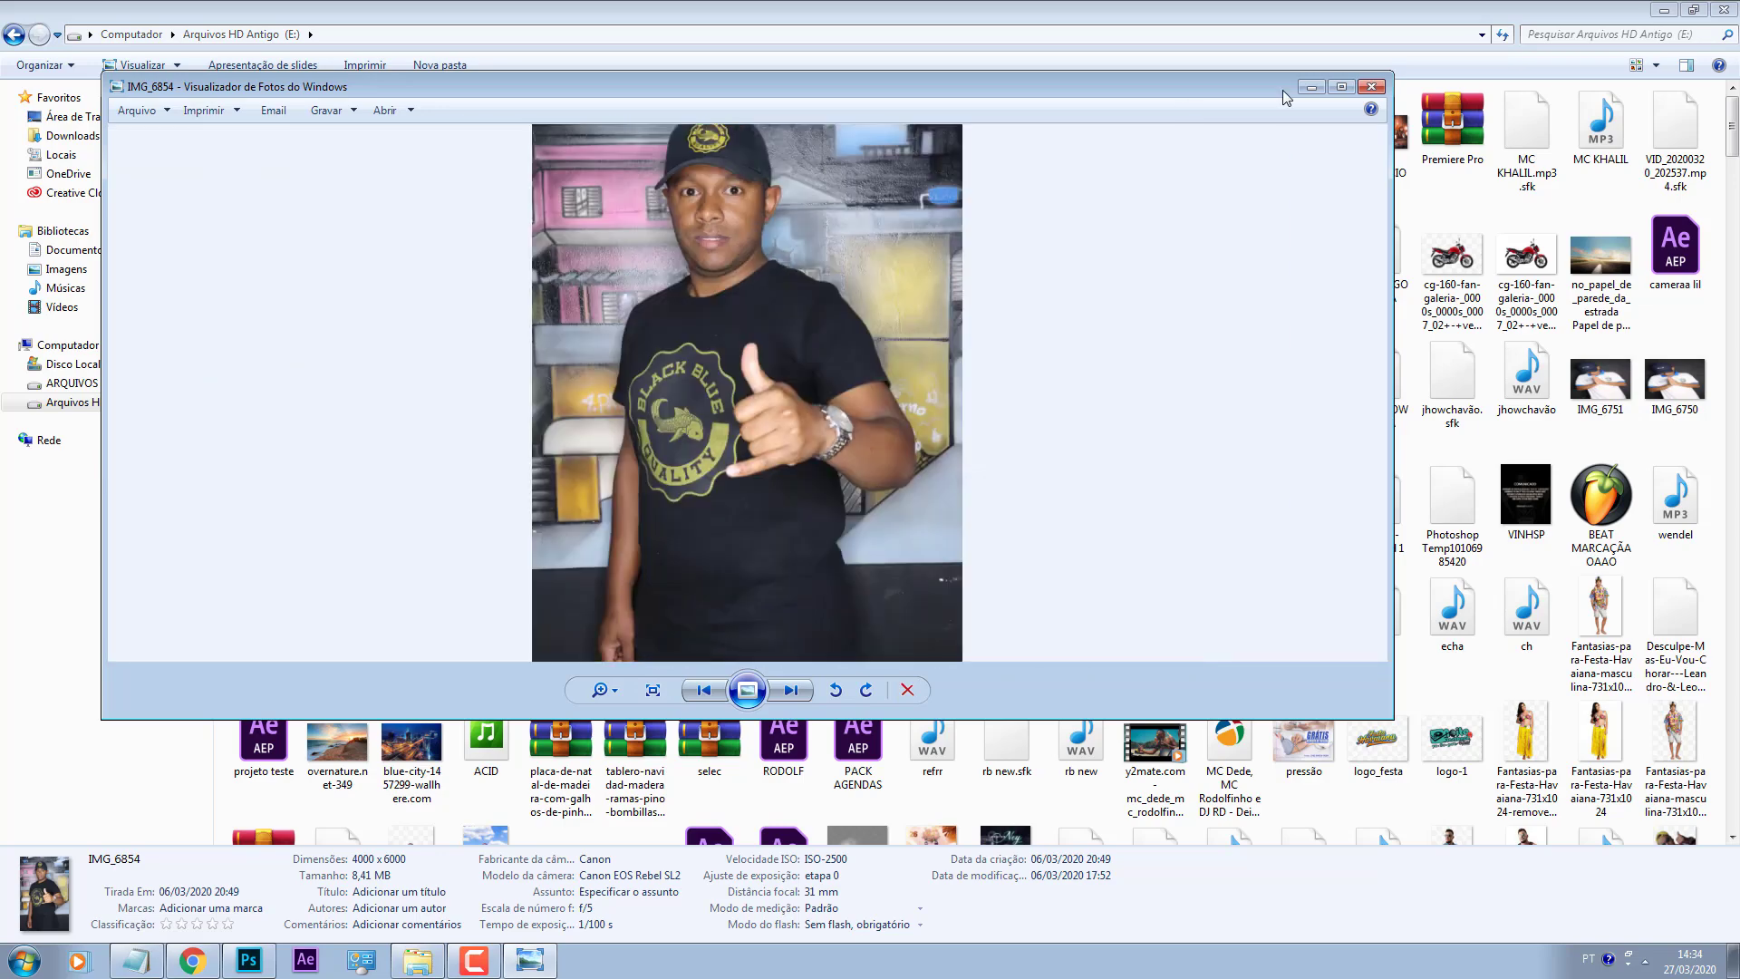
{"action": "left_click", "coordinate": [1370, 87]}
Step: Place the original IMG_6854 photo in the Photoshop composition and open its smart object contents for editing
{"action": "left_click_drag", "start_coordinate": [485, 277], "coordinate": [696, 373]}
{"action": "key", "text": "Return"}
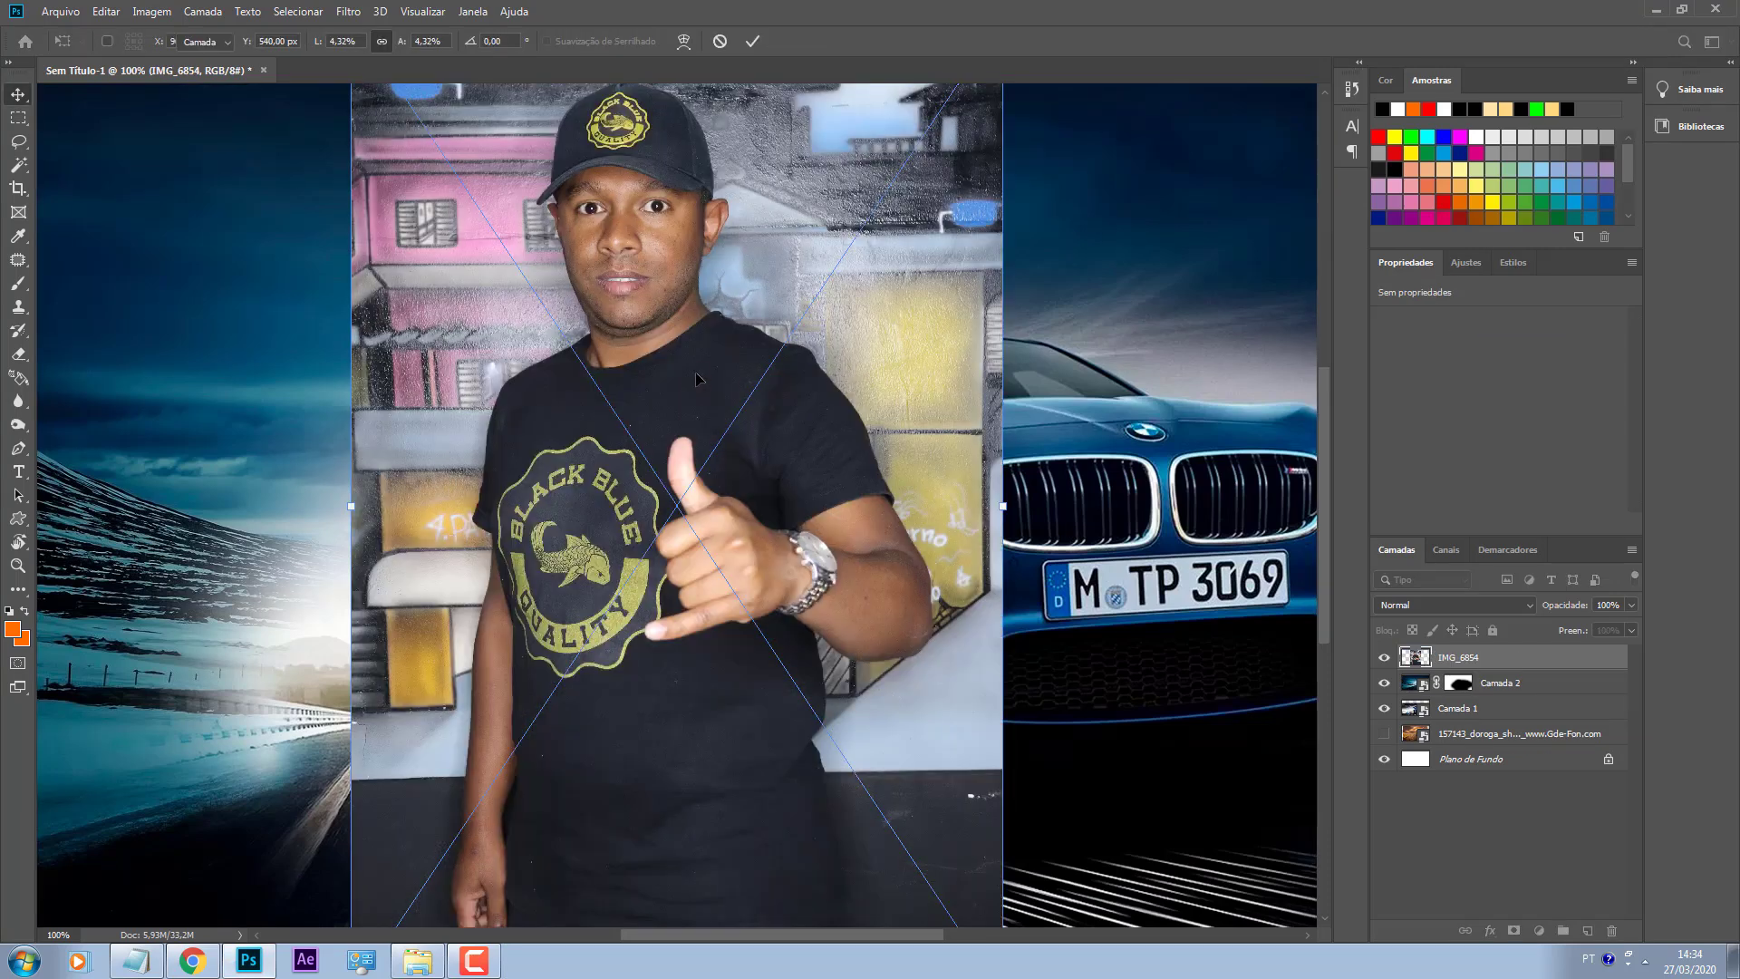
{"action": "double_click", "coordinate": [1408, 657]}
{"action": "left_click", "coordinate": [972, 439]}
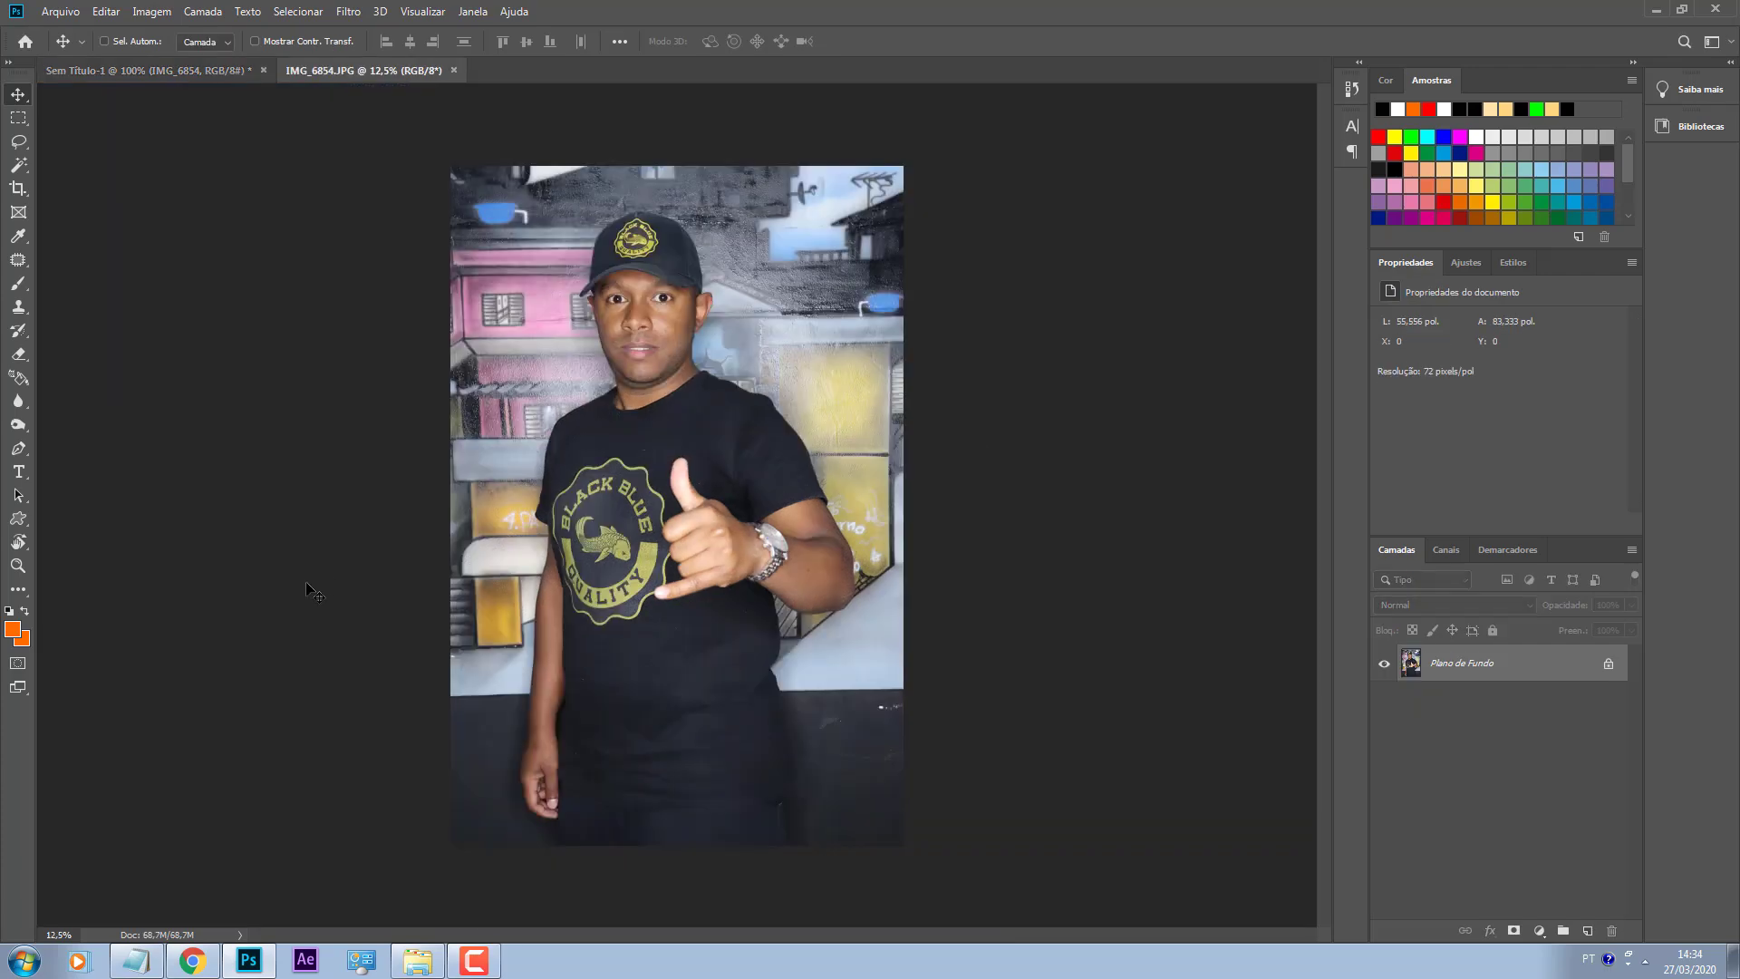
Step: Place the downloaded IMG_6854-removebg-preview in IMG_6854.JPG, scaled to about 41.28 × 77.65 in and aligned over the man
{"action": "left_click", "coordinate": [192, 961]}
{"action": "left_click_drag", "start_coordinate": [95, 921], "coordinate": [680, 361]}
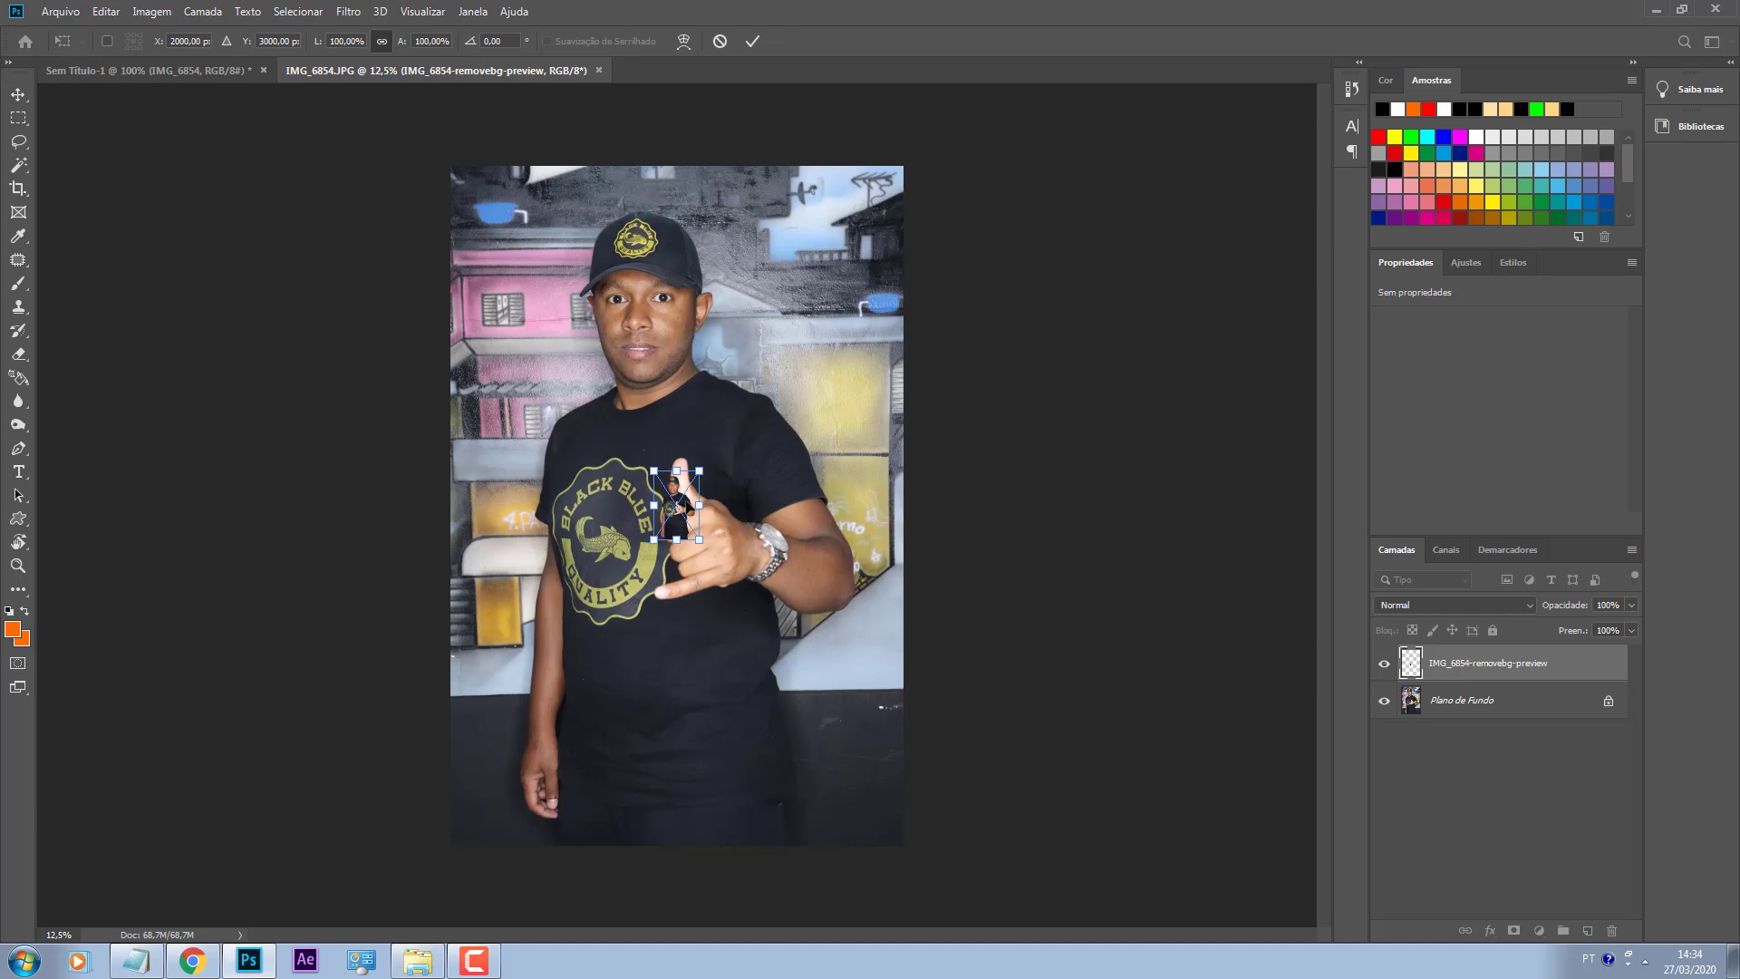
{"action": "left_click_drag", "start_coordinate": [684, 530], "coordinate": [971, 795]}
{"action": "key", "text": "Return"}
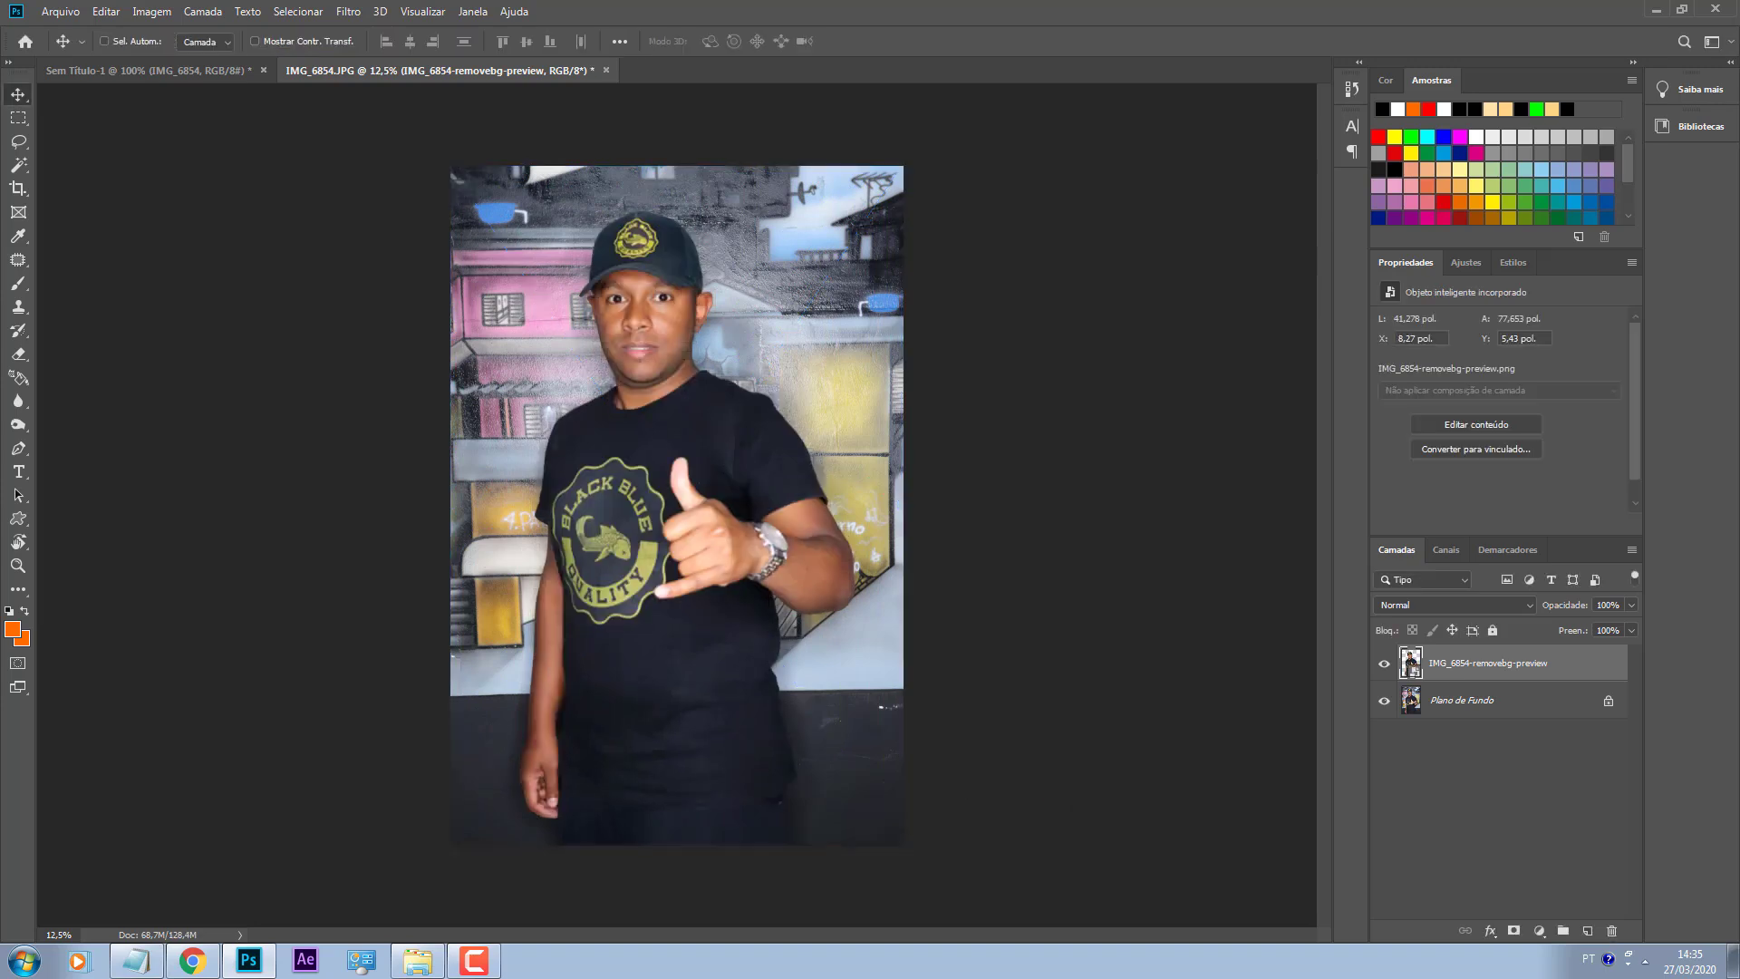
Step: Convert the locked Plano de Fundo layer to a regular layer and load the IMG_6854-removebg-preview outline as a selection
{"action": "left_click", "coordinate": [1385, 664]}
{"action": "left_click", "coordinate": [1385, 664]}
{"action": "left_click", "coordinate": [1385, 666]}
{"action": "left_click", "coordinate": [1386, 667]}
{"action": "double_click", "coordinate": [1465, 701]}
{"action": "key", "text": "Return"}
{"action": "left_click", "coordinate": [1414, 663]}
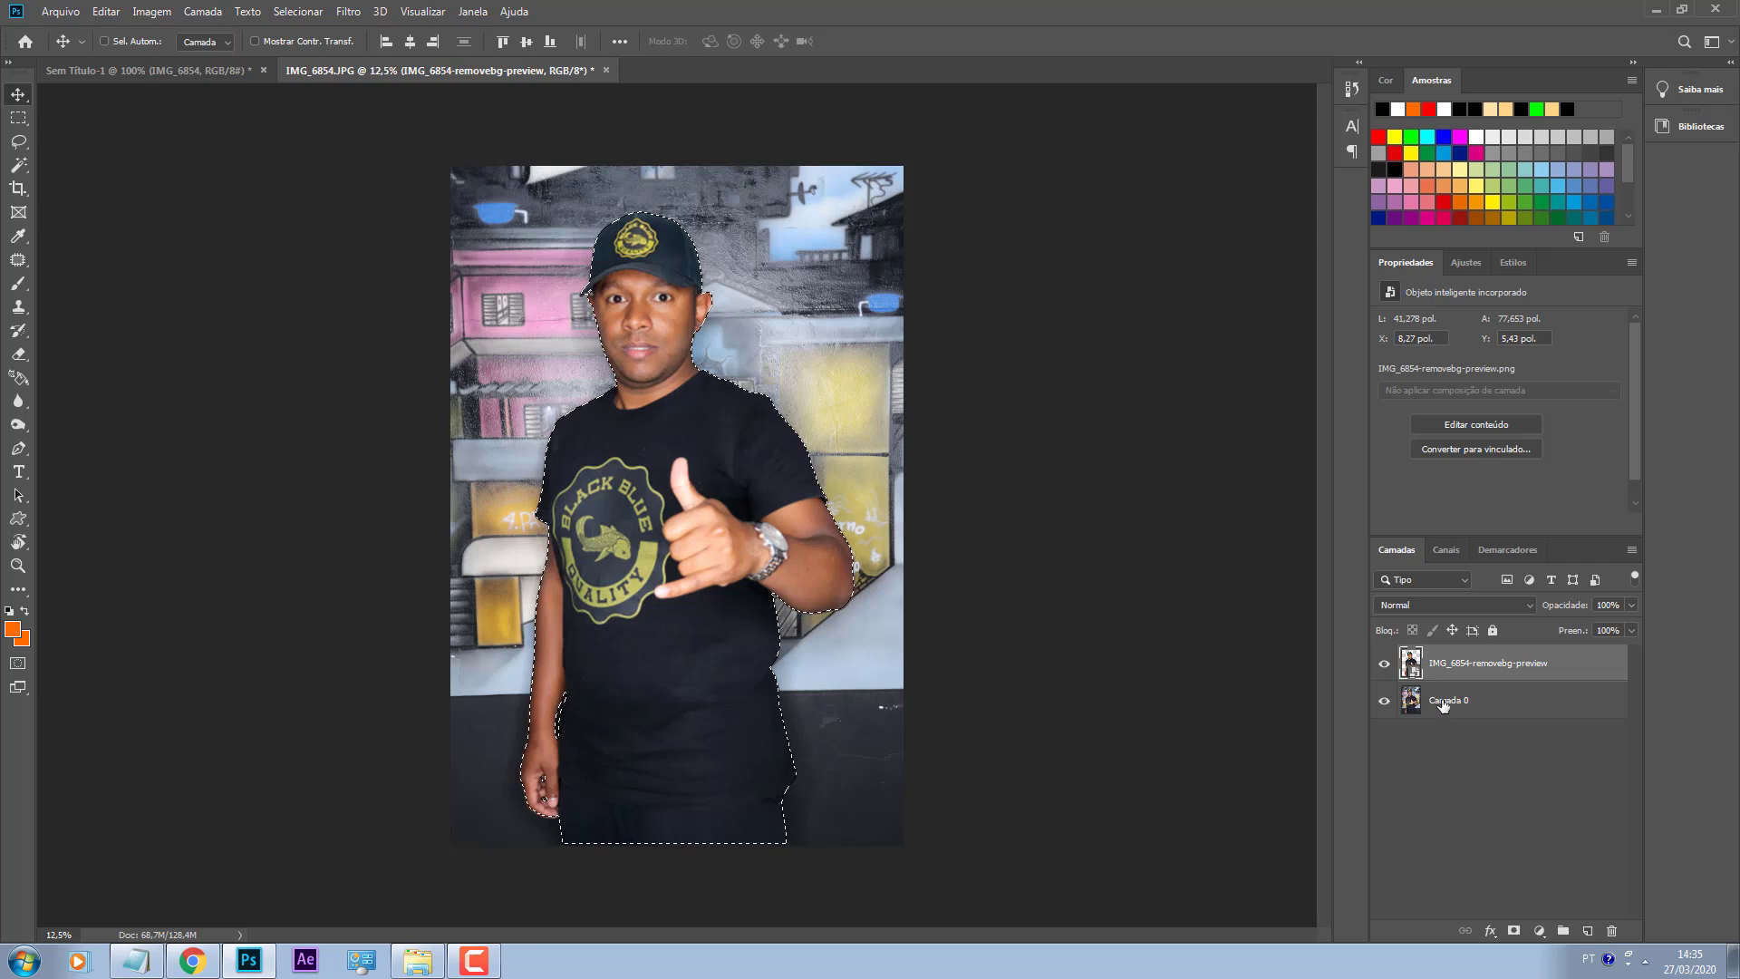
Step: Hide the IMG_6854-removebg-preview layer, keeping its selection, and make the Camada 0 photo layer active
{"action": "left_click", "coordinate": [1383, 666]}
{"action": "left_click", "coordinate": [1381, 668]}
{"action": "left_click", "coordinate": [1382, 667]}
{"action": "left_click", "coordinate": [1384, 664]}
{"action": "left_click", "coordinate": [1384, 664]}
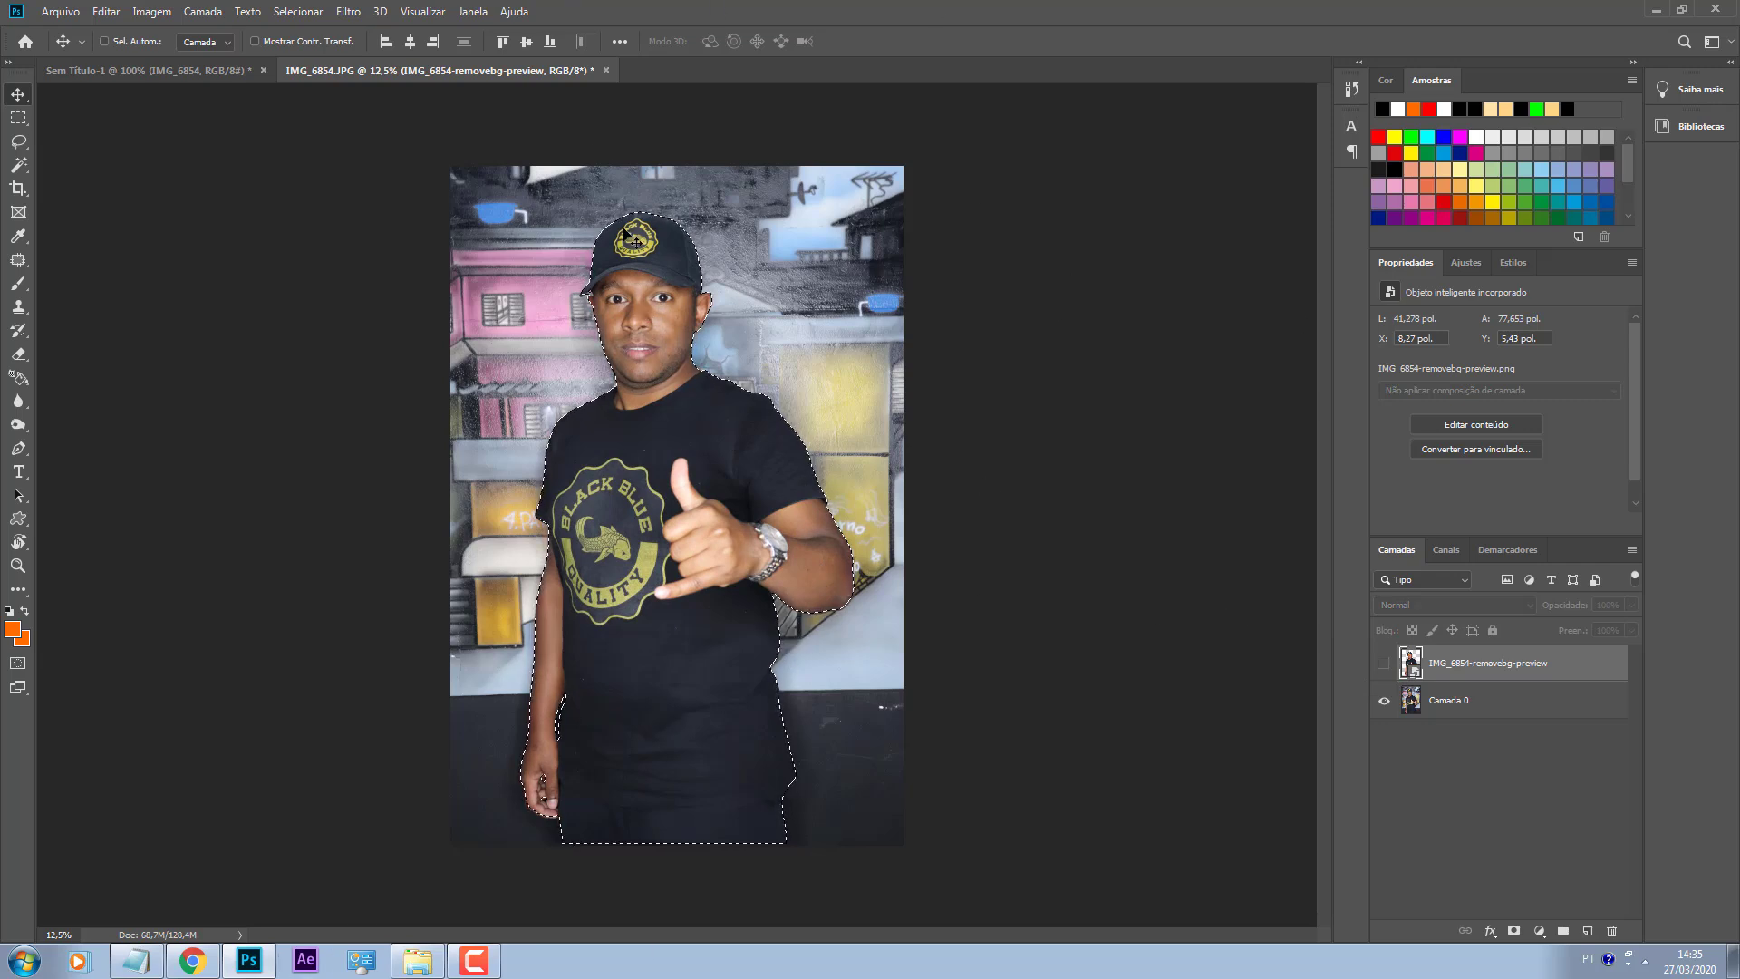
{"action": "left_click", "coordinate": [1531, 700]}
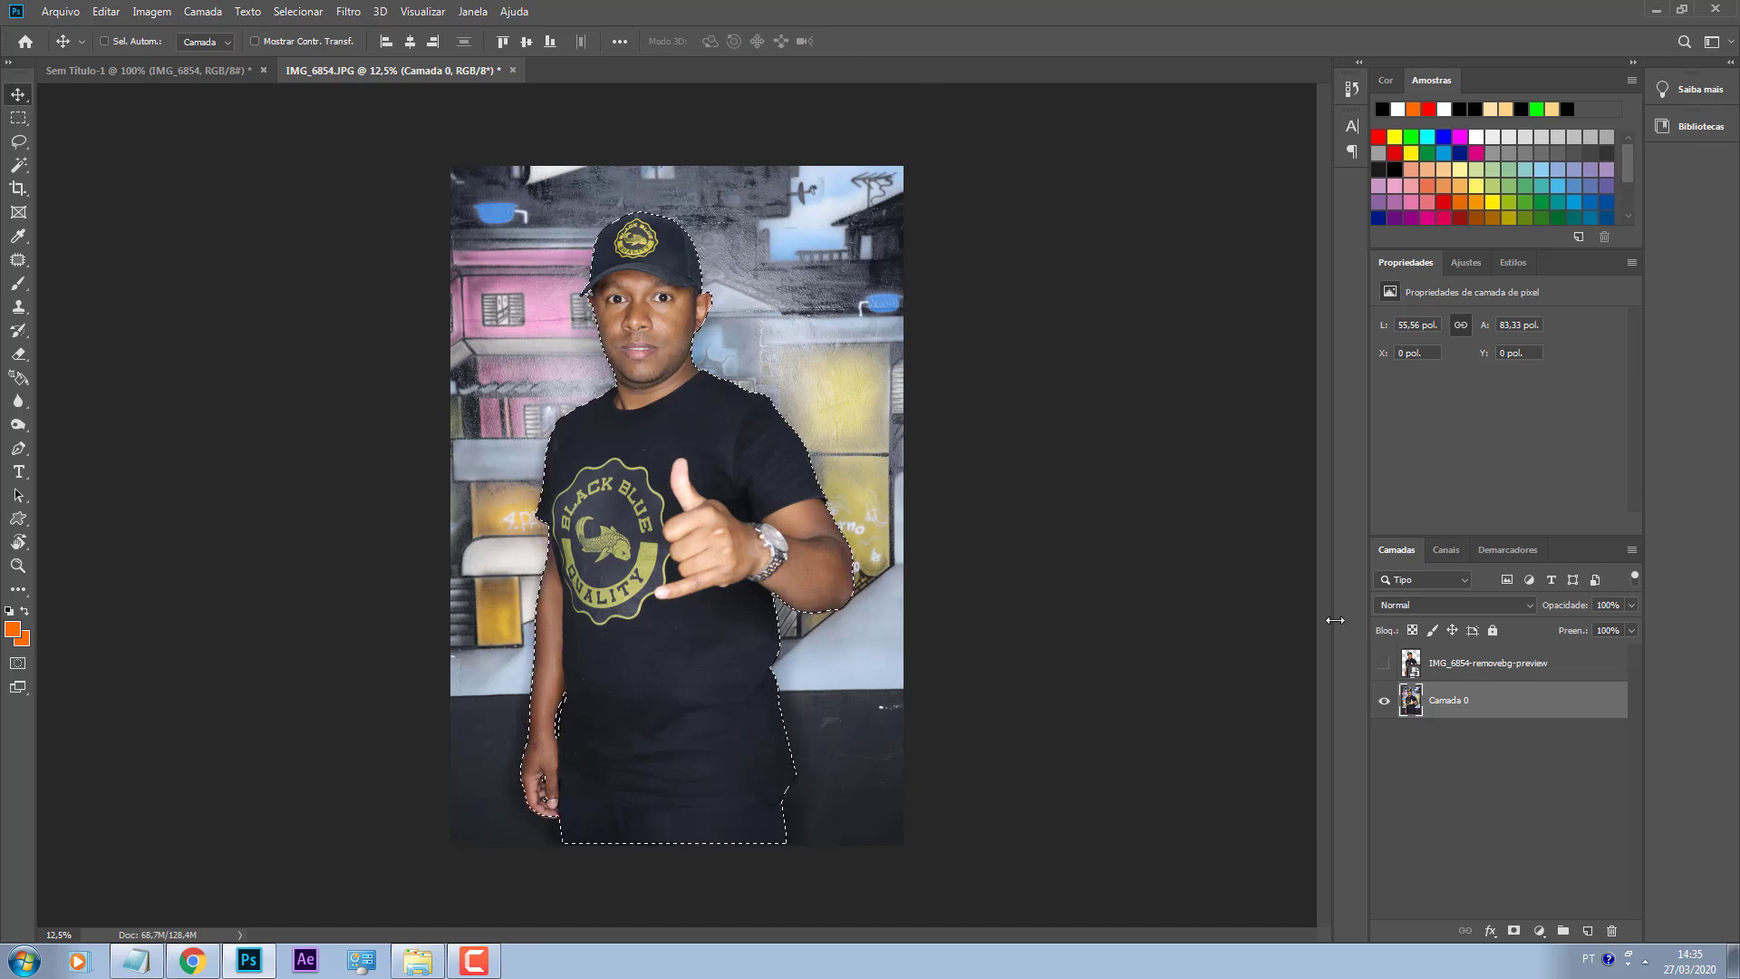
{"action": "left_click", "coordinate": [1447, 669]}
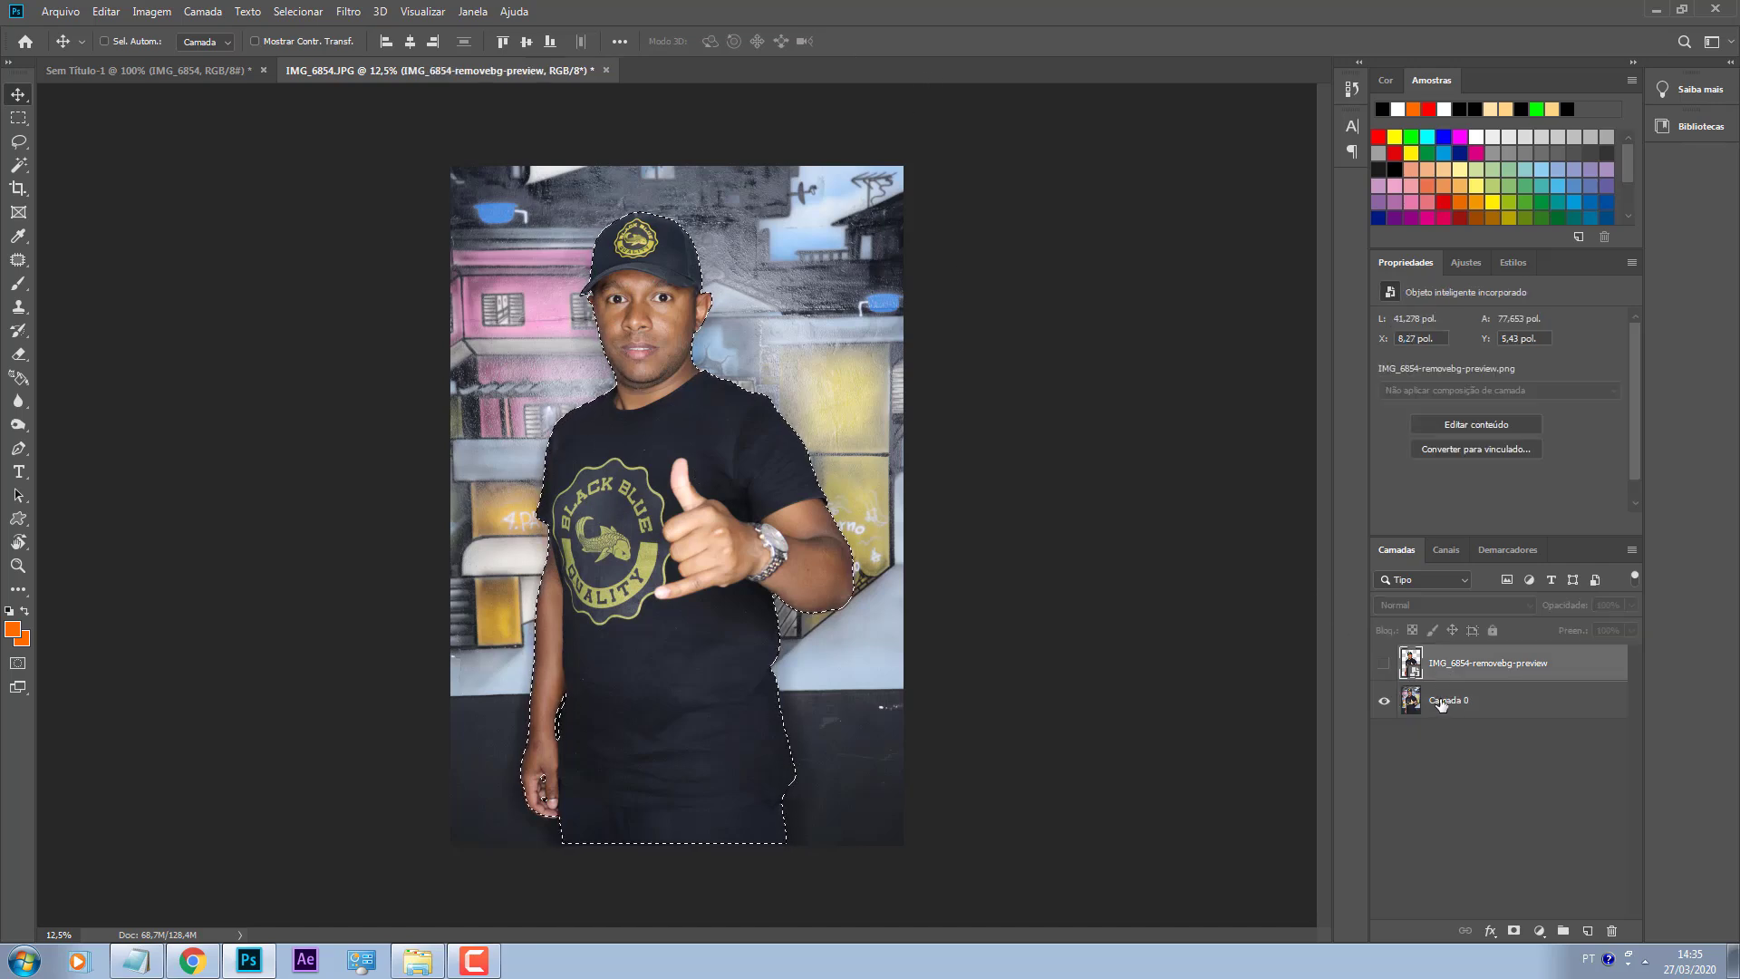
{"action": "left_click", "coordinate": [1439, 705]}
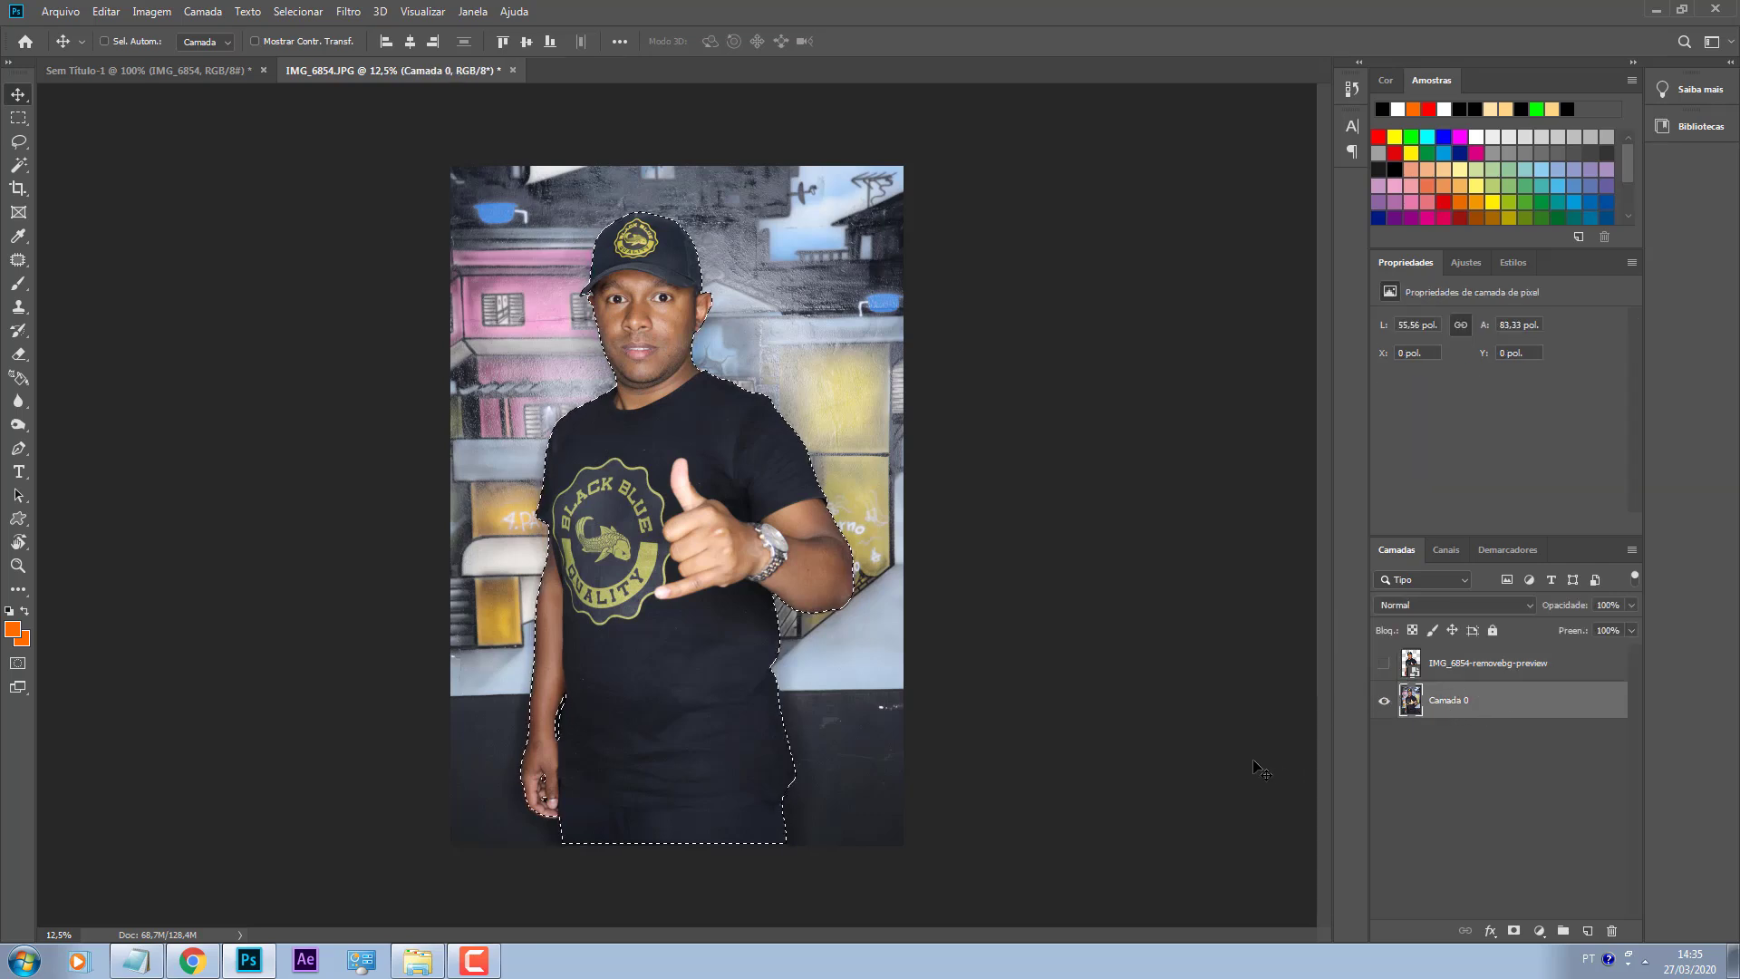
Step: Cut the man out with Select and Mask, using Overlay view, decontaminated colors at 100% and output to a new layer with layer mask
{"action": "left_click", "coordinate": [17, 166]}
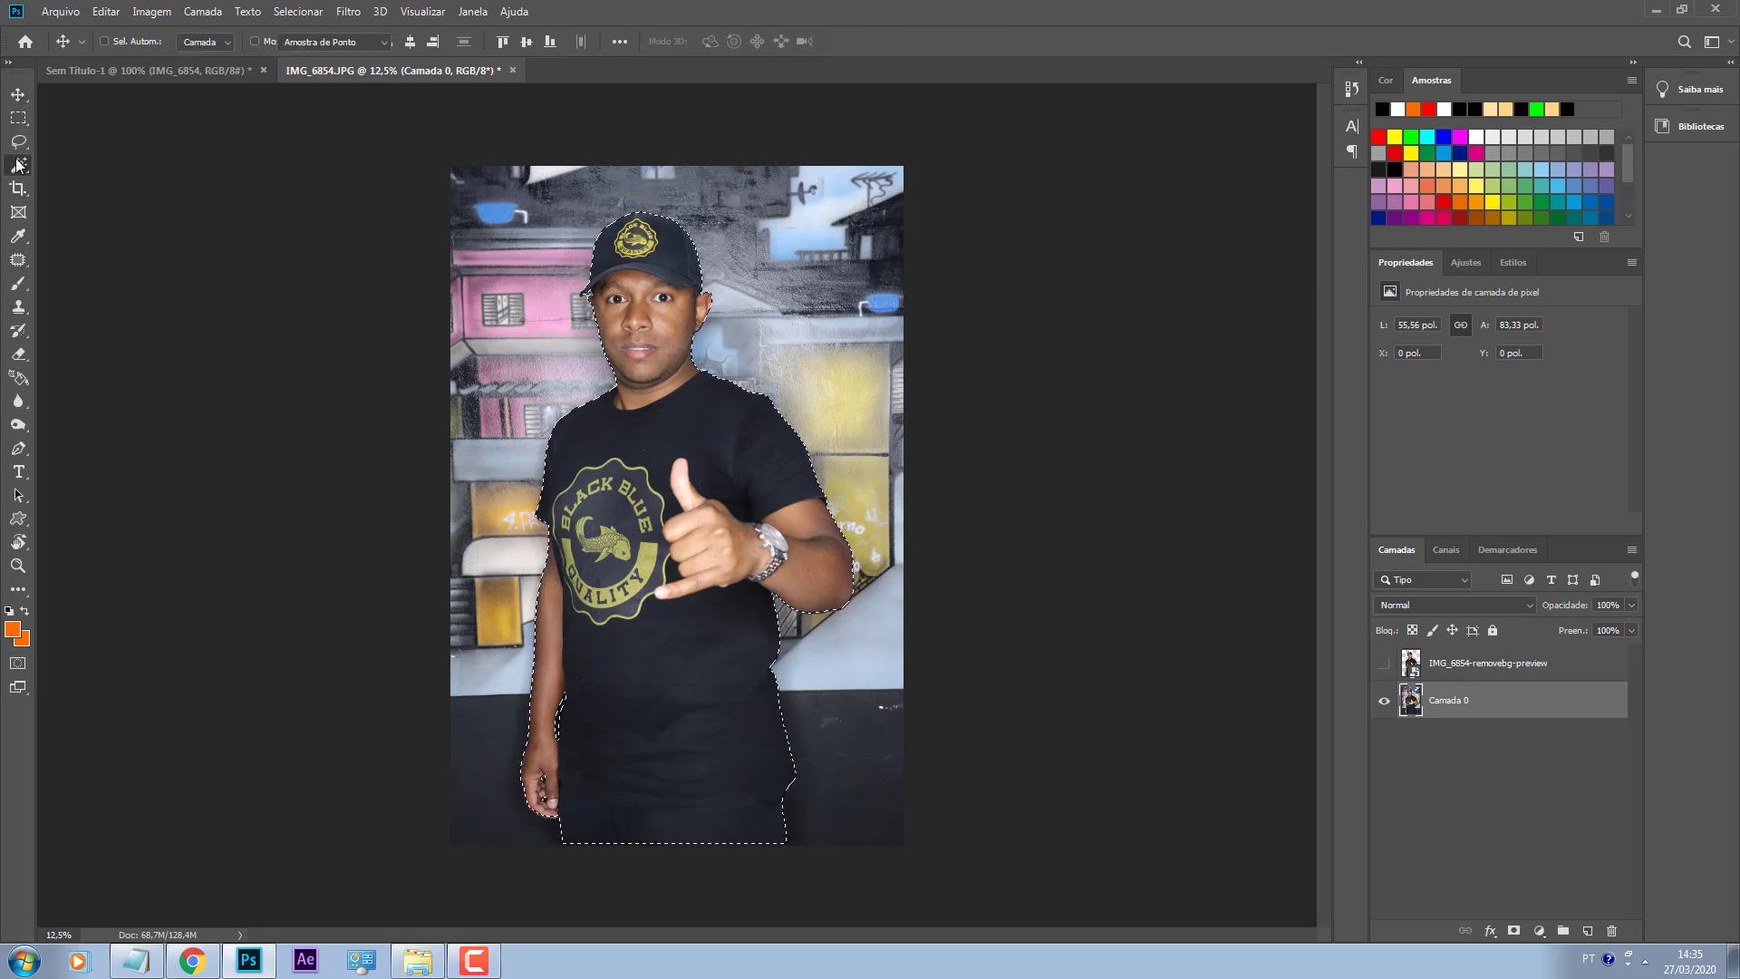
{"action": "left_click", "coordinate": [944, 41]}
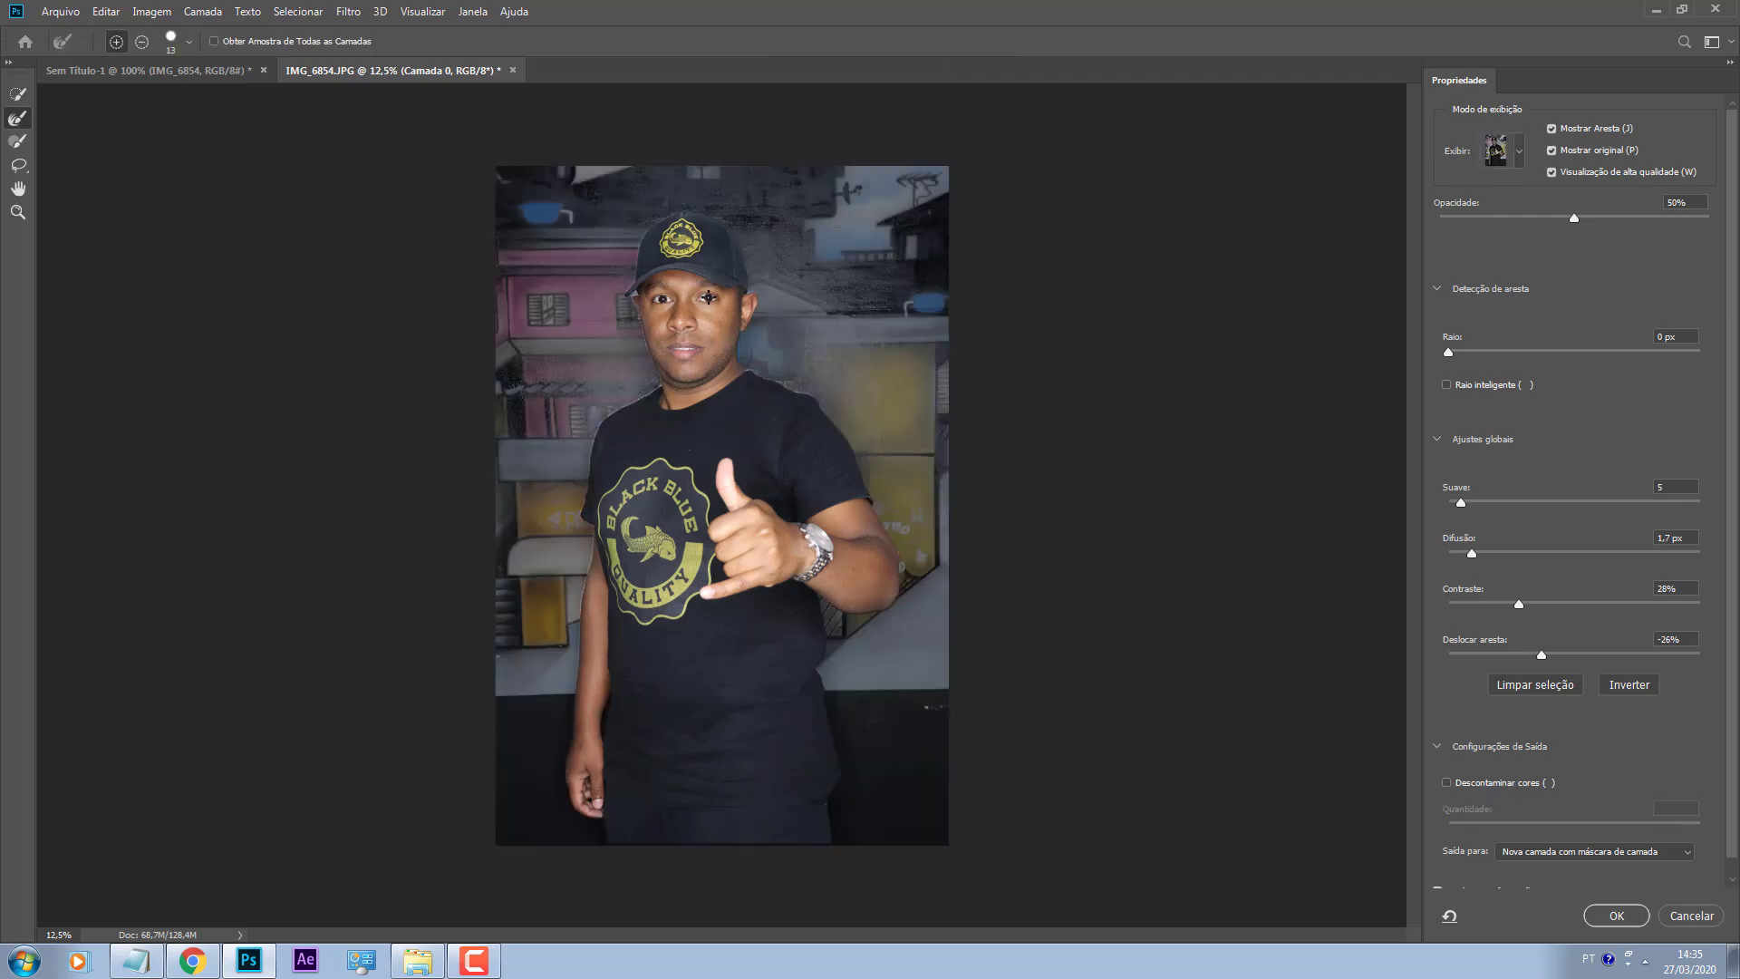
{"action": "left_click", "coordinate": [1496, 786]}
{"action": "left_click", "coordinate": [1521, 152]}
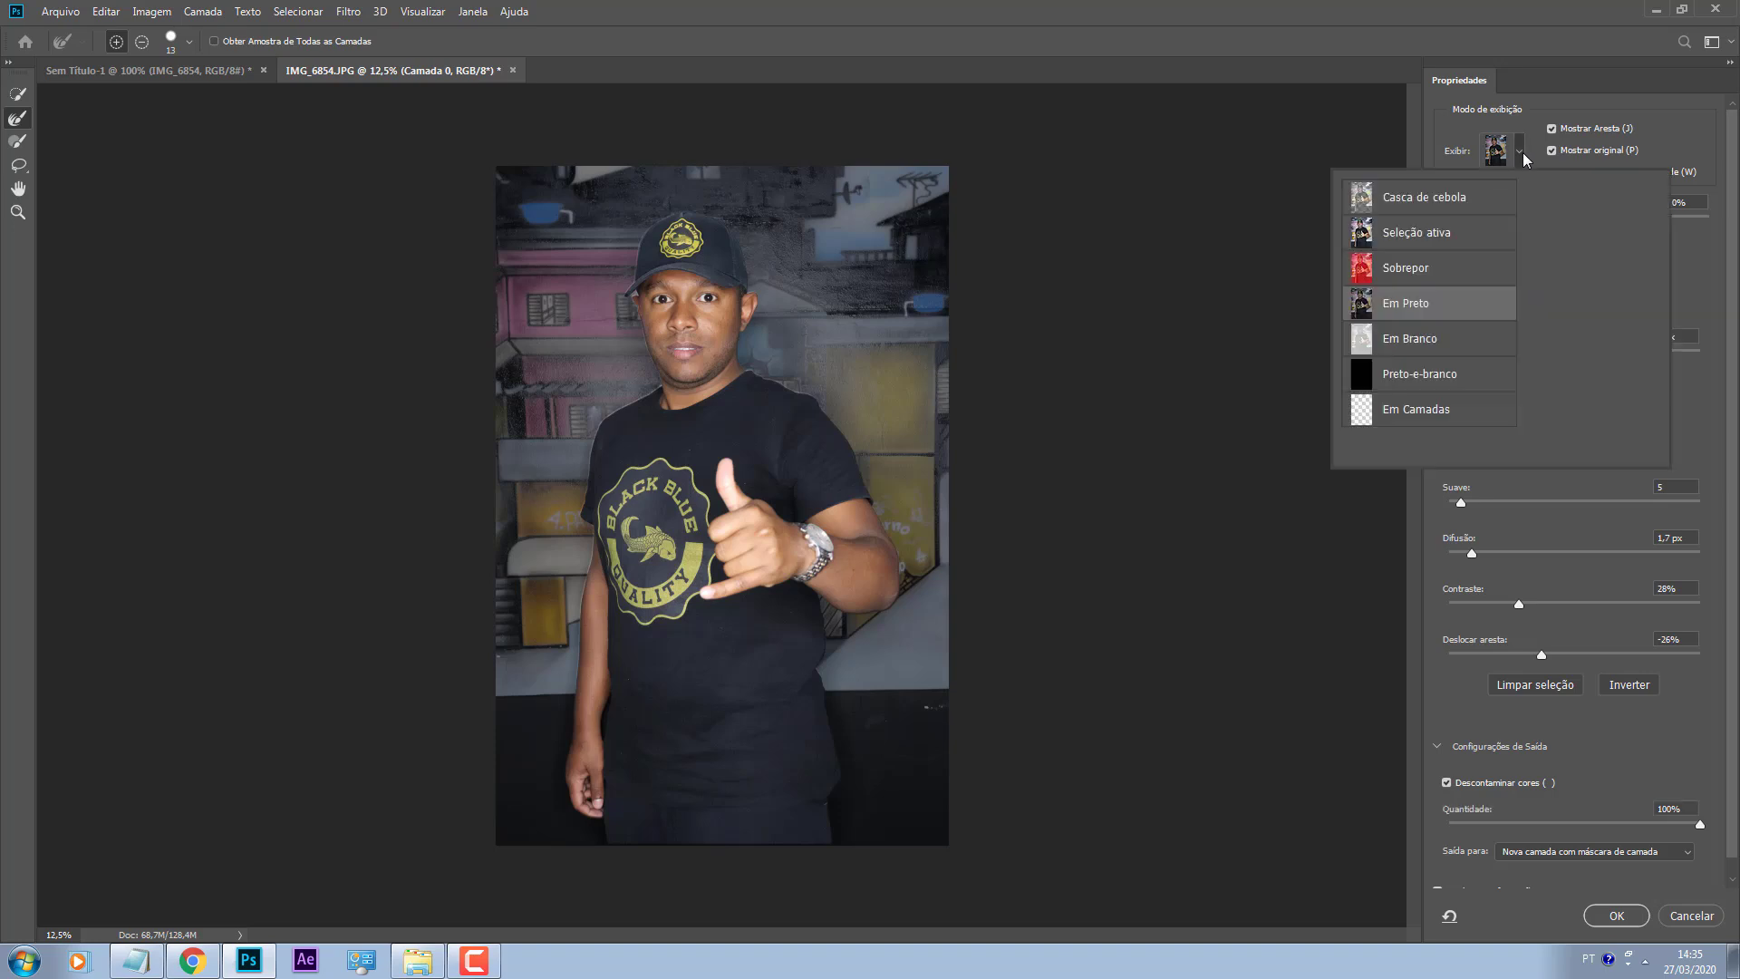
{"action": "left_click", "coordinate": [1414, 272]}
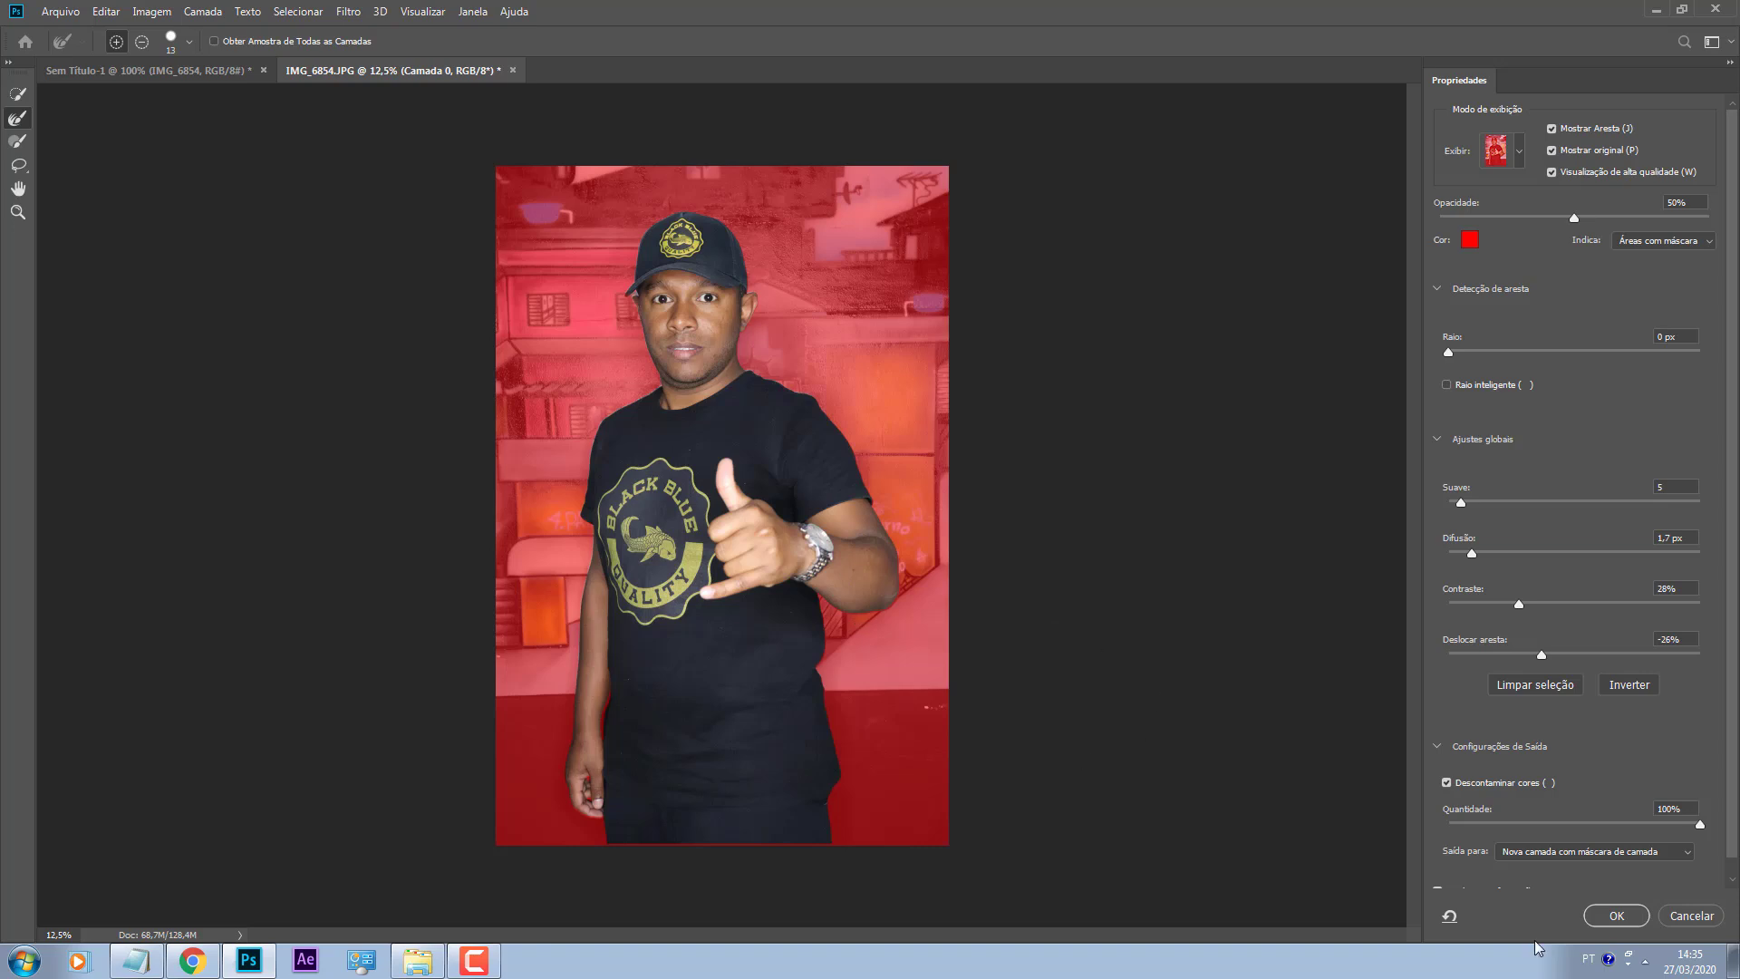
{"action": "left_click", "coordinate": [1616, 917]}
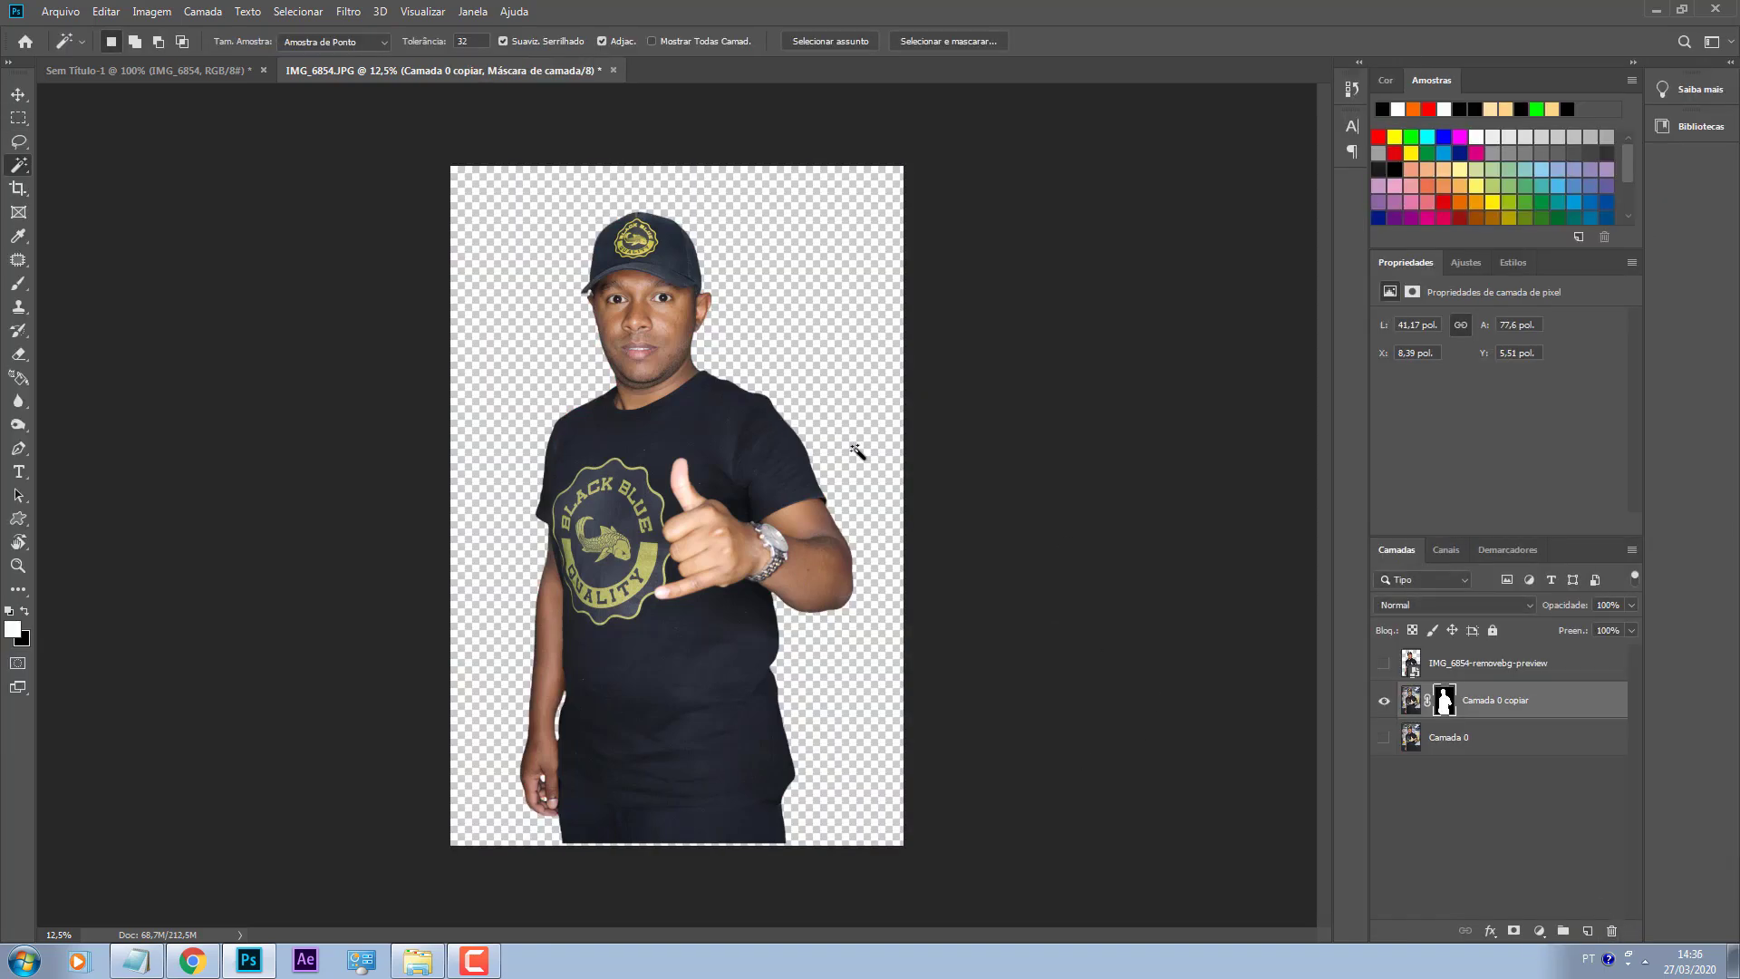
Step: Delete the Camada 0 and IMG_6854-removebg-preview layers, leaving only the masked copy
{"action": "left_click", "coordinate": [1485, 742]}
{"action": "key", "text": "Delete"}
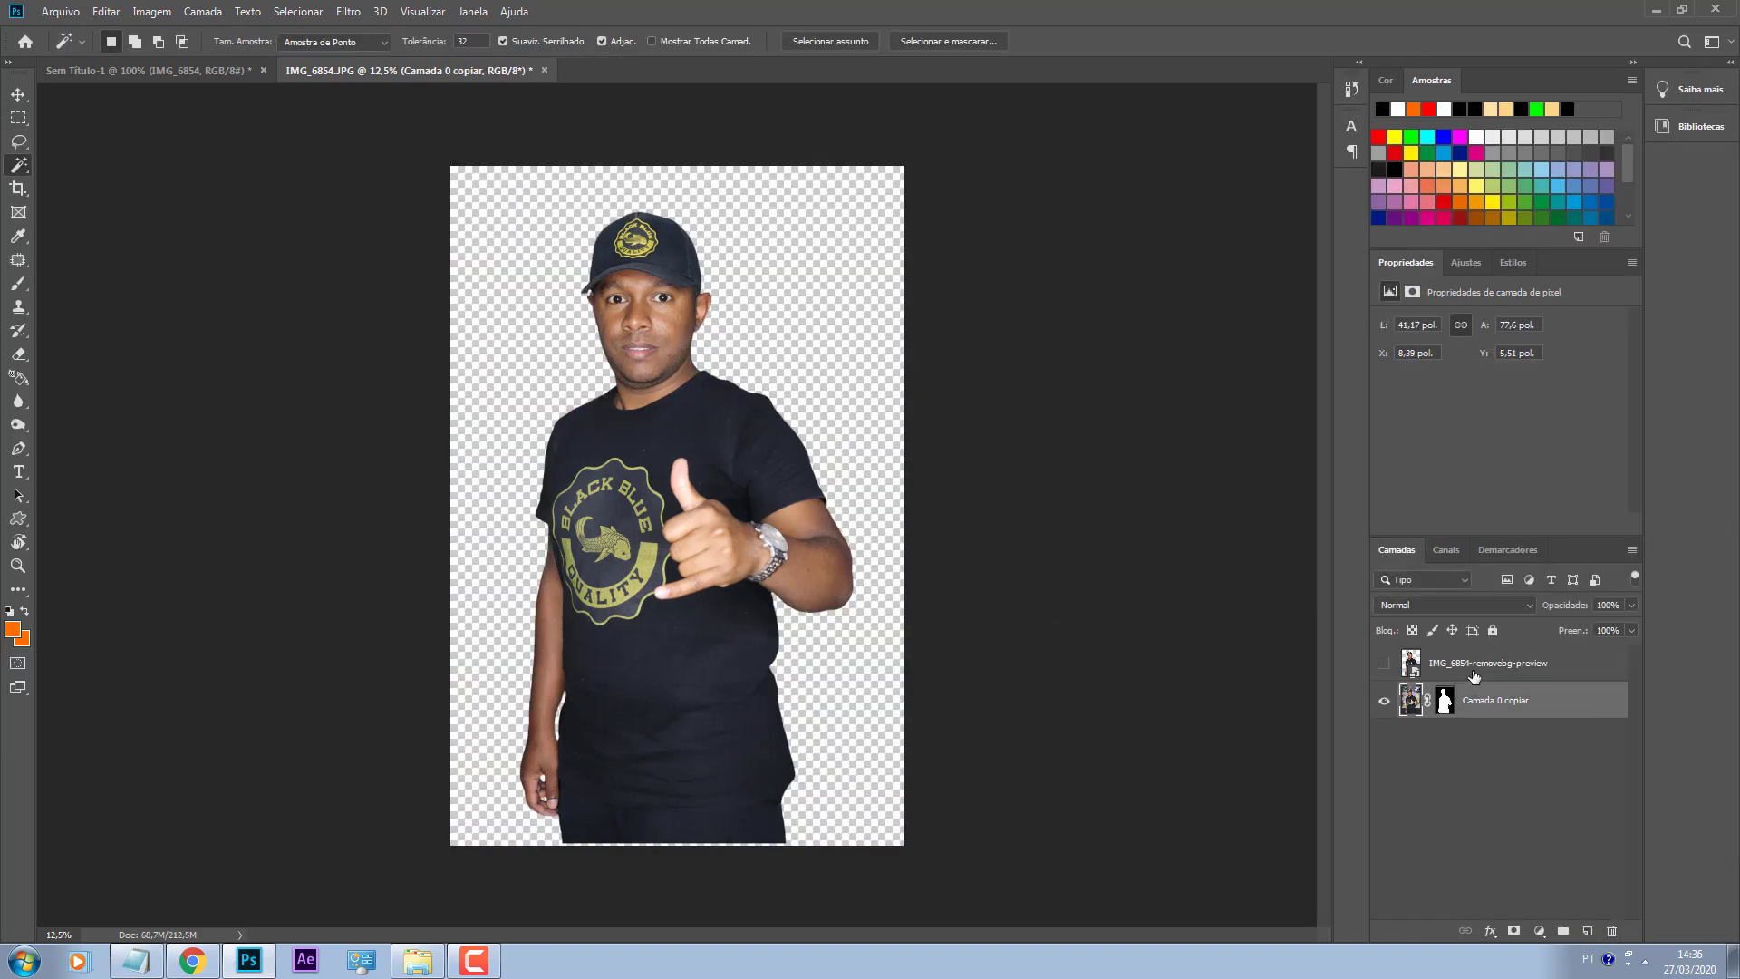
{"action": "left_click", "coordinate": [1473, 675]}
{"action": "key", "text": "Delete"}
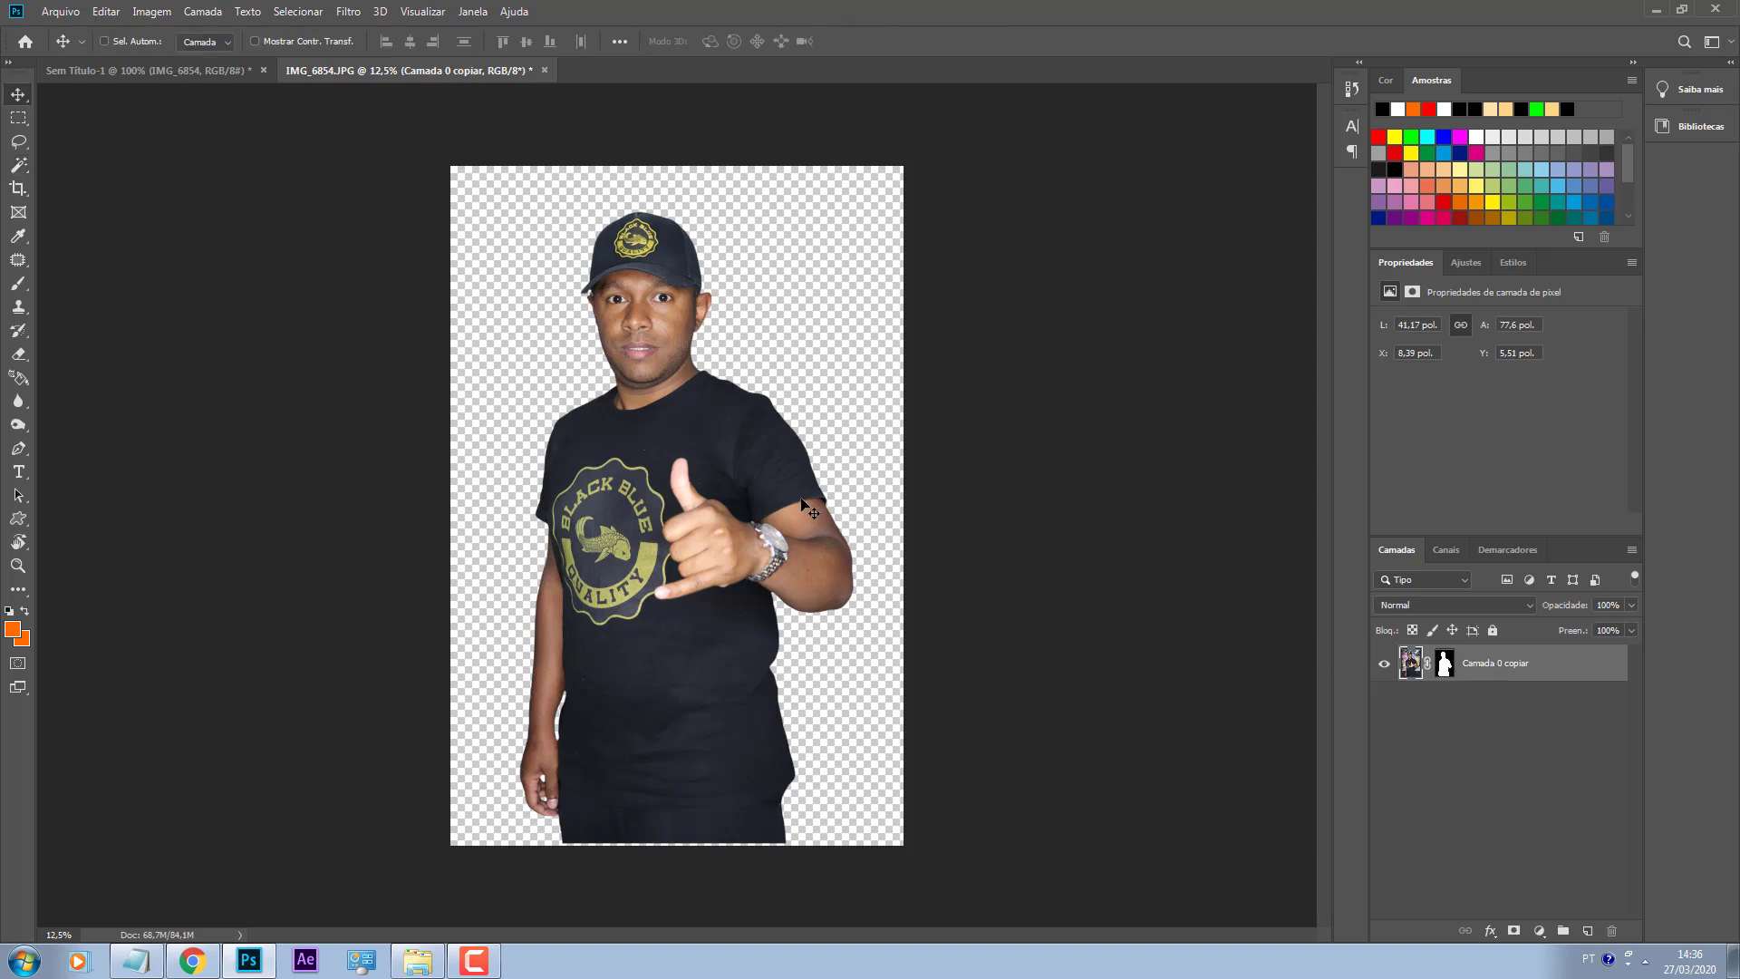
Step: Shift the cut-out man slightly down and to the right, and convert its masked layer to a smart object
{"action": "key", "text": "ctrl+s"}
{"action": "left_click", "coordinate": [986, 416]}
{"action": "left_click_drag", "start_coordinate": [603, 524], "coordinate": [617, 564]}
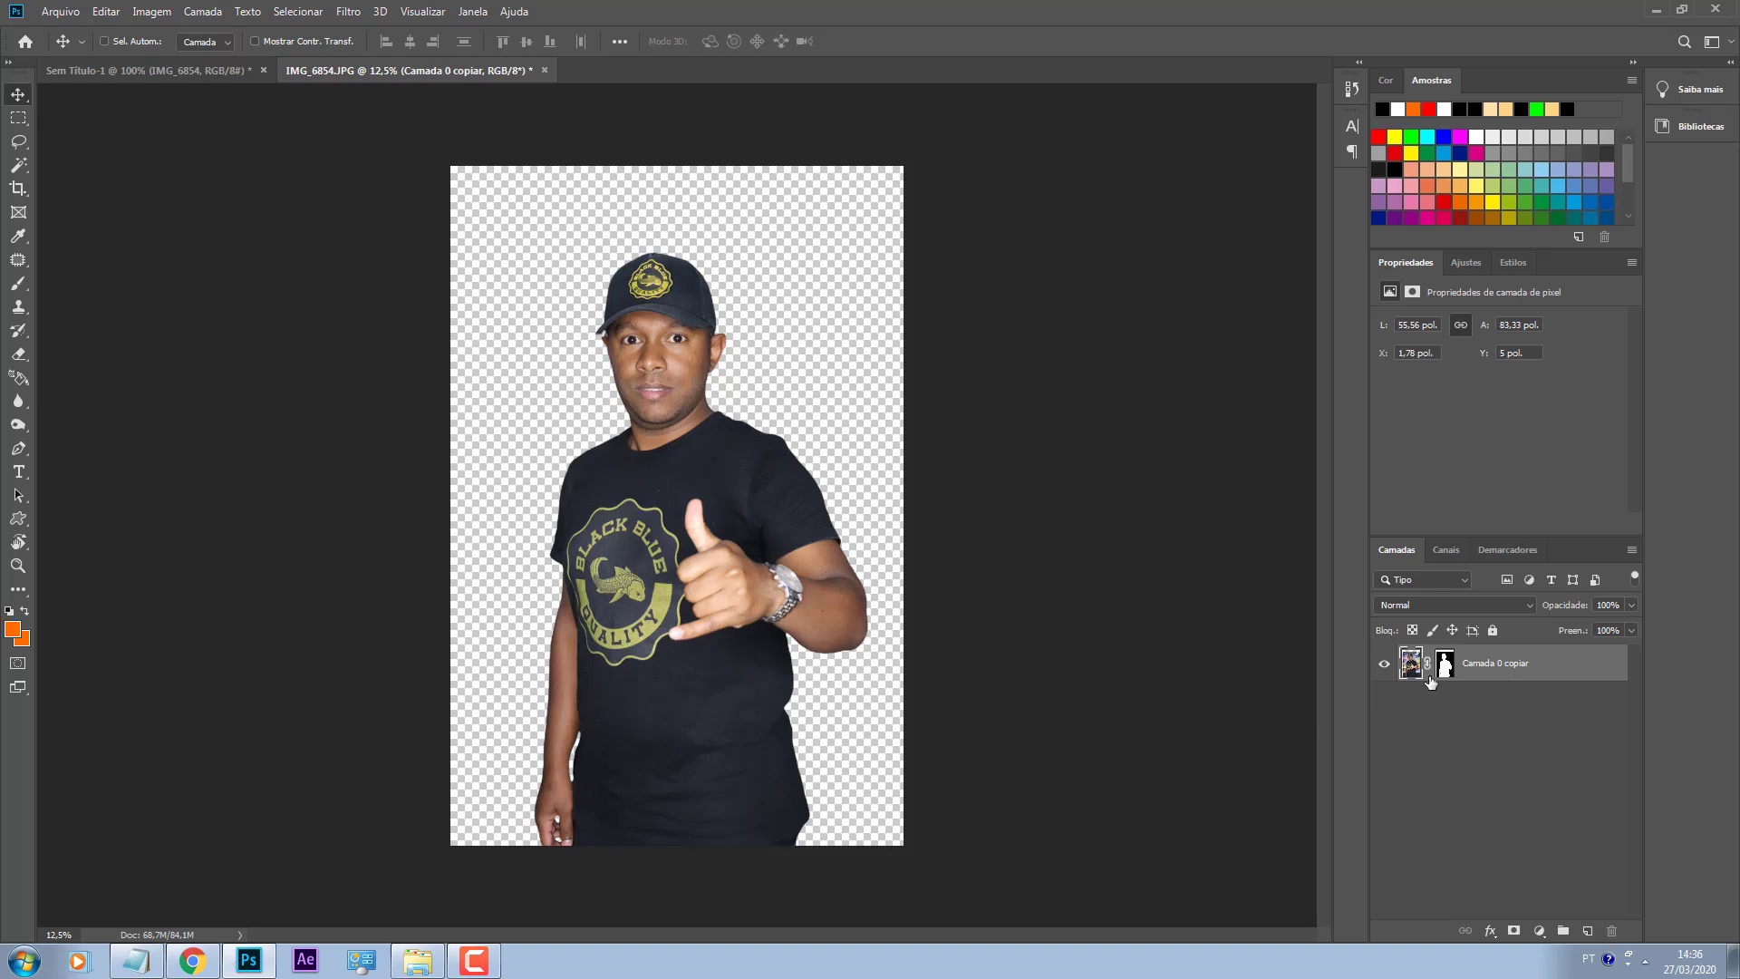
{"action": "right_click", "coordinate": [1526, 650]}
{"action": "left_click", "coordinate": [1427, 427]}
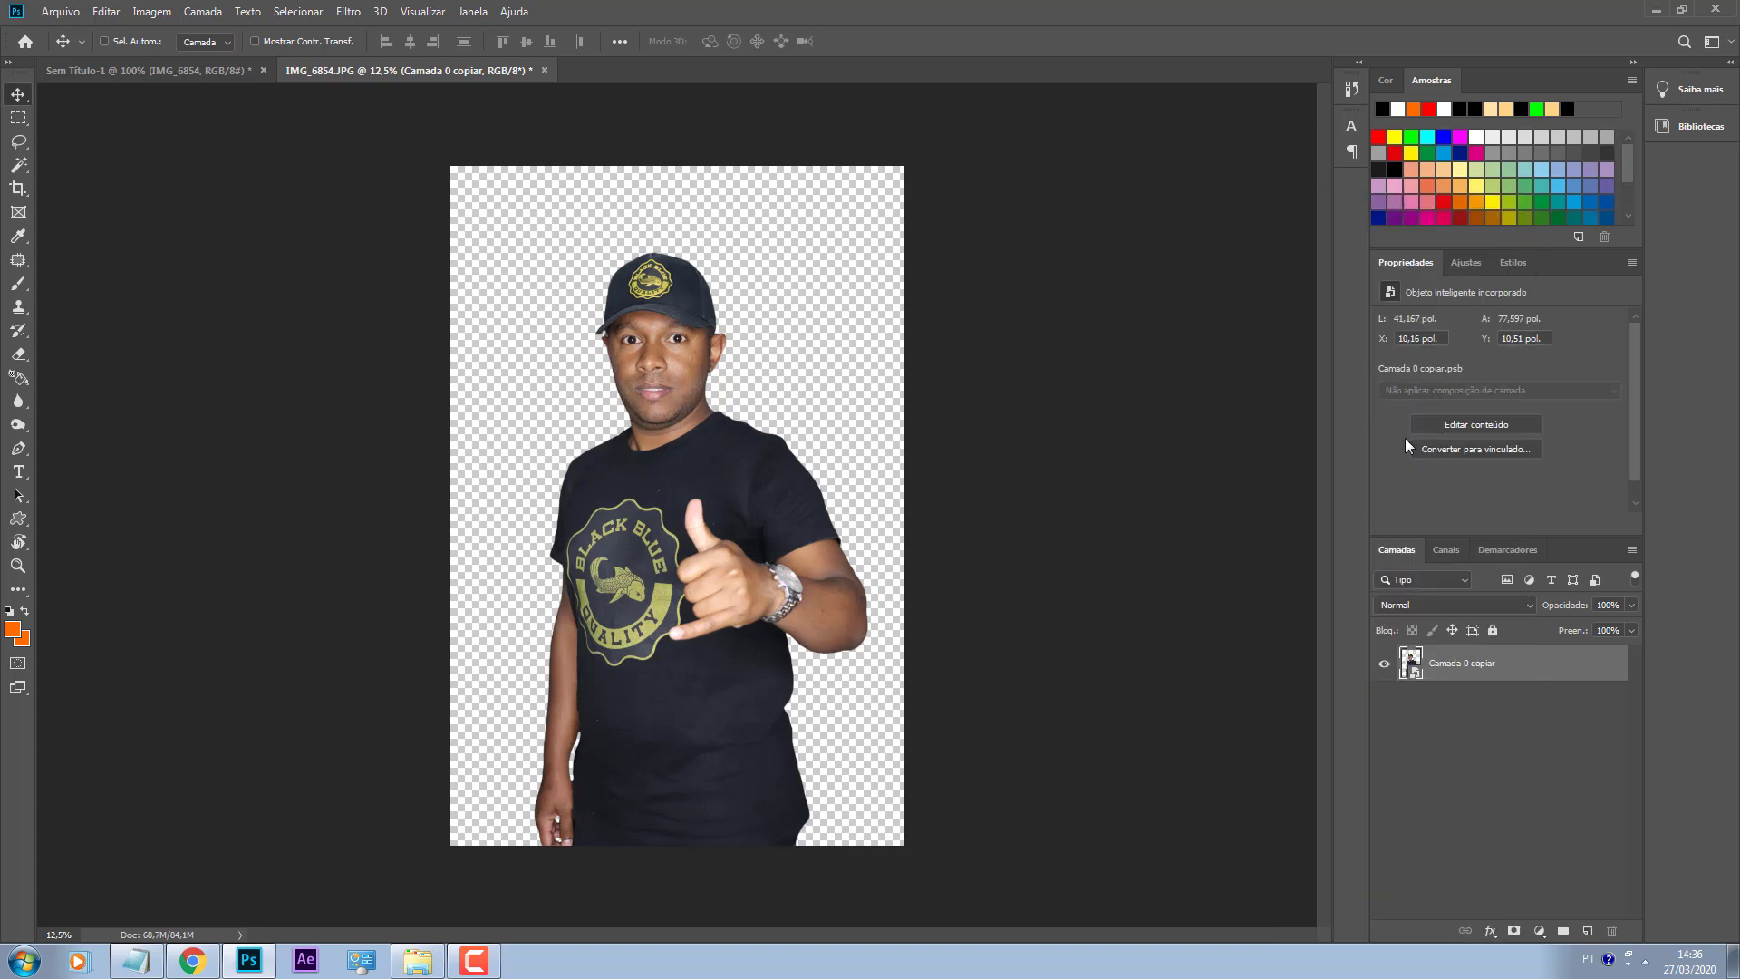
Step: Bring the Camada 0 copiar smart object into the Sem Título-1 composition and delete the IMG_6854 layer there
{"action": "left_click_drag", "start_coordinate": [1537, 666], "coordinate": [683, 417]}
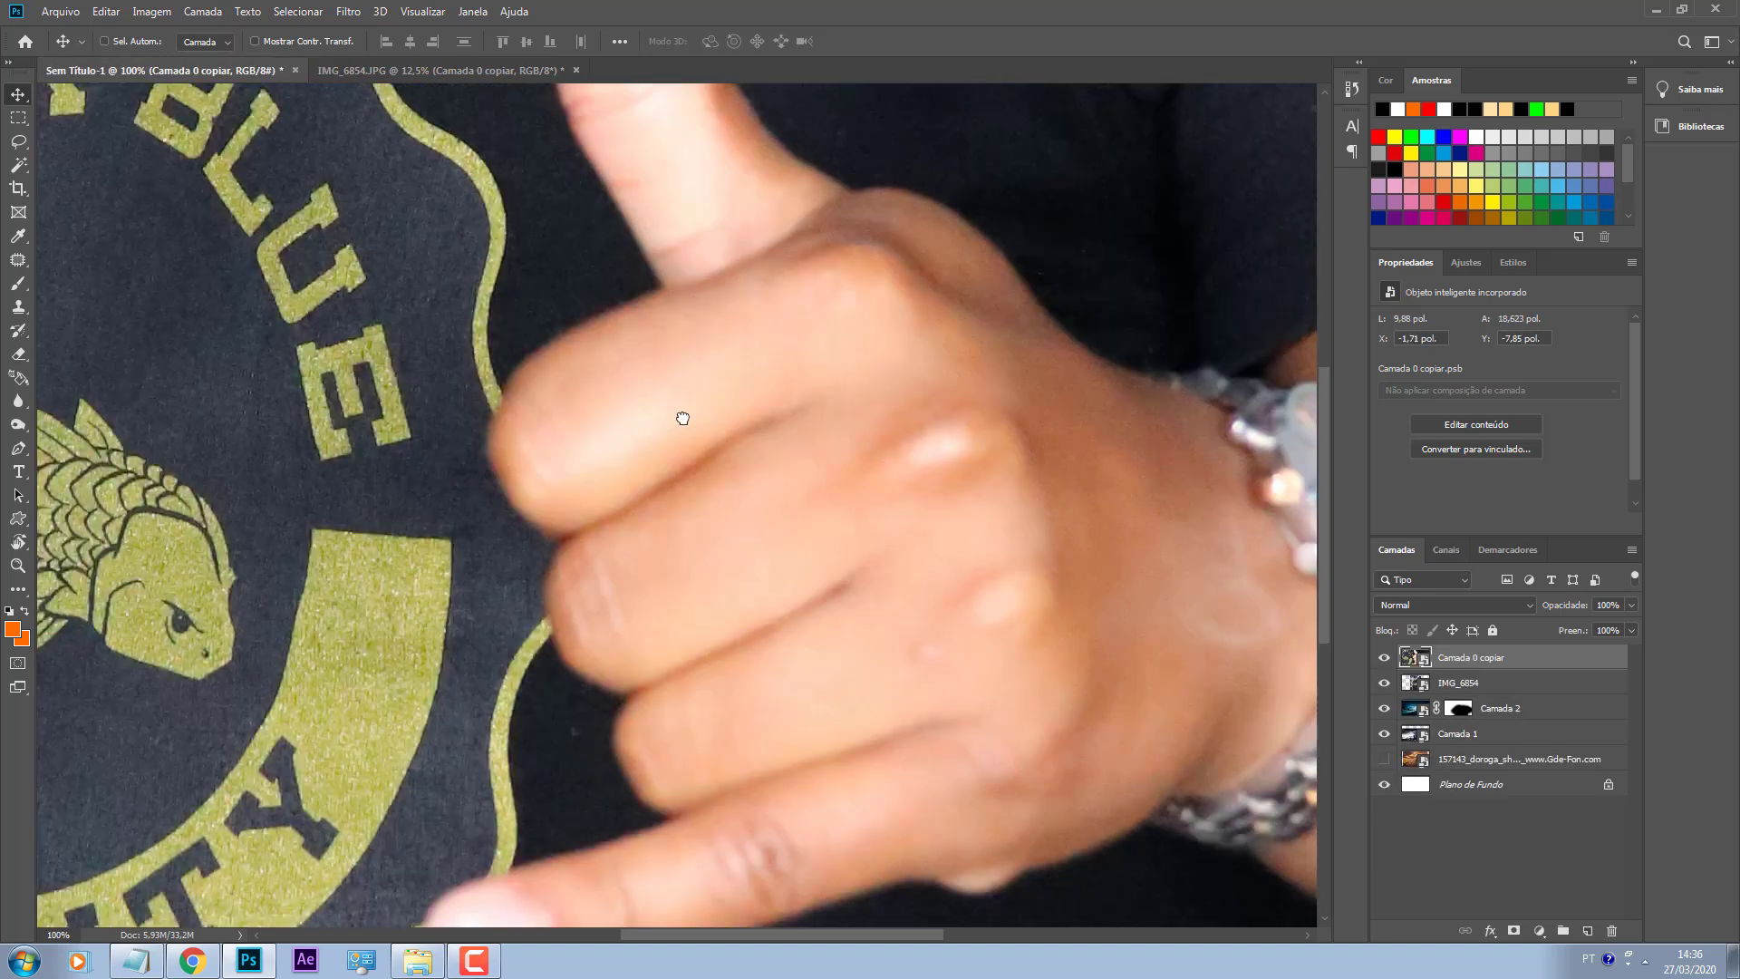
{"action": "left_click", "coordinate": [1514, 685]}
{"action": "key", "text": "Delete"}
{"action": "left_click", "coordinate": [1493, 668]}
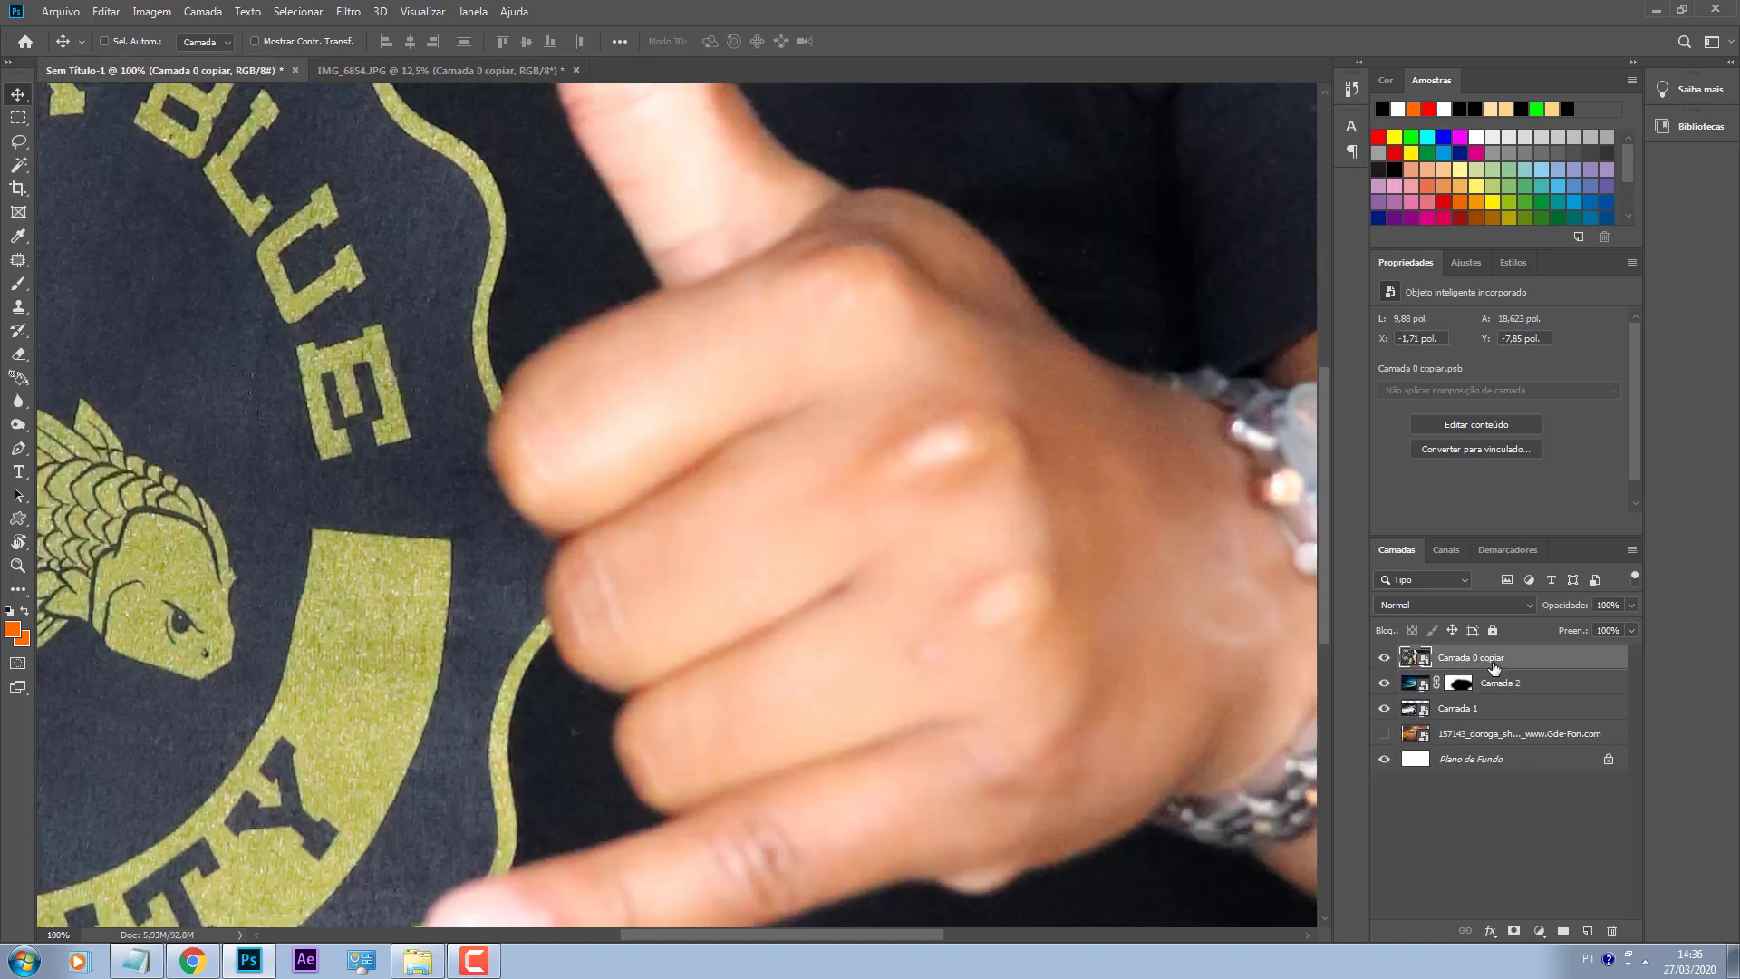
Step: Scale the Camada 0 copiar cut-out to about 4.5% and place it over the middle of the composition
{"action": "key", "text": "ctrl+minus"}
{"action": "key", "text": "ctrl+minus"}
{"action": "key", "text": "ctrl+minus"}
{"action": "key", "text": "ctrl+minus"}
{"action": "key", "text": "ctrl+minus"}
{"action": "key", "text": "ctrl+minus"}
{"action": "key", "text": "ctrl+minus"}
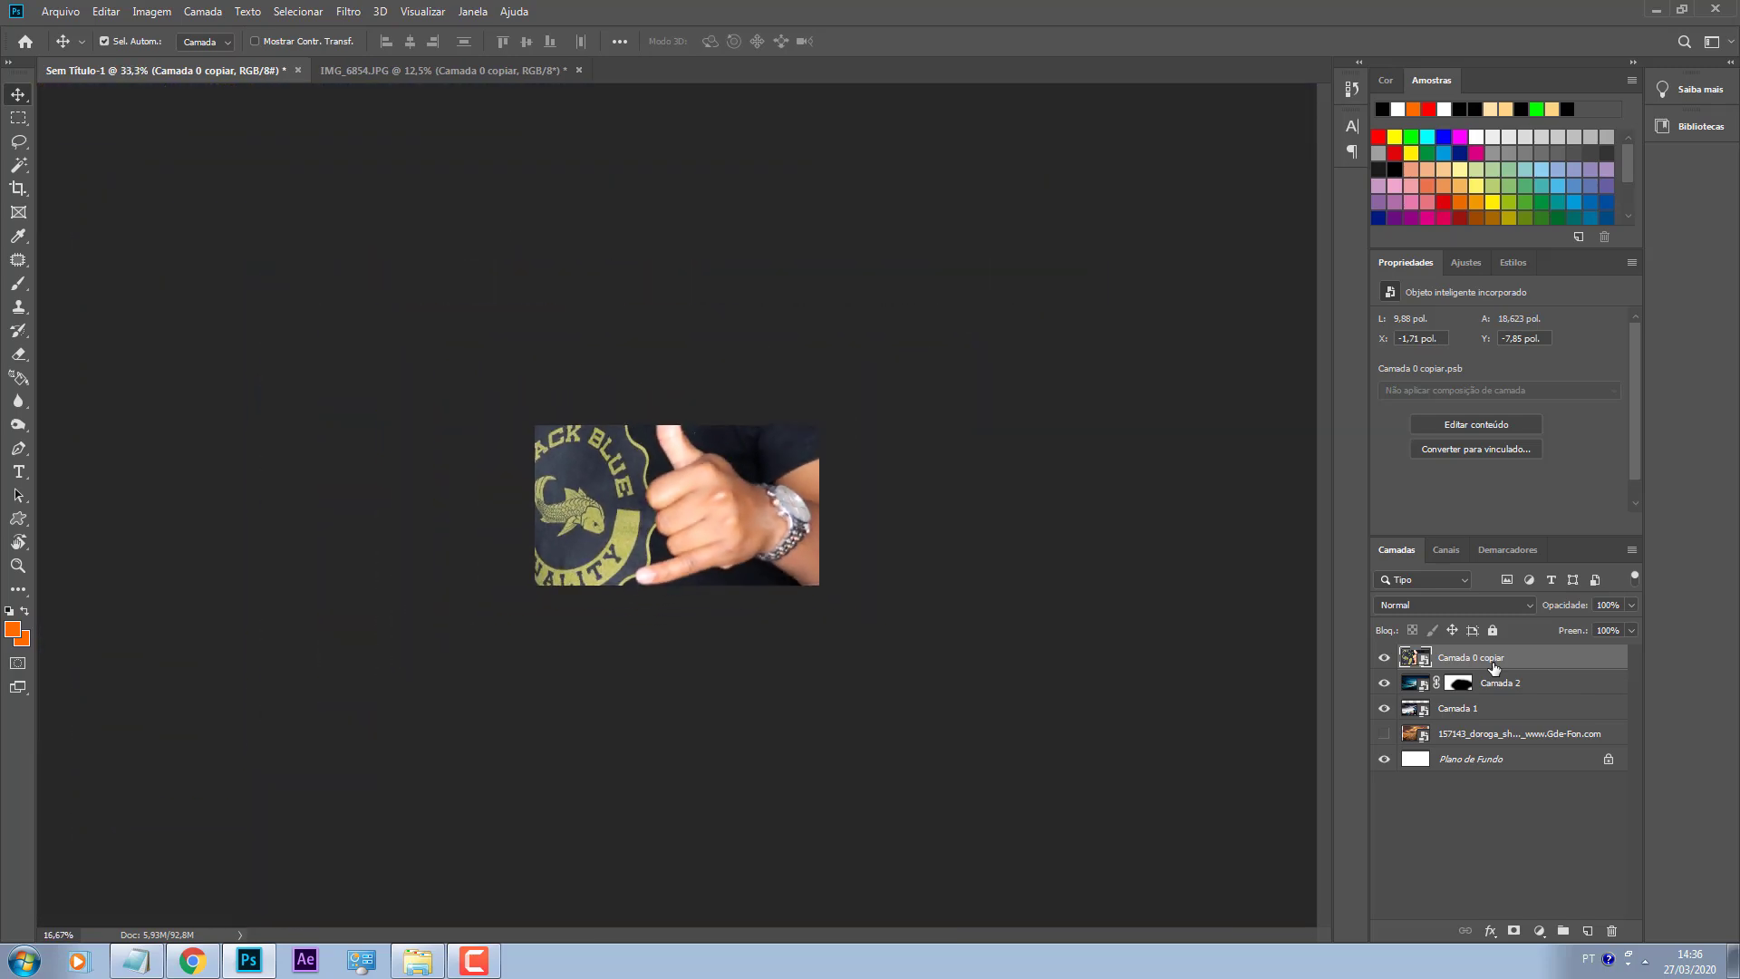
{"action": "key", "text": "ctrl+t"}
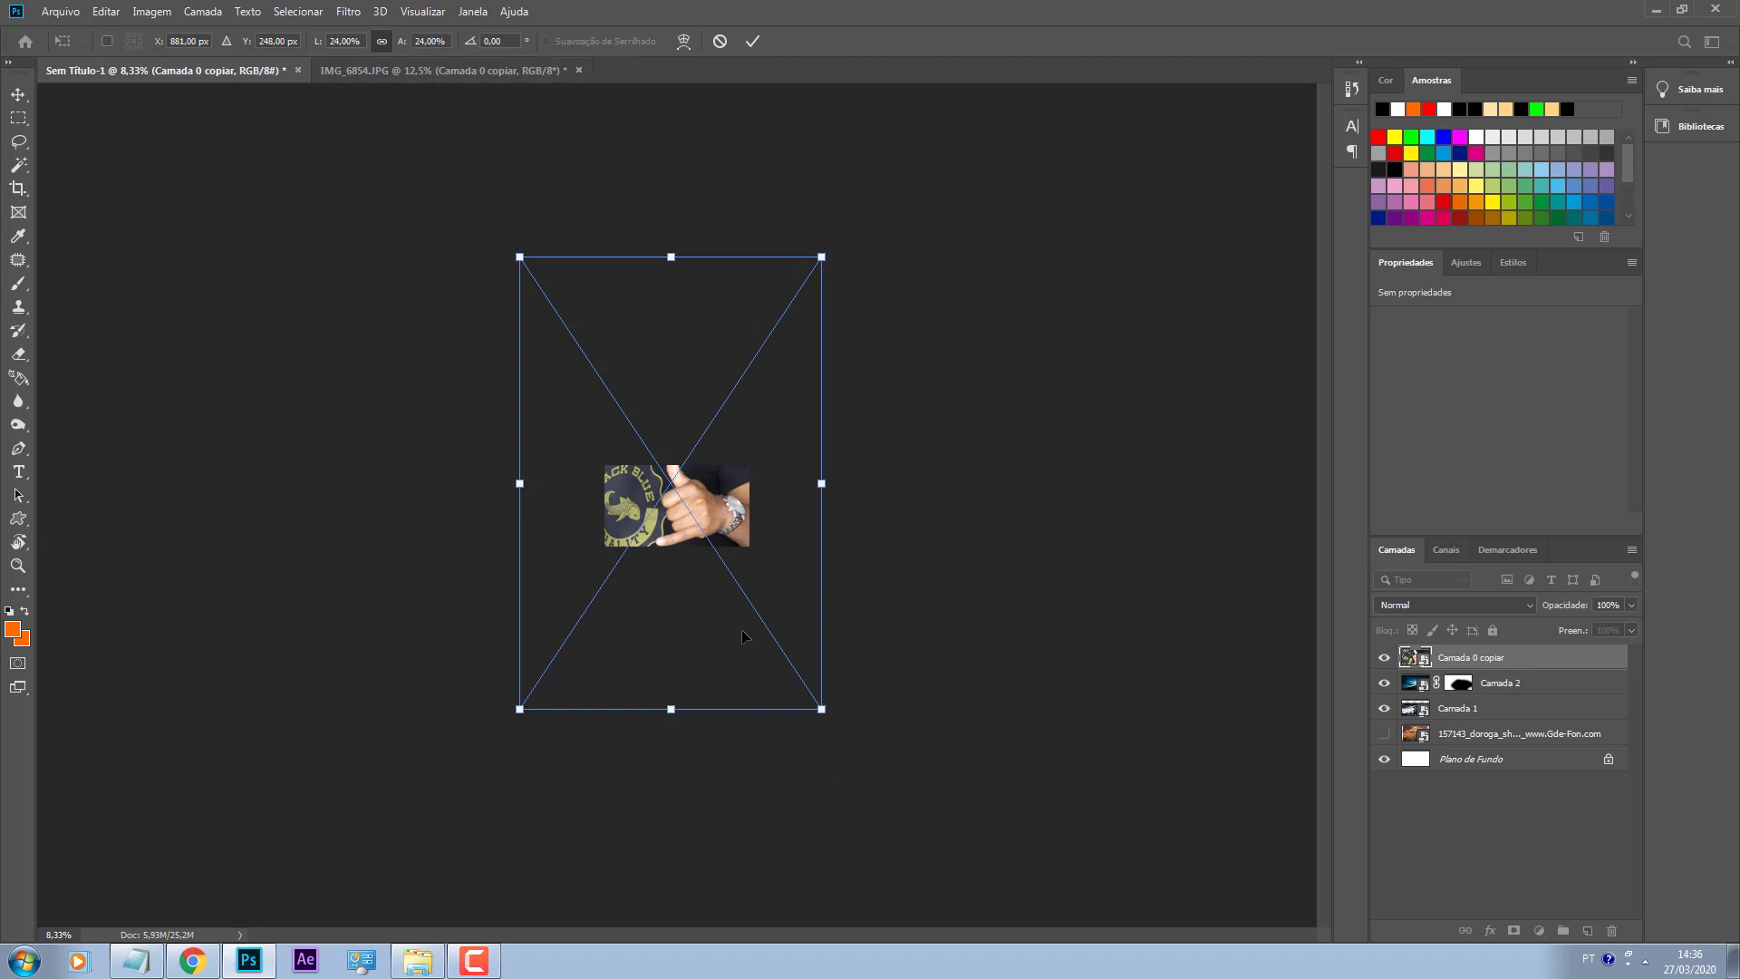
{"action": "left_click_drag", "start_coordinate": [824, 713], "coordinate": [568, 354]}
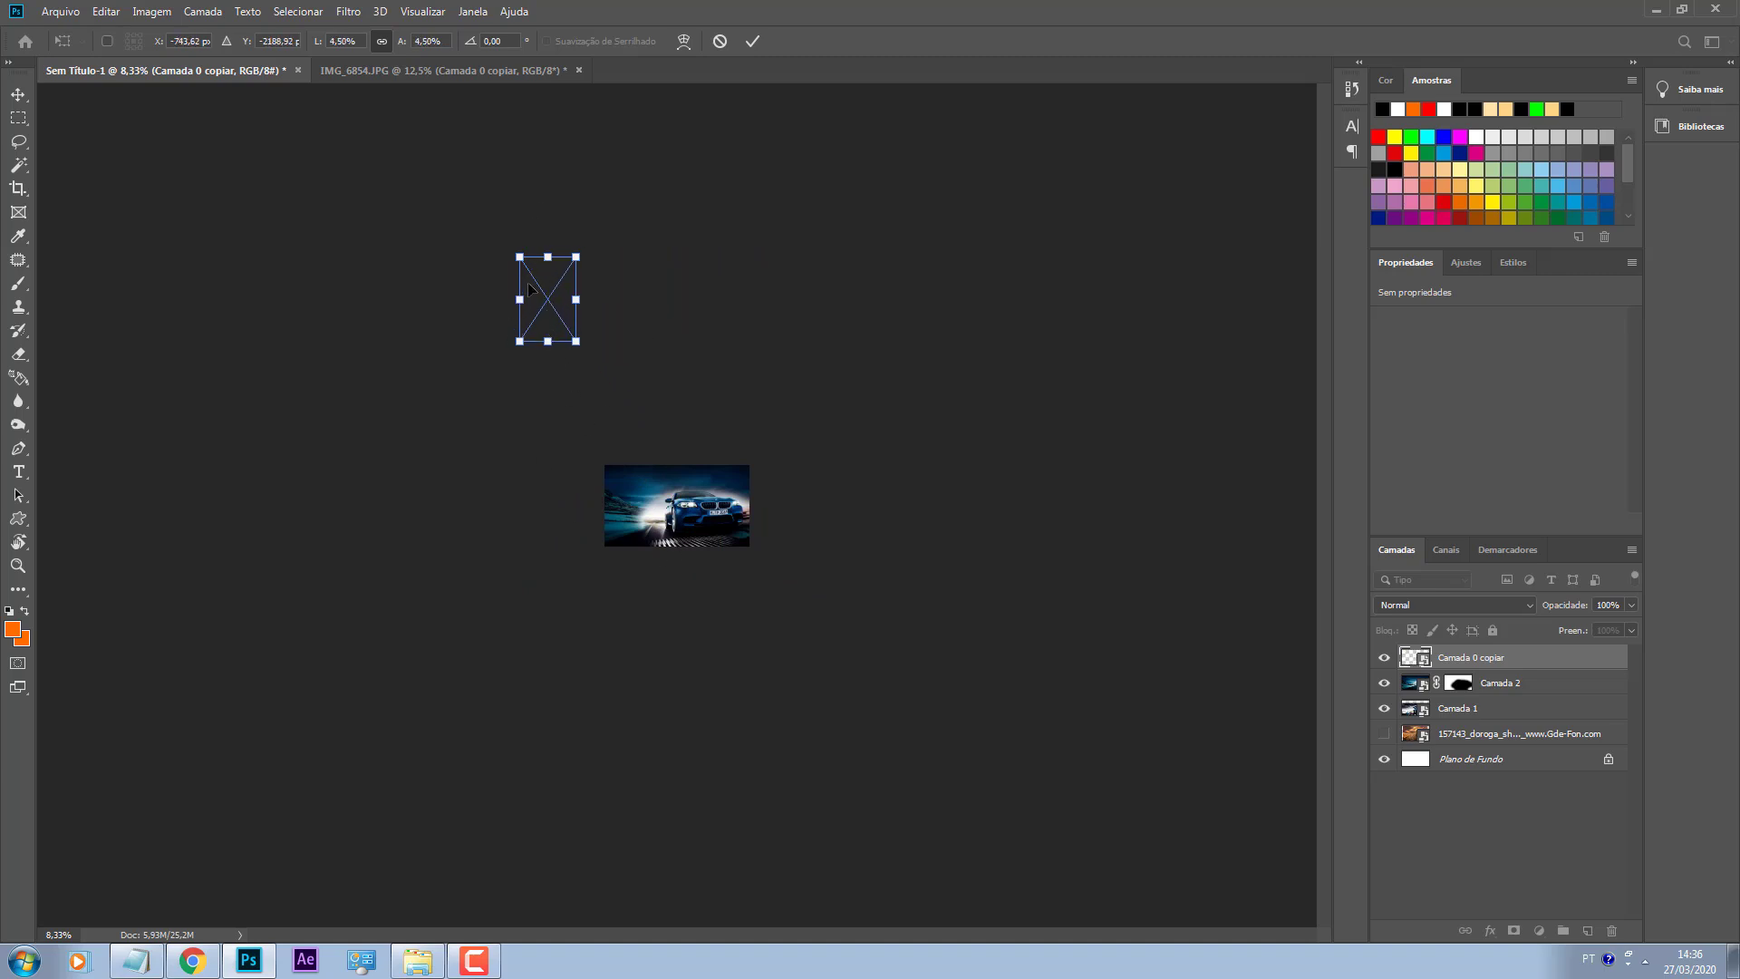
{"action": "left_click_drag", "start_coordinate": [547, 283], "coordinate": [682, 488]}
{"action": "key", "text": "Return"}
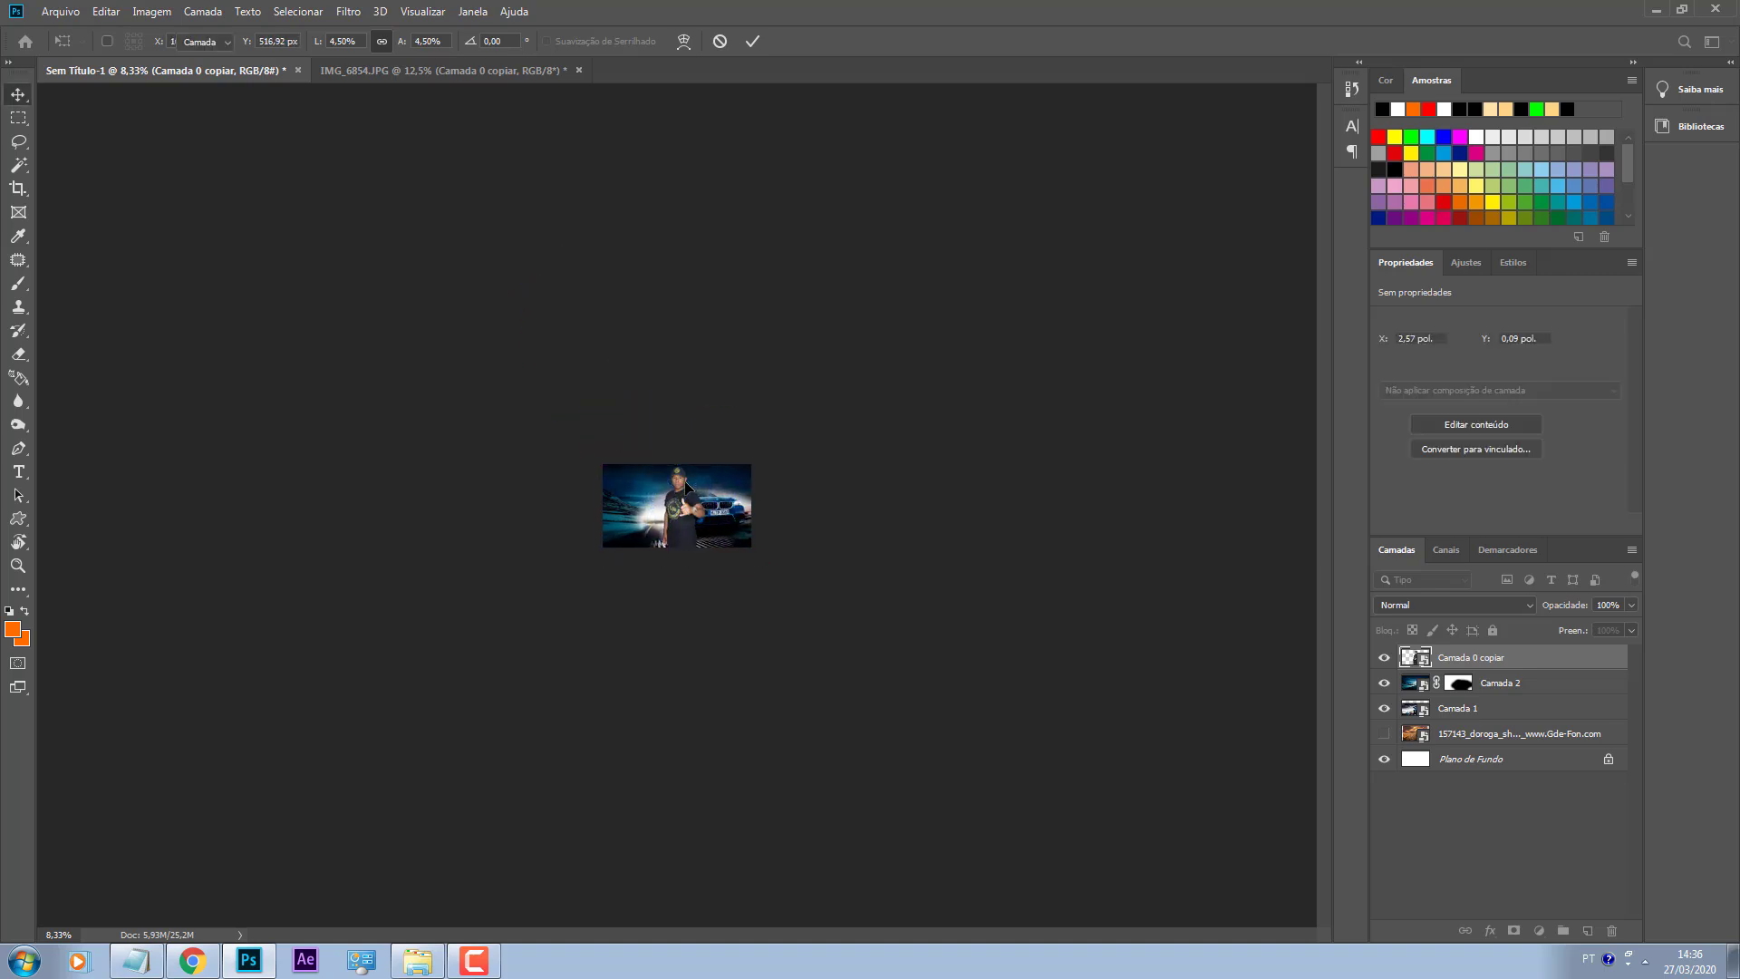
Step: Add a guide layout of four columns and four rows with gutters, and reposition the man to about X 1.82, Y 0.36 in
{"action": "key", "text": "ctrl+0"}
{"action": "left_click_drag", "start_coordinate": [685, 487], "coordinate": [723, 597]}
{"action": "left_click", "coordinate": [381, 11]}
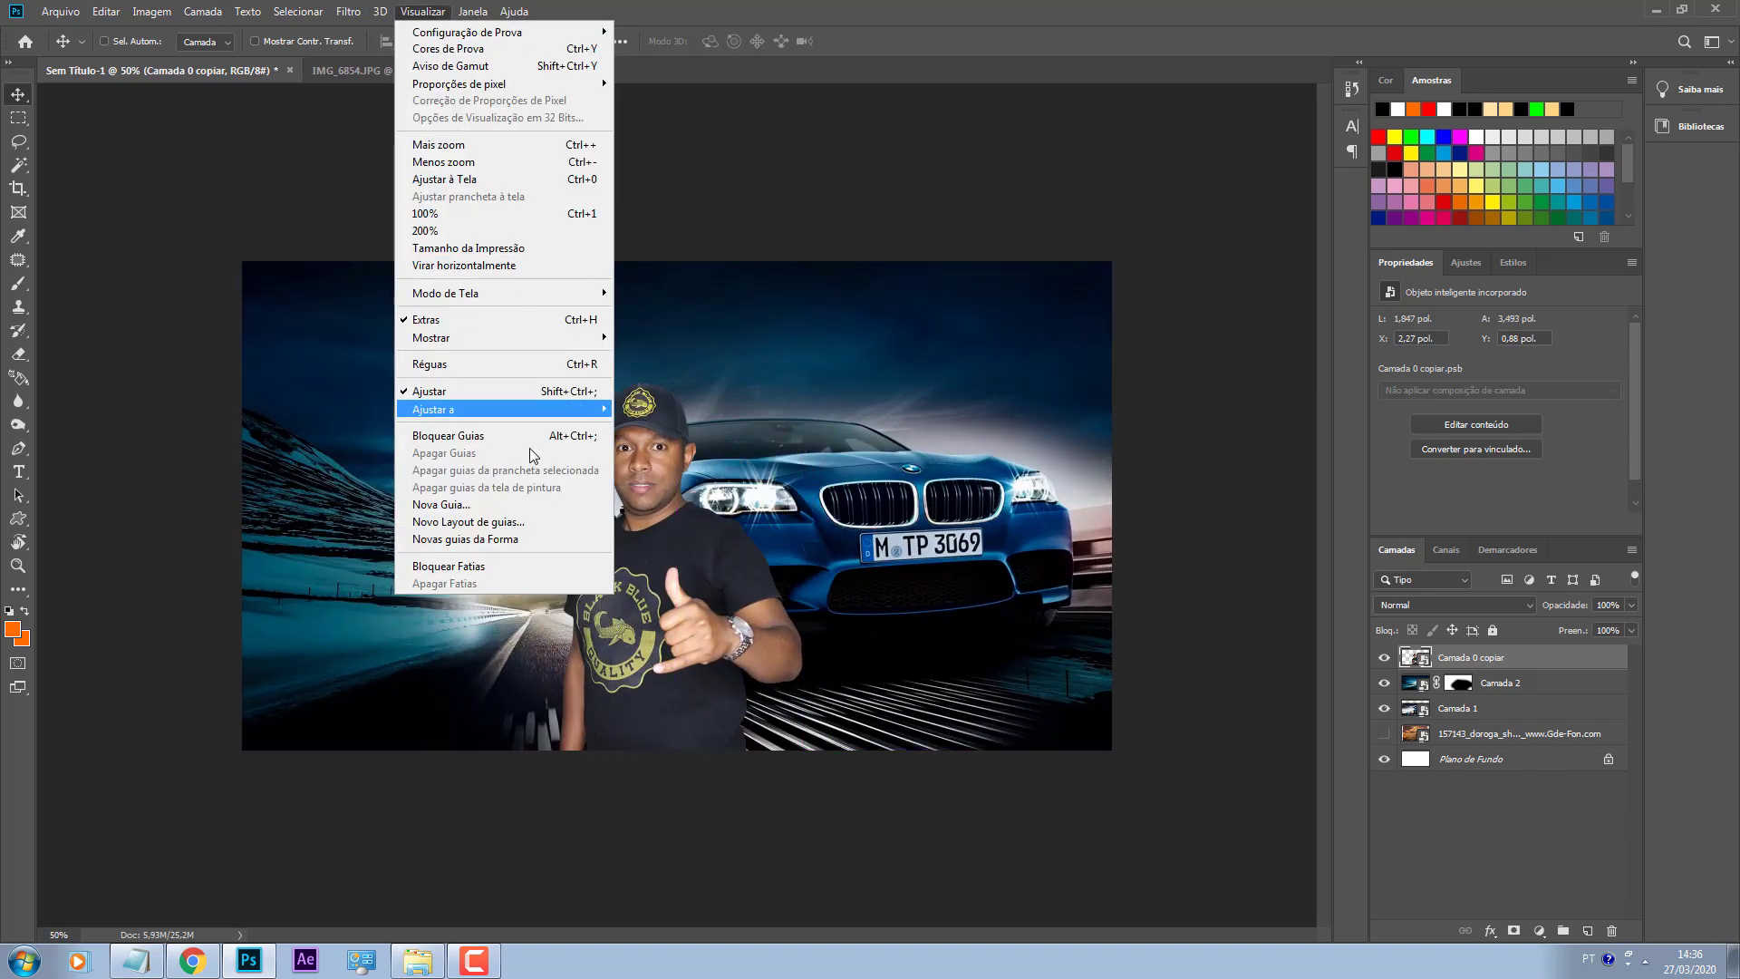
{"action": "left_click", "coordinate": [525, 521]}
{"action": "double_click", "coordinate": [781, 308]}
{"action": "left_click", "coordinate": [1006, 233]}
{"action": "left_click_drag", "start_coordinate": [708, 607], "coordinate": [647, 570]}
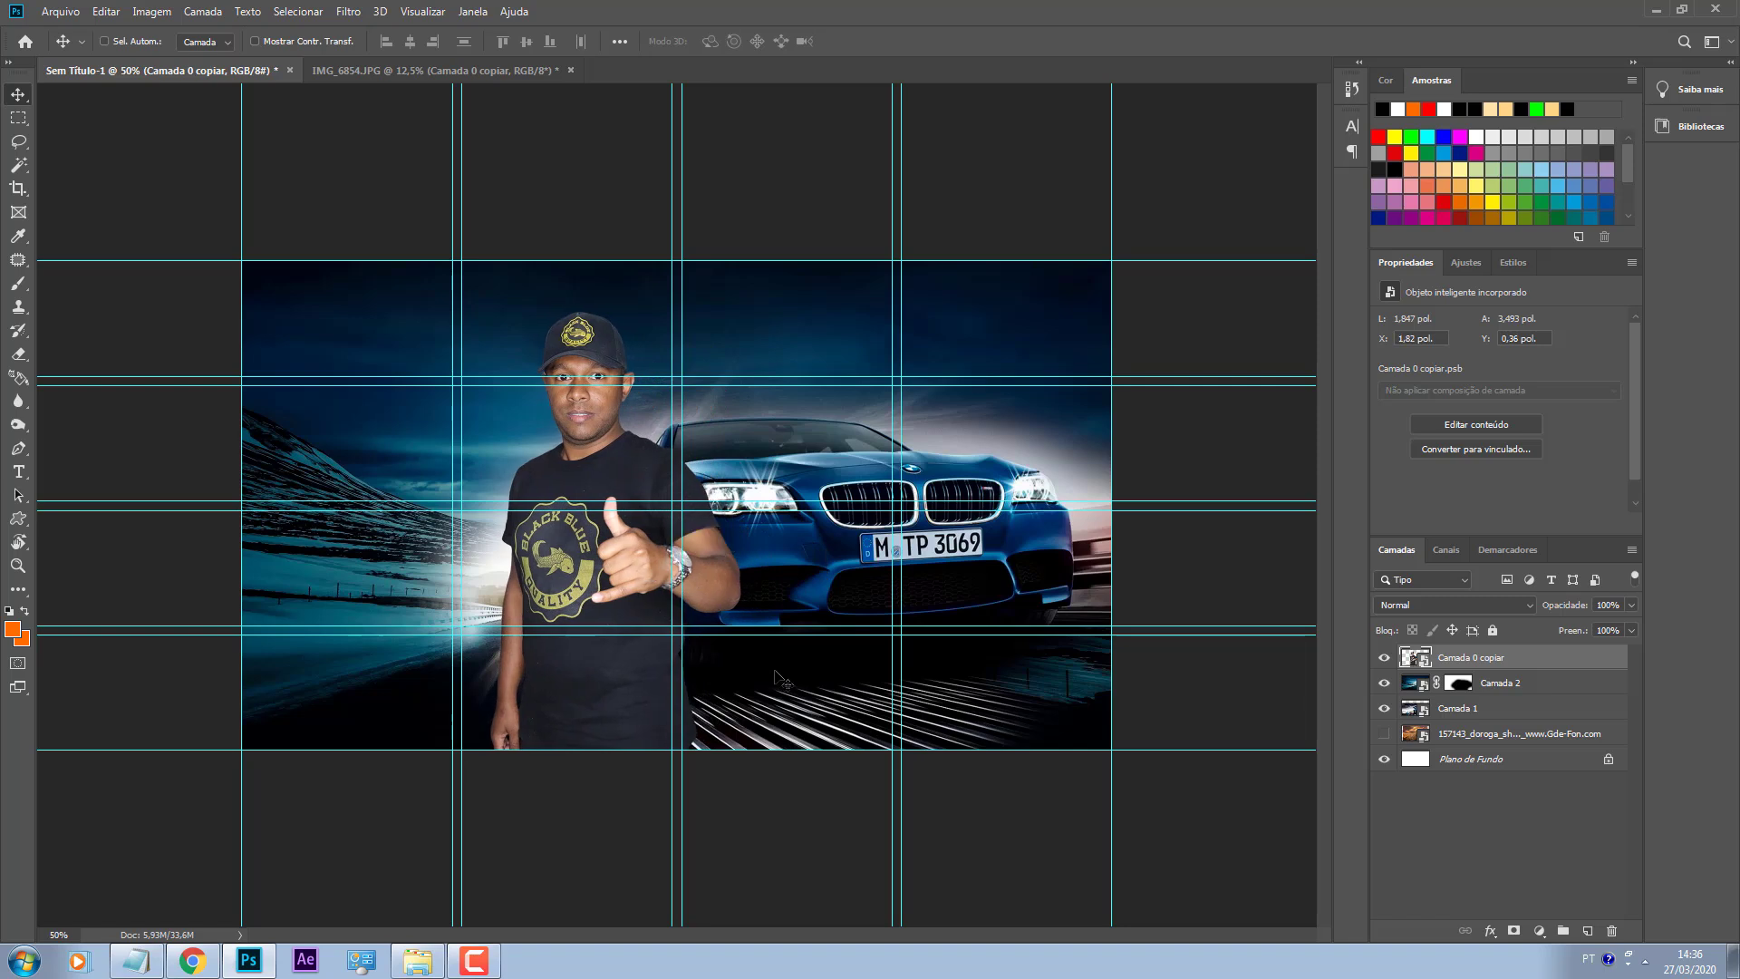
Step: Enlarge the cut-out man to about 2.40 × 4.55 in and center him at about X 2.17, Y 0.41 in
{"action": "left_click_drag", "start_coordinate": [709, 672], "coordinate": [583, 585]}
{"action": "key", "text": "ctrl+t"}
{"action": "left_click_drag", "start_coordinate": [651, 752], "coordinate": [836, 931]}
{"action": "left_click_drag", "start_coordinate": [648, 533], "coordinate": [787, 530]}
{"action": "left_click_drag", "start_coordinate": [928, 224], "coordinate": [886, 292]}
{"action": "mouse_move", "coordinate": [811, 403]}
{"action": "left_mouse_down"}
{"action": "mouse_move", "coordinate": [842, 391]}
{"action": "mouse_move", "coordinate": [813, 398]}
{"action": "left_mouse_up"}
{"action": "key", "text": "Return"}
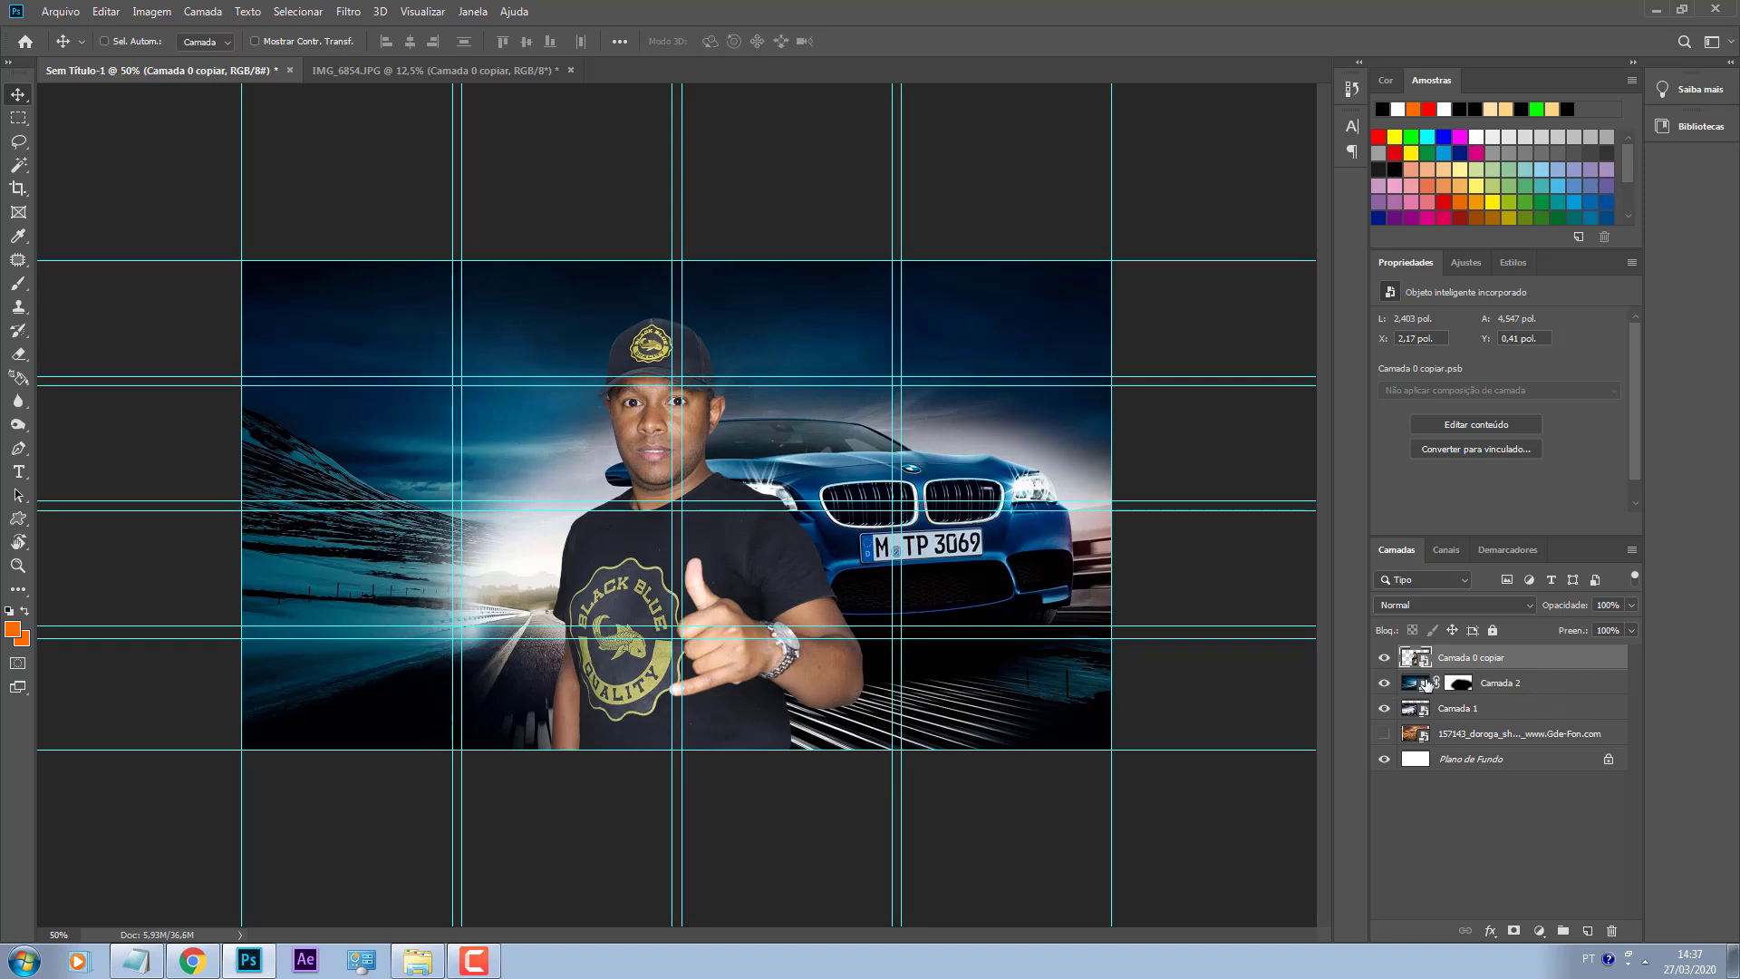
Step: Apply a Gaussian Blur smart filter to the car layer Camada 1
{"action": "left_click", "coordinate": [1430, 713]}
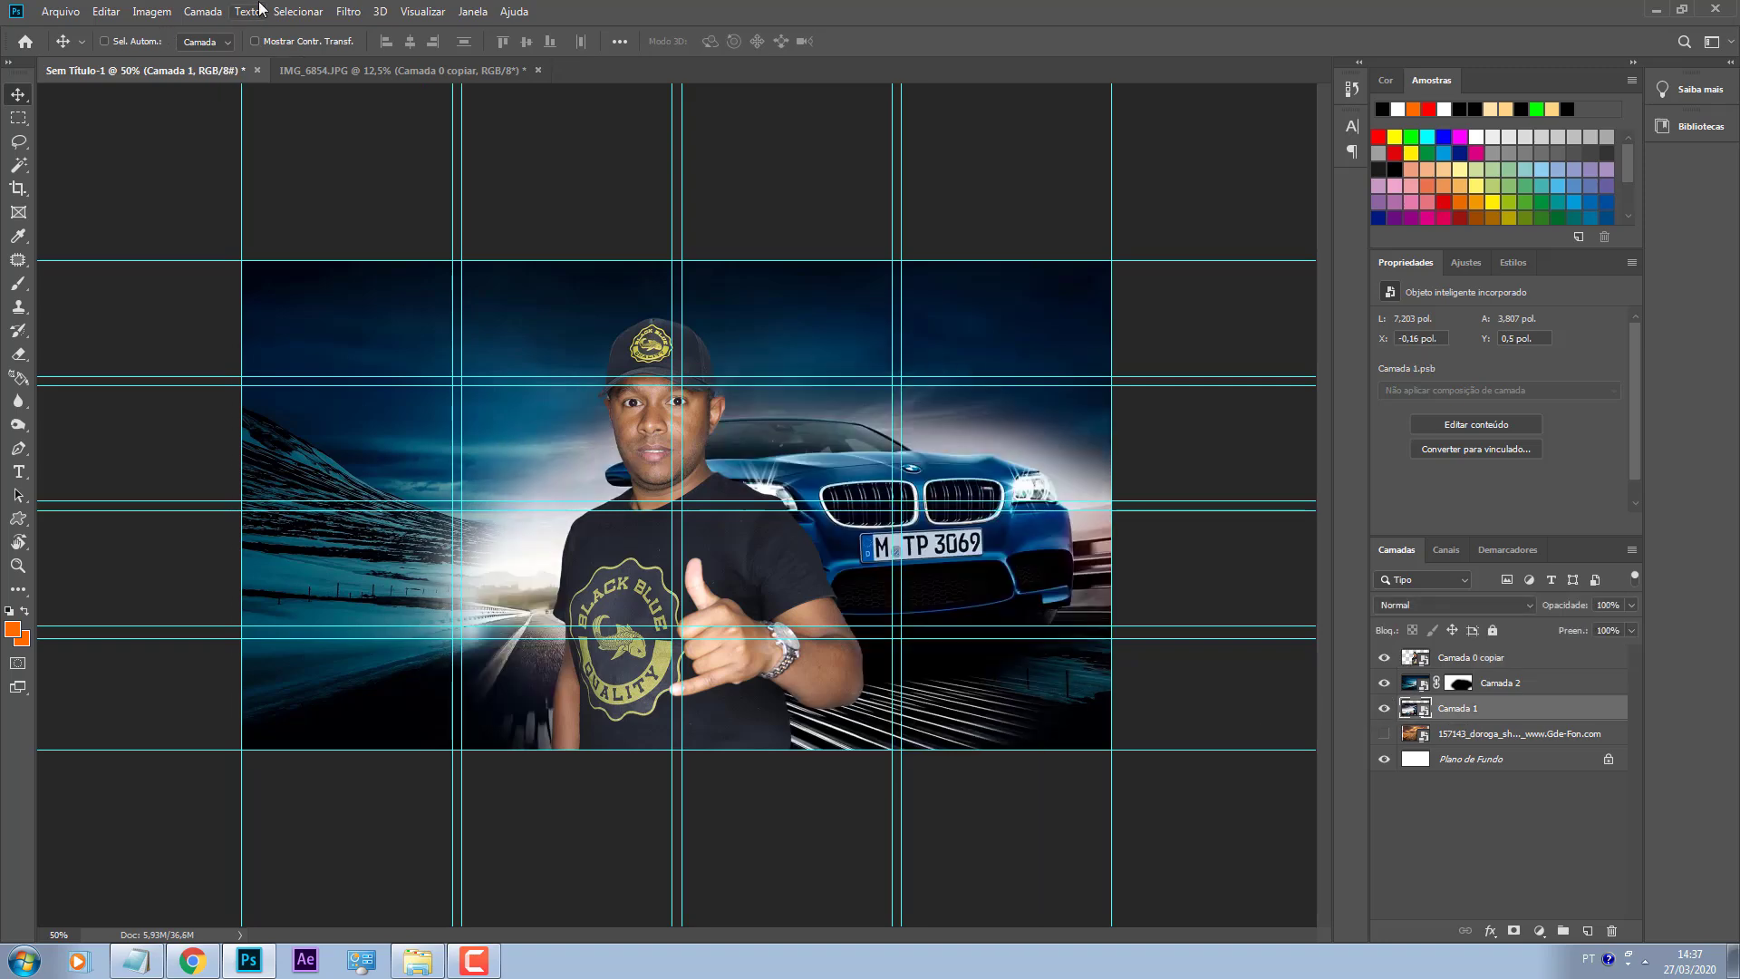
{"action": "left_click", "coordinate": [348, 11]}
{"action": "mouse_move", "coordinate": [507, 216]}
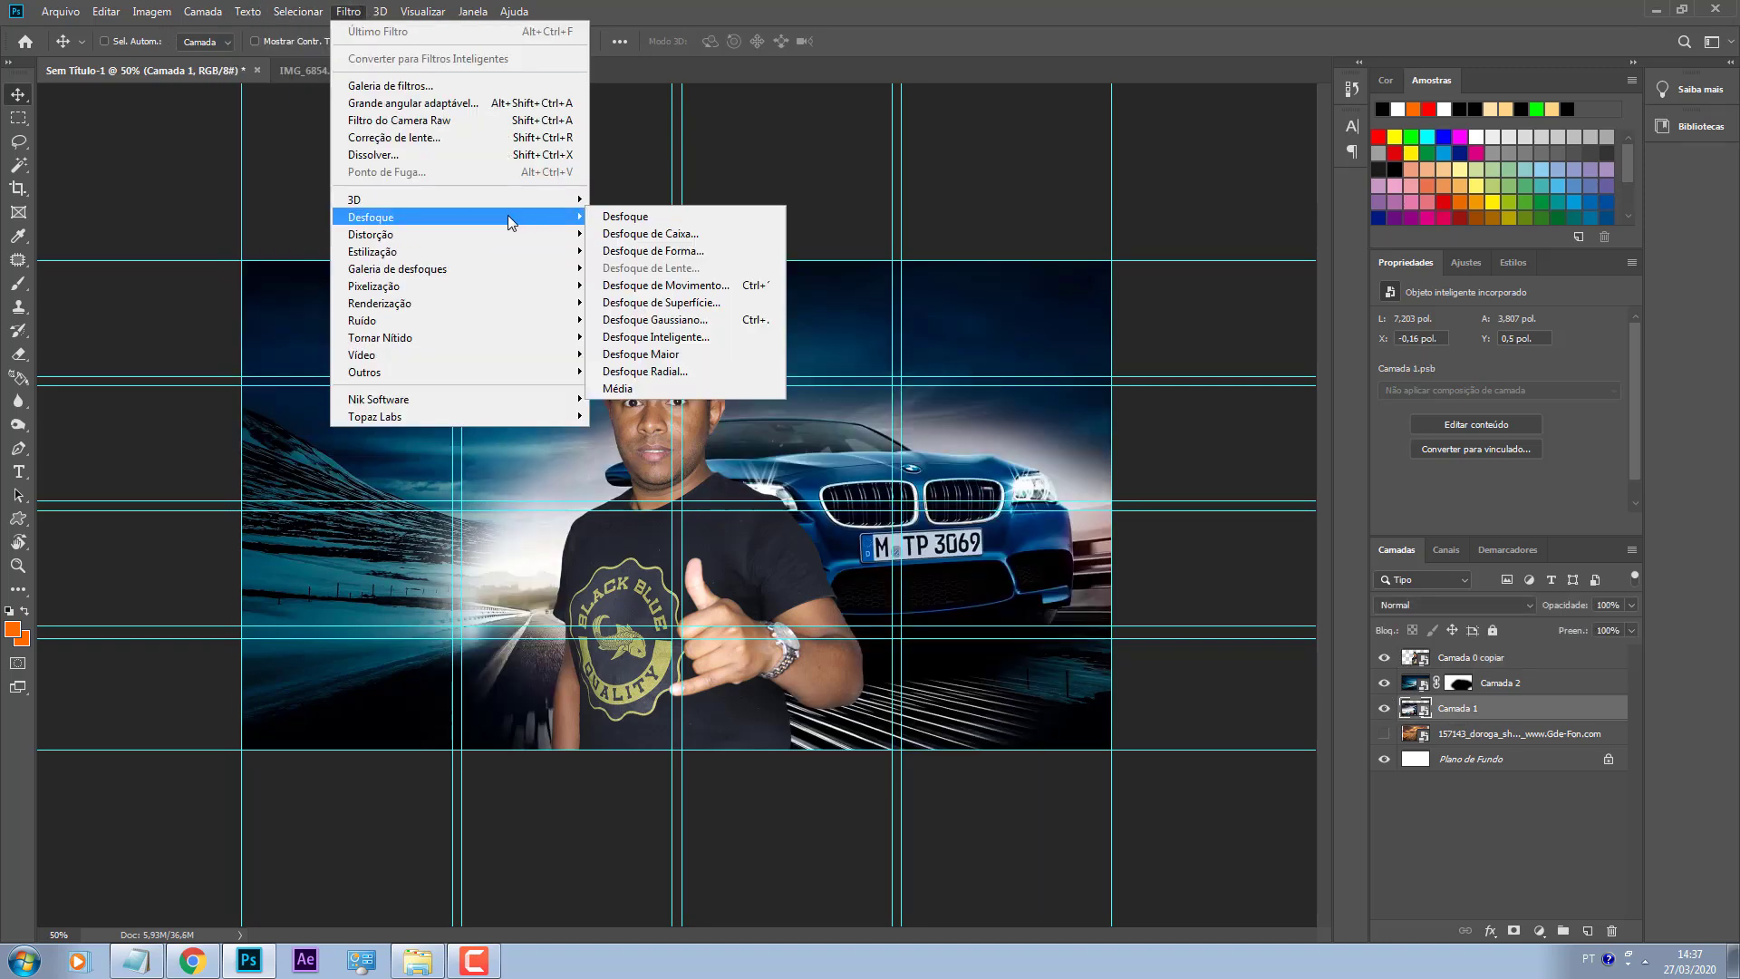
{"action": "left_click", "coordinate": [765, 319]}
{"action": "left_click", "coordinate": [953, 235]}
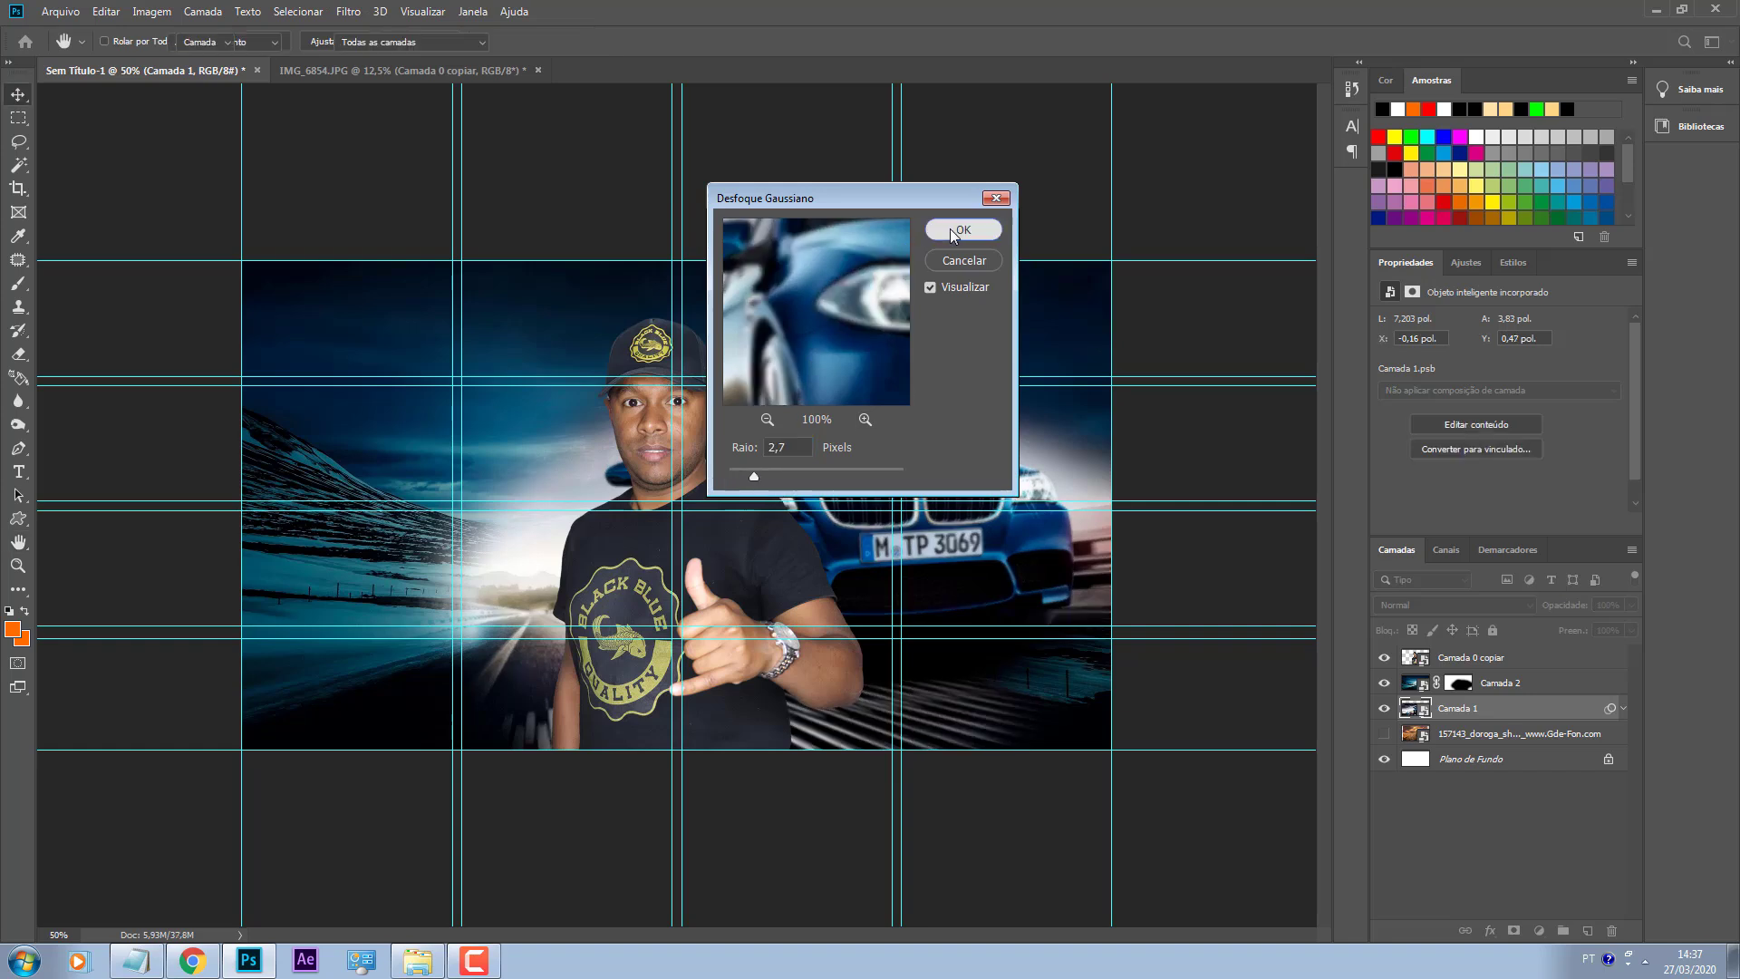
Step: Apply a Gaussian Blur with a 2.7 px radius to the road background layer Camada 2
{"action": "left_click", "coordinate": [1511, 690]}
{"action": "left_click", "coordinate": [348, 11]}
{"action": "mouse_move", "coordinate": [541, 222]}
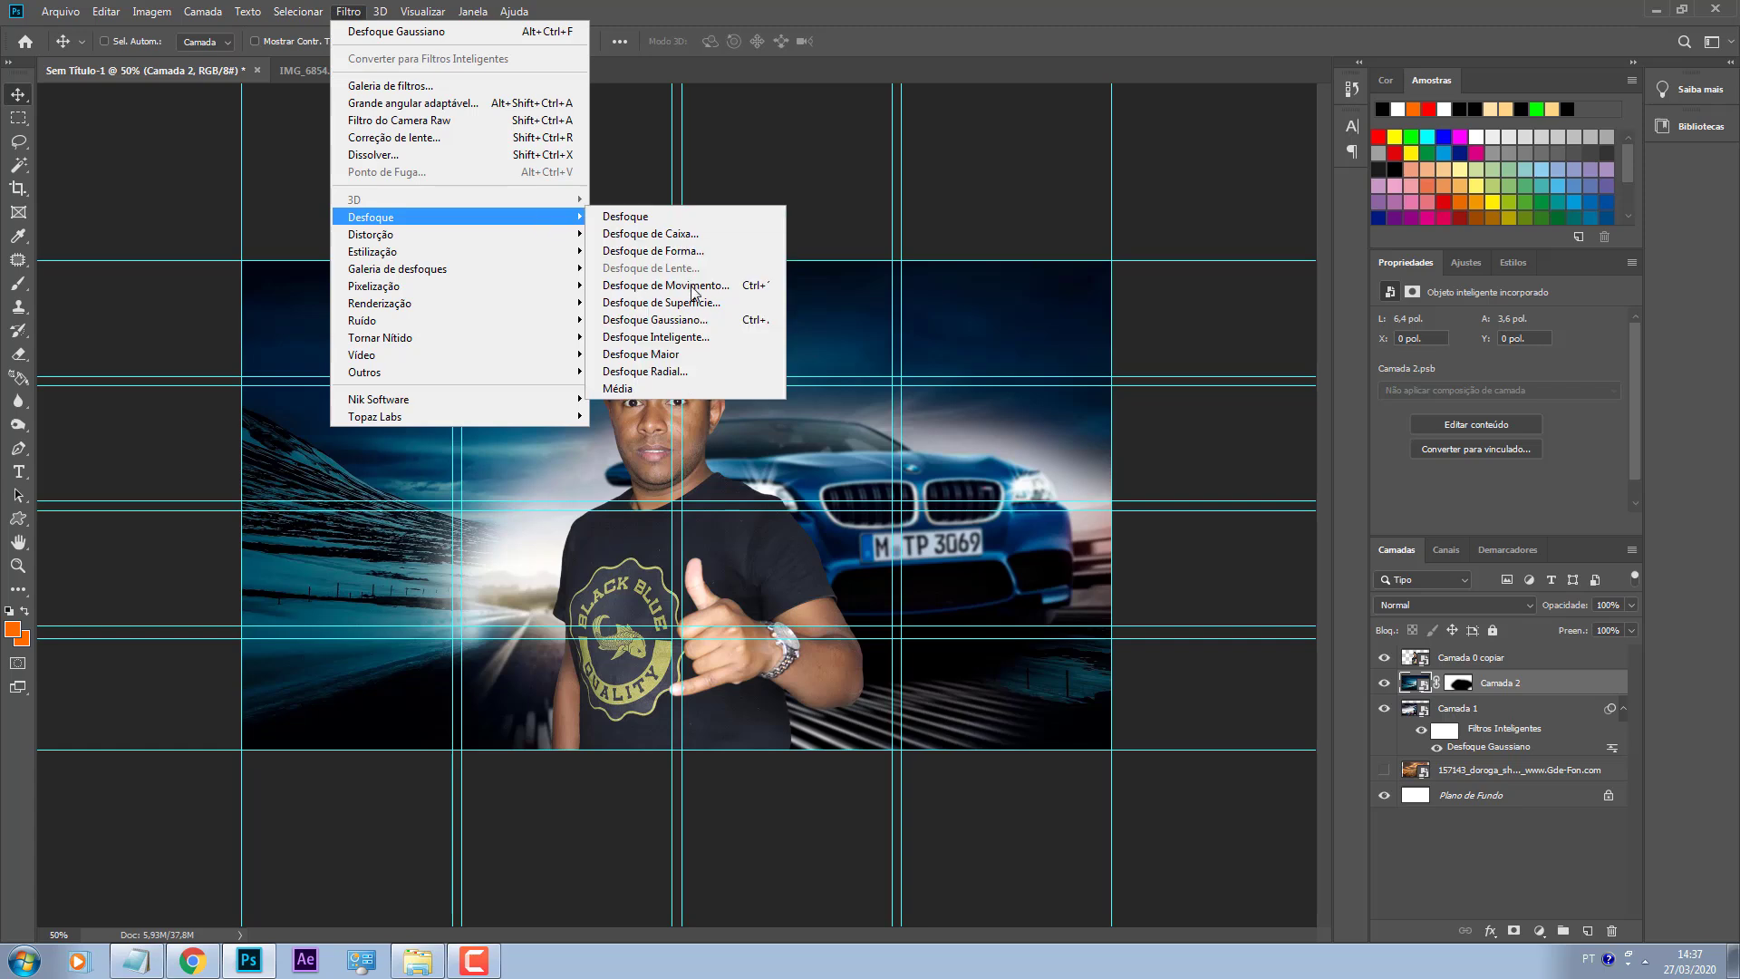
{"action": "left_click", "coordinate": [705, 319]}
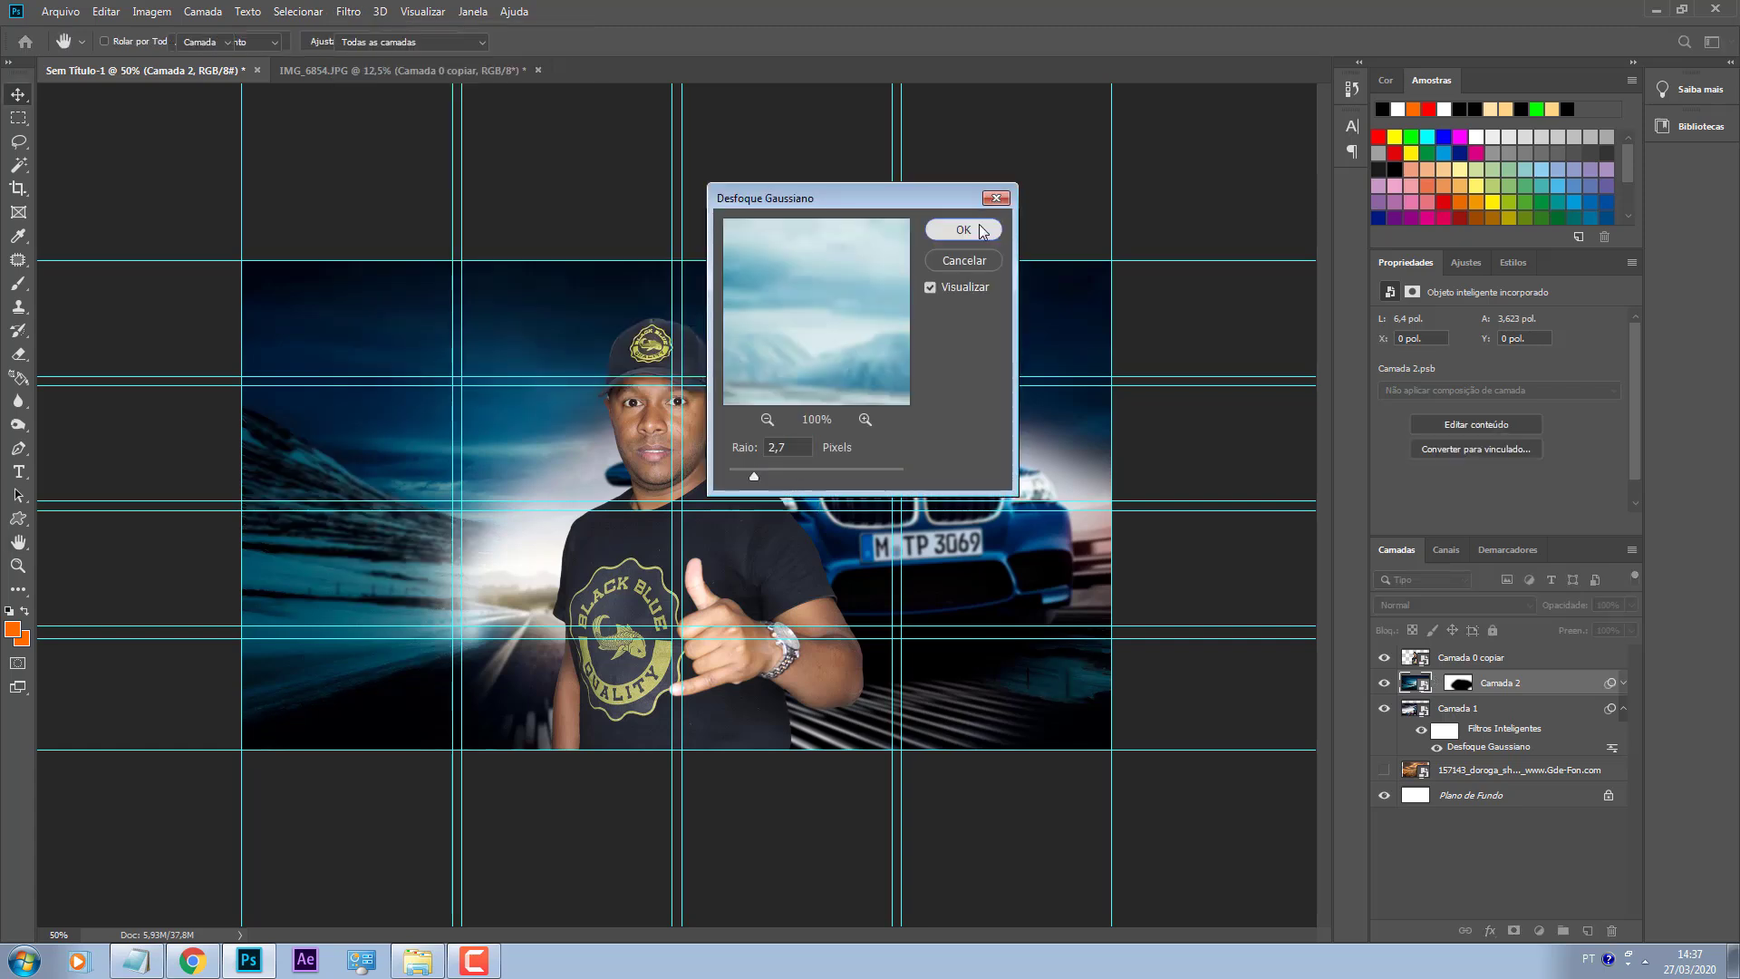
{"action": "left_click", "coordinate": [966, 229]}
{"action": "left_click", "coordinate": [1467, 672]}
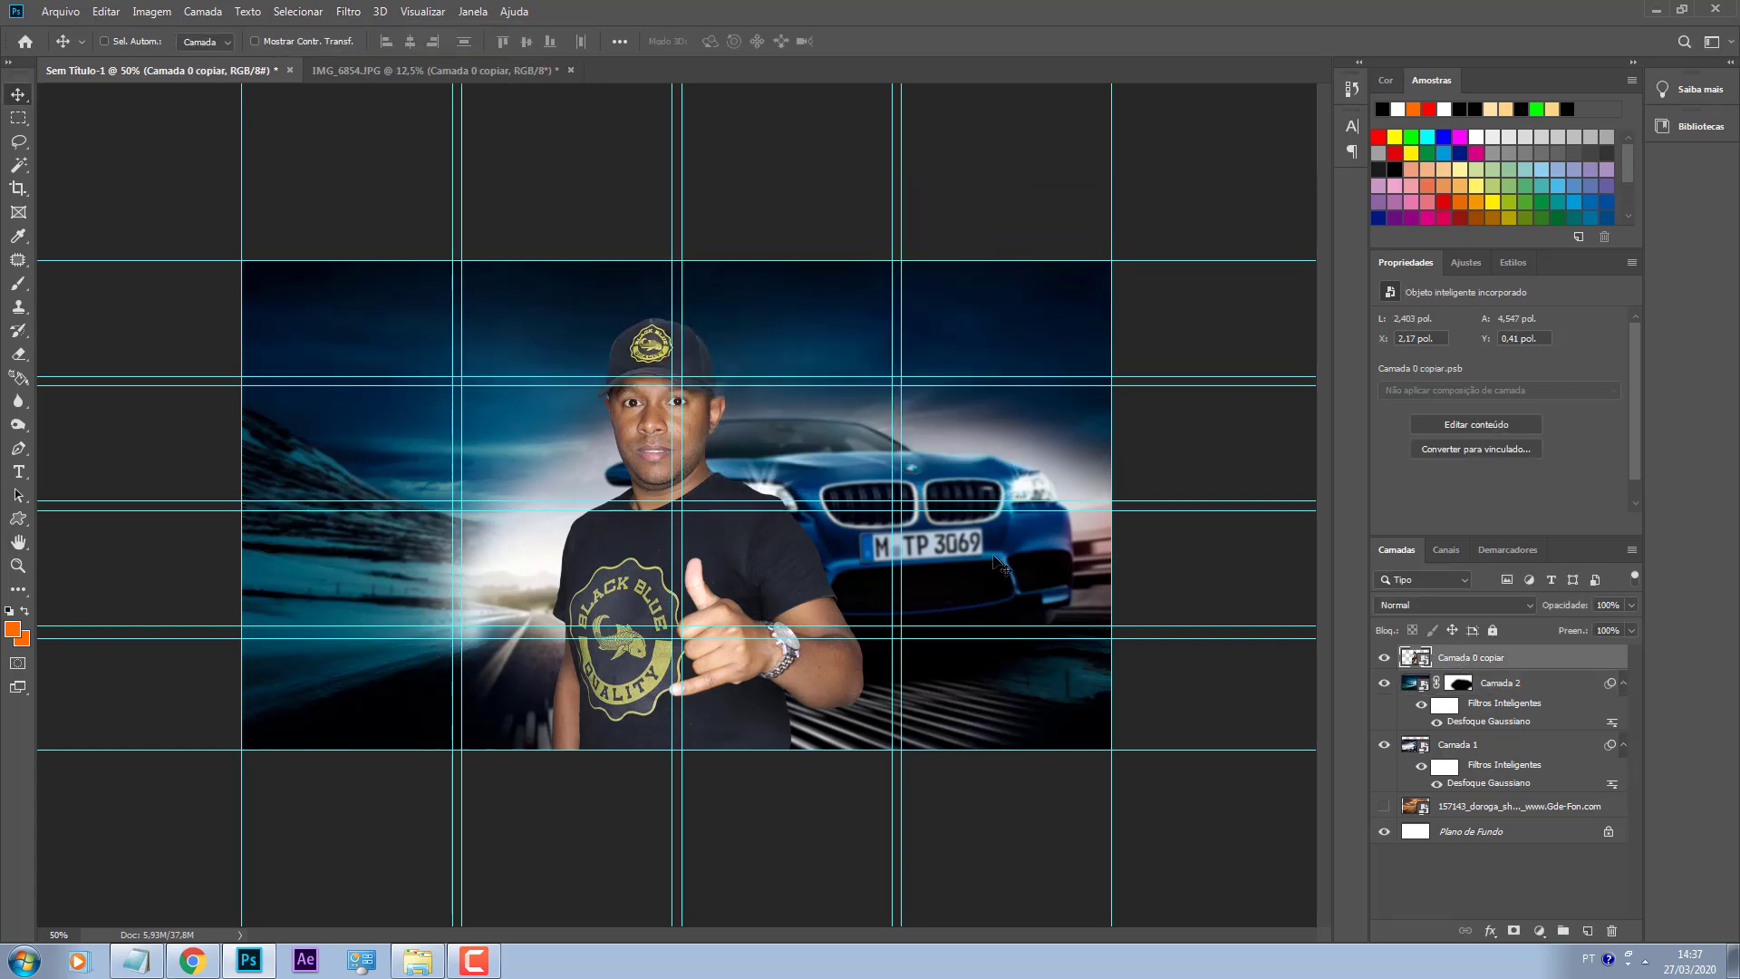
{"action": "left_click", "coordinate": [1386, 660]}
{"action": "left_click", "coordinate": [1384, 660]}
{"action": "left_click", "coordinate": [348, 11]}
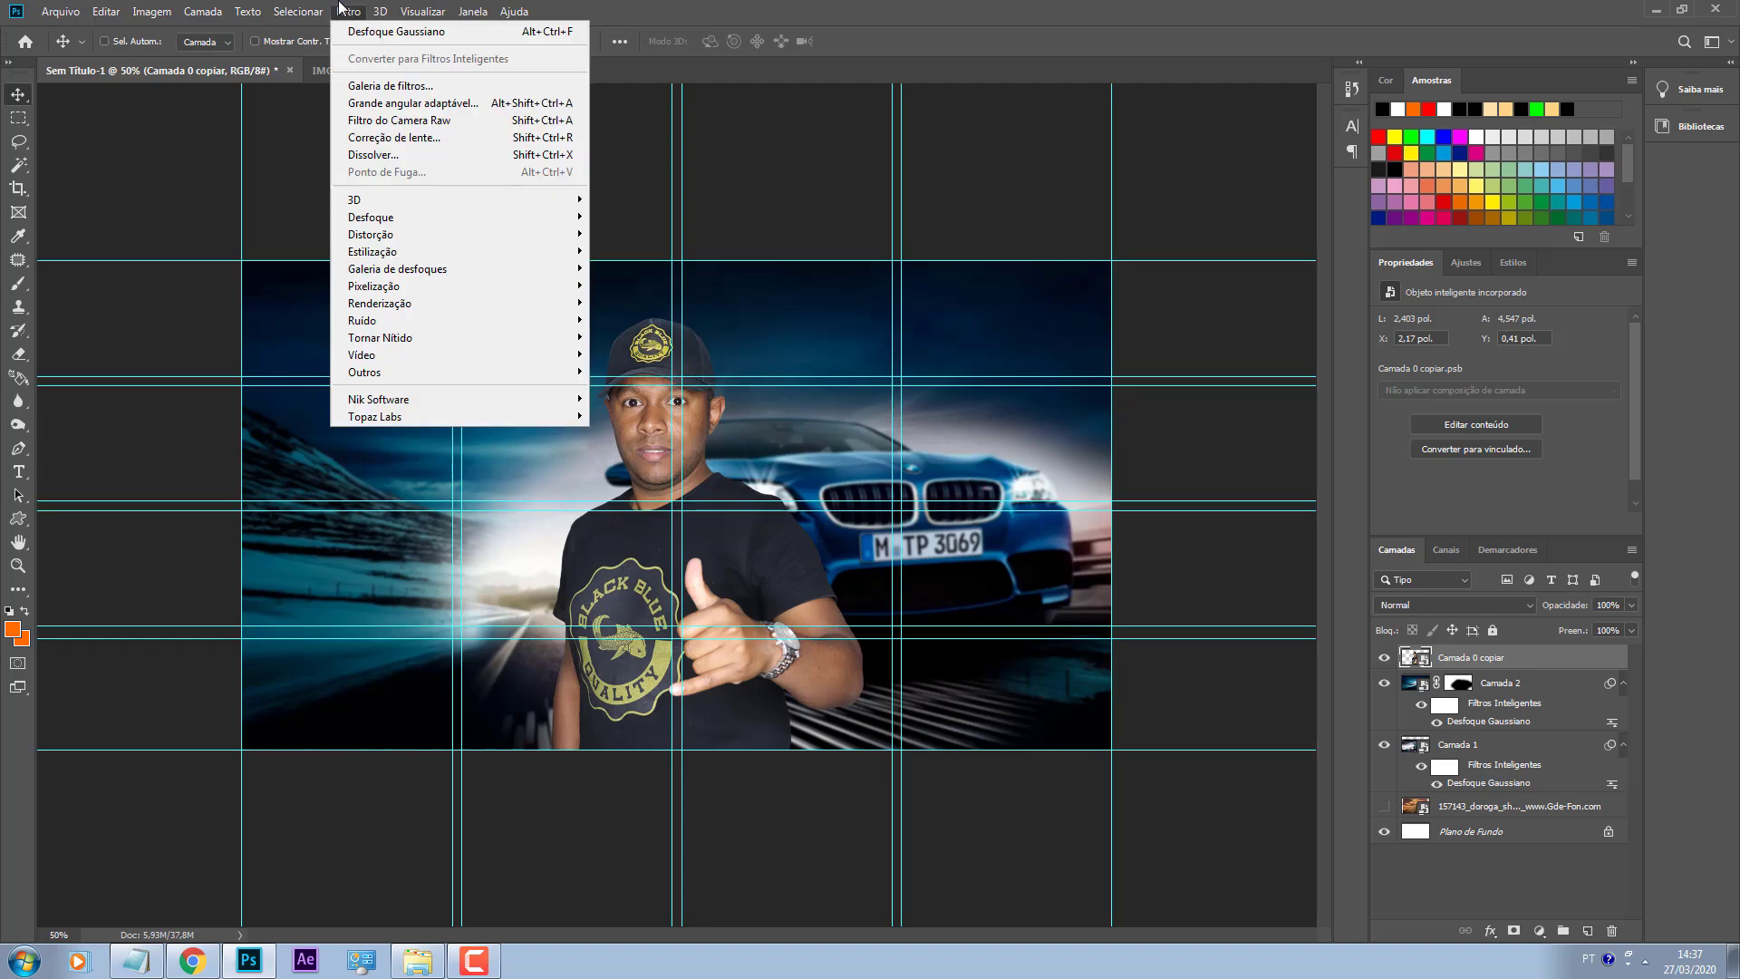
{"action": "left_click", "coordinate": [465, 125]}
{"action": "left_click", "coordinate": [1064, 866]}
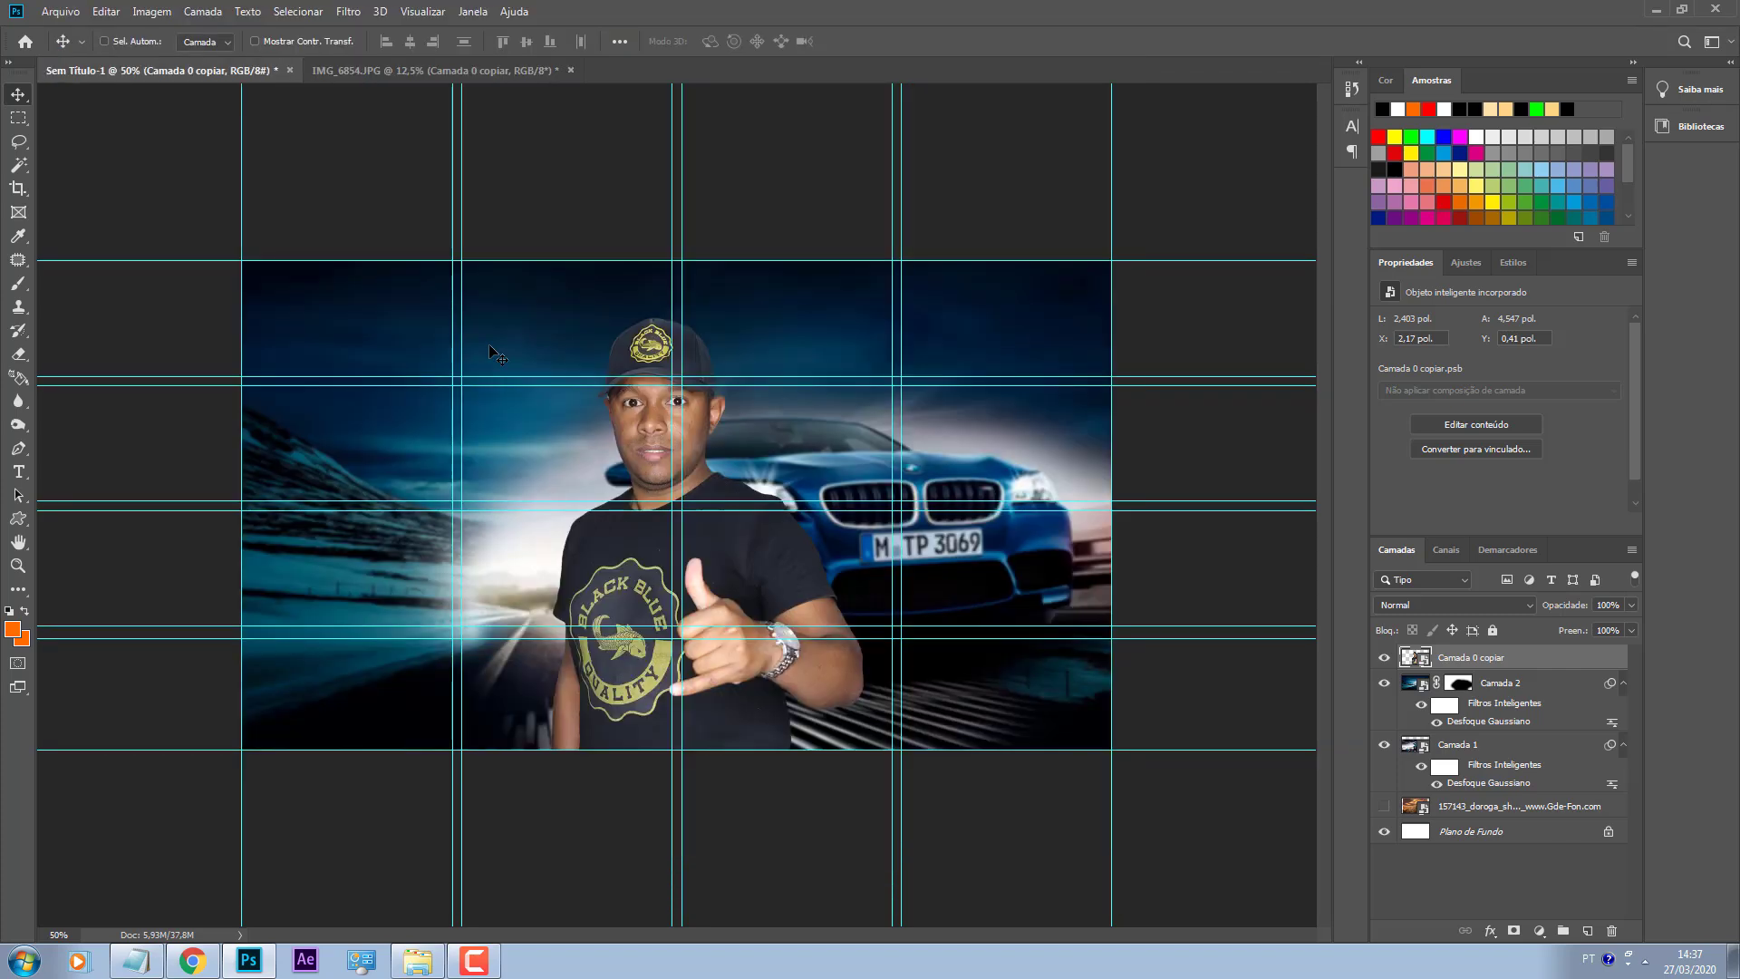
Step: Try to add a plain Normal-mode layer above the cut-out man's layer
{"action": "key", "text": "ctrl+plus"}
{"action": "key", "text": "ctrl+plus"}
{"action": "key", "text": "ctrl+plus"}
{"action": "scroll", "coordinate": [648, 612], "scroll_direction": "up", "scroll_amount": 4}
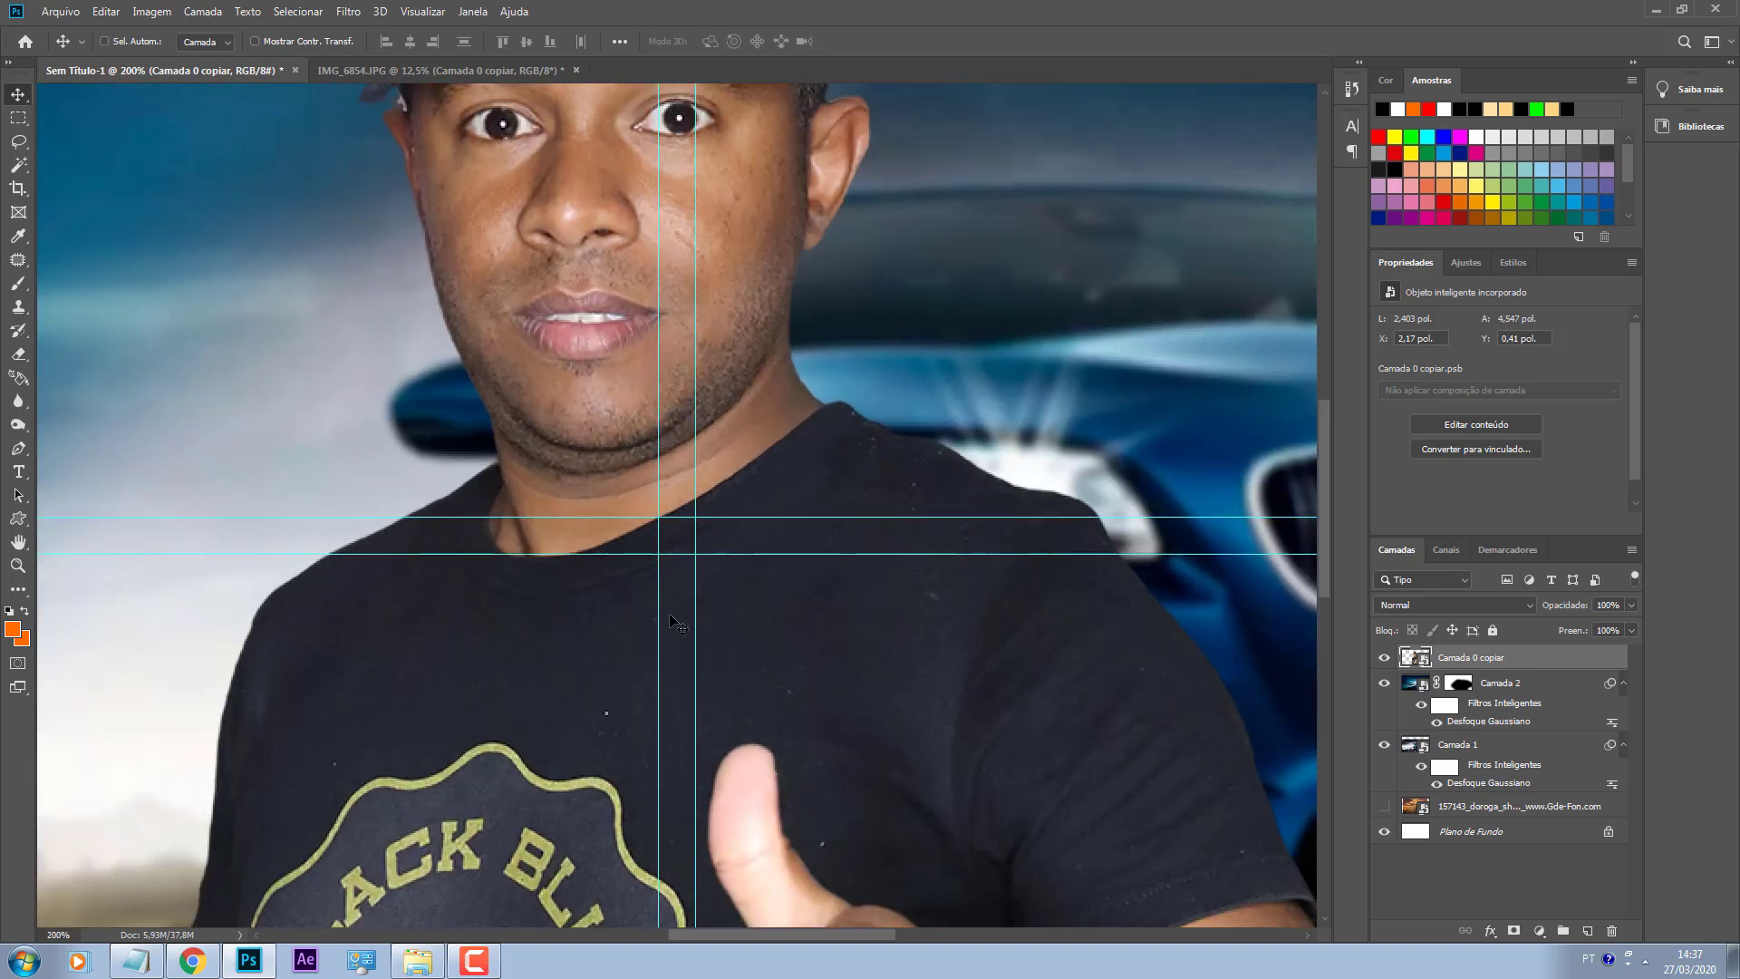
{"action": "scroll", "coordinate": [649, 611], "scroll_direction": "up", "scroll_amount": 1}
{"action": "left_click", "coordinate": [202, 11]}
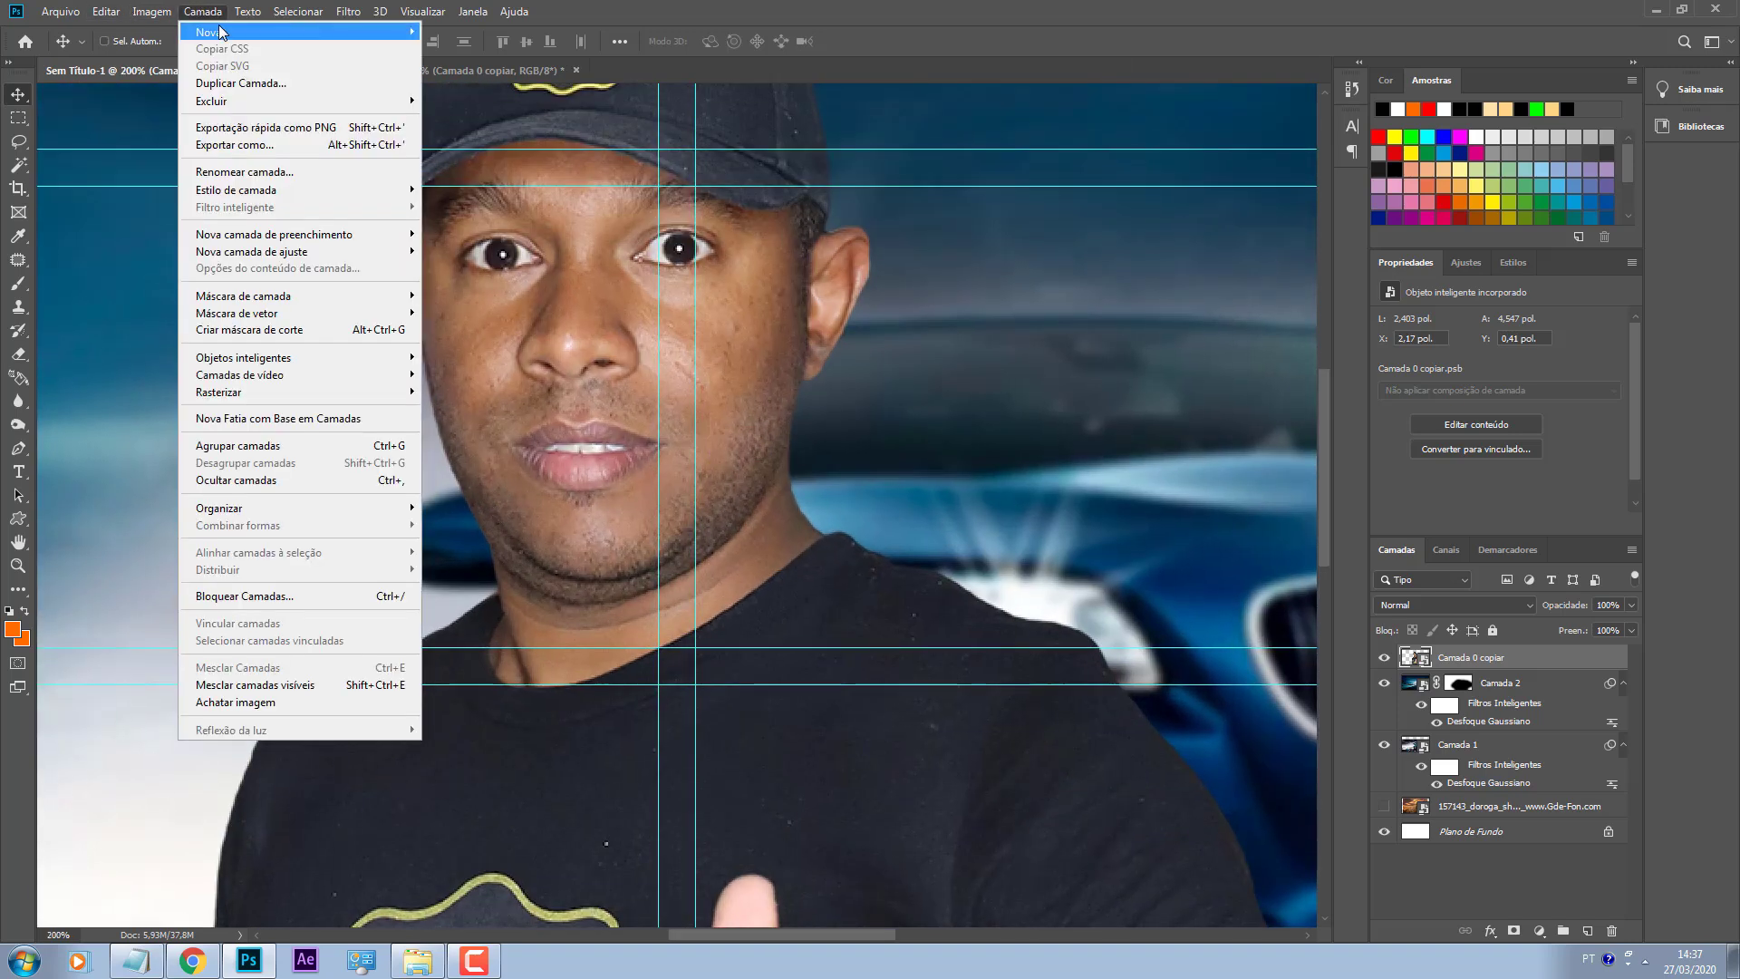
{"action": "mouse_move", "coordinate": [222, 33]}
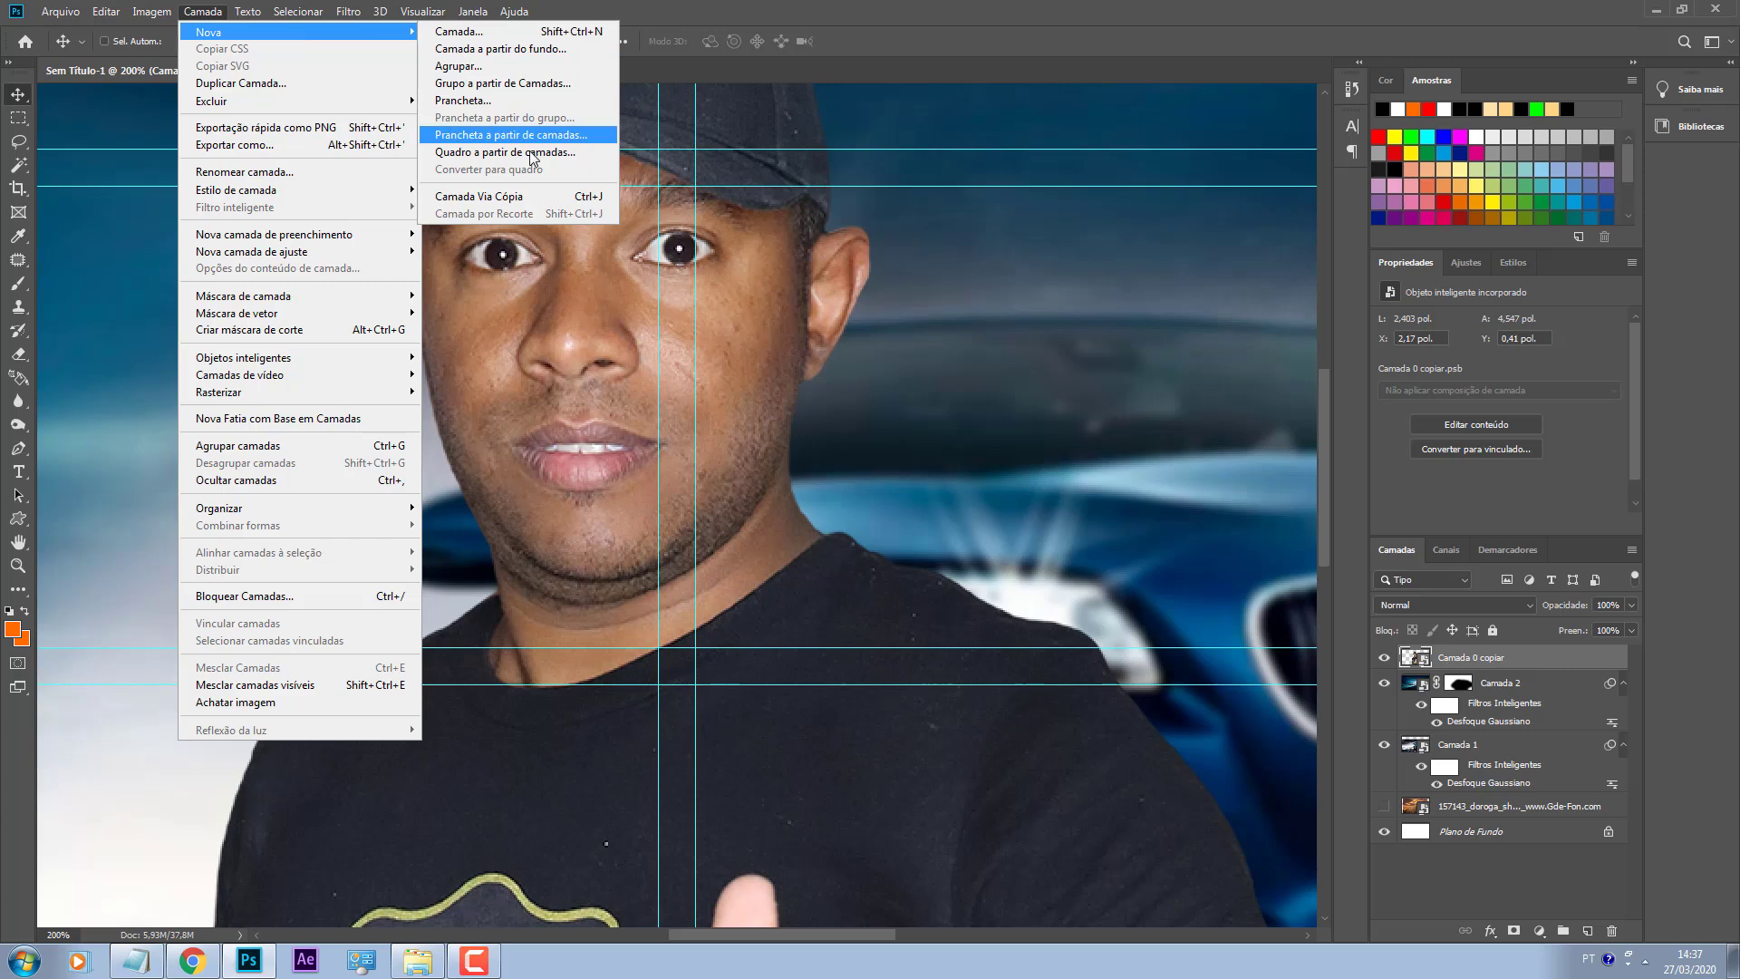
{"action": "mouse_move", "coordinate": [514, 11]}
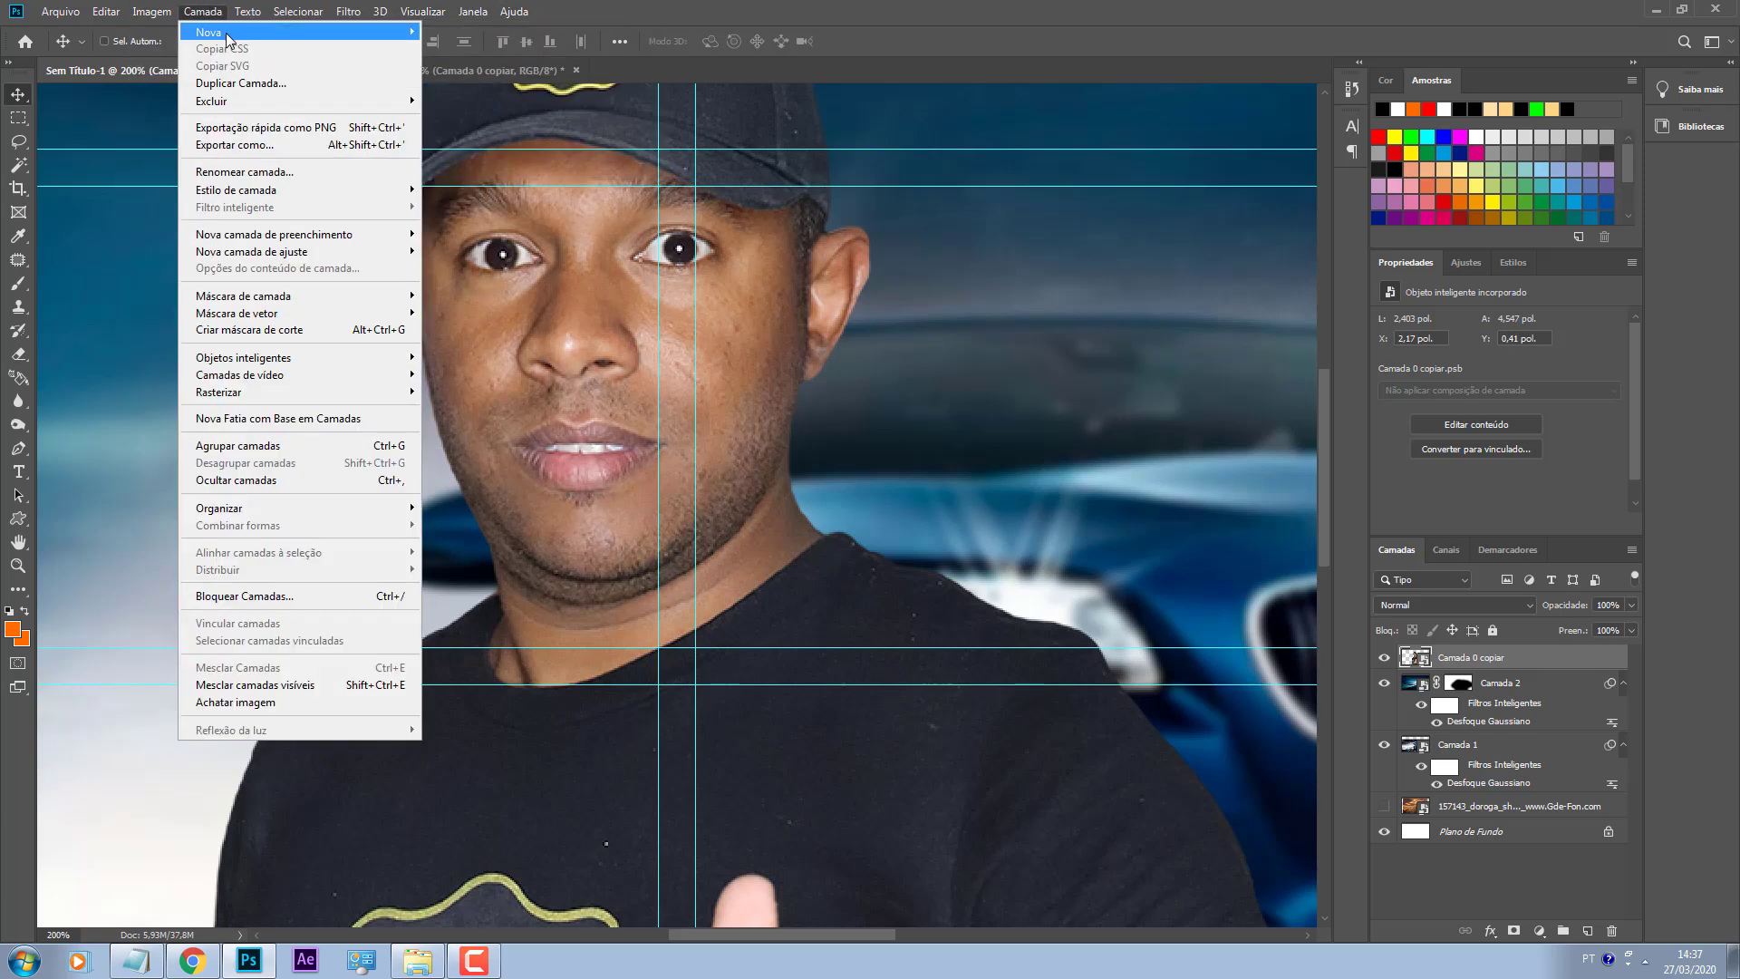
{"action": "left_click", "coordinate": [451, 30]}
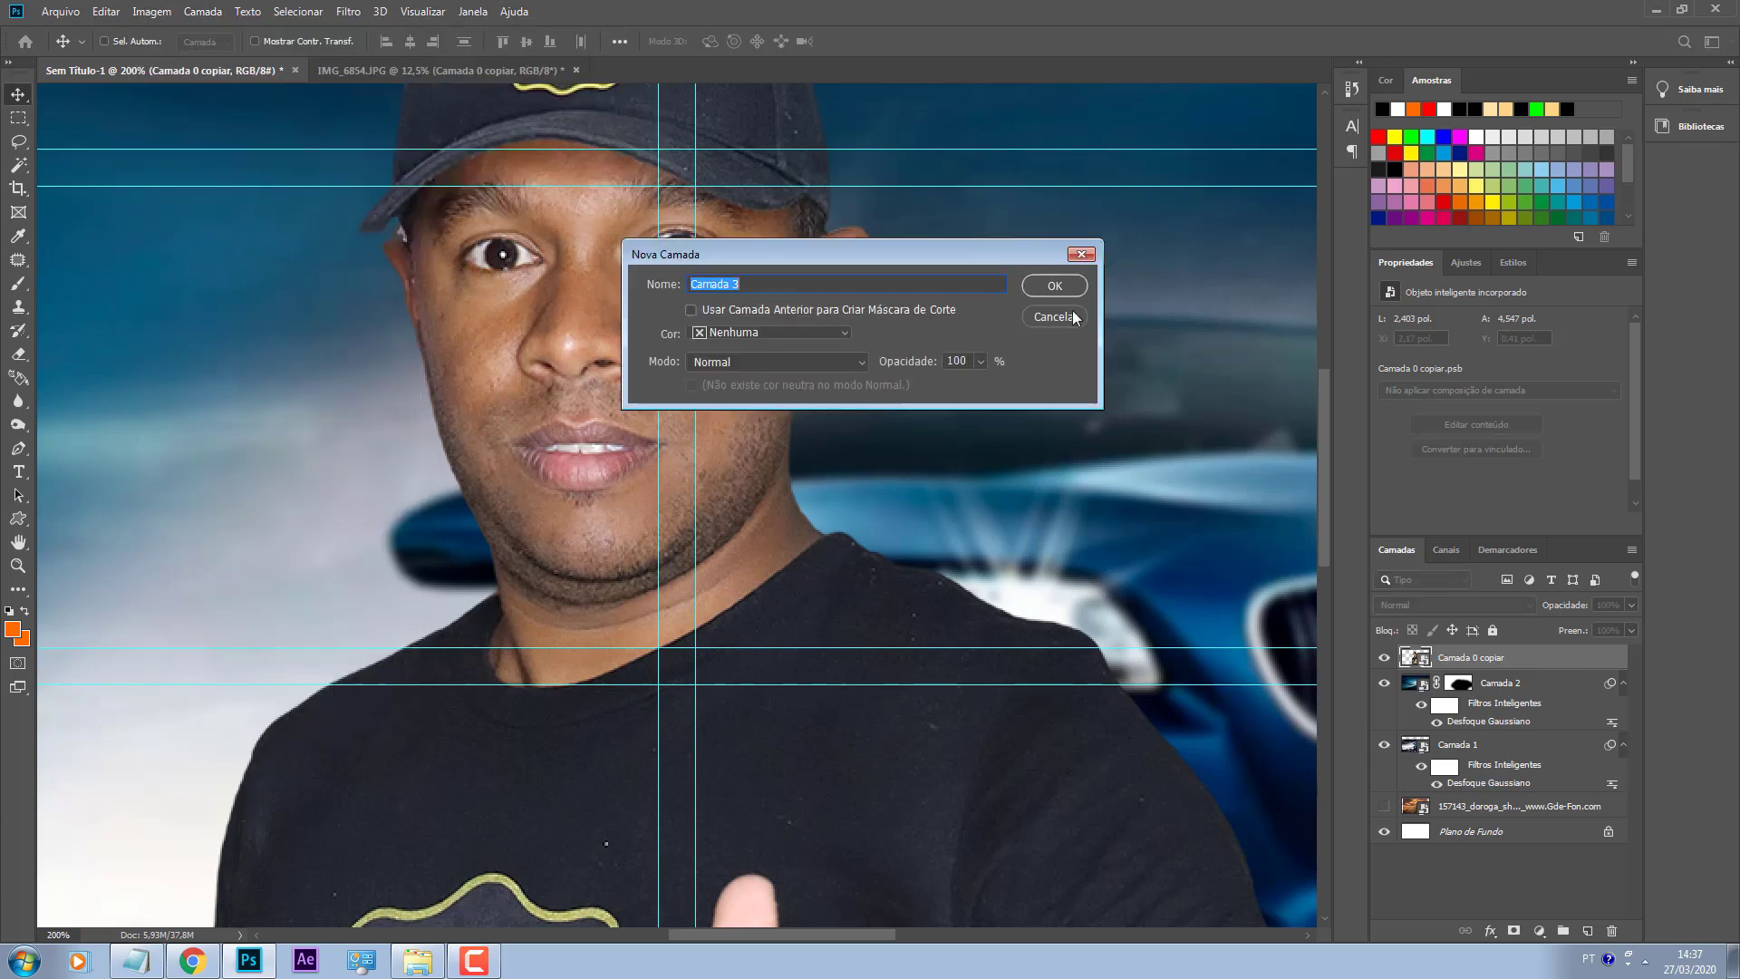
{"action": "key", "text": "Return"}
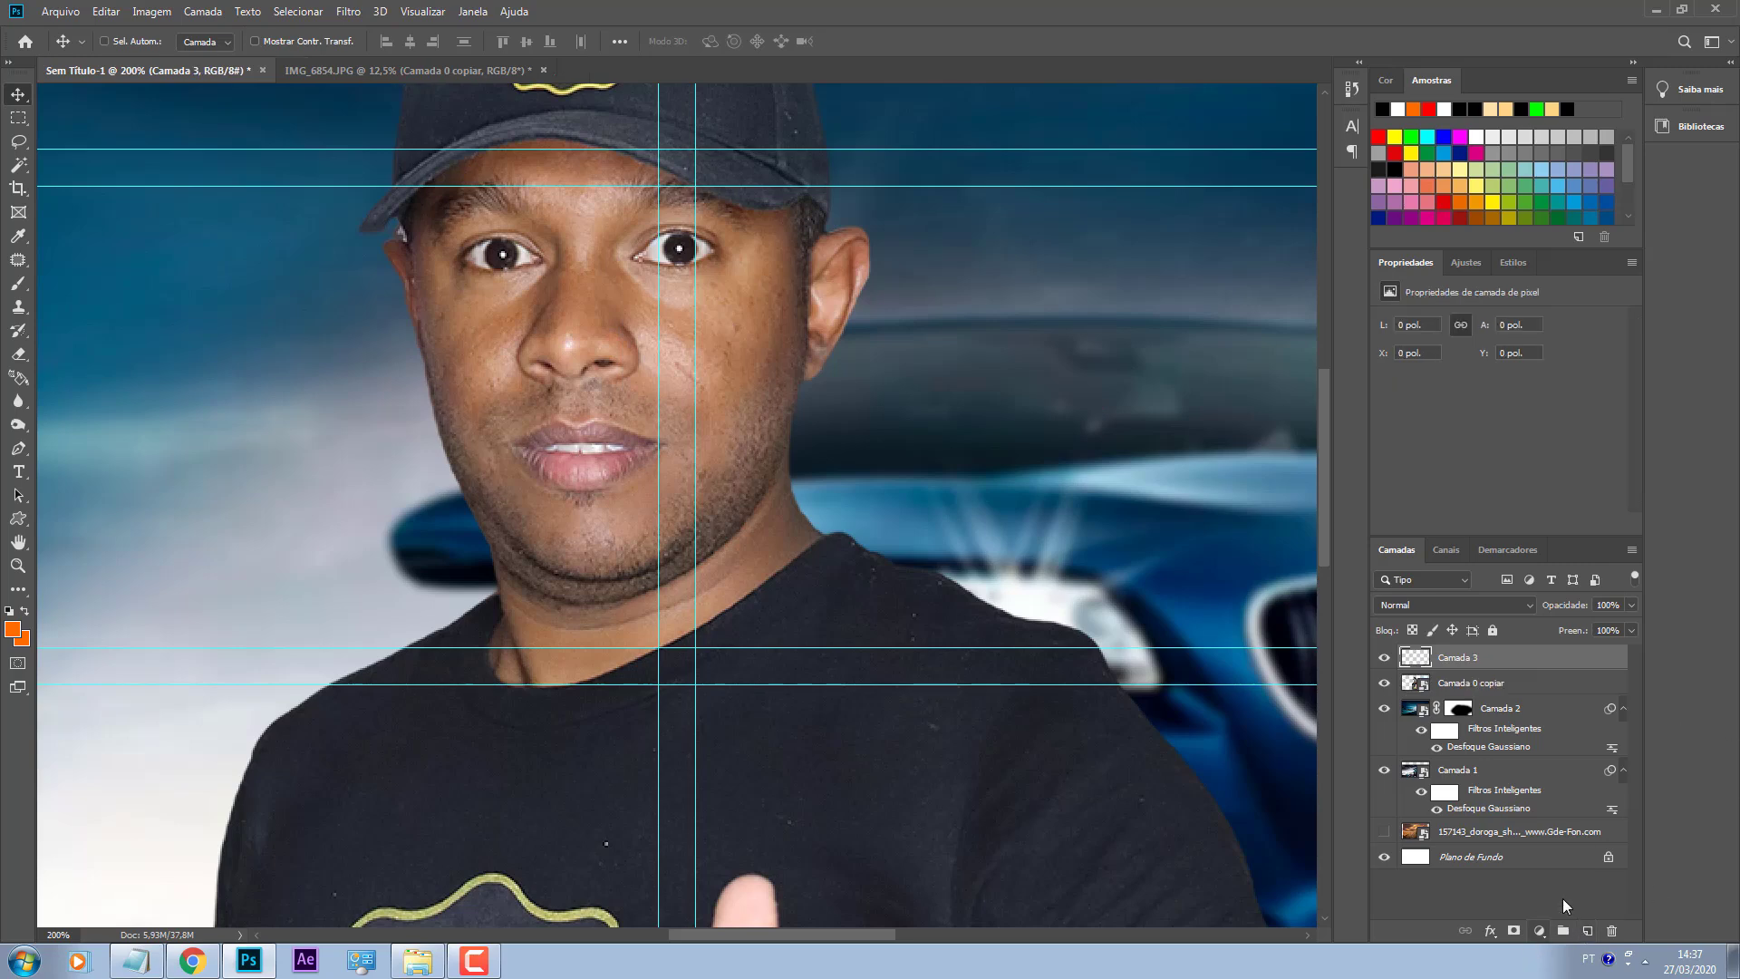
{"action": "key", "text": "ctrl+z"}
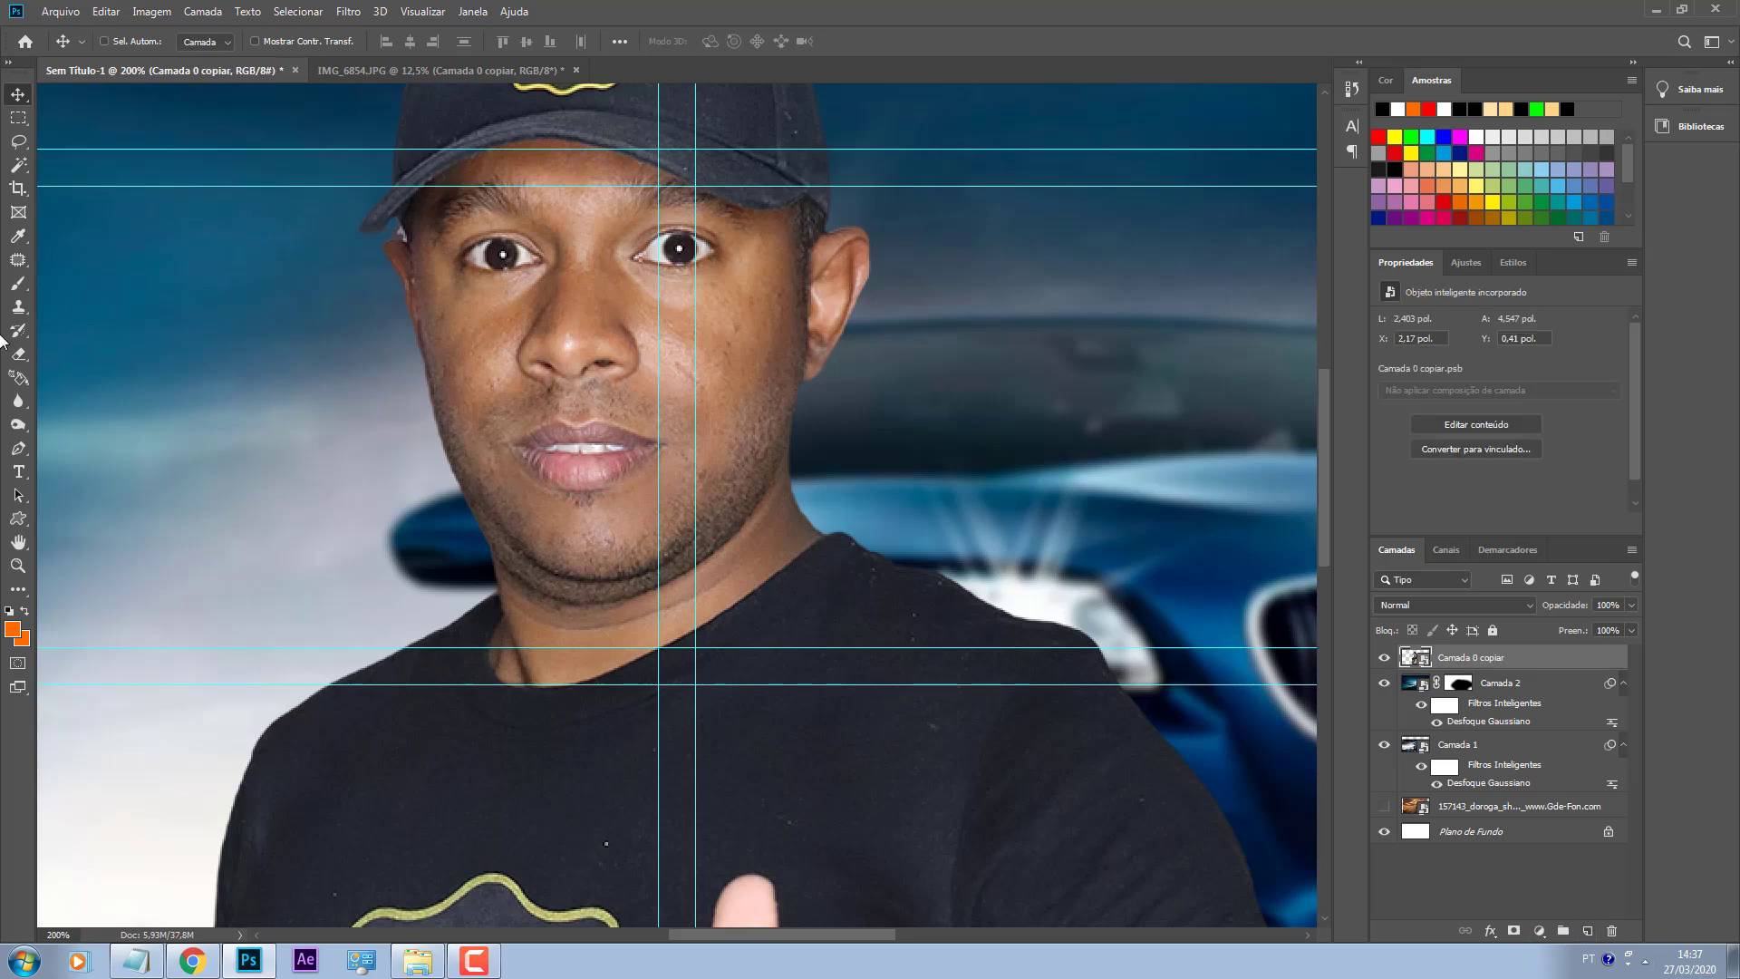
Step: Add a new layer in Sobrepor (Overlay) mode above the cut-out man, filled with the 50% gray neutral color
{"action": "left_click", "coordinate": [205, 12]}
{"action": "mouse_move", "coordinate": [241, 35]}
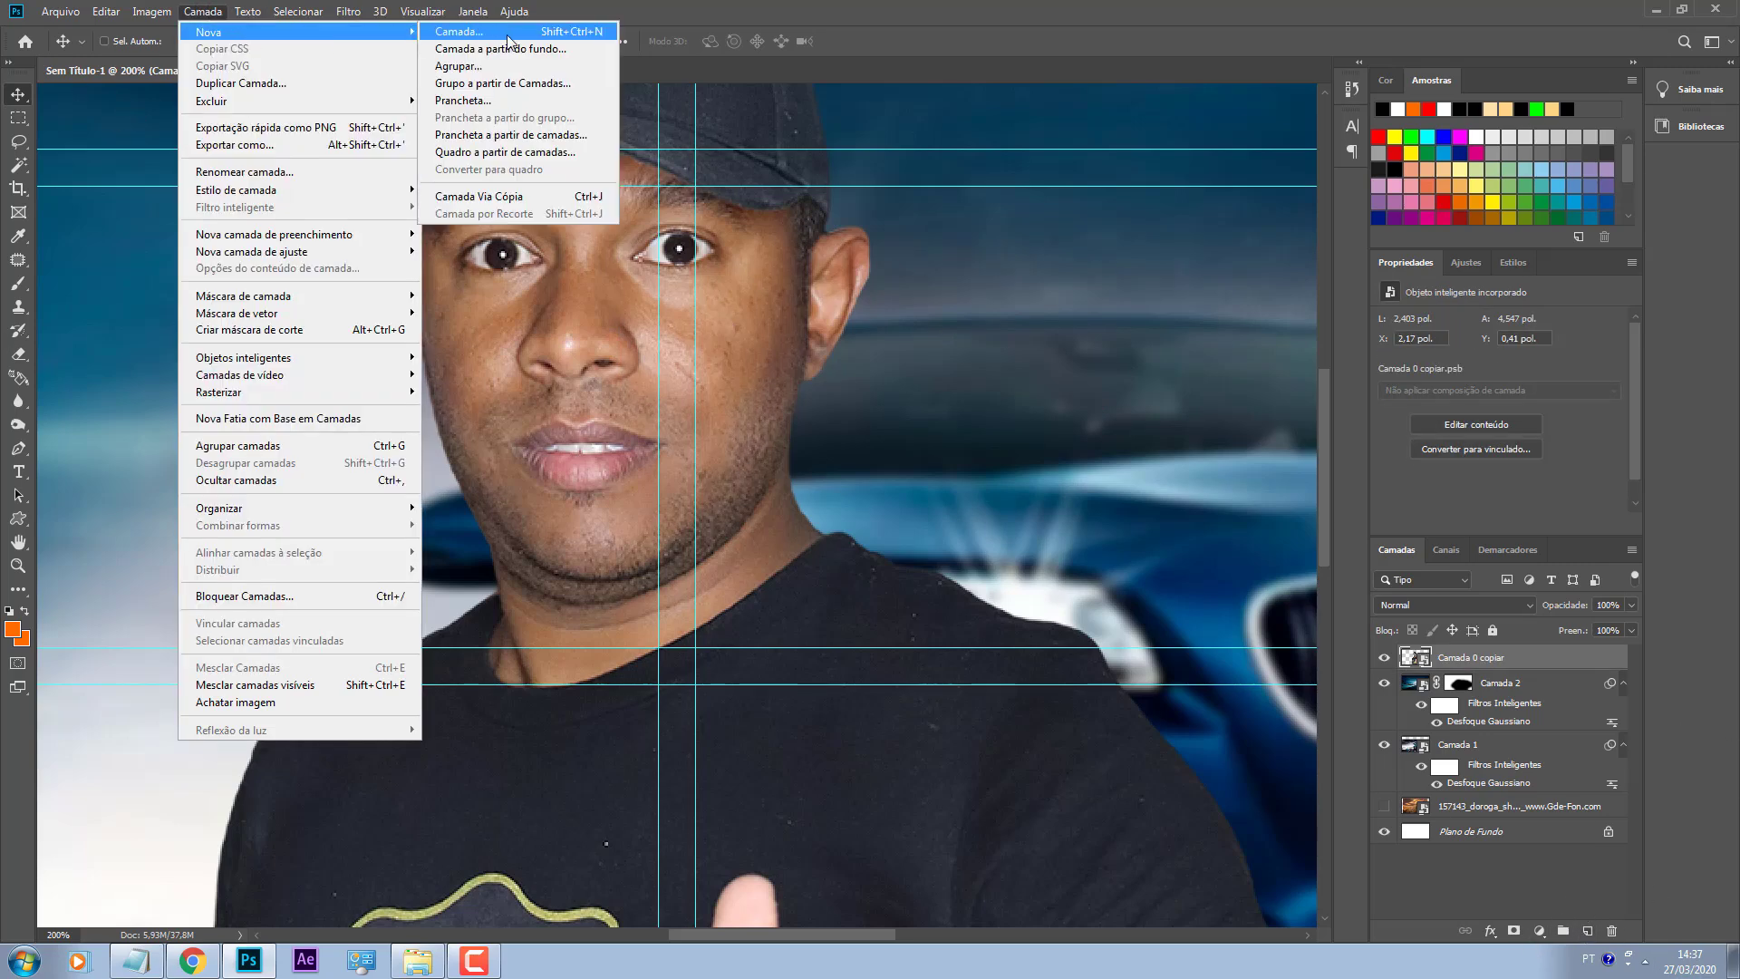
{"action": "left_click", "coordinate": [560, 36]}
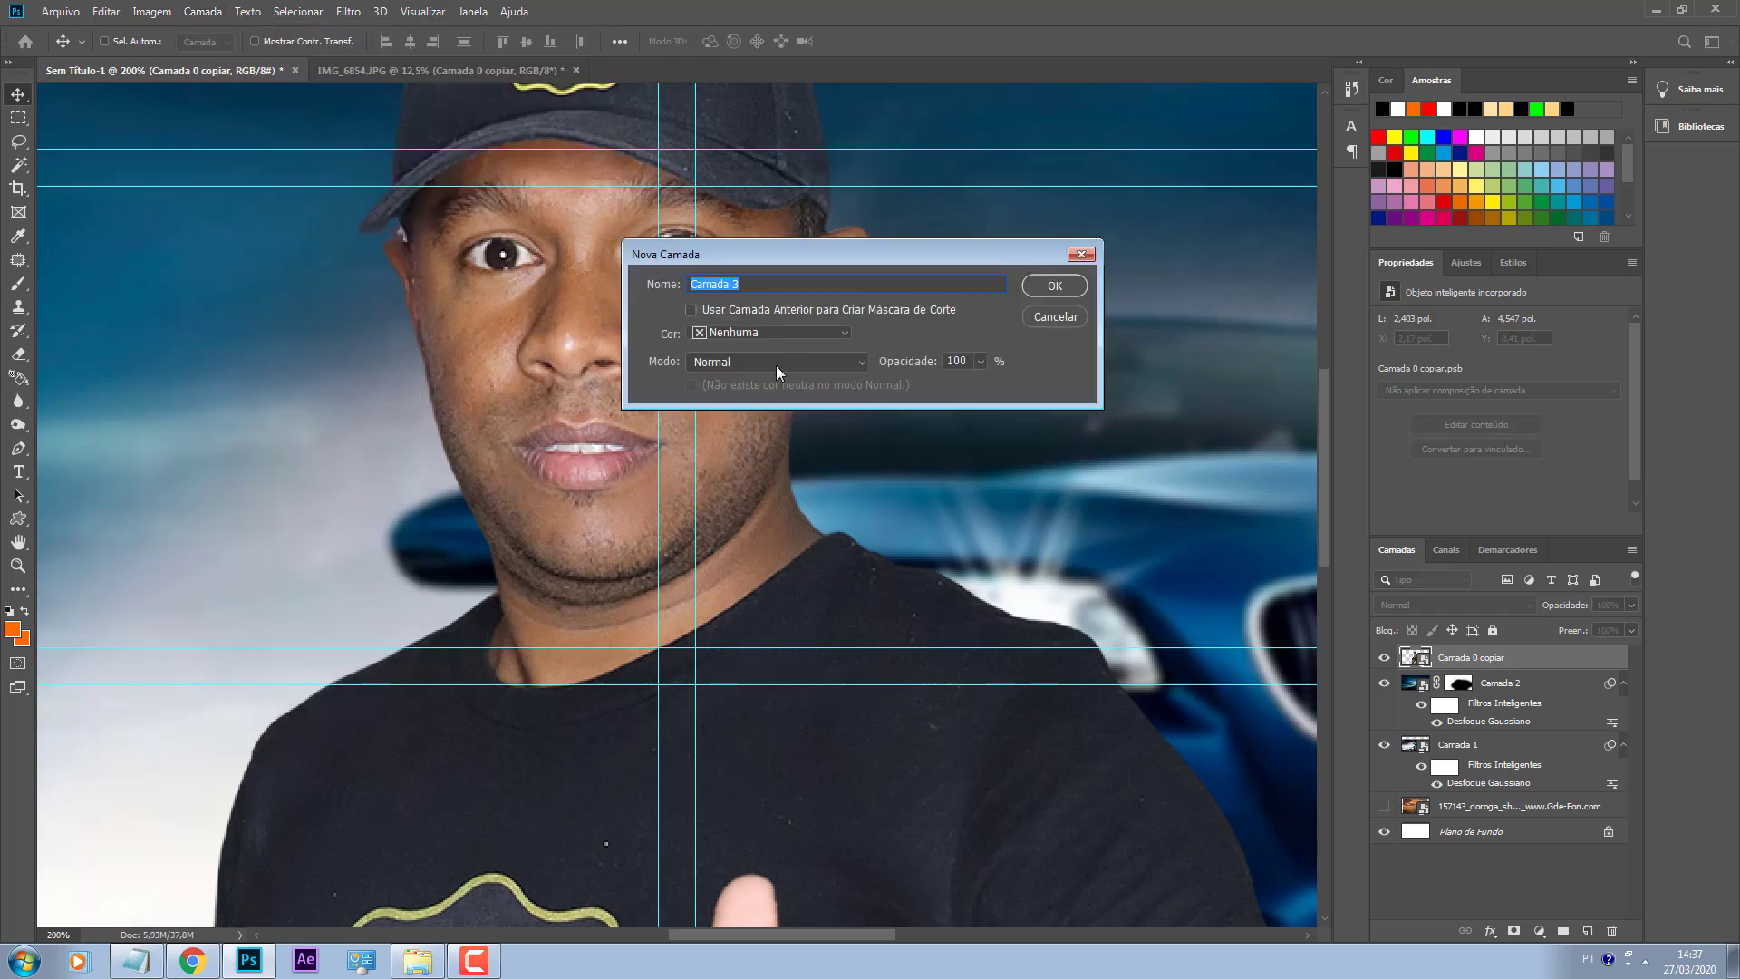
{"action": "left_click", "coordinate": [775, 362]}
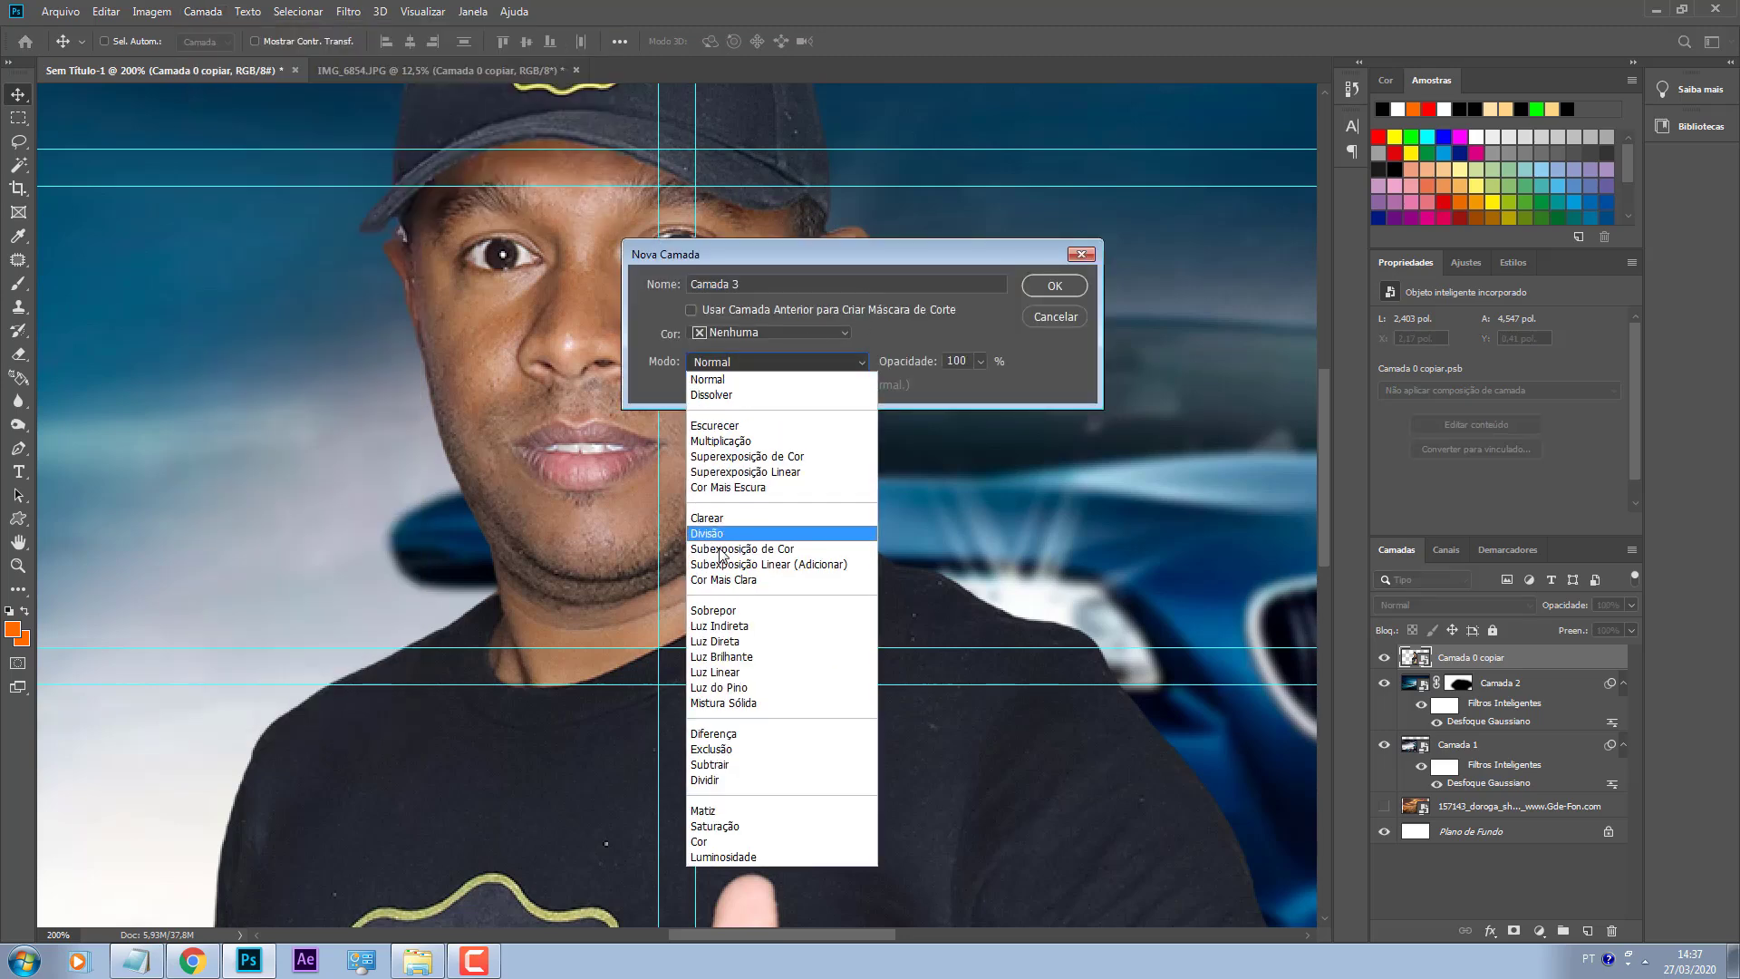
{"action": "left_click", "coordinate": [745, 612]}
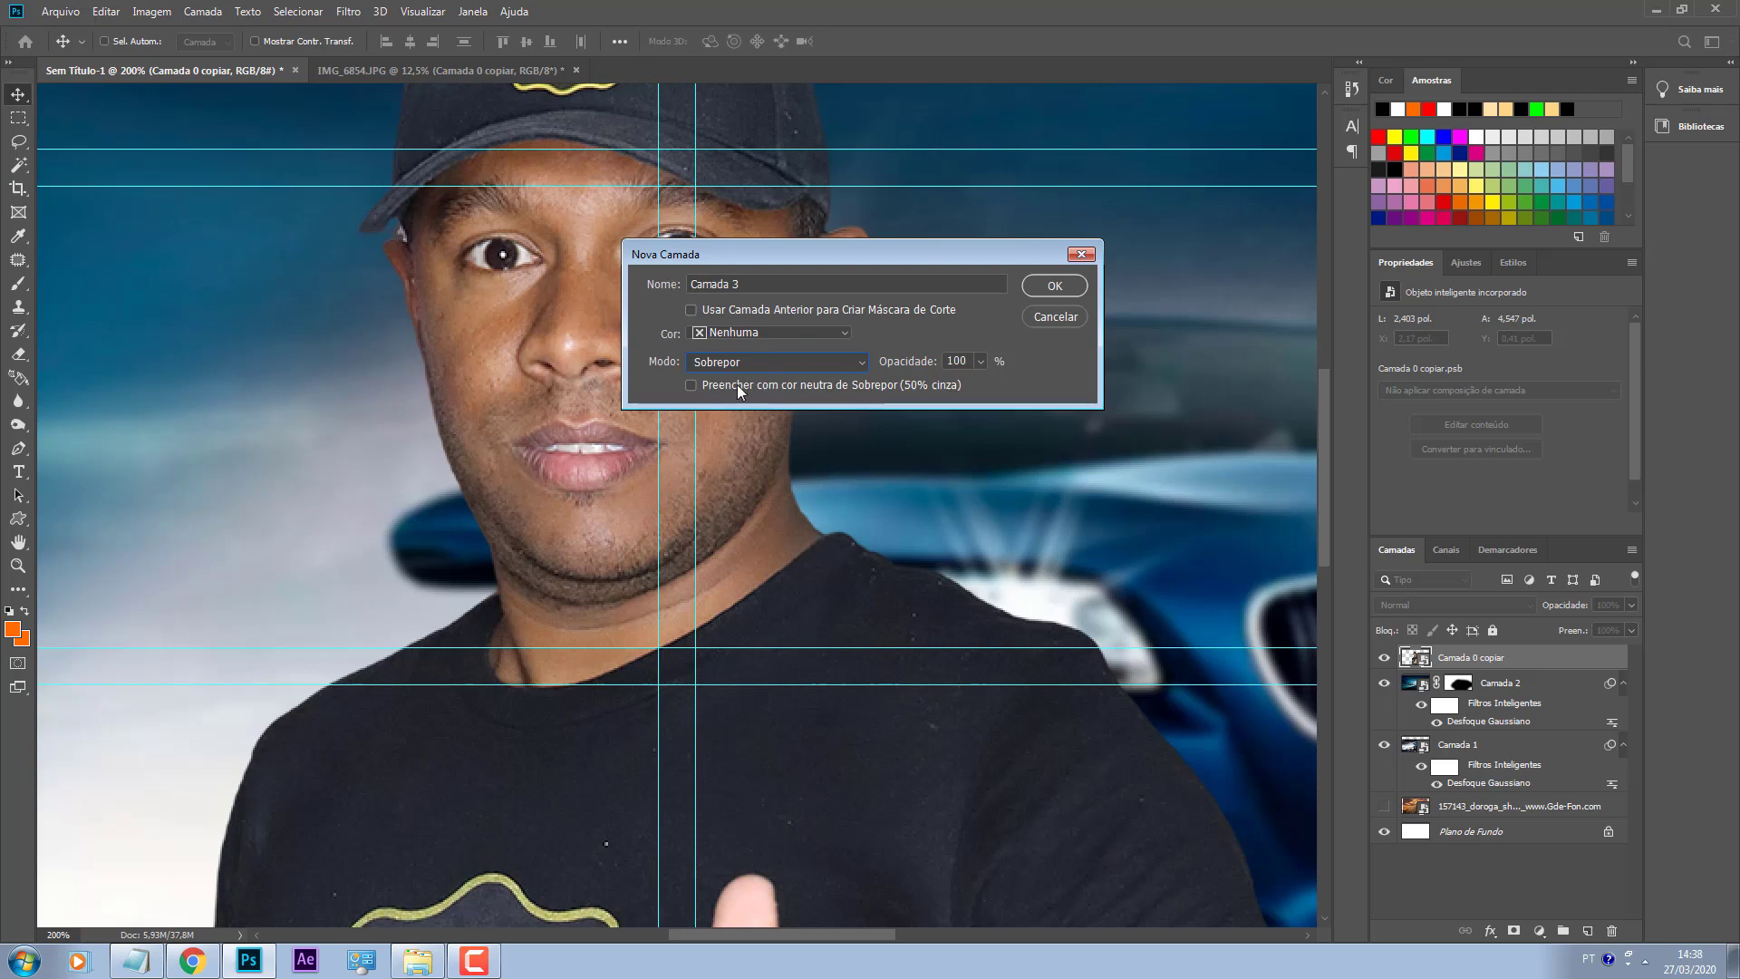
{"action": "left_click", "coordinate": [690, 387]}
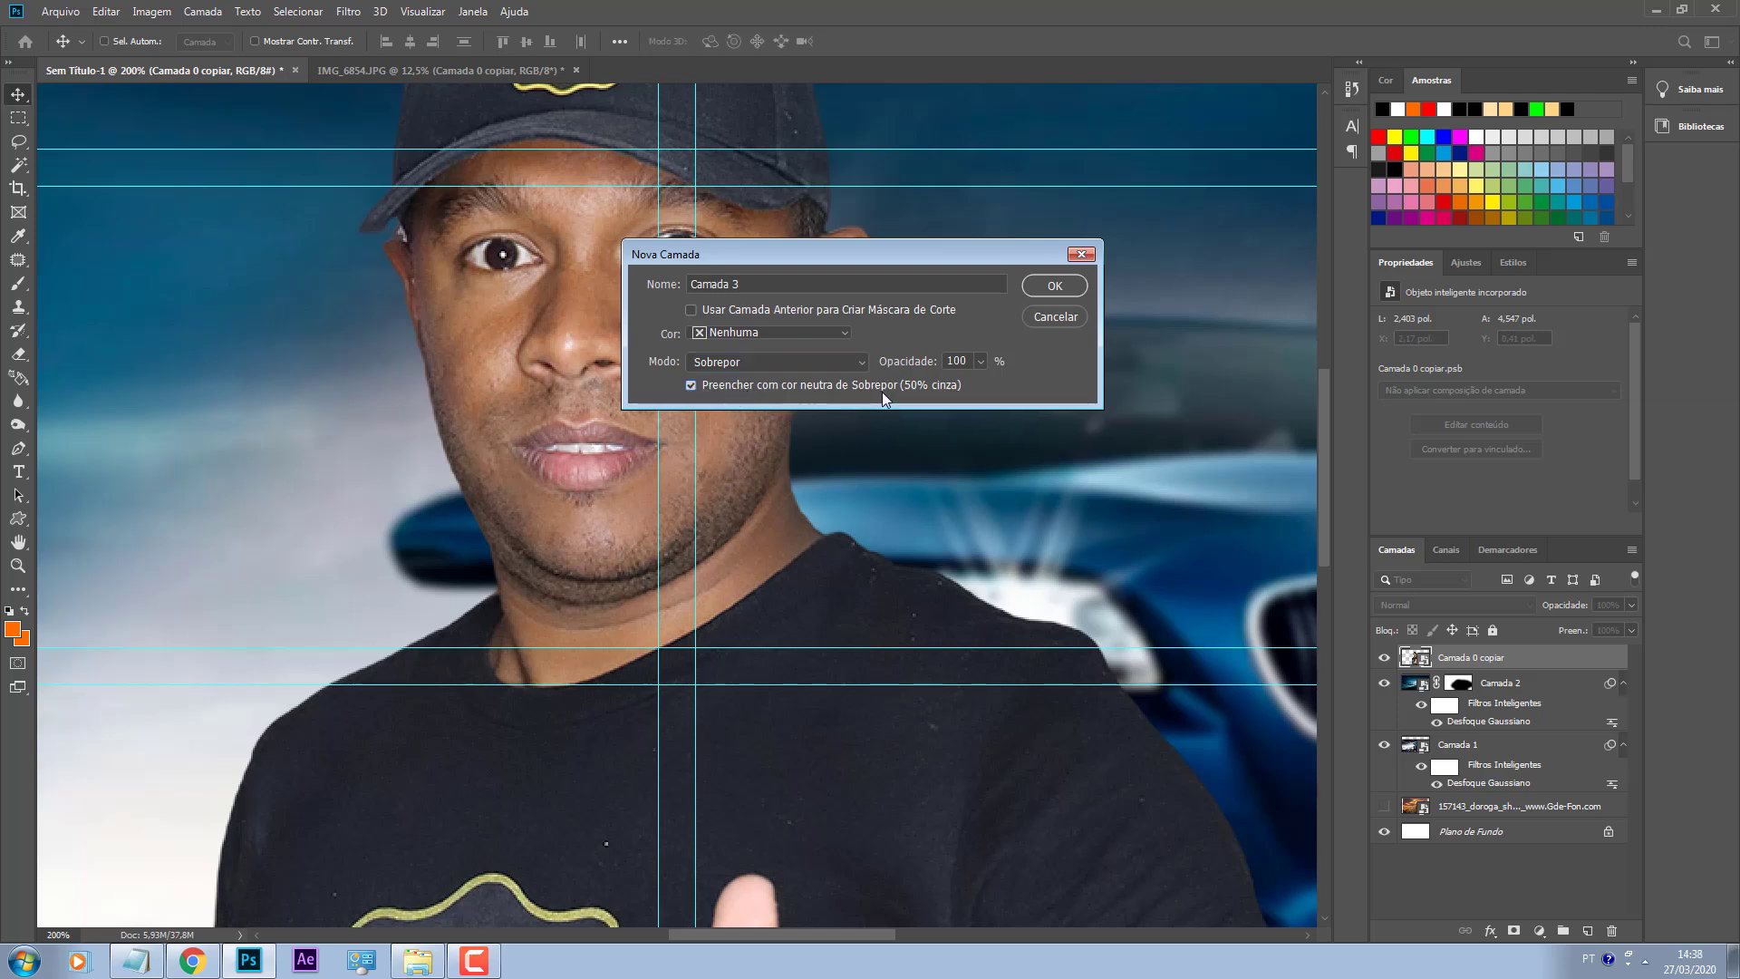
{"action": "left_click", "coordinate": [1053, 287]}
Step: Clip the gray Overlay layer to the cut-out man's layer with a clipping mask
{"action": "left_click", "coordinate": [1388, 655]}
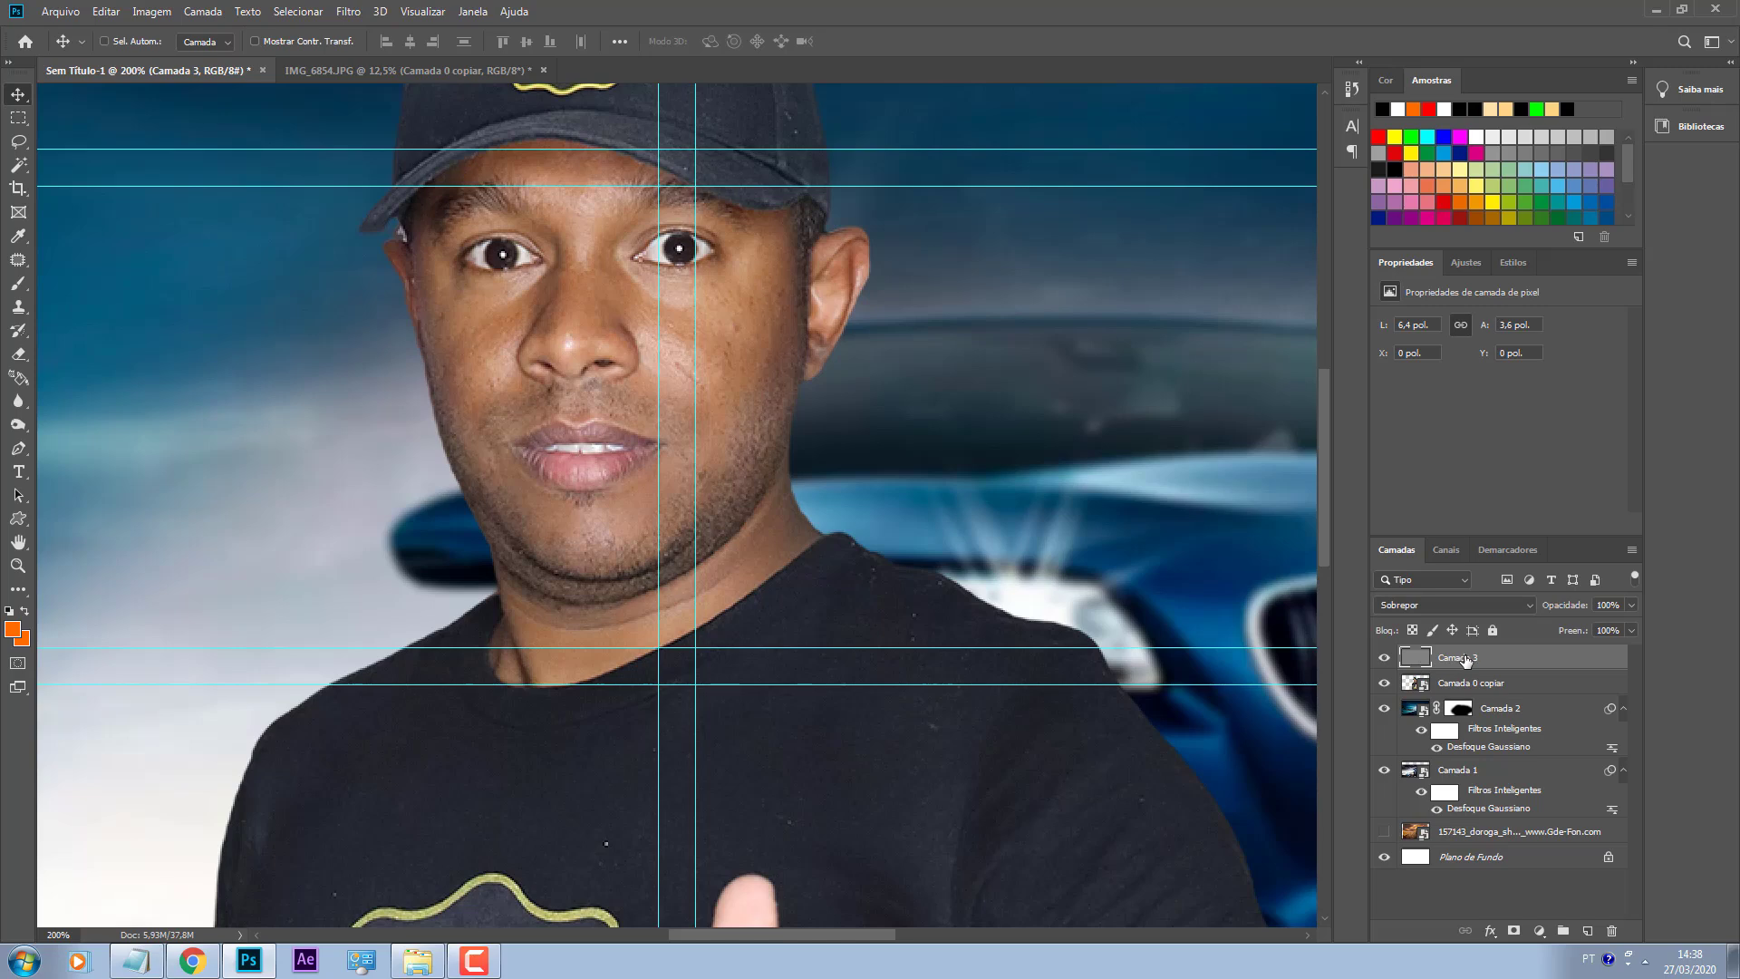
{"action": "right_click", "coordinate": [1465, 659]}
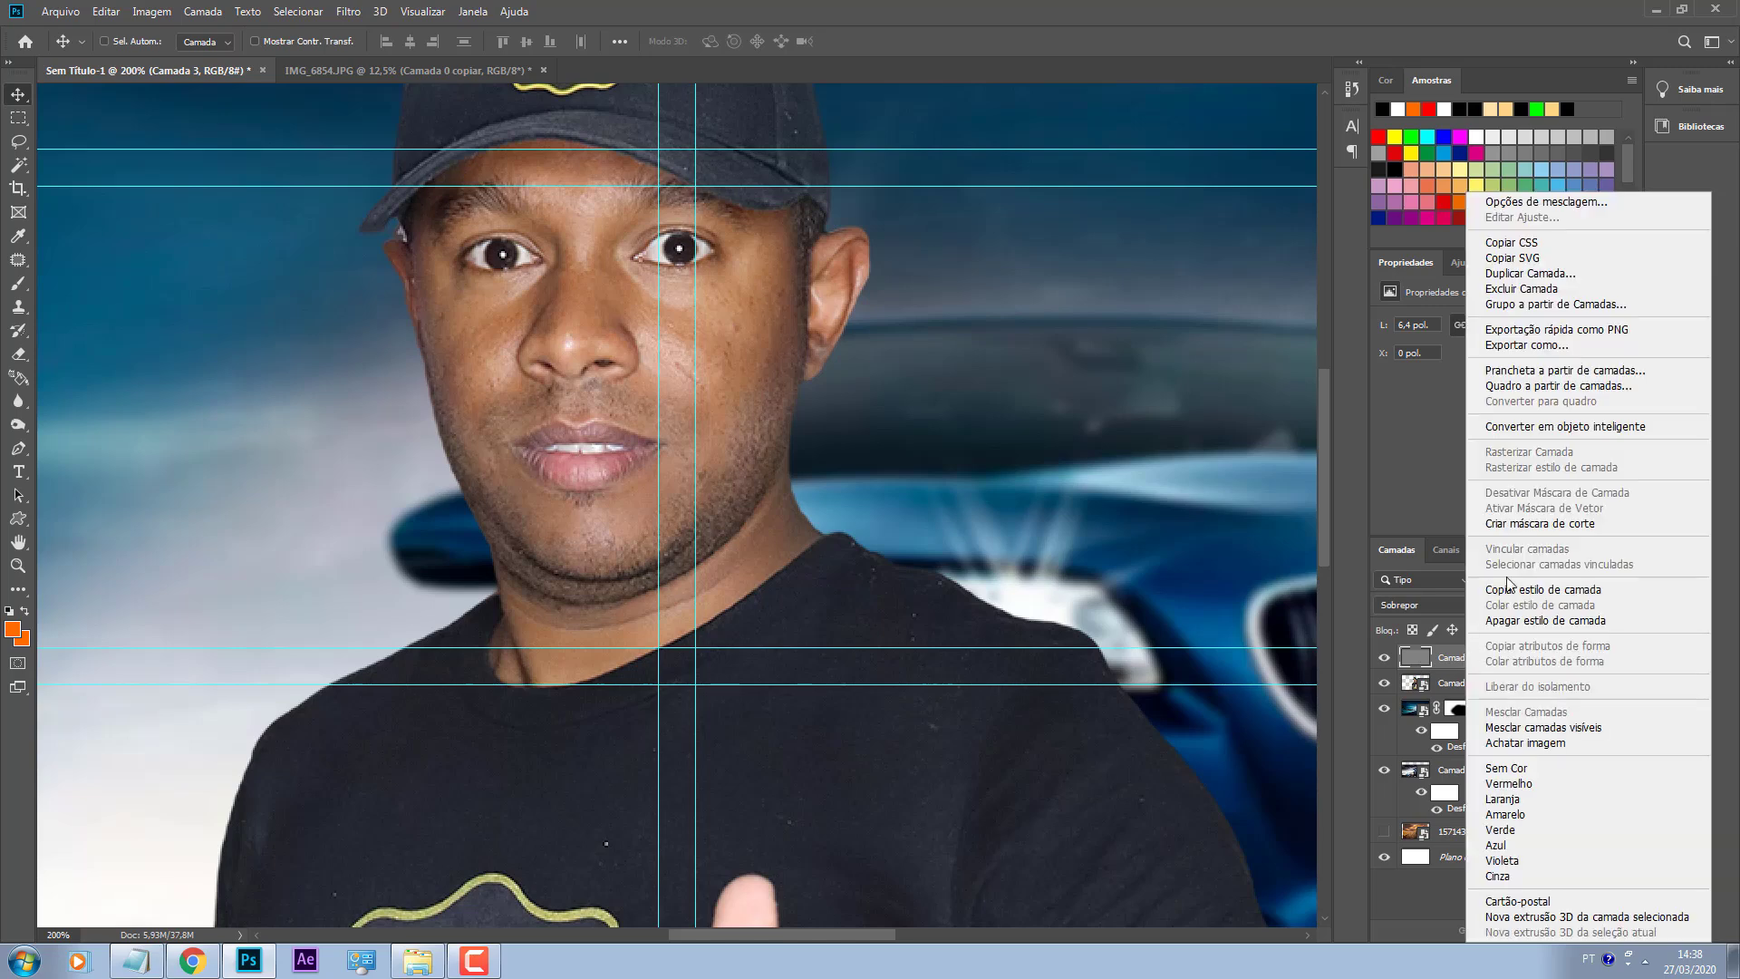
{"action": "left_click", "coordinate": [1575, 522]}
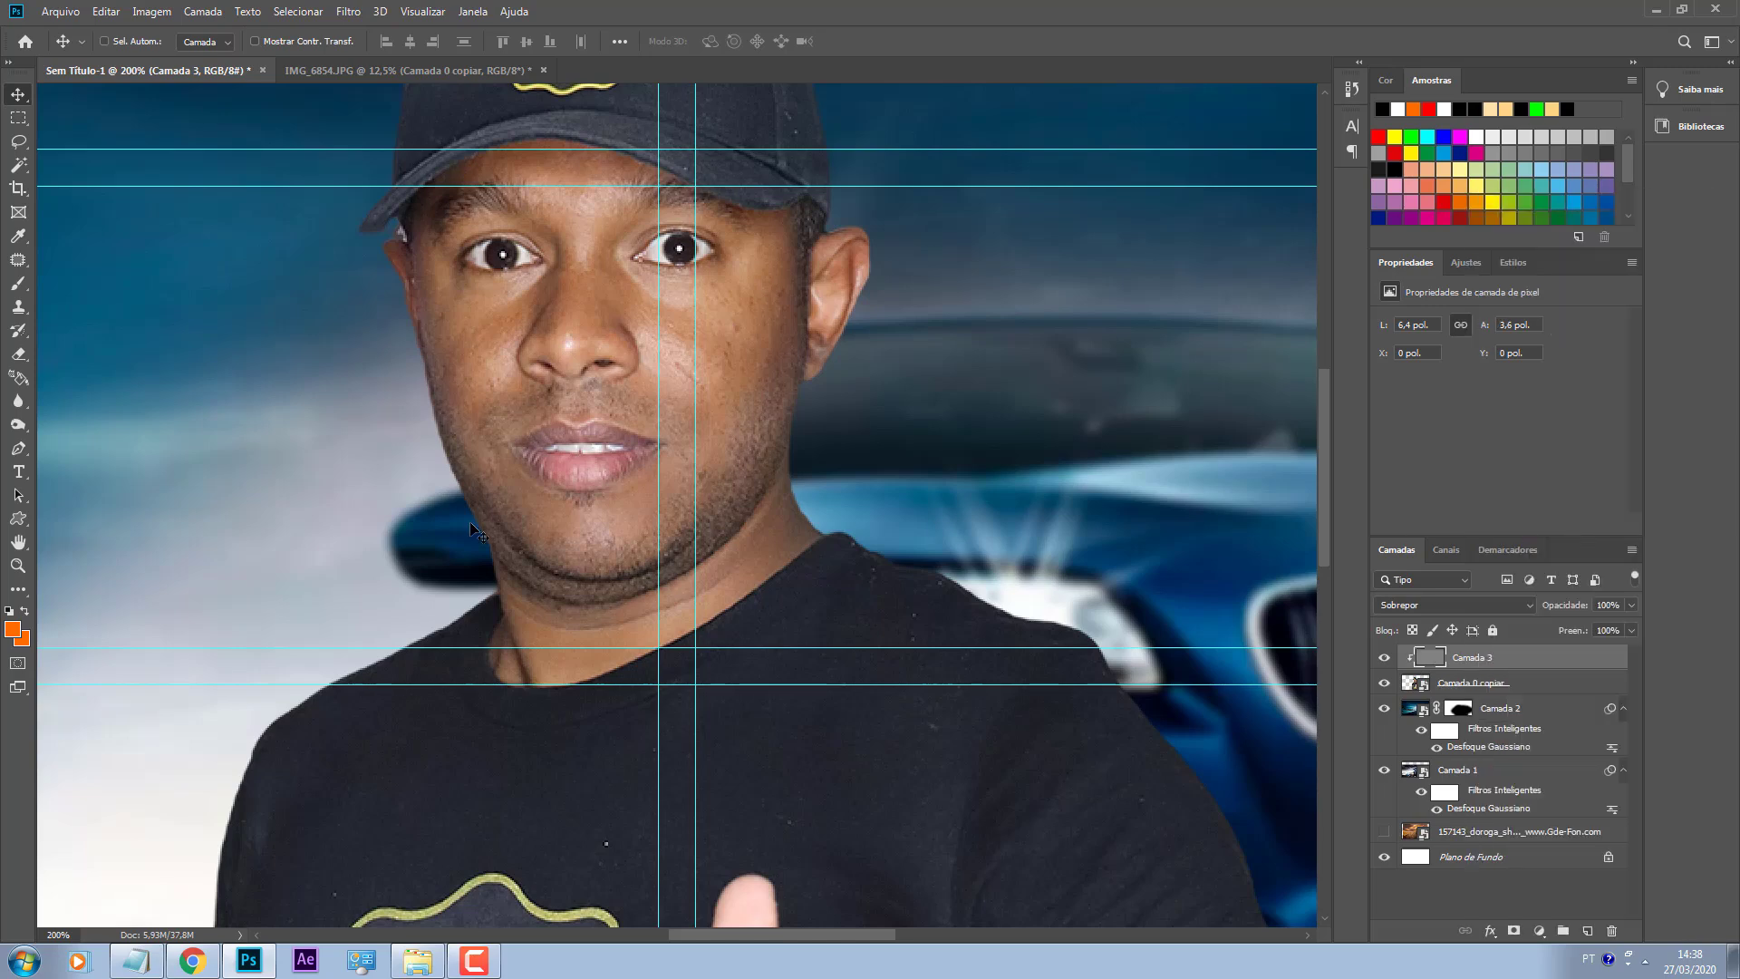
Step: Darken the sides of the man's face, jawline and neck using the Burn tool with a 45 px brush, midtones and 50% exposure
{"action": "left_click", "coordinate": [18, 425]}
{"action": "right_click", "coordinate": [18, 426]}
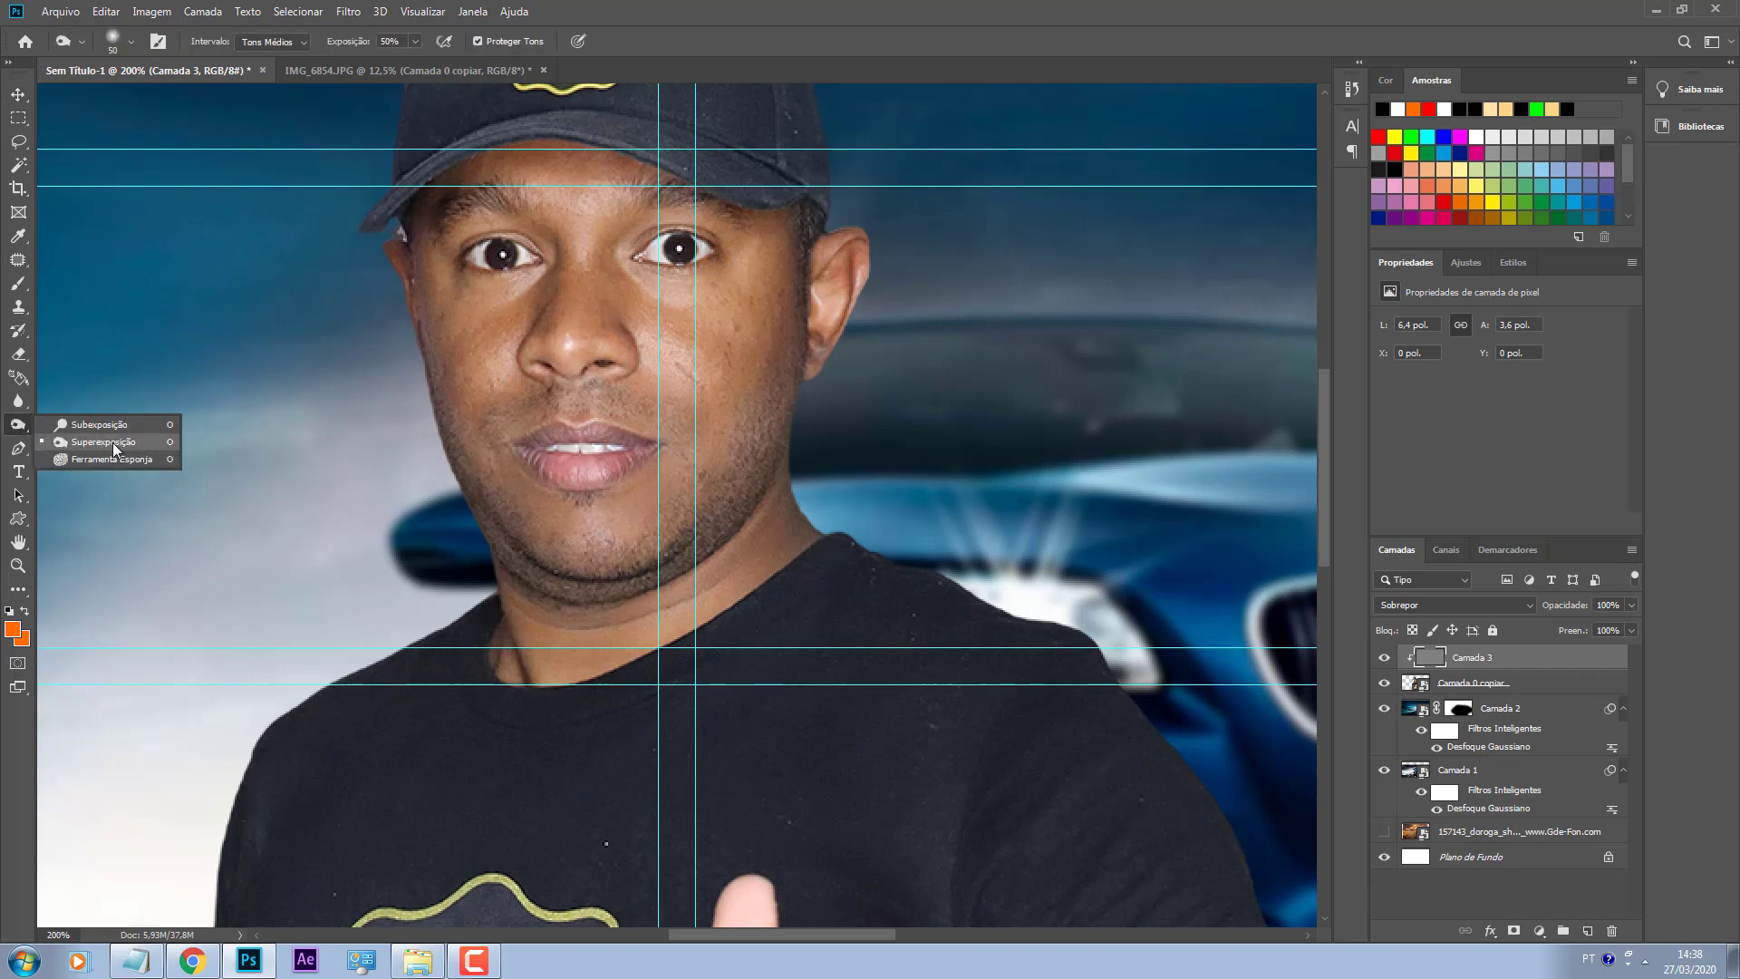
{"action": "left_click", "coordinate": [114, 444]}
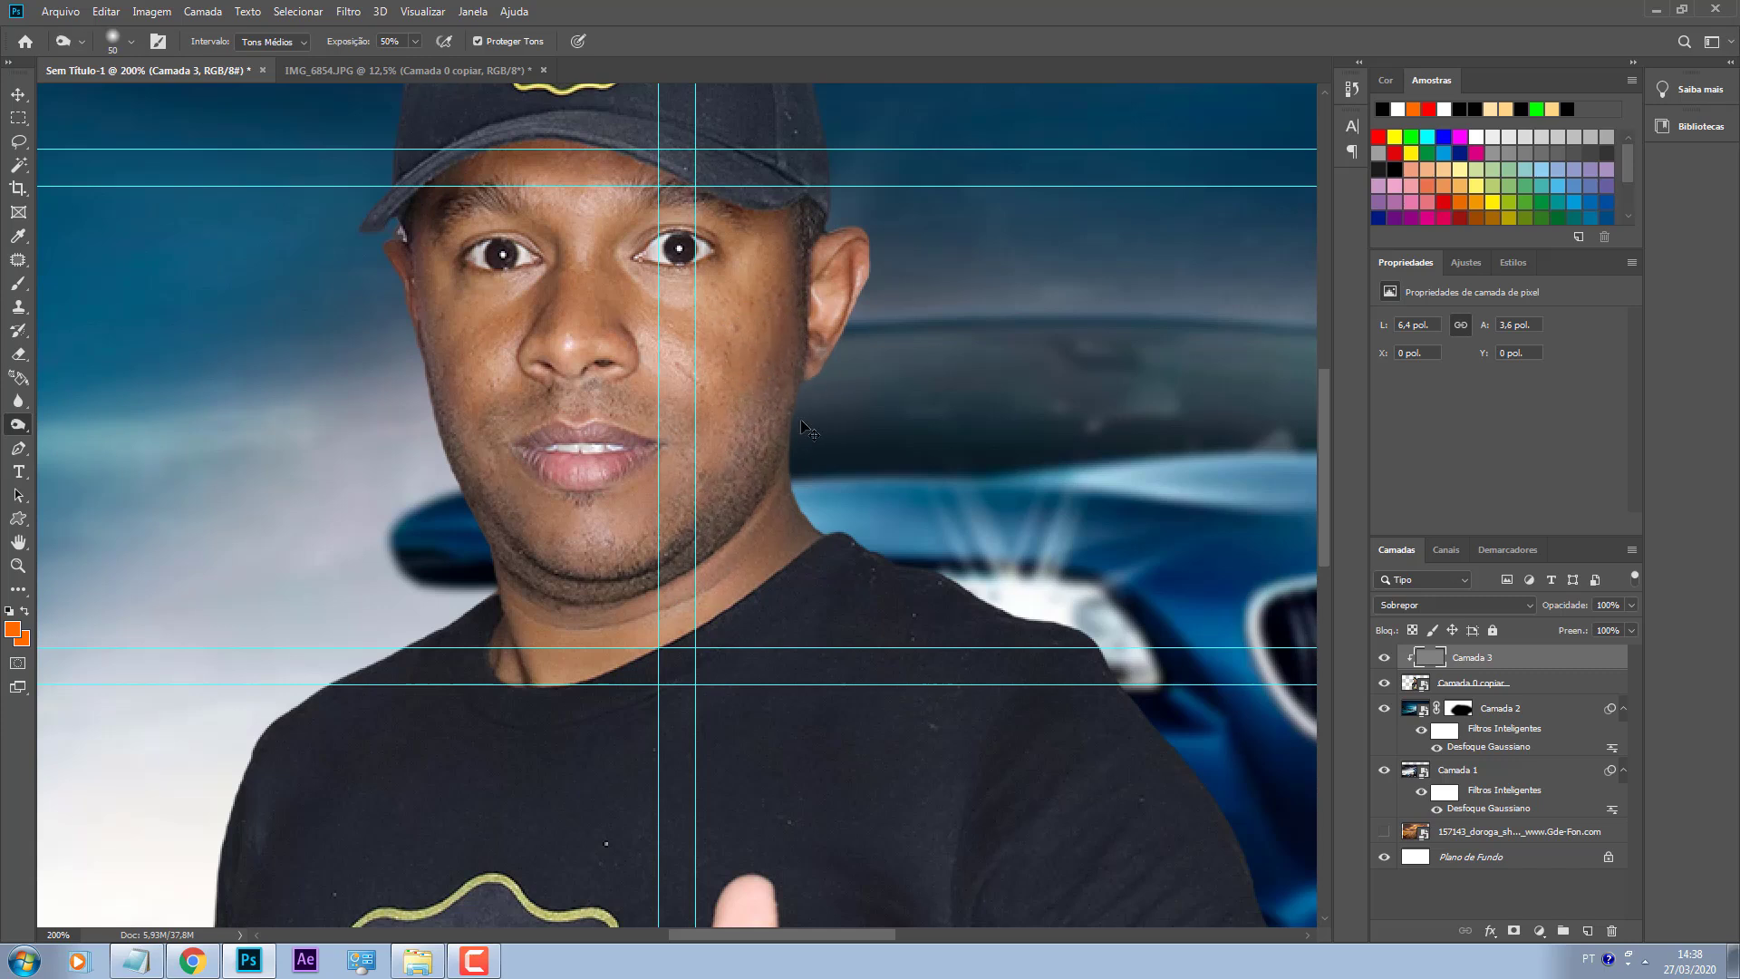
{"action": "scroll", "coordinate": [789, 398], "scroll_direction": "up", "scroll_amount": 2}
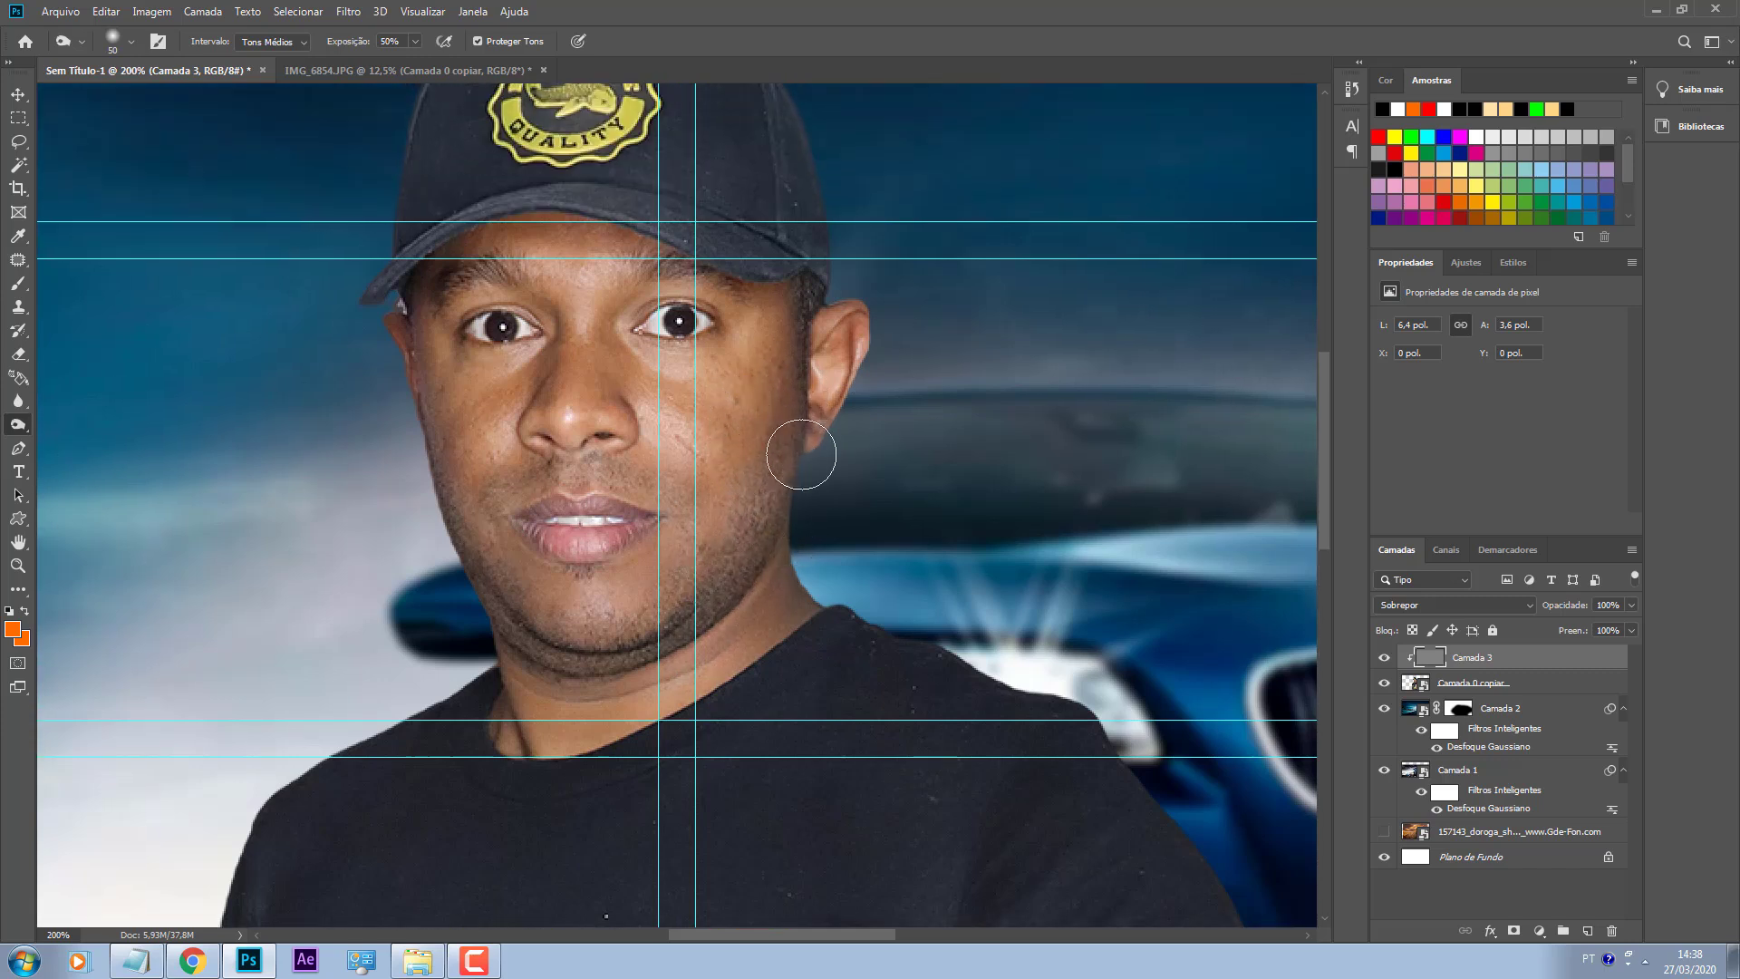
{"action": "key", "text": "["}
{"action": "left_click_drag", "start_coordinate": [800, 383], "coordinate": [695, 686]}
{"action": "left_click_drag", "start_coordinate": [809, 416], "coordinate": [601, 704]}
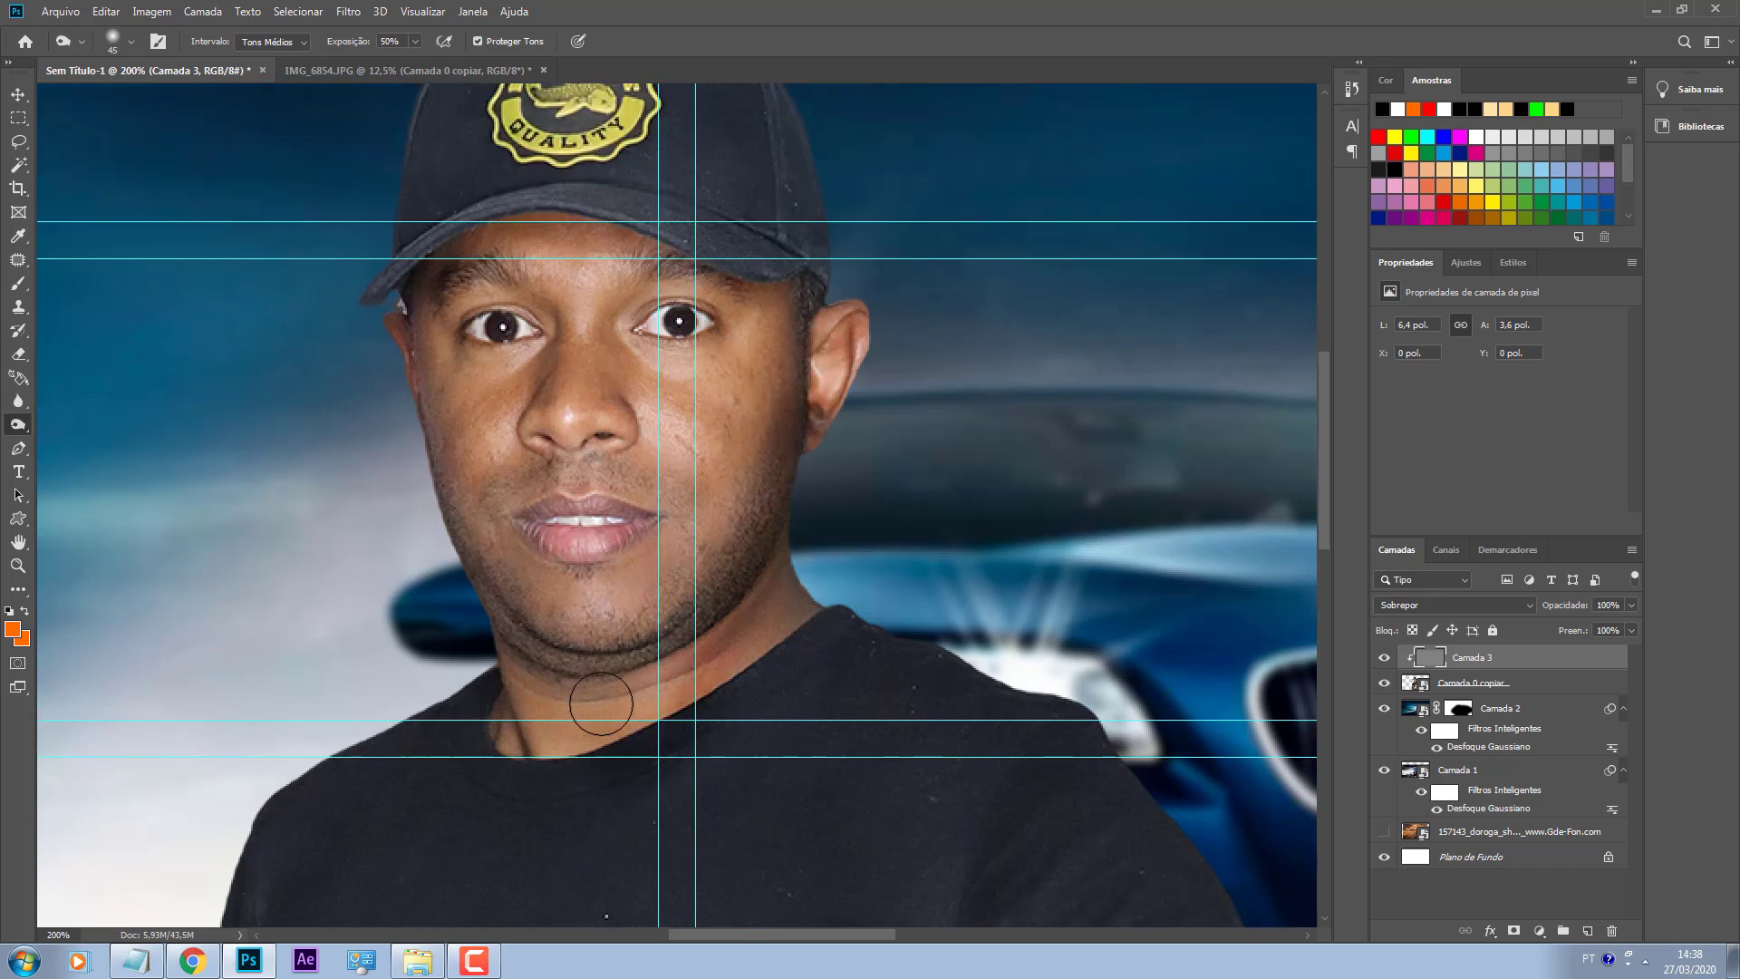
{"action": "key", "text": "ctrl+z"}
{"action": "left_click_drag", "start_coordinate": [801, 420], "coordinate": [759, 586]}
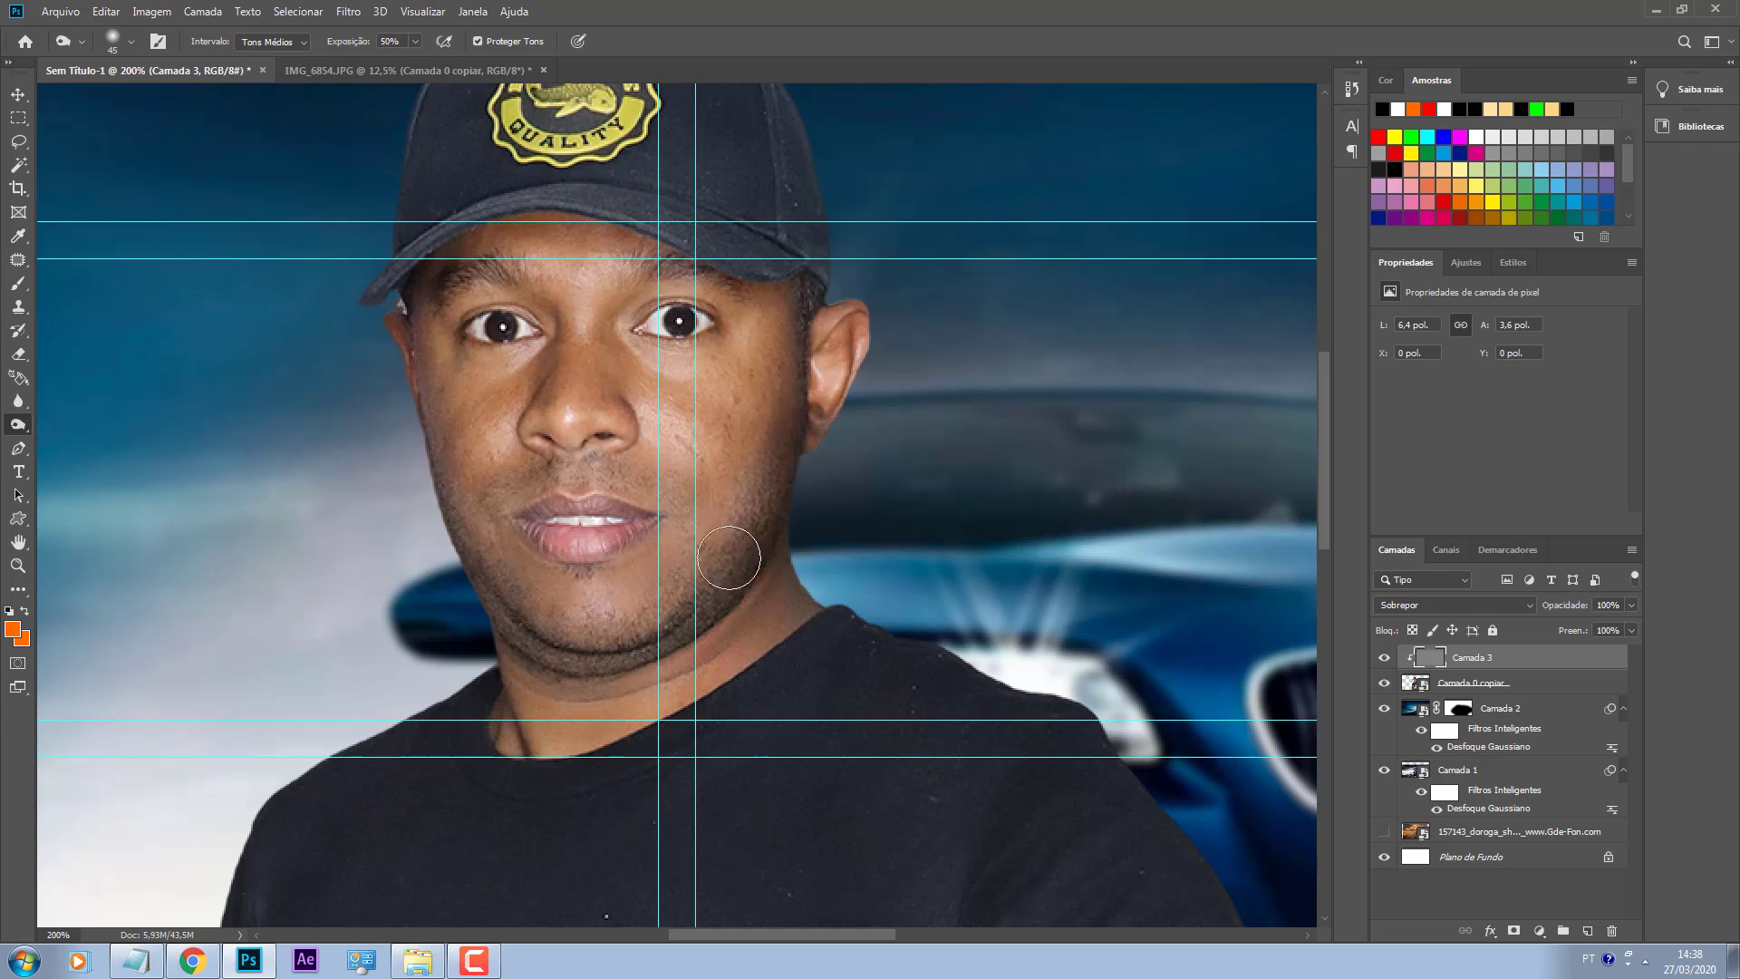
{"action": "key", "text": "ctrl+z"}
{"action": "left_click_drag", "start_coordinate": [554, 663], "coordinate": [400, 436]}
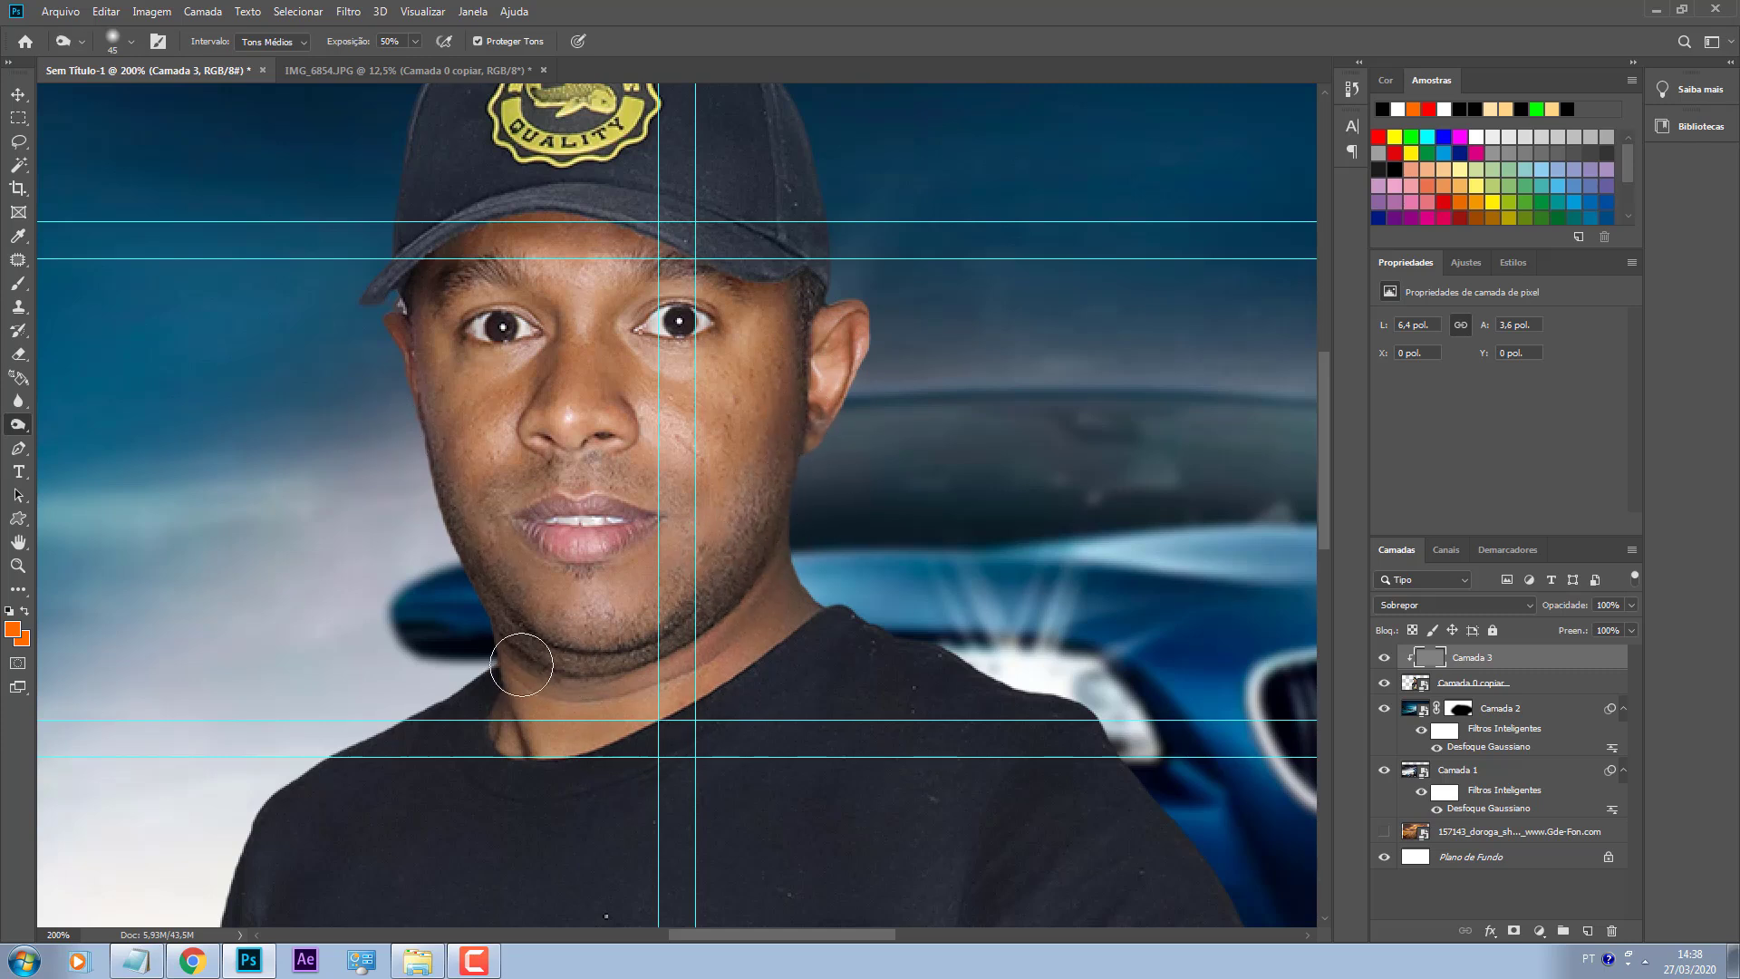
Step: Burn both of the man's eyebrows darker with a smaller brush of about 20 px
{"action": "scroll", "coordinate": [506, 340], "scroll_direction": "up", "scroll_amount": 3}
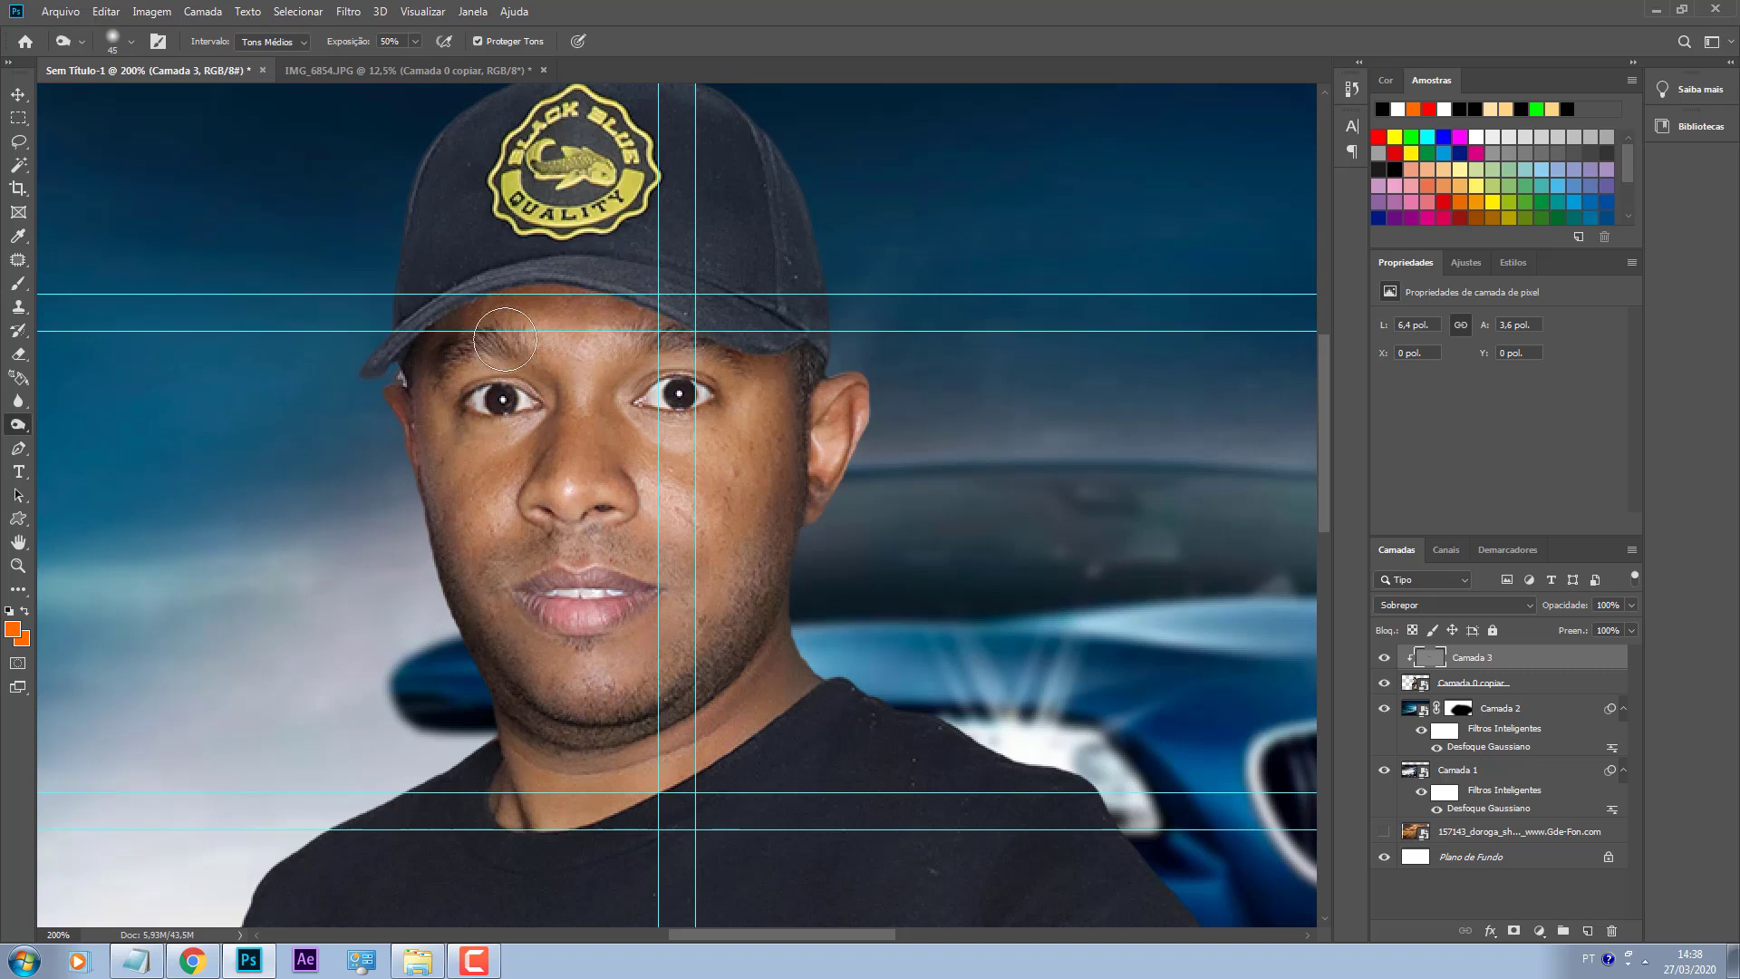
{"action": "key", "text": "bracketleft"}
{"action": "key", "text": "bracketleft"}
{"action": "key", "text": "bracketleft"}
{"action": "key", "text": "bracketleft"}
{"action": "key", "text": "bracketleft"}
{"action": "mouse_move", "coordinate": [509, 352]}
{"action": "left_mouse_down"}
{"action": "mouse_move", "coordinate": [451, 349]}
{"action": "mouse_move", "coordinate": [547, 357]}
{"action": "left_mouse_up"}
{"action": "mouse_move", "coordinate": [677, 340]}
{"action": "left_mouse_down"}
{"action": "mouse_move", "coordinate": [656, 346]}
{"action": "mouse_move", "coordinate": [745, 358]}
{"action": "left_mouse_up"}
{"action": "scroll", "coordinate": [745, 381], "scroll_direction": "up", "scroll_amount": 3}
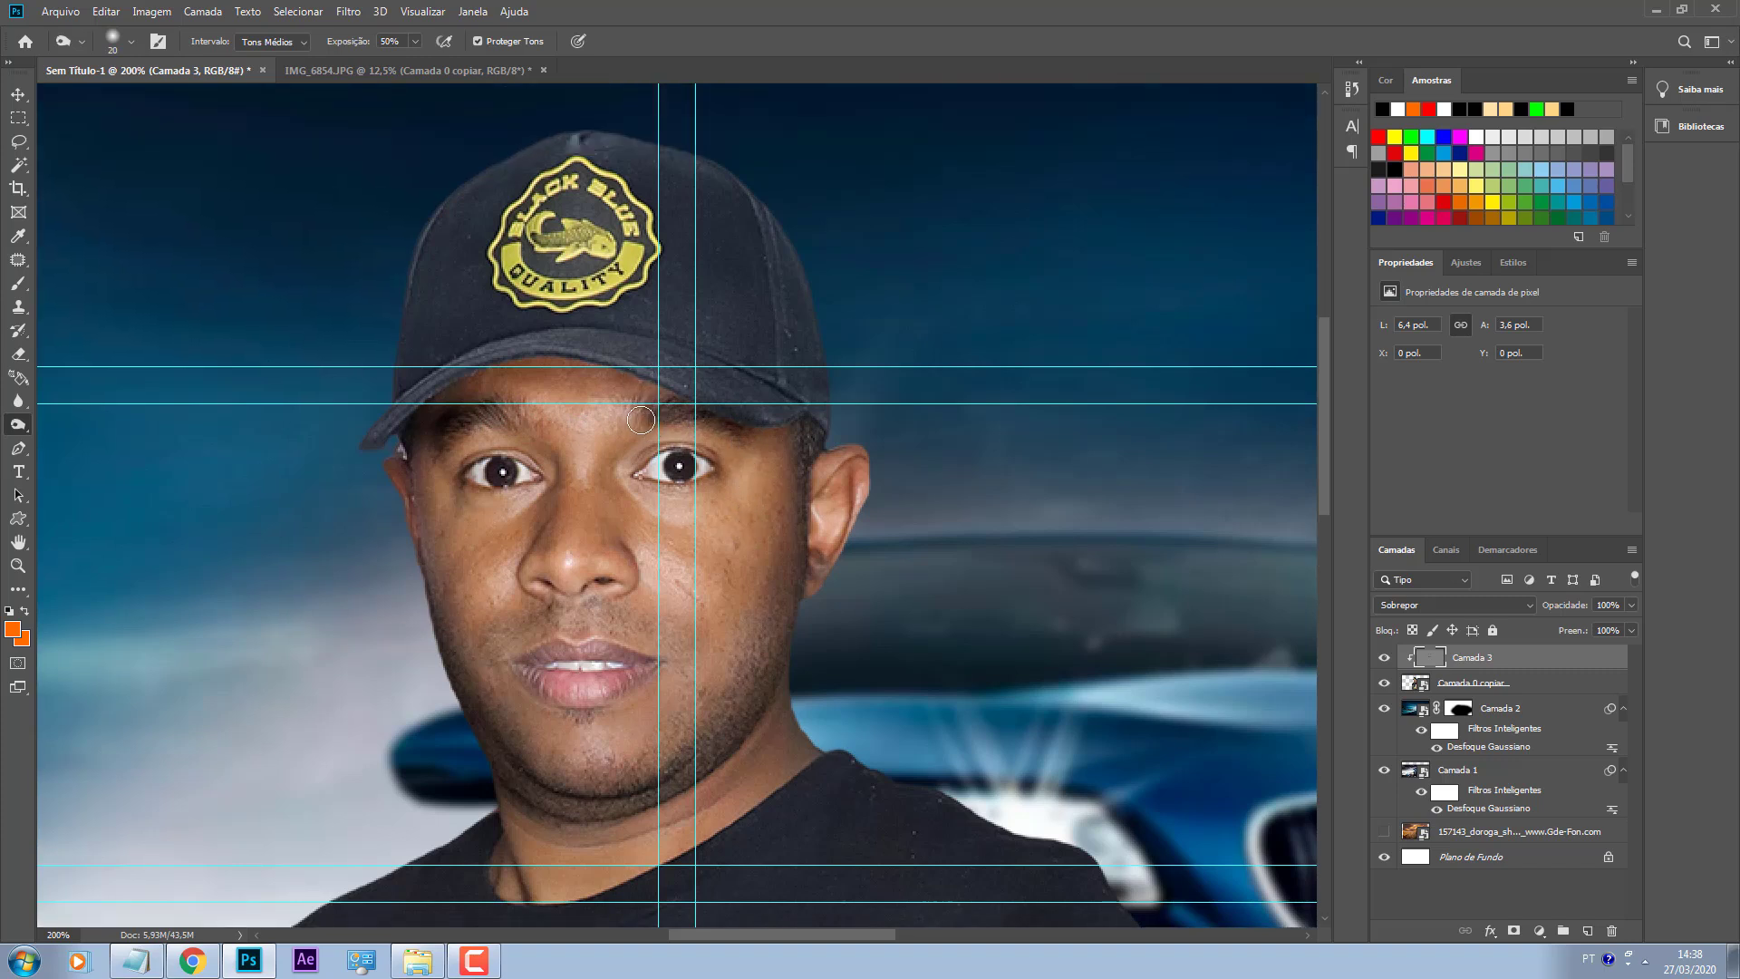
{"action": "key", "text": "bracketleft"}
{"action": "key", "text": "bracketright"}
Step: Lighten the man's right cheek using the Dodge tool on midtones at 50% exposure
{"action": "right_click", "coordinate": [16, 424]}
{"action": "left_click", "coordinate": [90, 426]}
{"action": "mouse_move", "coordinate": [480, 594]}
{"action": "left_mouse_down"}
{"action": "mouse_move", "coordinate": [479, 546]}
{"action": "mouse_move", "coordinate": [493, 657]}
{"action": "left_mouse_up"}
{"action": "key", "text": "bracketleft"}
{"action": "key", "text": "bracketleft"}
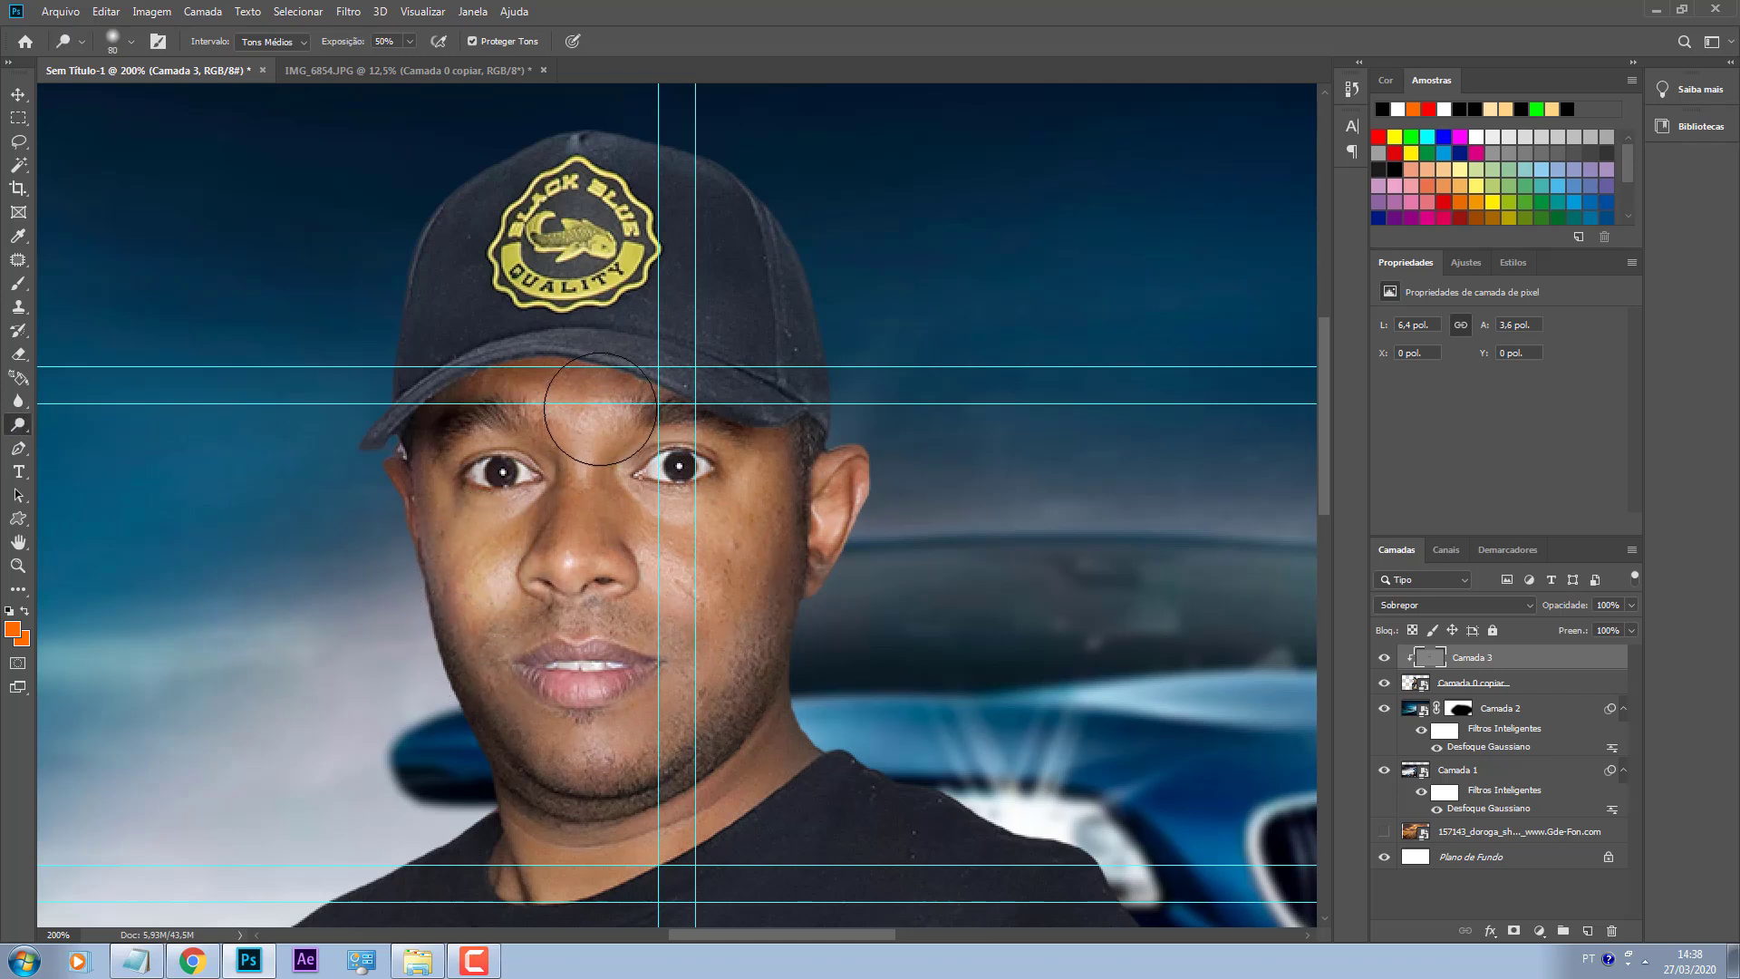
Step: Burn shading between the eyebrows, along the nose, under the eye and around the mouth with a 25 px brush
{"action": "right_click", "coordinate": [16, 424]}
{"action": "left_click", "coordinate": [100, 459]}
{"action": "key", "text": "bracketright"}
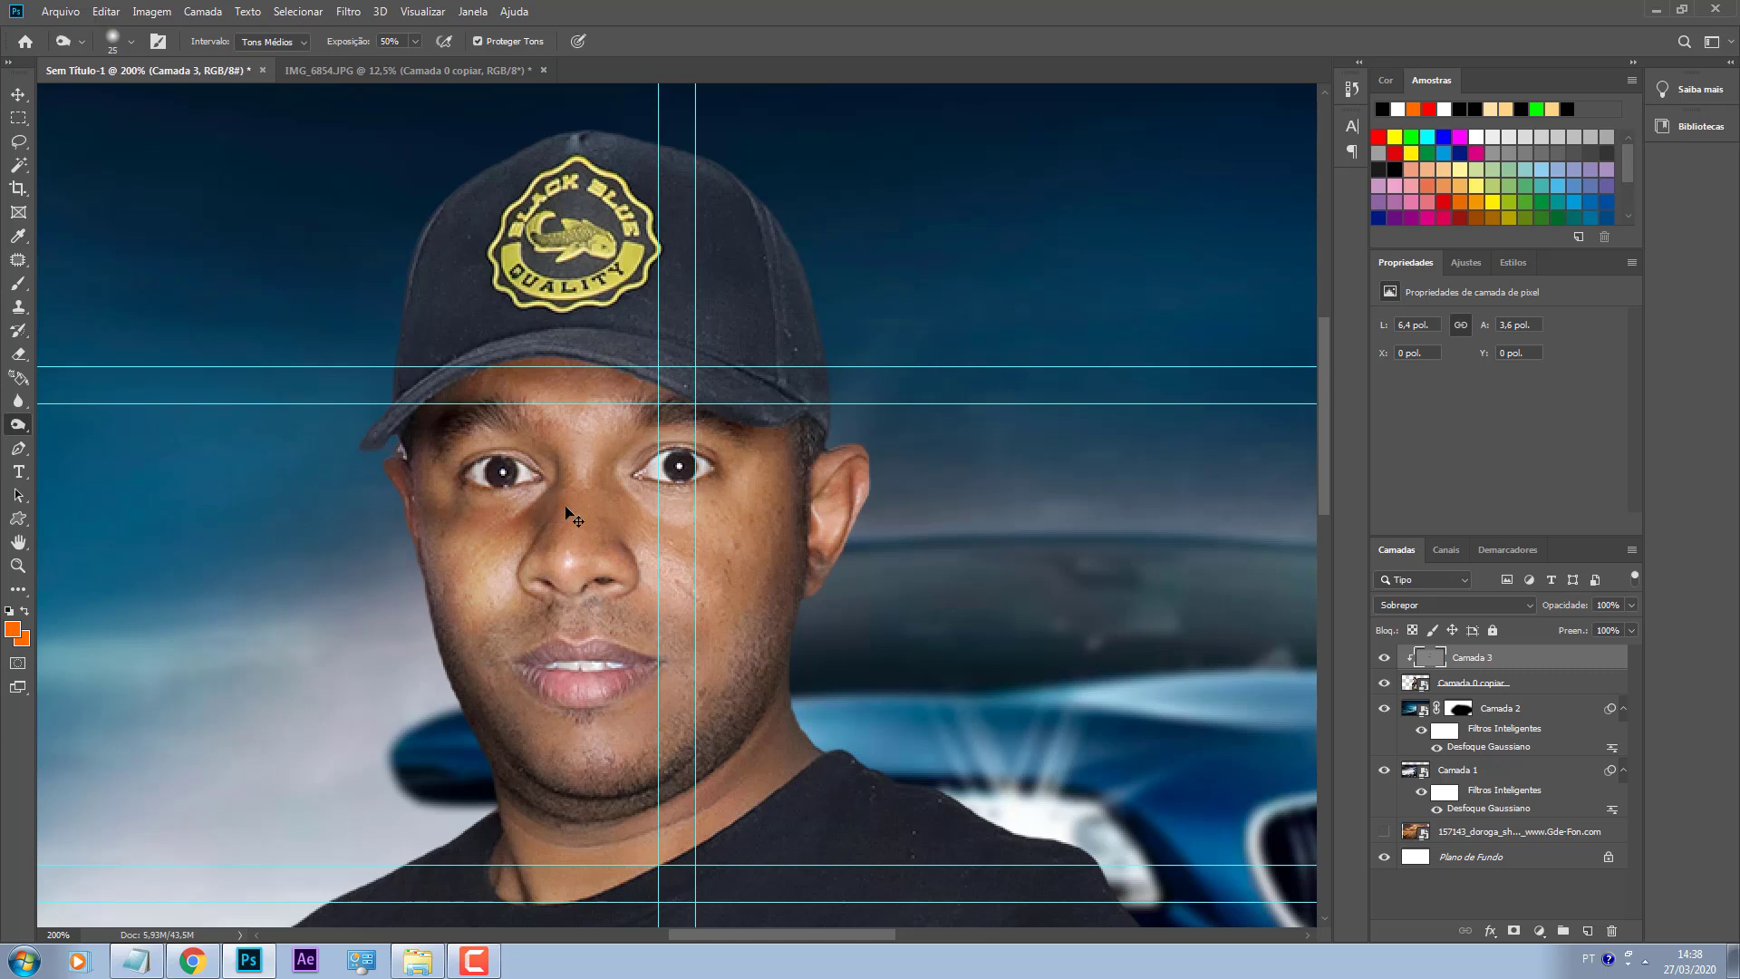
{"action": "left_click_drag", "start_coordinate": [555, 392], "coordinate": [584, 427]}
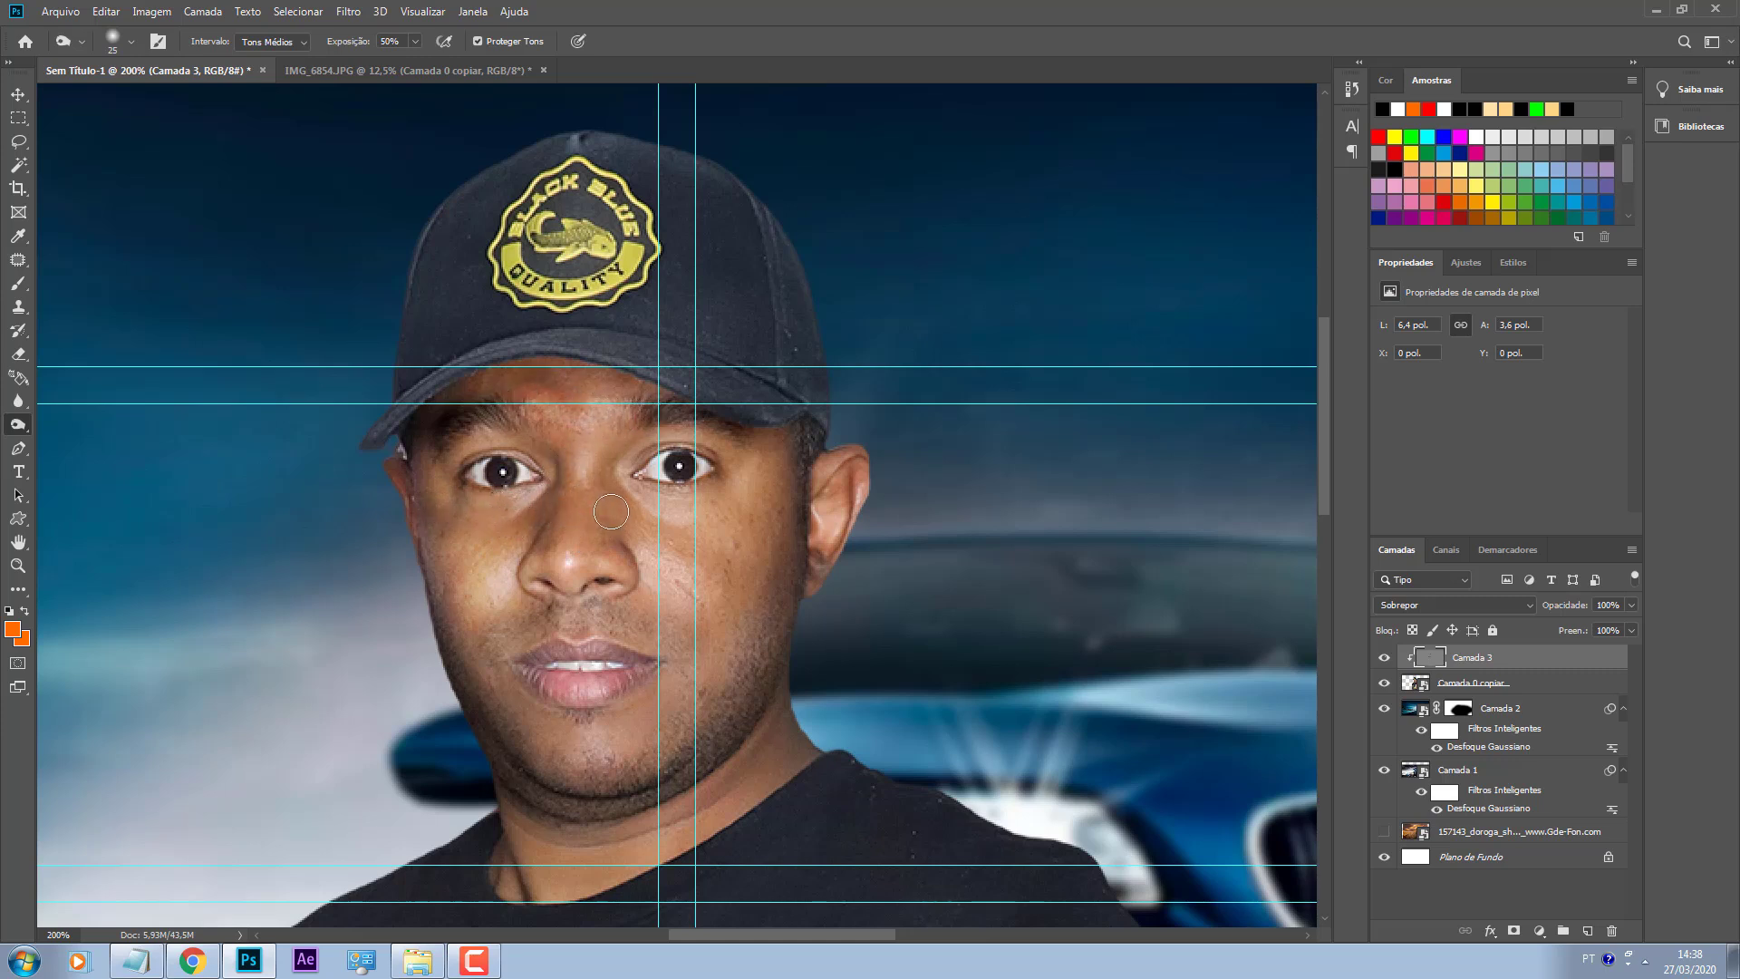
{"action": "mouse_move", "coordinate": [635, 516]}
{"action": "left_mouse_down"}
{"action": "mouse_move", "coordinate": [754, 513]}
{"action": "mouse_move", "coordinate": [651, 493]}
{"action": "mouse_move", "coordinate": [766, 472]}
{"action": "mouse_move", "coordinate": [751, 505]}
{"action": "mouse_move", "coordinate": [769, 530]}
{"action": "mouse_move", "coordinate": [676, 481]}
{"action": "left_mouse_up"}
{"action": "mouse_move", "coordinate": [546, 523]}
{"action": "left_mouse_down"}
{"action": "mouse_move", "coordinate": [440, 557]}
{"action": "mouse_move", "coordinate": [458, 522]}
{"action": "mouse_move", "coordinate": [442, 543]}
{"action": "mouse_move", "coordinate": [444, 599]}
{"action": "mouse_move", "coordinate": [474, 636]}
{"action": "mouse_move", "coordinate": [462, 656]}
{"action": "mouse_move", "coordinate": [514, 738]}
{"action": "left_mouse_up"}
{"action": "mouse_move", "coordinate": [647, 702]}
{"action": "left_mouse_down"}
{"action": "mouse_move", "coordinate": [621, 745]}
{"action": "mouse_move", "coordinate": [694, 684]}
{"action": "mouse_move", "coordinate": [744, 671]}
{"action": "mouse_move", "coordinate": [676, 752]}
{"action": "mouse_move", "coordinate": [796, 625]}
{"action": "mouse_move", "coordinate": [795, 589]}
{"action": "mouse_move", "coordinate": [736, 734]}
{"action": "mouse_move", "coordinate": [724, 694]}
{"action": "mouse_move", "coordinate": [681, 723]}
{"action": "mouse_move", "coordinate": [733, 651]}
{"action": "left_mouse_up"}
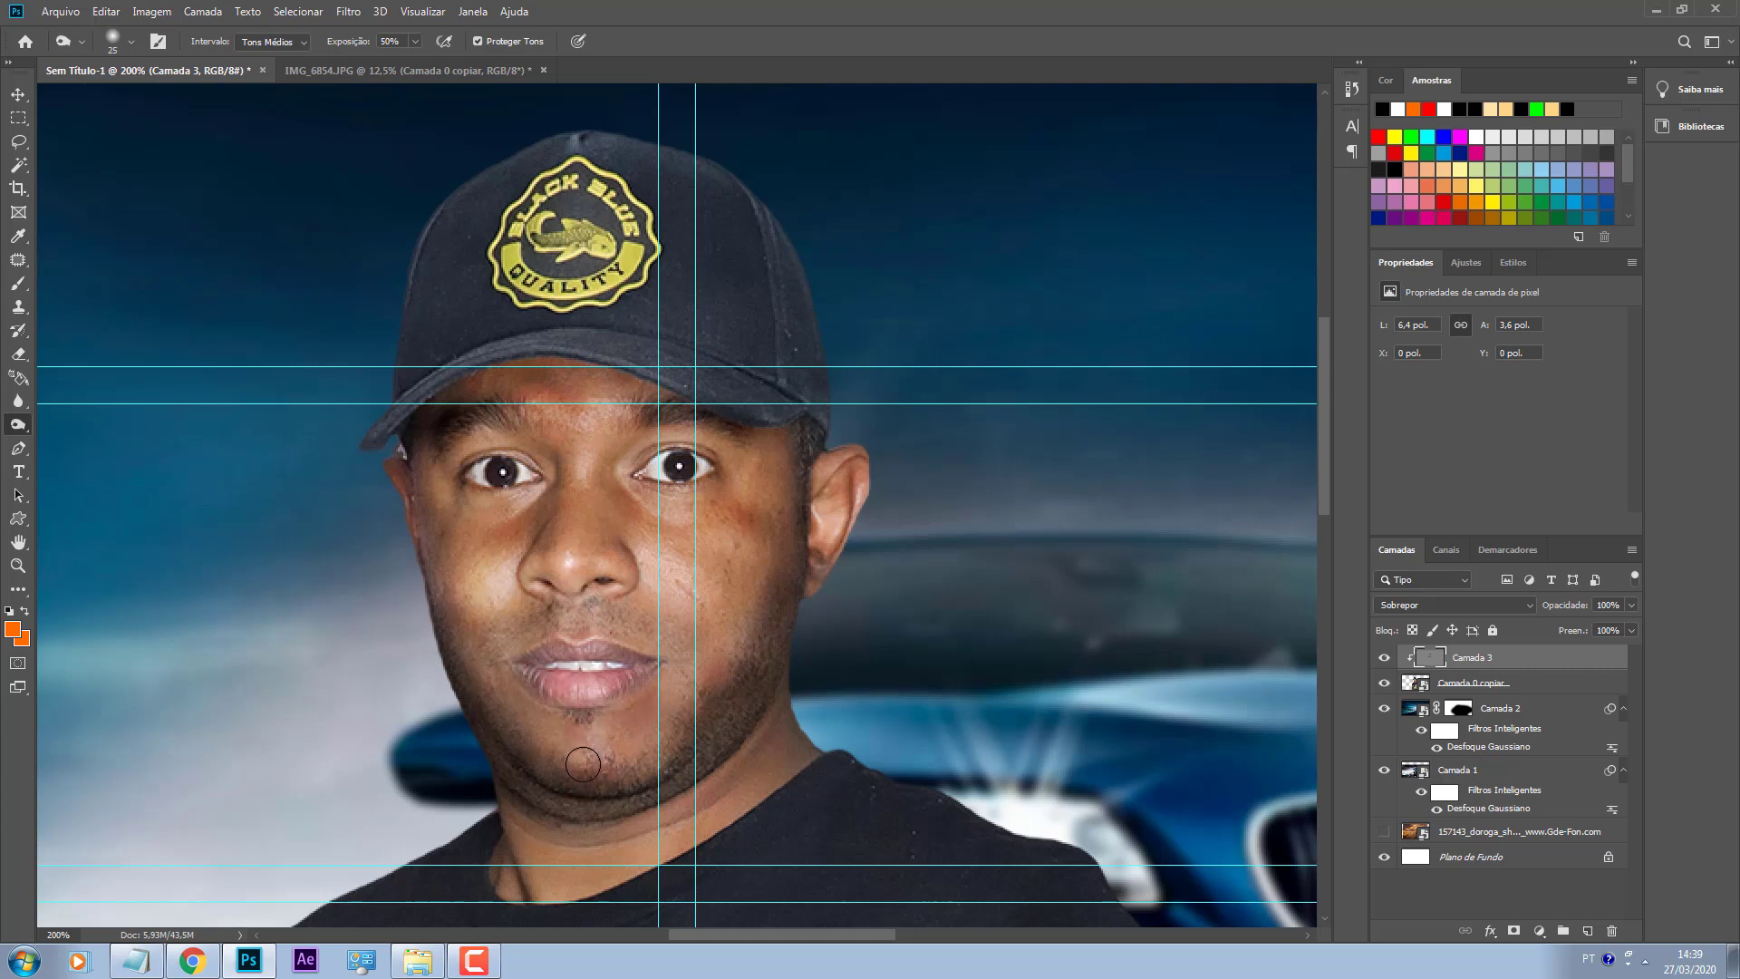
Step: Compare the man with and without the dodge-and-burn layer, both close up and in the full composition
{"action": "left_click", "coordinate": [1383, 657]}
{"action": "left_click", "coordinate": [1383, 657]}
{"action": "left_click", "coordinate": [1382, 657]}
{"action": "left_click", "coordinate": [1382, 657]}
{"action": "left_click", "coordinate": [1382, 657]}
{"action": "left_click", "coordinate": [1382, 657]}
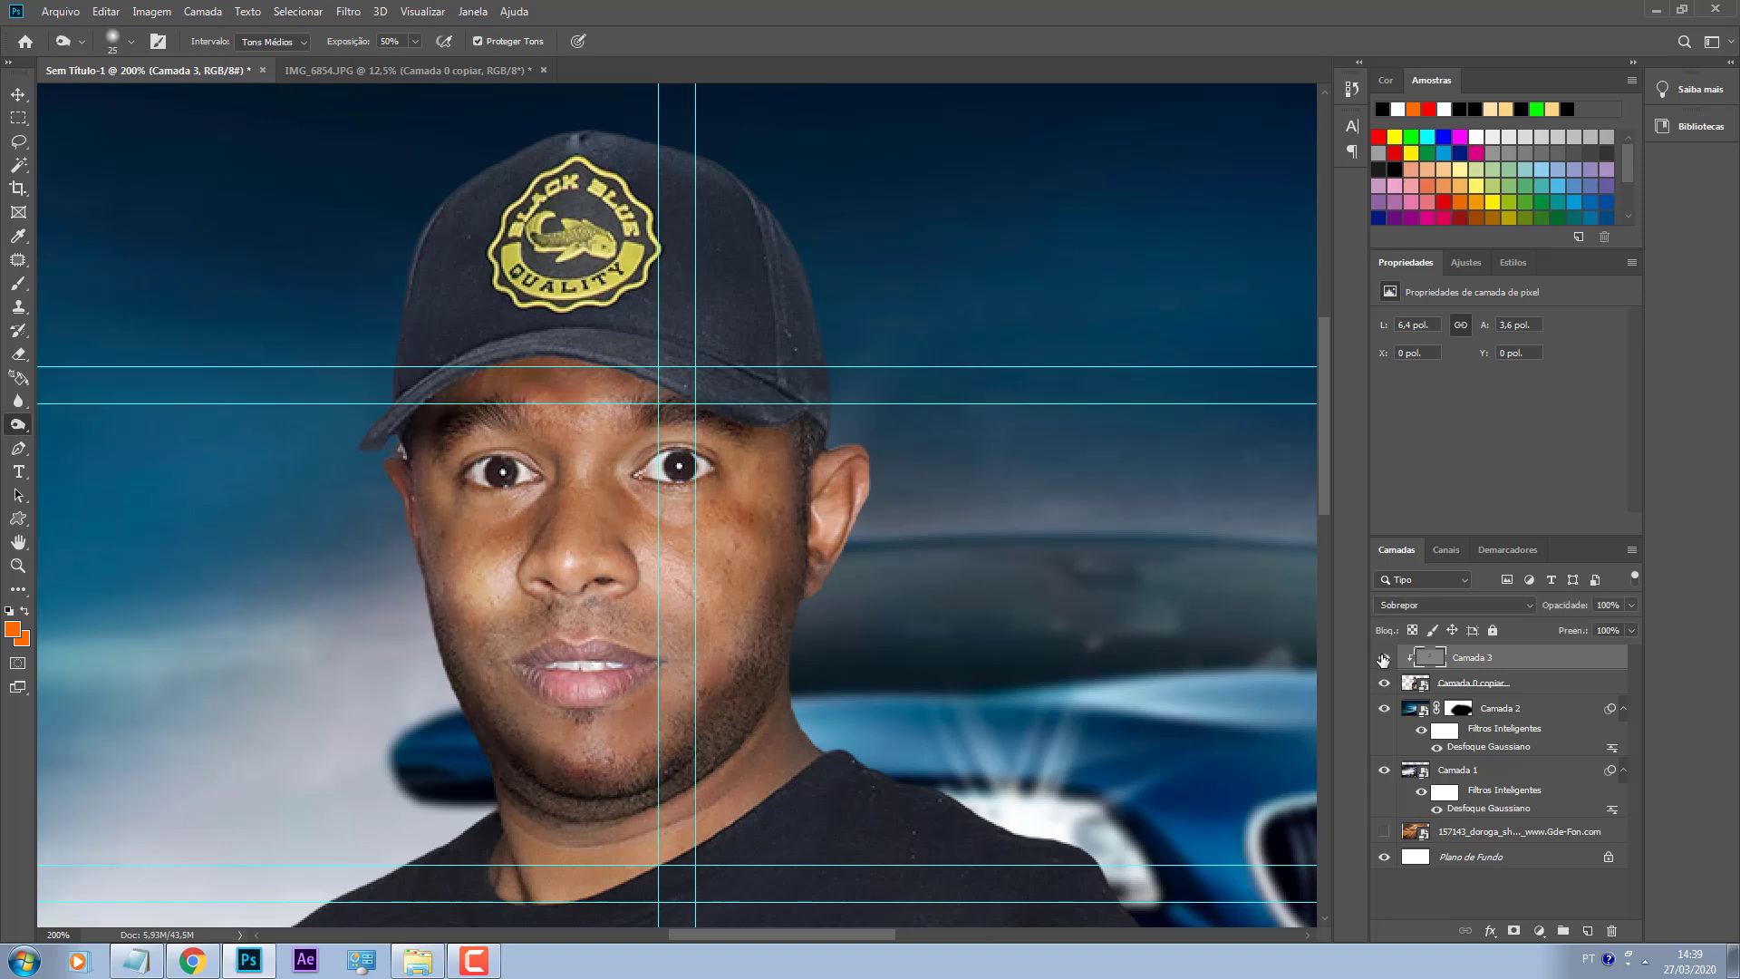
{"action": "key", "text": "ctrl+minus"}
{"action": "key", "text": "ctrl+minus"}
{"action": "key", "text": "ctrl+minus"}
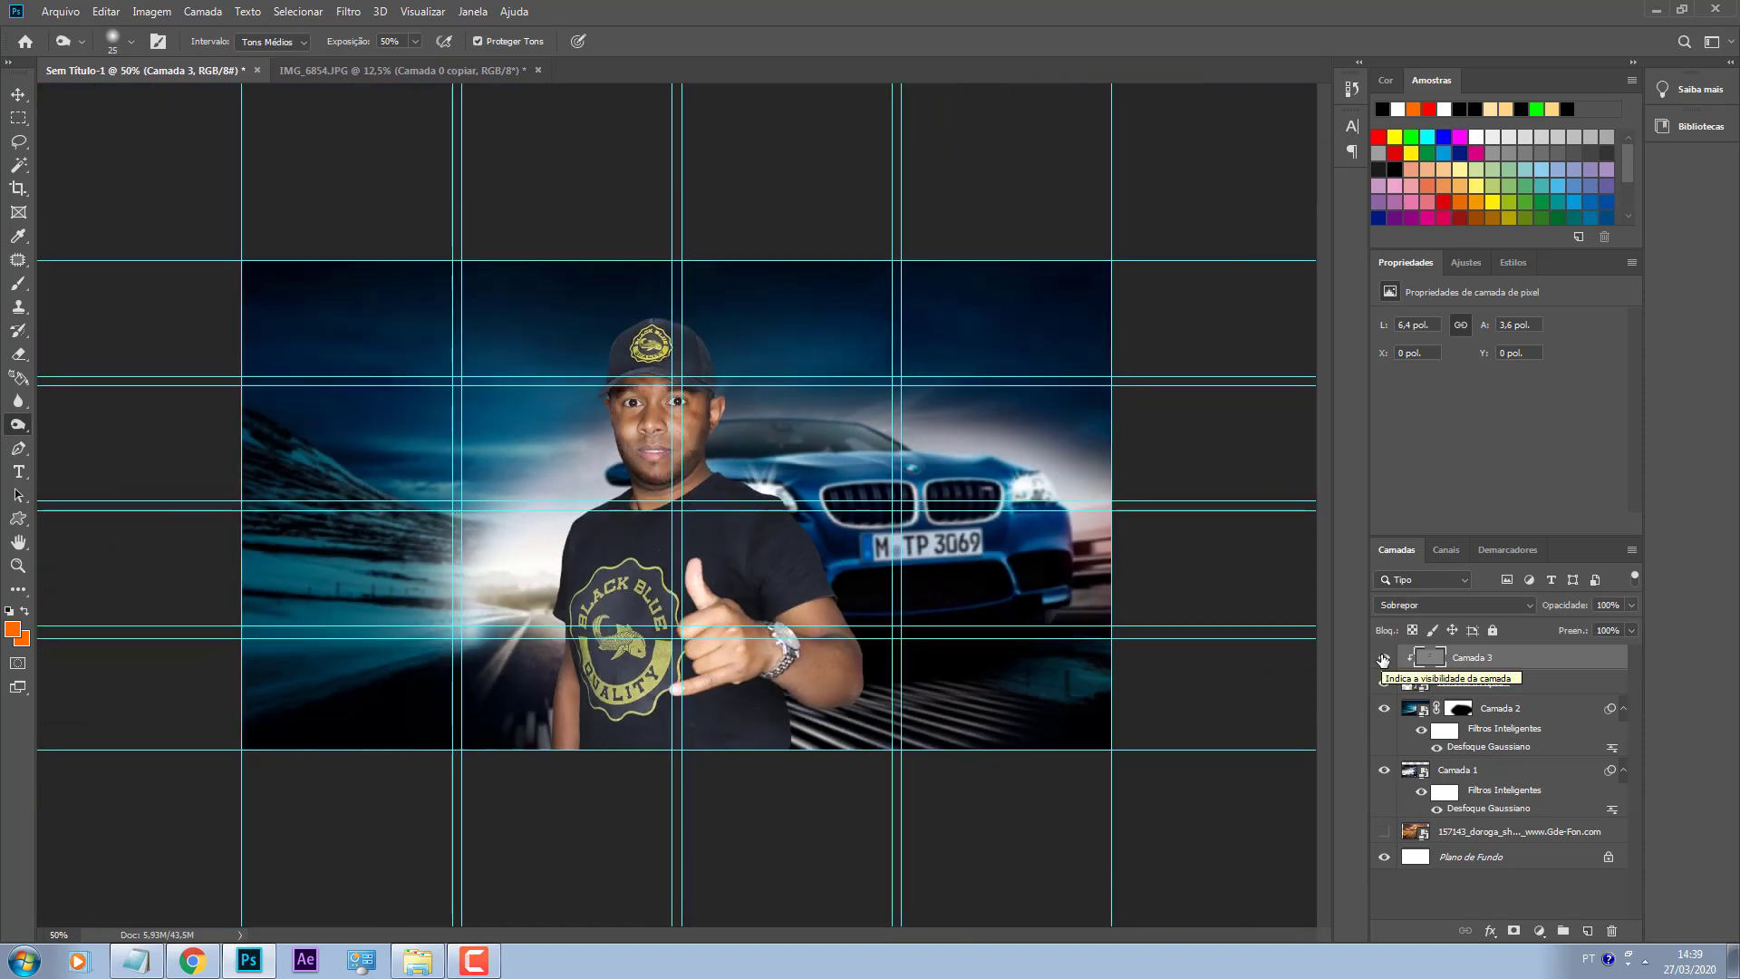
{"action": "left_click", "coordinate": [1382, 657]}
{"action": "left_click", "coordinate": [1382, 657]}
{"action": "left_click", "coordinate": [1382, 657]}
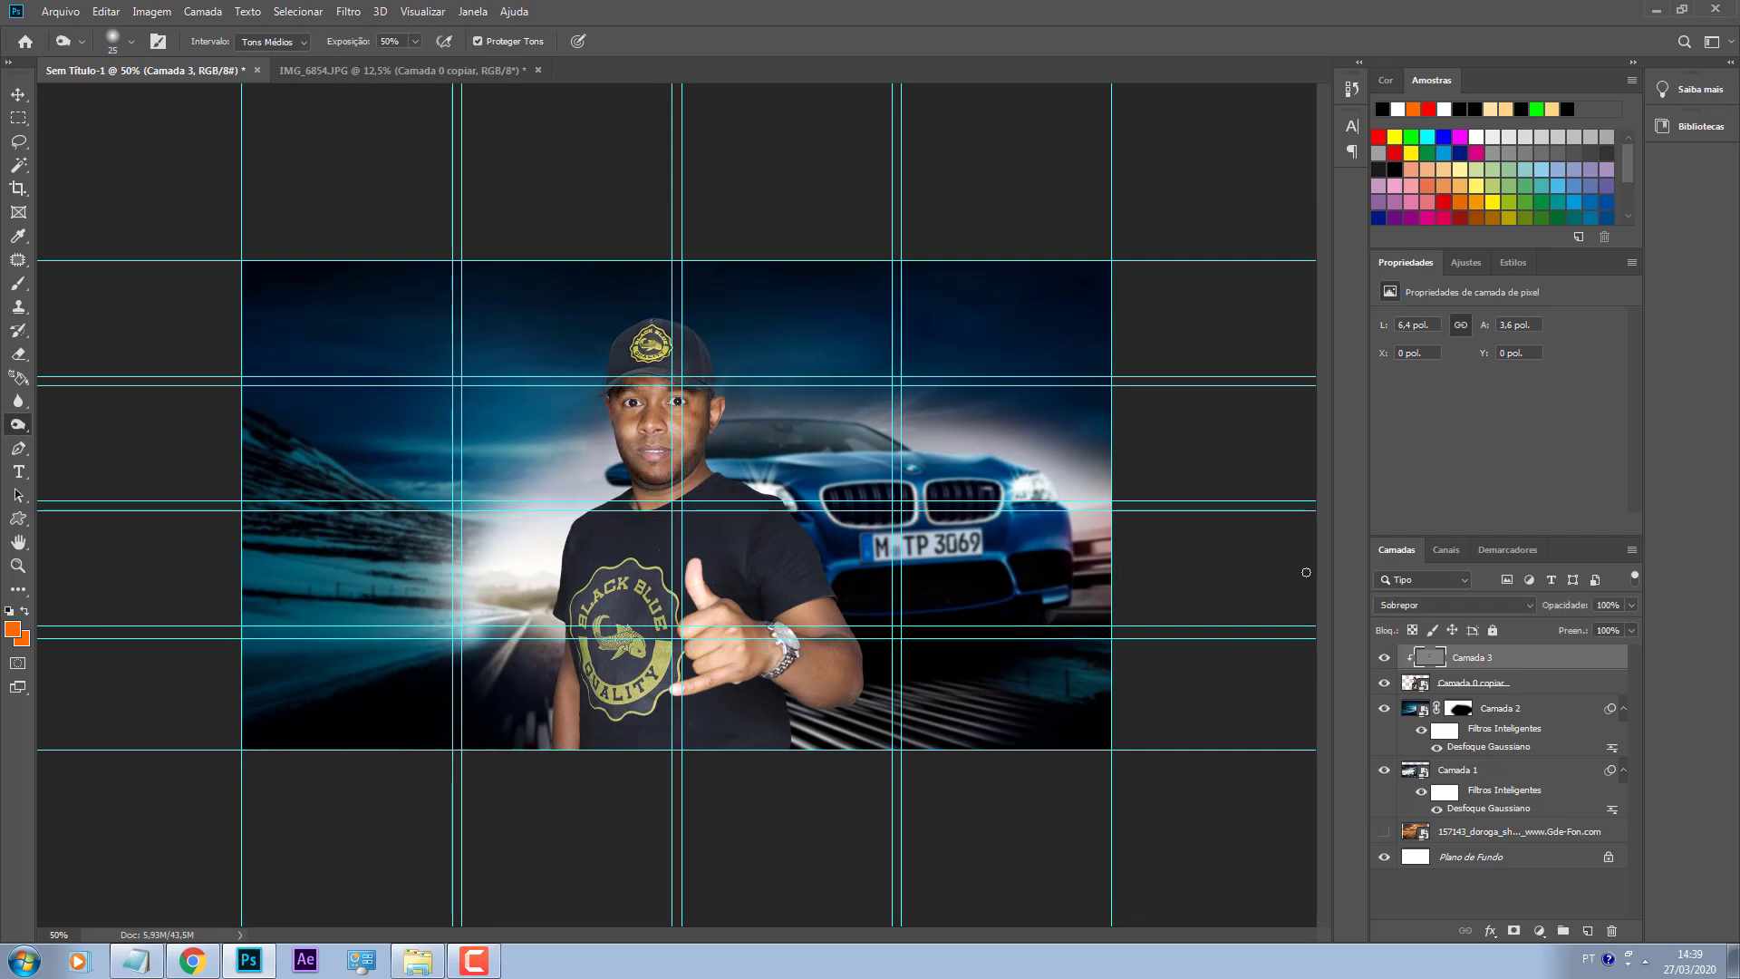
Step: Reduce the dodge-and-burn layer's opacity to 38% and compare the man with and without it
{"action": "left_click", "coordinate": [1632, 604]}
{"action": "left_click_drag", "start_coordinate": [1631, 624], "coordinate": [1578, 627]}
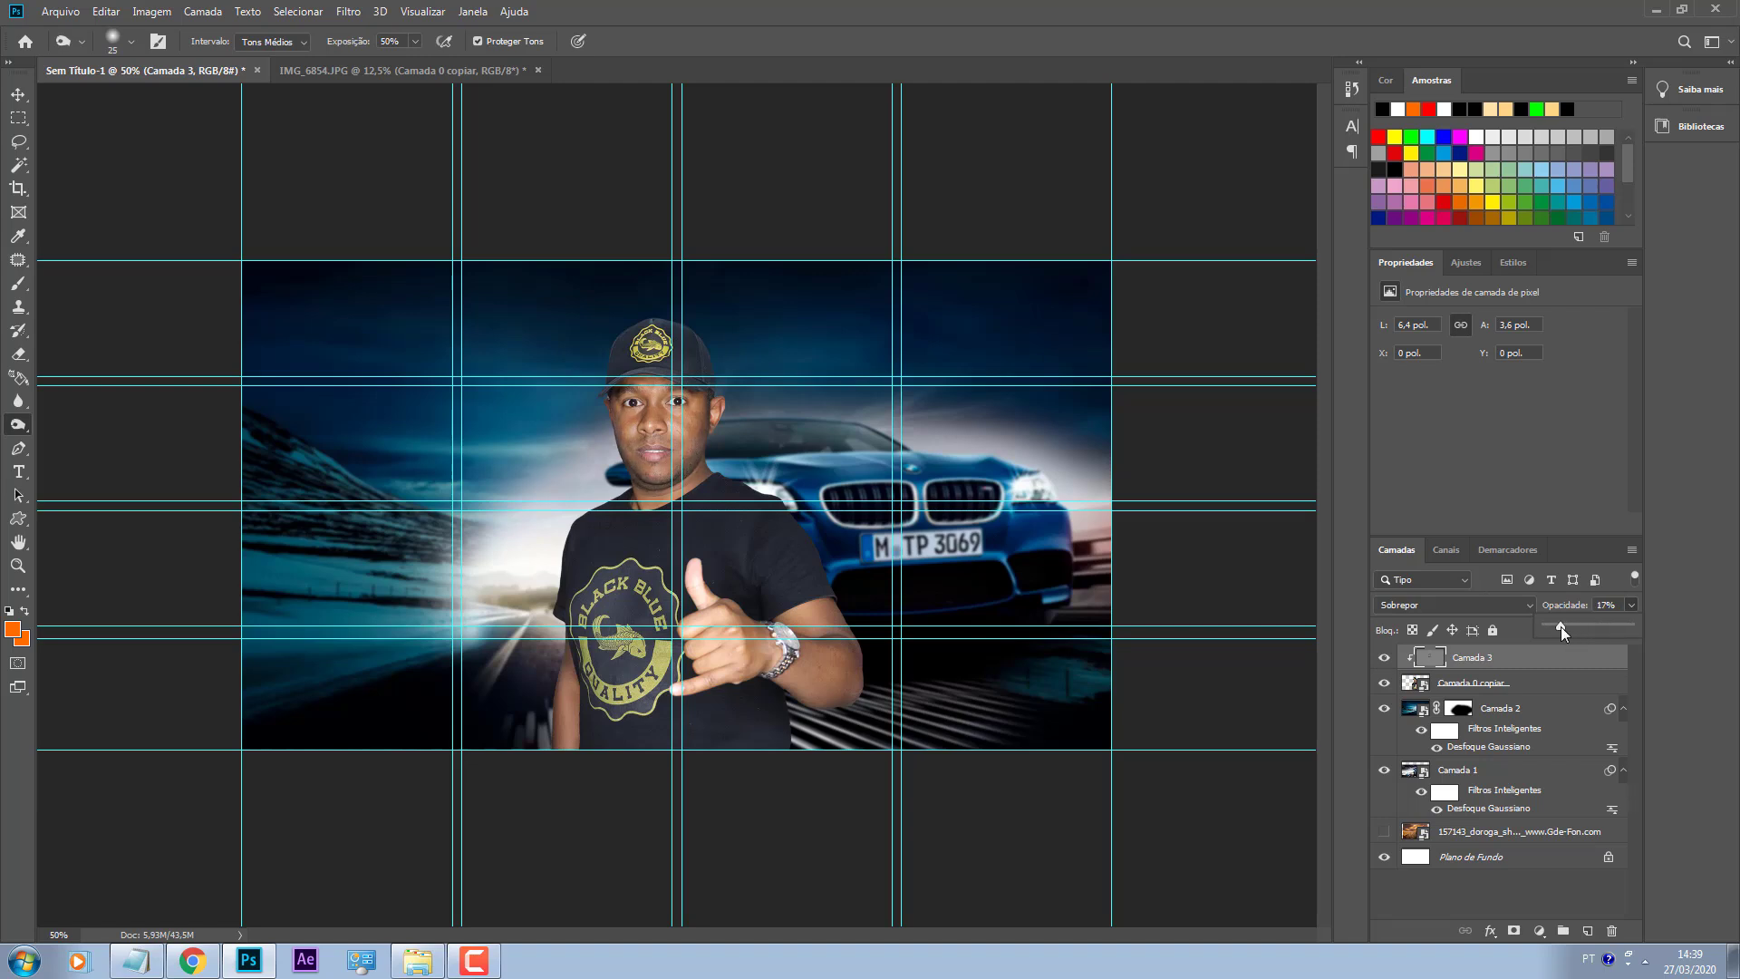
{"action": "left_click_drag", "start_coordinate": [1577, 625], "coordinate": [1580, 626]}
{"action": "left_click", "coordinate": [1386, 657]}
{"action": "left_click", "coordinate": [1386, 657]}
{"action": "left_click", "coordinate": [1385, 657]}
{"action": "left_click", "coordinate": [1386, 657]}
Step: Group the dodge-and-burn layer with the cut-out man's layer and check the group's visibility
{"action": "key", "text": "v"}
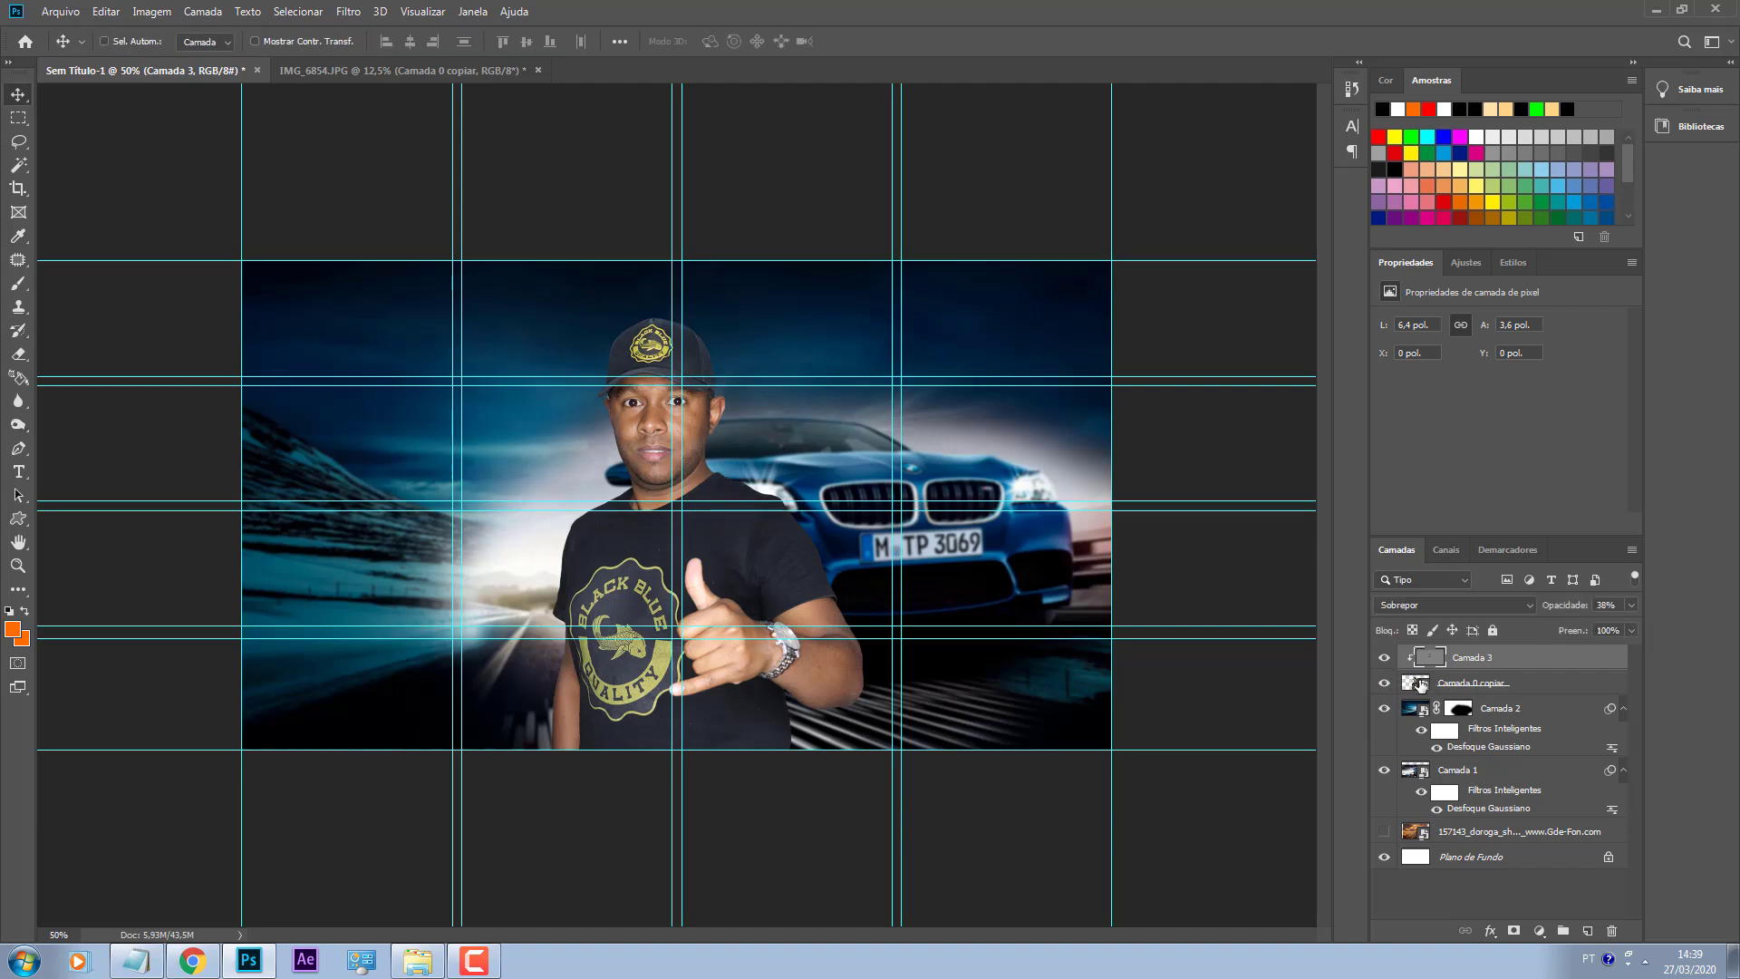
{"action": "left_click", "coordinate": [1530, 685], "text": "shift"}
{"action": "key", "text": "ctrl+g"}
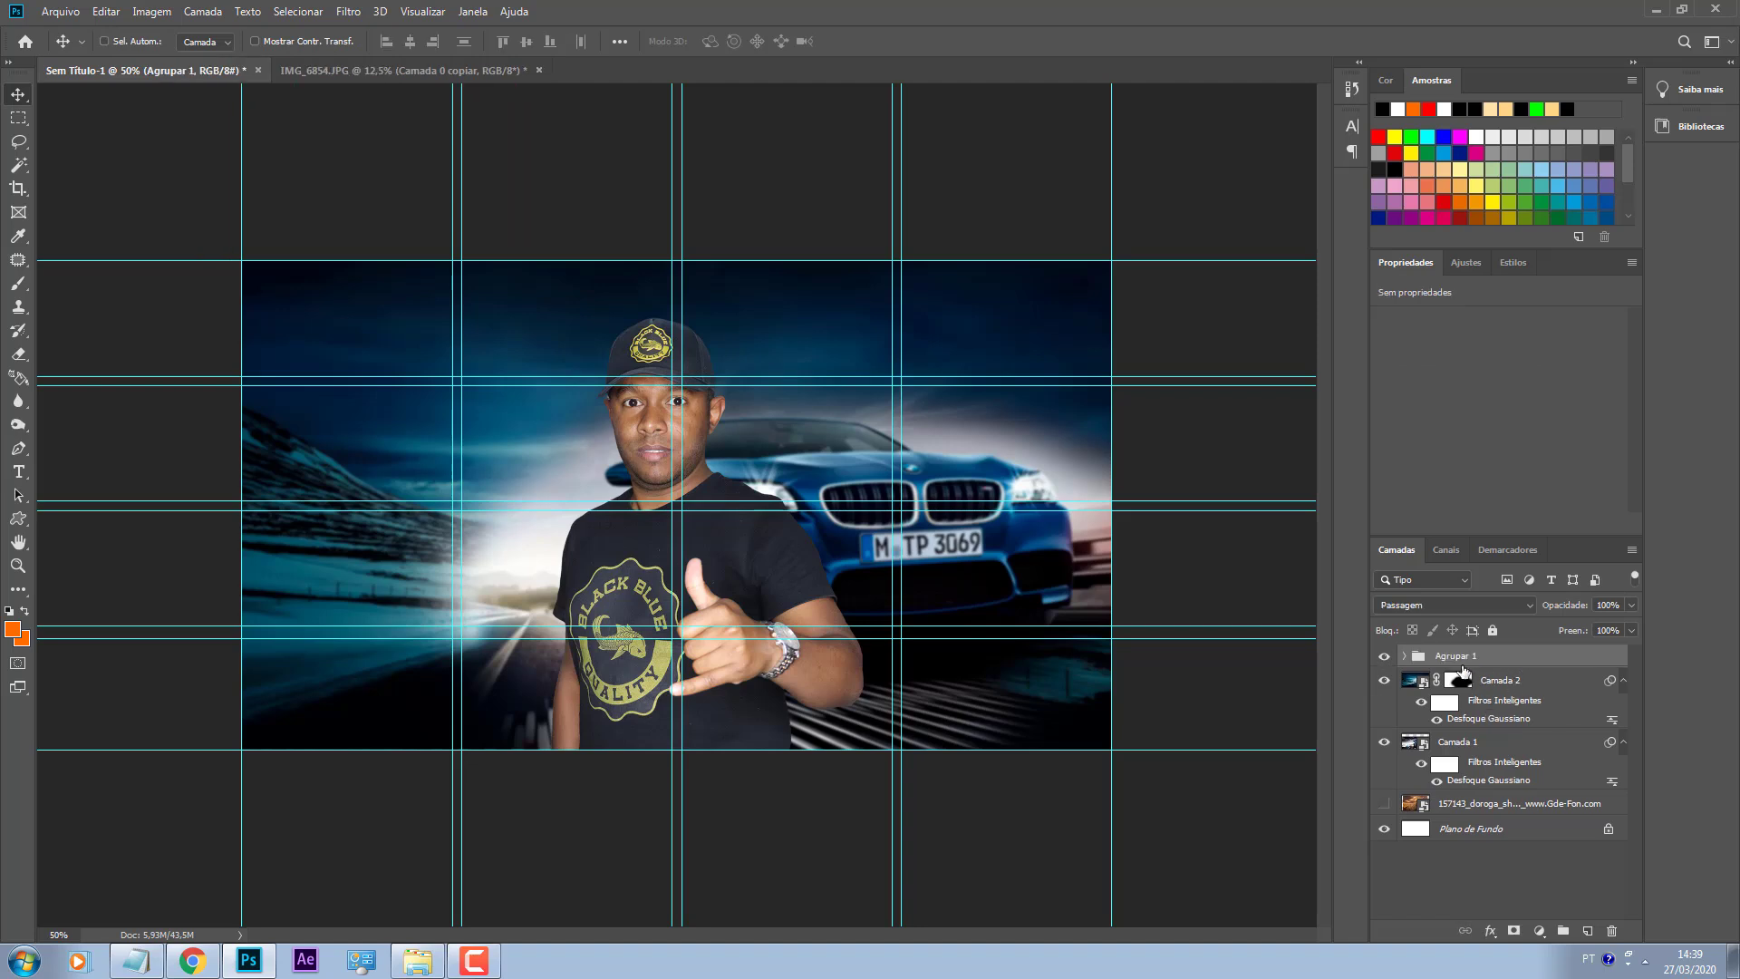
{"action": "left_click", "coordinate": [1384, 659]}
{"action": "left_click", "coordinate": [1386, 659]}
Step: Try to convert the man's layer group into a smart object
{"action": "right_click", "coordinate": [1469, 669]}
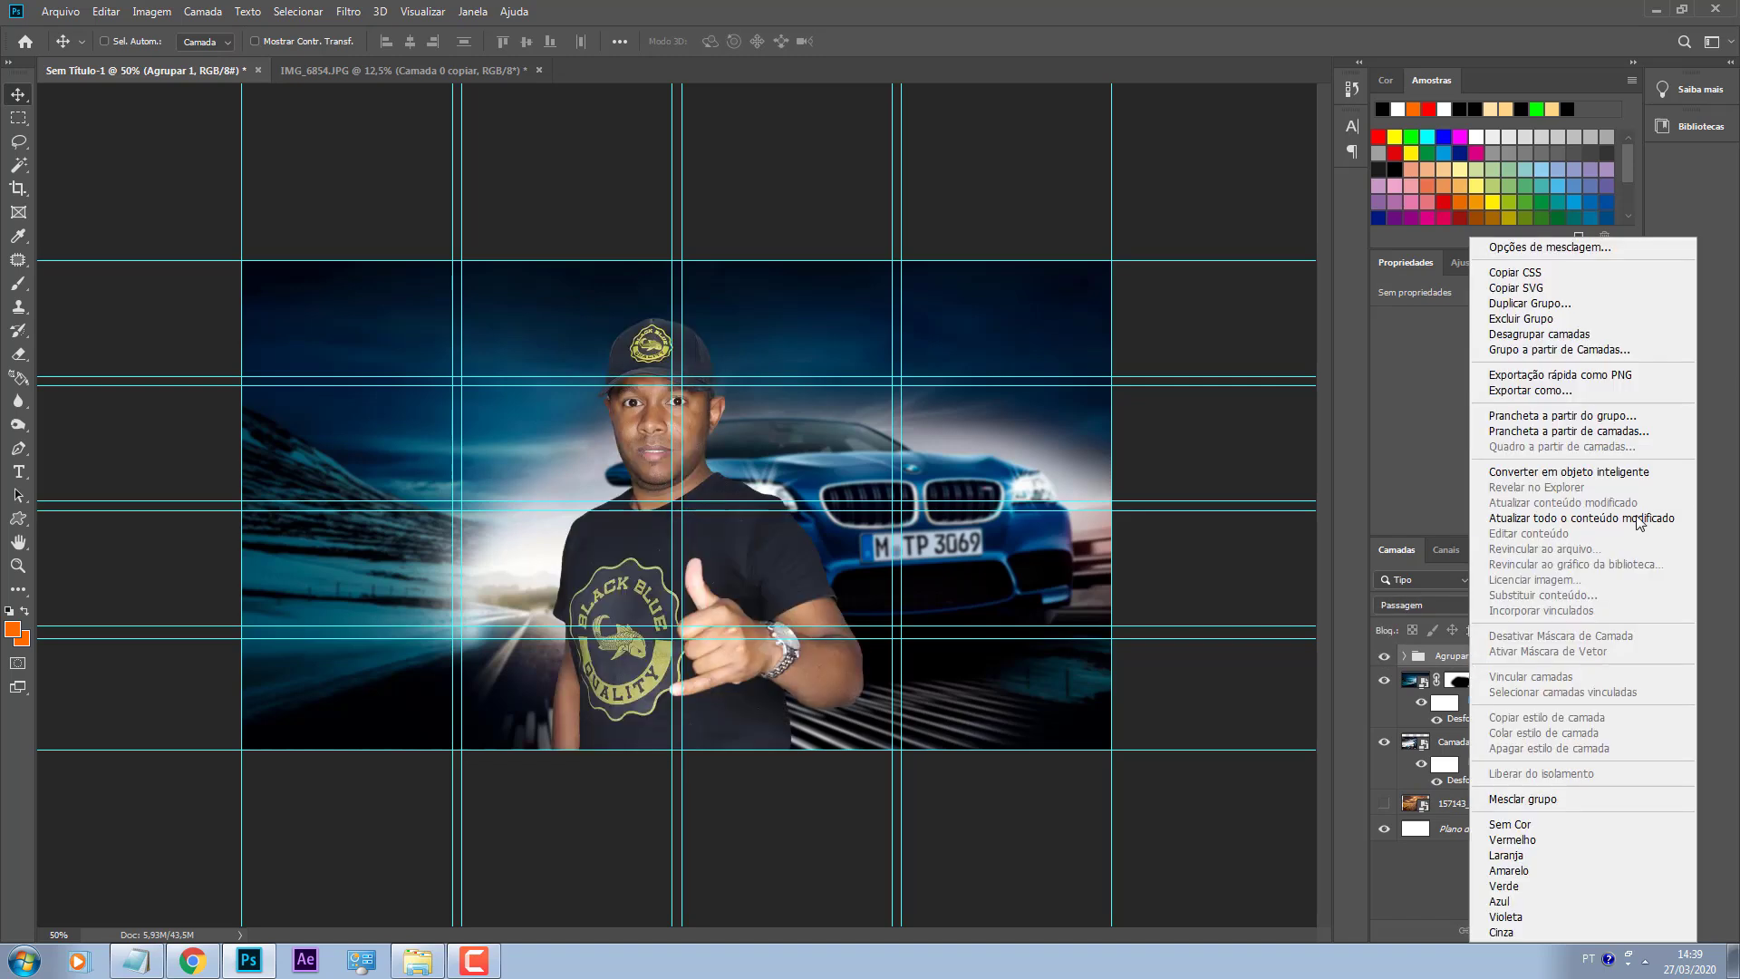
{"action": "left_click", "coordinate": [1568, 473]}
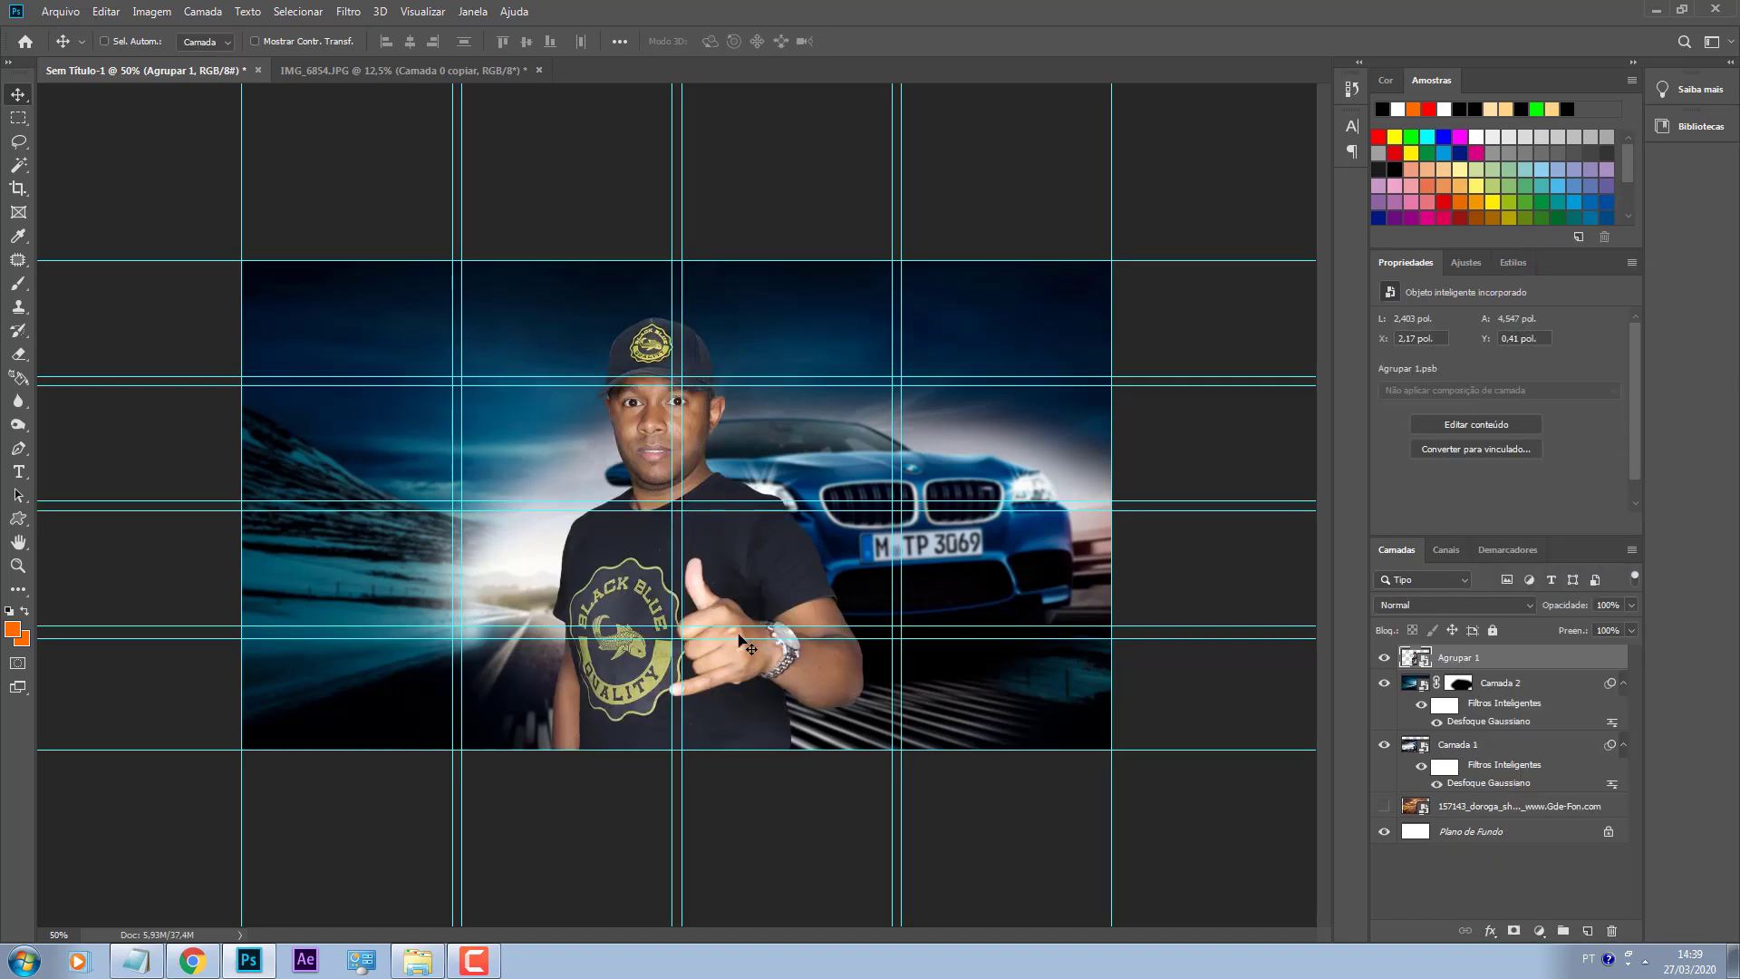
{"action": "key", "text": "ctrl+z"}
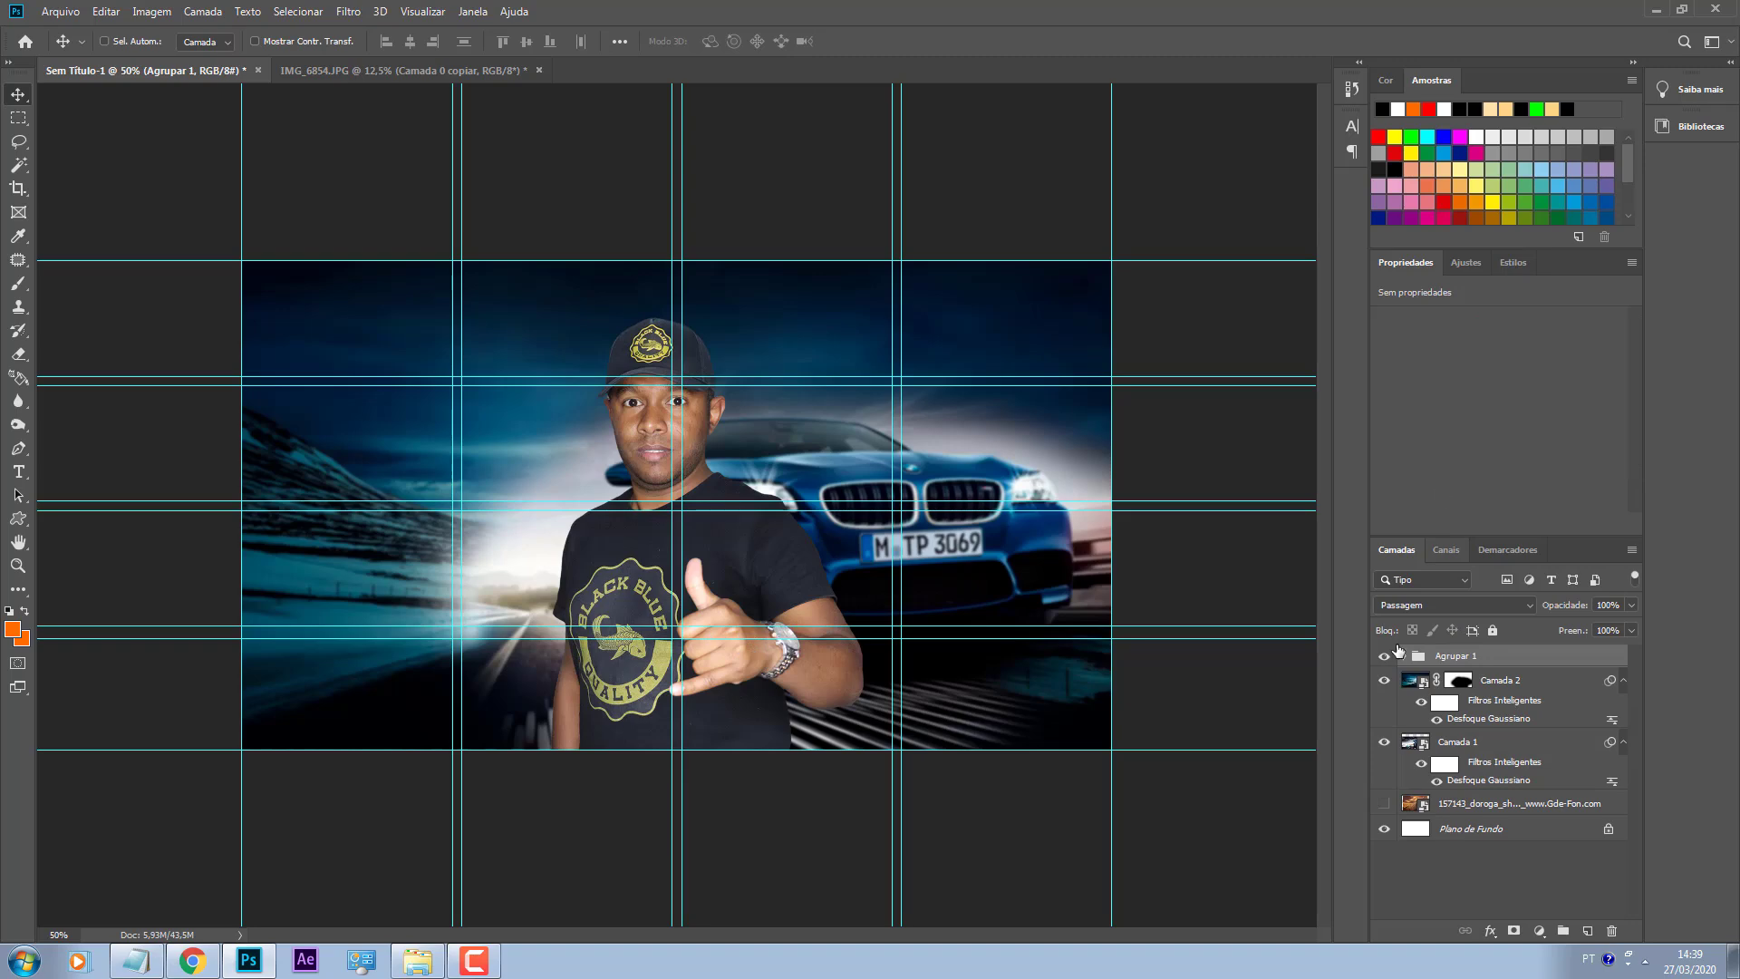
Step: Expand the man's layer group and raise the dodge-and-burn layer's opacity to 59%
{"action": "left_click", "coordinate": [1402, 656]}
{"action": "left_click", "coordinate": [1490, 681]}
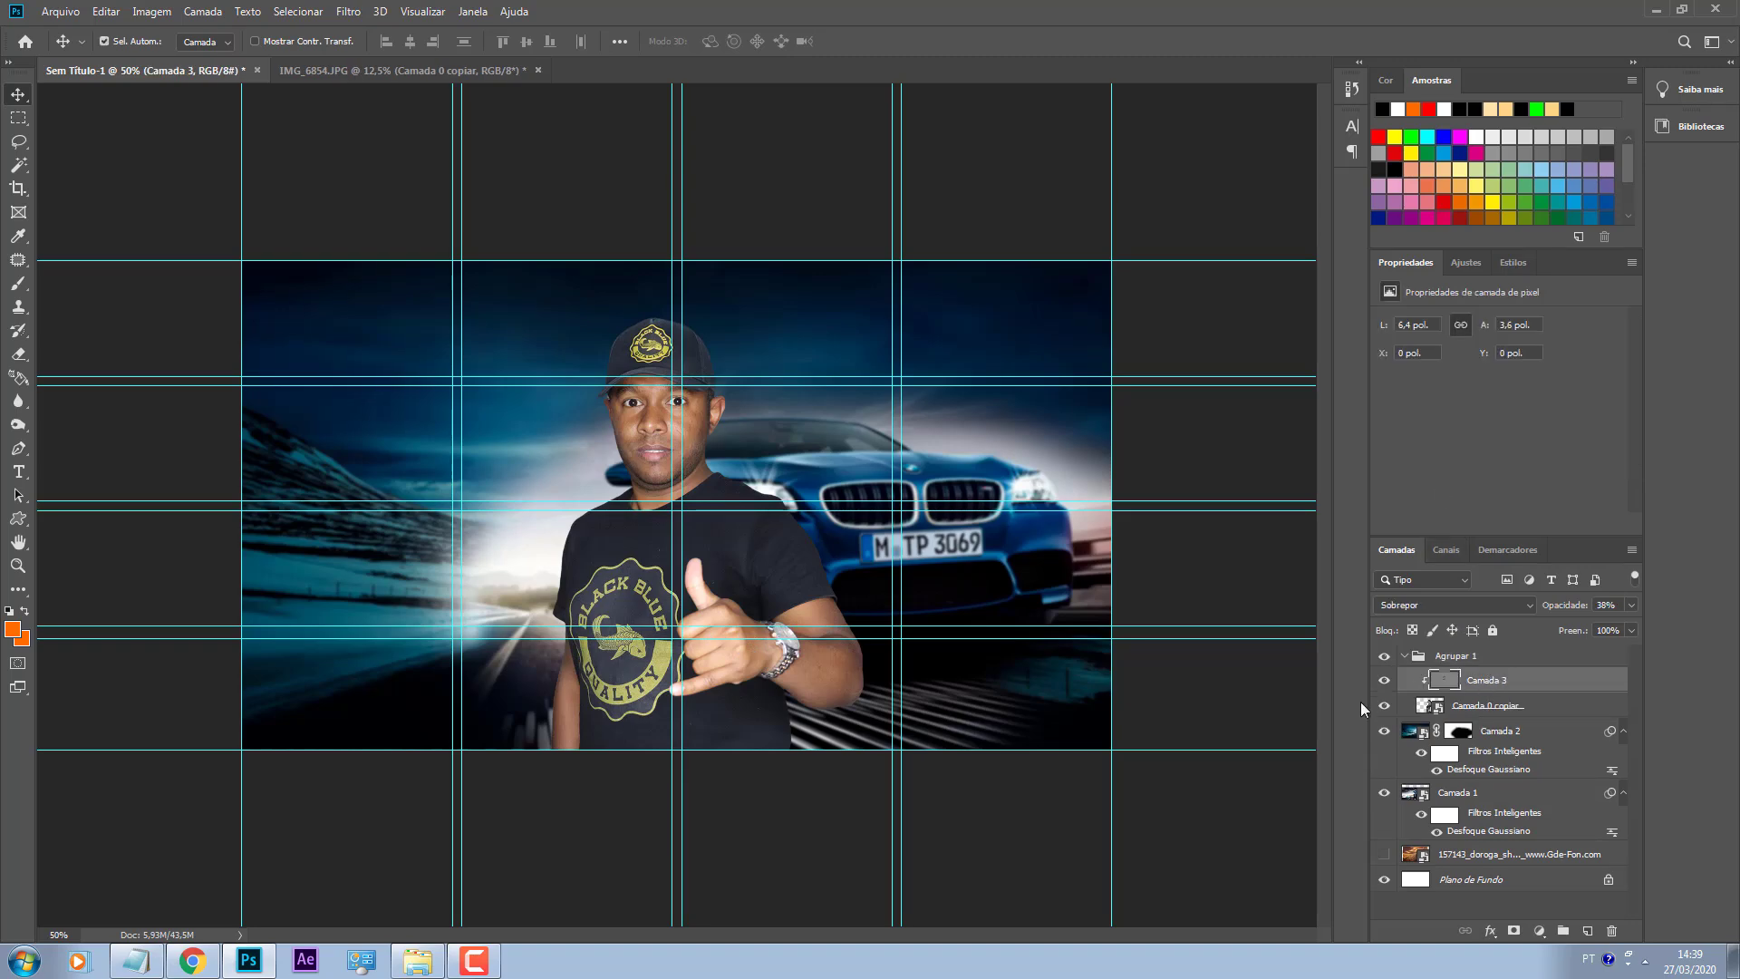
{"action": "key", "text": "ctrl+plus"}
{"action": "key", "text": "ctrl+plus"}
{"action": "key", "text": "ctrl+plus"}
{"action": "scroll", "coordinate": [909, 545], "scroll_direction": "down", "scroll_amount": 4}
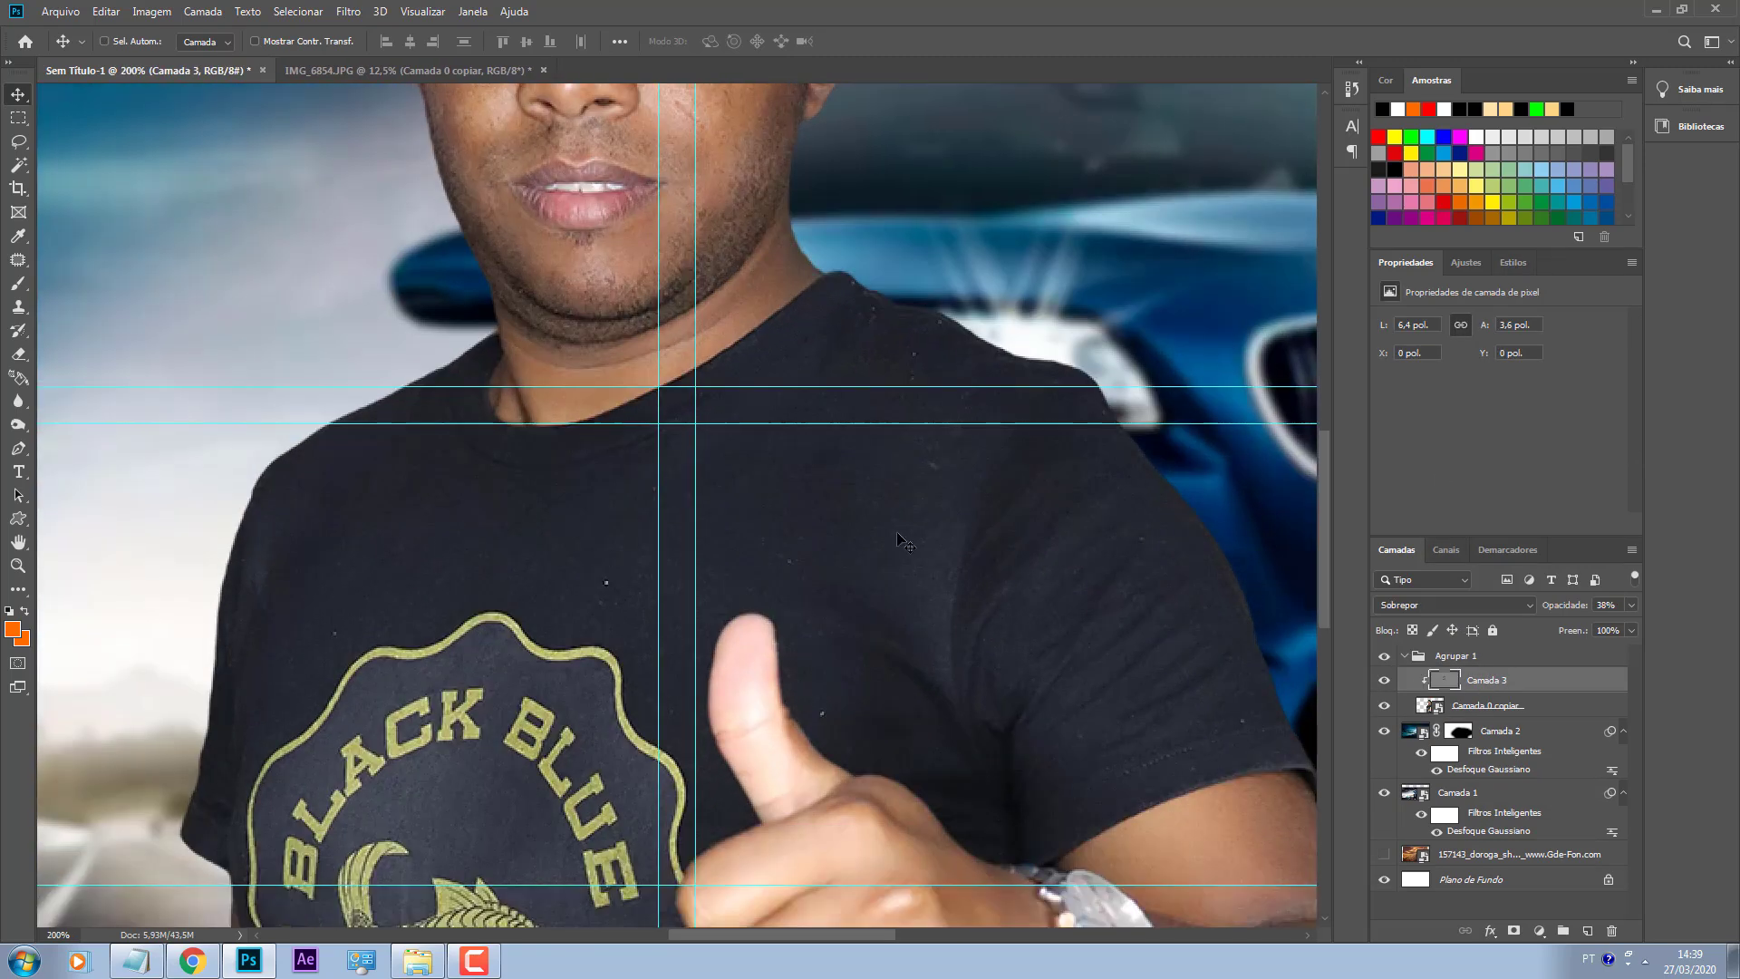
{"action": "scroll", "coordinate": [775, 269], "scroll_direction": "down", "scroll_amount": 1}
{"action": "left_click_drag", "start_coordinate": [18, 424], "coordinate": [101, 444]}
{"action": "left_click", "coordinate": [101, 444]}
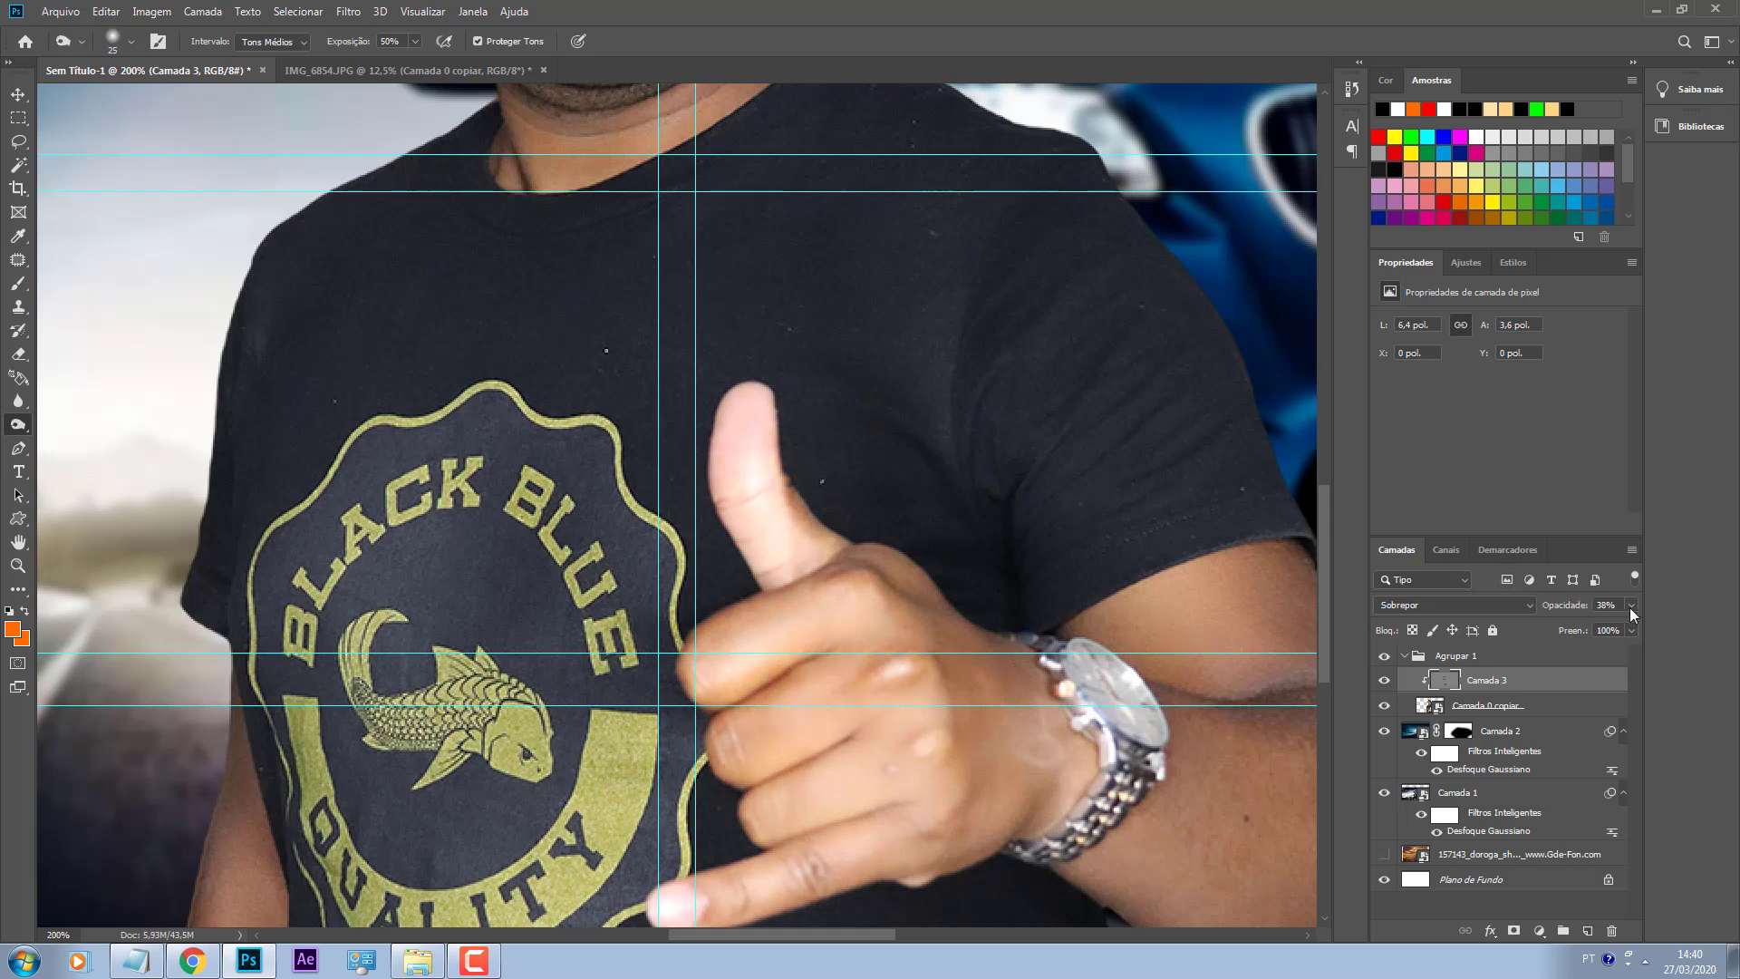
{"action": "left_click_drag", "start_coordinate": [1585, 628], "coordinate": [1593, 627]}
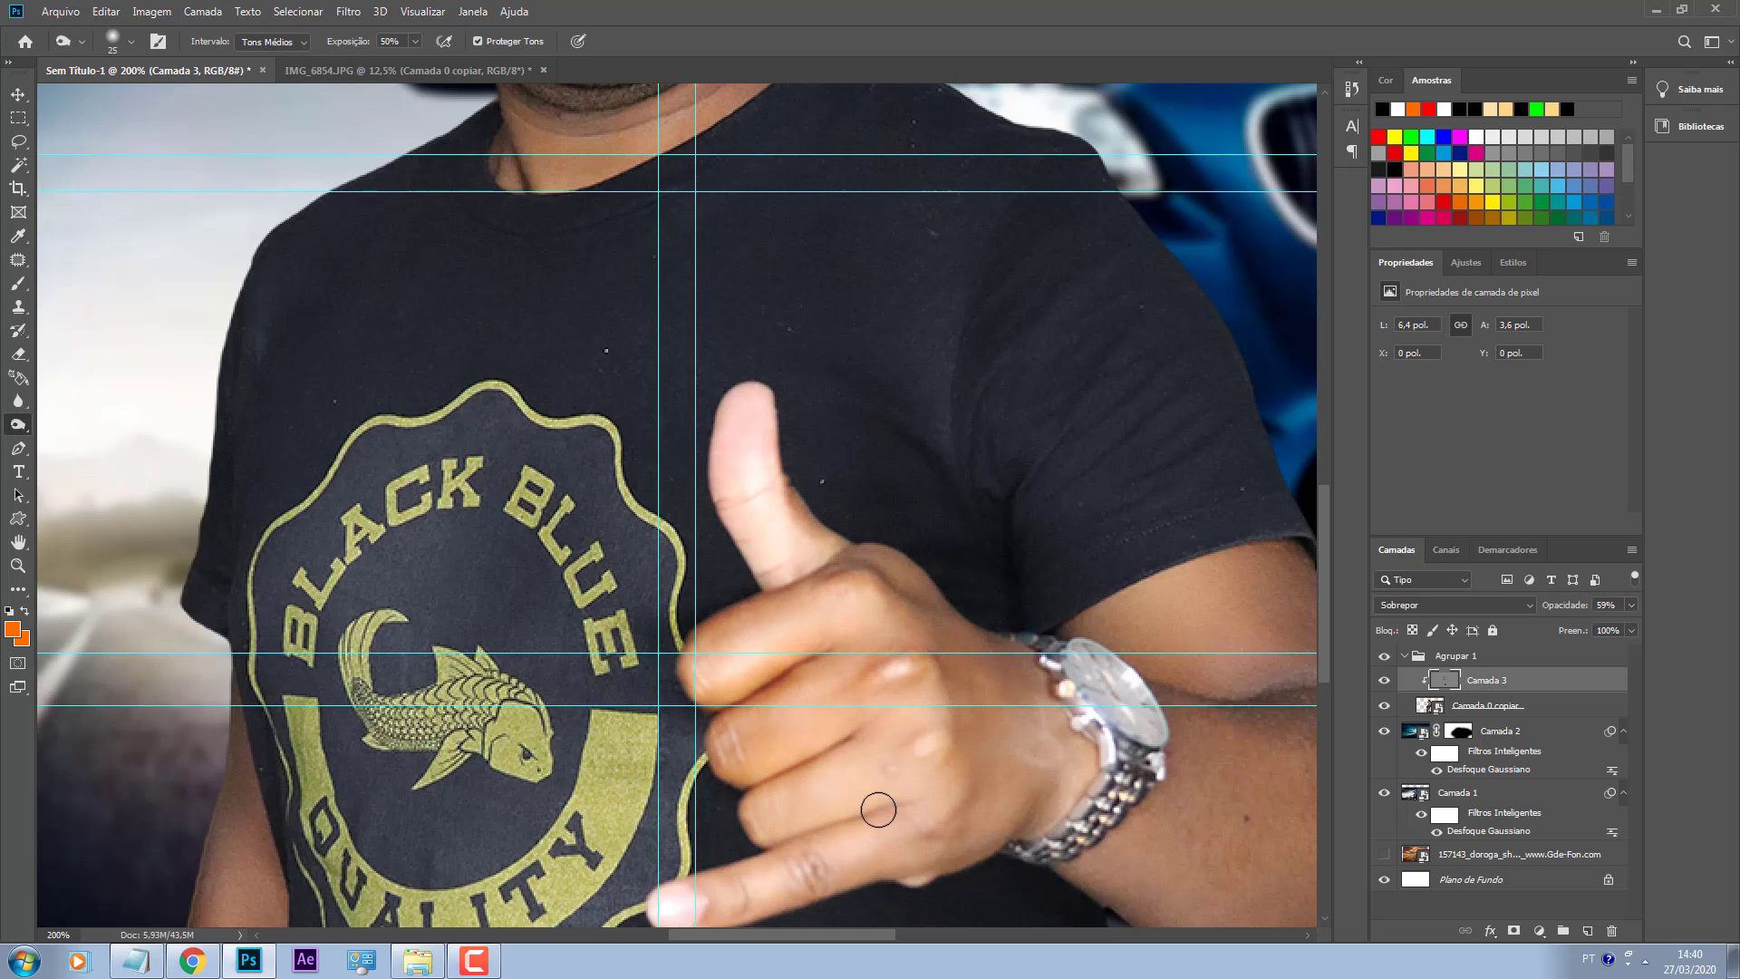
Step: Examine the shading on the man's hand and shirt, and compare the composition with and without the dodge-and-burn layer
{"action": "scroll", "coordinate": [708, 806], "scroll_direction": "down", "scroll_amount": 2}
{"action": "scroll", "coordinate": [708, 805], "scroll_direction": "down", "scroll_amount": 1}
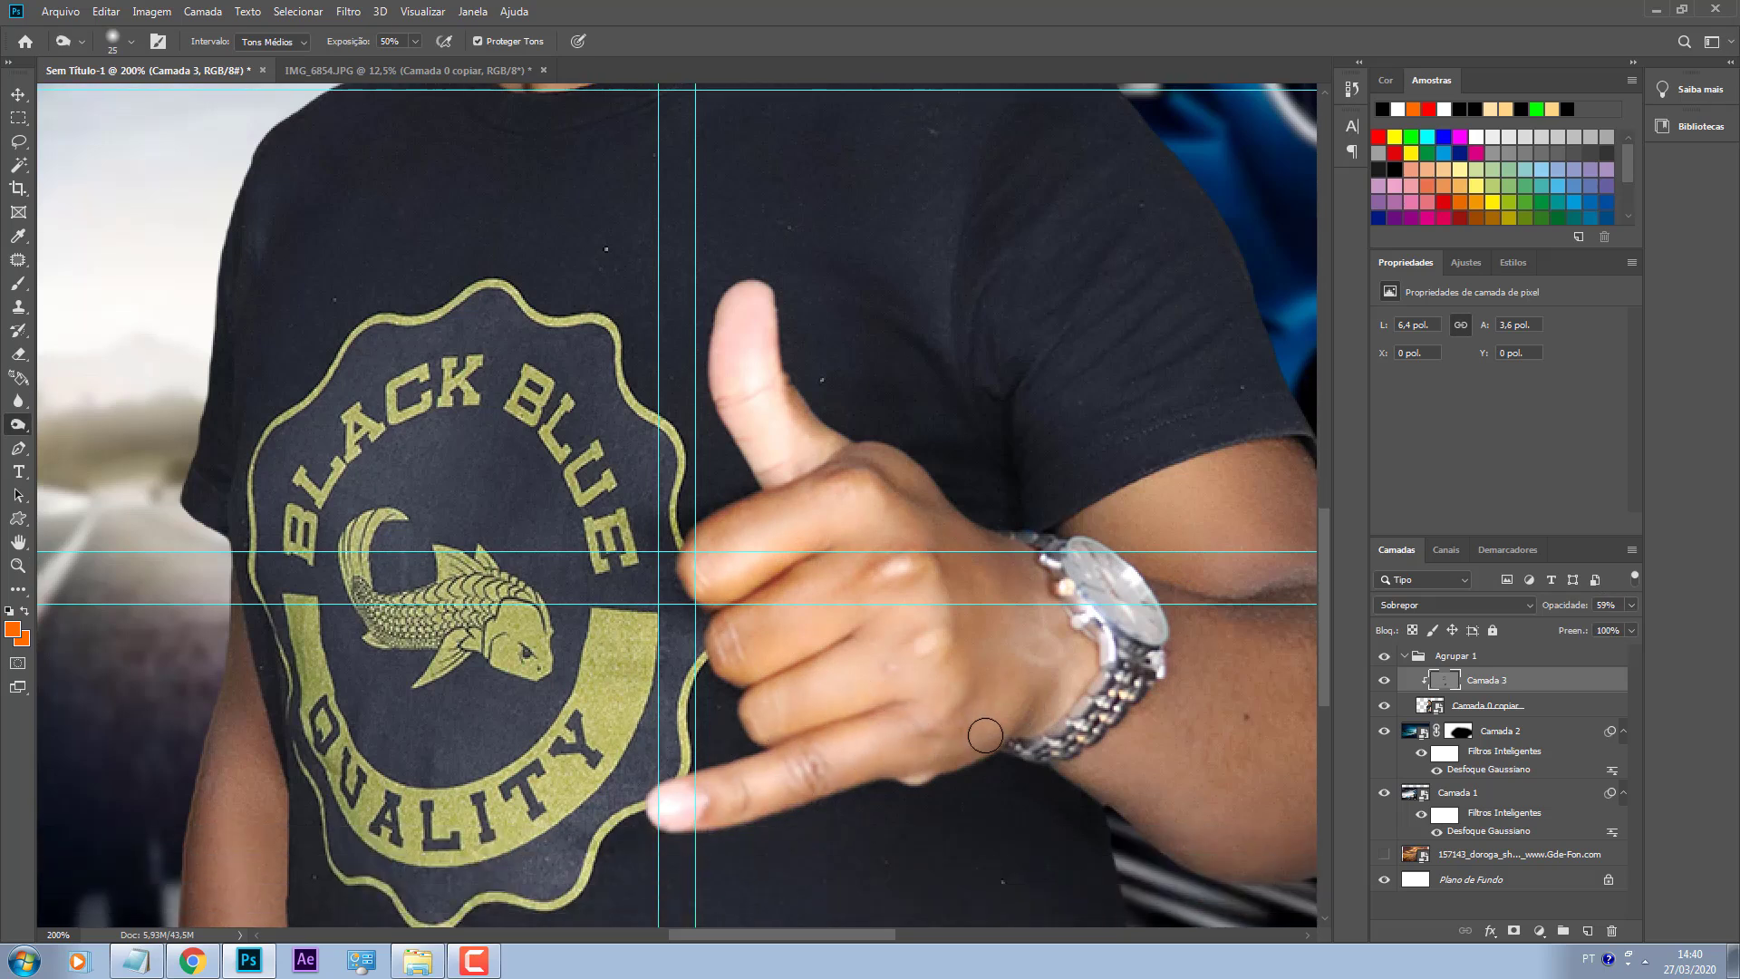
{"action": "scroll", "coordinate": [882, 588], "scroll_direction": "up", "scroll_amount": 2}
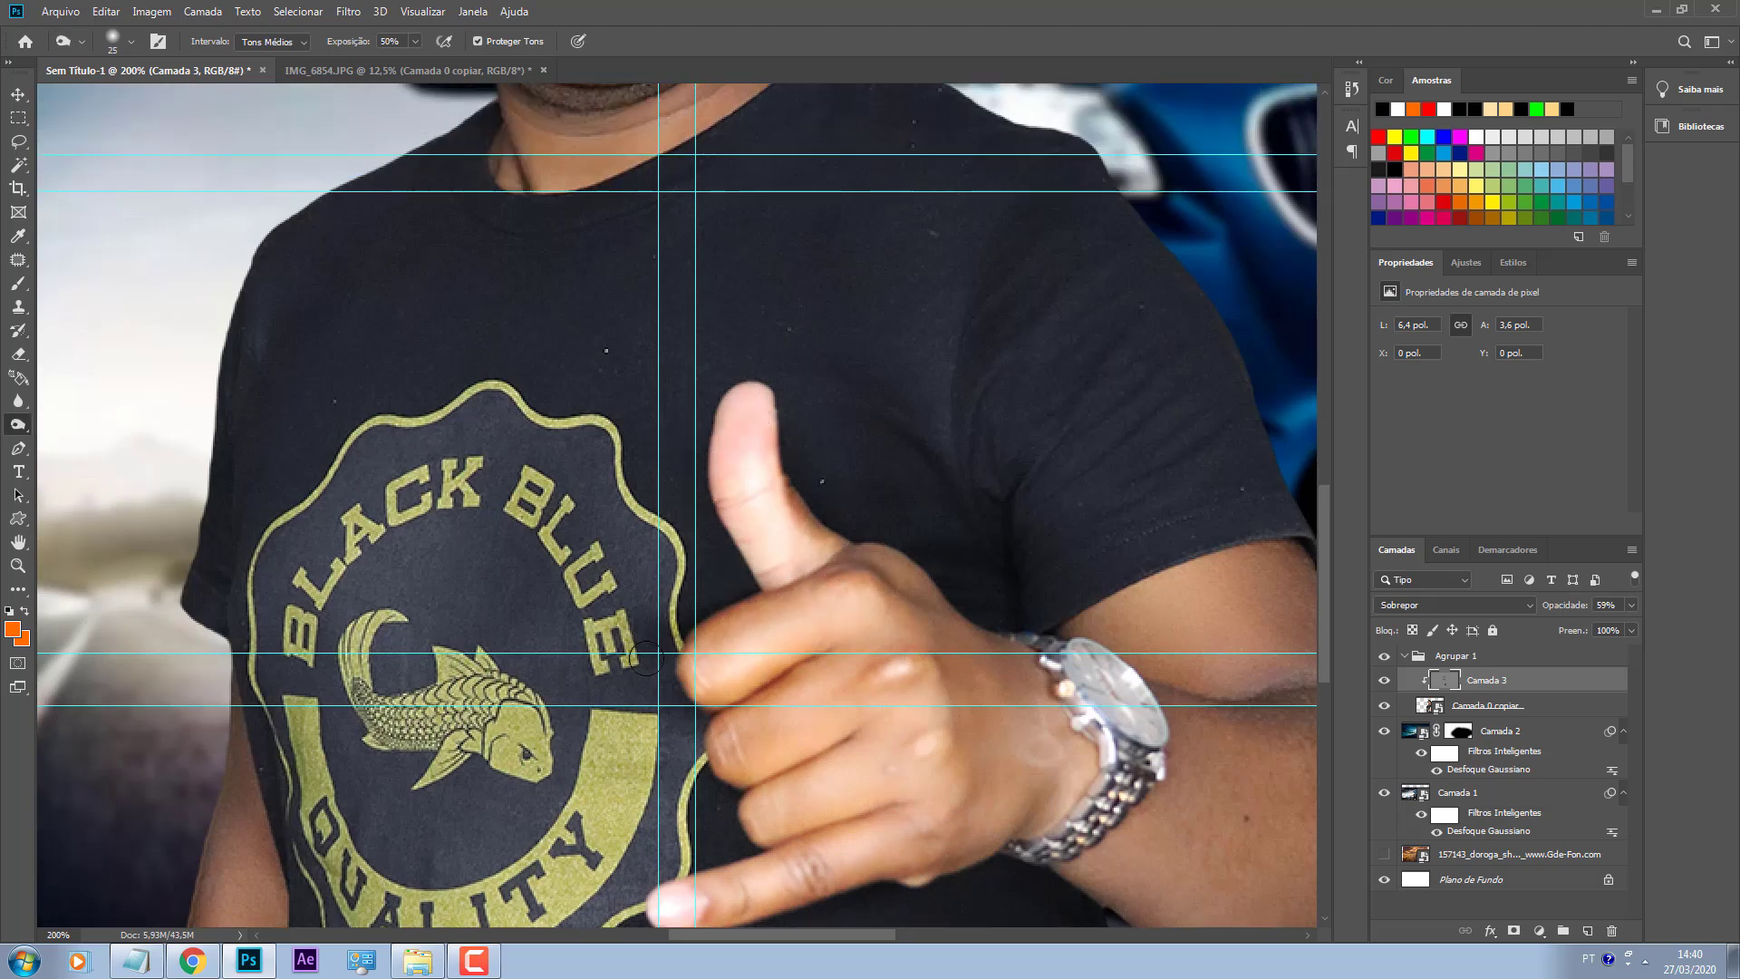
{"action": "scroll", "coordinate": [907, 589], "scroll_direction": "down", "scroll_amount": 3}
{"action": "scroll", "coordinate": [918, 597], "scroll_direction": "down", "scroll_amount": 2}
{"action": "scroll", "coordinate": [918, 596], "scroll_direction": "down", "scroll_amount": 3}
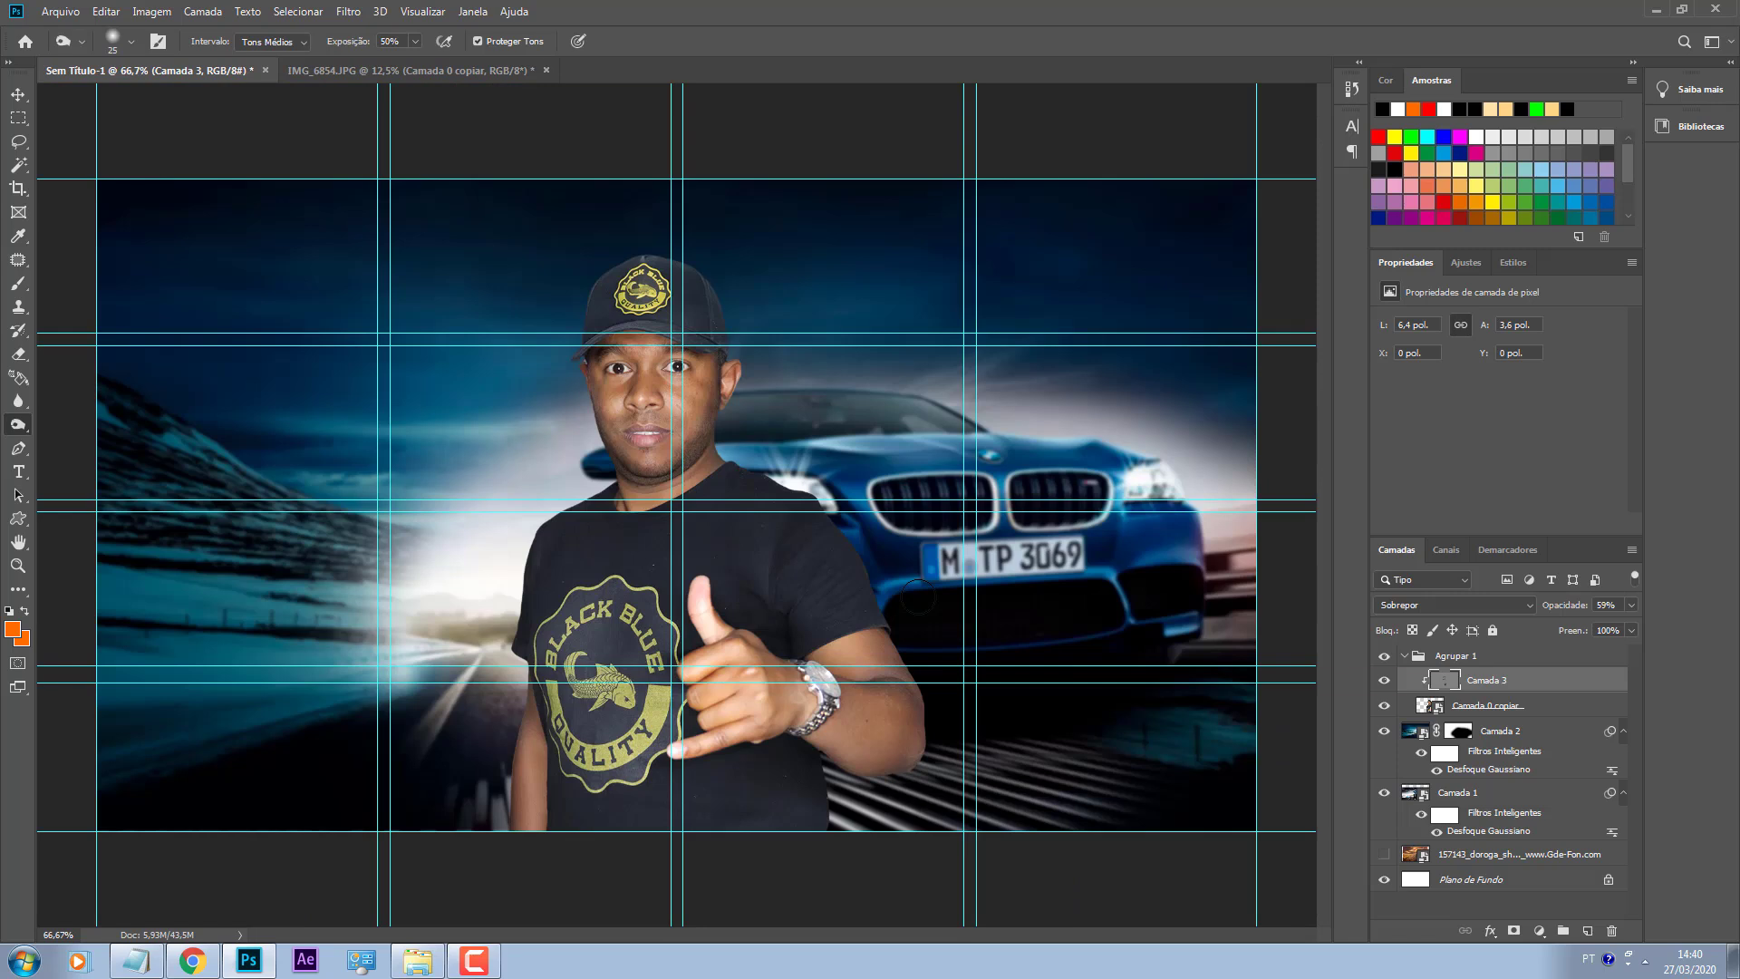
{"action": "left_click", "coordinate": [1384, 679]}
{"action": "left_click", "coordinate": [1384, 680]}
{"action": "key", "text": "v"}
{"action": "scroll", "coordinate": [1086, 684], "scroll_direction": "down", "scroll_amount": 2}
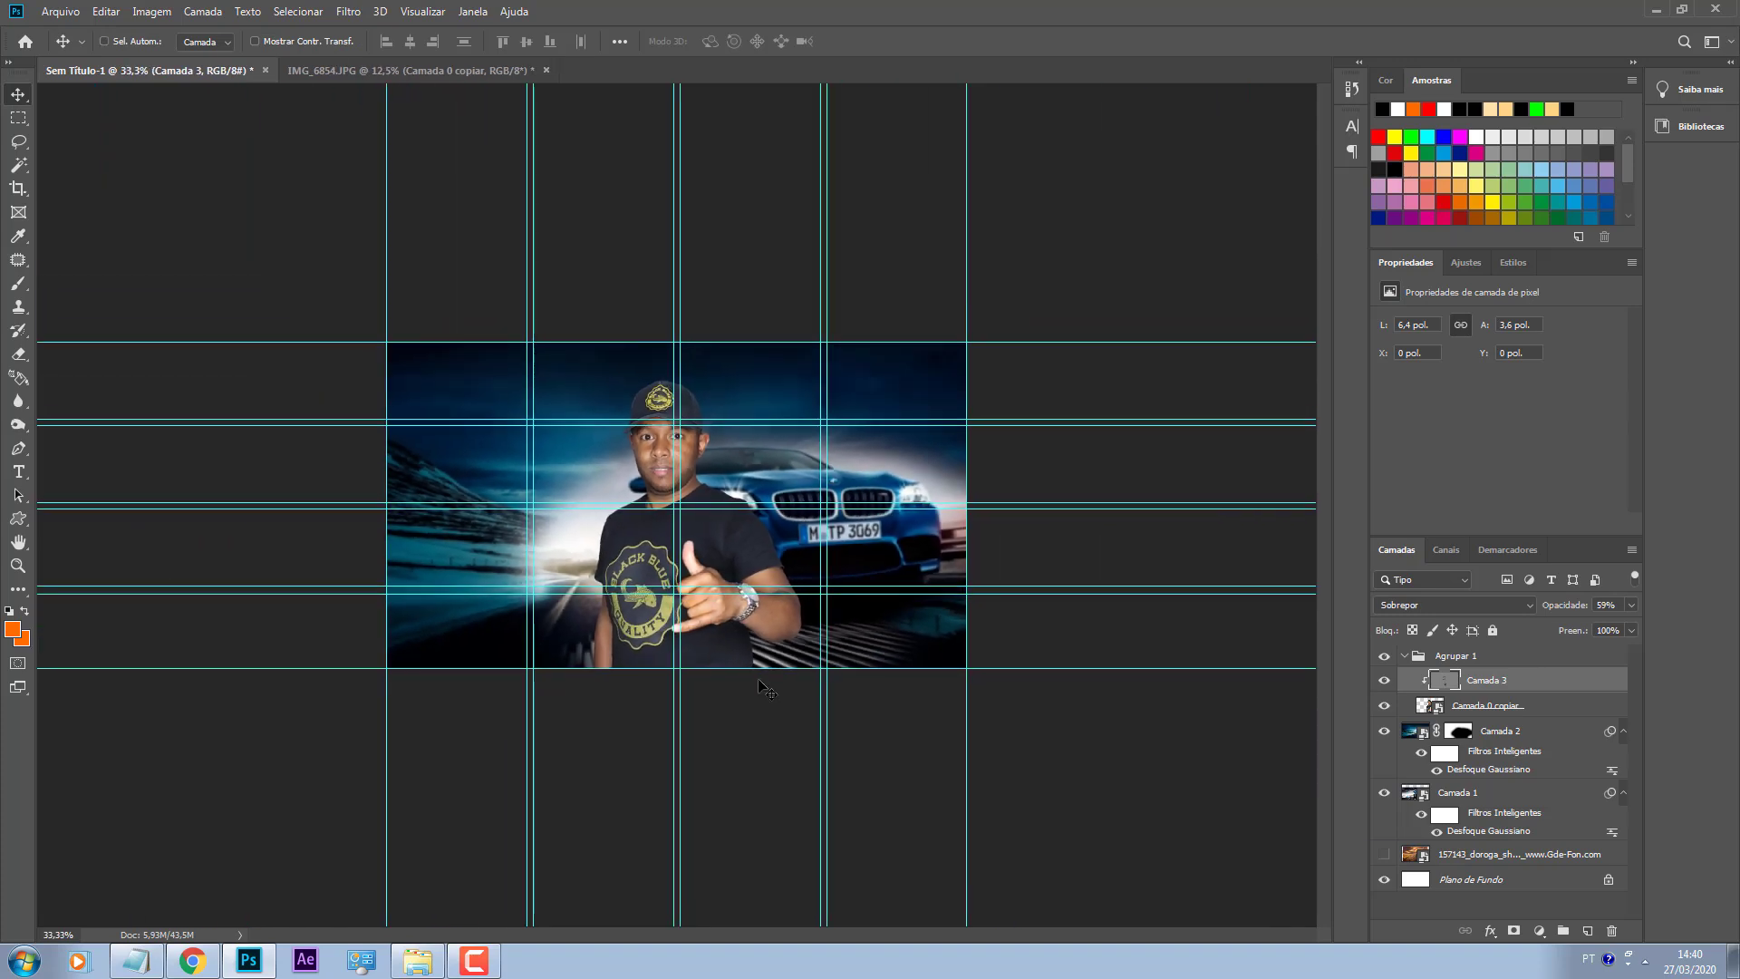
Step: Convert the man's group to a smart object and set Camera Raw highlights to -29, shadows +60, clarity +45 and saturation -28
{"action": "right_click", "coordinate": [1490, 653]}
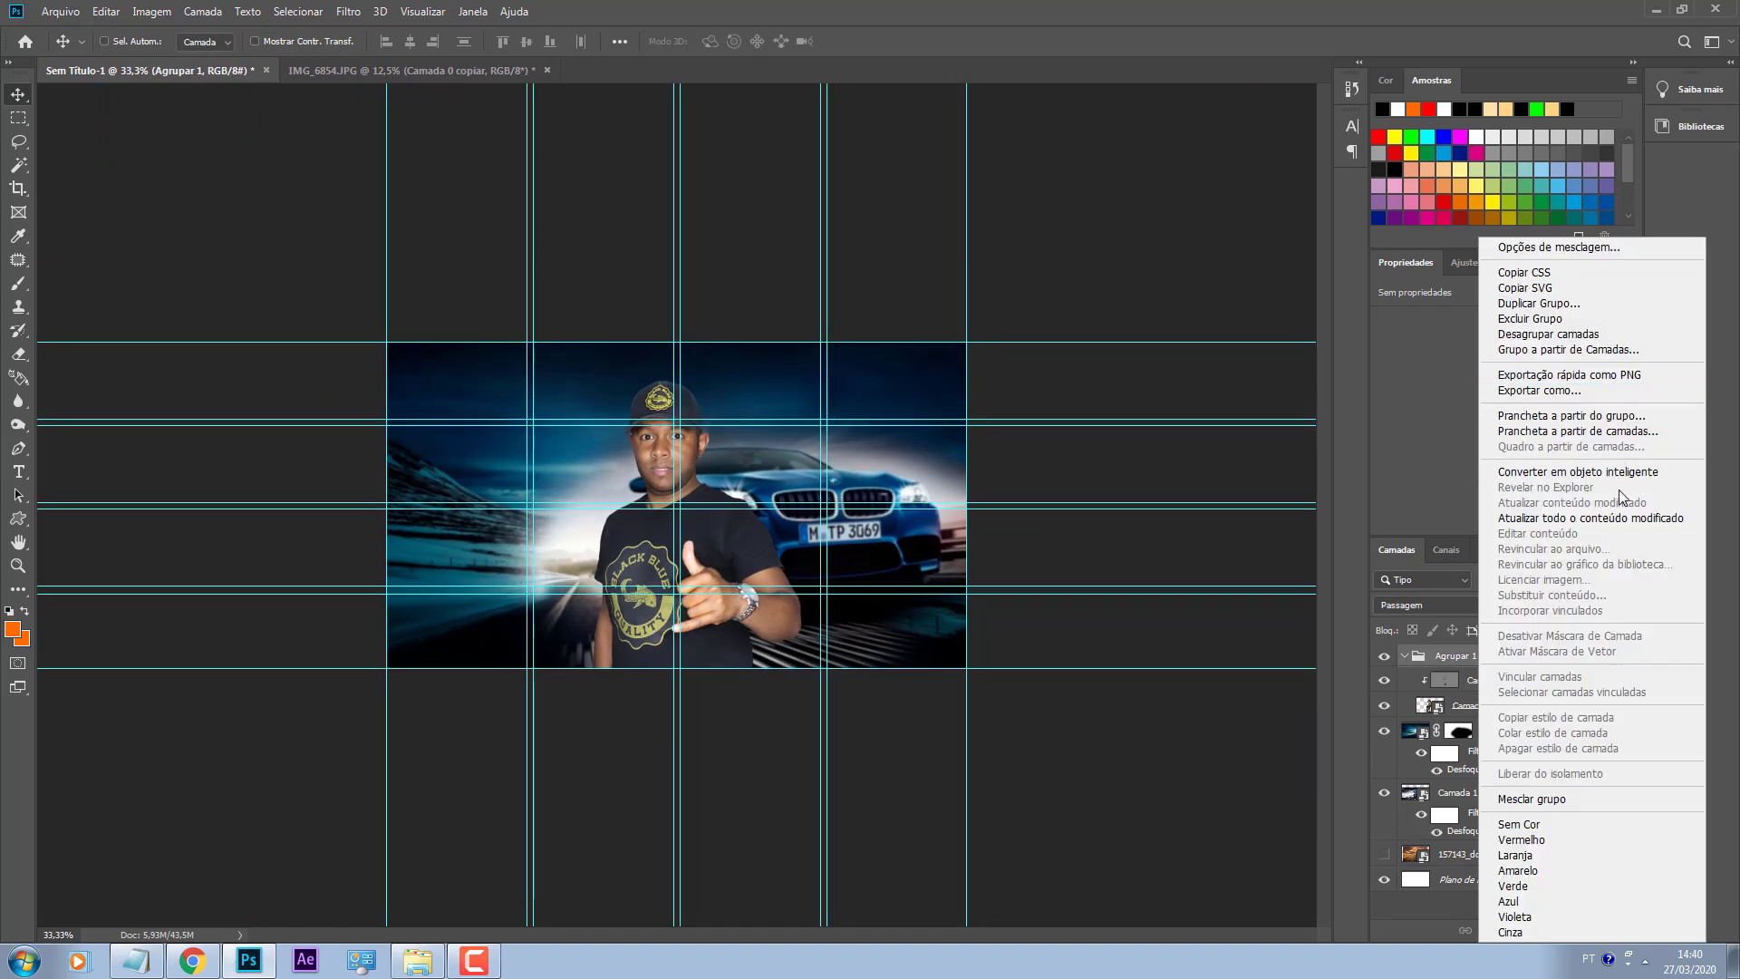
{"action": "left_click", "coordinate": [1616, 471]}
{"action": "left_click", "coordinate": [348, 11]}
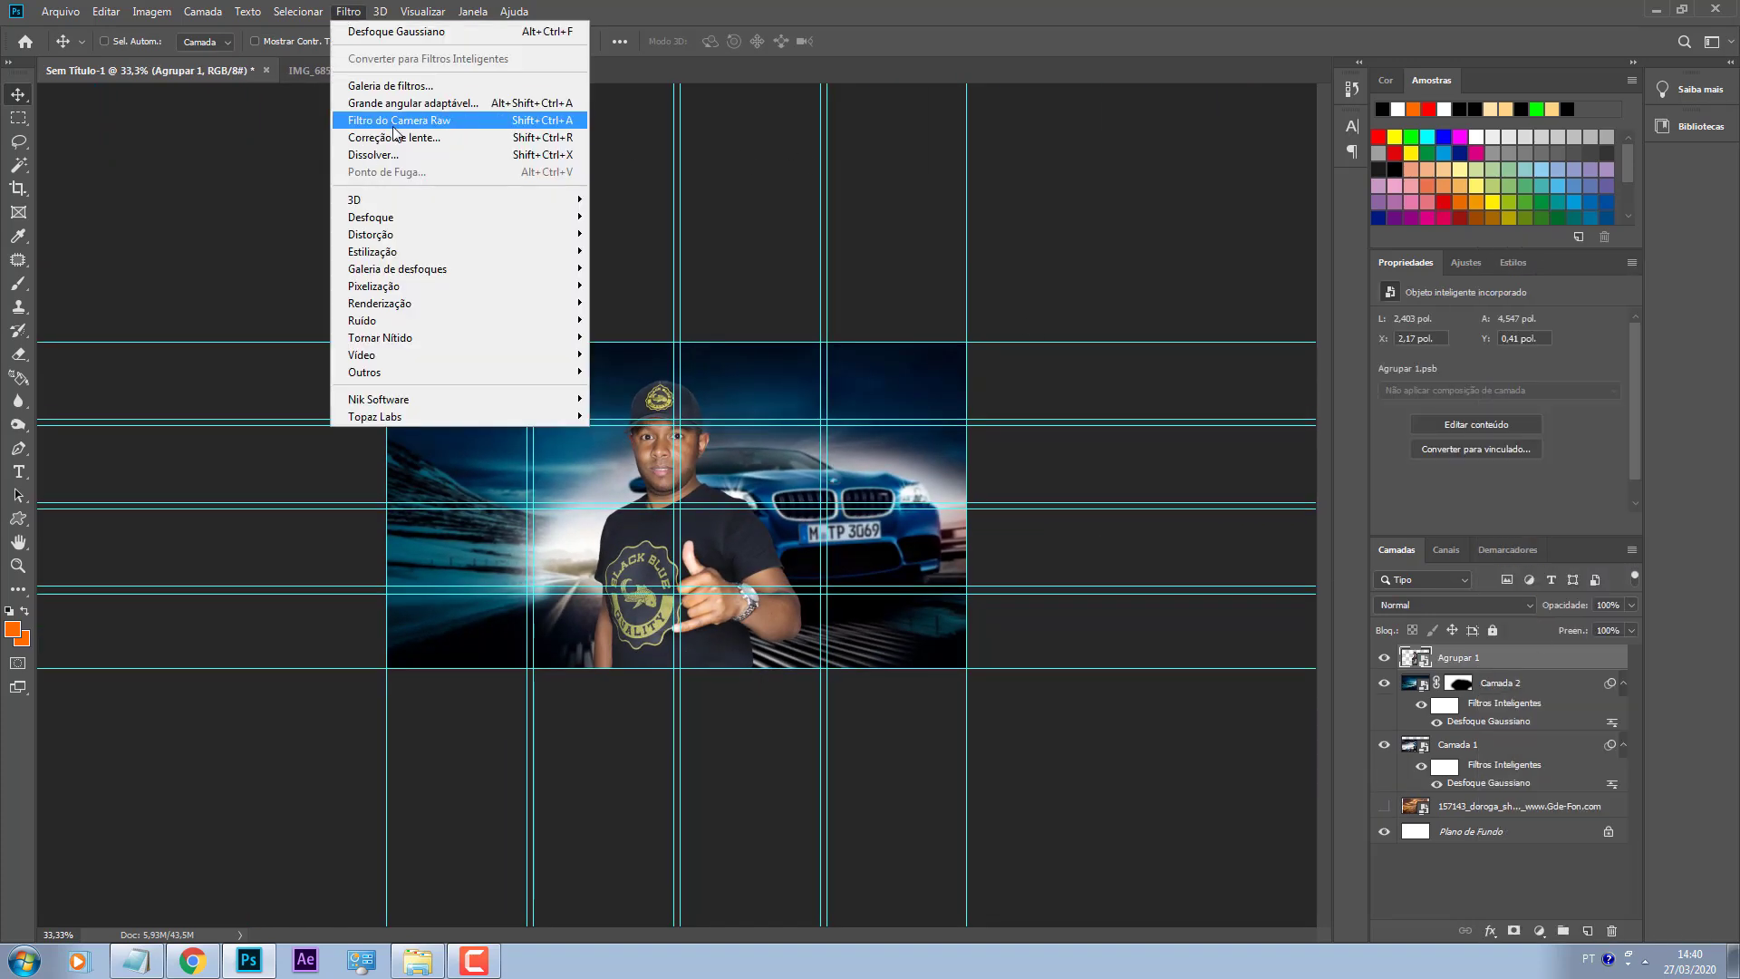
{"action": "left_click", "coordinate": [405, 119]}
{"action": "mouse_move", "coordinate": [1014, 649]}
{"action": "left_mouse_down"}
{"action": "mouse_move", "coordinate": [1041, 649]}
{"action": "mouse_move", "coordinate": [1013, 640]}
{"action": "left_mouse_up"}
{"action": "left_click_drag", "start_coordinate": [983, 498], "coordinate": [1048, 525]}
{"action": "left_click_drag", "start_coordinate": [1027, 668], "coordinate": [1029, 664]}
{"action": "left_click_drag", "start_coordinate": [985, 753], "coordinate": [959, 755]}
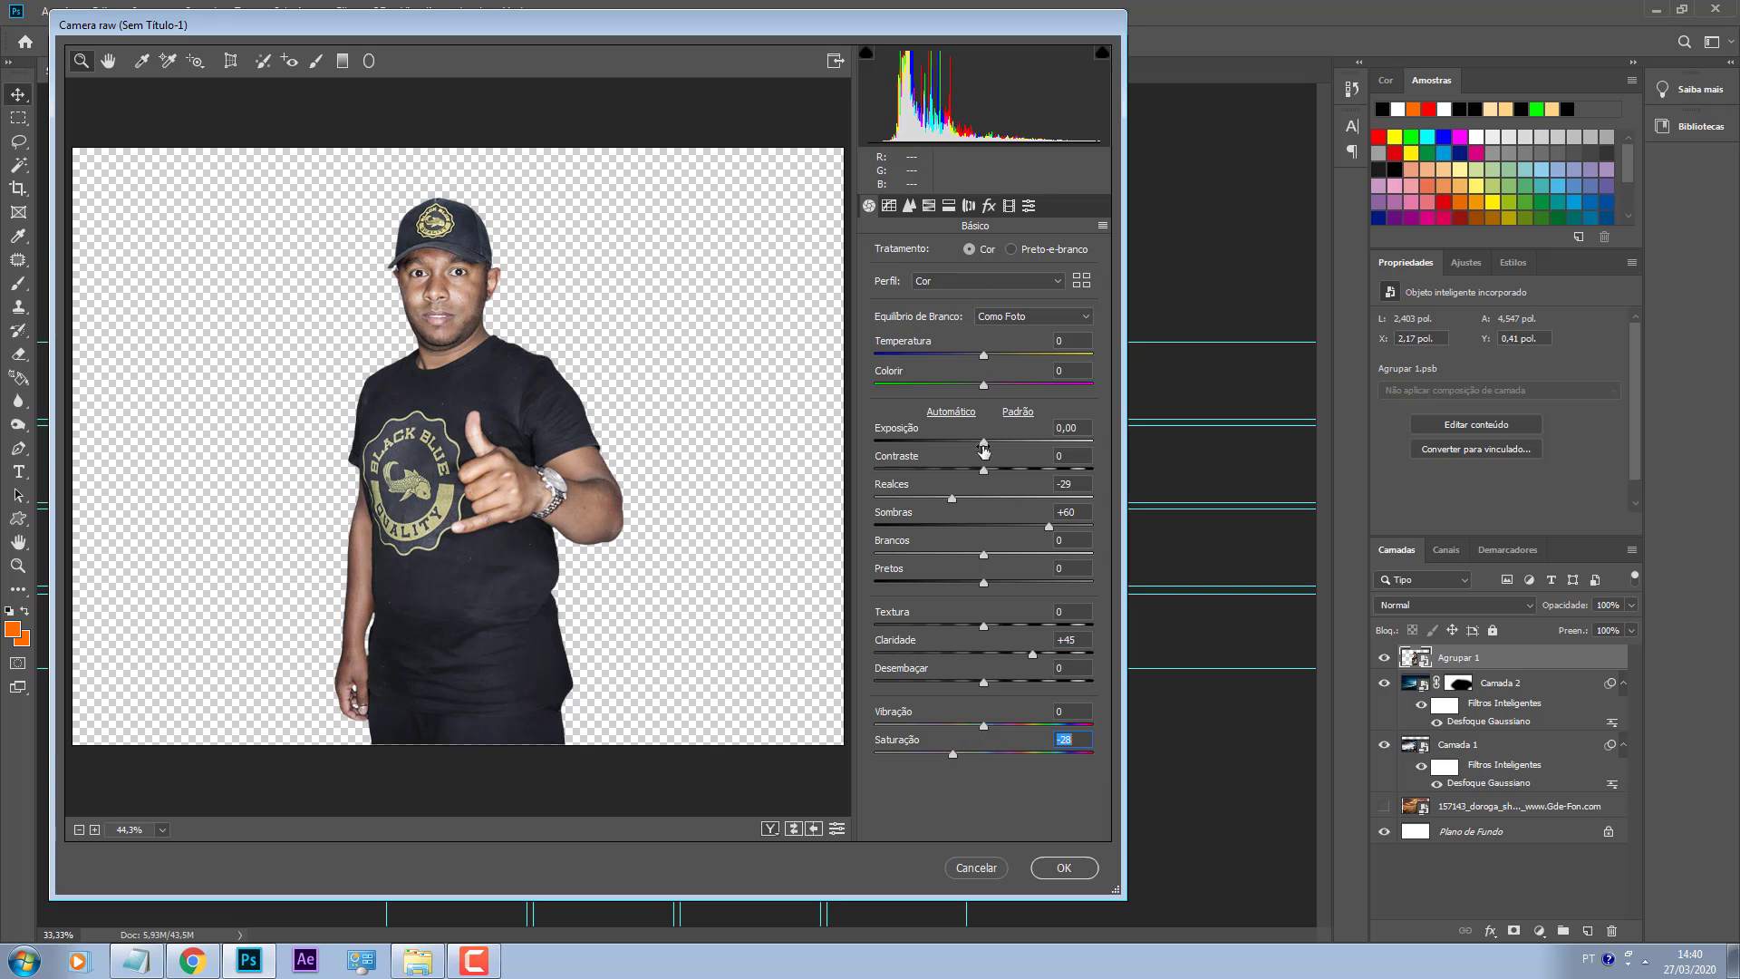
Step: Add light luminance noise reduction and some sharpening in Camera Raw, and apply the filter to the man
{"action": "left_click", "coordinate": [908, 206]}
{"action": "left_click", "coordinate": [935, 432]}
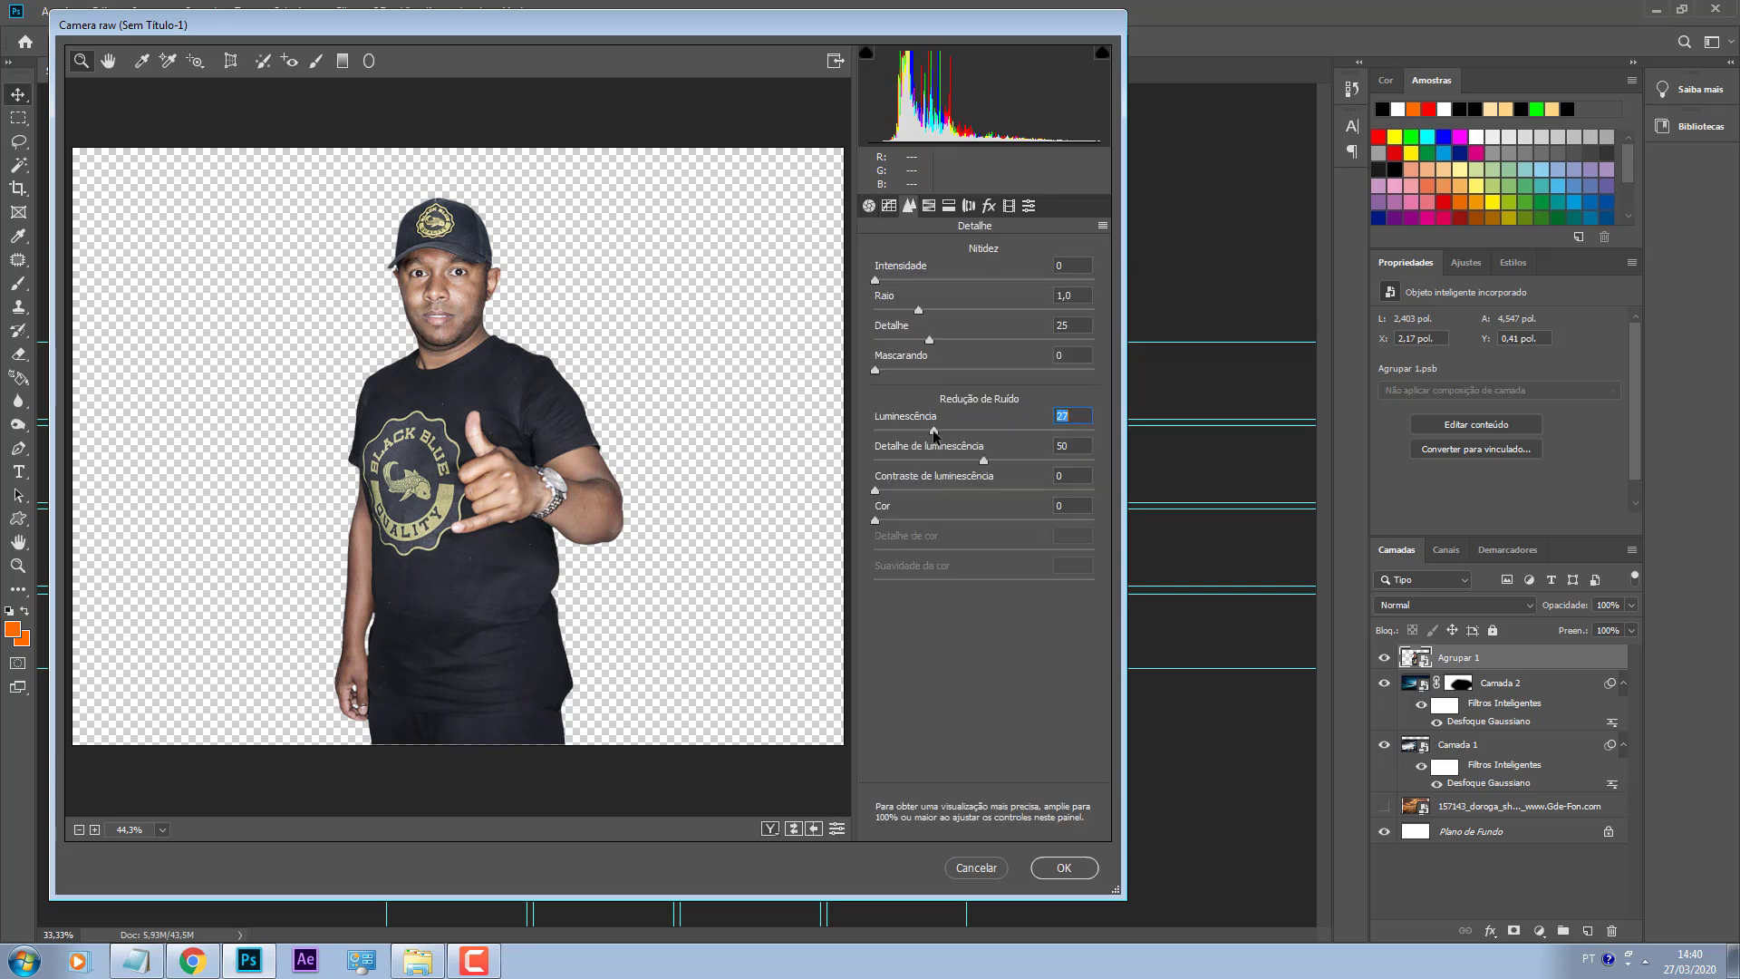
{"action": "left_click_drag", "start_coordinate": [934, 433], "coordinate": [925, 431]}
{"action": "left_click", "coordinate": [918, 280]}
{"action": "left_click", "coordinate": [1044, 867]}
Step: Add a Color Balance layer clipped to the man, with midtones at -12 cyan-red and +23 yellow-blue
{"action": "key", "text": "ctrl+plus"}
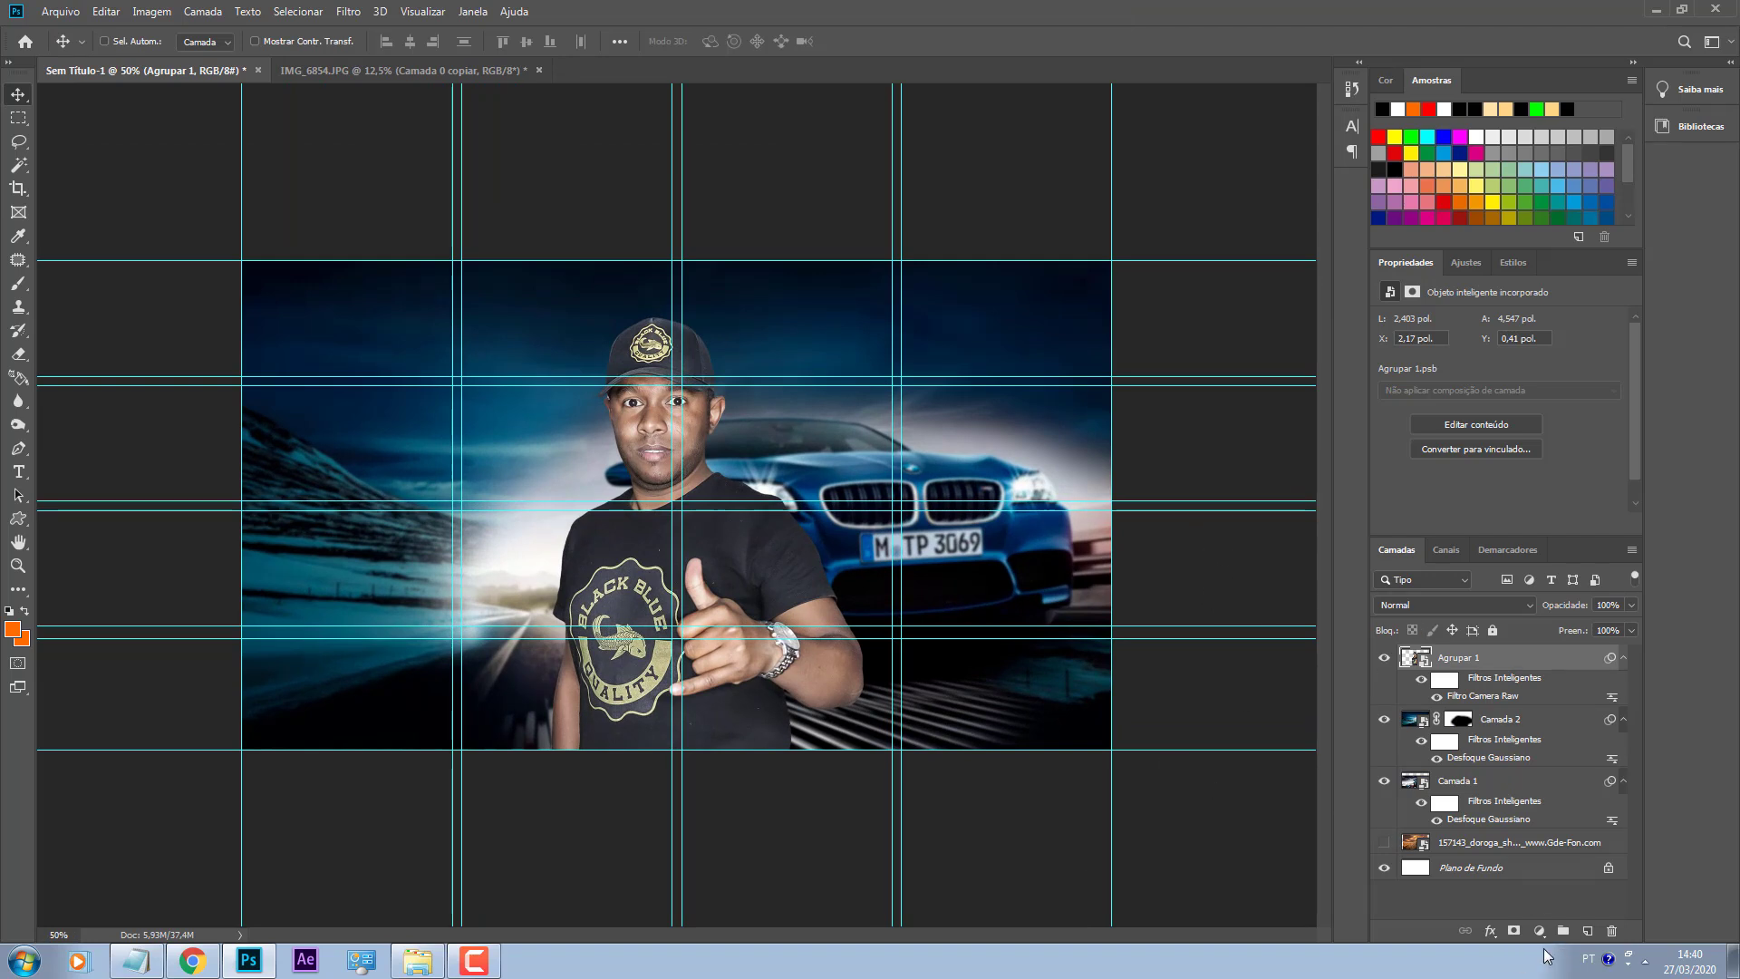
{"action": "left_click", "coordinate": [1539, 931]}
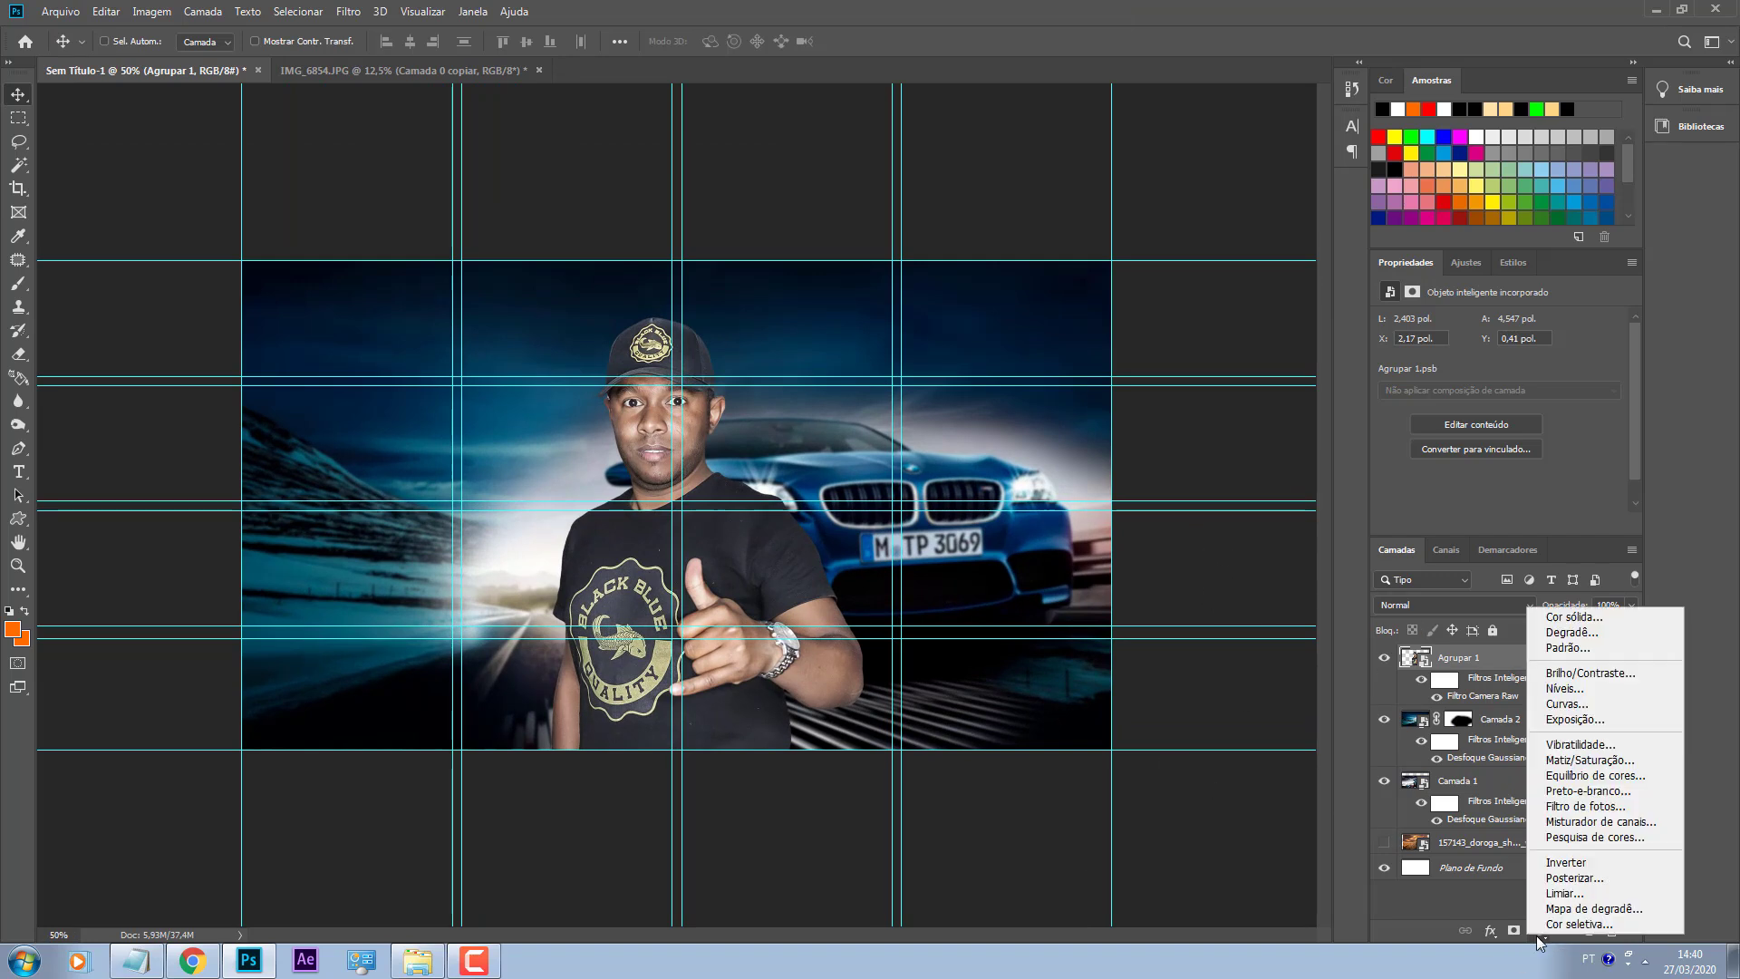
{"action": "left_click", "coordinate": [1620, 781]}
{"action": "right_click", "coordinate": [1531, 657]}
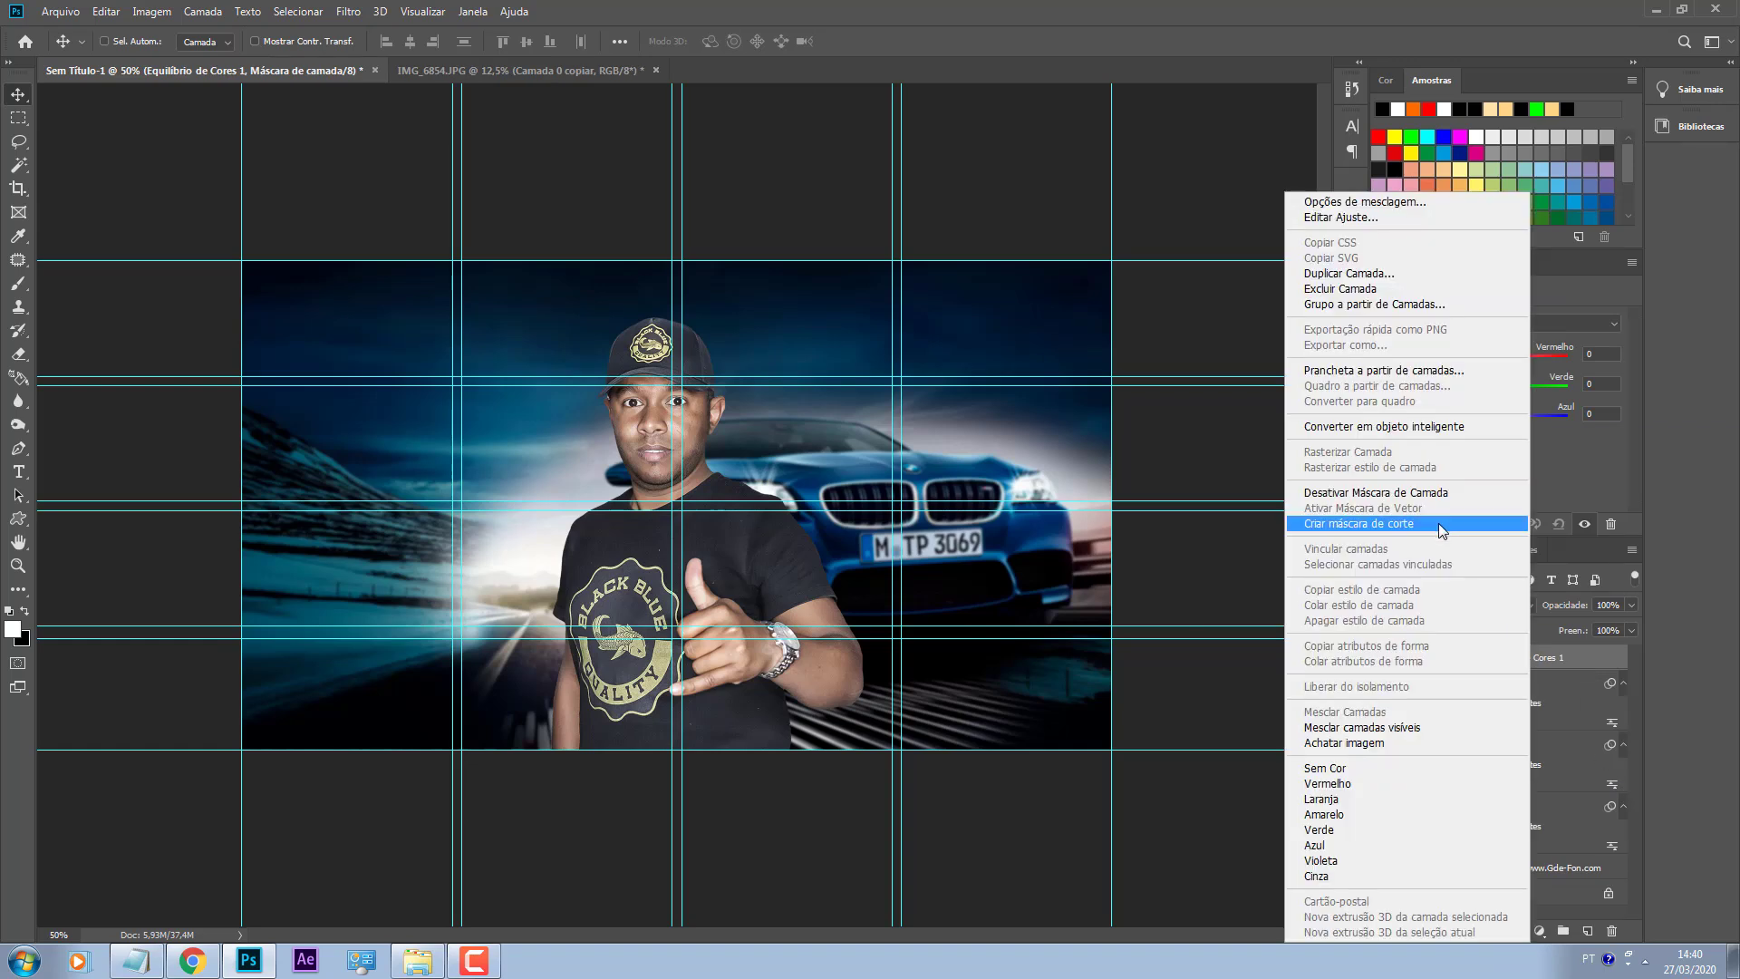
{"action": "left_click", "coordinate": [1442, 526]}
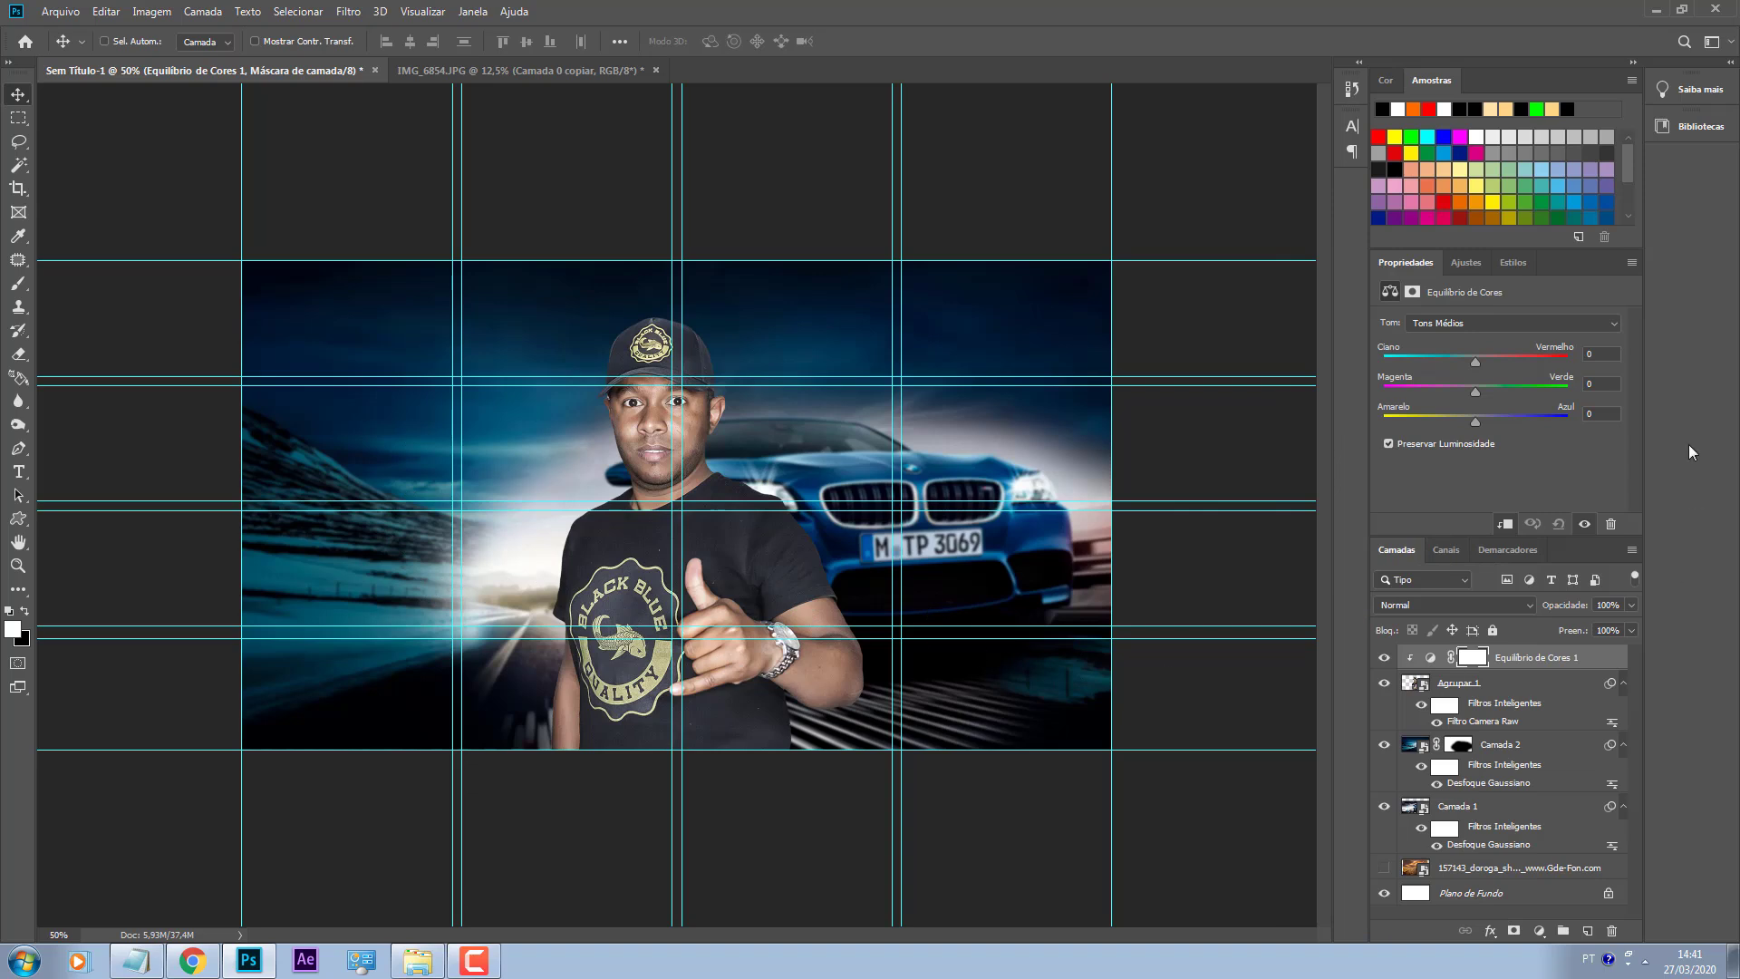
{"action": "mouse_move", "coordinate": [1472, 419]}
{"action": "left_mouse_down"}
{"action": "mouse_move", "coordinate": [1592, 417]}
{"action": "mouse_move", "coordinate": [1495, 422]}
{"action": "left_mouse_up"}
Step: Add a gradient fill layer above everything and recolour the gradient's starting stop to a near-black violet
{"action": "left_click", "coordinate": [1533, 933]}
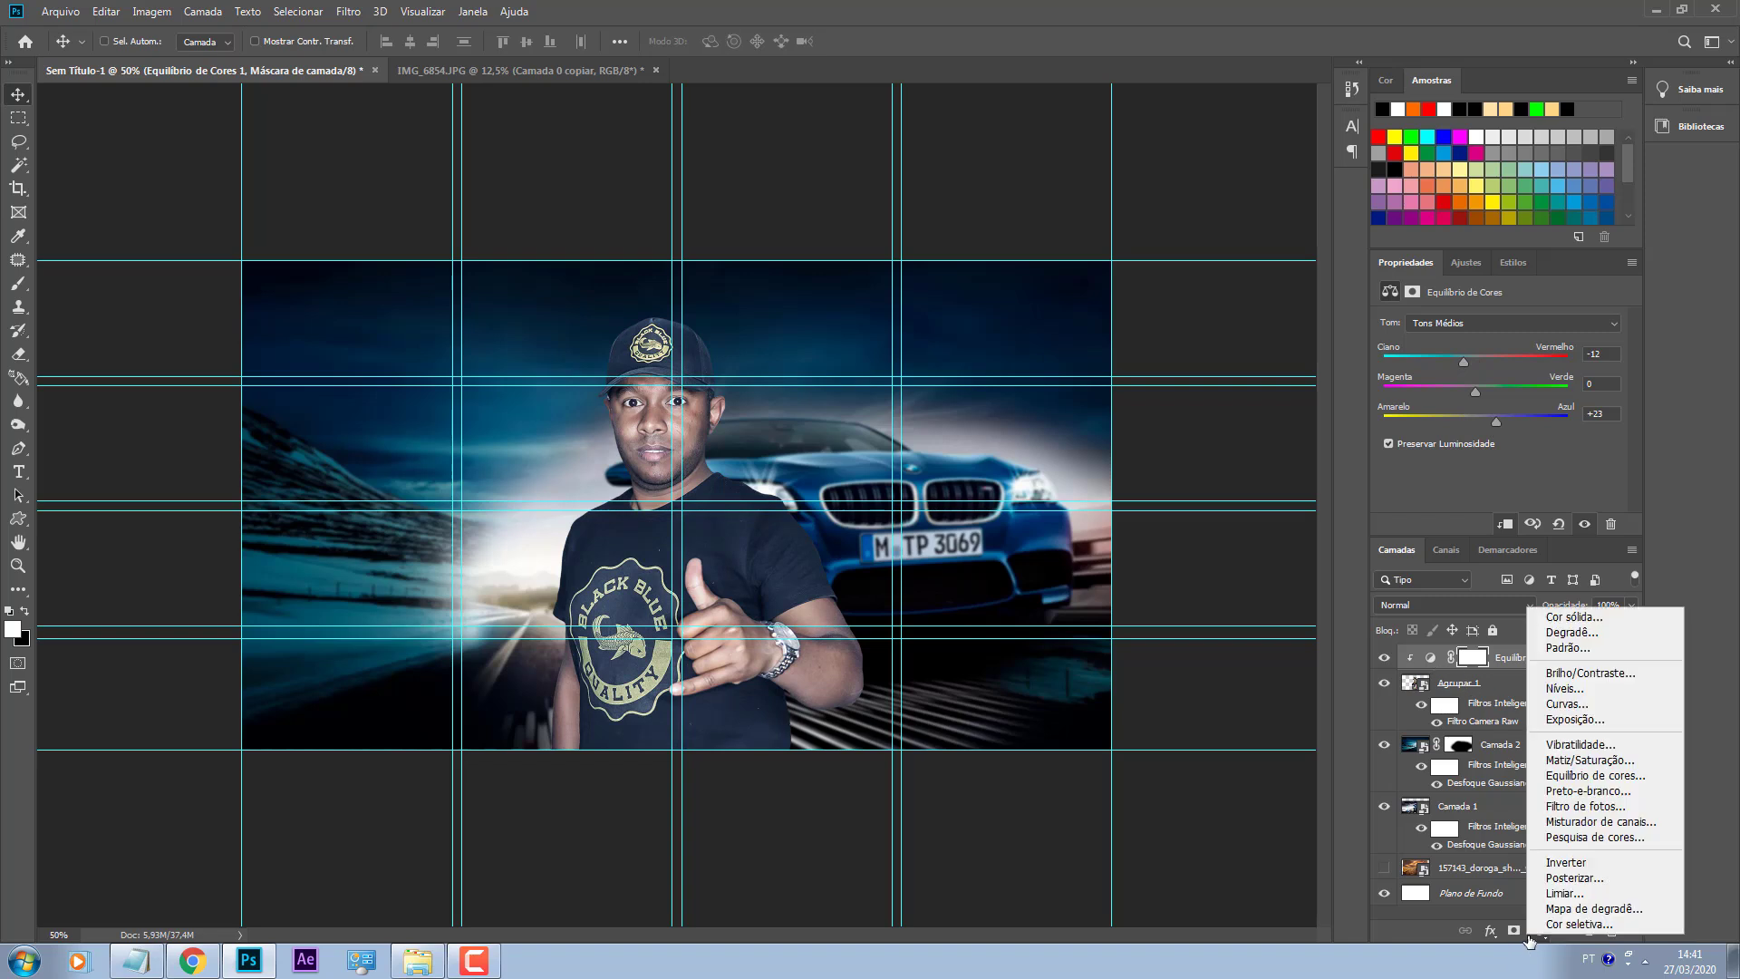
{"action": "left_click", "coordinate": [1572, 632]}
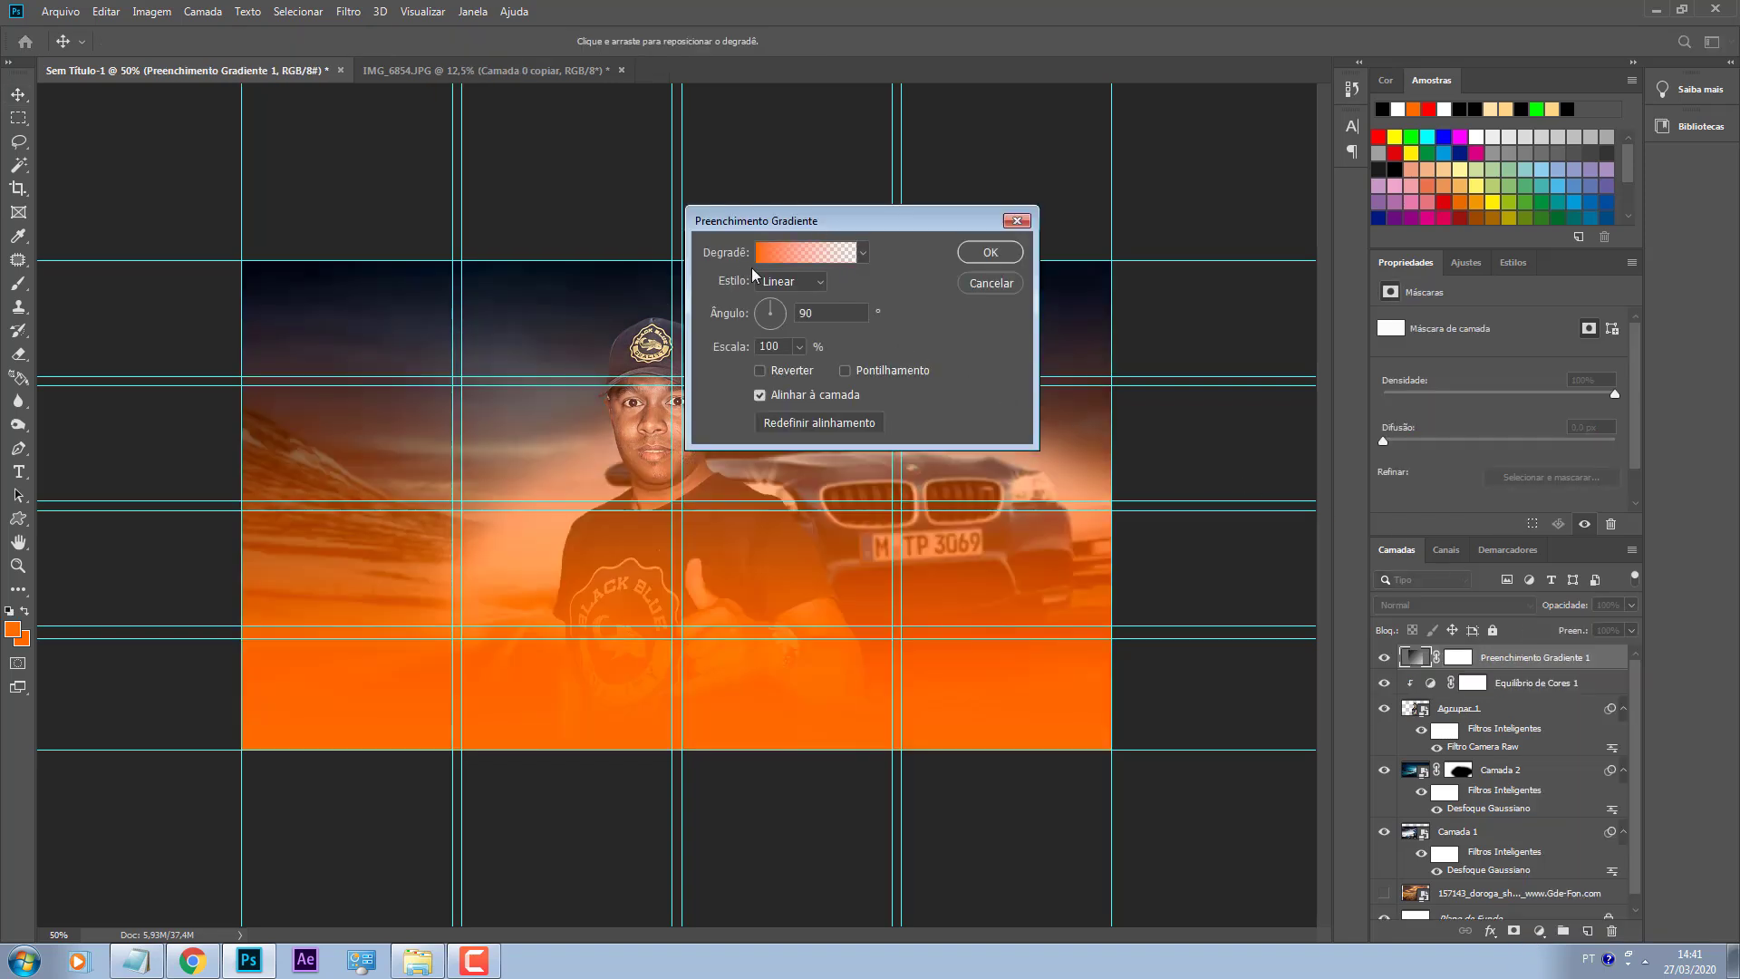
{"action": "left_click", "coordinate": [793, 253]}
{"action": "double_click", "coordinate": [924, 691]}
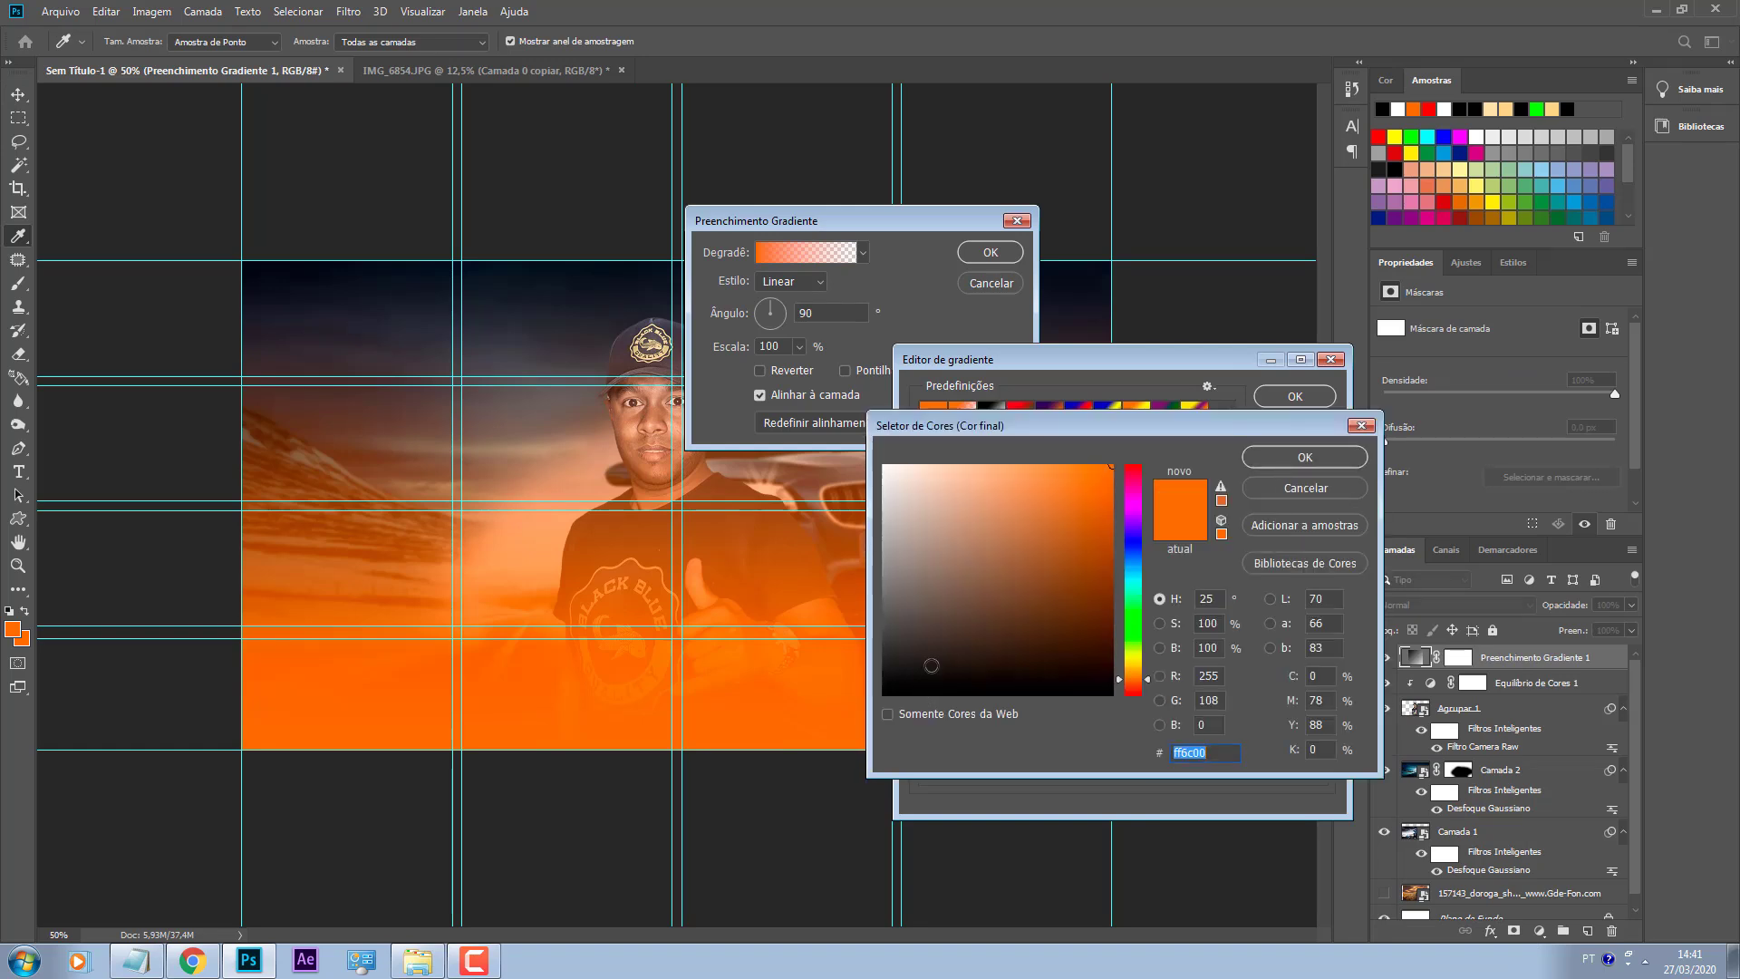
{"action": "left_click", "coordinate": [947, 695]}
{"action": "left_click", "coordinate": [1135, 527]}
{"action": "left_click_drag", "start_coordinate": [1099, 640], "coordinate": [1087, 681]}
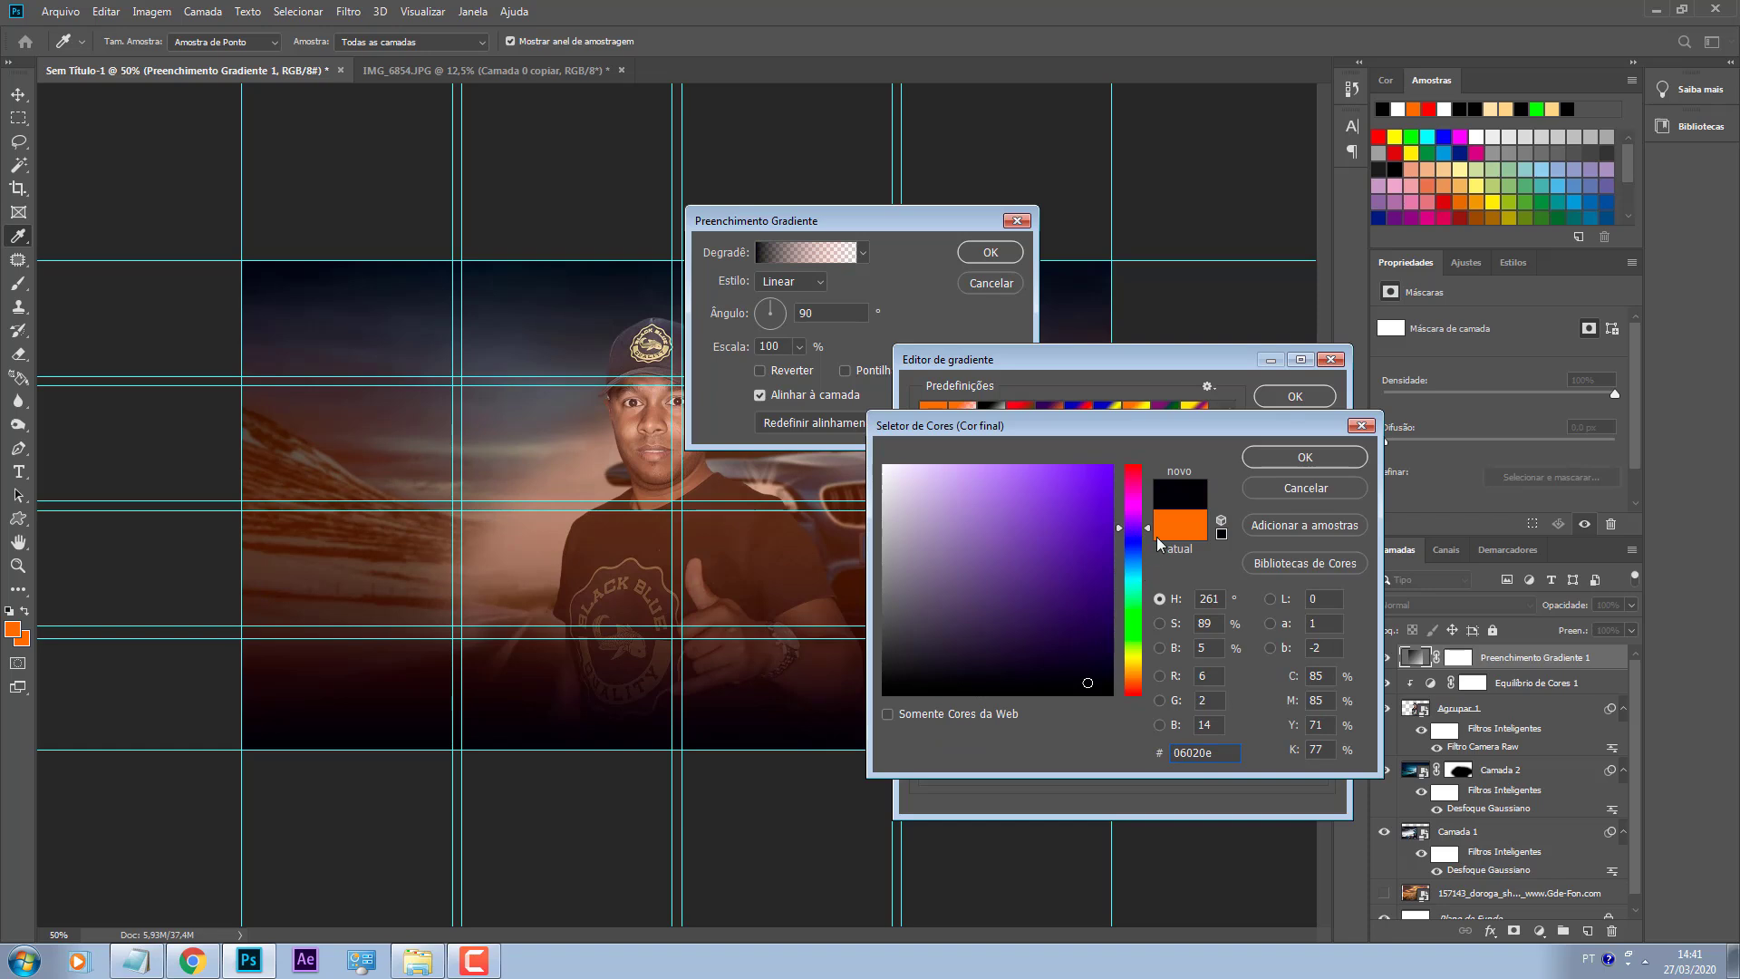
{"action": "left_click", "coordinate": [1092, 696]}
{"action": "left_click_drag", "start_coordinate": [1105, 684], "coordinate": [1091, 681]}
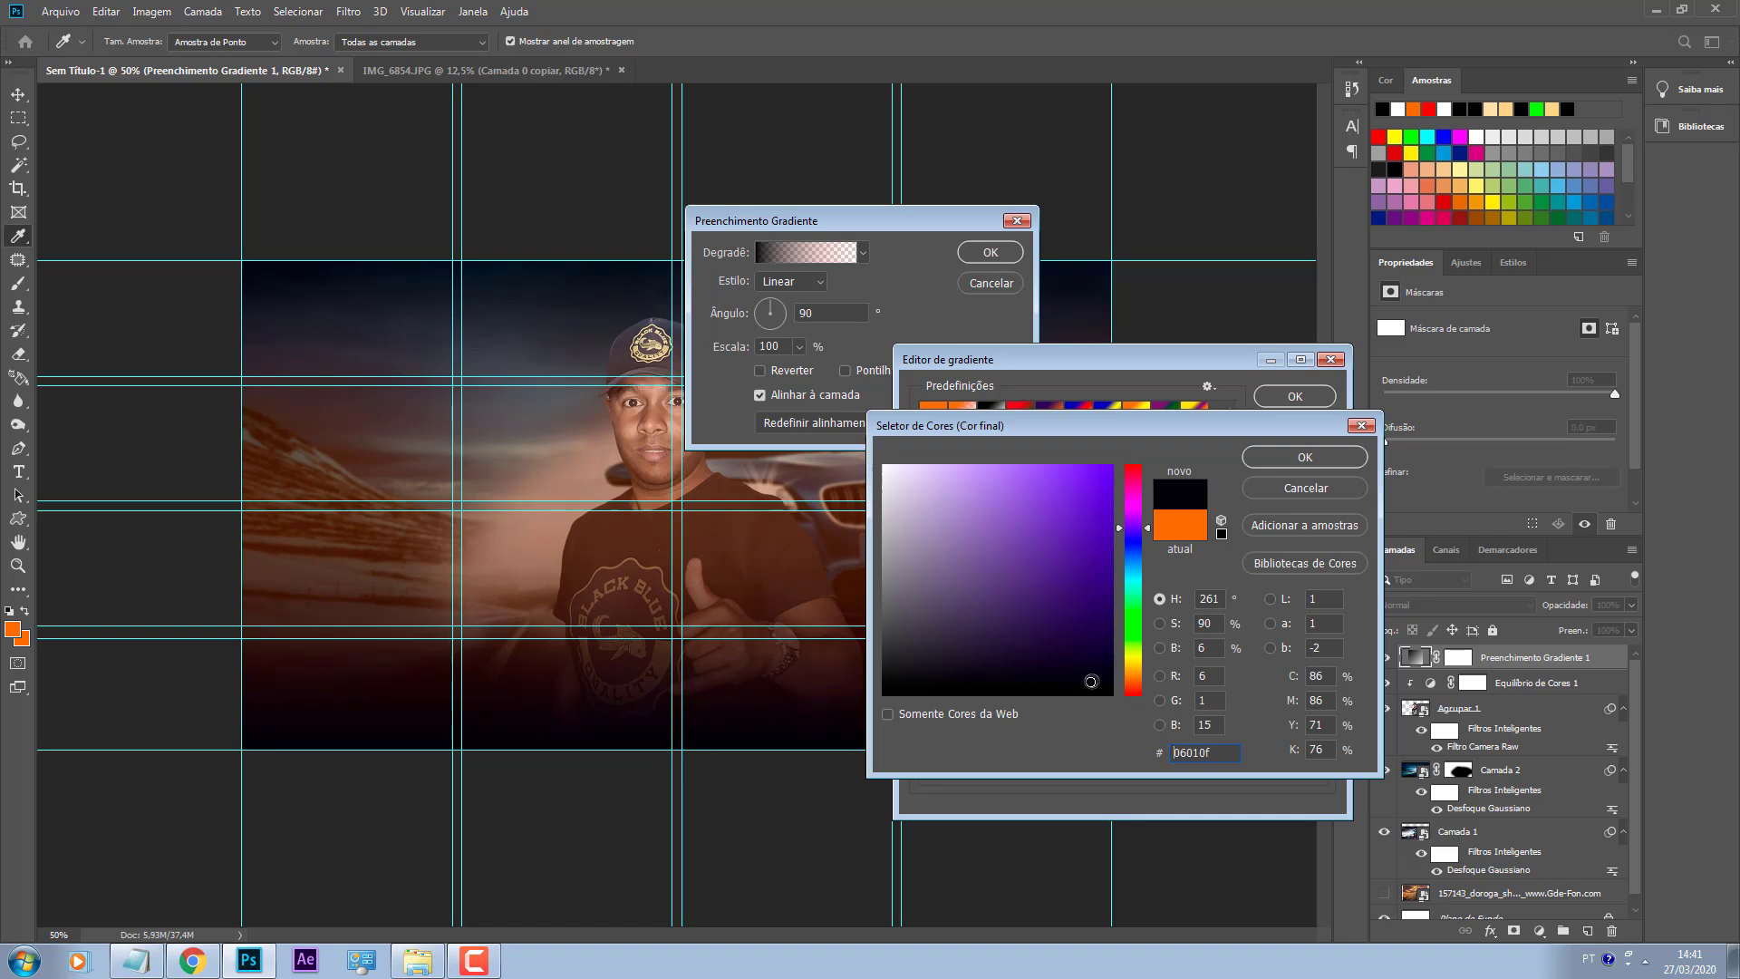
{"action": "left_click", "coordinate": [1279, 454]}
Step: Set the gradient's ending colour stop to 050312 and apply the gradient fill
{"action": "double_click", "coordinate": [1318, 690]}
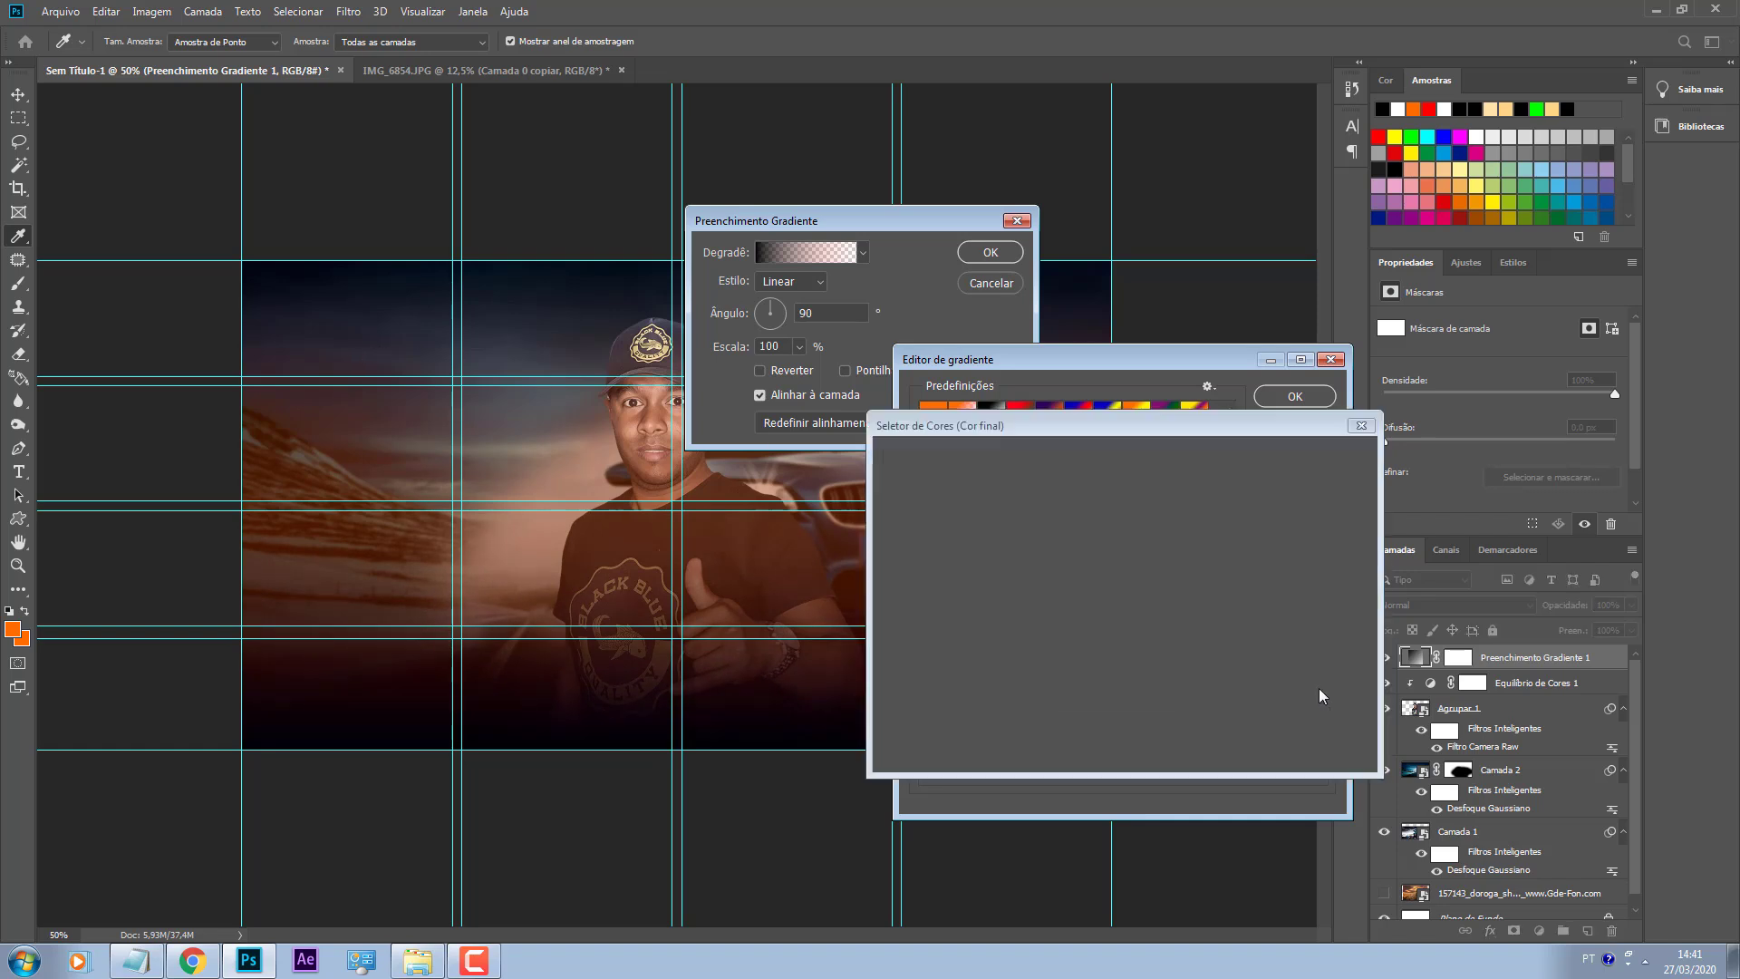
{"action": "left_click", "coordinate": [1132, 535]}
{"action": "left_click_drag", "start_coordinate": [1086, 666], "coordinate": [1078, 679]}
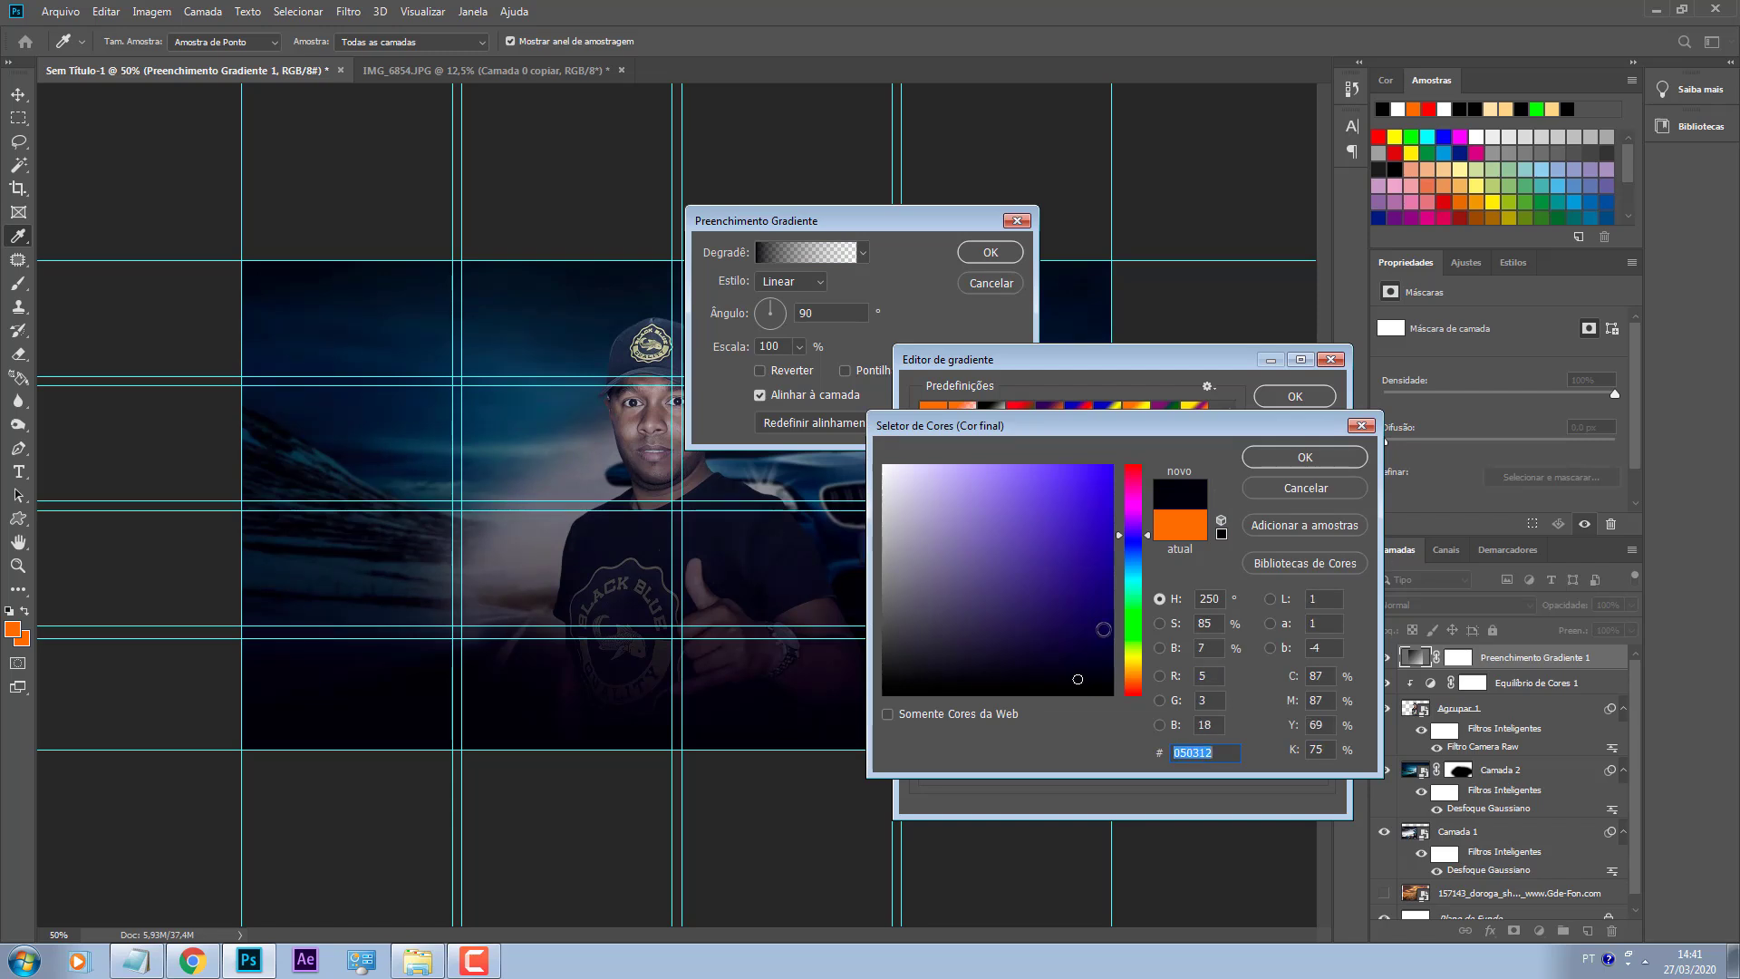
{"action": "left_click", "coordinate": [1259, 456]}
{"action": "left_click", "coordinate": [1295, 396]}
{"action": "left_click", "coordinate": [990, 256]}
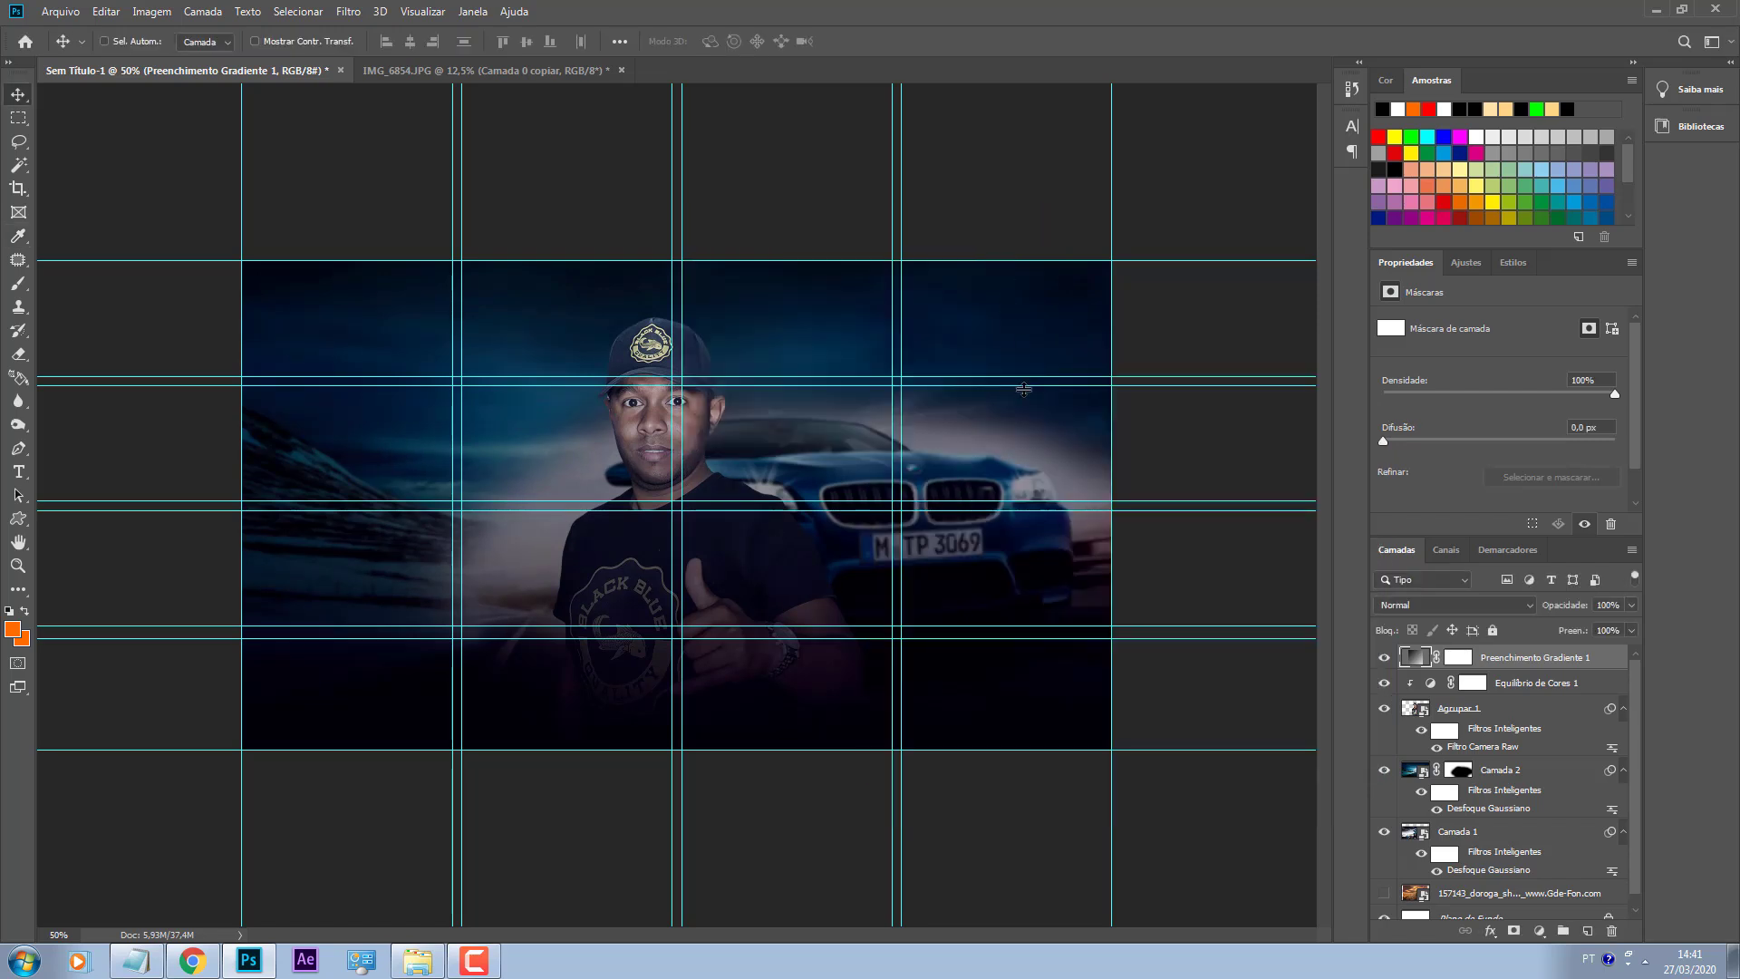
Step: Erase on the gradient fill's mask with a large soft eraser over the sky, man and car, keeping the dark fade along the bottom
{"action": "left_click", "coordinate": [1461, 657]}
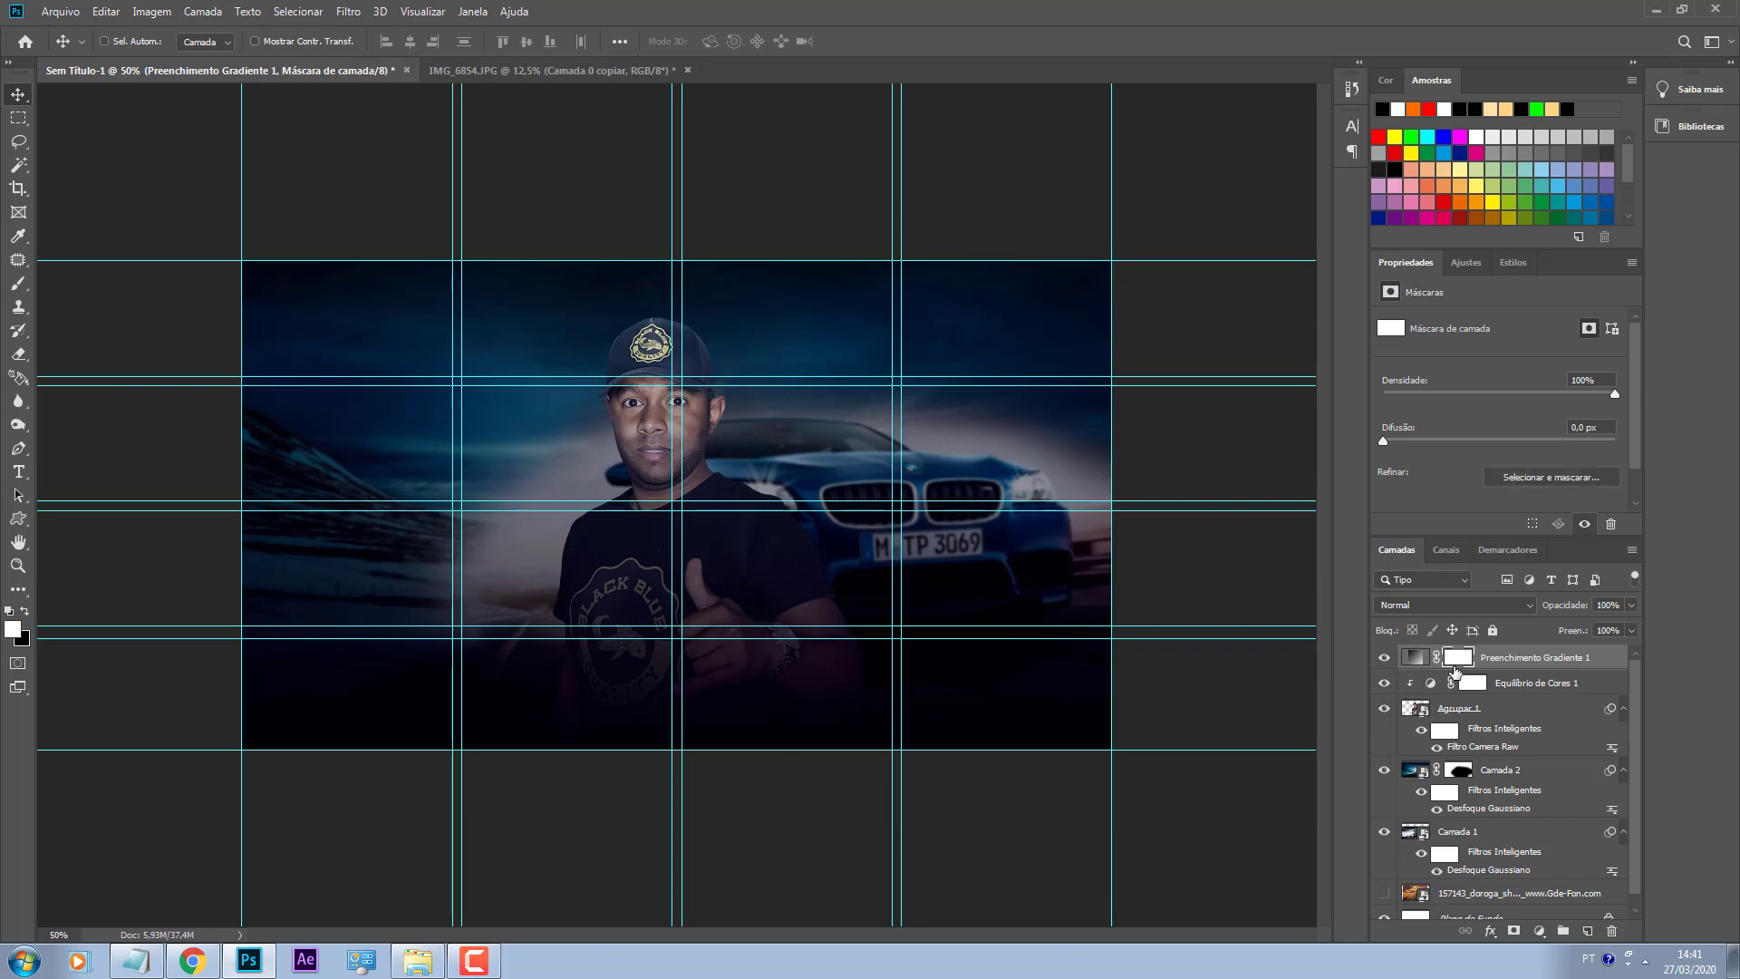
{"action": "key", "text": "e"}
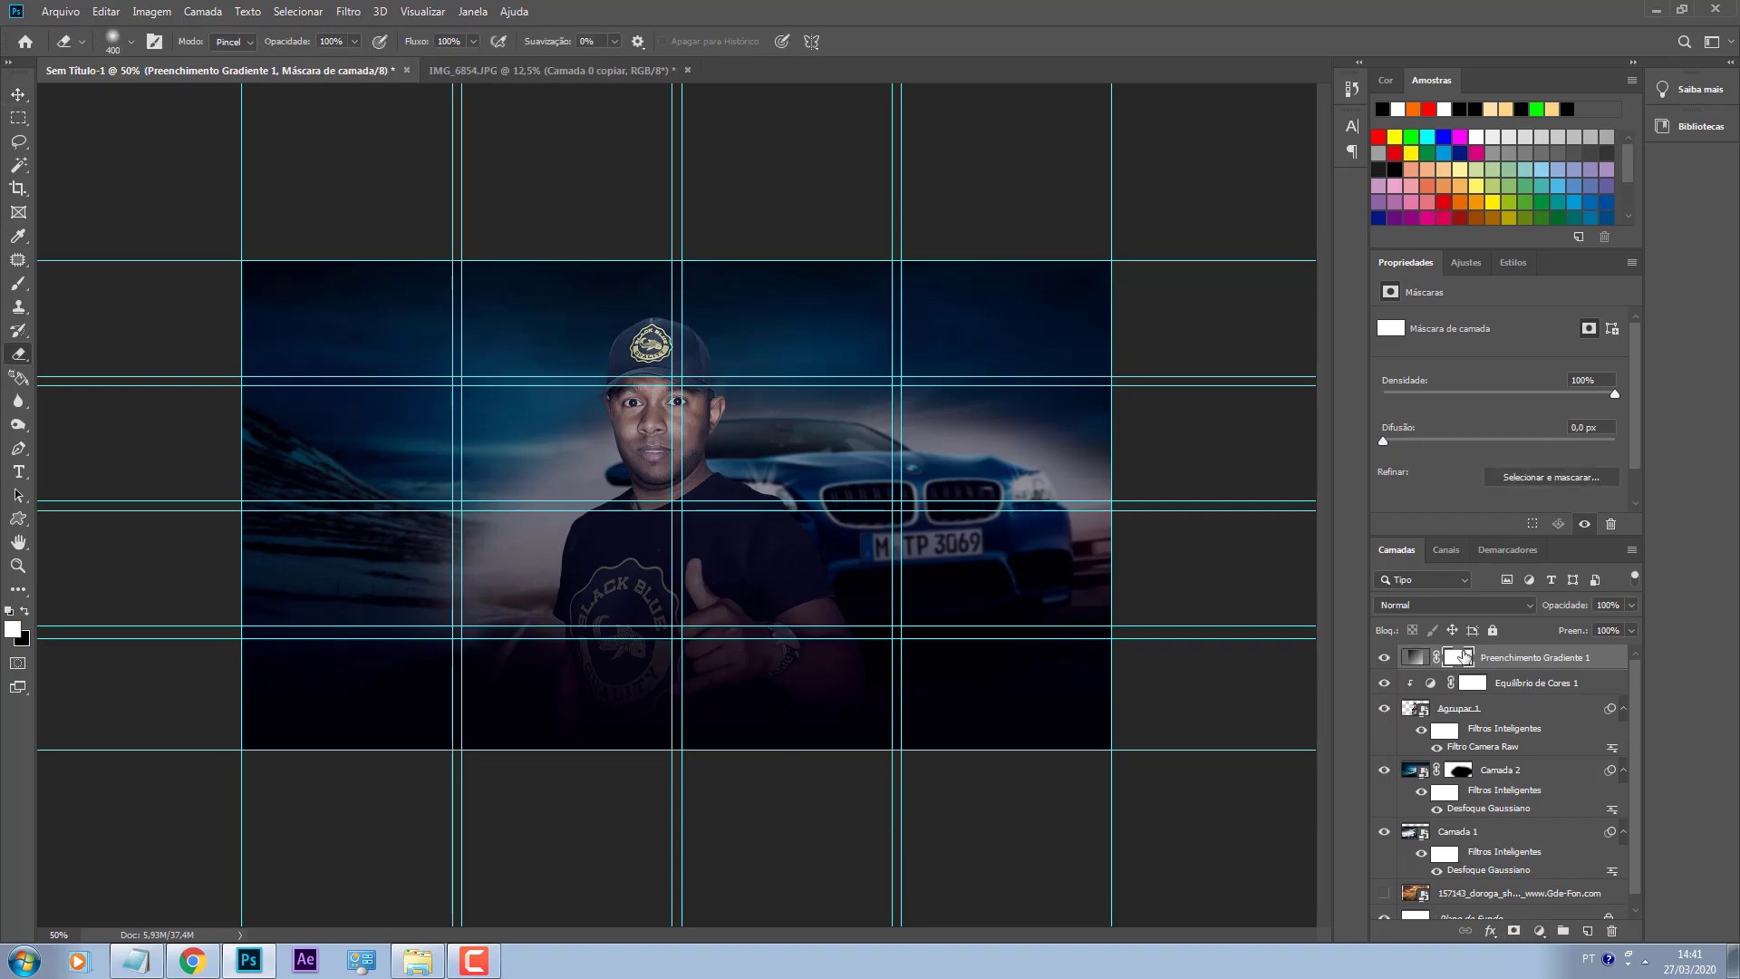
{"action": "mouse_move", "coordinate": [586, 370]}
{"action": "left_mouse_down"}
{"action": "mouse_move", "coordinate": [609, 465]}
{"action": "mouse_move", "coordinate": [498, 466]}
{"action": "mouse_move", "coordinate": [738, 431]}
{"action": "left_mouse_up"}
{"action": "key", "text": "bracketright"}
{"action": "key", "text": "bracketright"}
{"action": "mouse_move", "coordinate": [1075, 379]}
{"action": "left_mouse_down"}
{"action": "mouse_move", "coordinate": [764, 475]}
{"action": "mouse_move", "coordinate": [251, 398]}
{"action": "mouse_move", "coordinate": [938, 456]}
{"action": "mouse_move", "coordinate": [213, 523]}
{"action": "mouse_move", "coordinate": [1207, 476]}
{"action": "mouse_move", "coordinate": [923, 504]}
{"action": "mouse_move", "coordinate": [434, 465]}
{"action": "mouse_move", "coordinate": [678, 580]}
{"action": "left_mouse_up"}
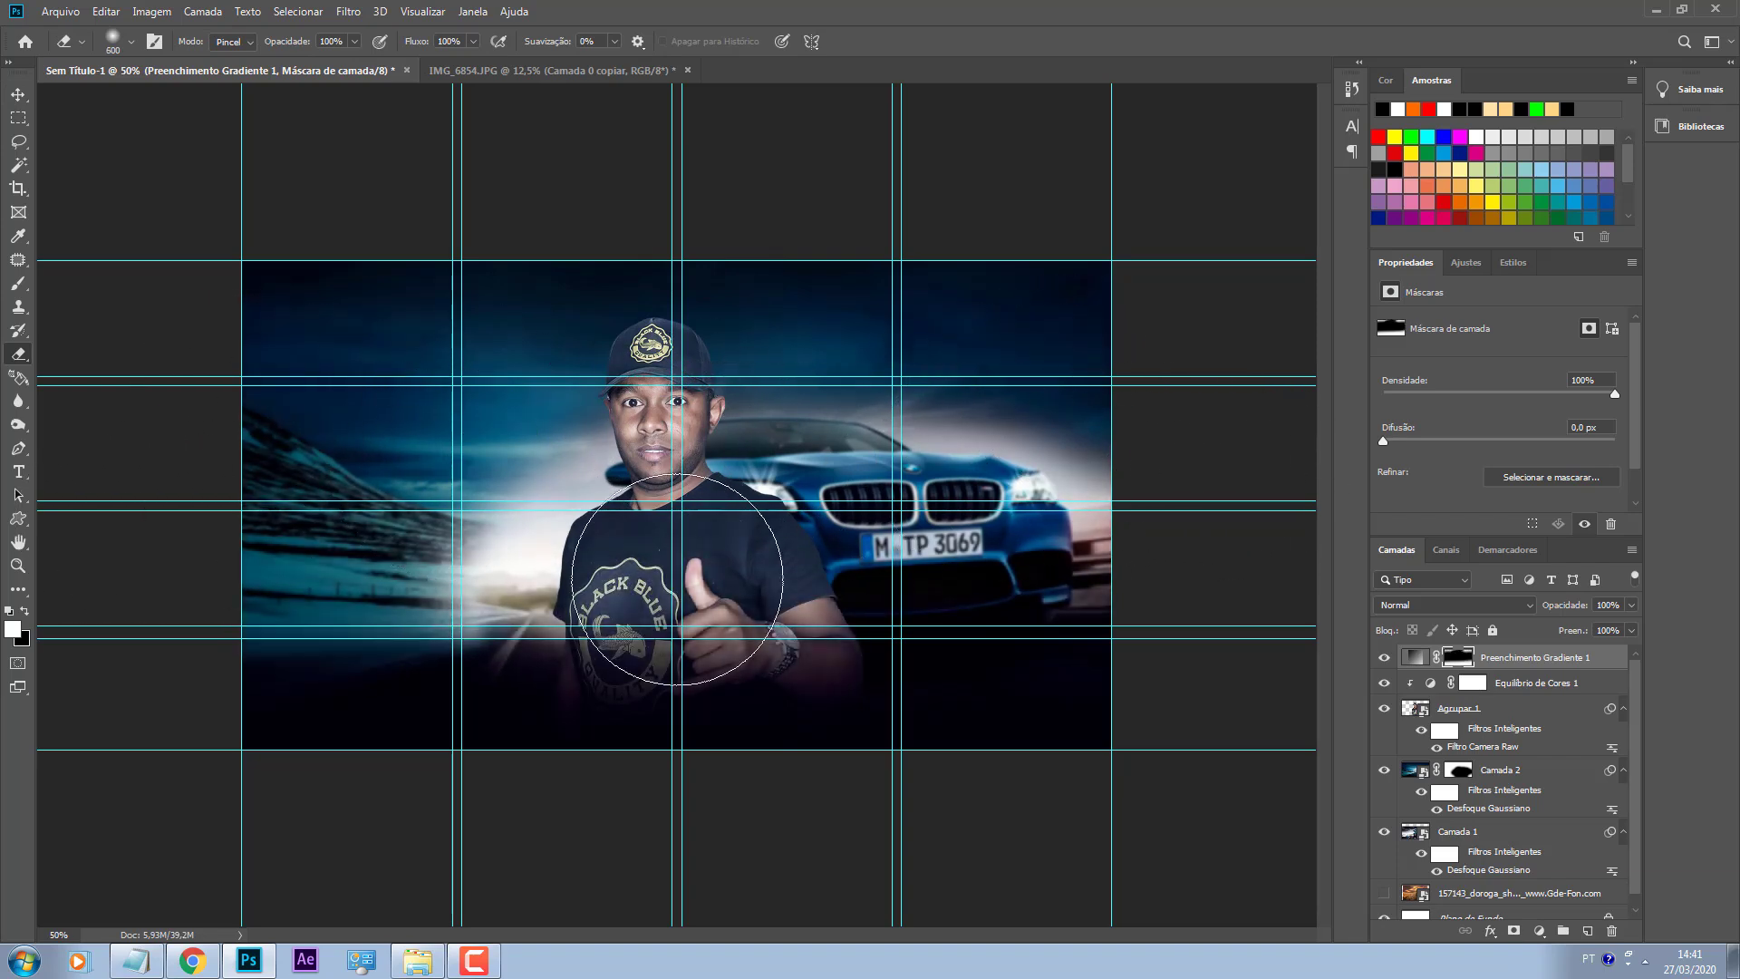
{"action": "key", "text": "v"}
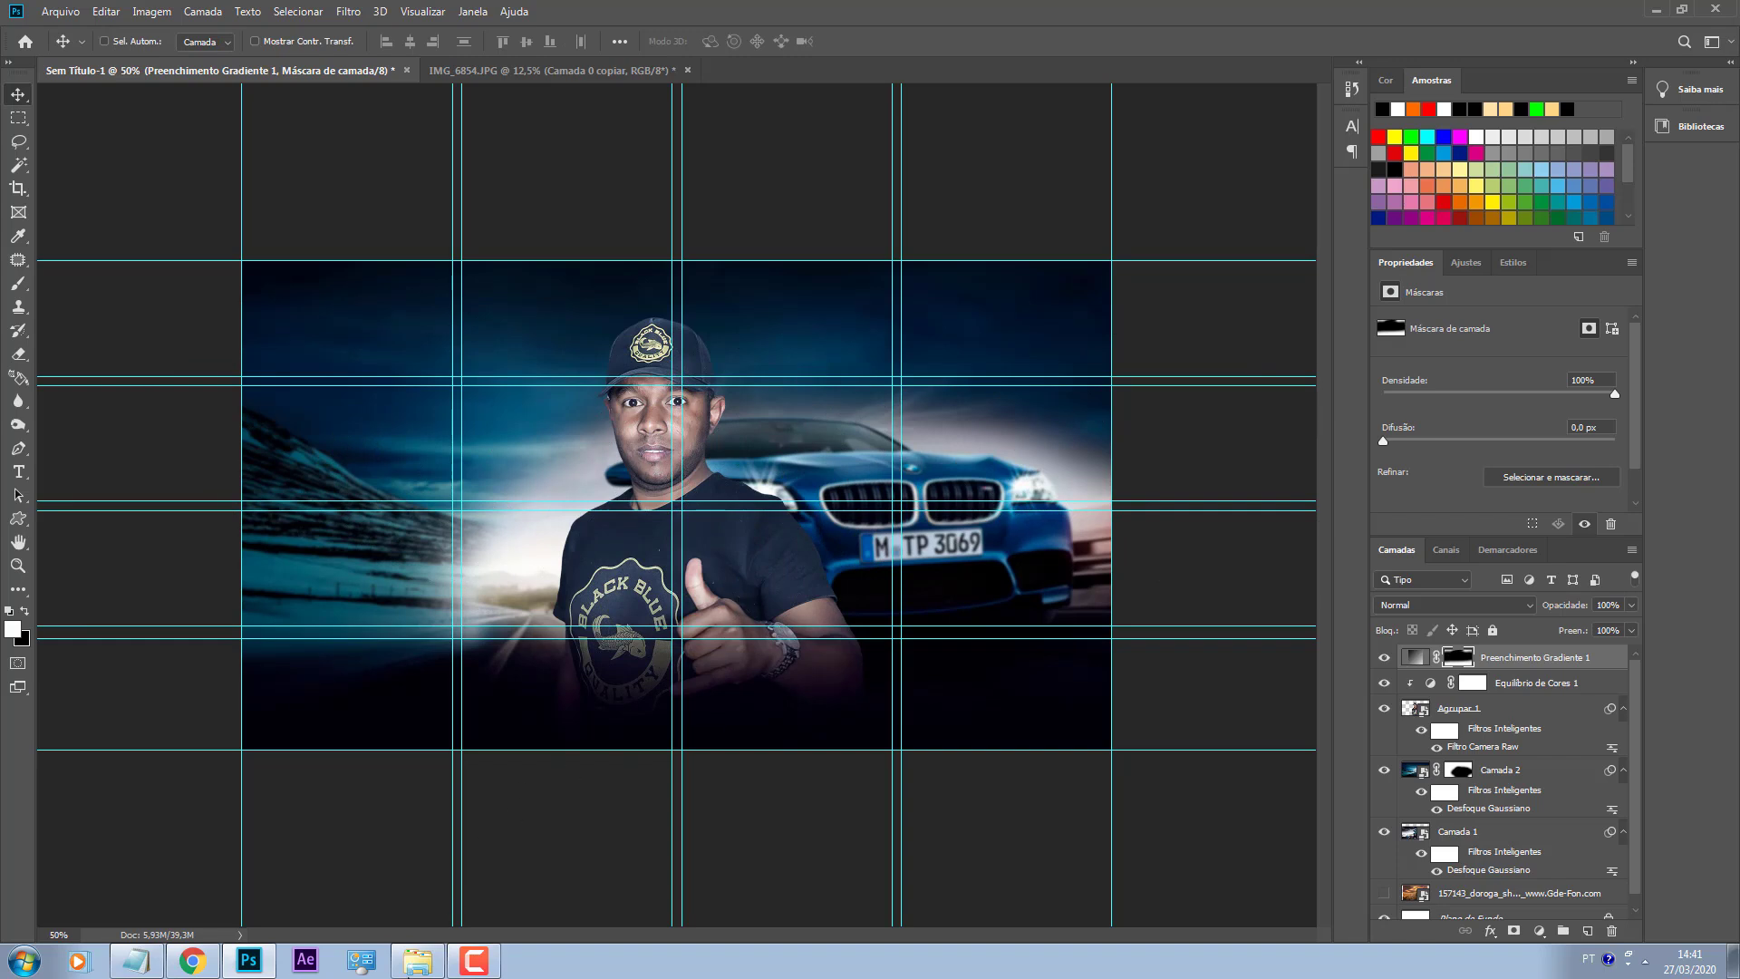
Step: Place the BMW motorcycle image from the file explorer into the composition and scale it down
{"action": "mouse_move", "coordinate": [399, 975]}
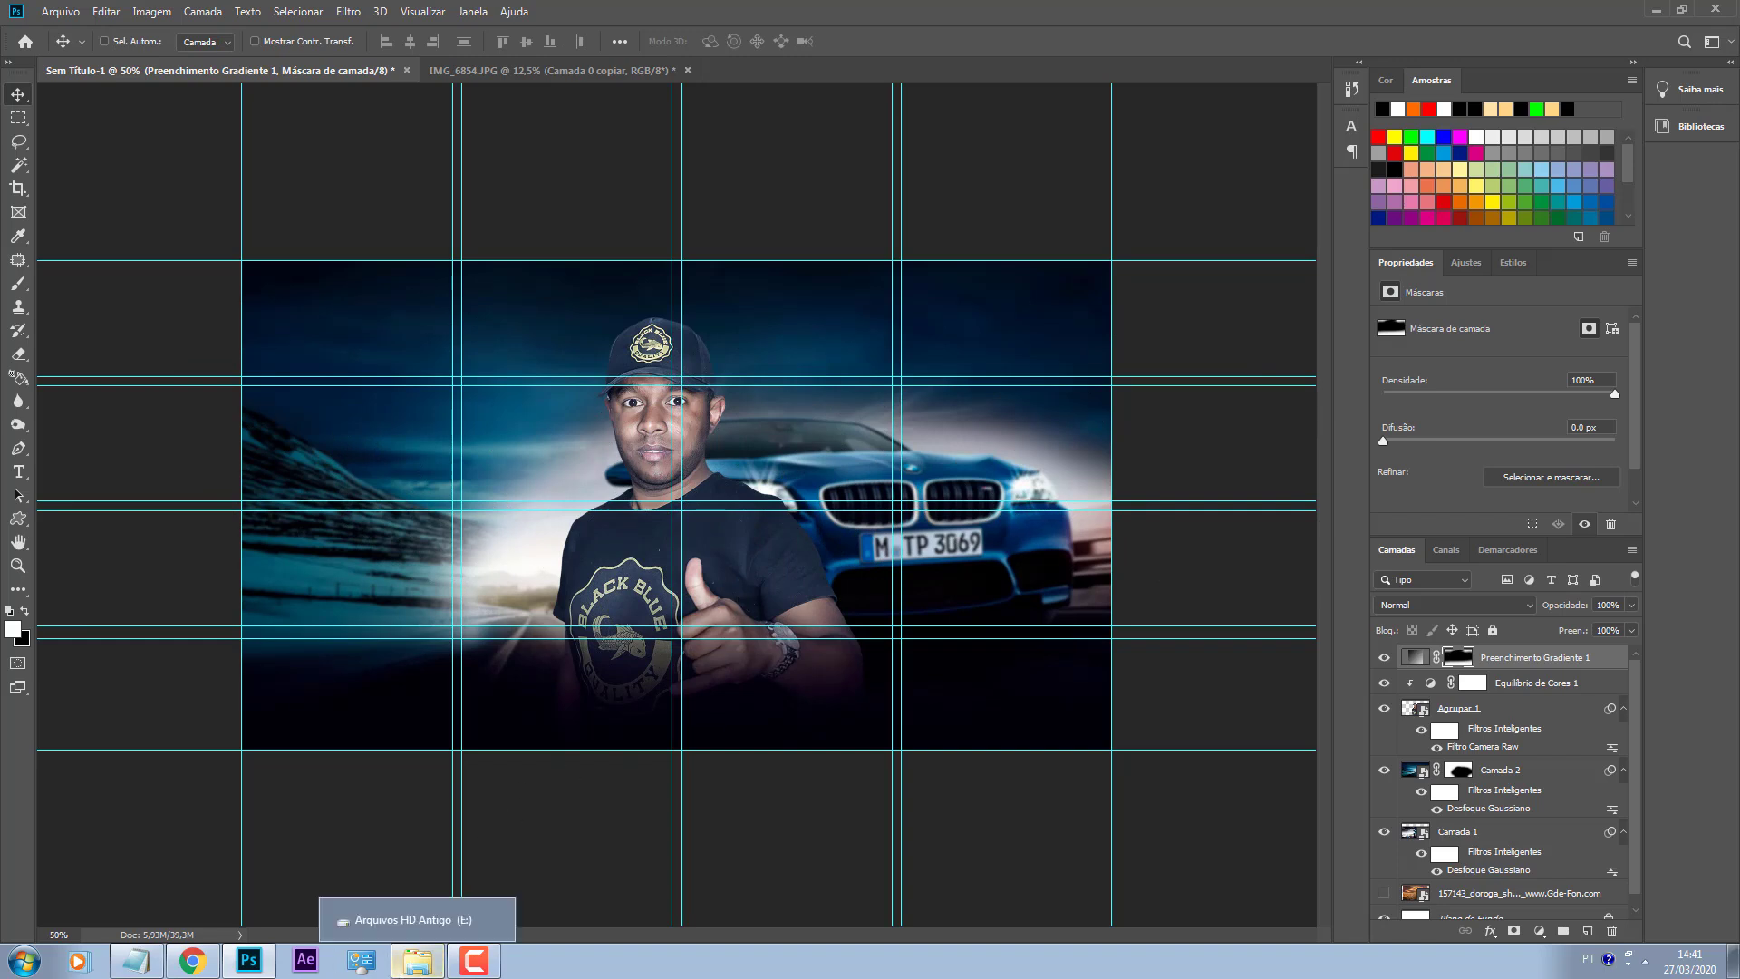
{"action": "left_click", "coordinate": [399, 975]}
{"action": "left_click_drag", "start_coordinate": [435, 176], "coordinate": [1095, 698]}
{"action": "left_click_drag", "start_coordinate": [1025, 748], "coordinate": [779, 579]}
{"action": "key", "text": "Return"}
Step: Move the motorcycle's layer below the man's layer and position the motorcycle behind him, opposite the car
{"action": "left_click_drag", "start_coordinate": [671, 512], "coordinate": [626, 620]}
{"action": "left_click_drag", "start_coordinate": [1475, 659], "coordinate": [1470, 781]}
{"action": "mouse_move", "coordinate": [584, 564]}
{"action": "left_mouse_down"}
{"action": "mouse_move", "coordinate": [580, 589]}
{"action": "mouse_move", "coordinate": [462, 578]}
{"action": "mouse_move", "coordinate": [569, 580]}
{"action": "left_mouse_up"}
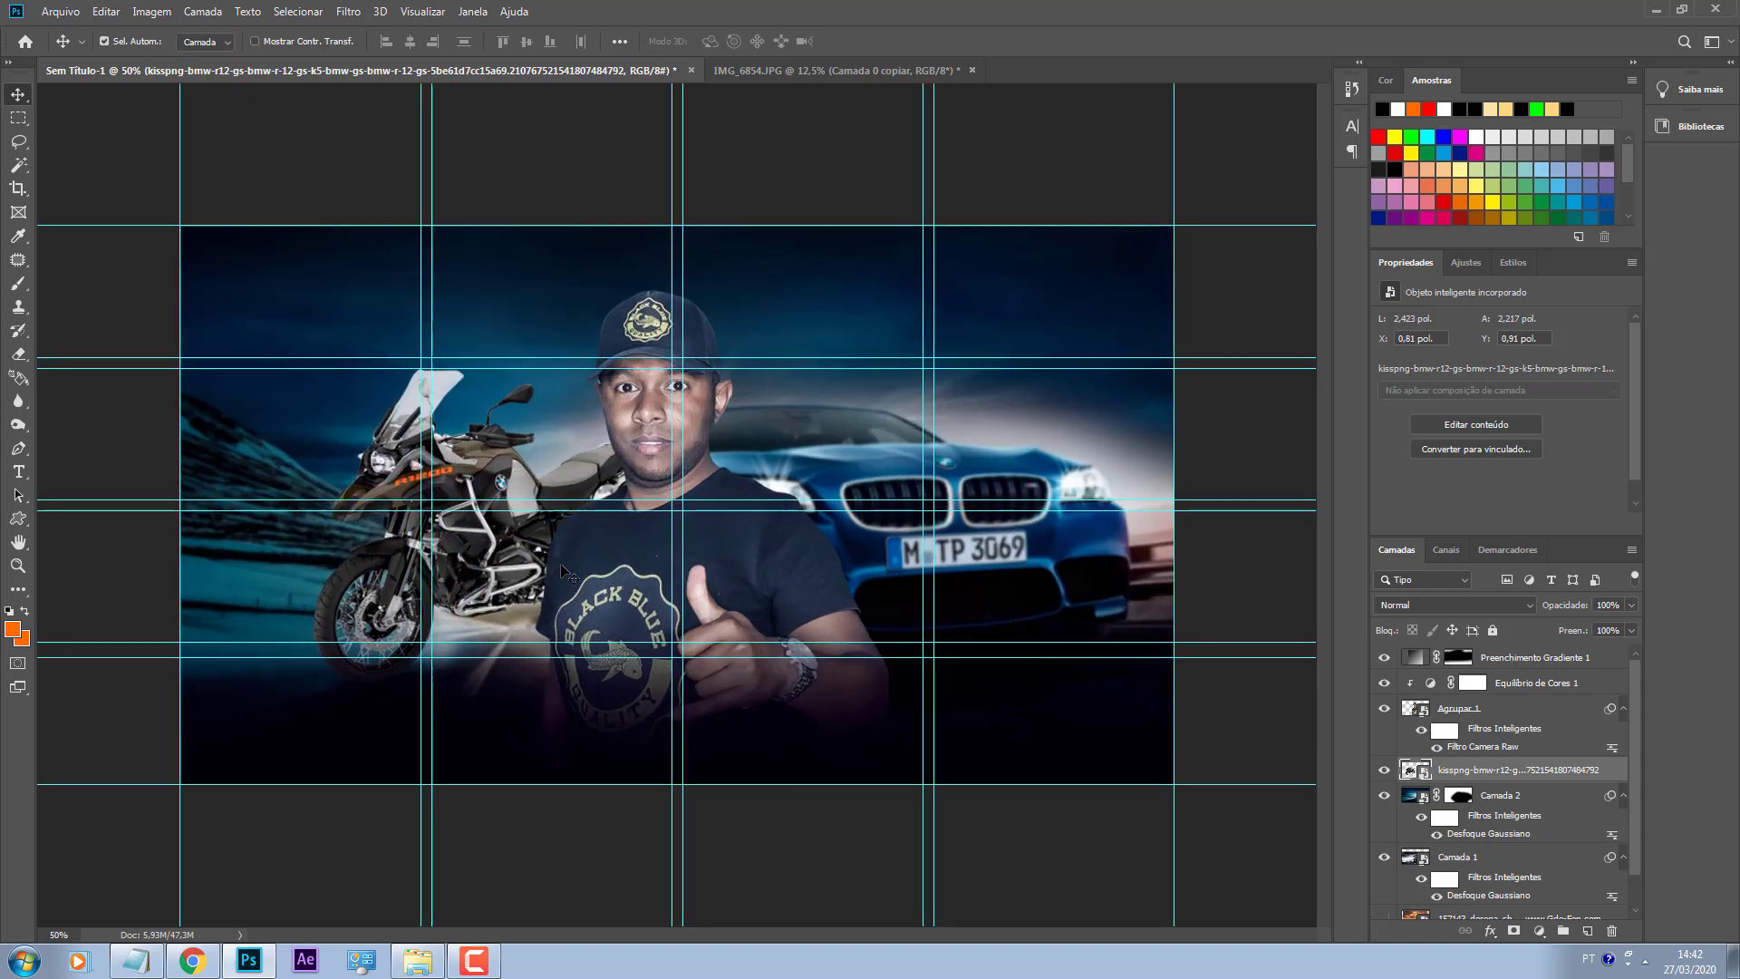
Step: Apply a Gaussian Blur with a radius of 2.7 pixels to the motorcycle layer
{"action": "key", "text": "ctrl+1"}
{"action": "left_click", "coordinate": [348, 11]}
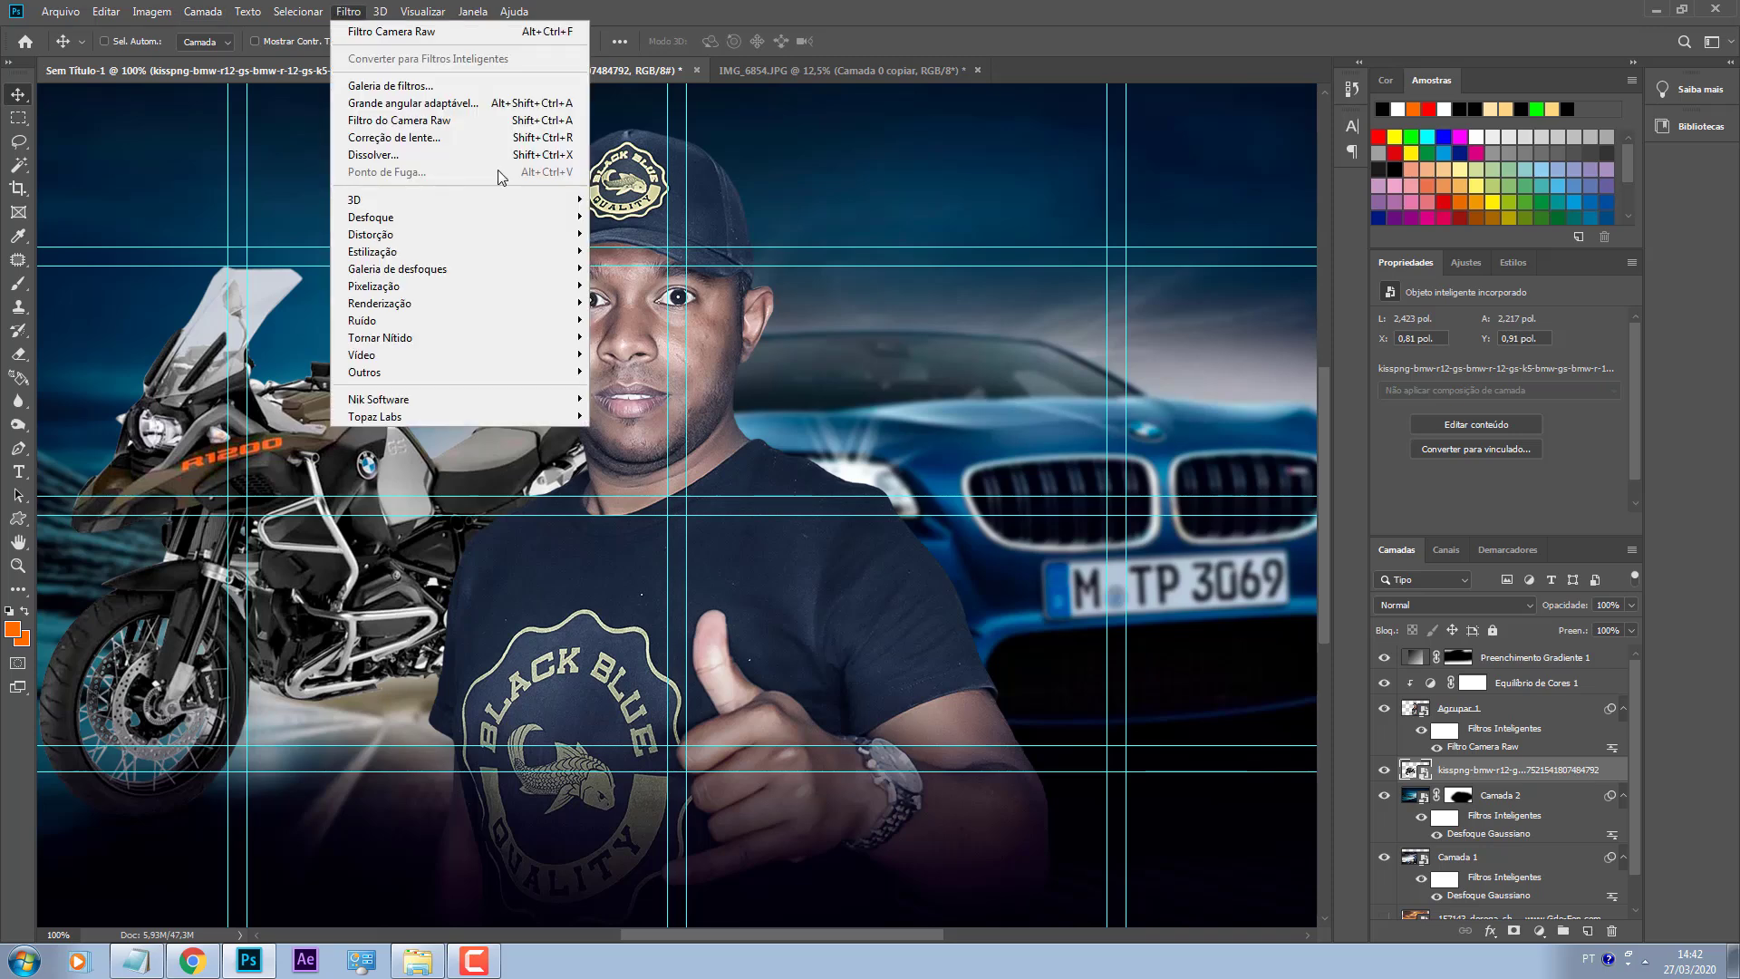
{"action": "mouse_move", "coordinate": [544, 217]}
{"action": "left_click", "coordinate": [654, 319]}
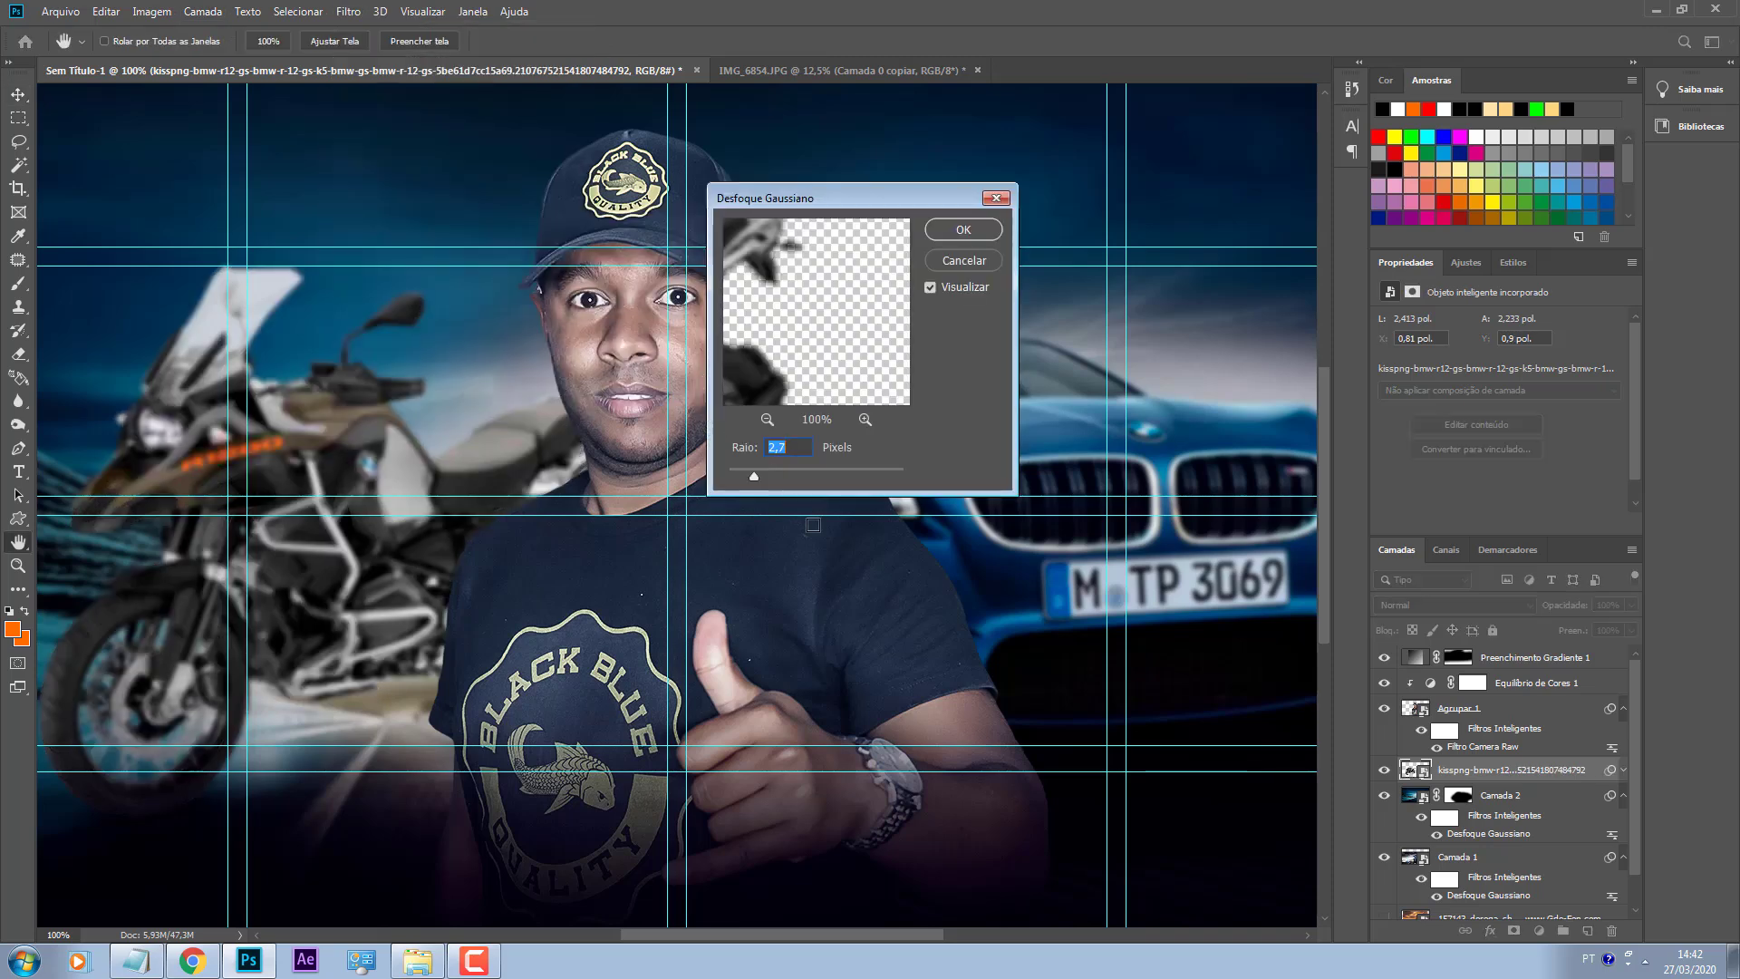
{"action": "left_click", "coordinate": [963, 229]}
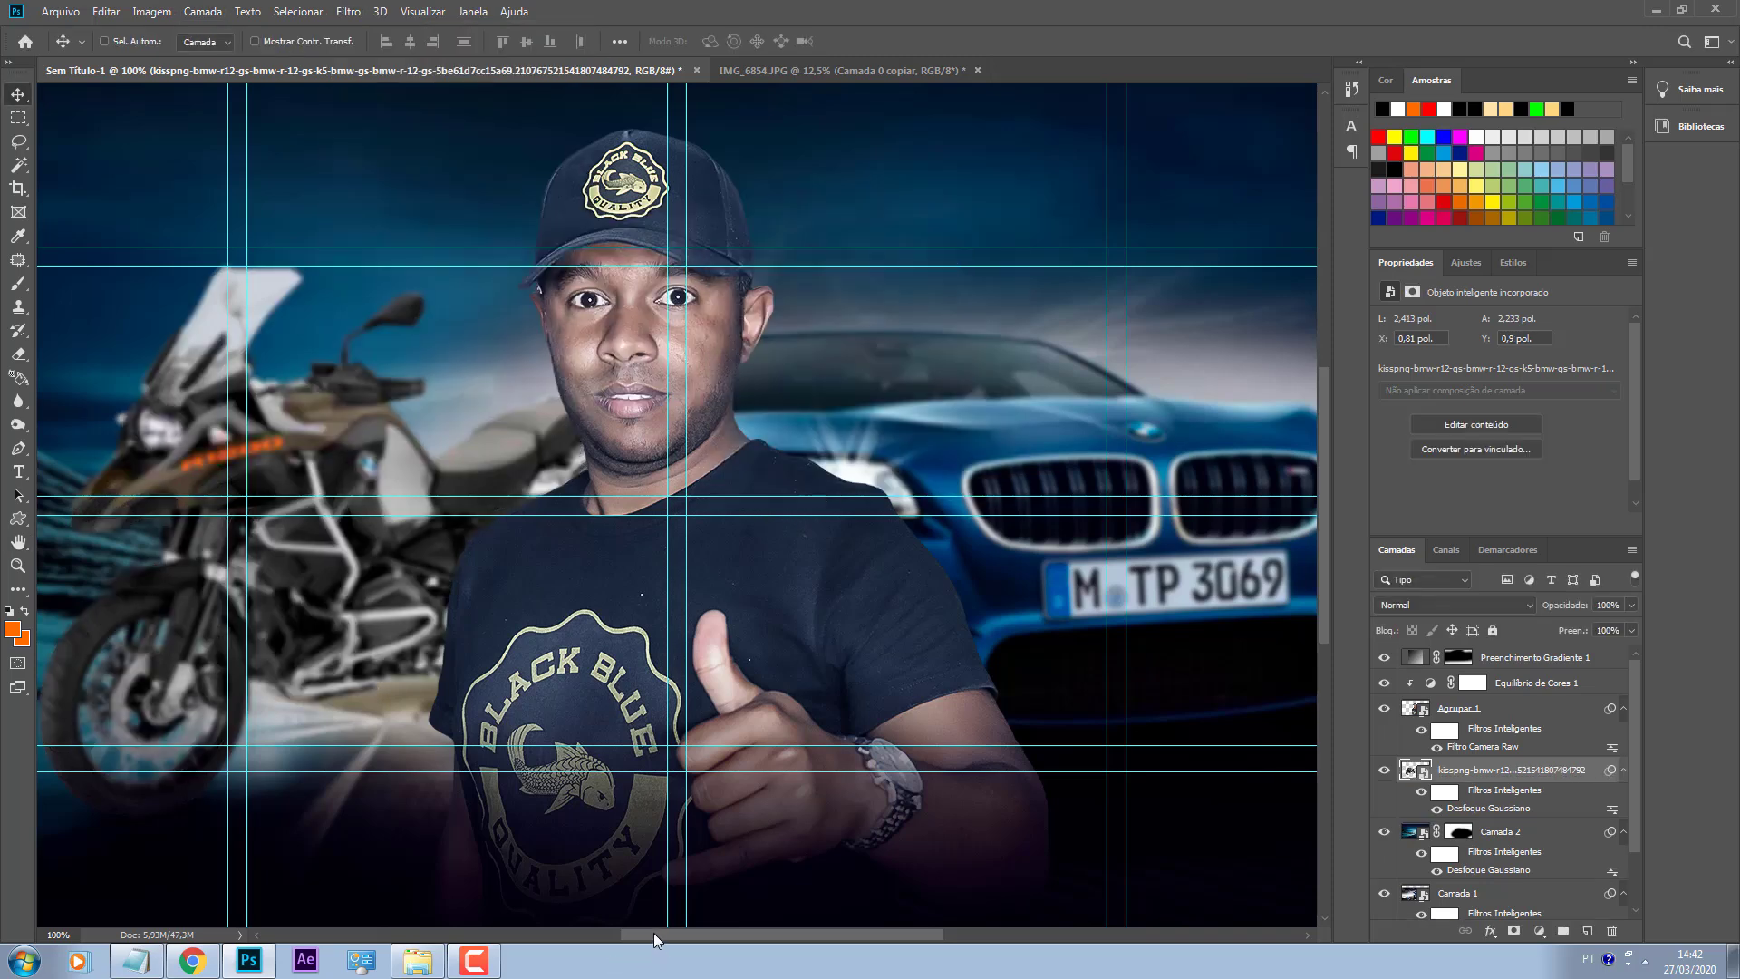
Step: Add a Color Balance adjustment layer above the motorcycle and clip it to that layer
{"action": "scroll", "coordinate": [655, 935], "scroll_direction": "left", "scroll_amount": 5}
{"action": "scroll", "coordinate": [786, 921], "scroll_direction": "right", "scroll_amount": 4}
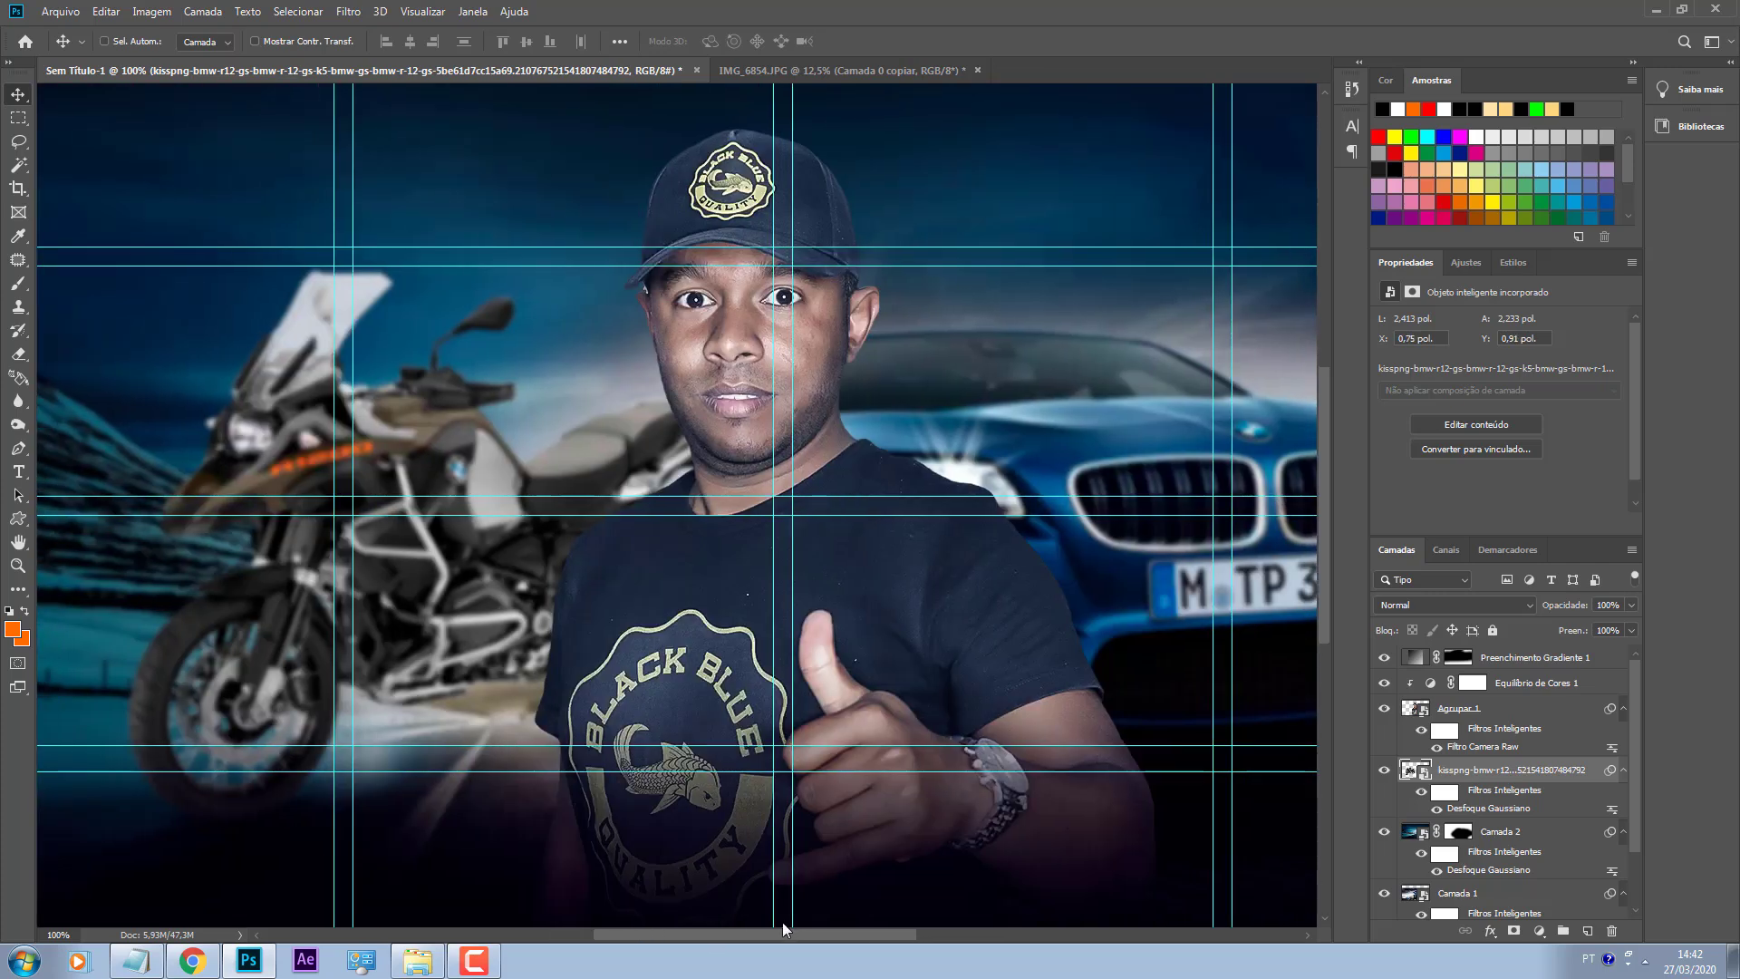
{"action": "left_click", "coordinate": [1539, 930]}
{"action": "left_click", "coordinate": [1609, 761]}
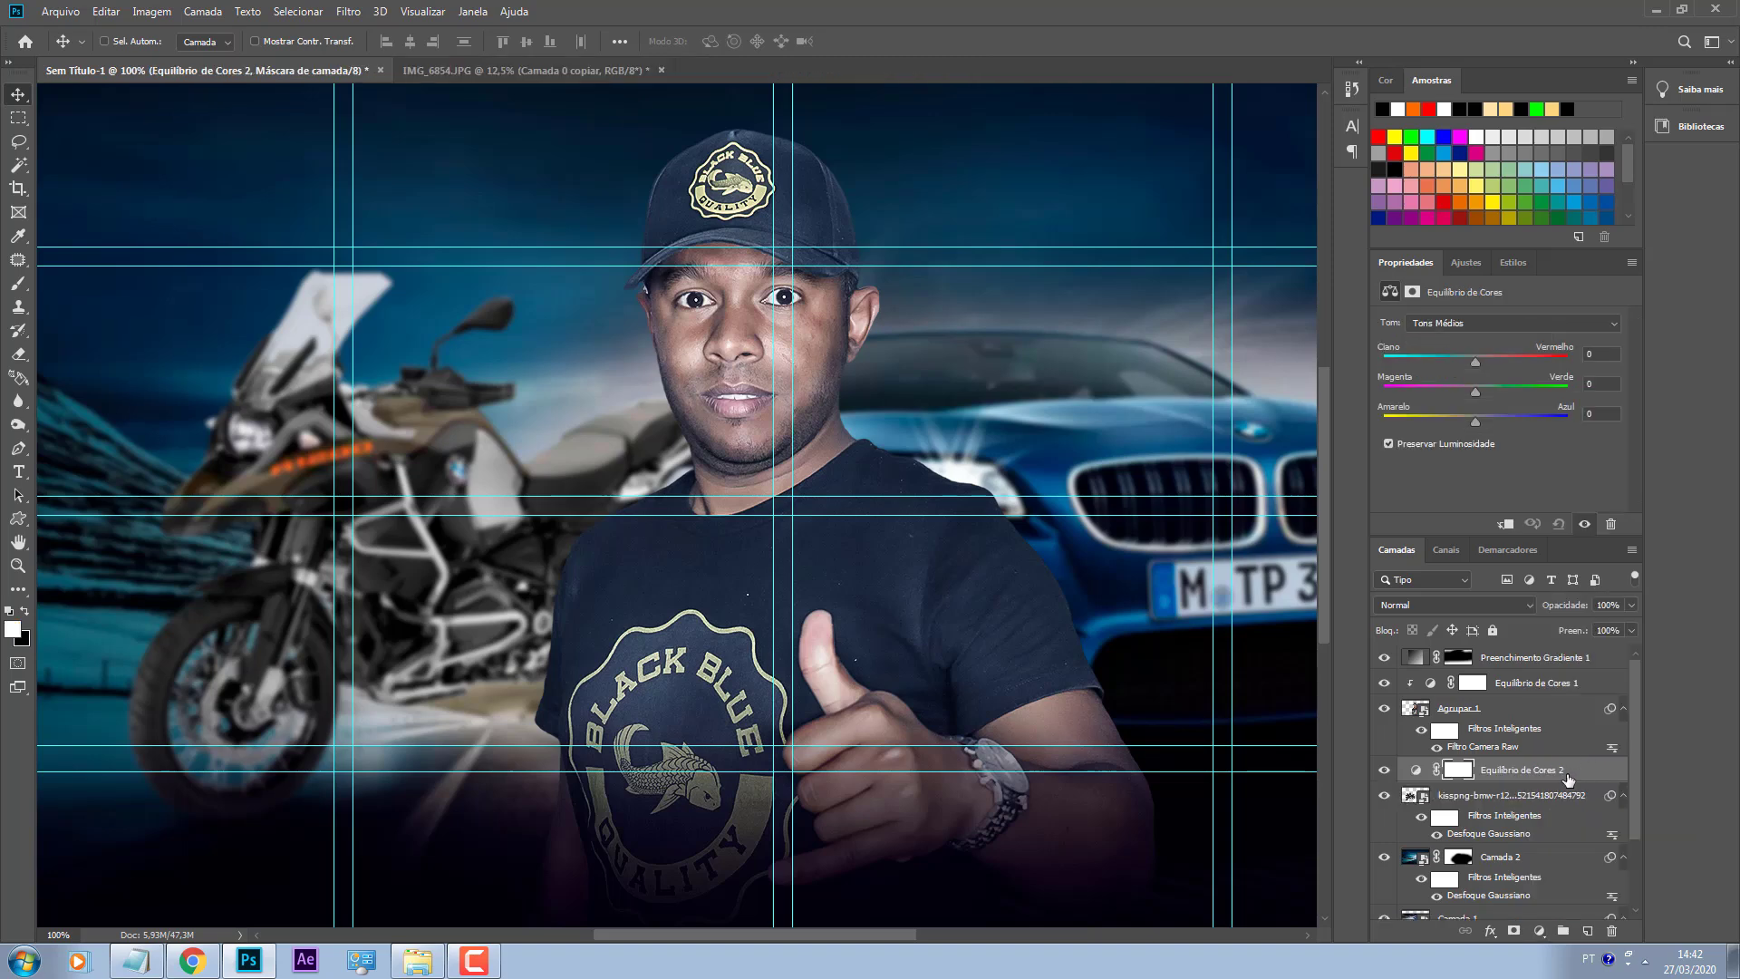
{"action": "right_click", "coordinate": [1610, 766]}
{"action": "left_click", "coordinate": [1600, 354]}
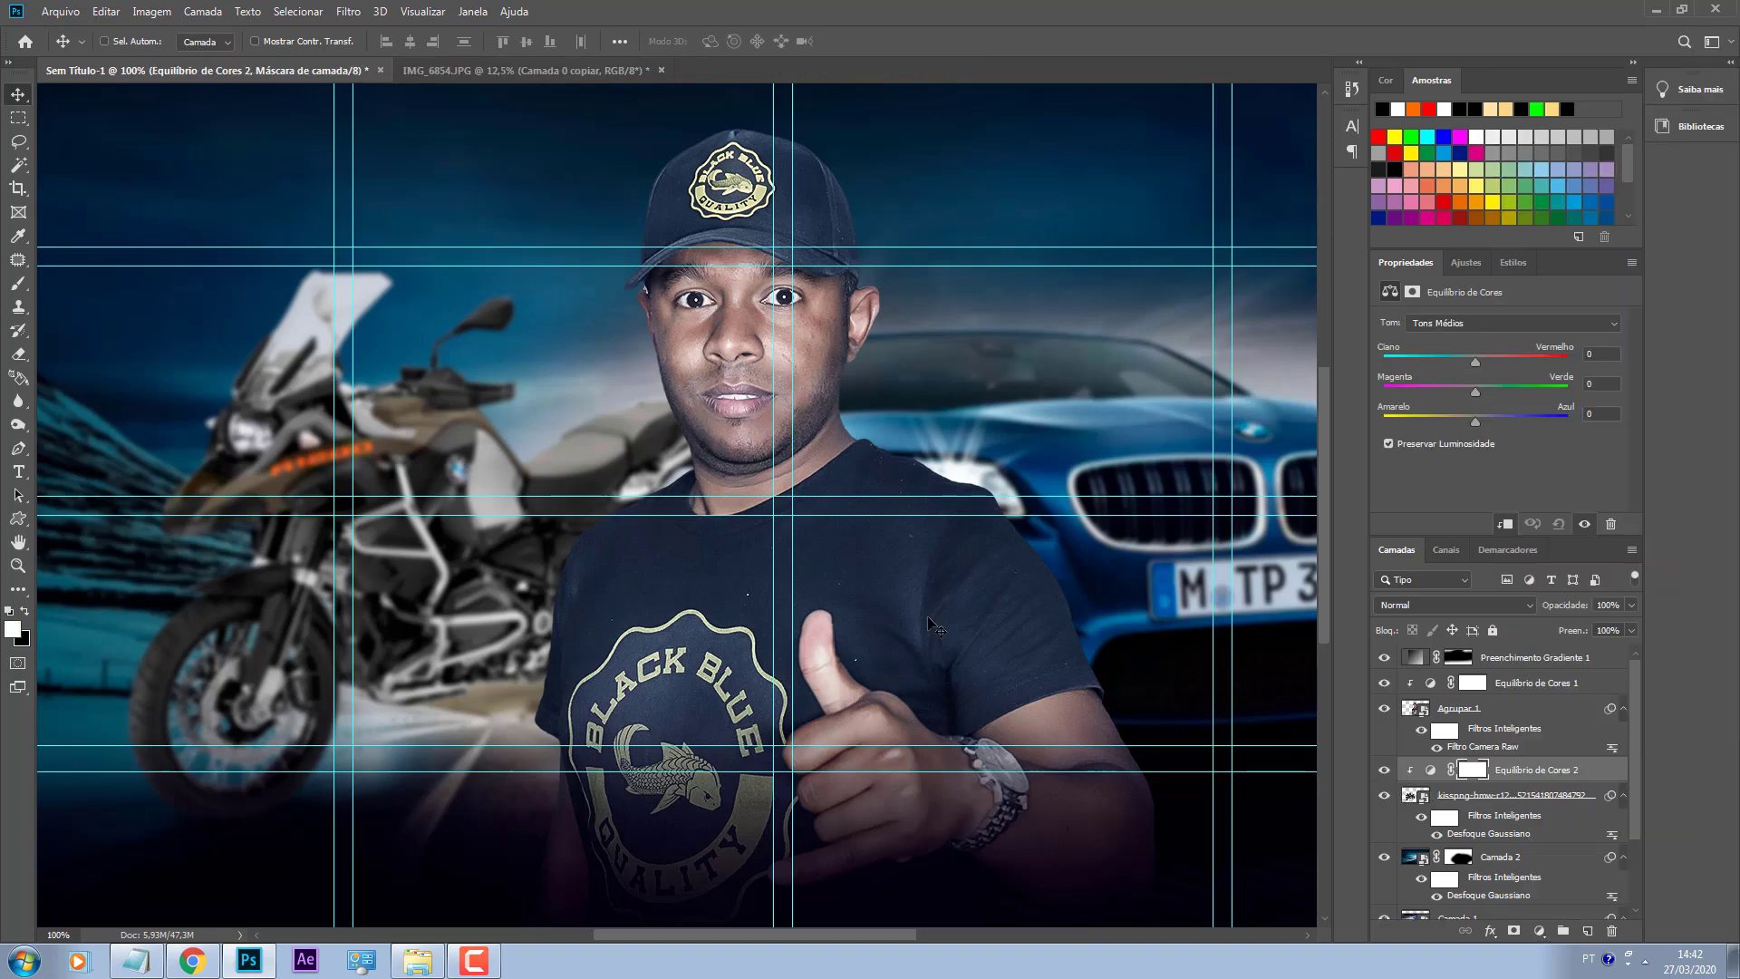
Step: Set the motorcycle's Color Balance midtones to -23 on cyan-red and +19 on yellow-blue, comparing the result before and after
{"action": "left_click", "coordinate": [1385, 796]}
{"action": "left_click", "coordinate": [1384, 796]}
{"action": "left_click", "coordinate": [1384, 795]}
{"action": "left_click", "coordinate": [1385, 796]}
{"action": "left_click", "coordinate": [1428, 770]}
{"action": "mouse_move", "coordinate": [1477, 421]}
{"action": "left_mouse_down"}
{"action": "mouse_move", "coordinate": [1508, 422]}
{"action": "mouse_move", "coordinate": [1491, 420]}
{"action": "left_mouse_up"}
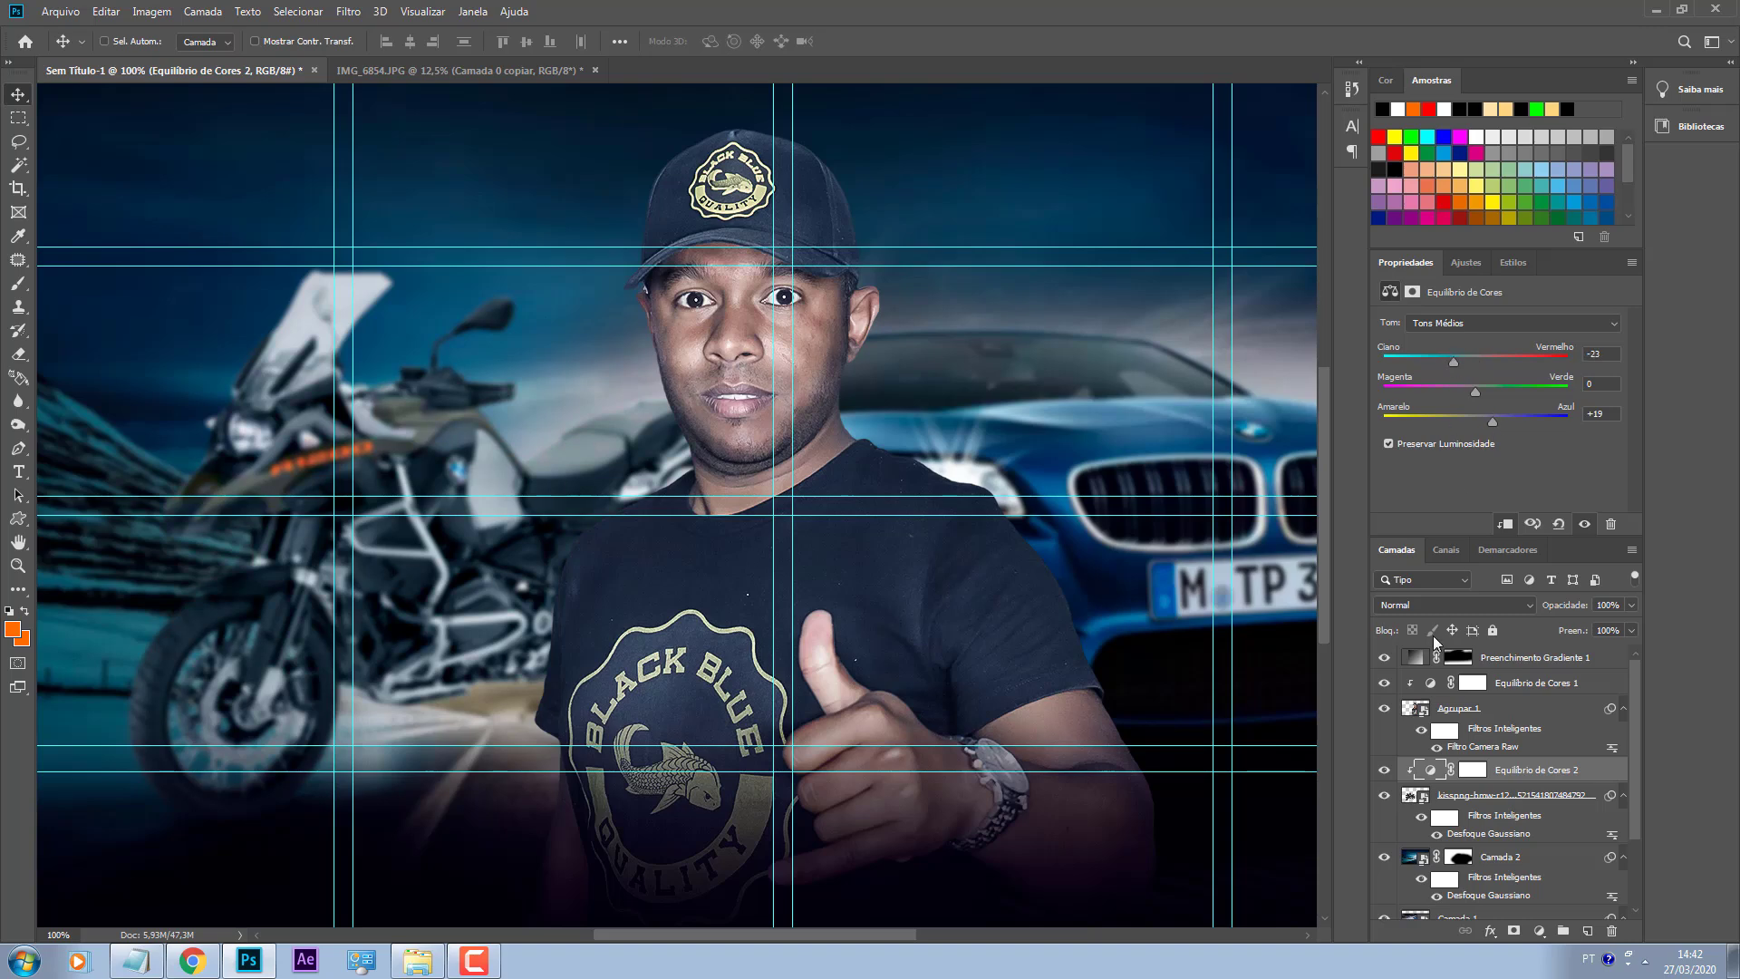
{"action": "key", "text": "ctrl+minus"}
{"action": "key", "text": "ctrl+minus"}
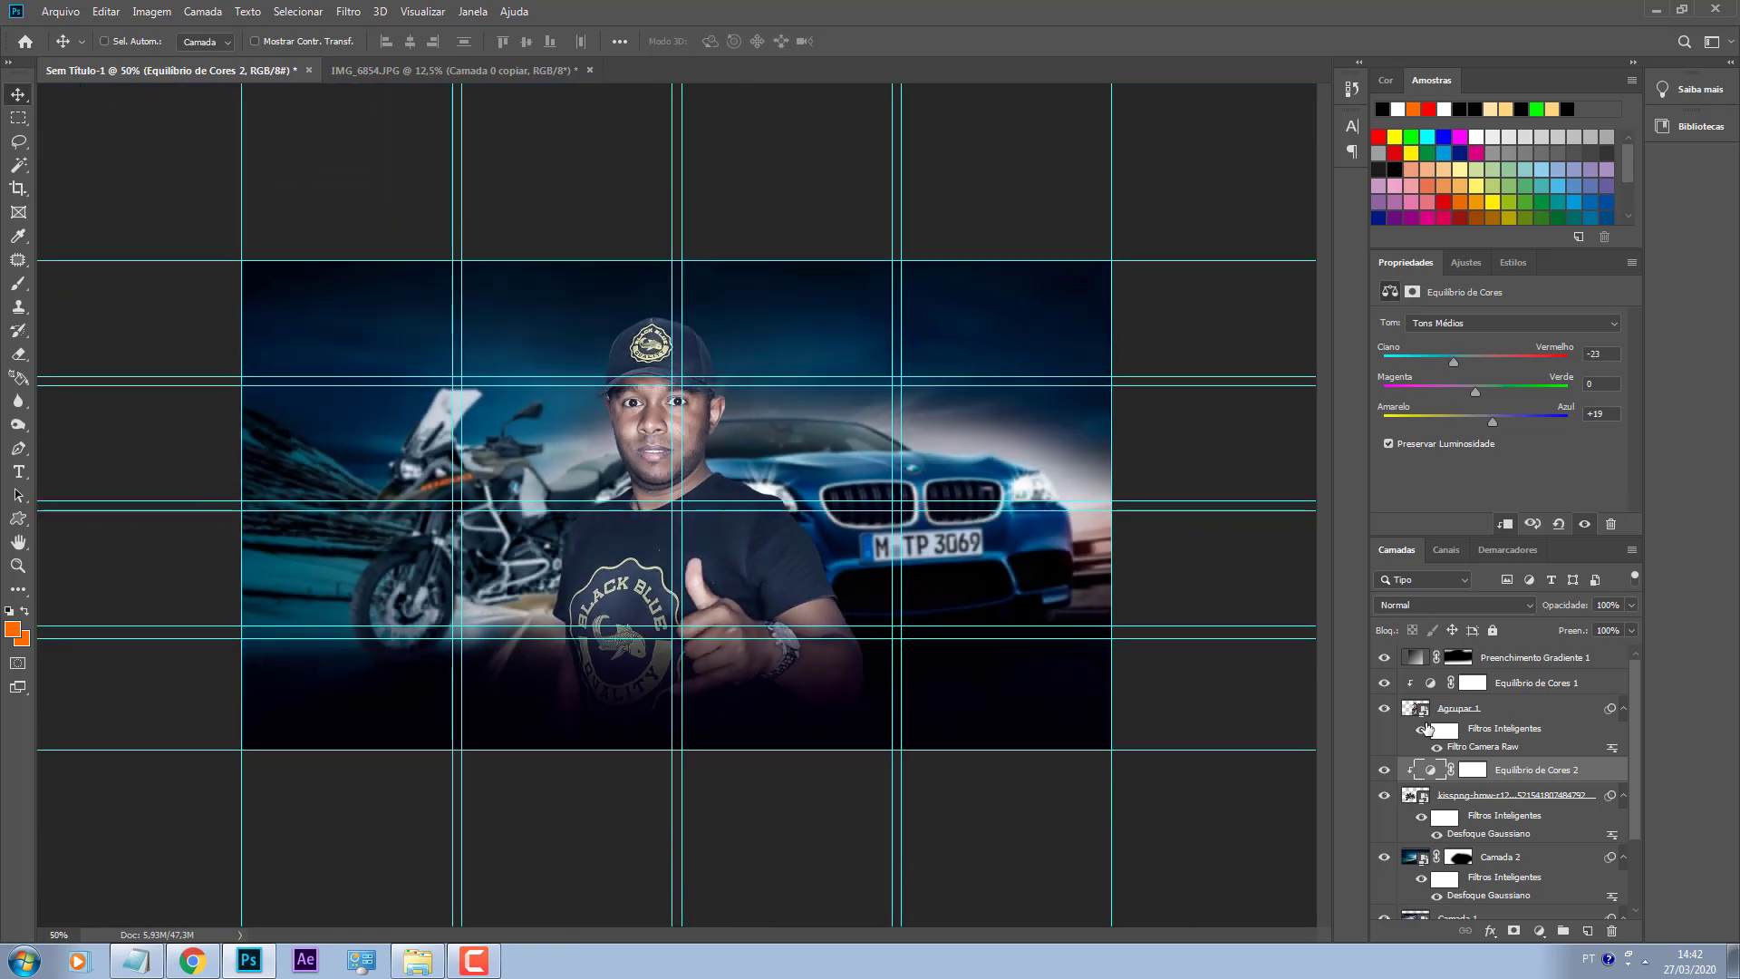
{"action": "left_click", "coordinate": [1384, 774]}
{"action": "left_click", "coordinate": [1384, 775]}
{"action": "left_click", "coordinate": [1384, 799]}
{"action": "left_click", "coordinate": [1384, 798]}
Step: Select the motorcycle layer with its Color Balance layer and reposition both beside the man
{"action": "left_click", "coordinate": [1506, 795]}
{"action": "left_click", "coordinate": [1538, 775], "text": "ctrl"}
{"action": "left_click_drag", "start_coordinate": [345, 549], "coordinate": [320, 549]}
{"action": "left_click_drag", "start_coordinate": [611, 567], "coordinate": [506, 610]}
{"action": "key", "text": "ctrl+plus"}
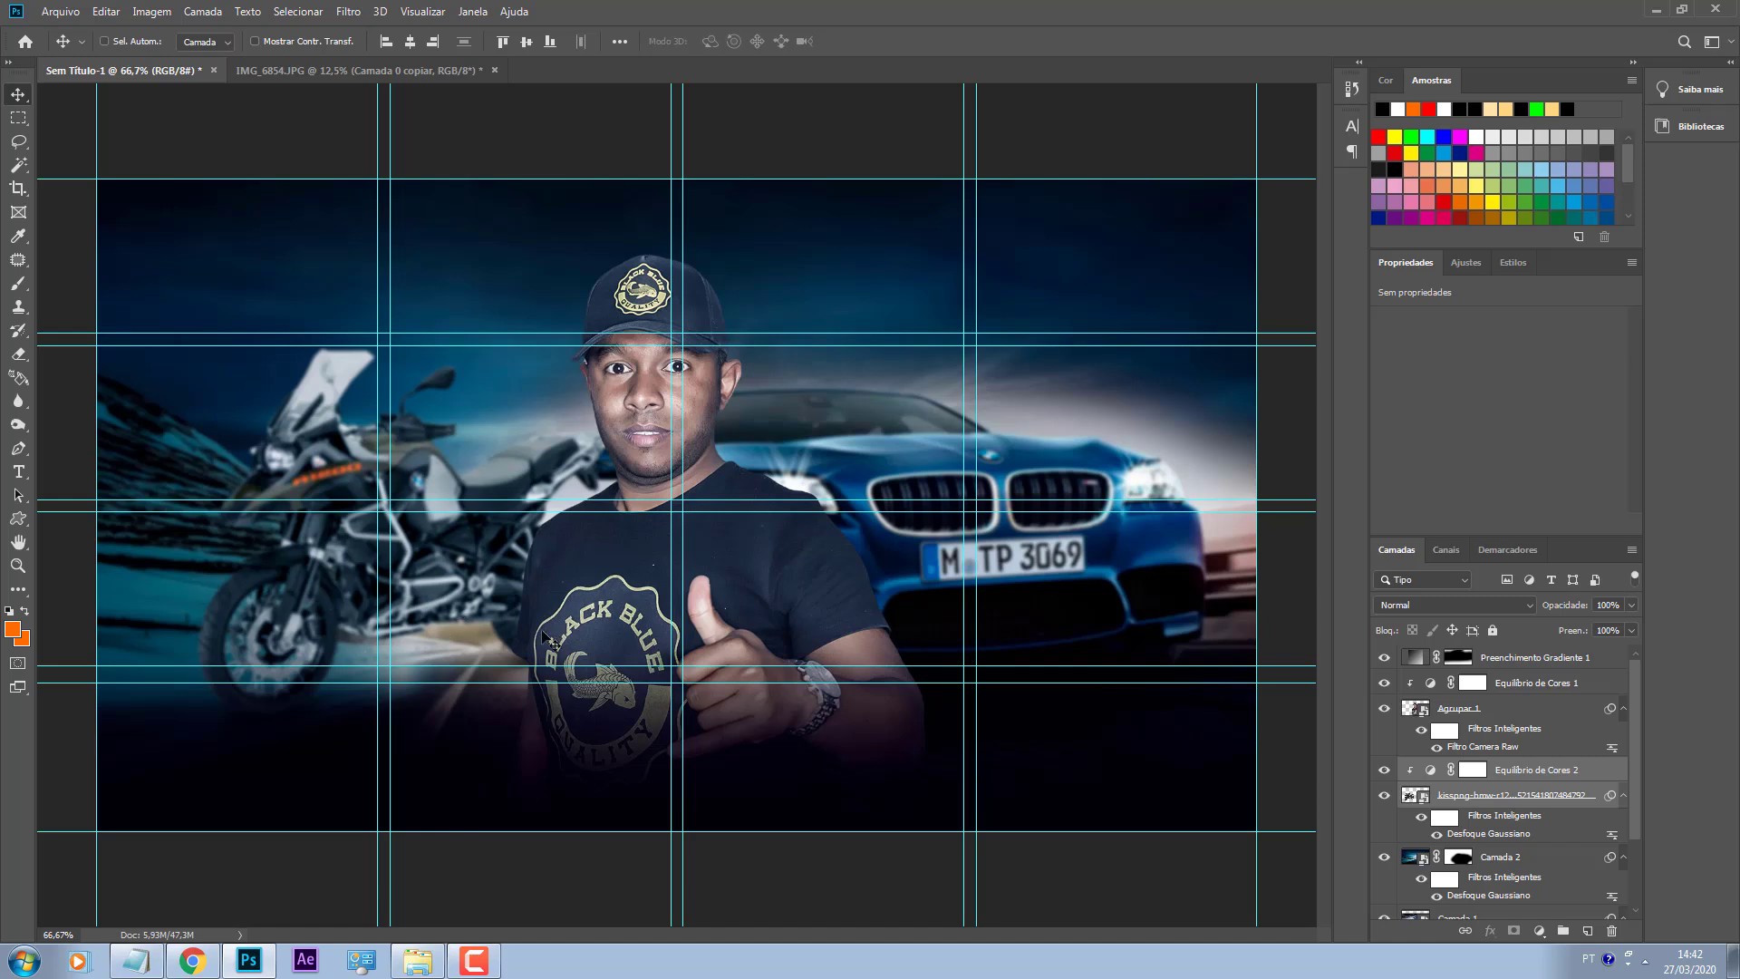
{"action": "left_click_drag", "start_coordinate": [598, 576], "coordinate": [648, 572]}
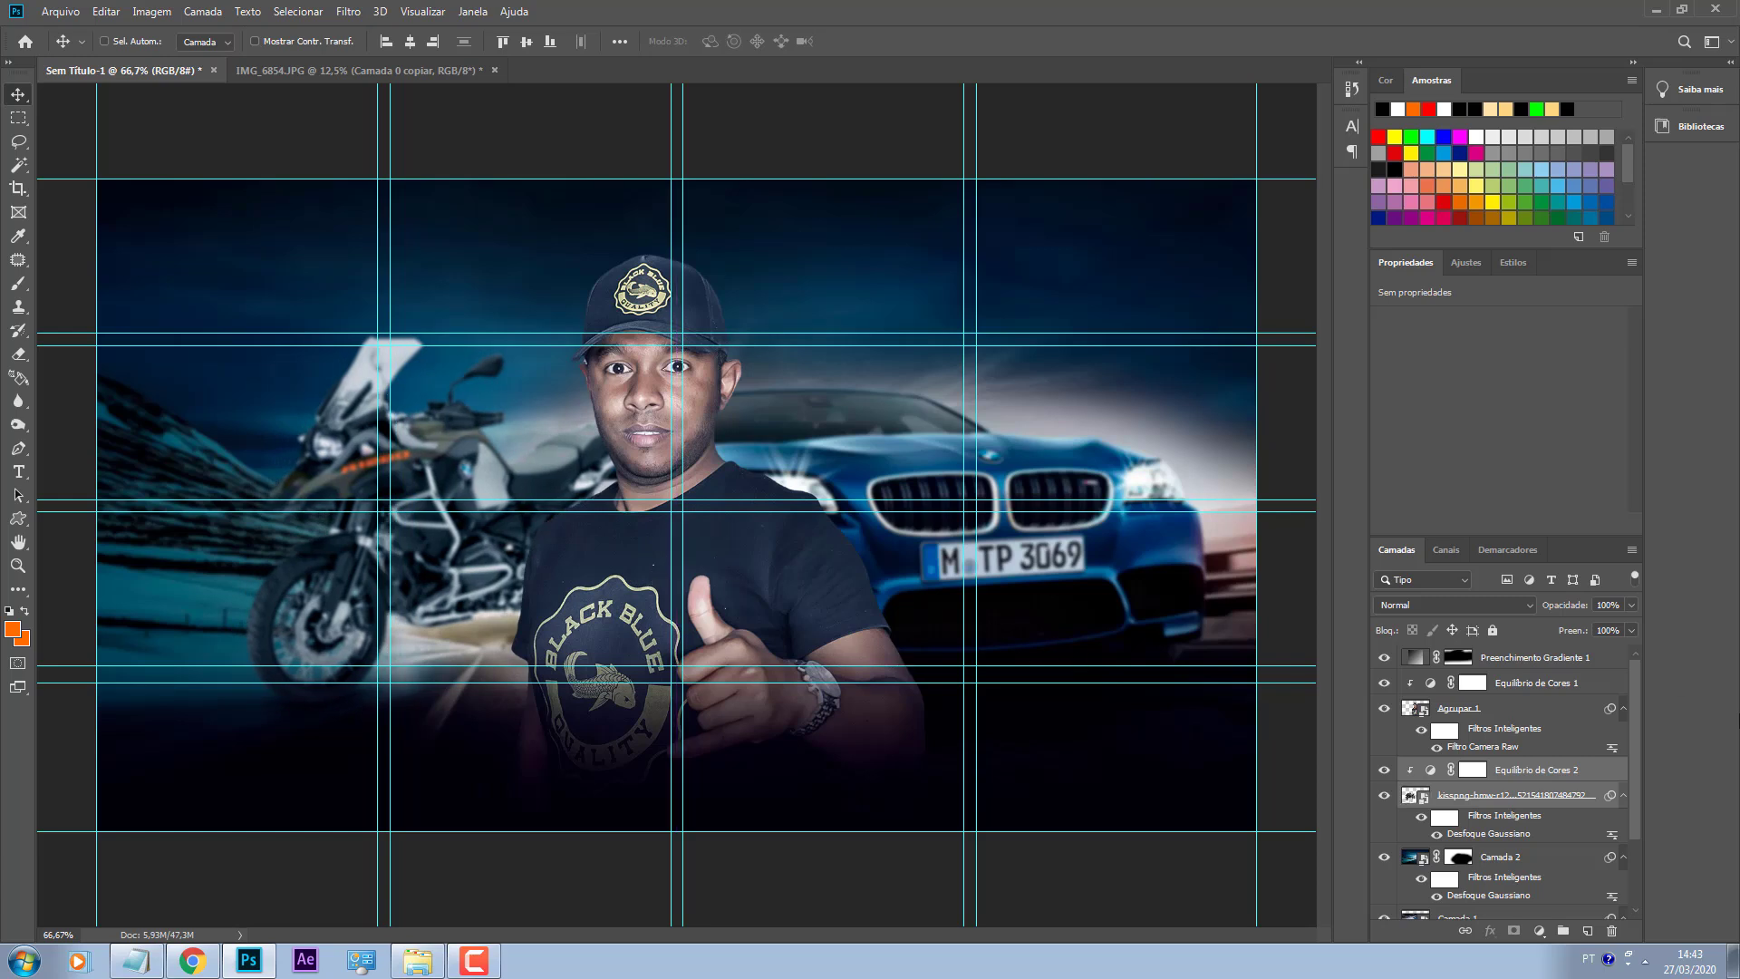
Step: Review the composition with the guides hidden and shown again
{"action": "key", "text": "ctrl+h"}
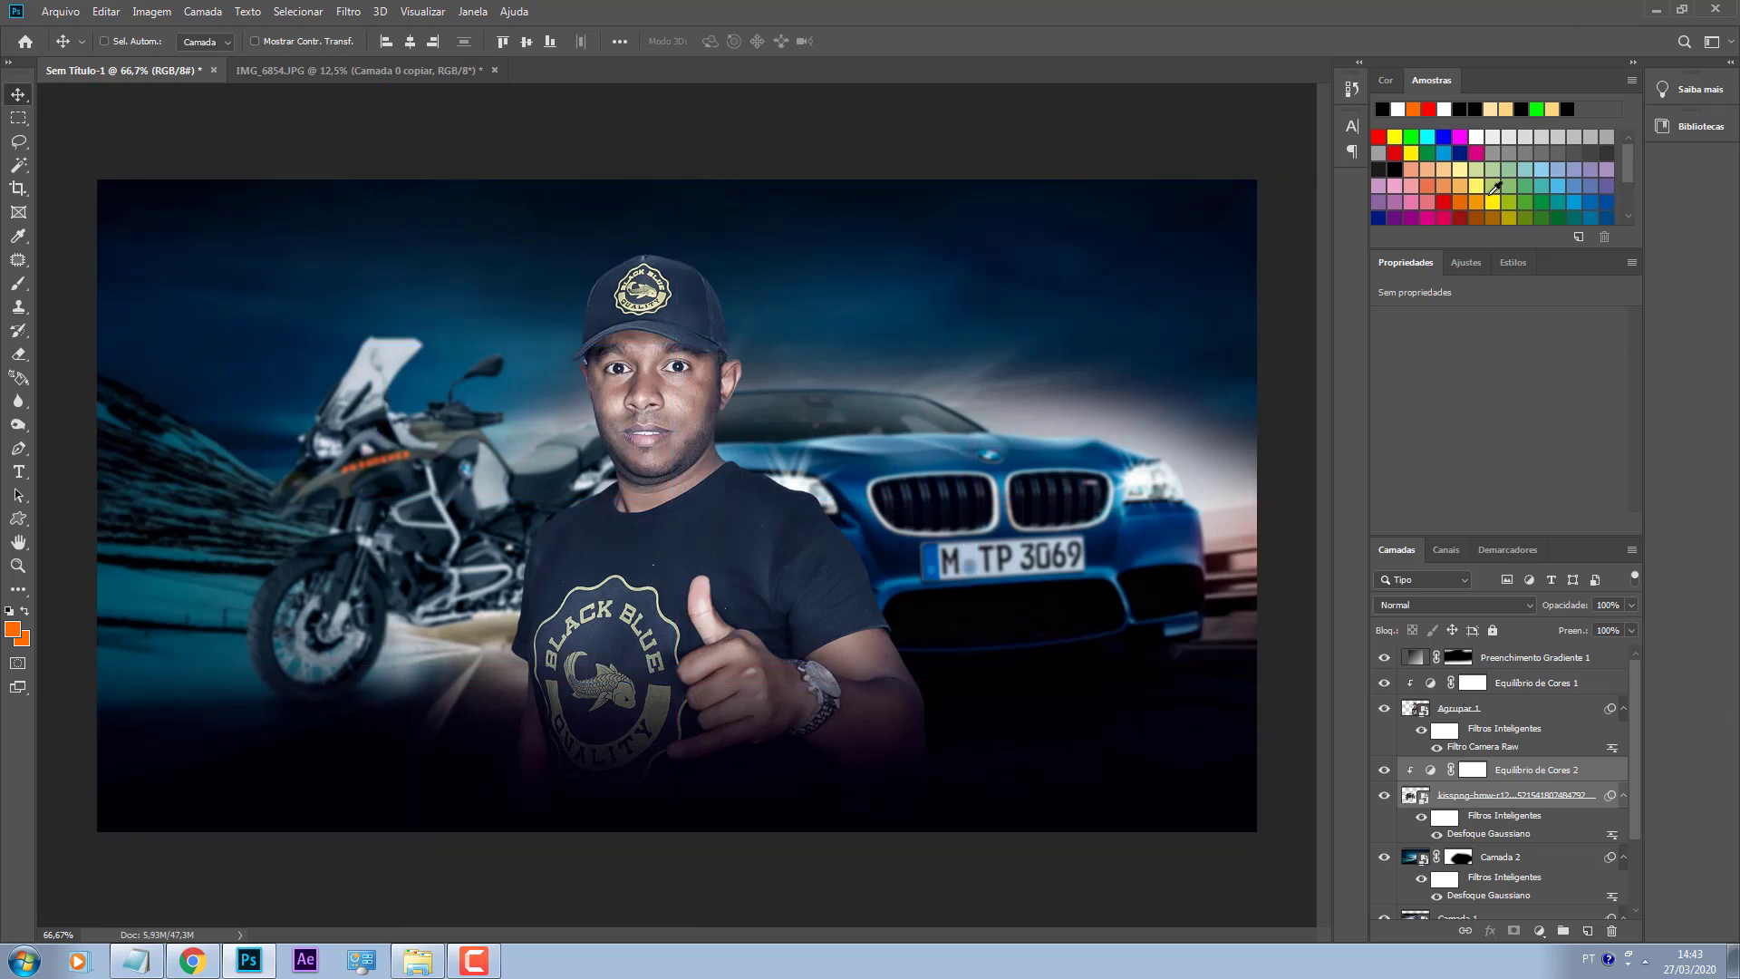
{"action": "left_click", "coordinate": [1498, 660]}
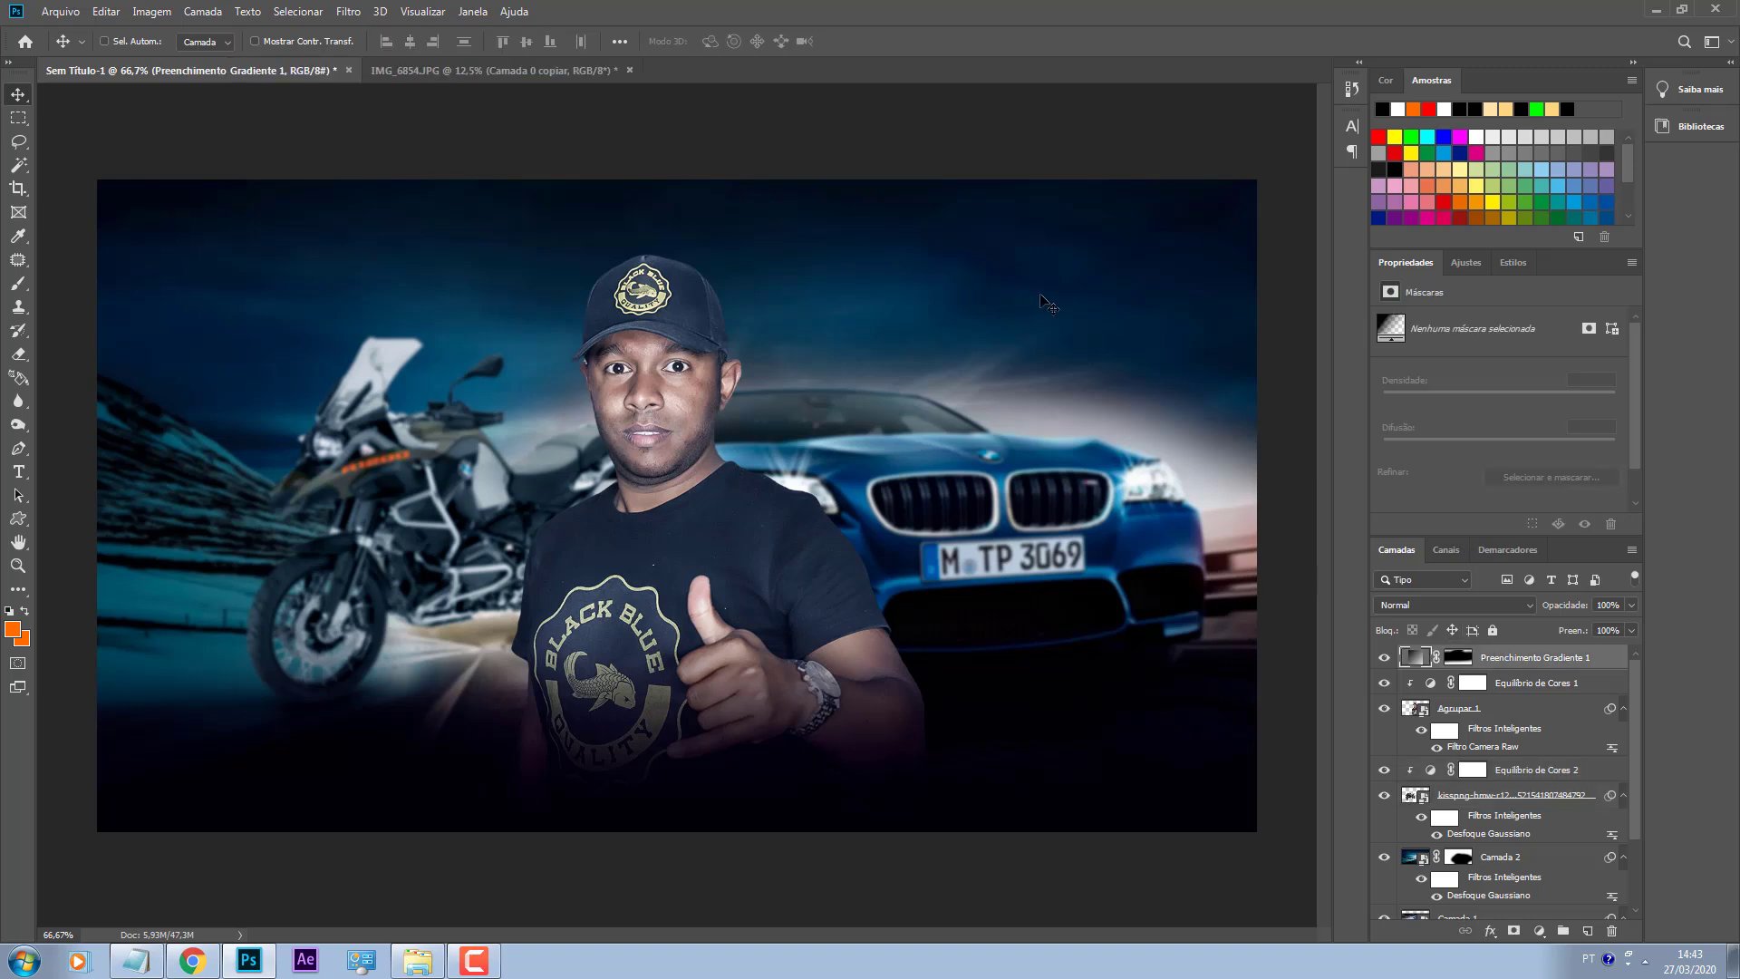
{"action": "key", "text": "ctrl+h"}
{"action": "key", "text": "ctrl+h"}
{"action": "key", "text": "ctrl+h"}
{"action": "key", "text": "ctrl+h"}
{"action": "key", "text": "t"}
{"action": "key", "text": "ctrl+h"}
{"action": "key", "text": "v"}
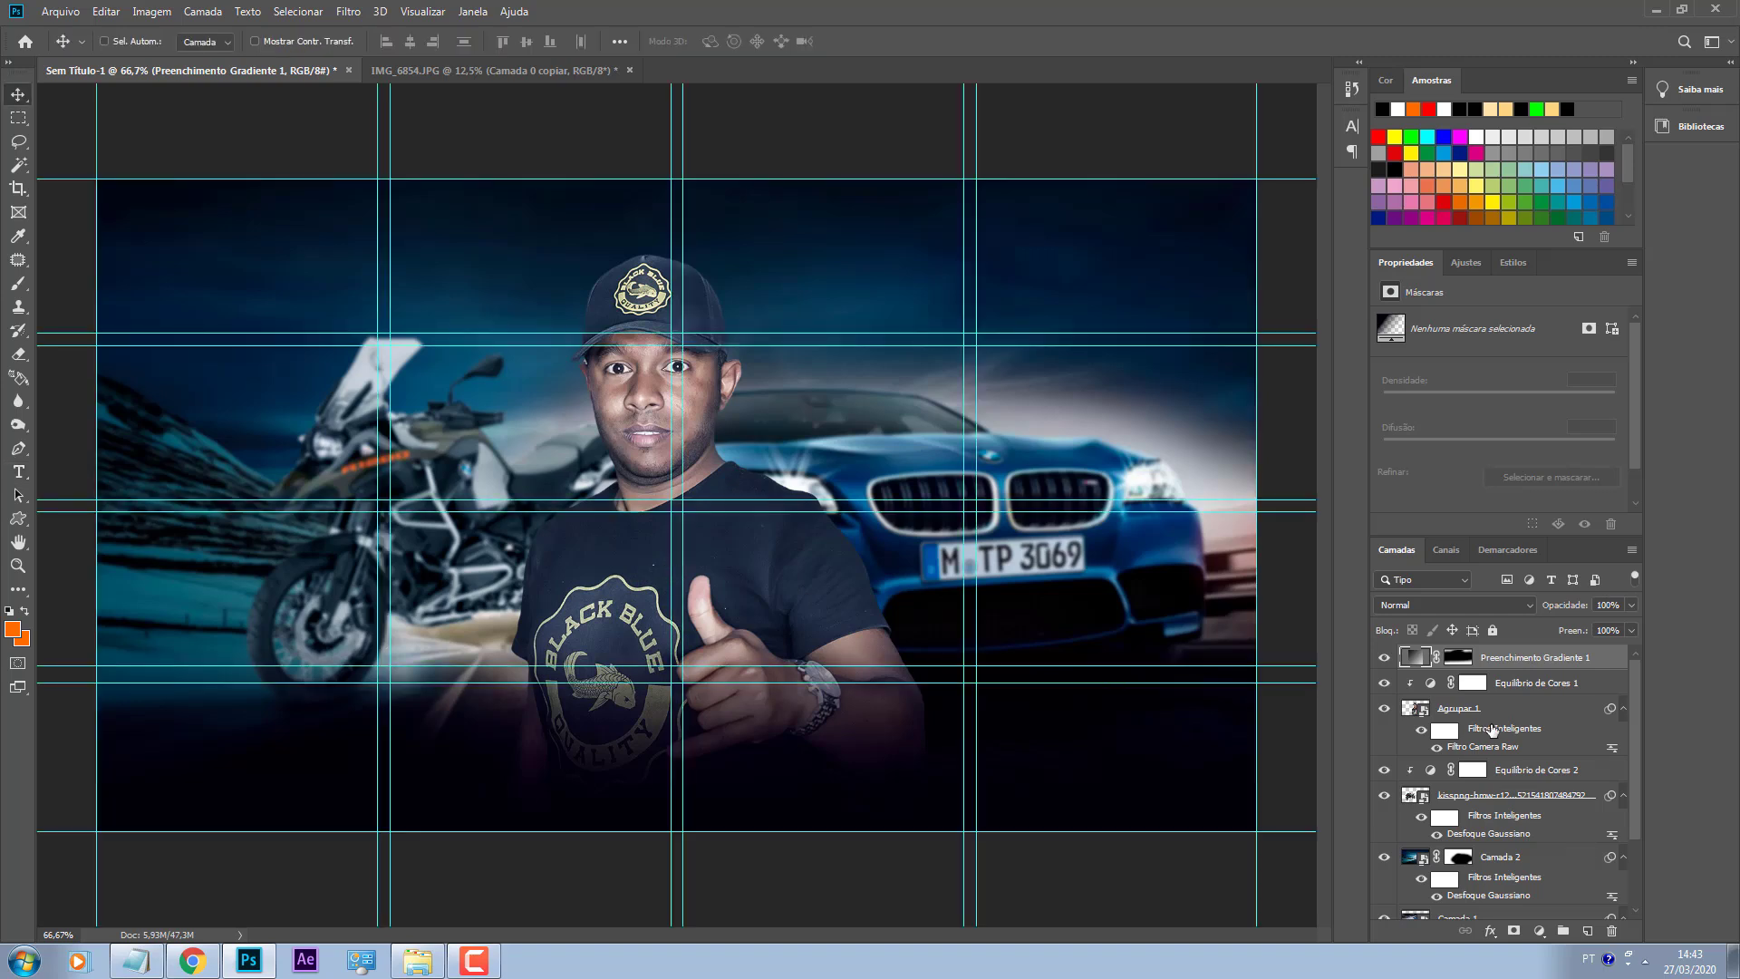
Step: Move the man slightly towards the car to centre him on the vertical guides
{"action": "left_click", "coordinate": [619, 546], "text": "ctrl"}
{"action": "left_click_drag", "start_coordinate": [697, 581], "coordinate": [717, 585]}
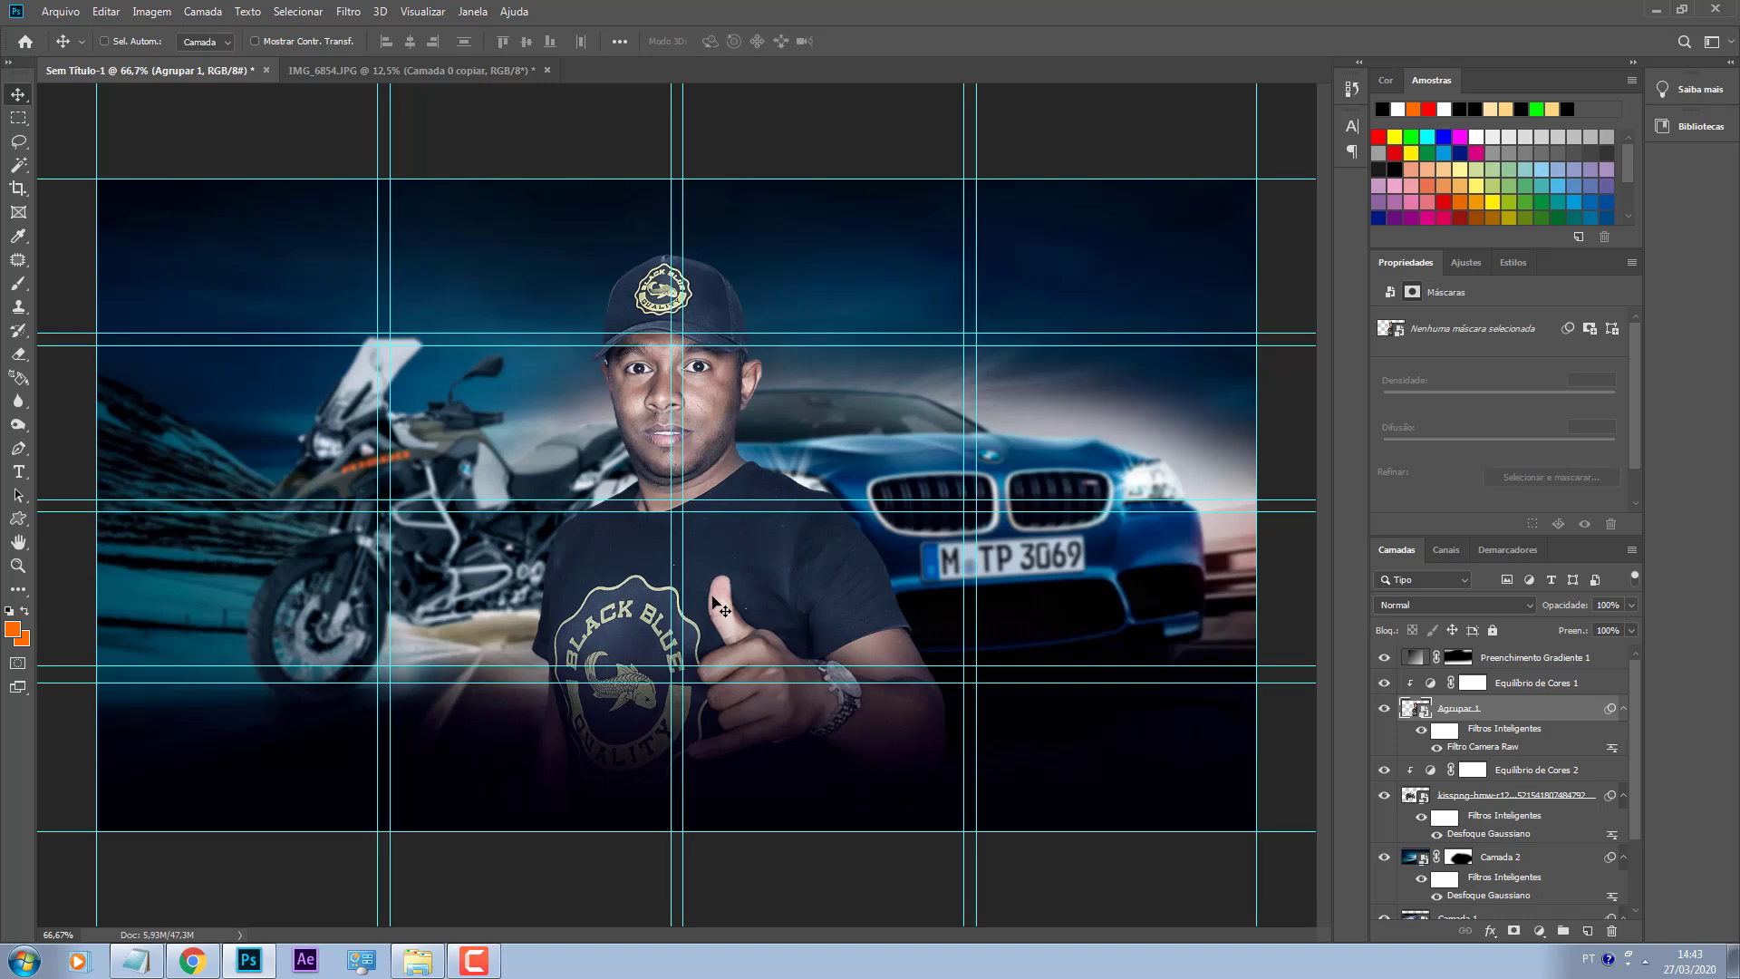
{"action": "key", "text": "ctrl+minus"}
{"action": "key", "text": "ctrl+minus"}
{"action": "key", "text": "ctrl+minus"}
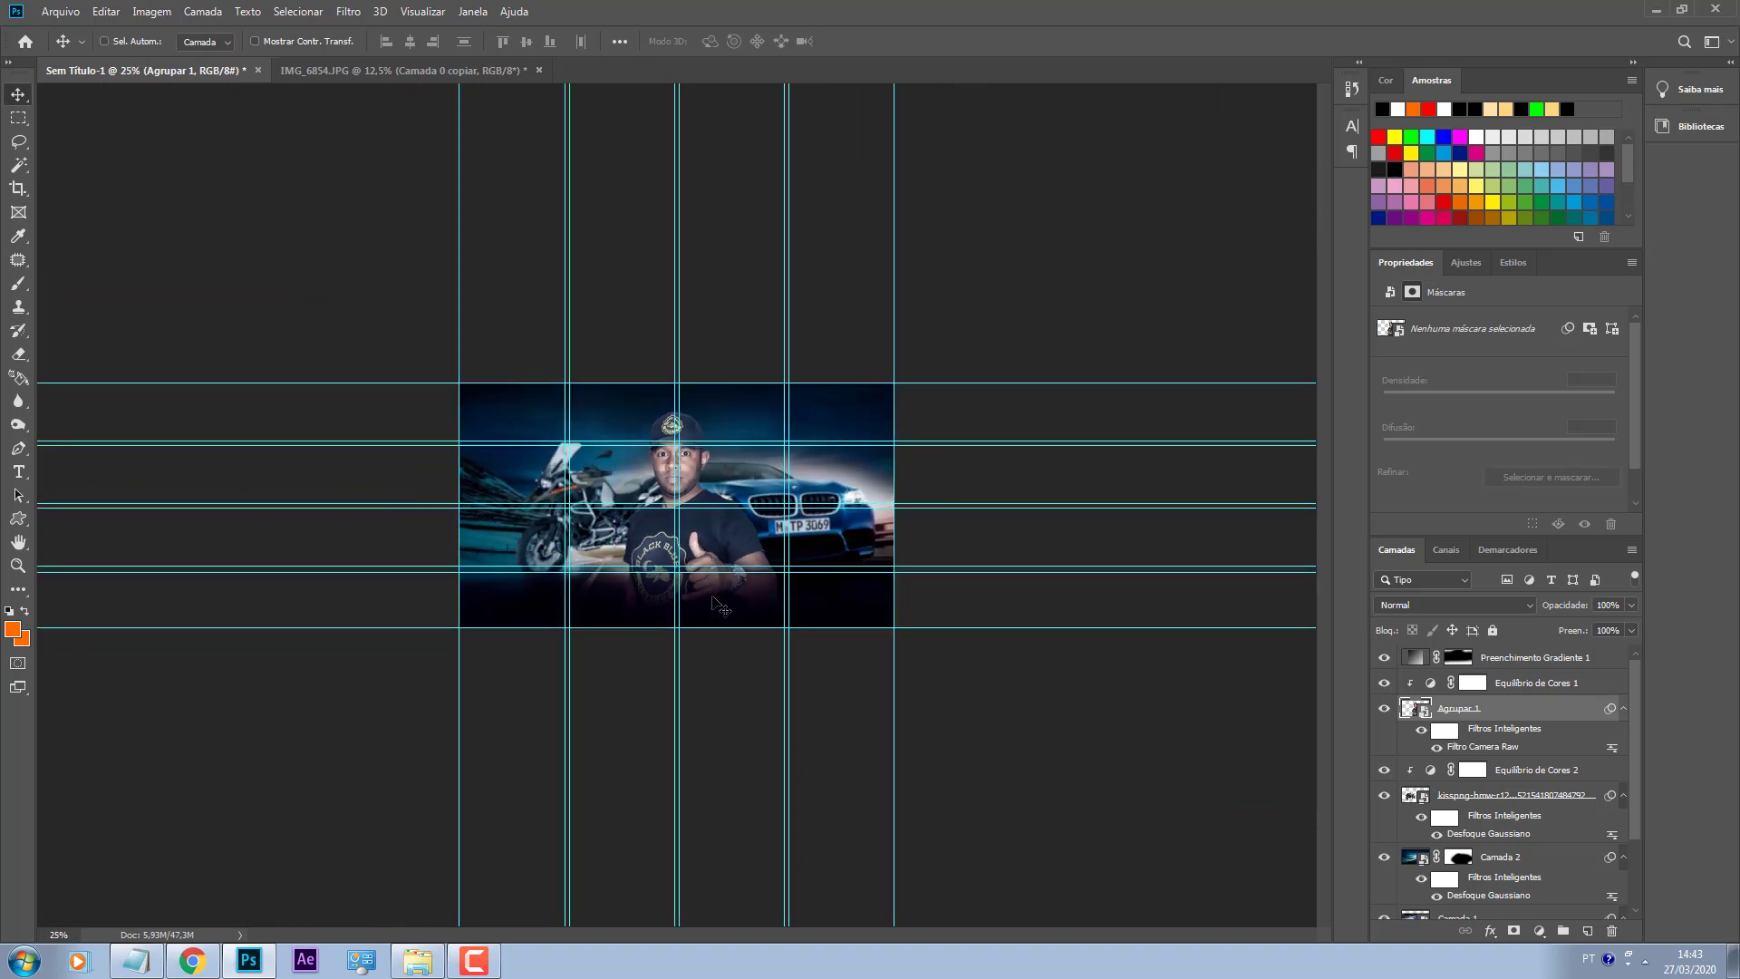
{"action": "key", "text": "ctrl+plus"}
{"action": "key", "text": "ctrl+plus"}
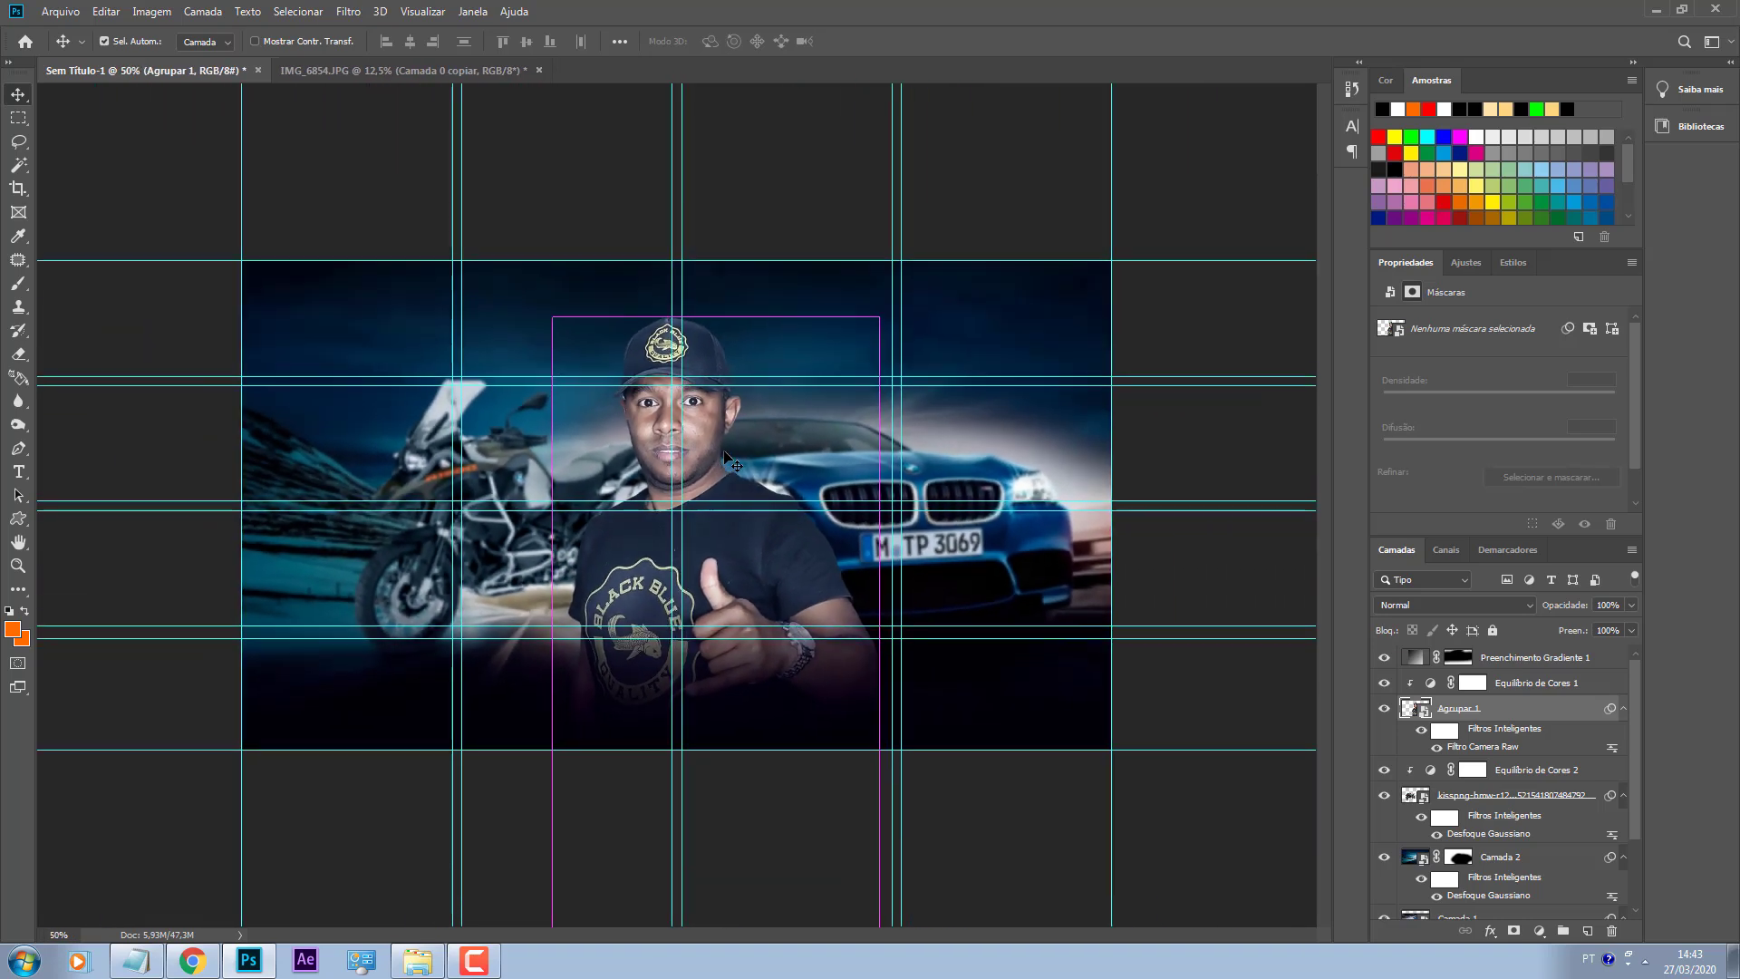
{"action": "key", "text": "ctrl+plus"}
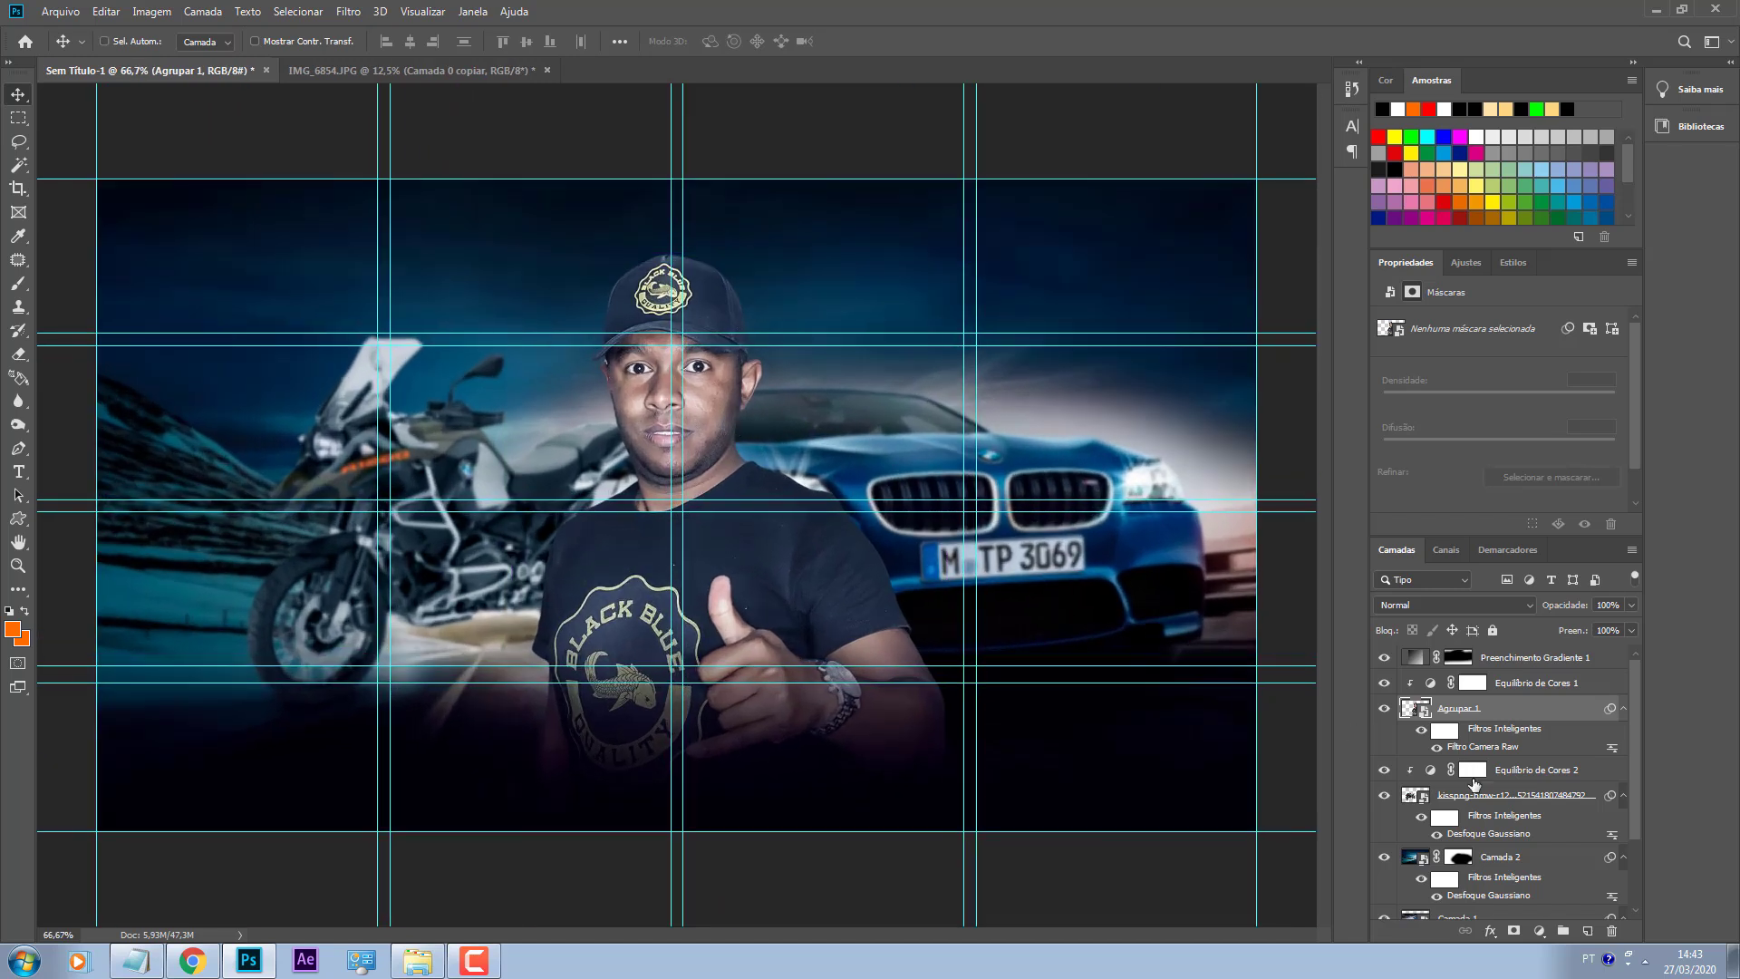
Step: Move the car's layer, Camada 1, slightly closer to the man
{"action": "scroll", "coordinate": [1474, 771], "scroll_direction": "down", "scroll_amount": 1}
{"action": "left_click", "coordinate": [1491, 832]}
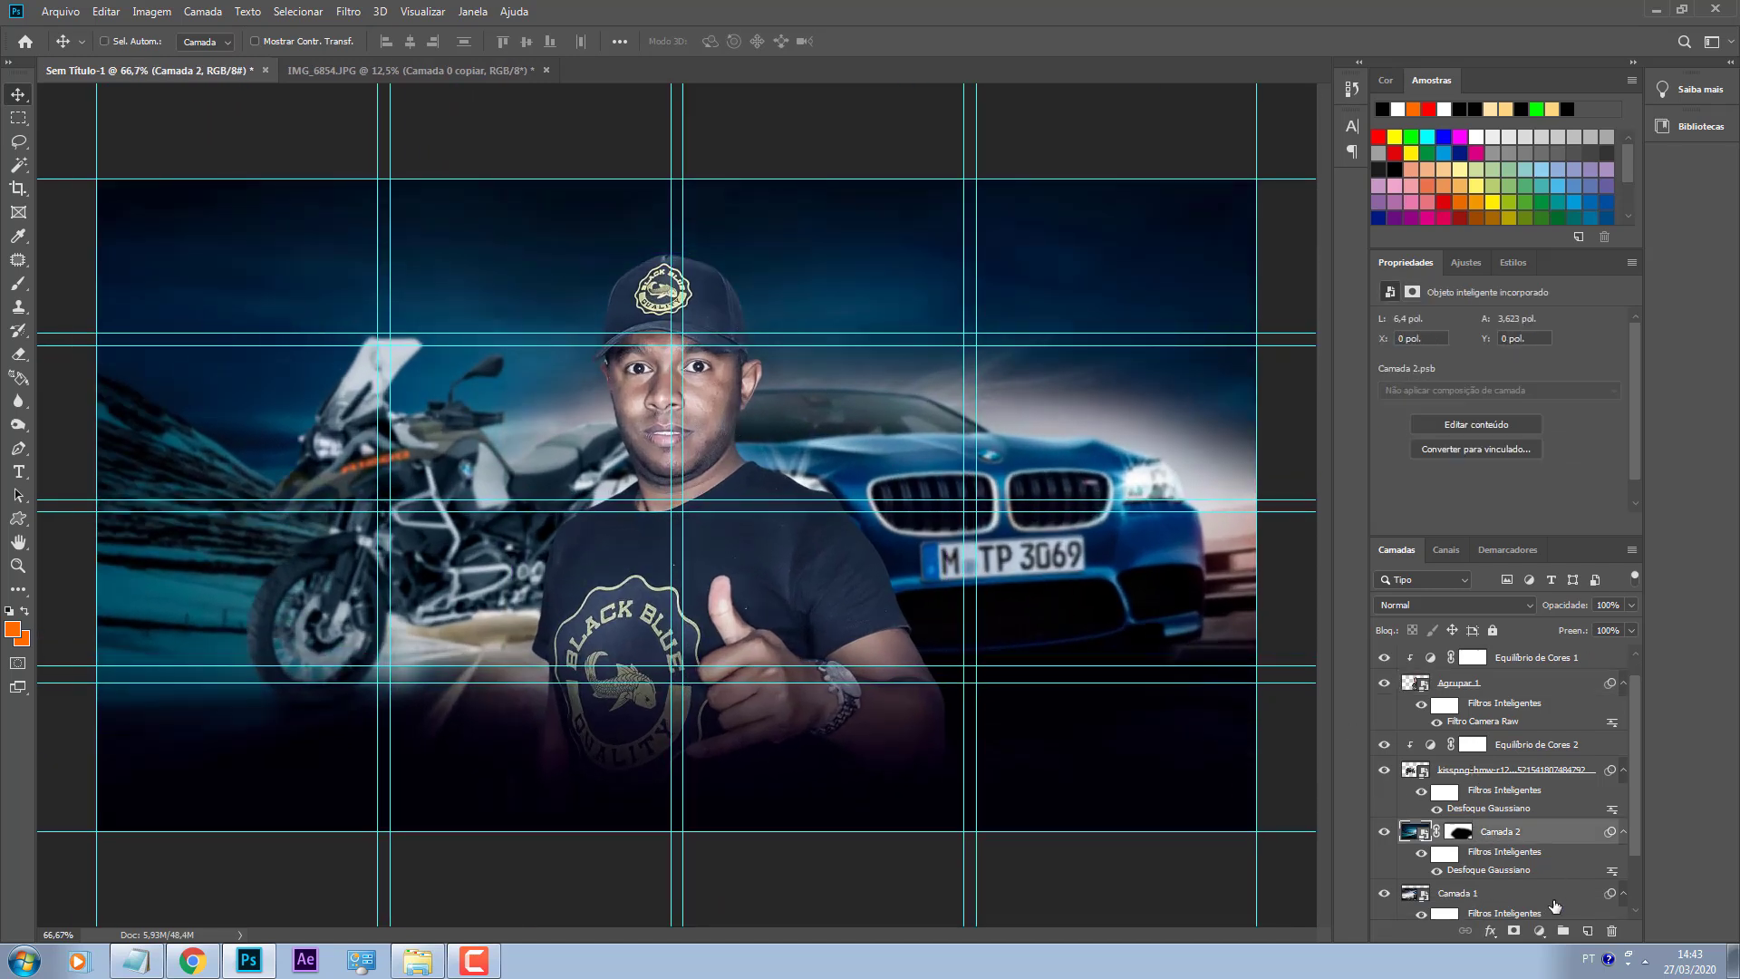
{"action": "left_click", "coordinate": [1555, 897]}
{"action": "scroll", "coordinate": [1555, 898], "scroll_direction": "down", "scroll_amount": 1}
{"action": "left_click_drag", "start_coordinate": [1145, 678], "coordinate": [1087, 612]}
{"action": "scroll", "coordinate": [1540, 695], "scroll_direction": "up", "scroll_amount": 1}
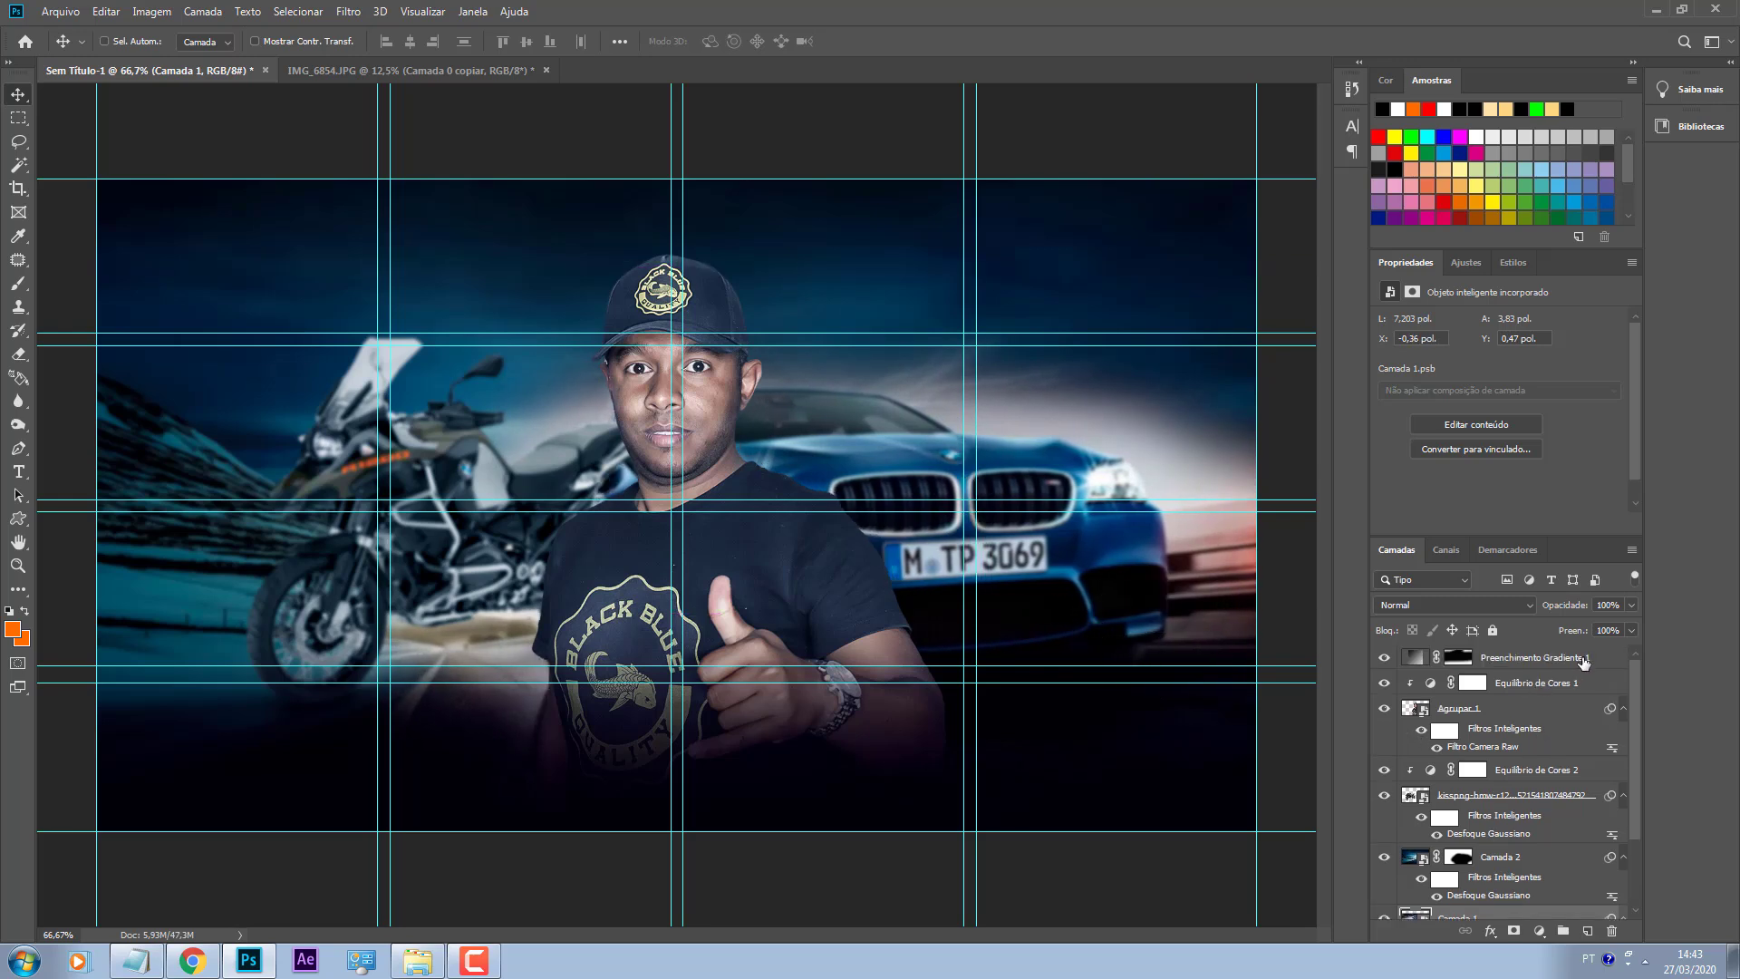
Step: Add a text layer reading "MC KHALILK" above the gradient fill layer
{"action": "left_click", "coordinate": [1581, 659]}
{"action": "key", "text": "y"}
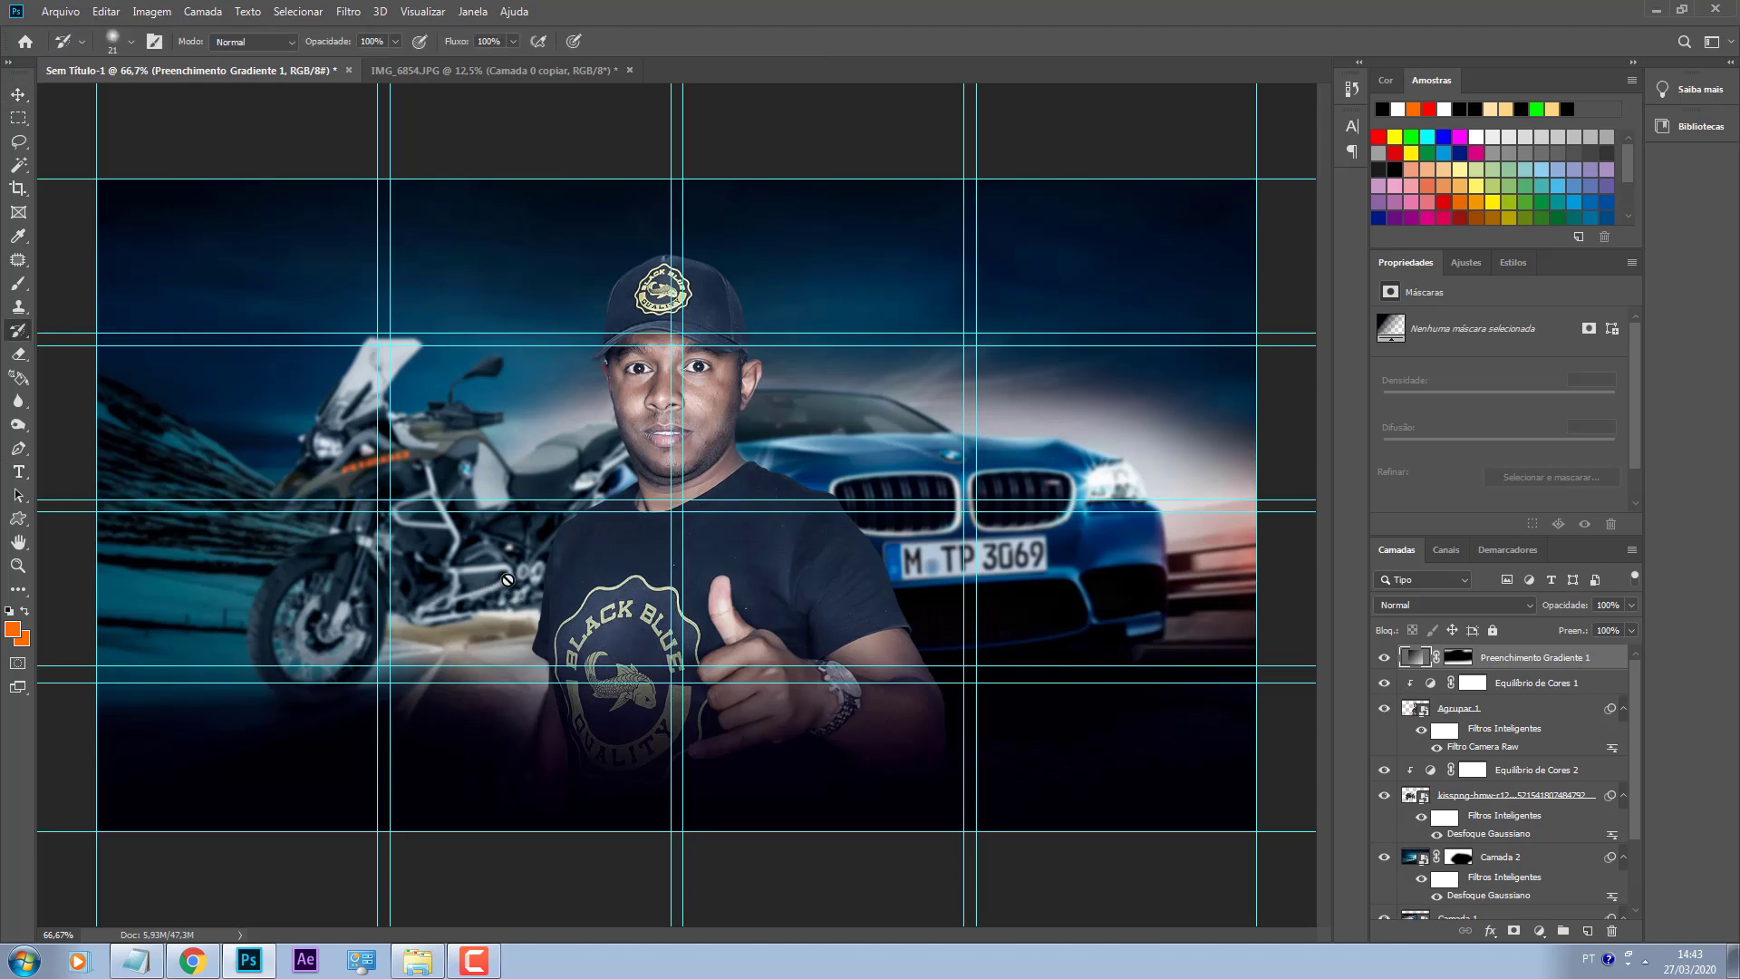
{"action": "key", "text": "t"}
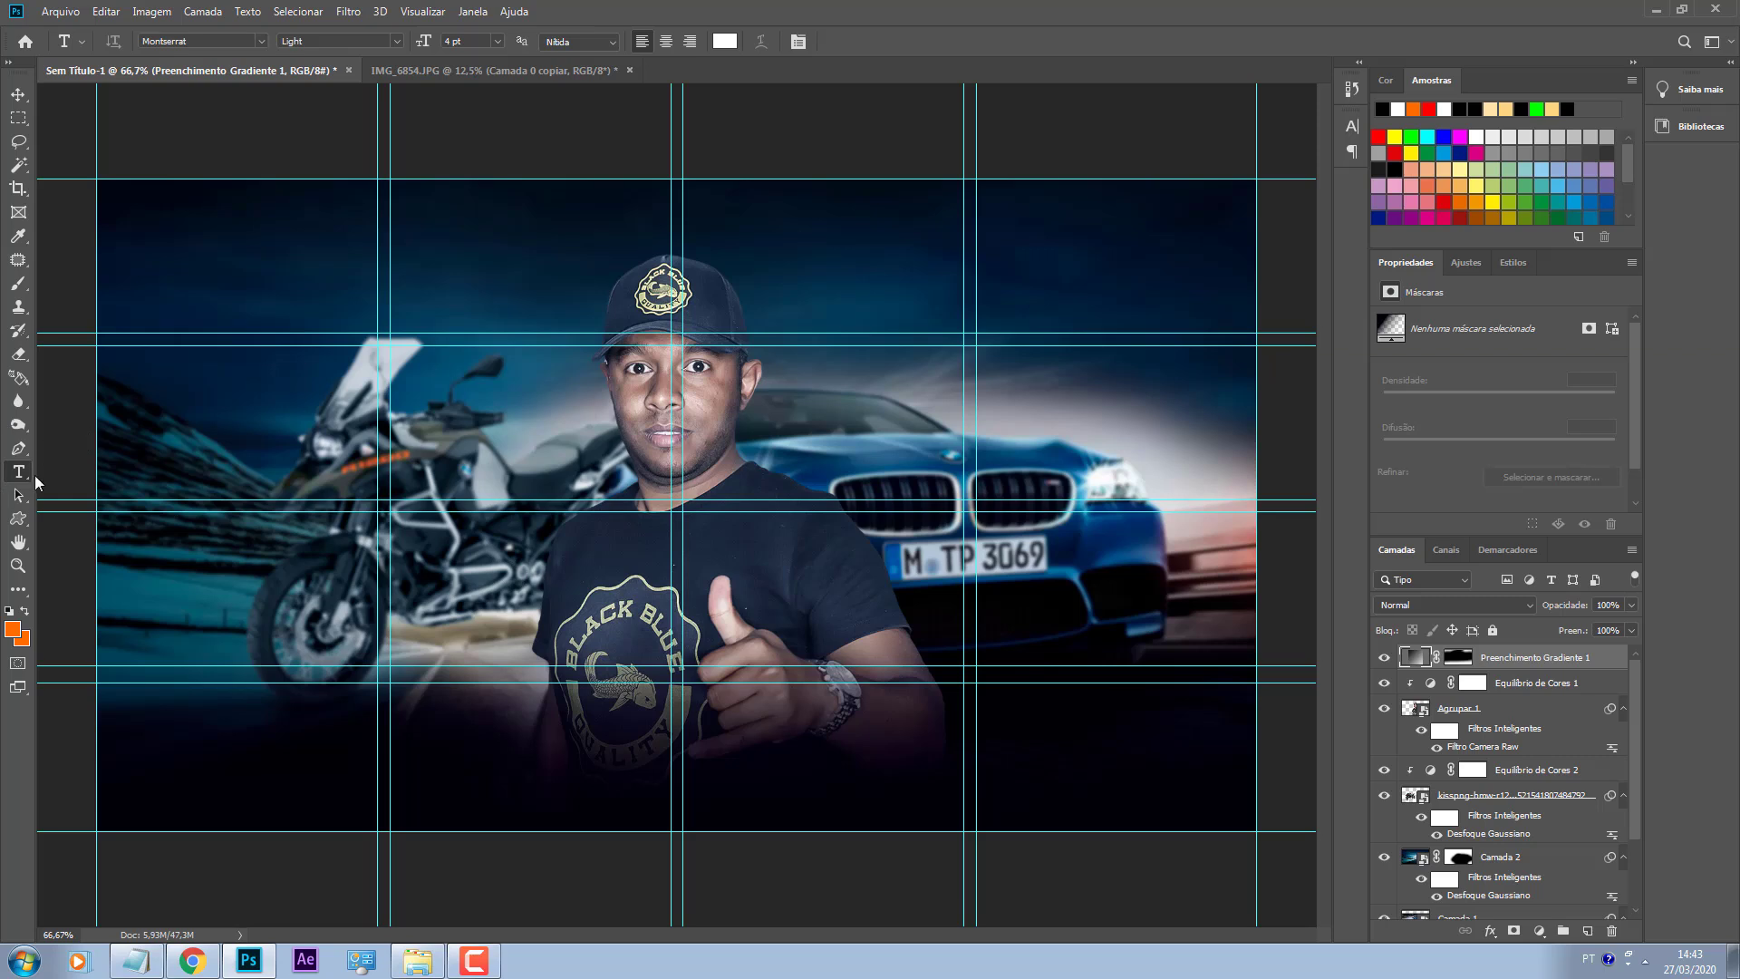
{"action": "left_click", "coordinate": [339, 533]}
{"action": "type", "text": "MC KHAULK"}
Step: Change the whole title's font to Mancha Bold
{"action": "key", "text": "ctrl+a"}
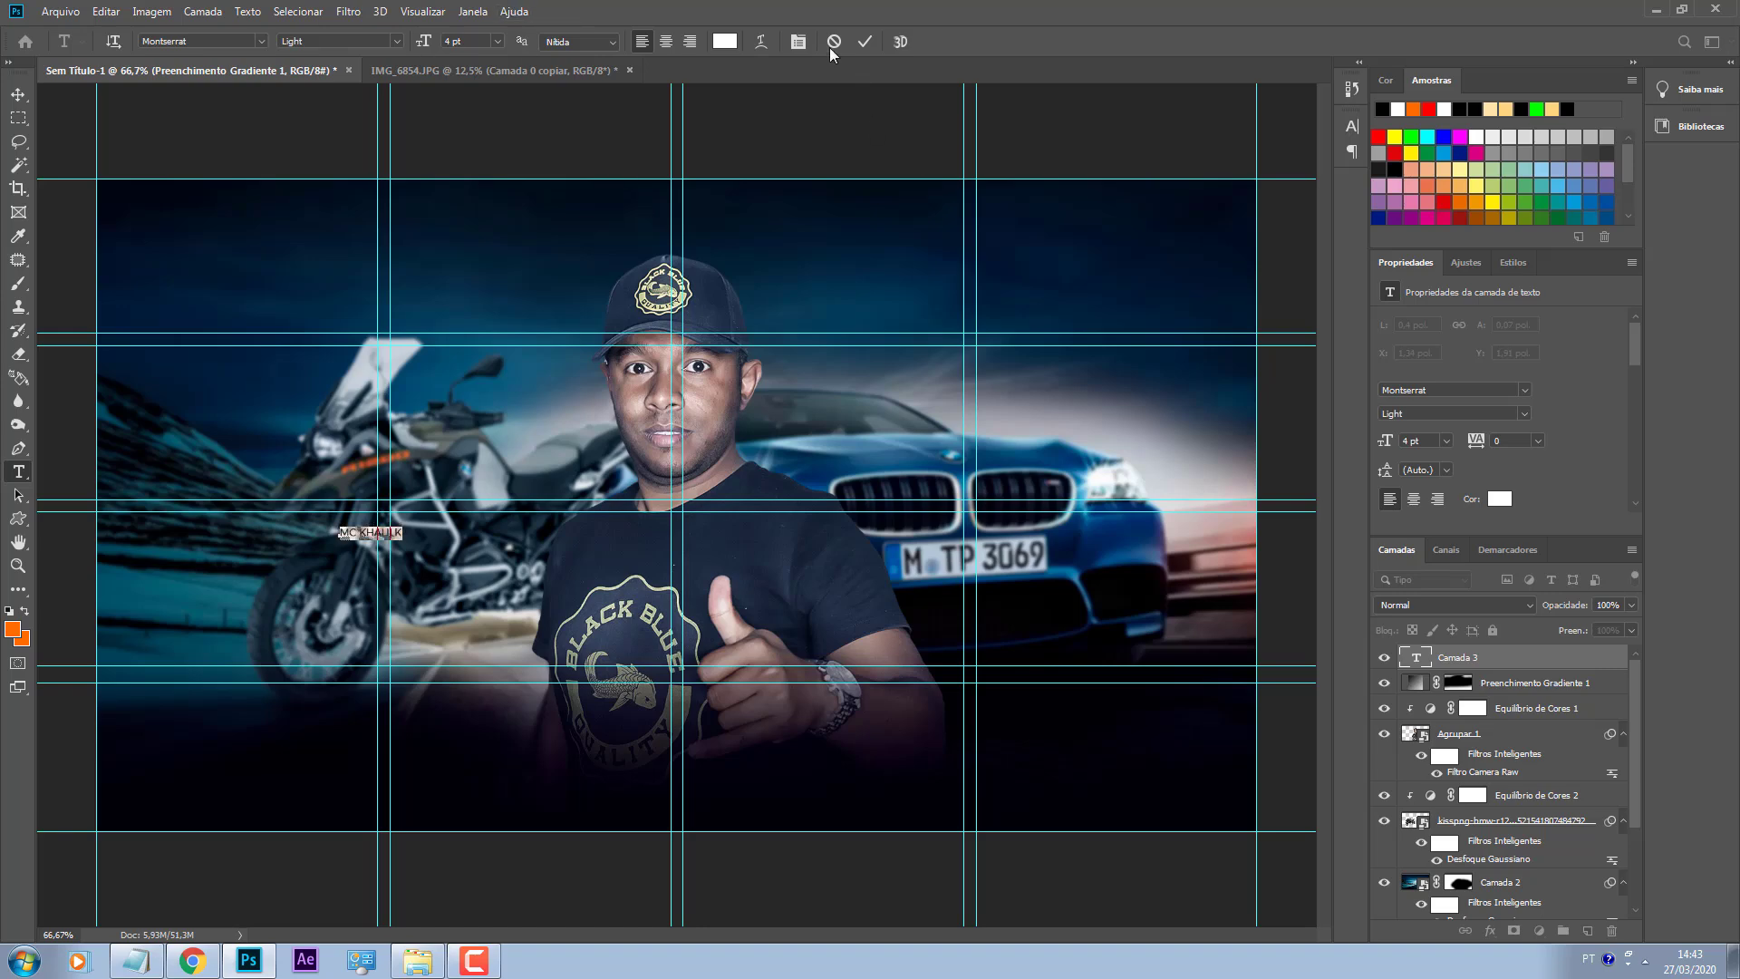
{"action": "left_click", "coordinate": [798, 42]}
{"action": "left_click", "coordinate": [1242, 152]}
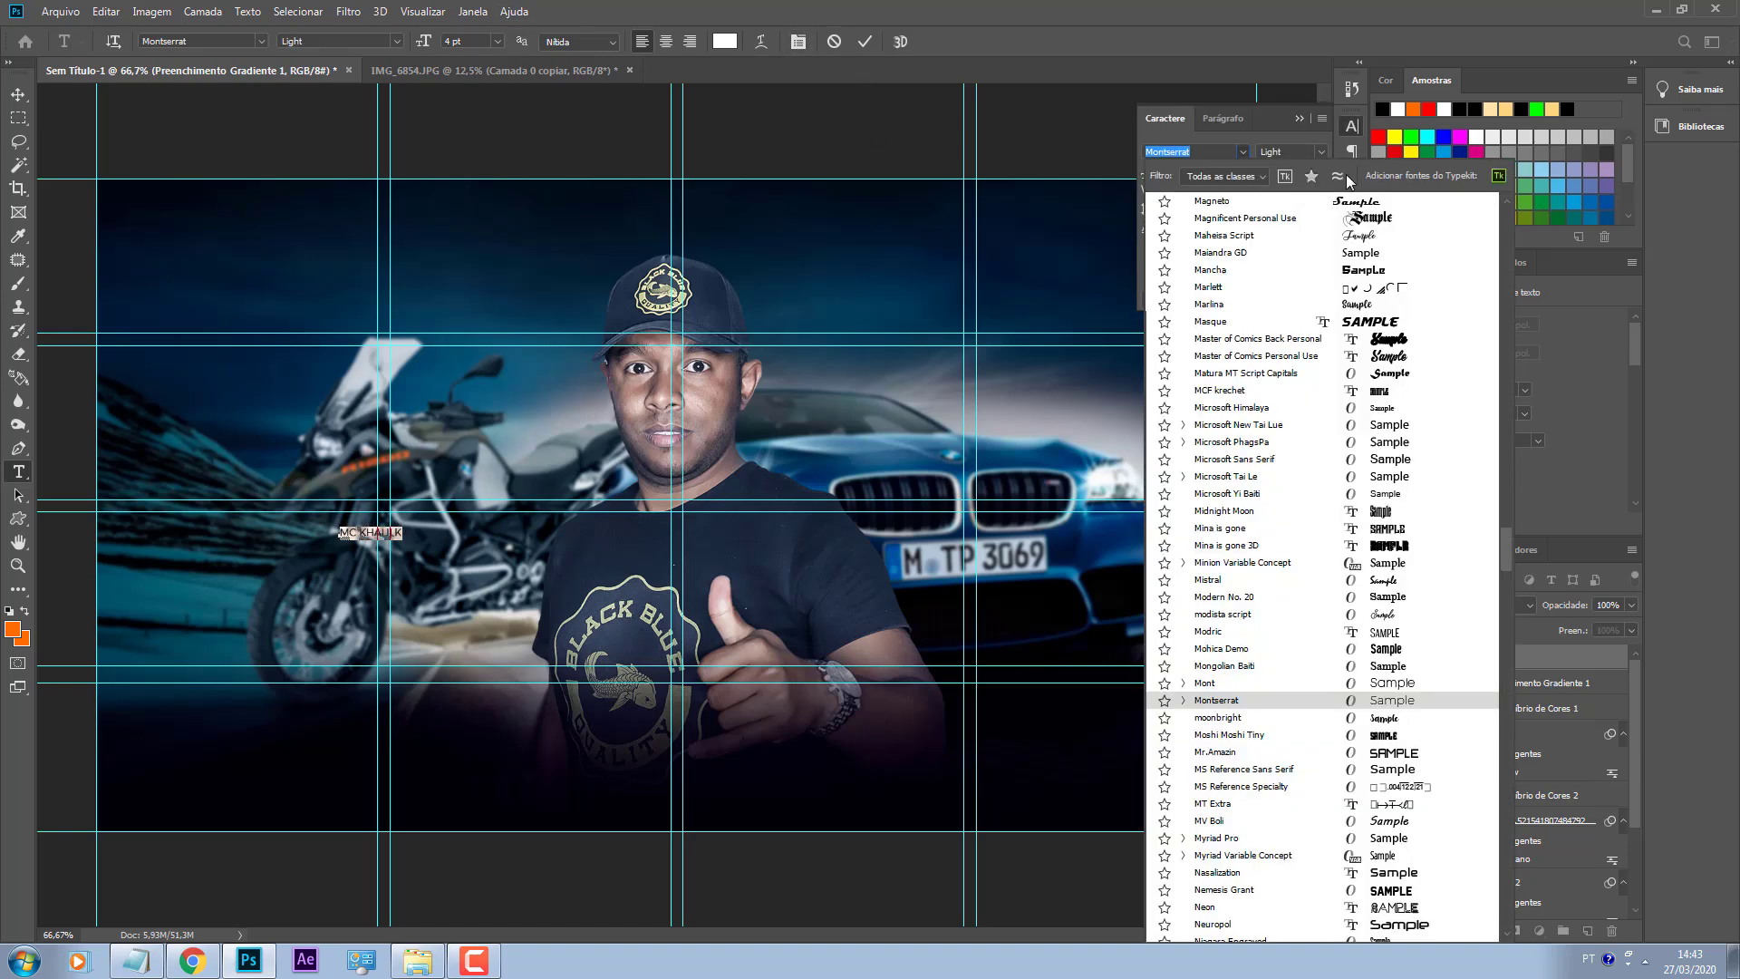
{"action": "left_click", "coordinate": [1392, 270]}
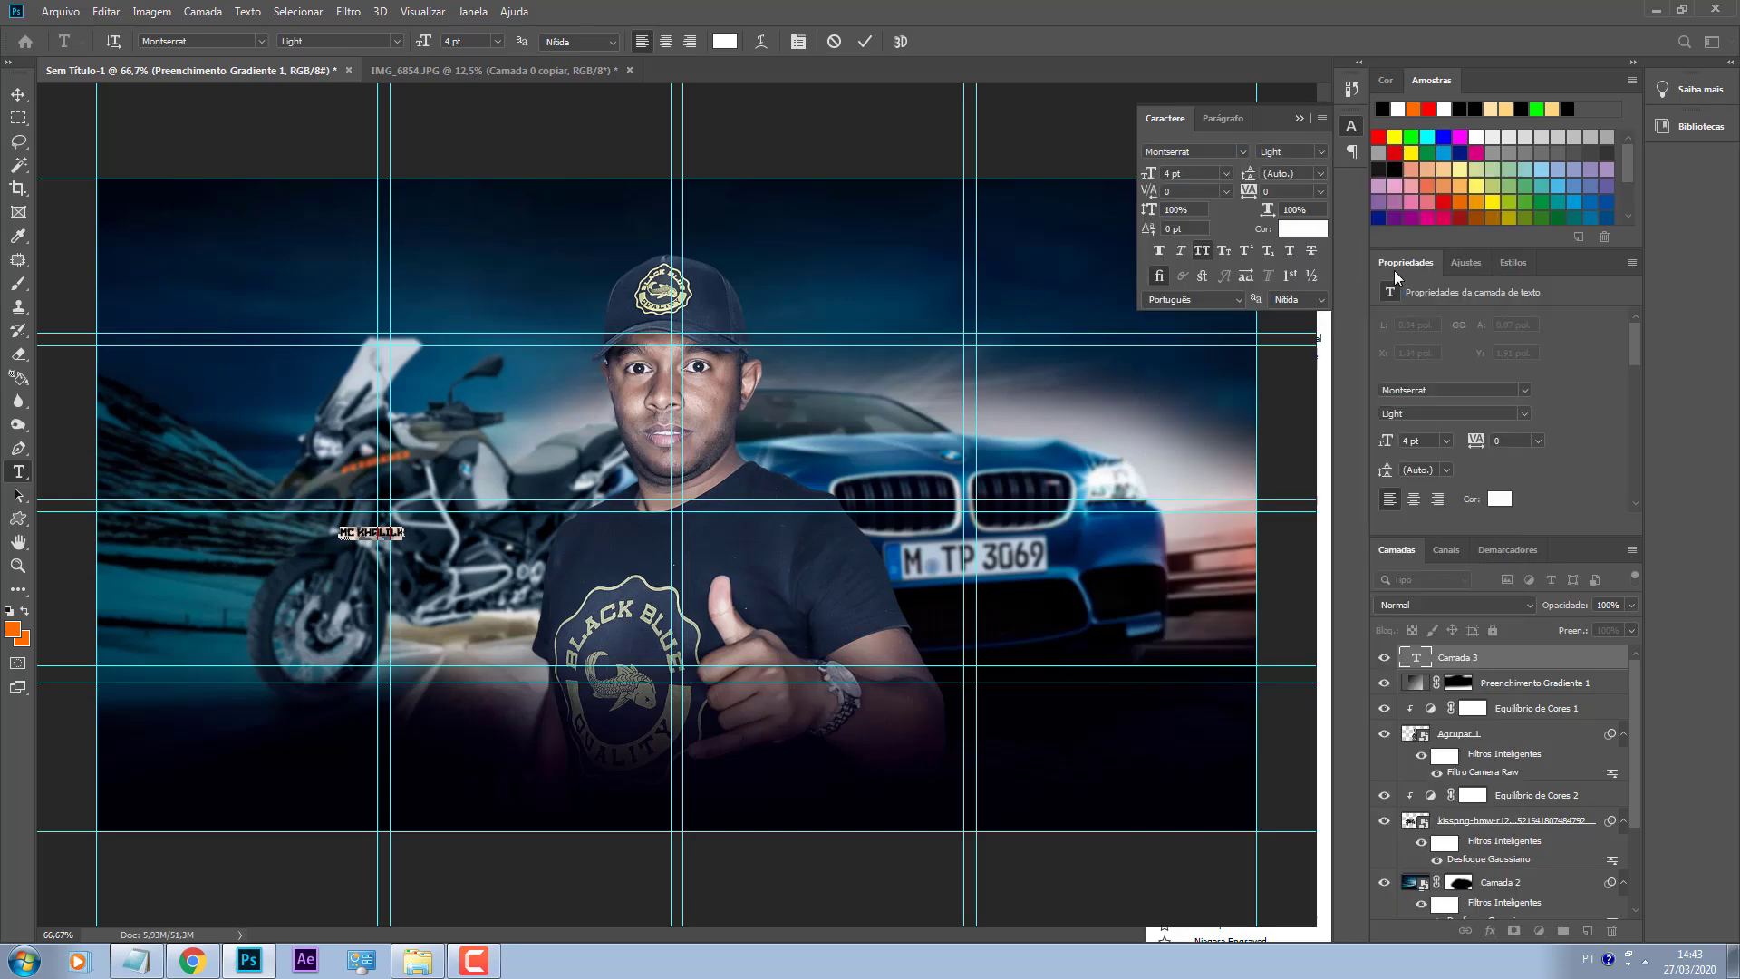
Step: Scale the title up to about 48.49 pt across the man's chest and set its tracking to -80
{"action": "left_click", "coordinate": [18, 94]}
{"action": "key", "text": "ctrl+t"}
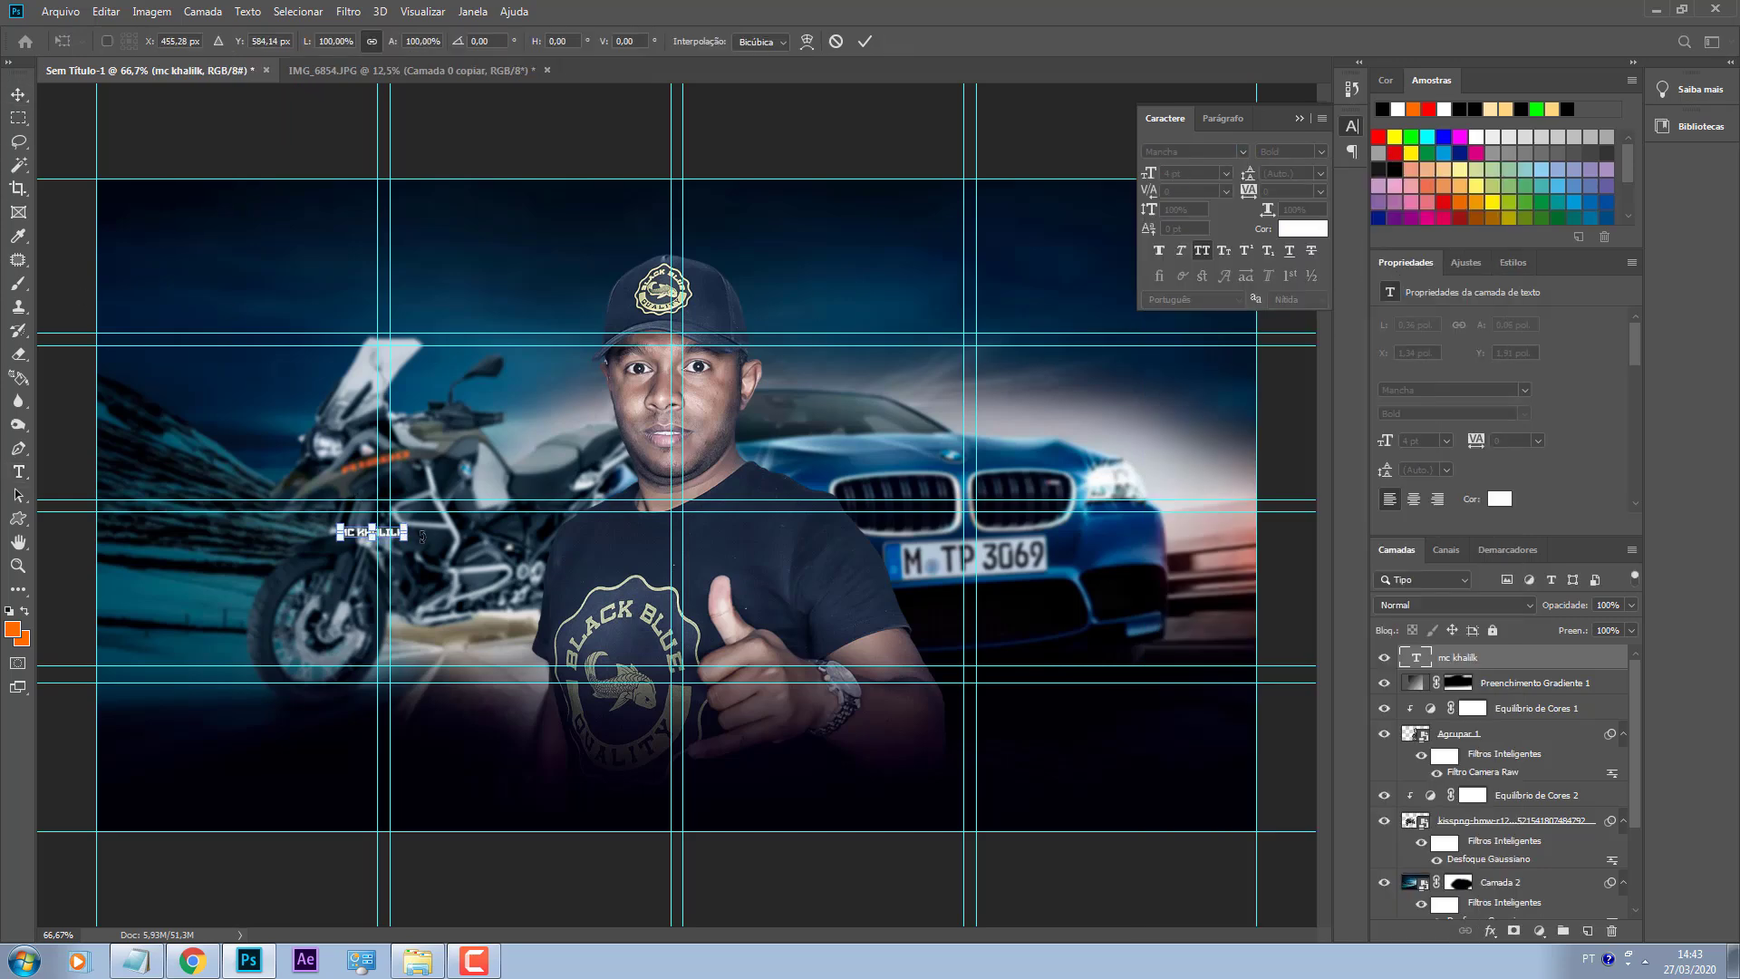
{"action": "left_click_drag", "start_coordinate": [405, 539], "coordinate": [1120, 634]}
{"action": "key", "text": "Return"}
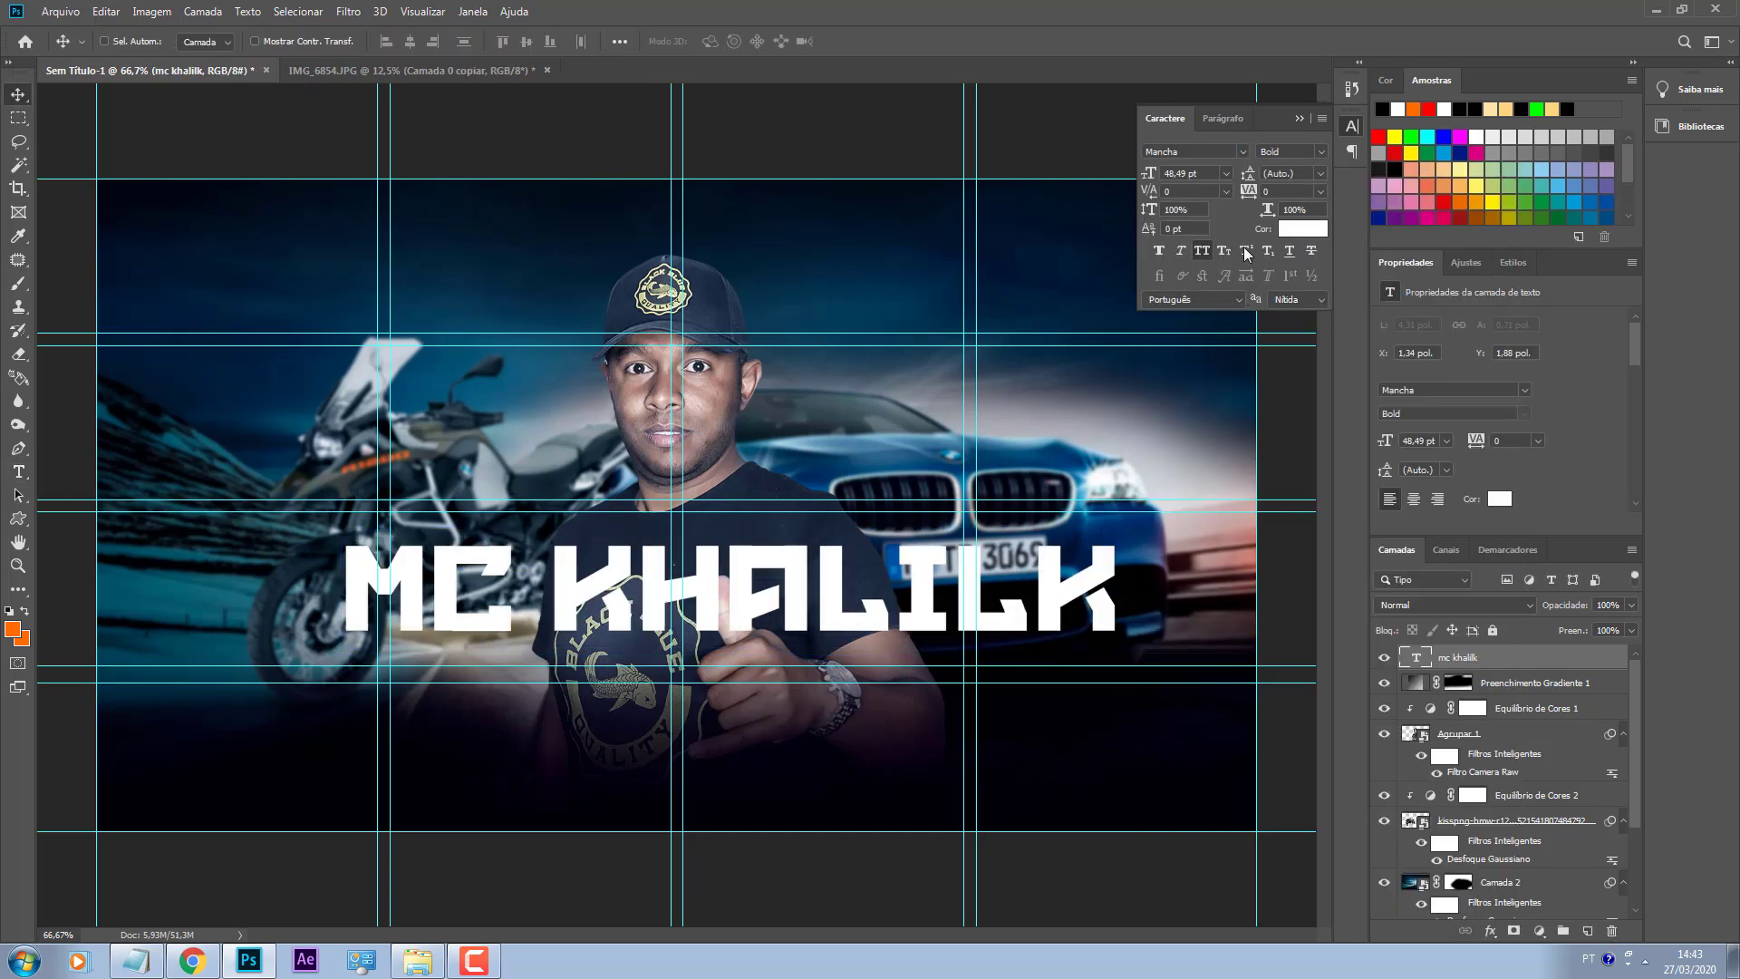
{"action": "key", "text": "Down"}
{"action": "key", "text": "Down"}
{"action": "key", "text": "Down"}
{"action": "key", "text": "Down"}
{"action": "key", "text": "Down"}
{"action": "key", "text": "Down"}
{"action": "key", "text": "Down"}
{"action": "key", "text": "Down"}
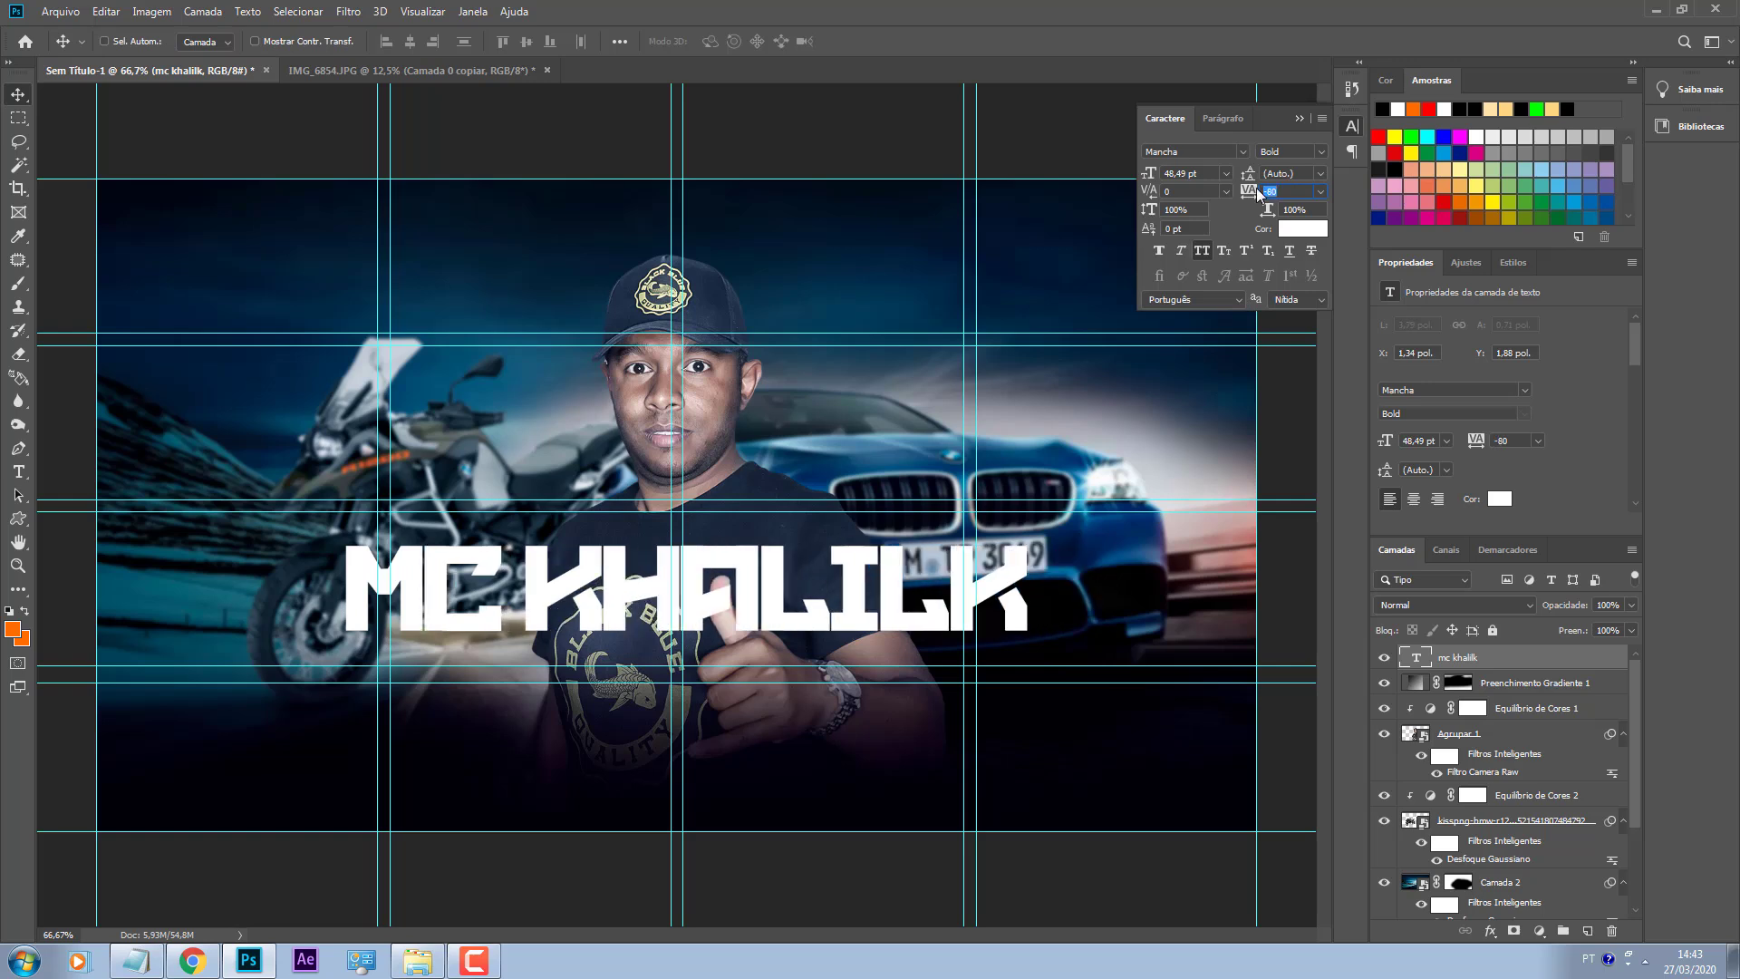
Step: Recolour the title golden yellow, f9c259, and move it slightly lower on the man's chest
{"action": "left_click", "coordinate": [1282, 230]}
{"action": "left_click_drag", "start_coordinate": [1133, 692], "coordinate": [1133, 671]}
{"action": "left_click", "coordinate": [1073, 520]}
{"action": "left_click_drag", "start_coordinate": [1073, 520], "coordinate": [1035, 470]}
{"action": "key", "text": "Return"}
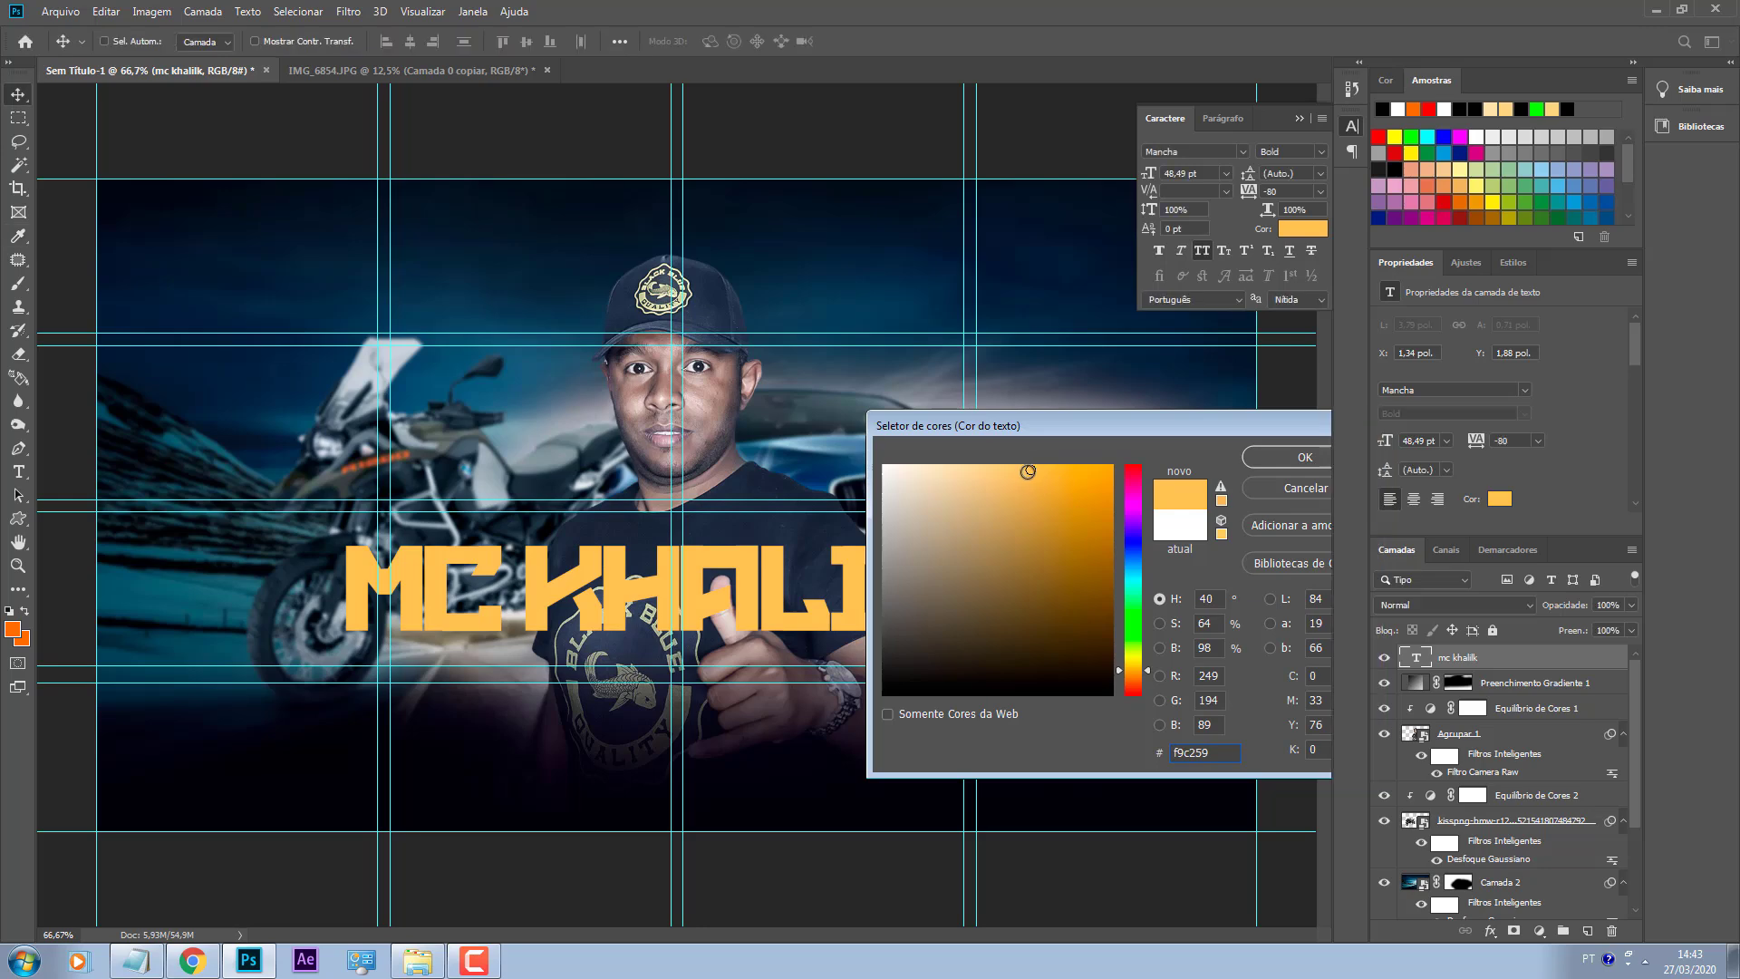
{"action": "mouse_move", "coordinate": [822, 667]}
{"action": "left_mouse_down"}
{"action": "mouse_move", "coordinate": [749, 662]}
{"action": "mouse_move", "coordinate": [807, 676]}
{"action": "mouse_move", "coordinate": [828, 657]}
{"action": "left_mouse_up"}
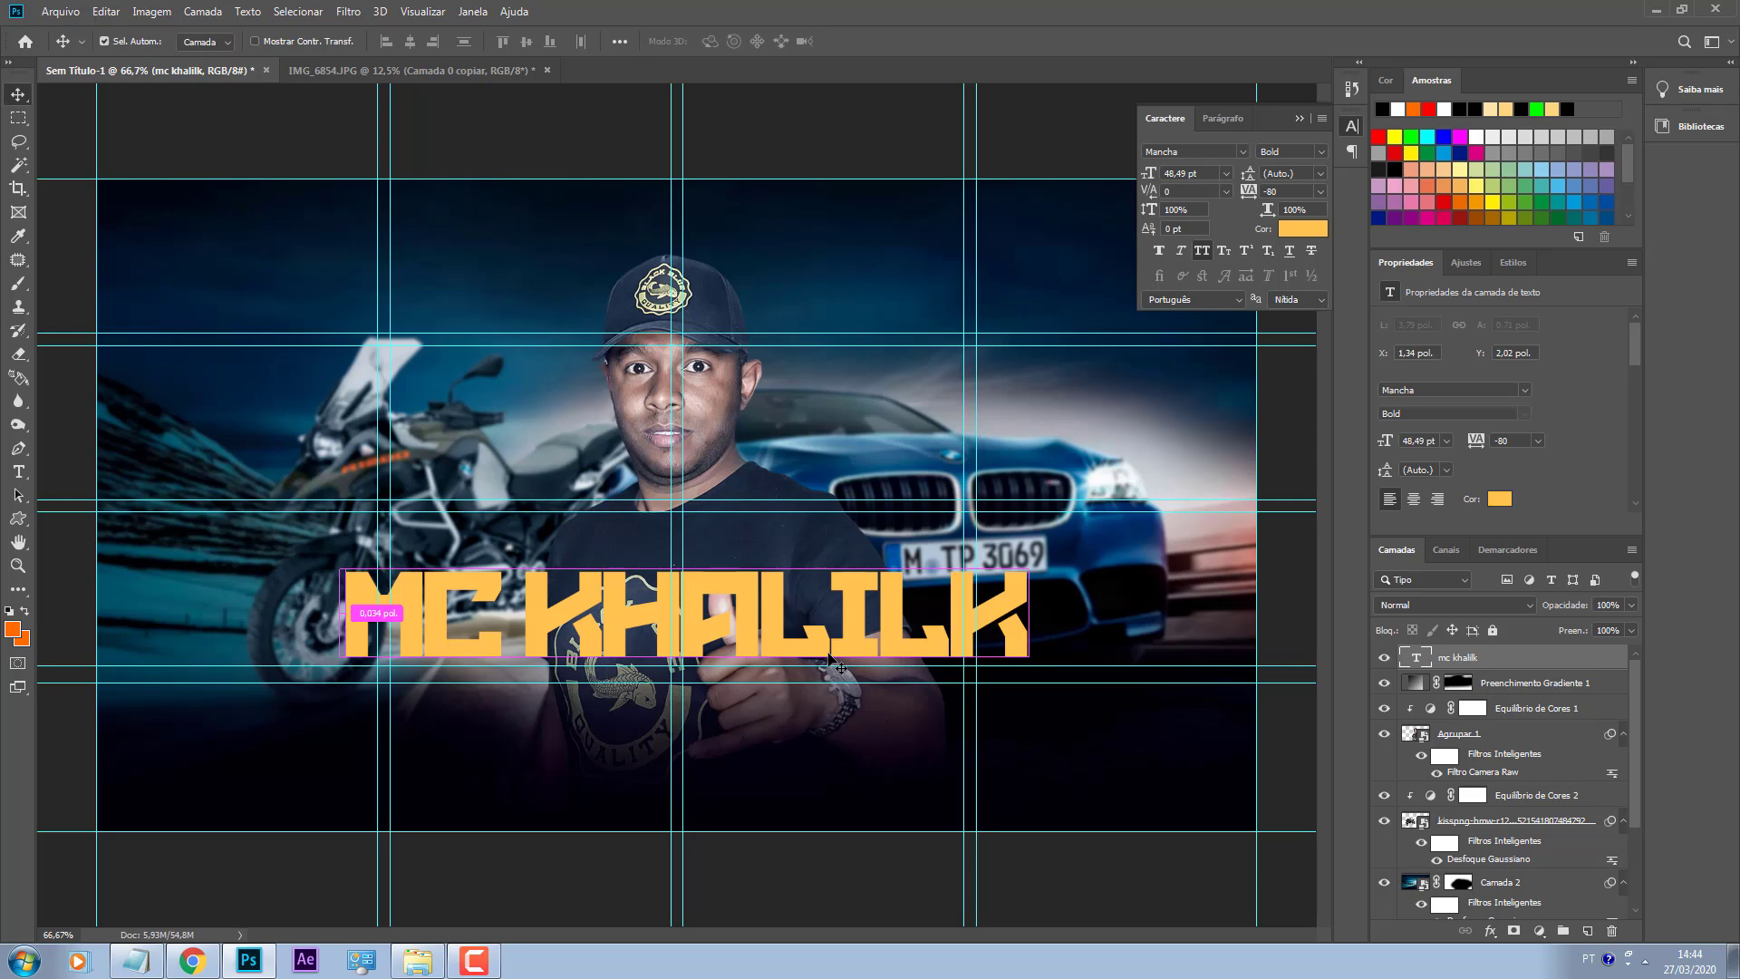
Step: Add a layer mask to the title's text layer and make the mask active
{"action": "key", "text": "ctrl+plus"}
{"action": "key", "text": "ctrl+plus"}
{"action": "scroll", "coordinate": [831, 657], "scroll_direction": "down", "scroll_amount": 5}
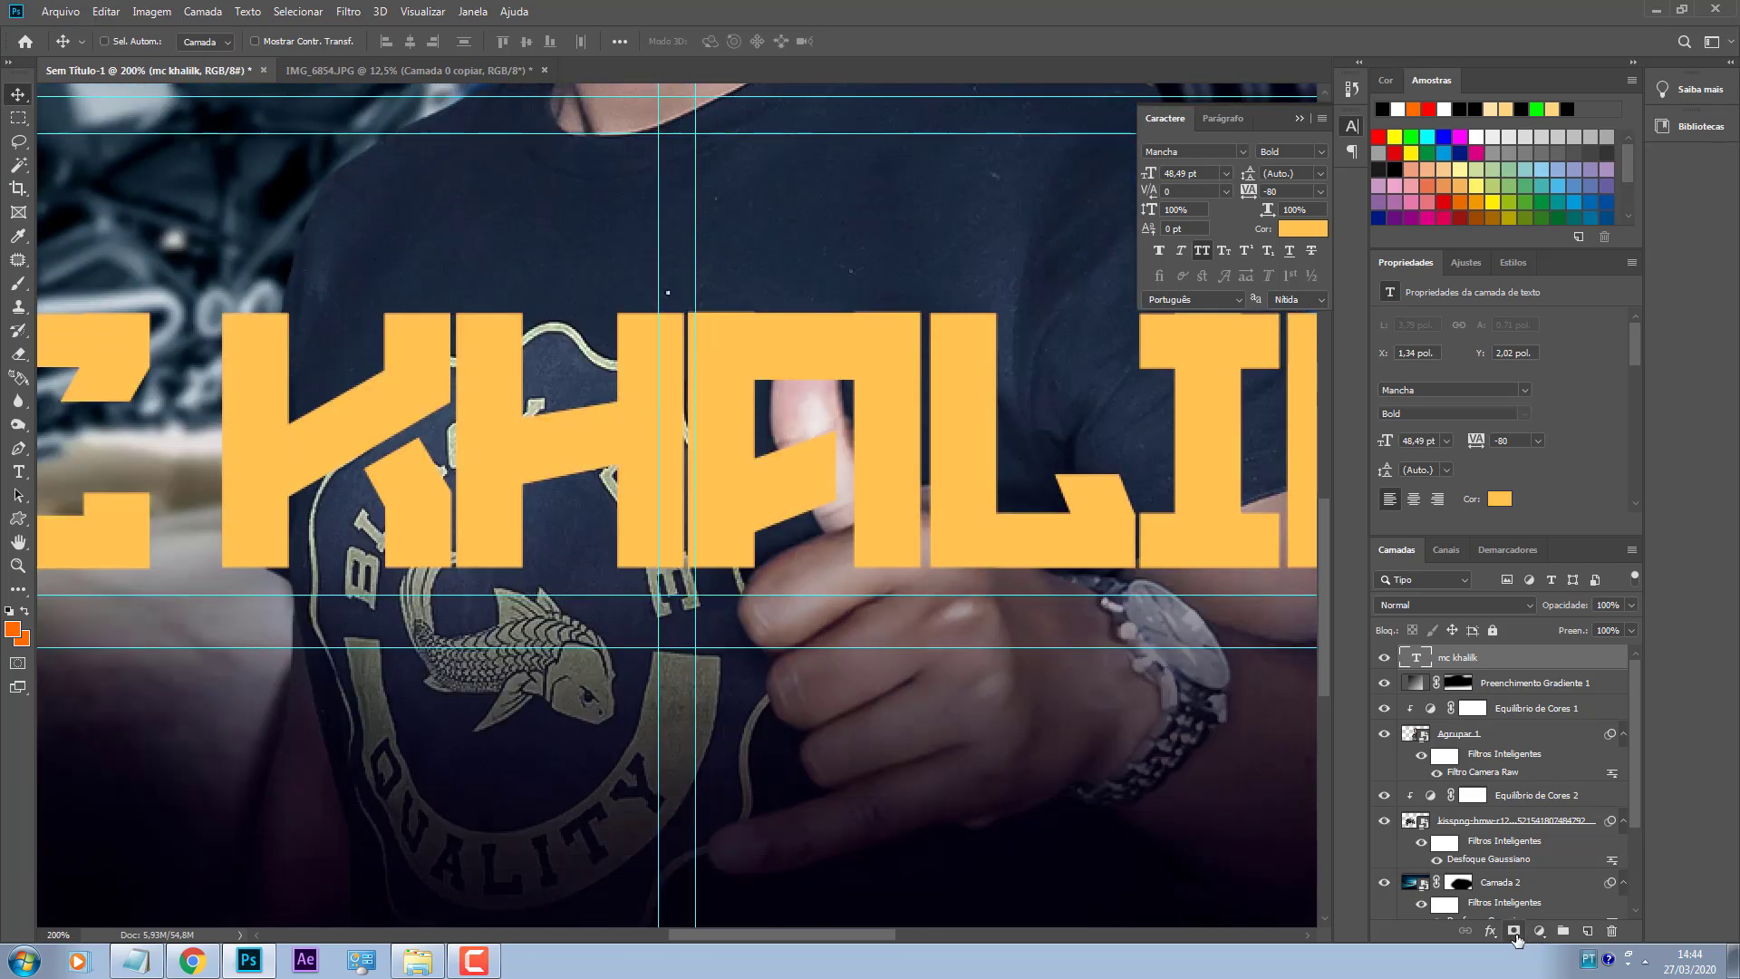
{"action": "left_click", "coordinate": [1513, 930]}
{"action": "left_click", "coordinate": [1417, 658]}
{"action": "left_click", "coordinate": [1461, 659]}
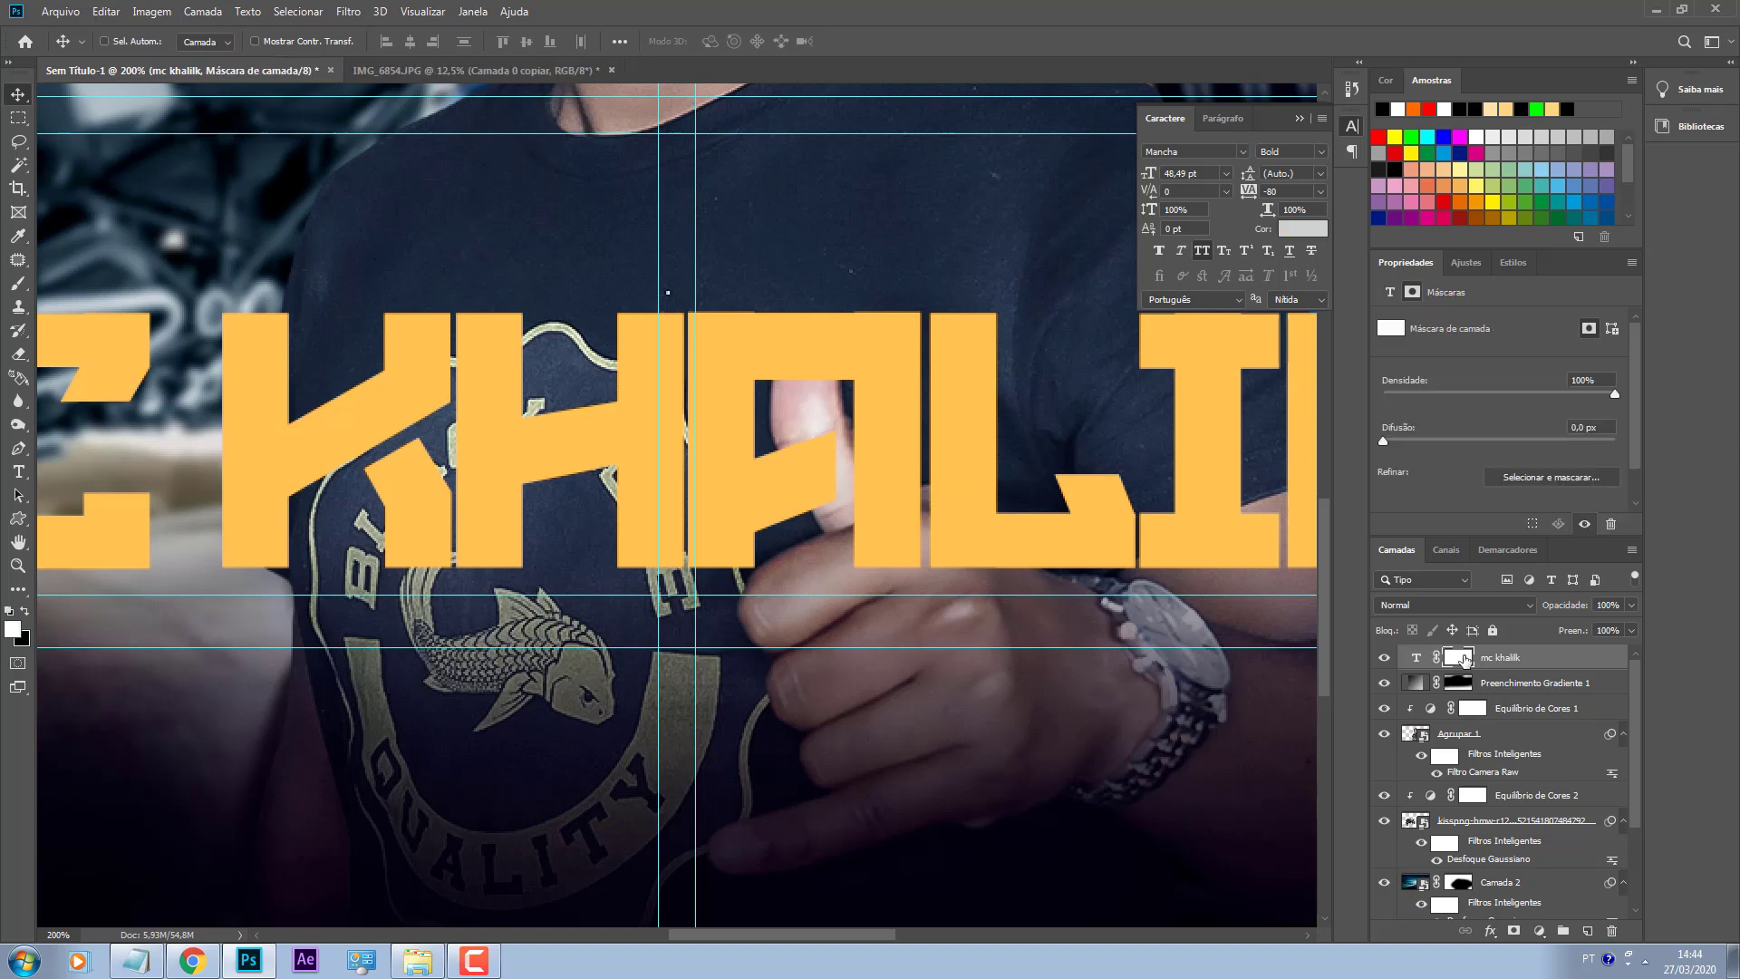
{"action": "left_click", "coordinate": [1457, 739]}
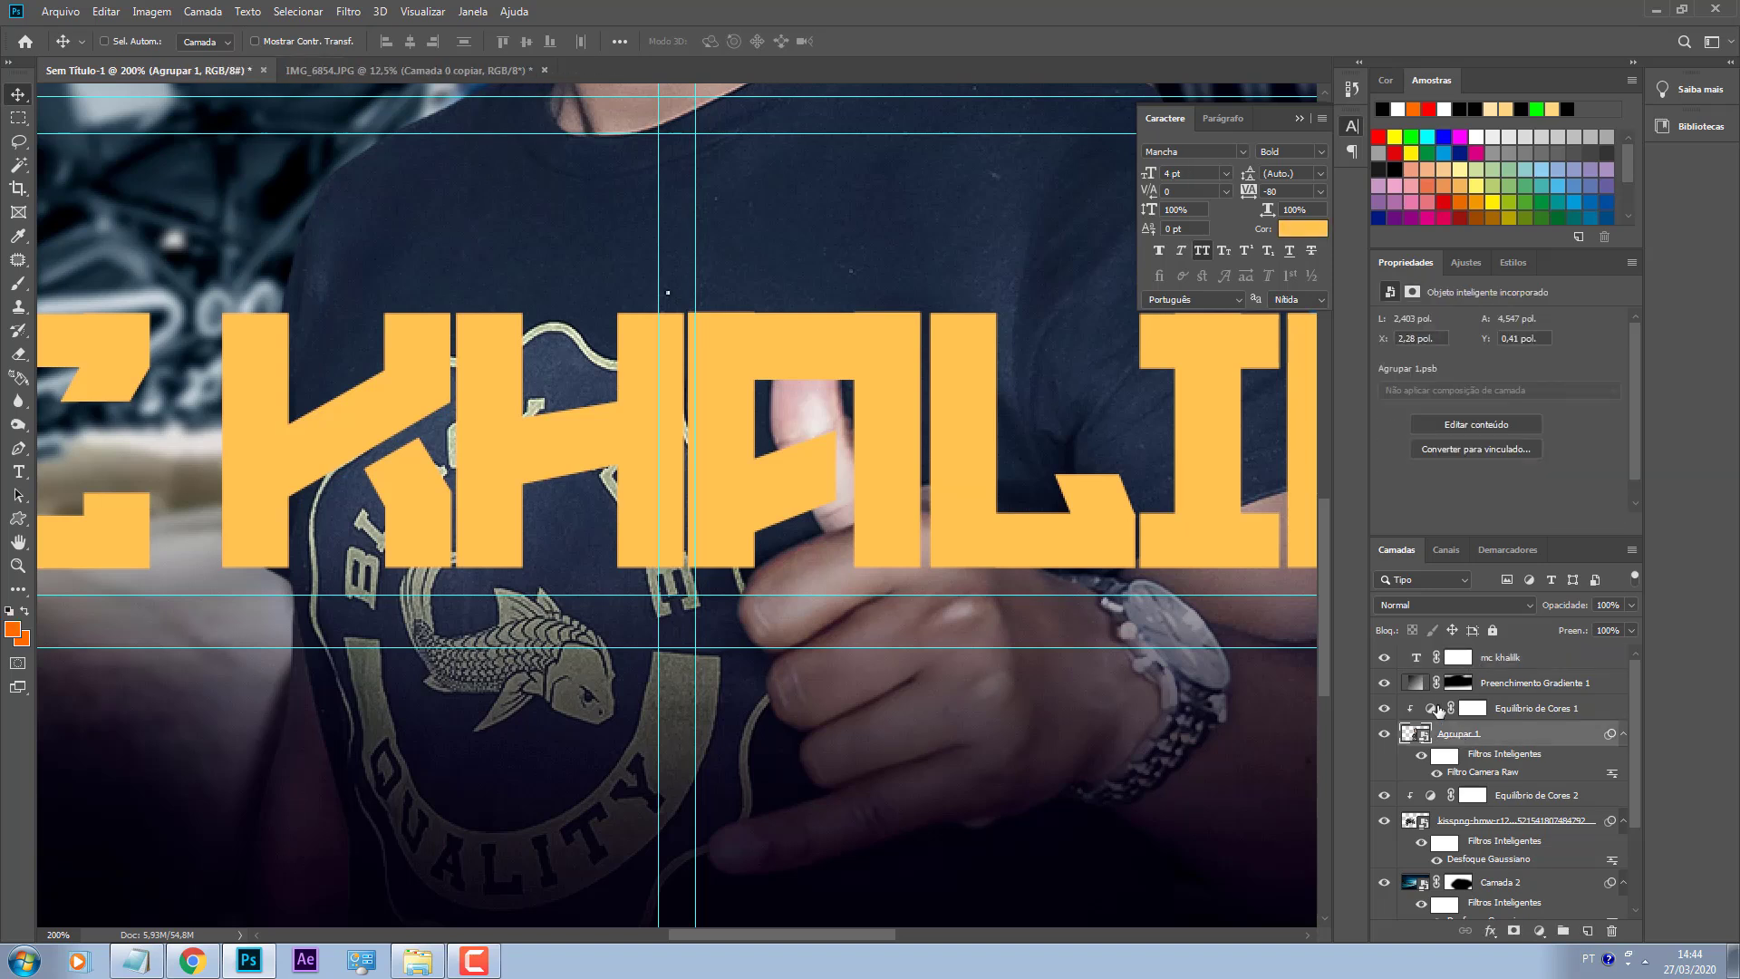
{"action": "left_click", "coordinate": [1491, 662]}
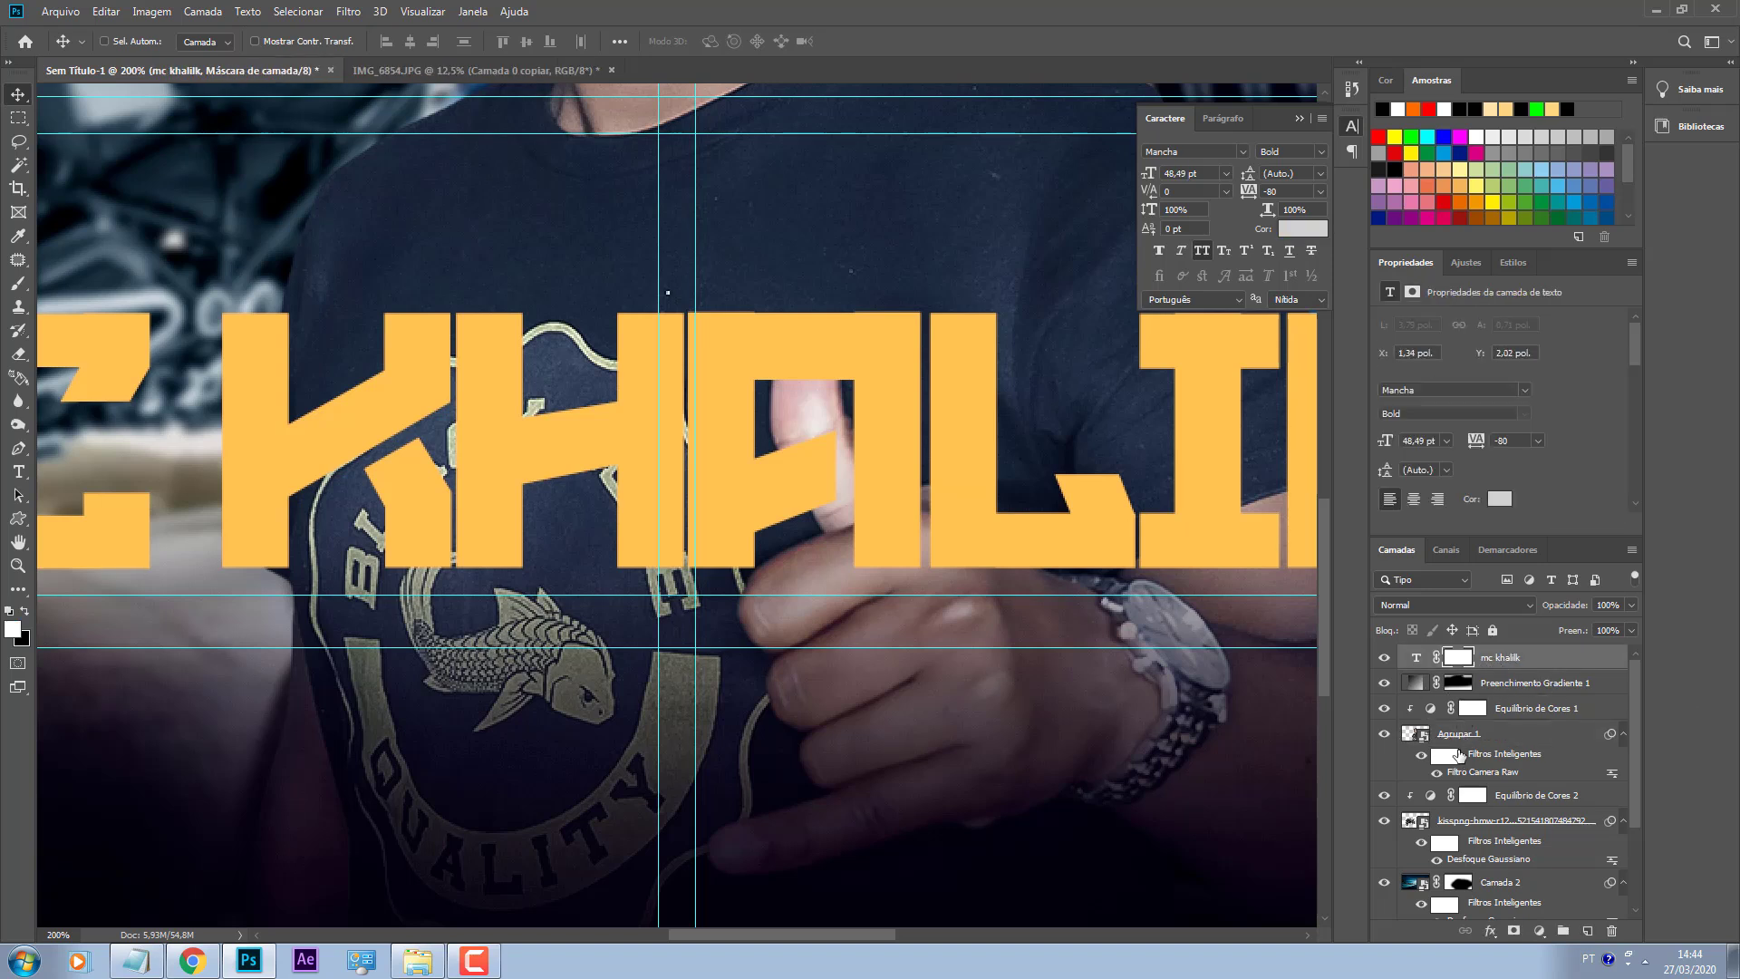
{"action": "left_click", "coordinate": [1458, 741]}
{"action": "left_click", "coordinate": [1411, 737], "text": "ctrl"}
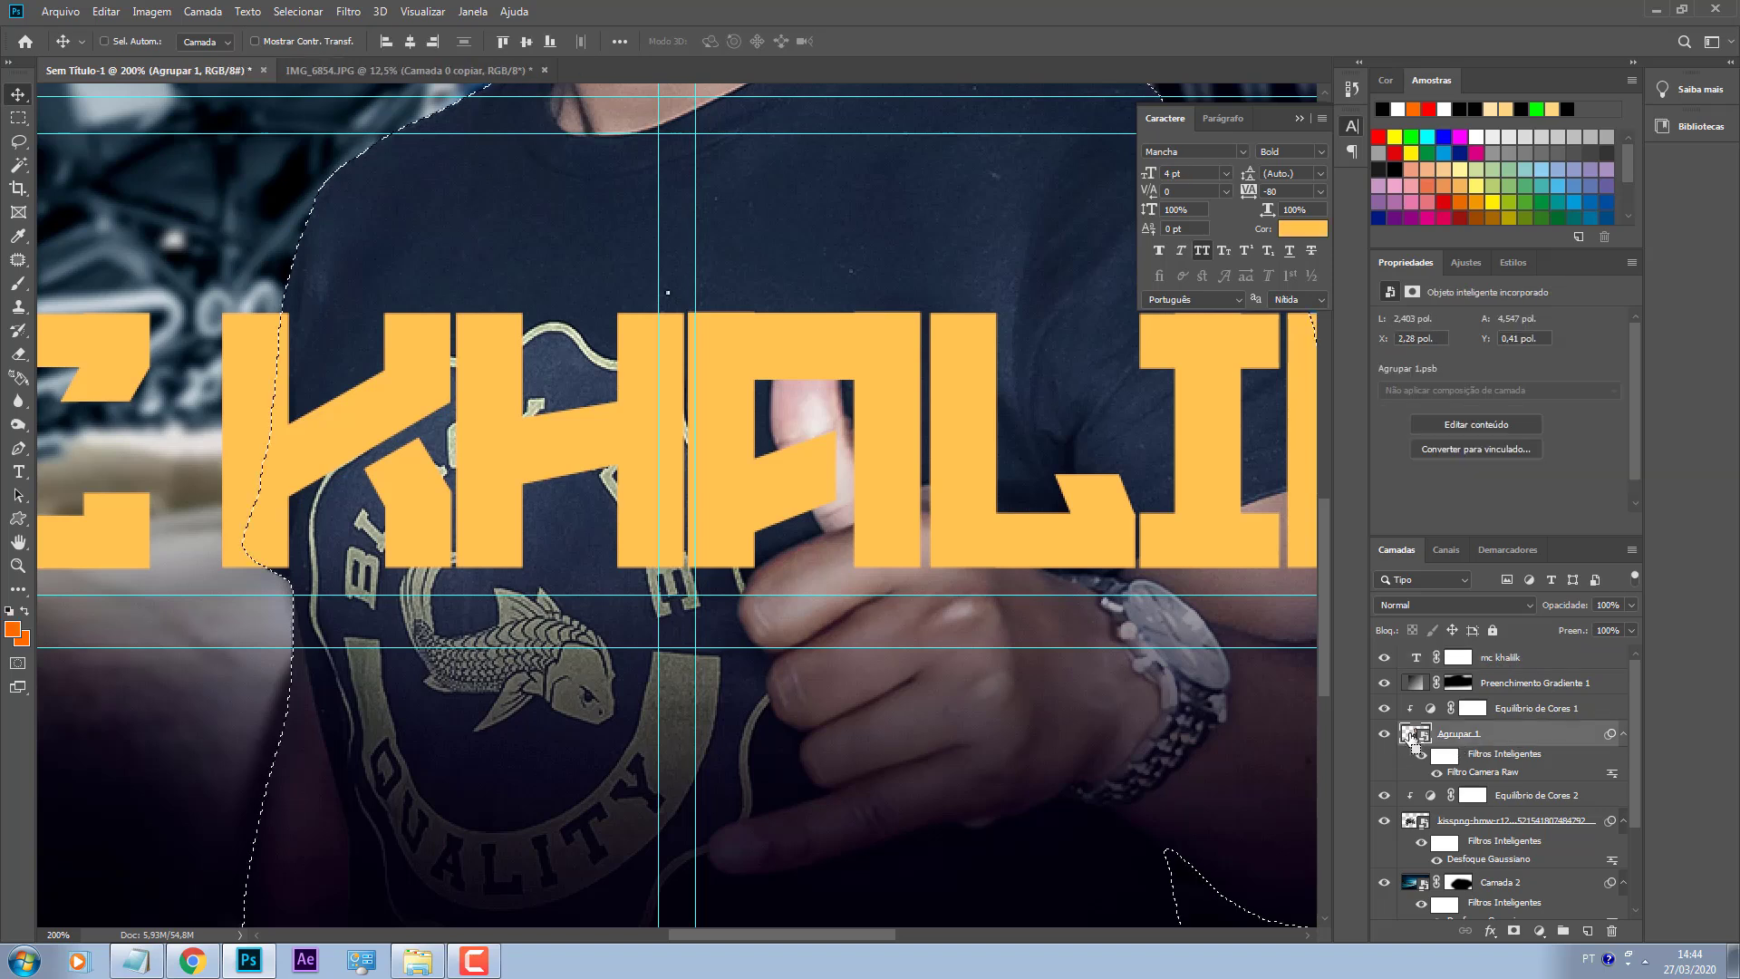
{"action": "key", "text": "ctrl+d"}
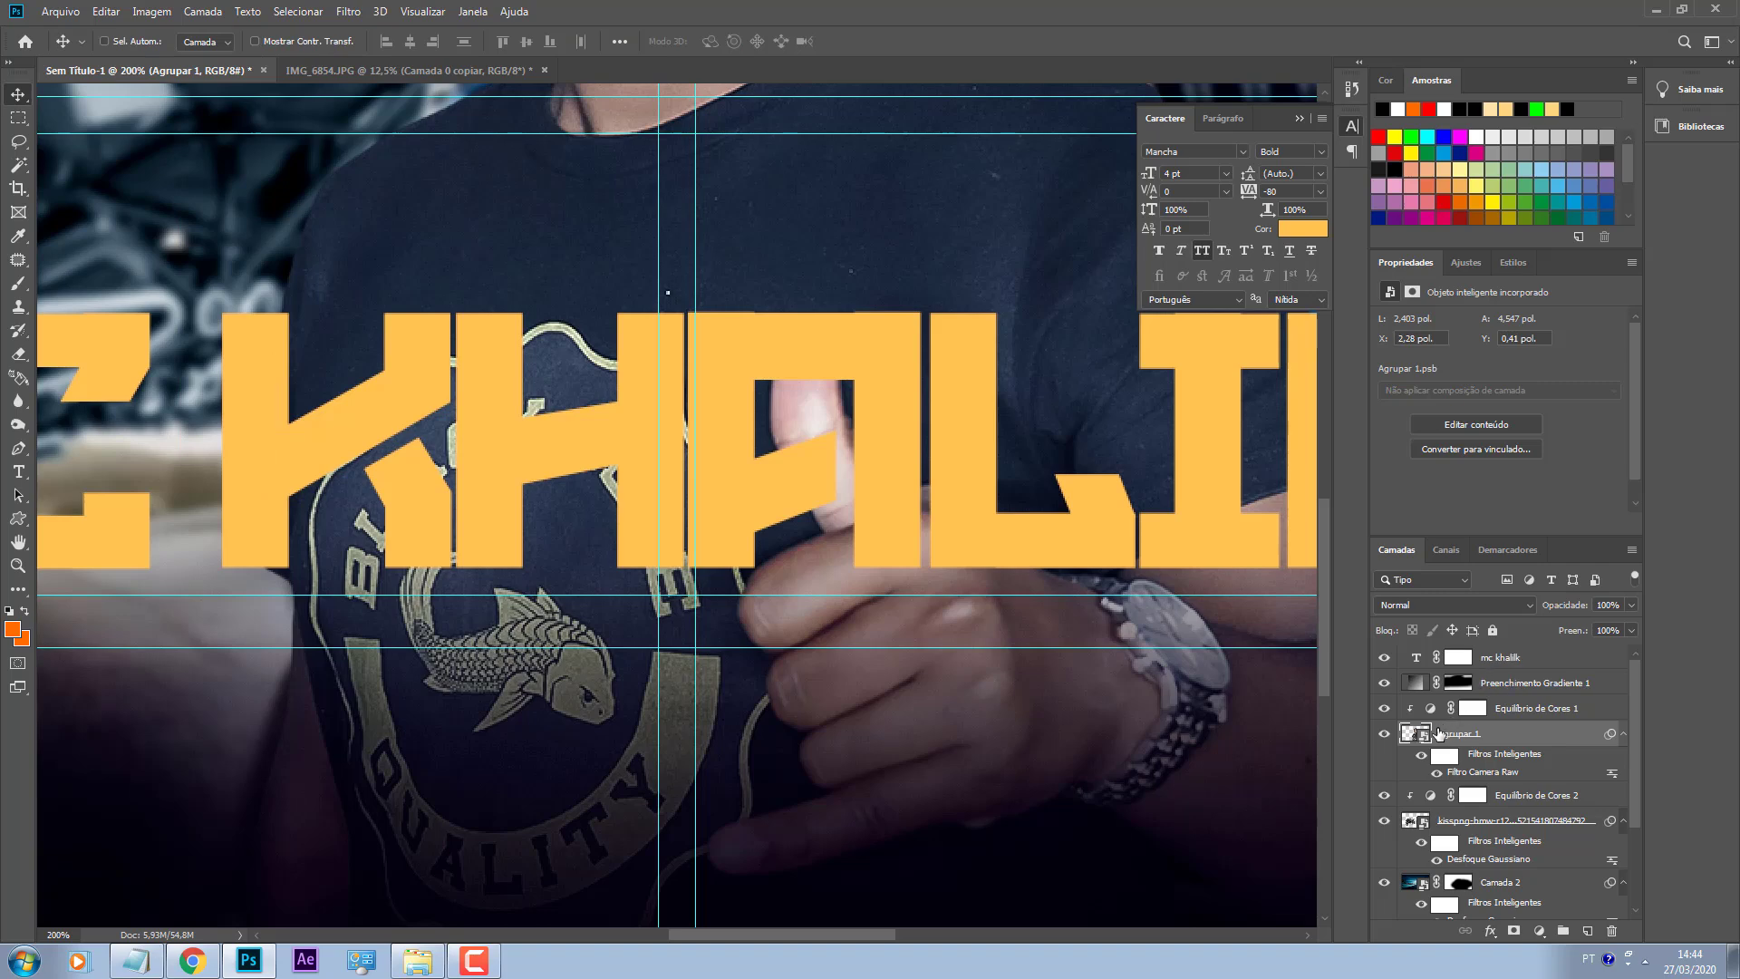
Step: Lower the title layer's opacity to 38% so the hand can be traced through the letters
{"action": "left_click", "coordinate": [1500, 658]}
{"action": "left_click", "coordinate": [1384, 660]}
{"action": "left_click", "coordinate": [1384, 660]}
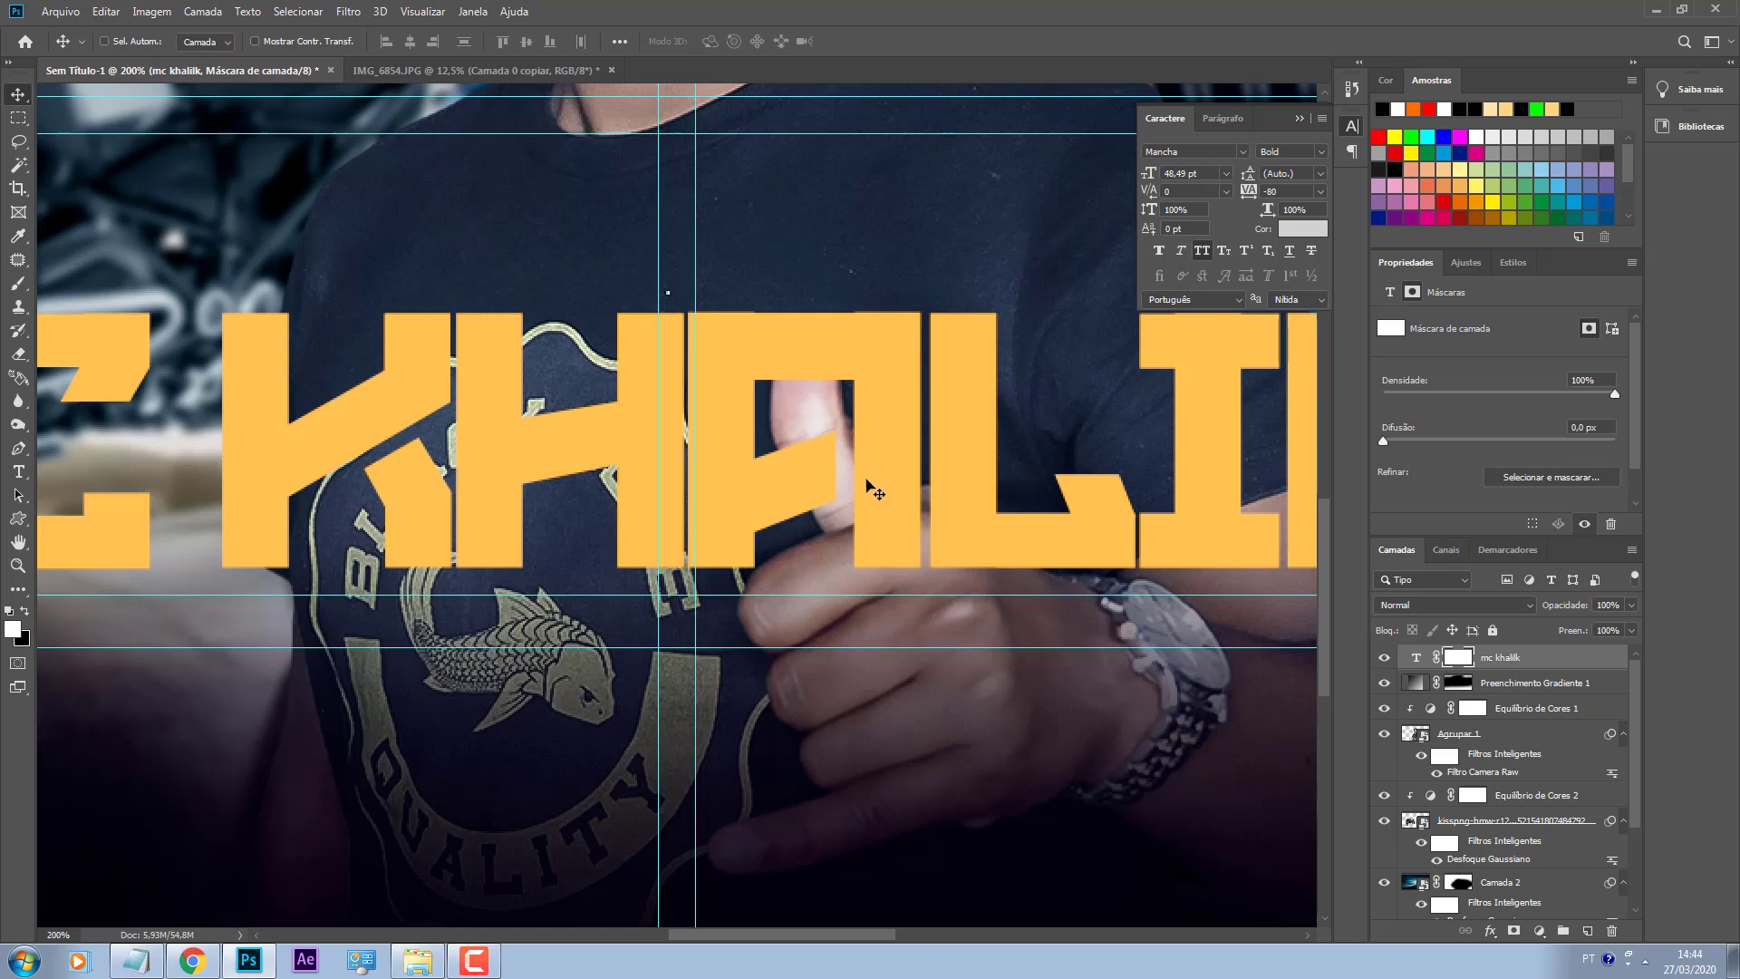
{"action": "left_click", "coordinate": [26, 450]}
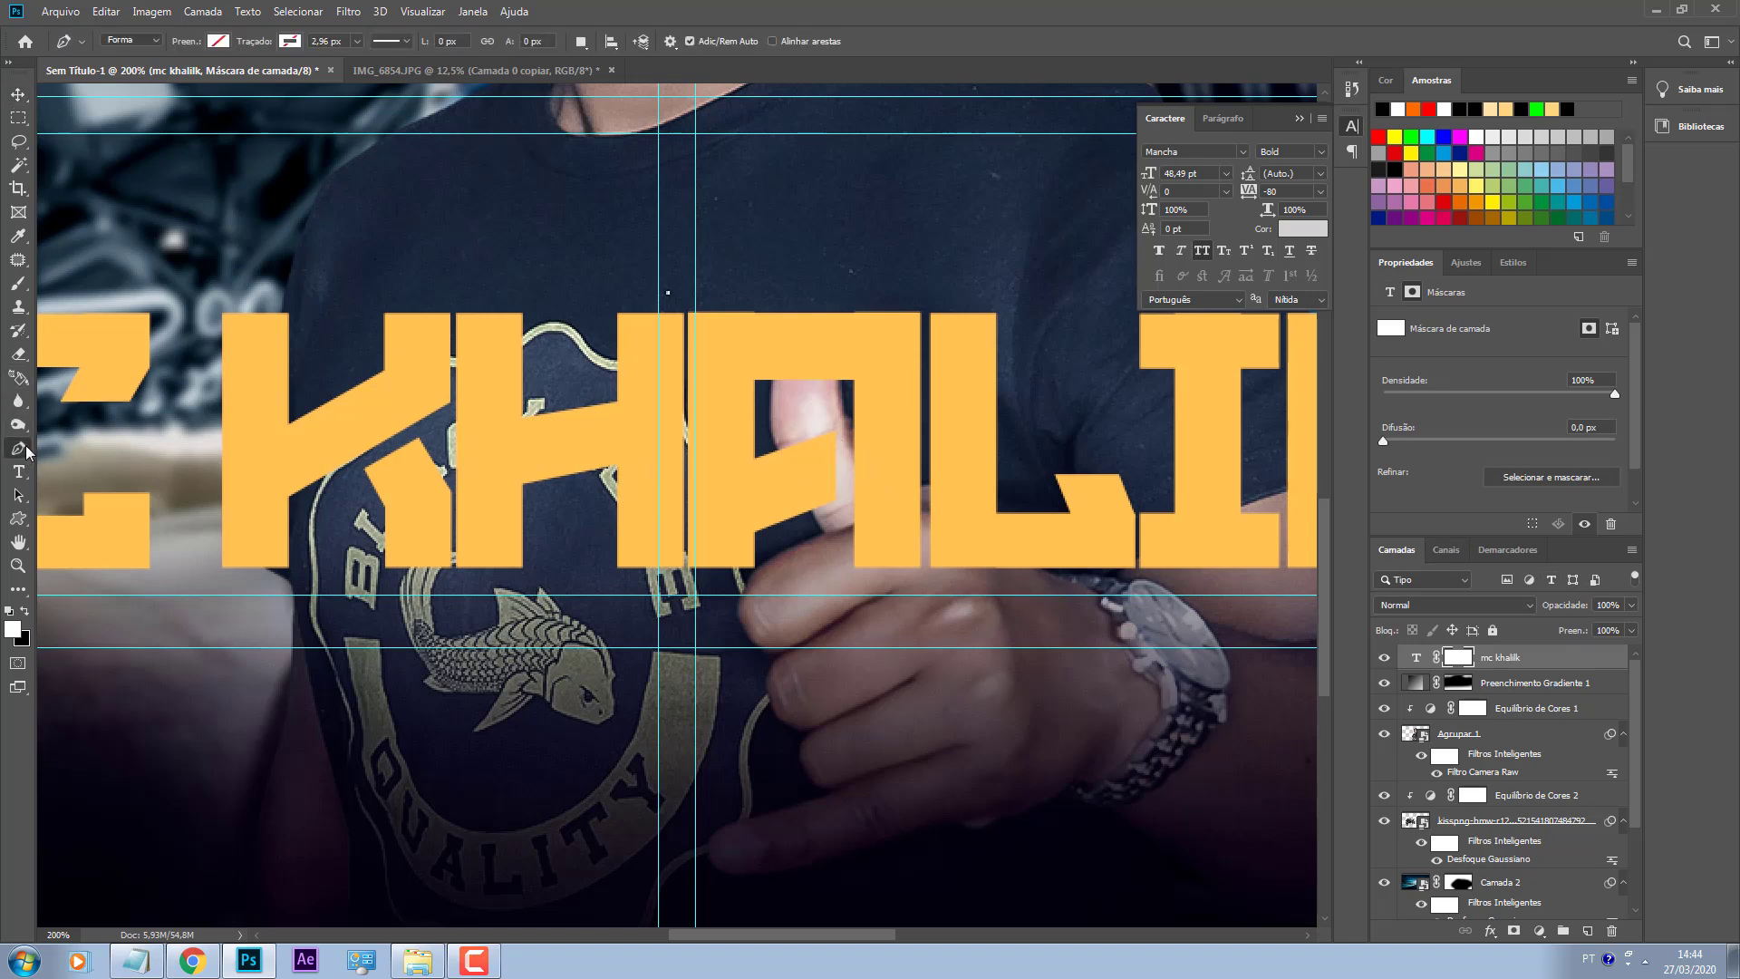
{"action": "key", "text": "v"}
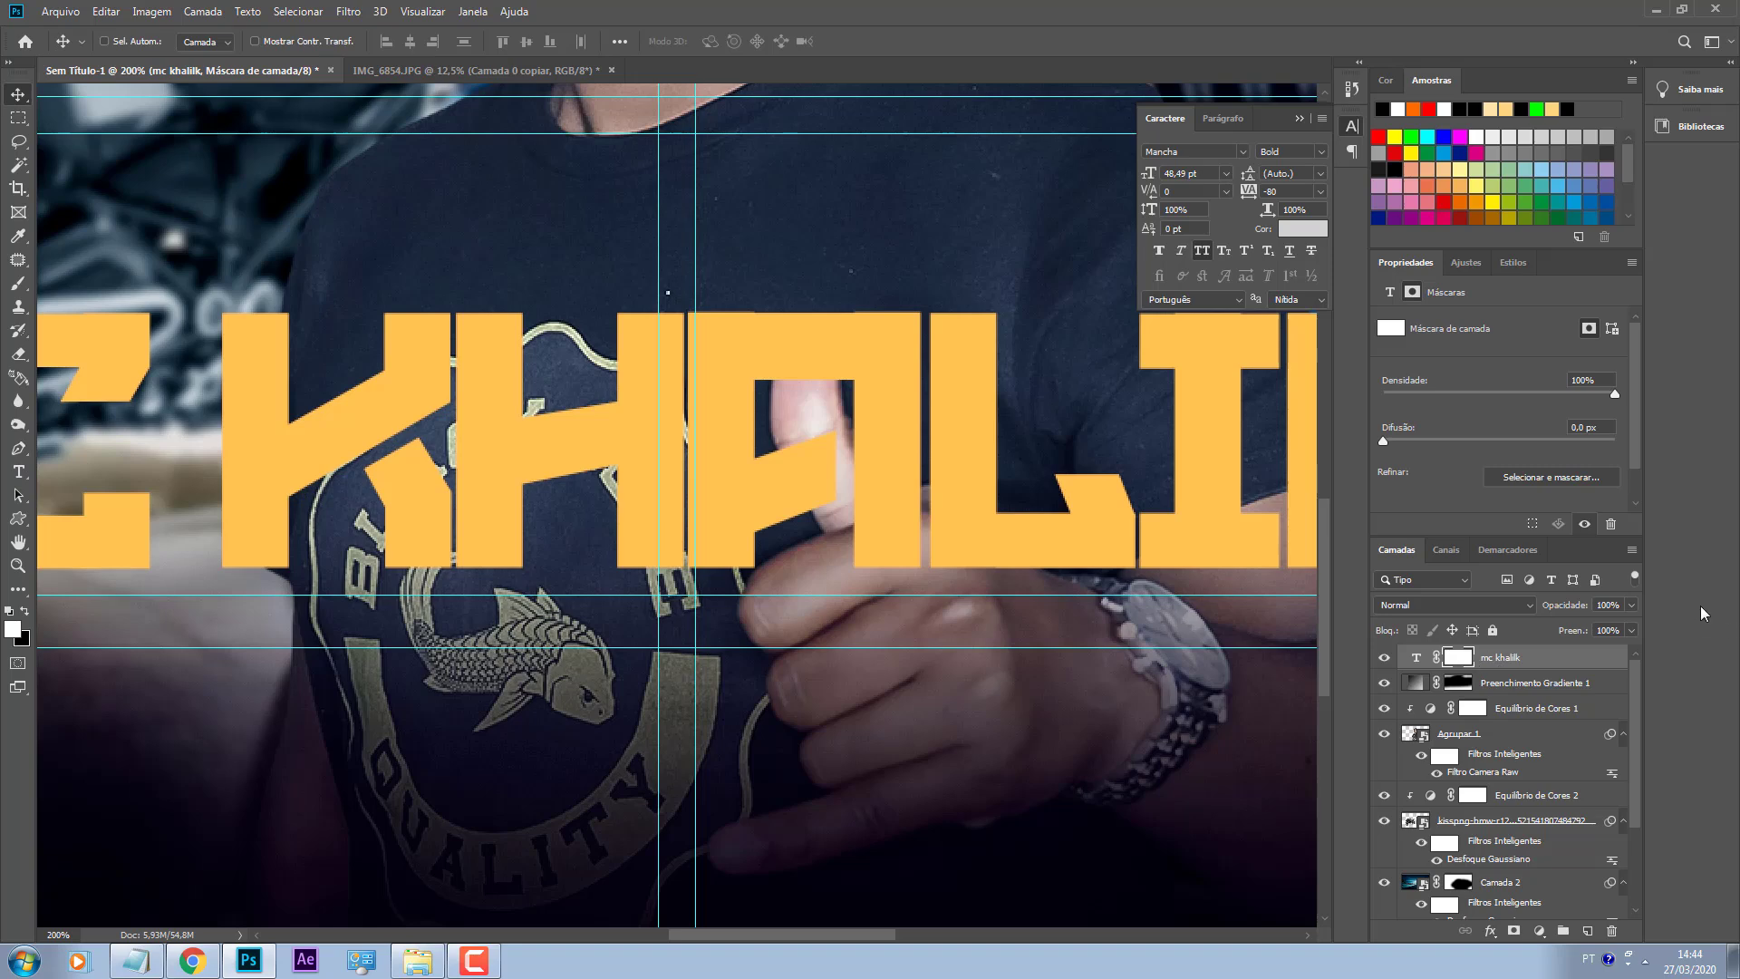
{"action": "left_click_drag", "start_coordinate": [1596, 623], "coordinate": [1578, 624]}
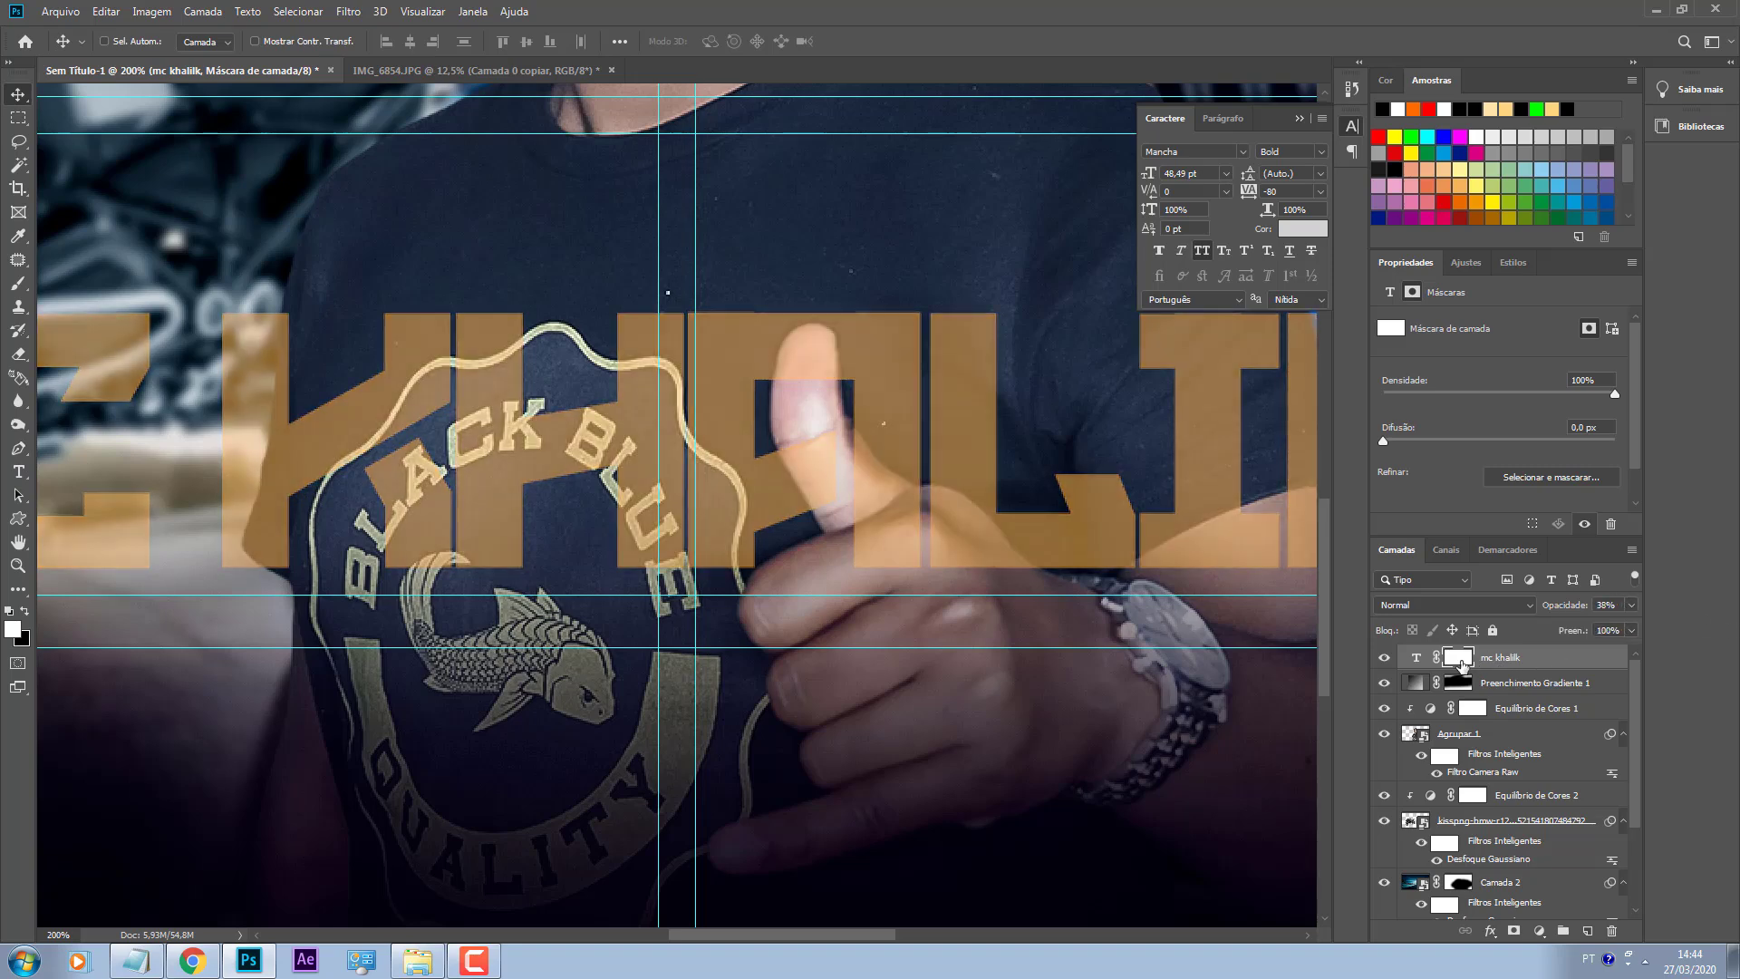
Step: Erase the title's L on the layer mask where it covers the knuckle and back of the hand, using a small Eraser
{"action": "key", "text": "e"}
{"action": "key", "text": "ctrl+plus"}
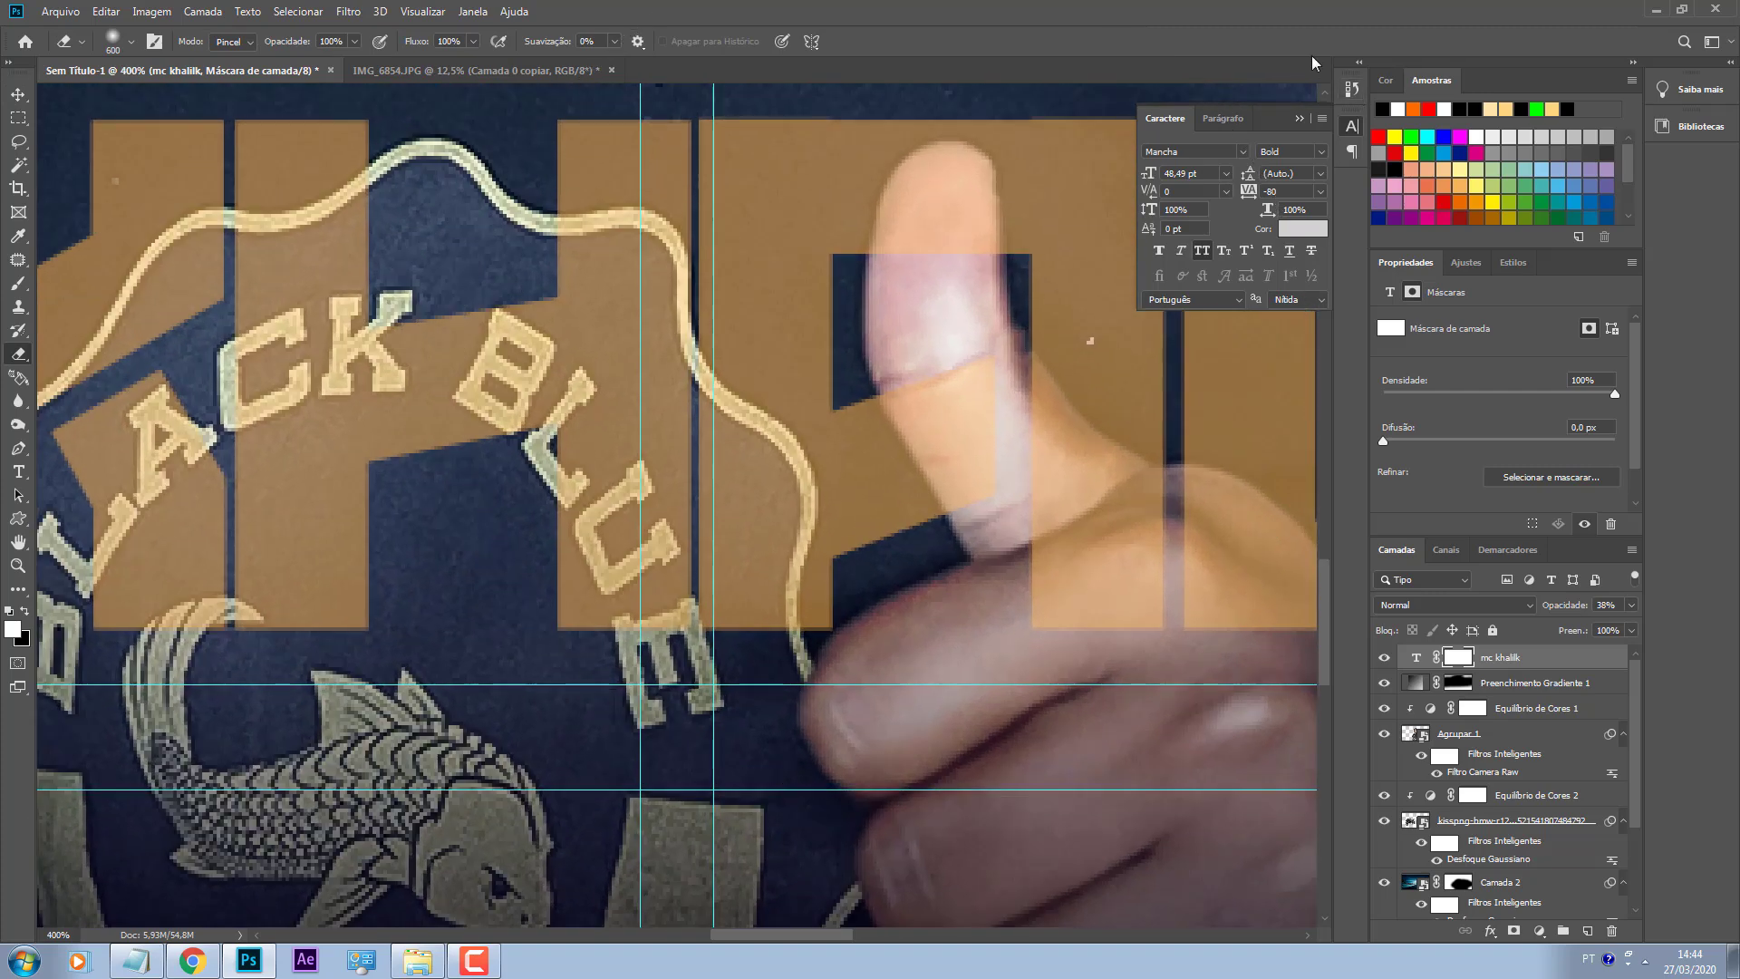
{"action": "key", "text": "bracketleft"}
{"action": "key", "text": "bracketleft"}
{"action": "key", "text": "bracketleft"}
{"action": "key", "text": "bracketleft"}
{"action": "key", "text": "bracketleft"}
{"action": "key", "text": "bracketleft"}
{"action": "key", "text": "bracketleft"}
{"action": "key", "text": "bracketleft"}
{"action": "key", "text": "bracketleft"}
{"action": "key", "text": "bracketleft"}
{"action": "key", "text": "bracketleft"}
{"action": "key", "text": "bracketleft"}
{"action": "key", "text": "bracketleft"}
{"action": "key", "text": "bracketleft"}
{"action": "key", "text": "bracketleft"}
{"action": "key", "text": "bracketleft"}
{"action": "left_click_drag", "start_coordinate": [803, 935], "coordinate": [876, 931]}
{"action": "scroll", "coordinate": [634, 725], "scroll_direction": "up", "scroll_amount": 3}
{"action": "key", "text": "bracketleft"}
{"action": "key", "text": "bracketleft"}
{"action": "key", "text": "bracketleft"}
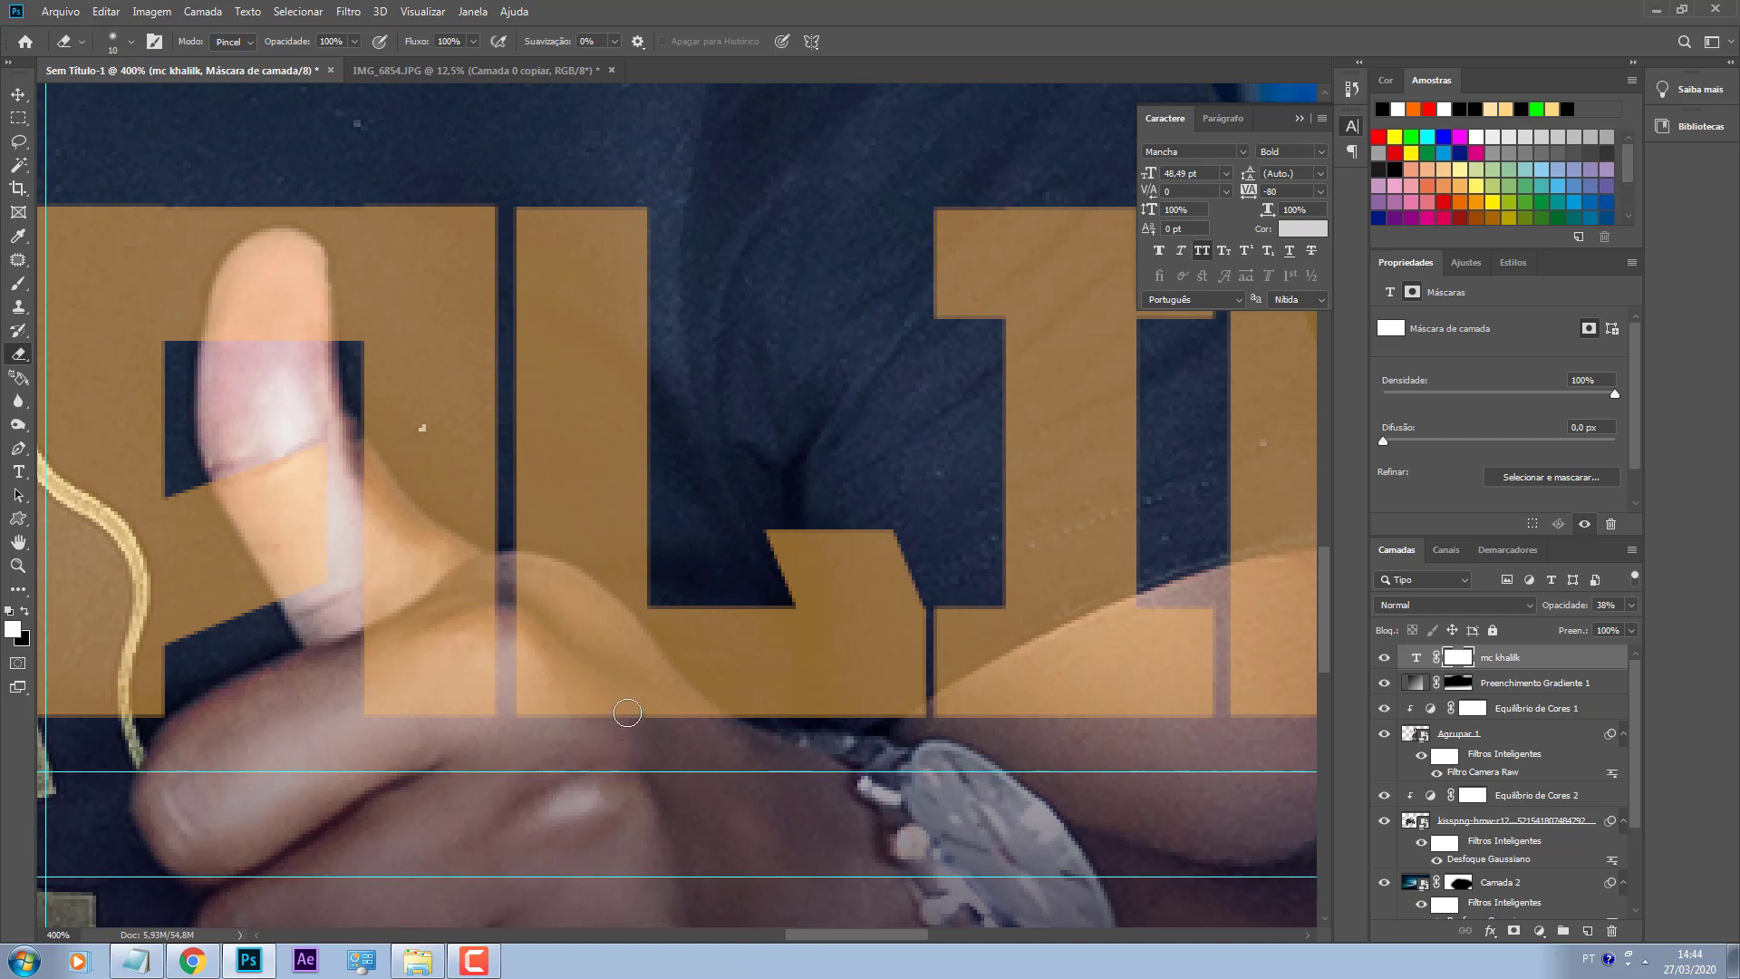
{"action": "key", "text": "bracketright"}
{"action": "key", "text": "bracketleft"}
{"action": "key", "text": "bracketleft"}
{"action": "mouse_move", "coordinate": [706, 718]}
{"action": "left_mouse_down"}
{"action": "mouse_move", "coordinate": [611, 634]}
{"action": "mouse_move", "coordinate": [719, 741]}
{"action": "mouse_move", "coordinate": [649, 682]}
{"action": "mouse_move", "coordinate": [723, 728]}
{"action": "mouse_move", "coordinate": [610, 606]}
{"action": "mouse_move", "coordinate": [749, 734]}
{"action": "mouse_move", "coordinate": [591, 589]}
{"action": "mouse_move", "coordinate": [509, 558]}
{"action": "mouse_move", "coordinate": [581, 627]}
{"action": "left_mouse_up"}
{"action": "key", "text": "ctrl+z"}
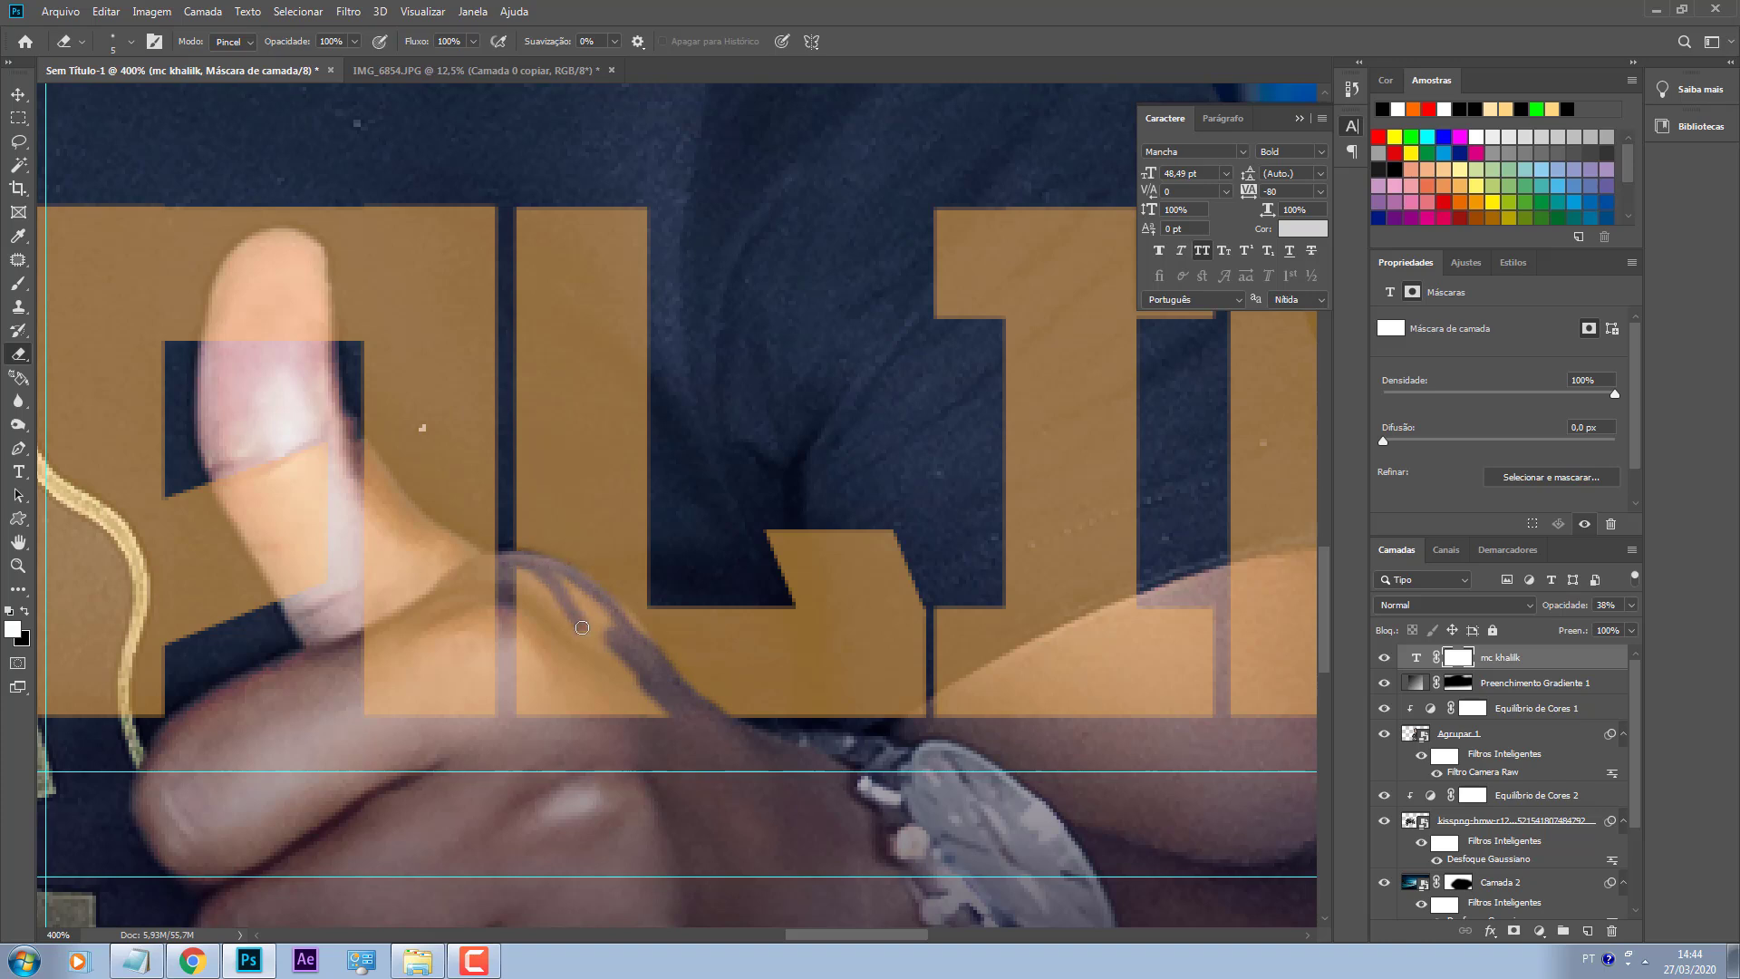
{"action": "mouse_move", "coordinate": [545, 569]}
{"action": "left_mouse_down"}
{"action": "mouse_move", "coordinate": [662, 707]}
{"action": "mouse_move", "coordinate": [616, 635]}
{"action": "mouse_move", "coordinate": [638, 702]}
{"action": "mouse_move", "coordinate": [522, 577]}
{"action": "mouse_move", "coordinate": [590, 635]}
{"action": "mouse_move", "coordinate": [535, 589]}
{"action": "mouse_move", "coordinate": [585, 703]}
{"action": "left_mouse_up"}
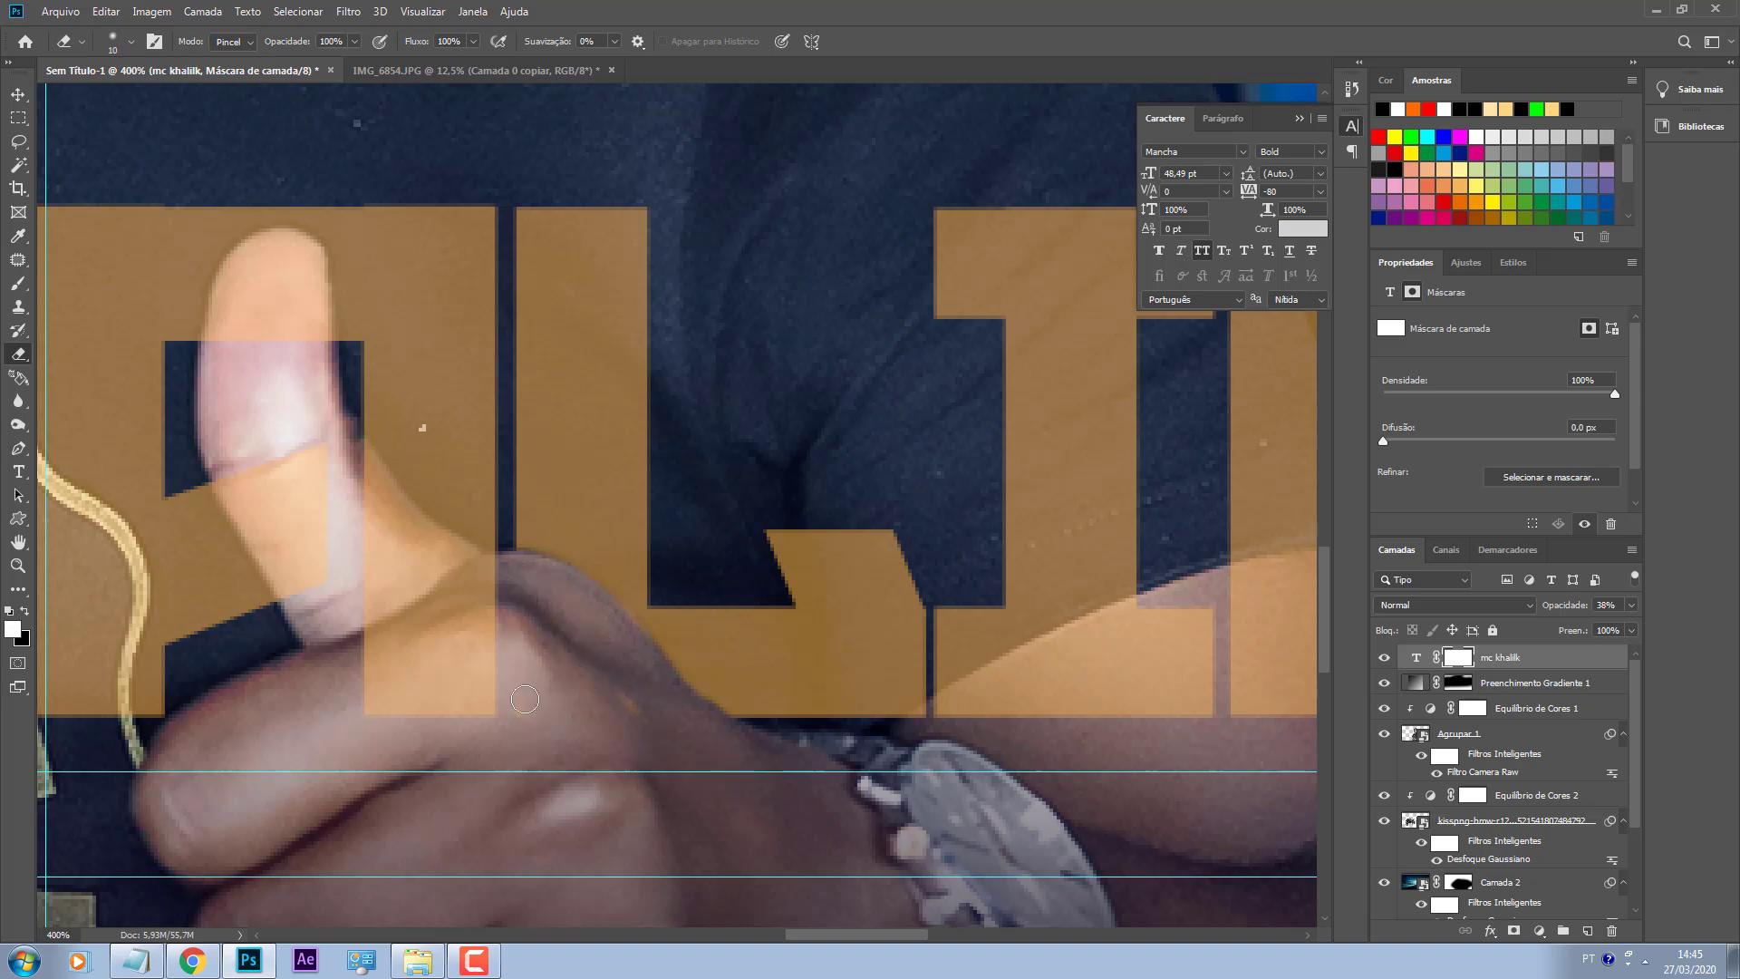
Step: Erase the letter A on the mask along the thumb's inner edge, from the knuckle up to the thumb joint
{"action": "scroll", "coordinate": [507, 602], "scroll_direction": "up", "scroll_amount": 1}
{"action": "mouse_move", "coordinate": [494, 627]}
{"action": "left_mouse_down"}
{"action": "mouse_move", "coordinate": [355, 515]}
{"action": "mouse_move", "coordinate": [471, 627]}
{"action": "left_mouse_up"}
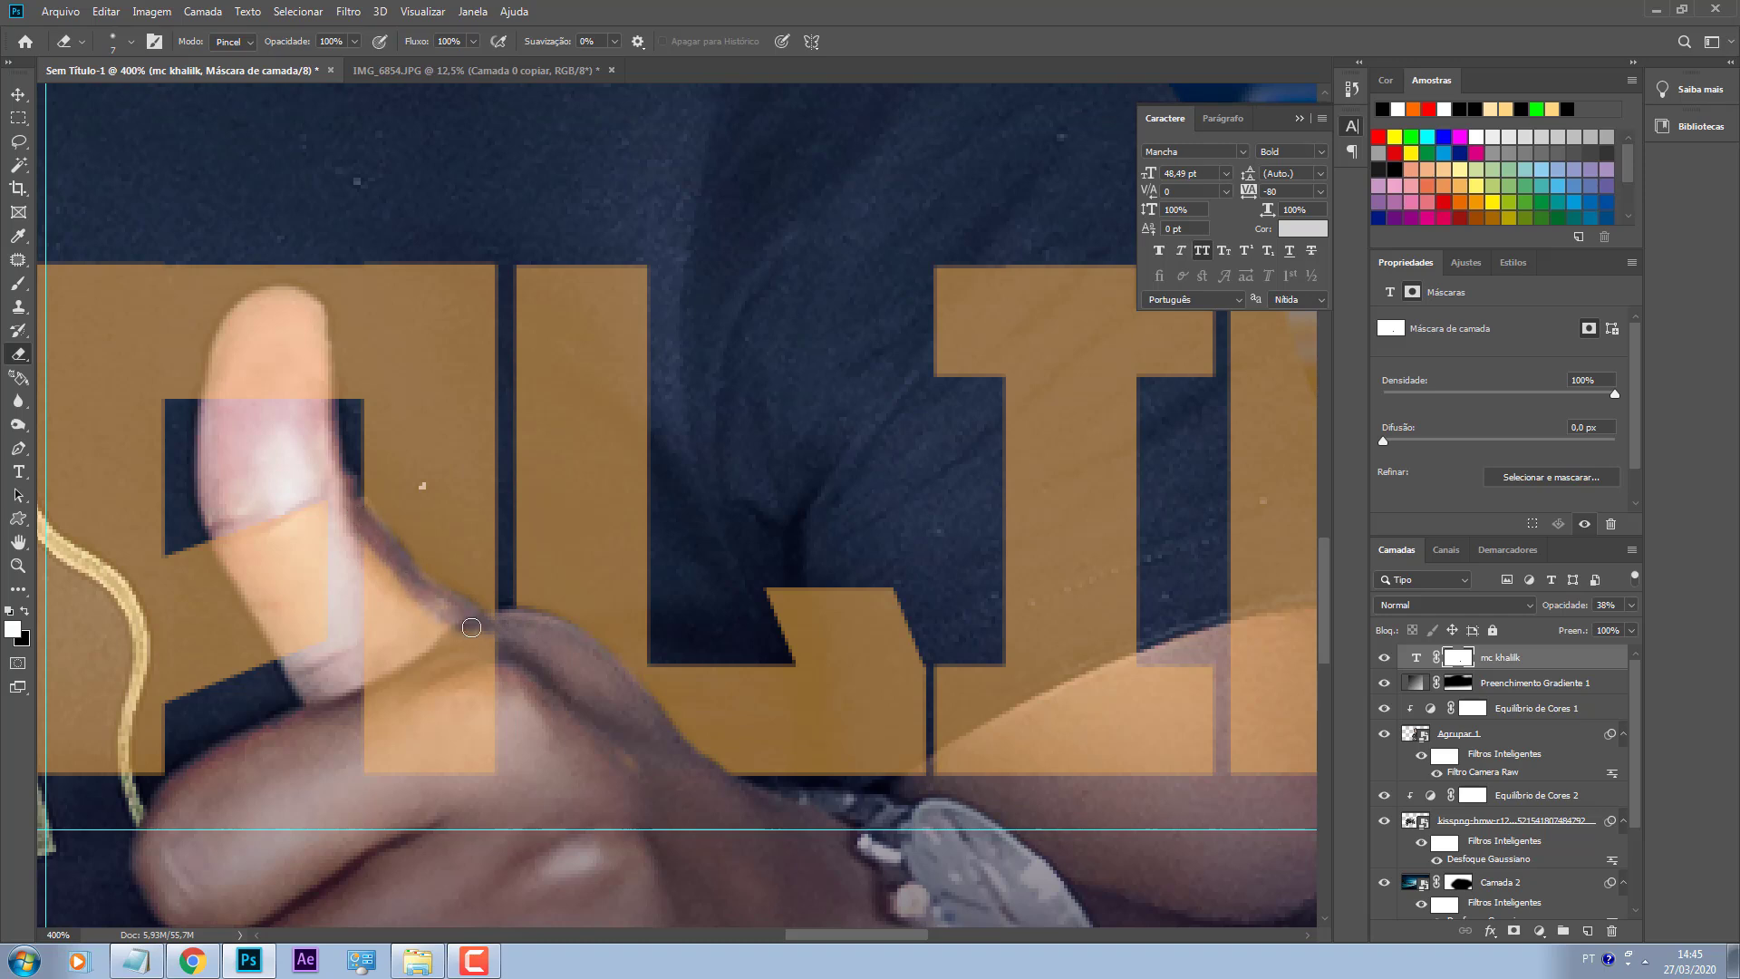
{"action": "key", "text": "ctrl+z"}
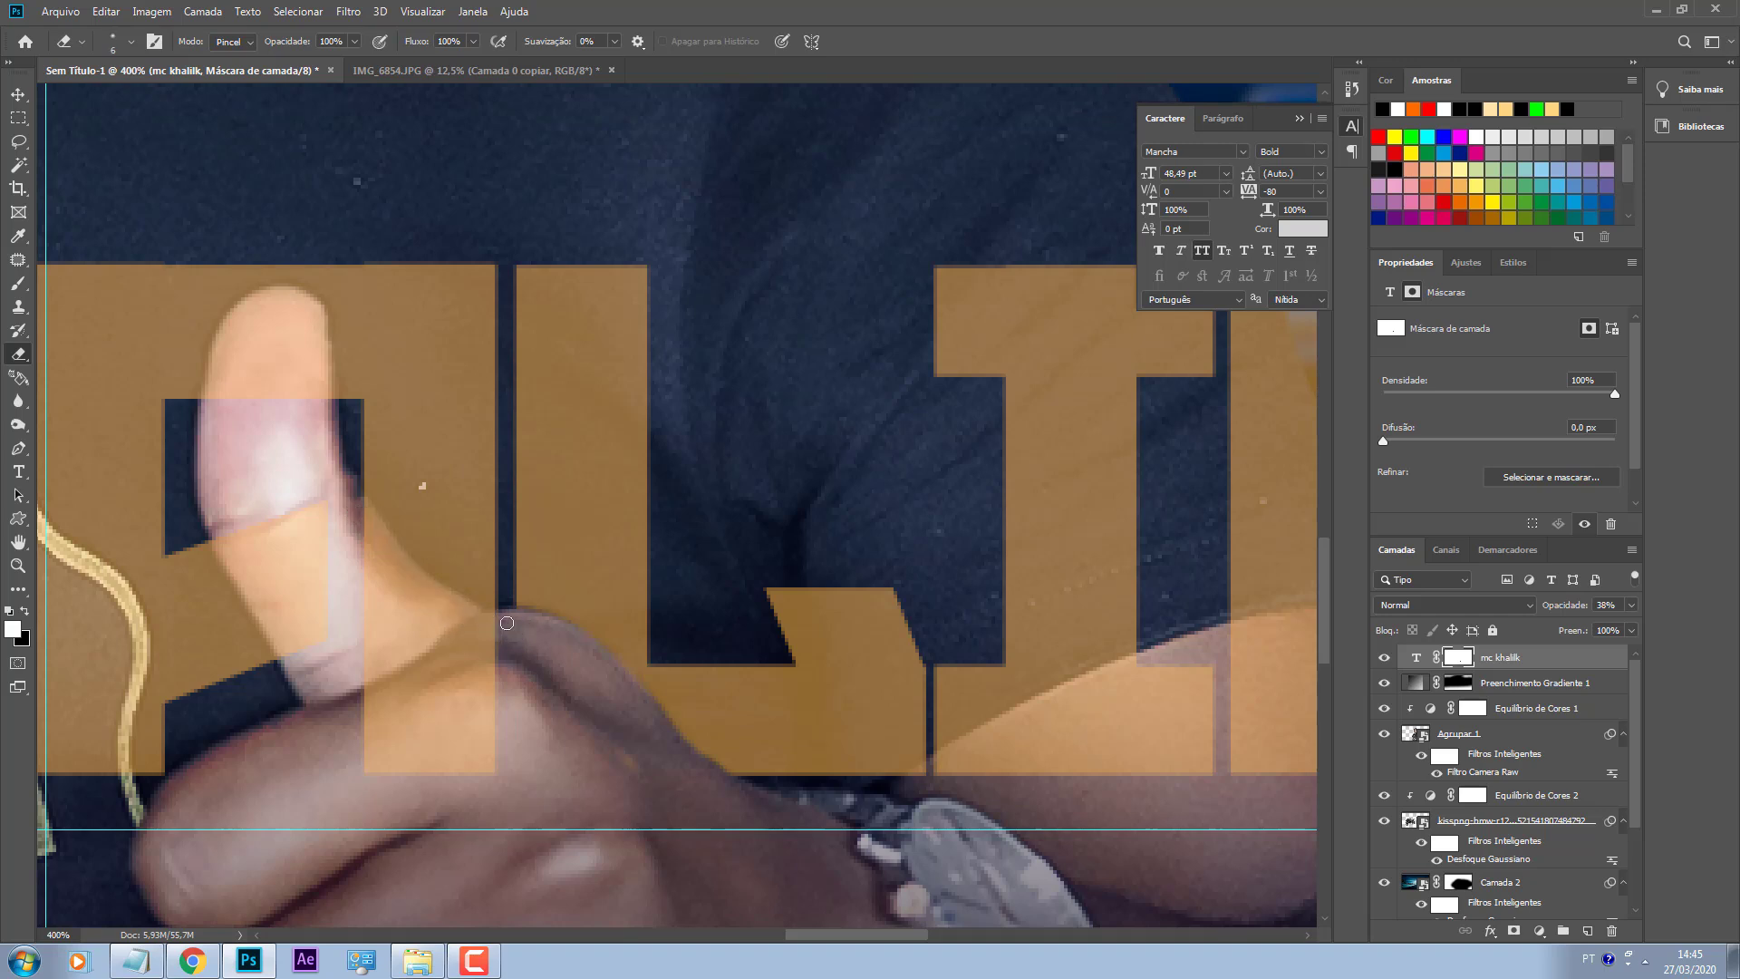
{"action": "mouse_move", "coordinate": [479, 618]}
{"action": "left_mouse_down"}
{"action": "mouse_move", "coordinate": [427, 582]}
{"action": "mouse_move", "coordinate": [505, 629]}
{"action": "mouse_move", "coordinate": [417, 573]}
{"action": "mouse_move", "coordinate": [371, 513]}
{"action": "mouse_move", "coordinate": [419, 613]}
{"action": "mouse_move", "coordinate": [379, 599]}
{"action": "mouse_move", "coordinate": [387, 511]}
{"action": "mouse_move", "coordinate": [363, 529]}
{"action": "mouse_move", "coordinate": [492, 745]}
{"action": "mouse_move", "coordinate": [394, 588]}
{"action": "mouse_move", "coordinate": [434, 605]}
{"action": "mouse_move", "coordinate": [369, 546]}
{"action": "mouse_move", "coordinate": [511, 688]}
{"action": "mouse_move", "coordinate": [499, 651]}
{"action": "mouse_move", "coordinate": [466, 815]}
{"action": "mouse_move", "coordinate": [372, 572]}
{"action": "left_mouse_up"}
{"action": "key", "text": "ctrl+z"}
Step: Clear the rest of the A's leg over the thumb base and fist with a 15 px Eraser
{"action": "key", "text": "bracketright"}
{"action": "key", "text": "bracketright"}
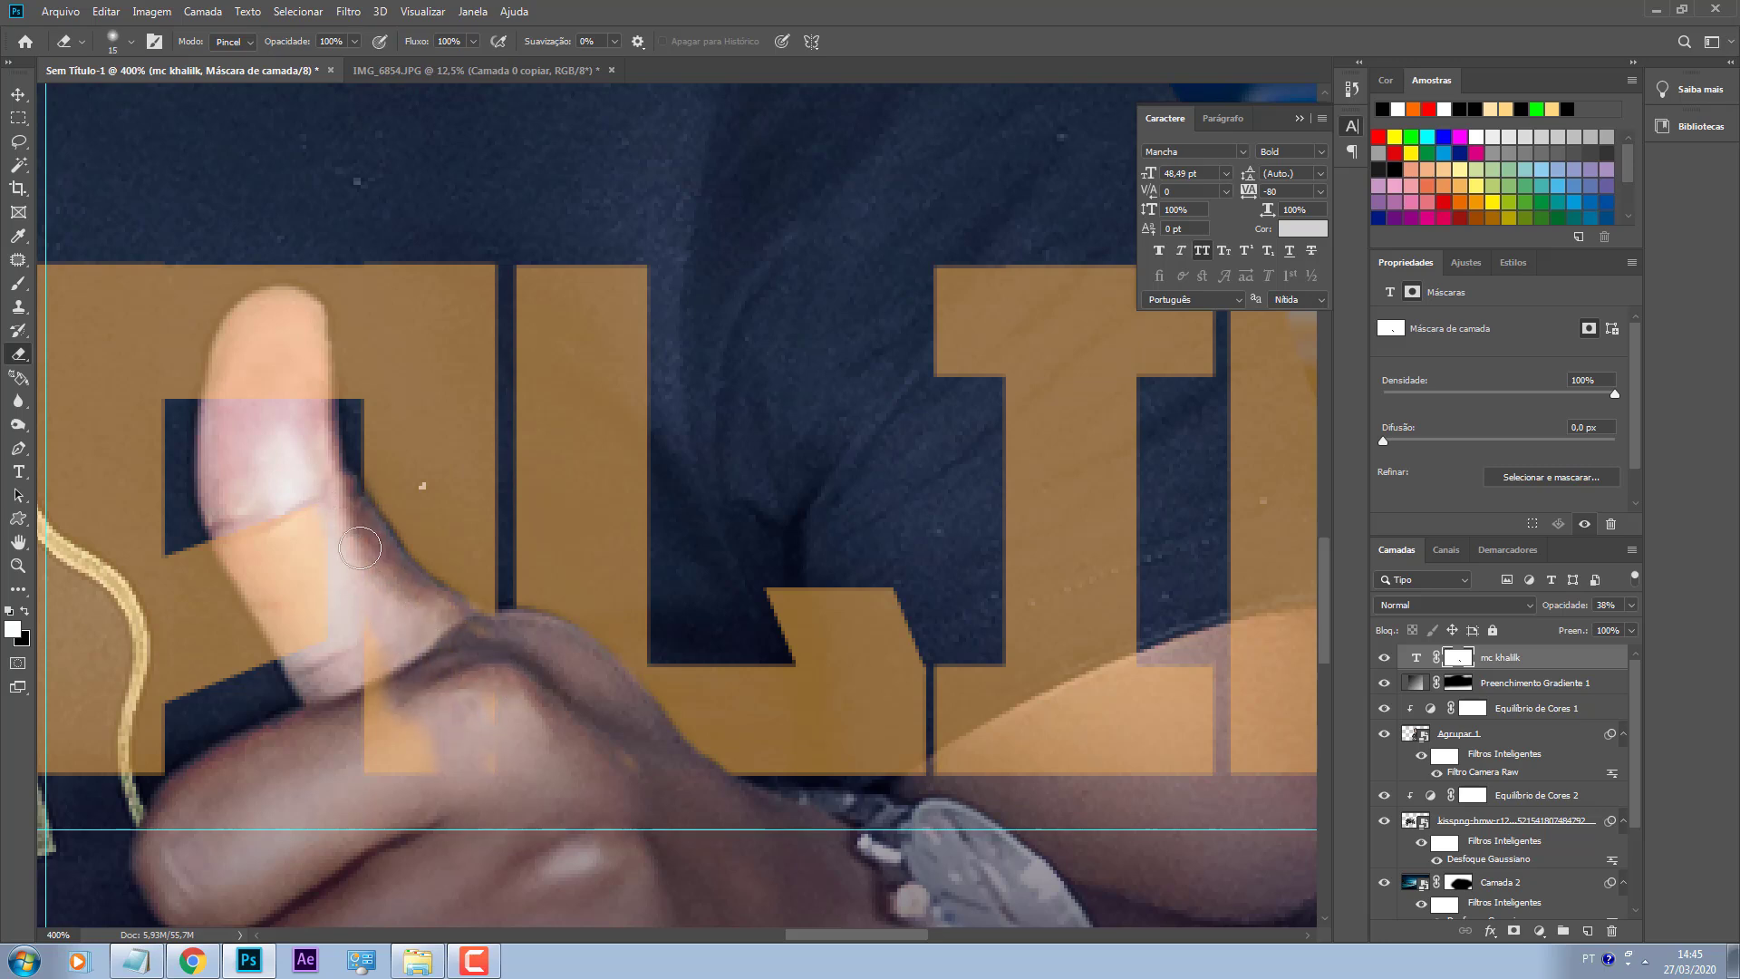
{"action": "mouse_move", "coordinate": [414, 627]}
{"action": "left_mouse_down"}
{"action": "mouse_move", "coordinate": [393, 688]}
{"action": "mouse_move", "coordinate": [414, 771]}
{"action": "mouse_move", "coordinate": [472, 793]}
{"action": "left_mouse_up"}
Step: Erase the A's crossbar over the lower thumb up to its outer edge with a smaller 9 px Eraser
{"action": "key", "text": "bracketleft"}
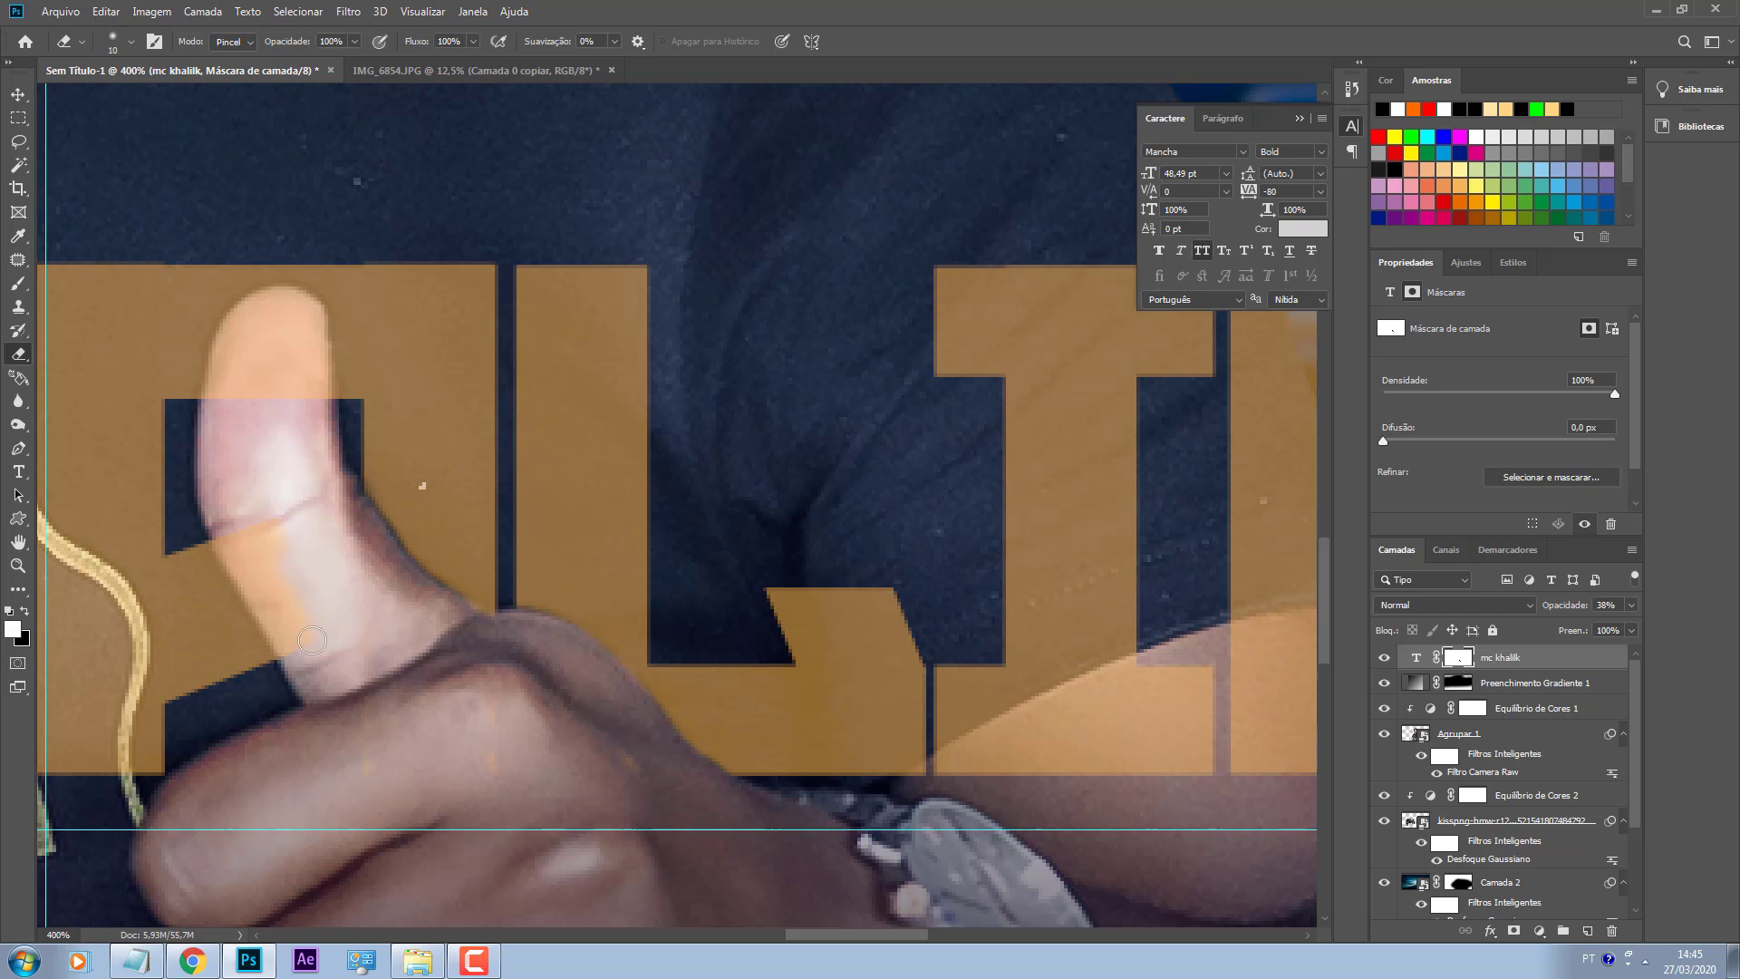
{"action": "key", "text": "bracketleft"}
{"action": "left_click_drag", "start_coordinate": [298, 652], "coordinate": [227, 530]}
{"action": "mouse_move", "coordinate": [316, 599]}
{"action": "left_mouse_down"}
{"action": "mouse_move", "coordinate": [257, 517]}
{"action": "mouse_move", "coordinate": [230, 563]}
{"action": "mouse_move", "coordinate": [221, 532]}
{"action": "mouse_move", "coordinate": [237, 552]}
{"action": "left_mouse_up"}
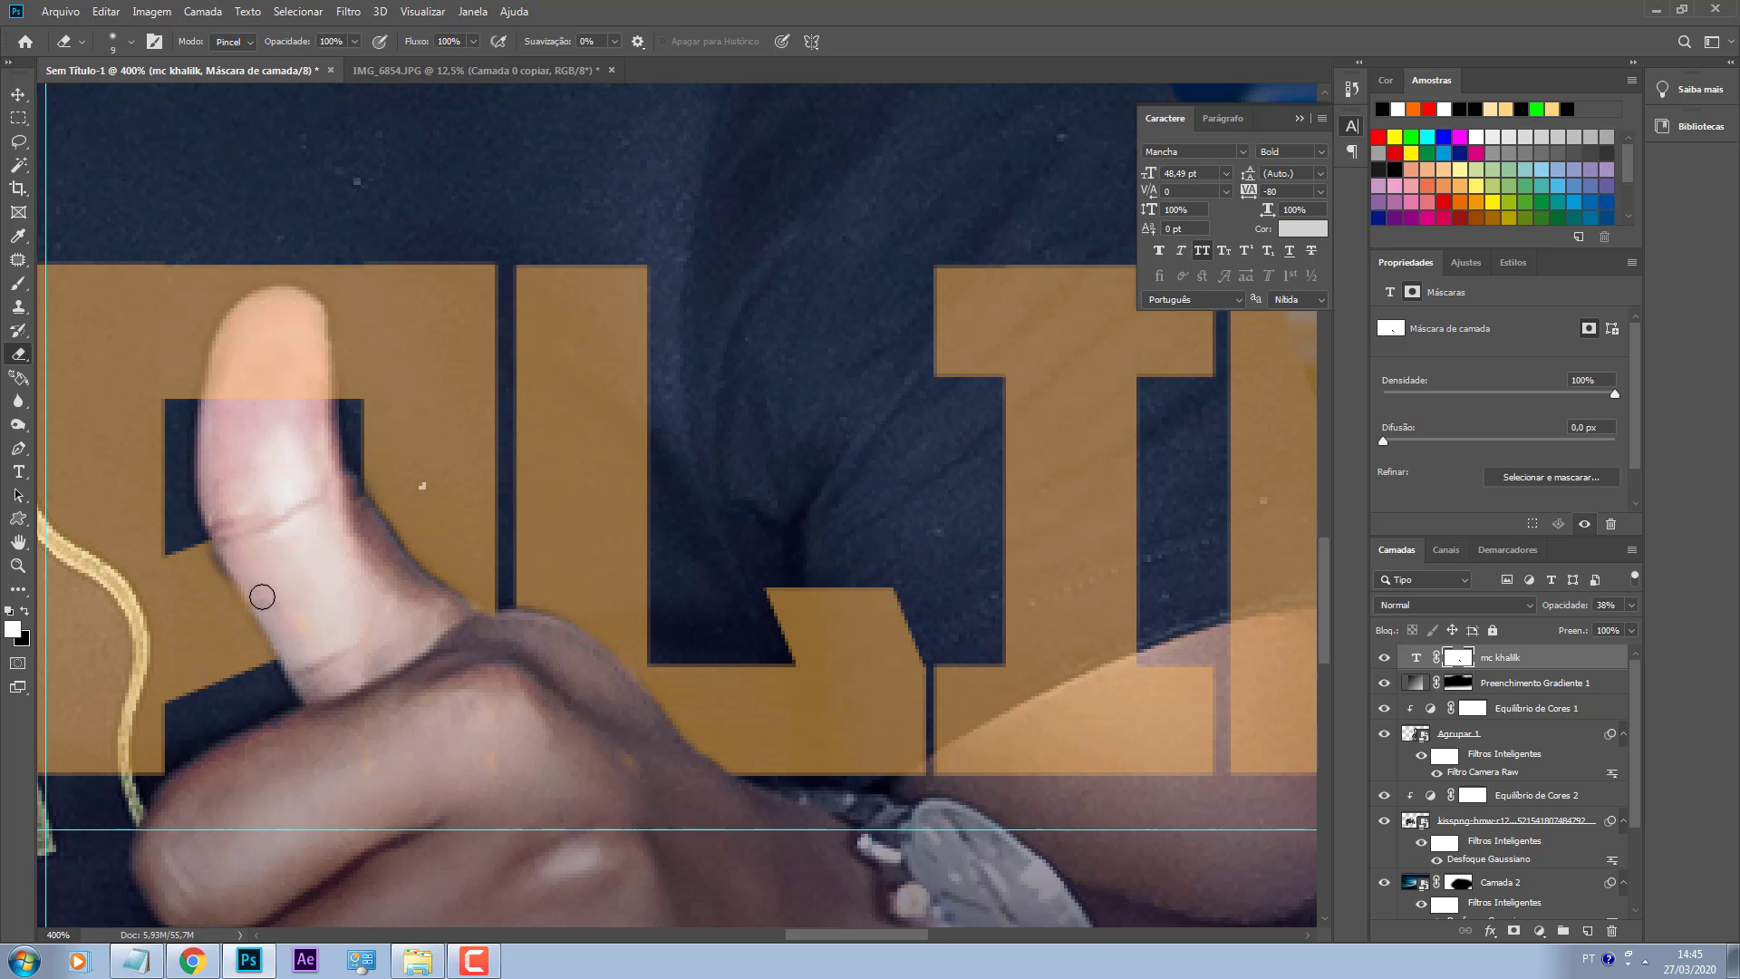
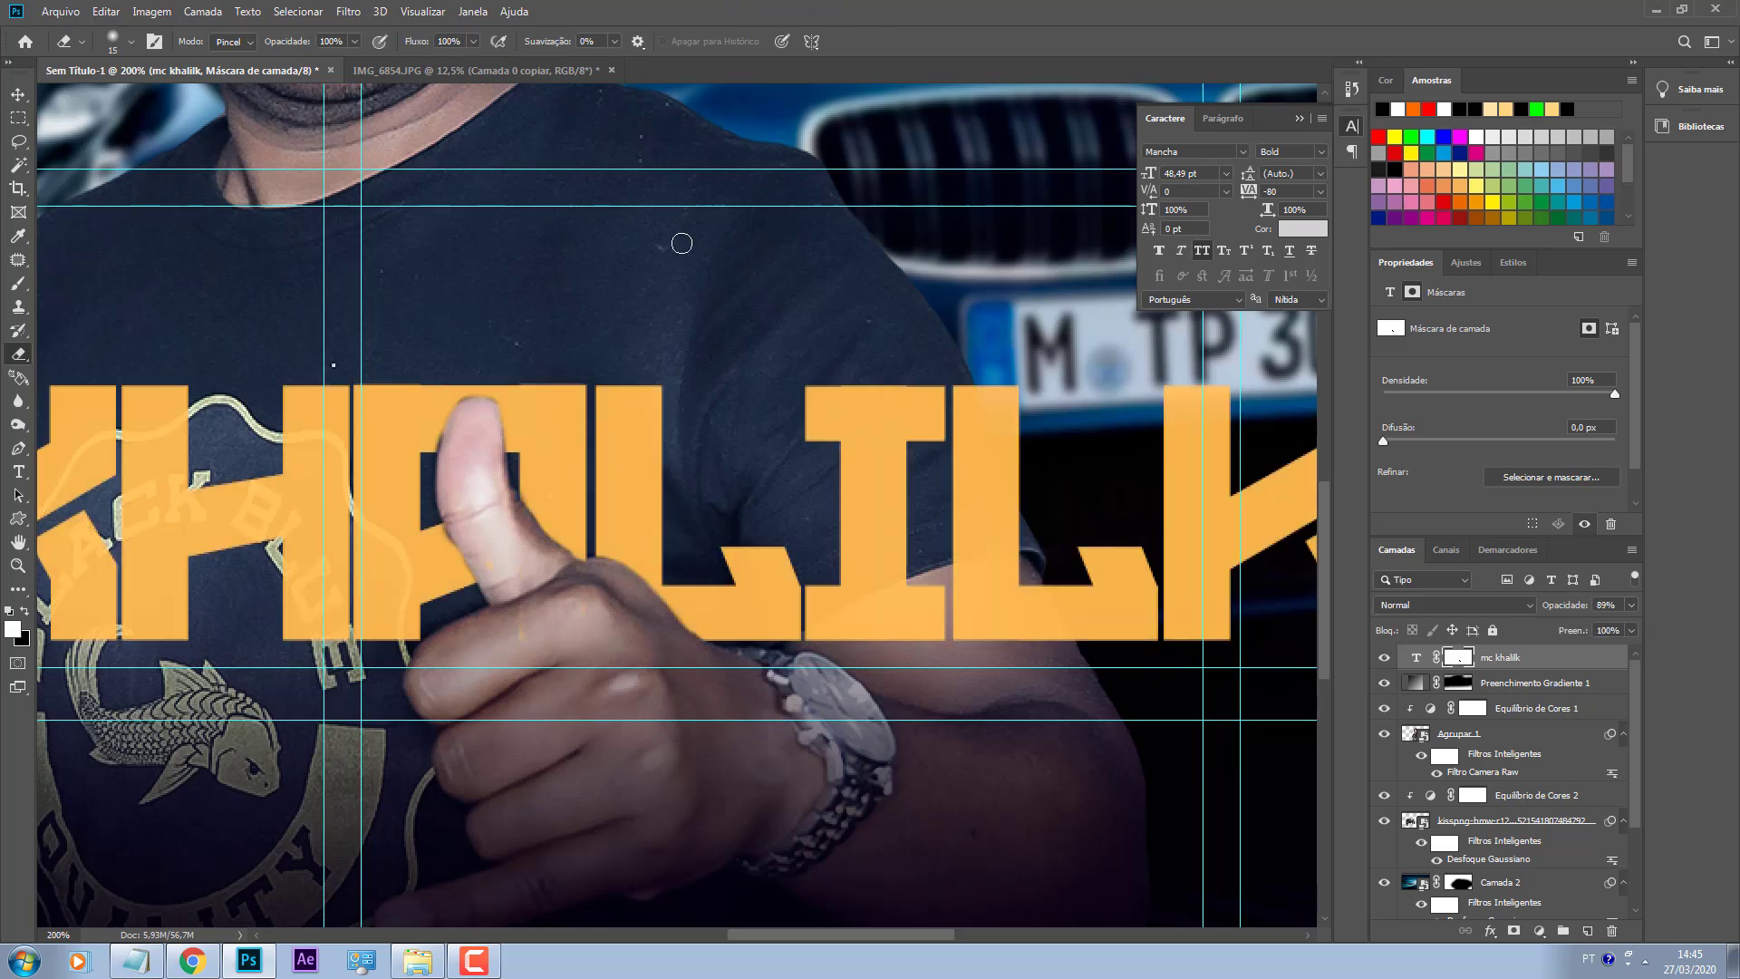
Step: Raise the title layer's opacity to 100%
{"action": "key", "text": "ctrl+plus"}
{"action": "key", "text": "ctrl+plus"}
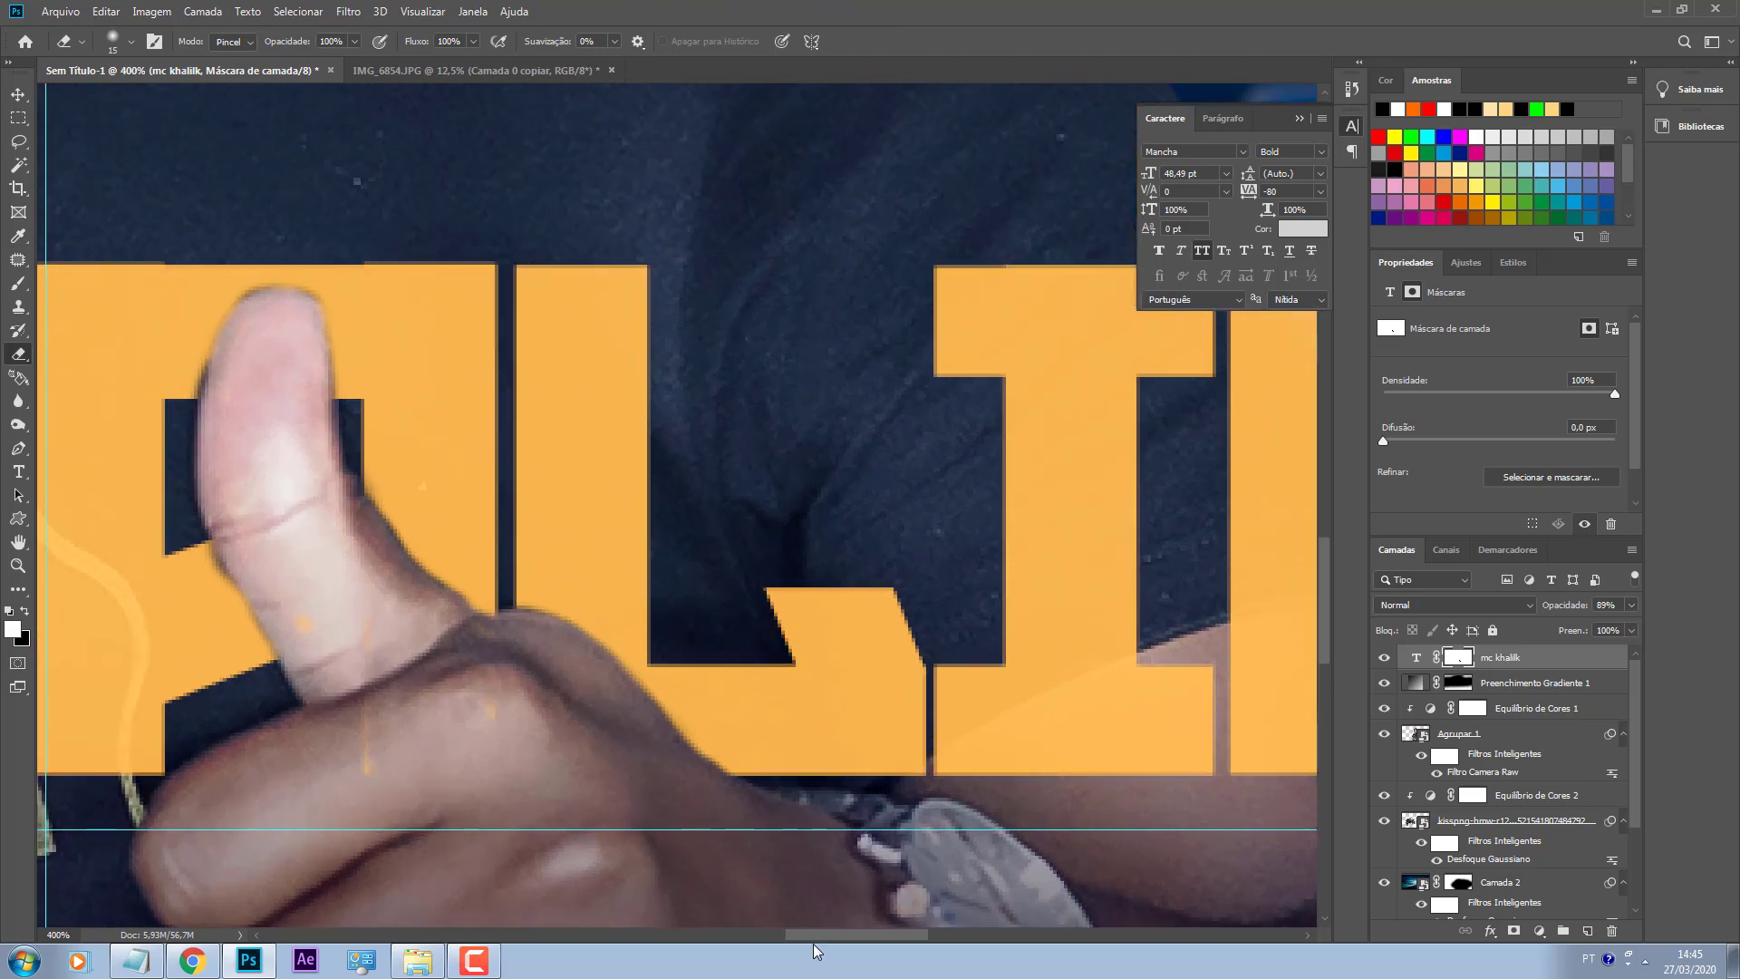
{"action": "left_click_drag", "start_coordinate": [798, 935], "coordinate": [656, 934]}
{"action": "key", "text": "ctrl+plus"}
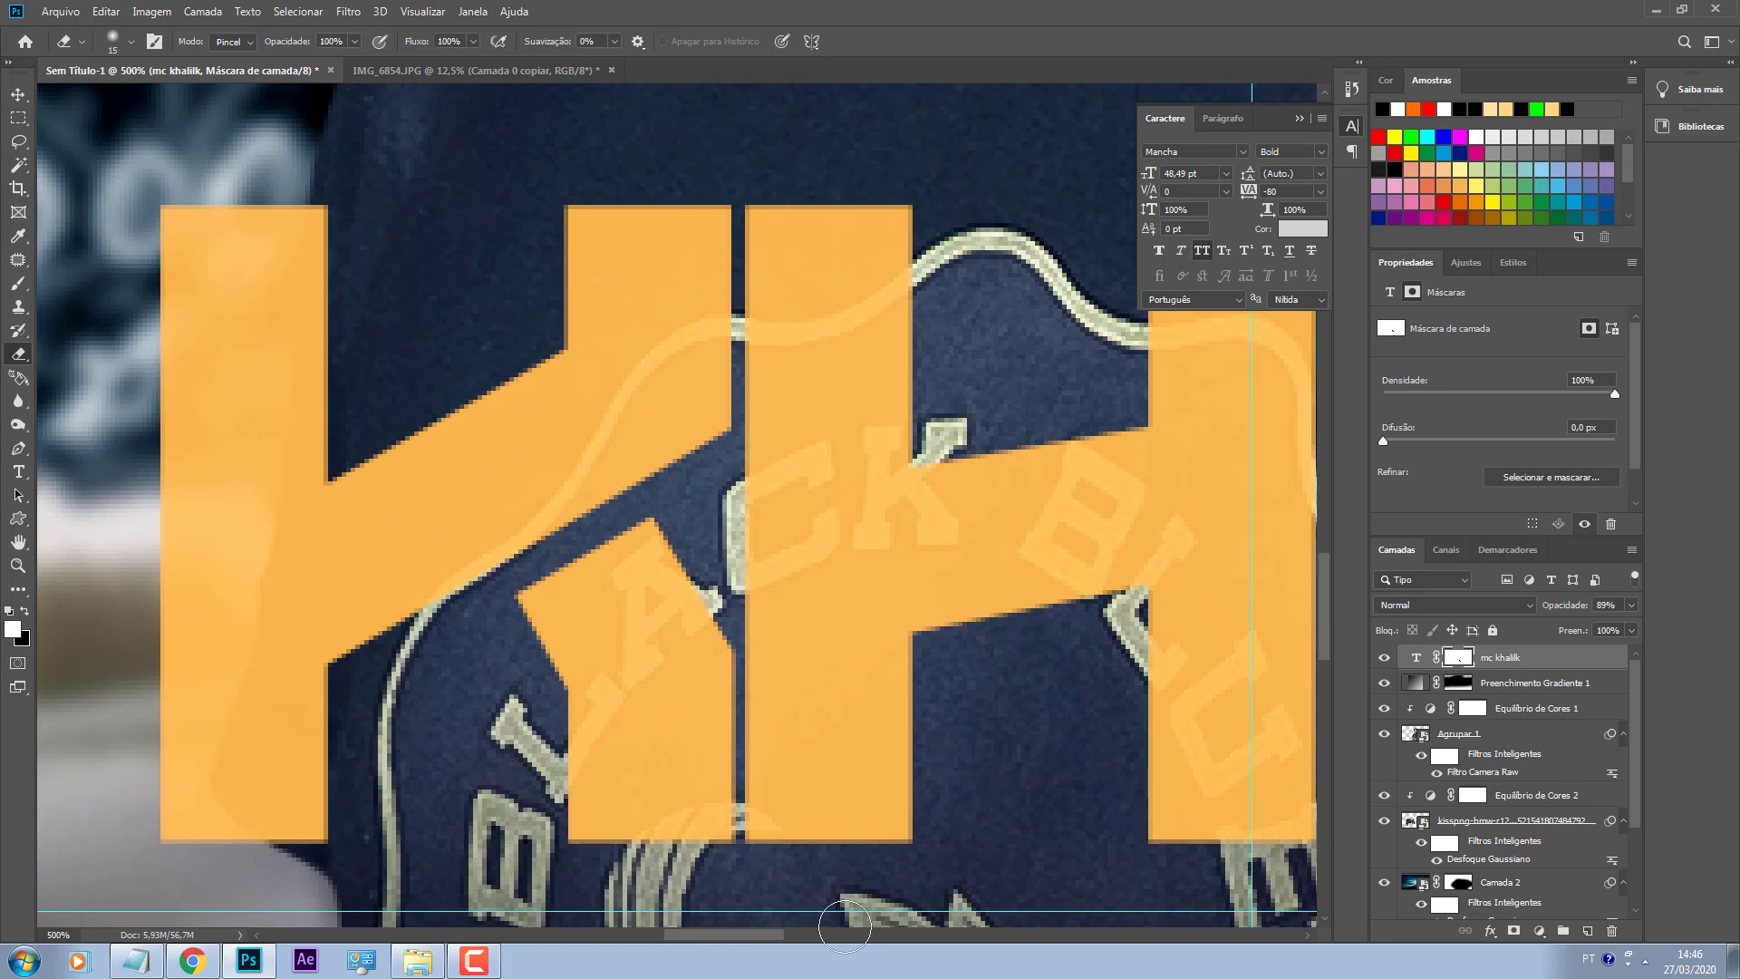
{"action": "left_click_drag", "start_coordinate": [738, 933], "coordinate": [810, 932]}
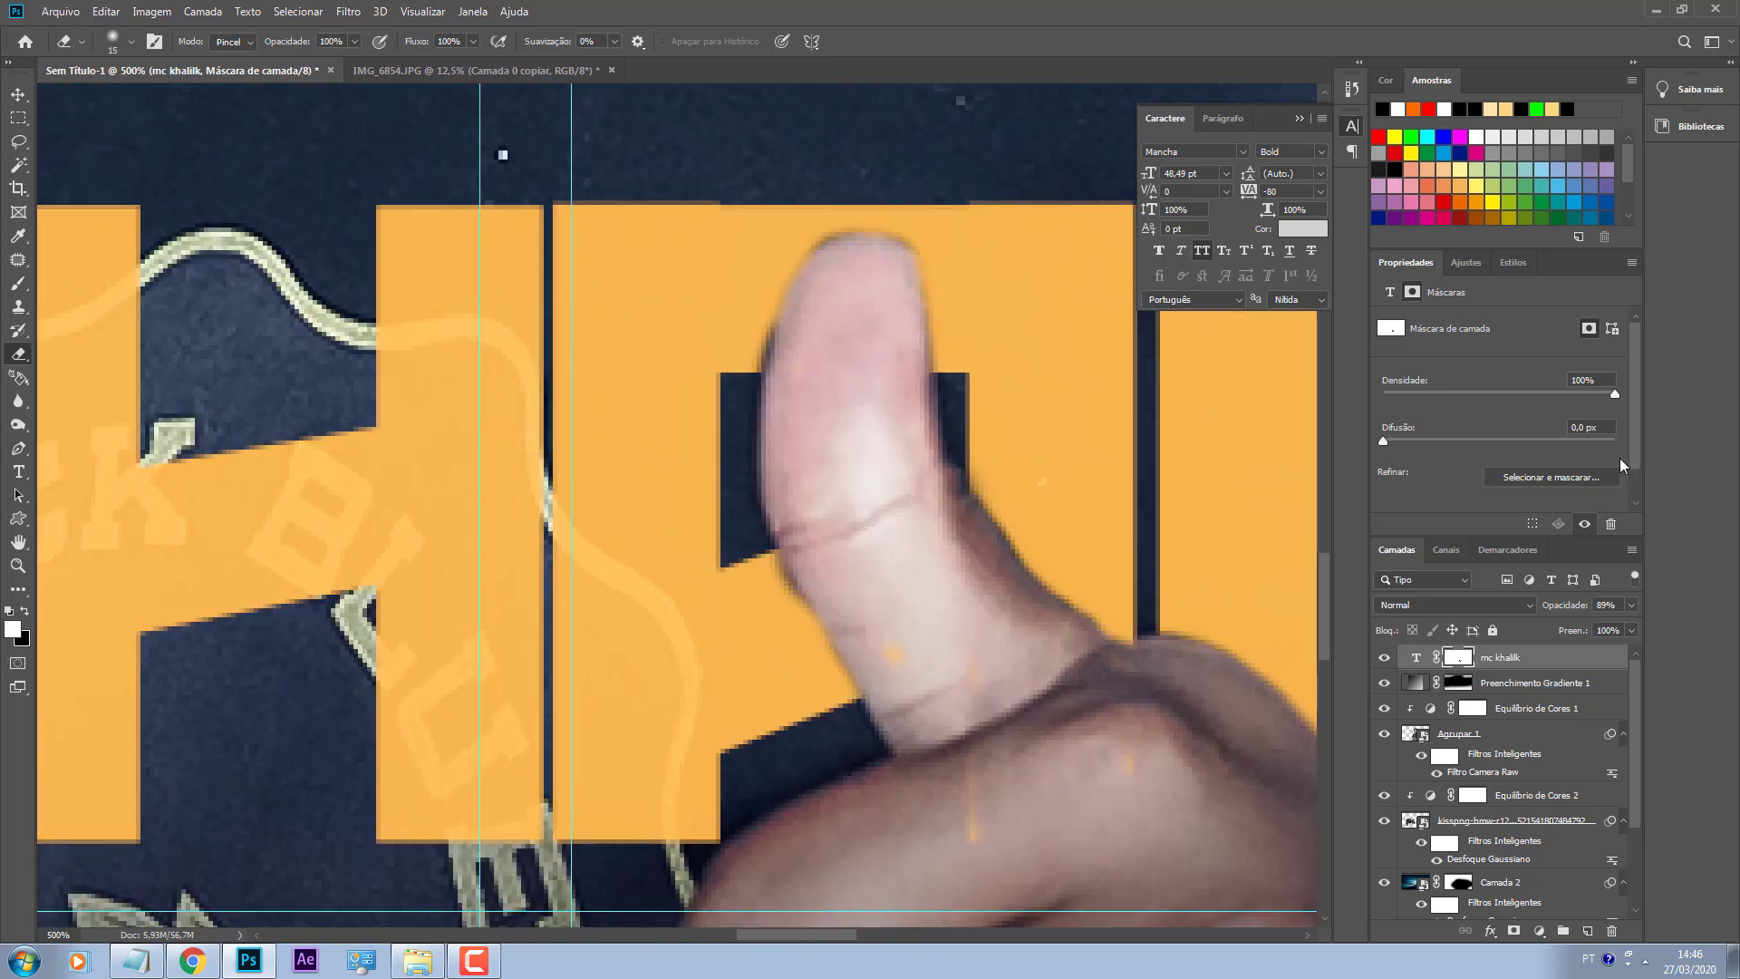
{"action": "left_click", "coordinate": [1631, 604]}
{"action": "left_click_drag", "start_coordinate": [1619, 626], "coordinate": [1638, 625]}
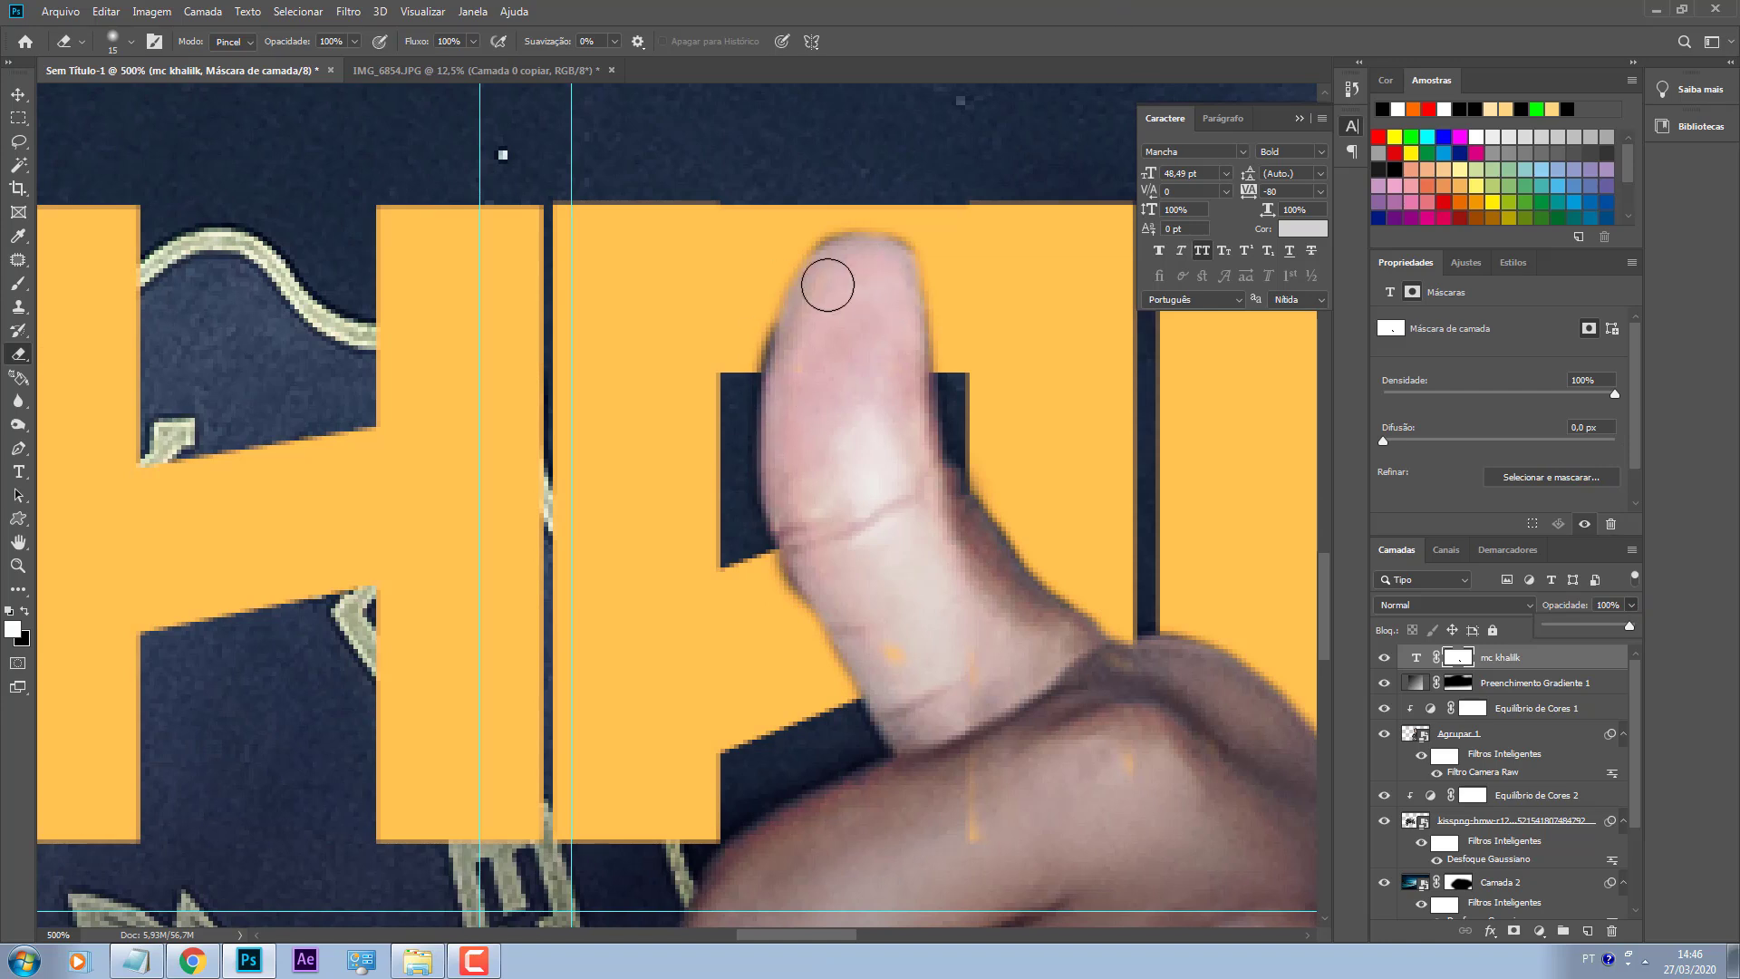
Step: Set the foreground colour to black (000000) and the background colour to white (ffffff)
{"action": "left_click", "coordinate": [14, 634]}
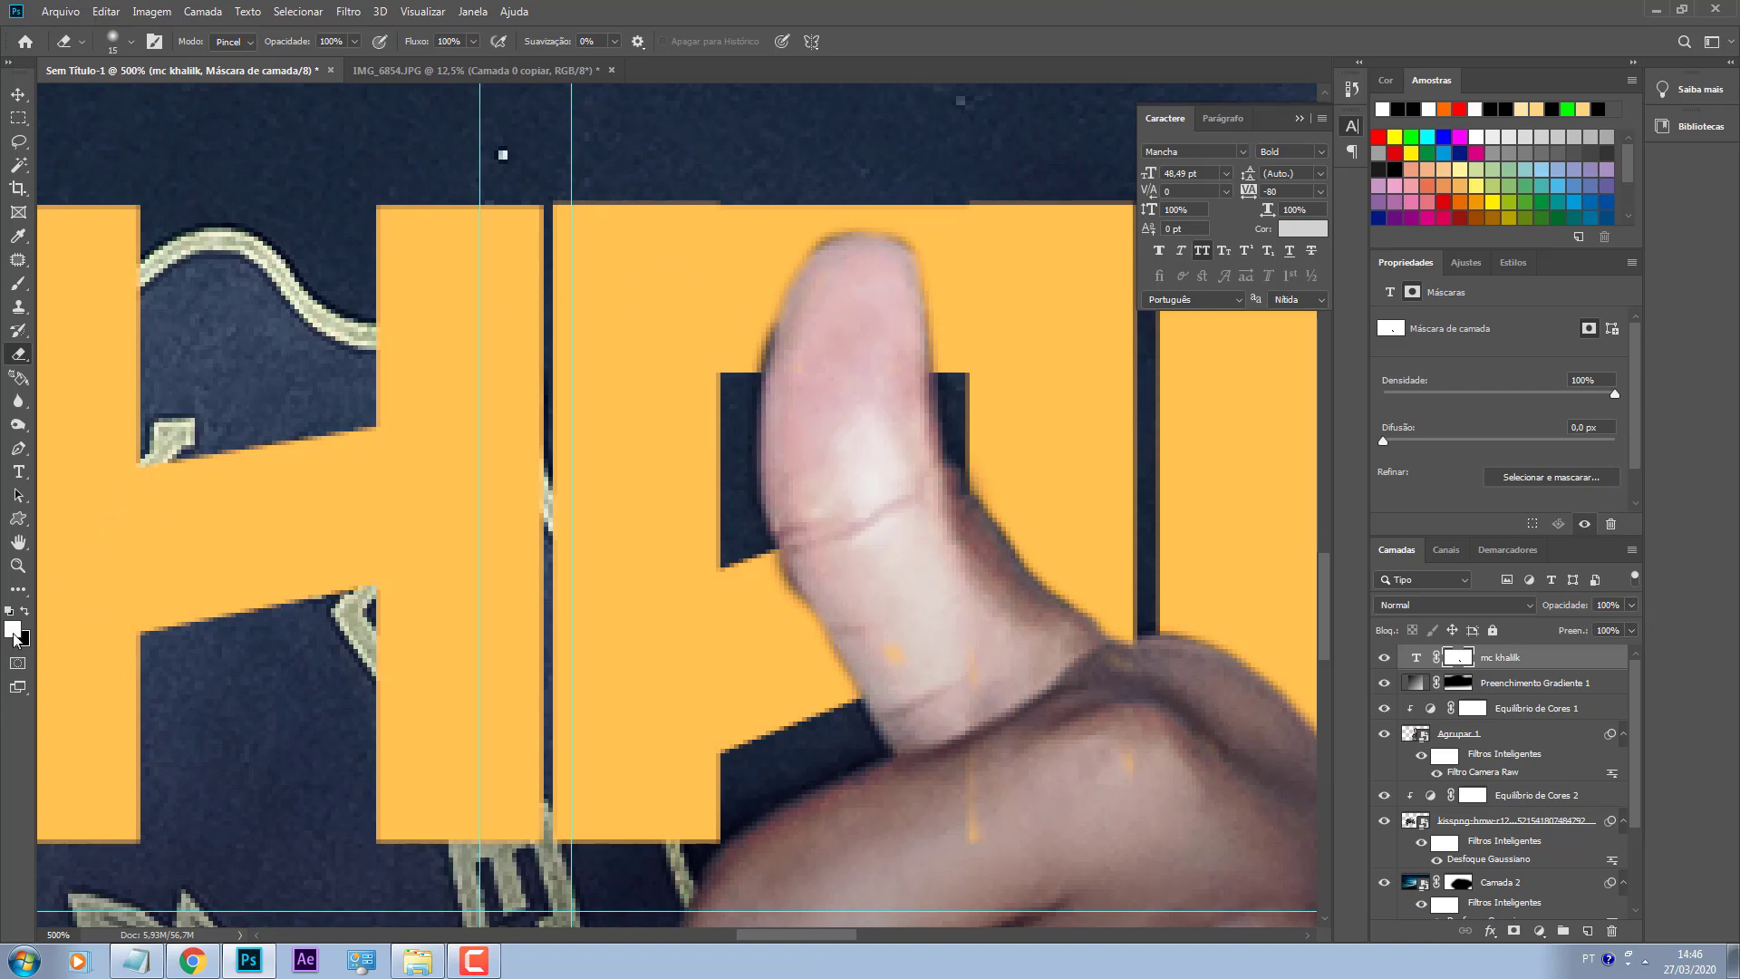
{"action": "left_click", "coordinate": [14, 632]}
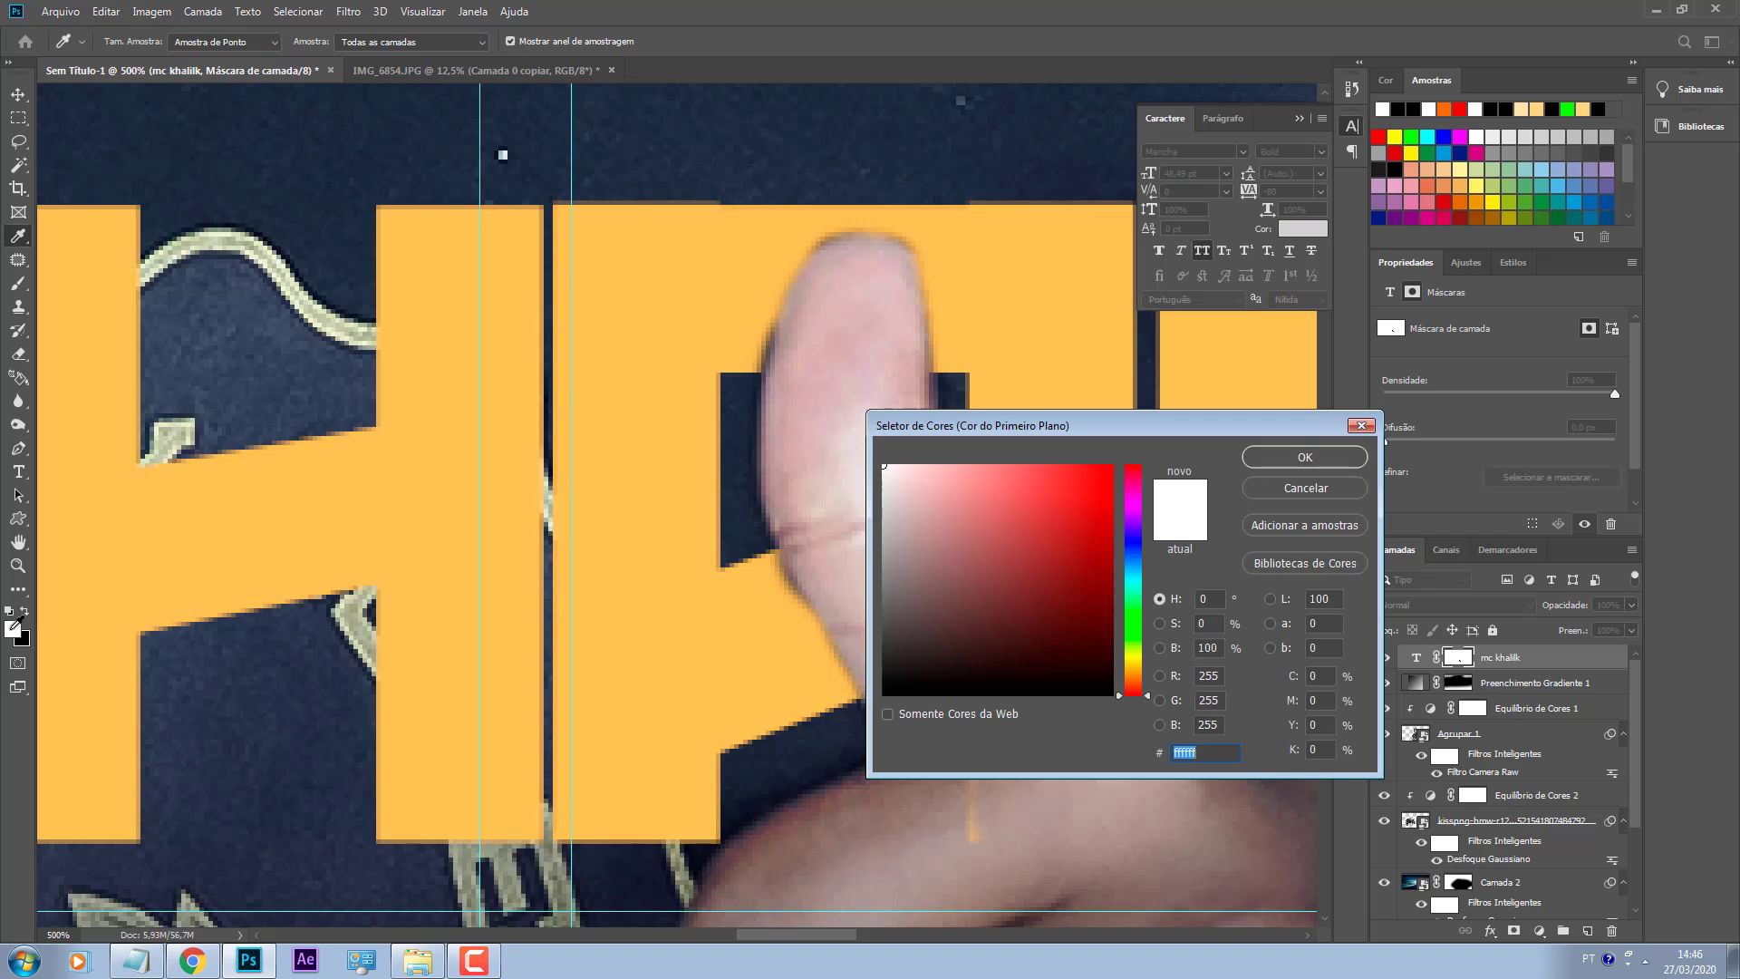
{"action": "type", "text": "000000"}
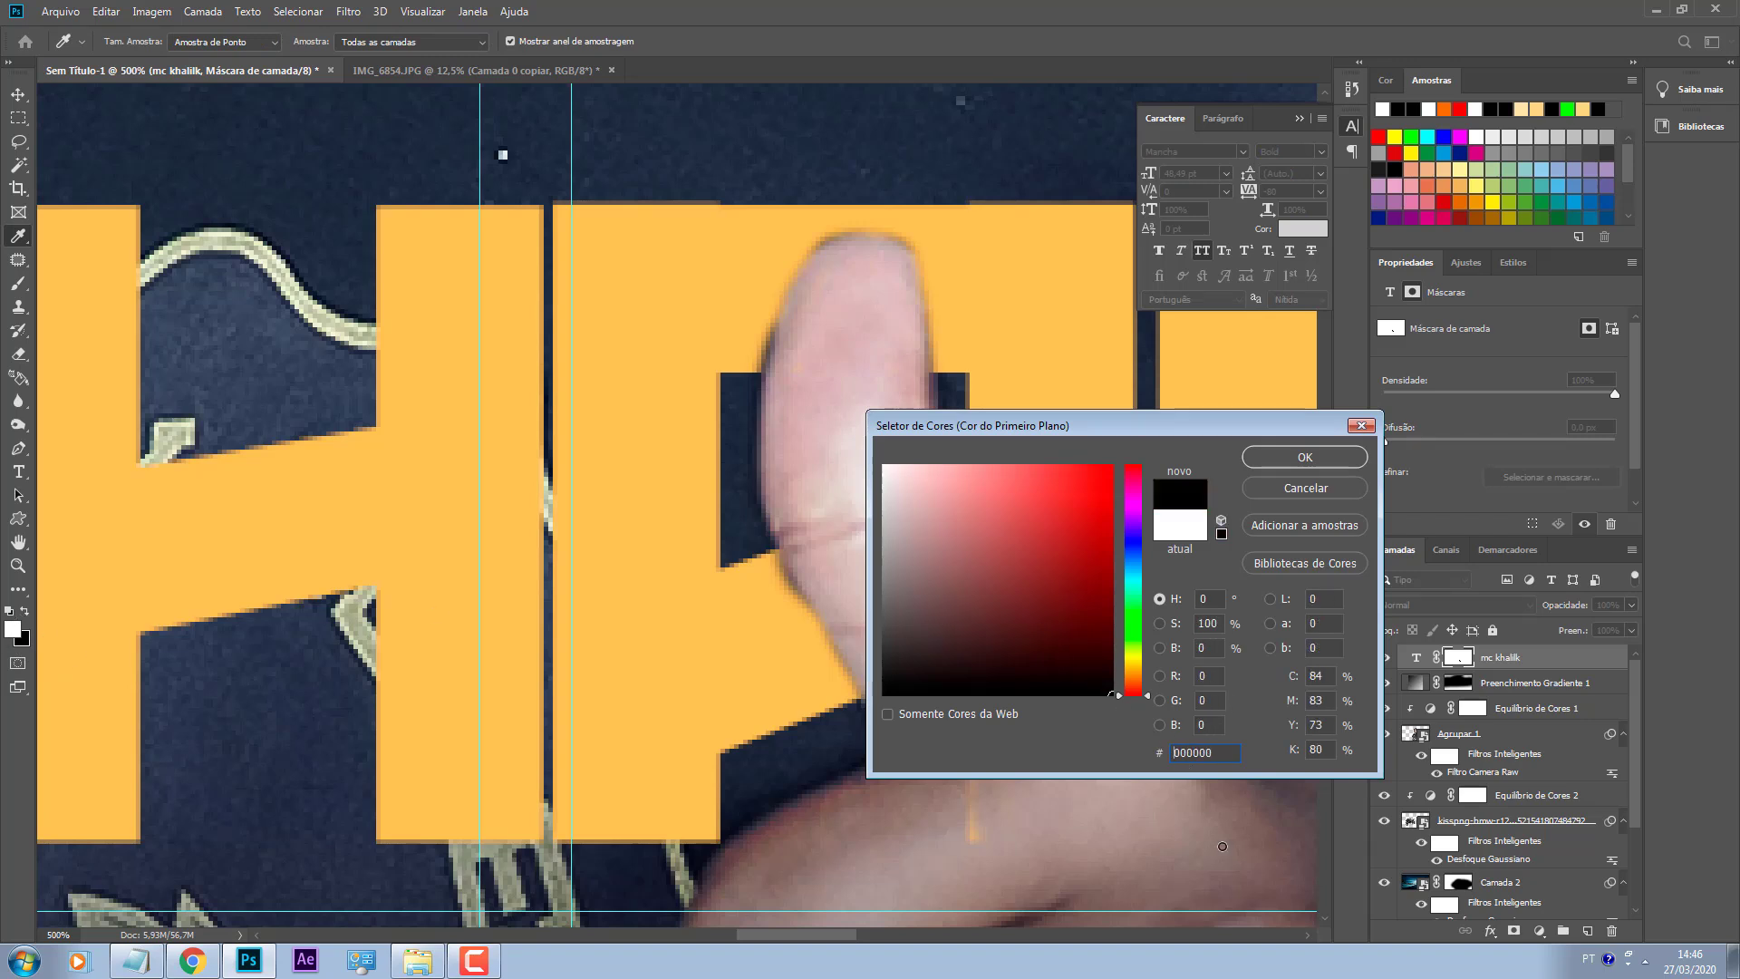
{"action": "left_click", "coordinate": [1276, 454]}
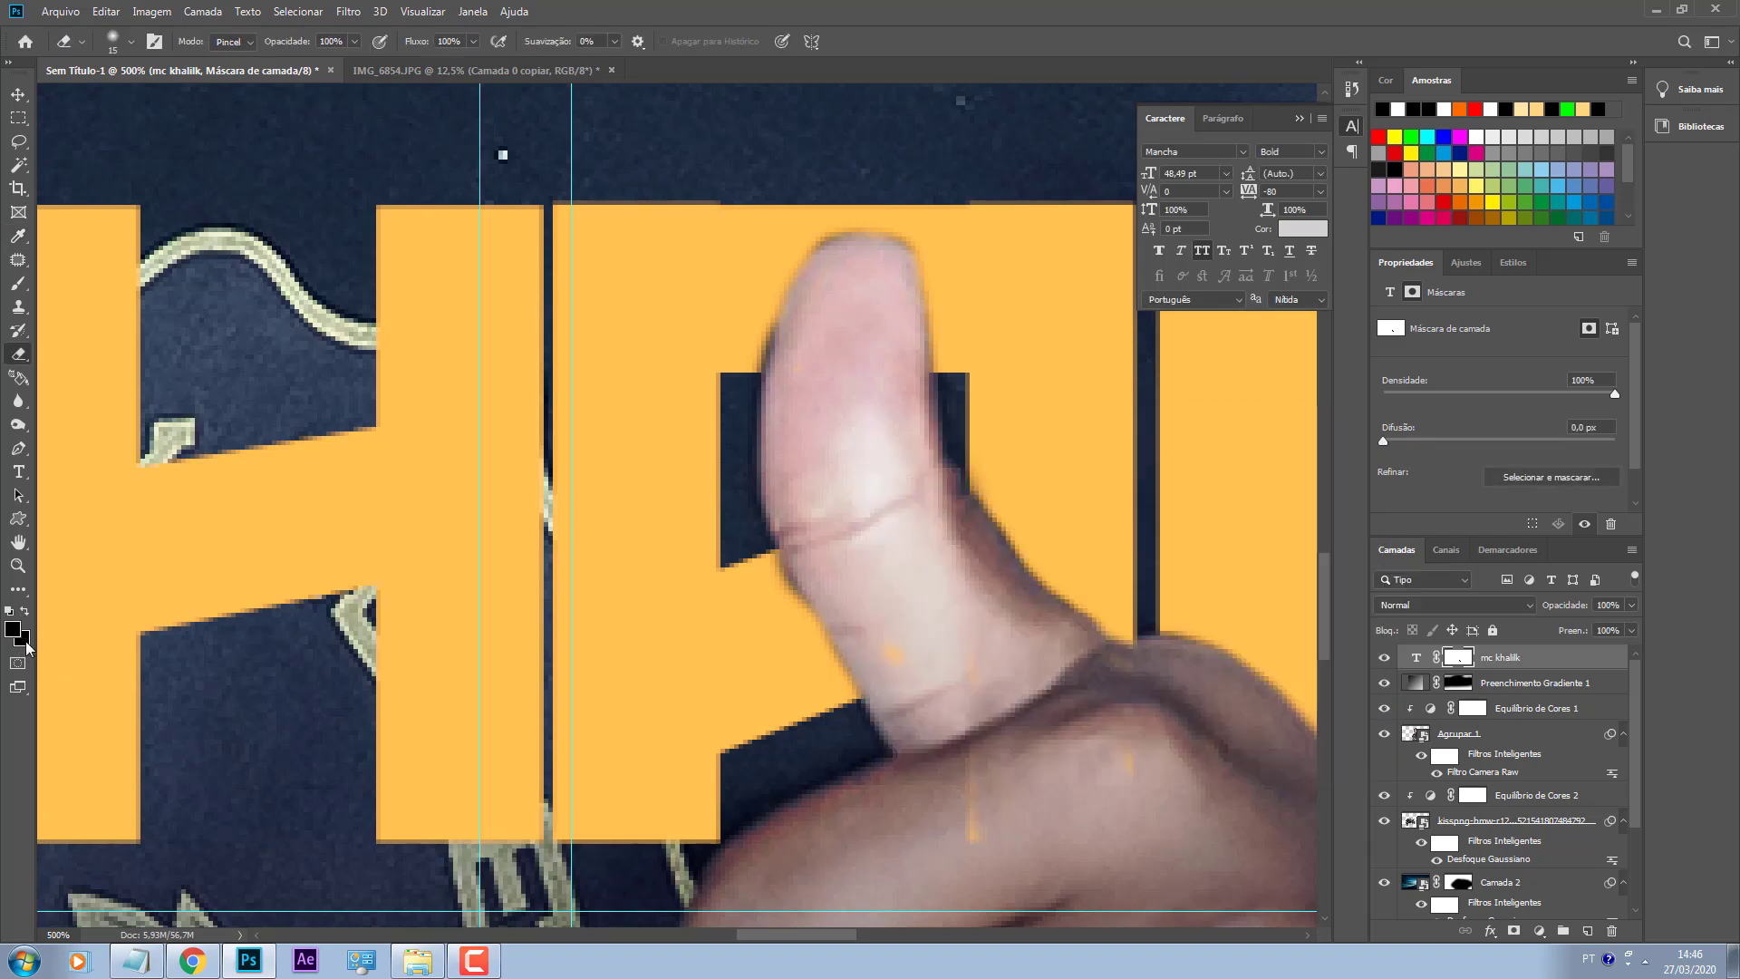
{"action": "left_click", "coordinate": [23, 639]}
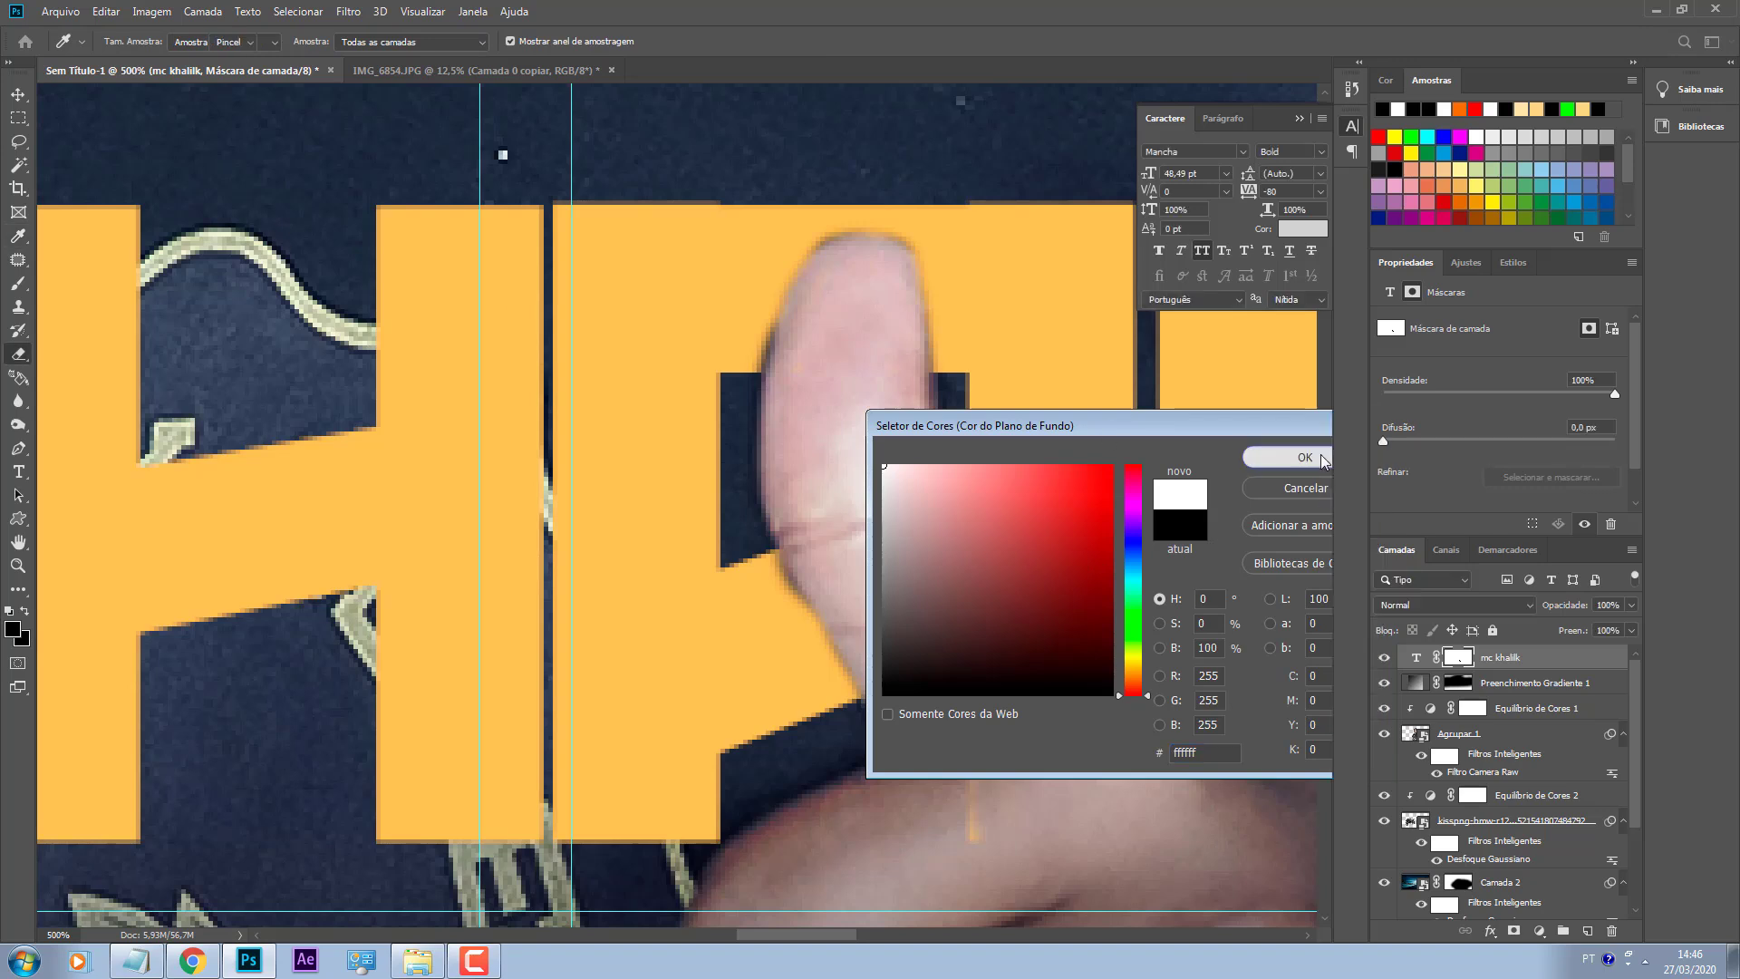
{"action": "left_click", "coordinate": [1319, 454]}
Step: Restore the golden letter A on the layer mask along the thumb's edges with a smaller Eraser
{"action": "key", "text": "bracketleft"}
{"action": "key", "text": "bracketleft"}
{"action": "key", "text": "bracketleft"}
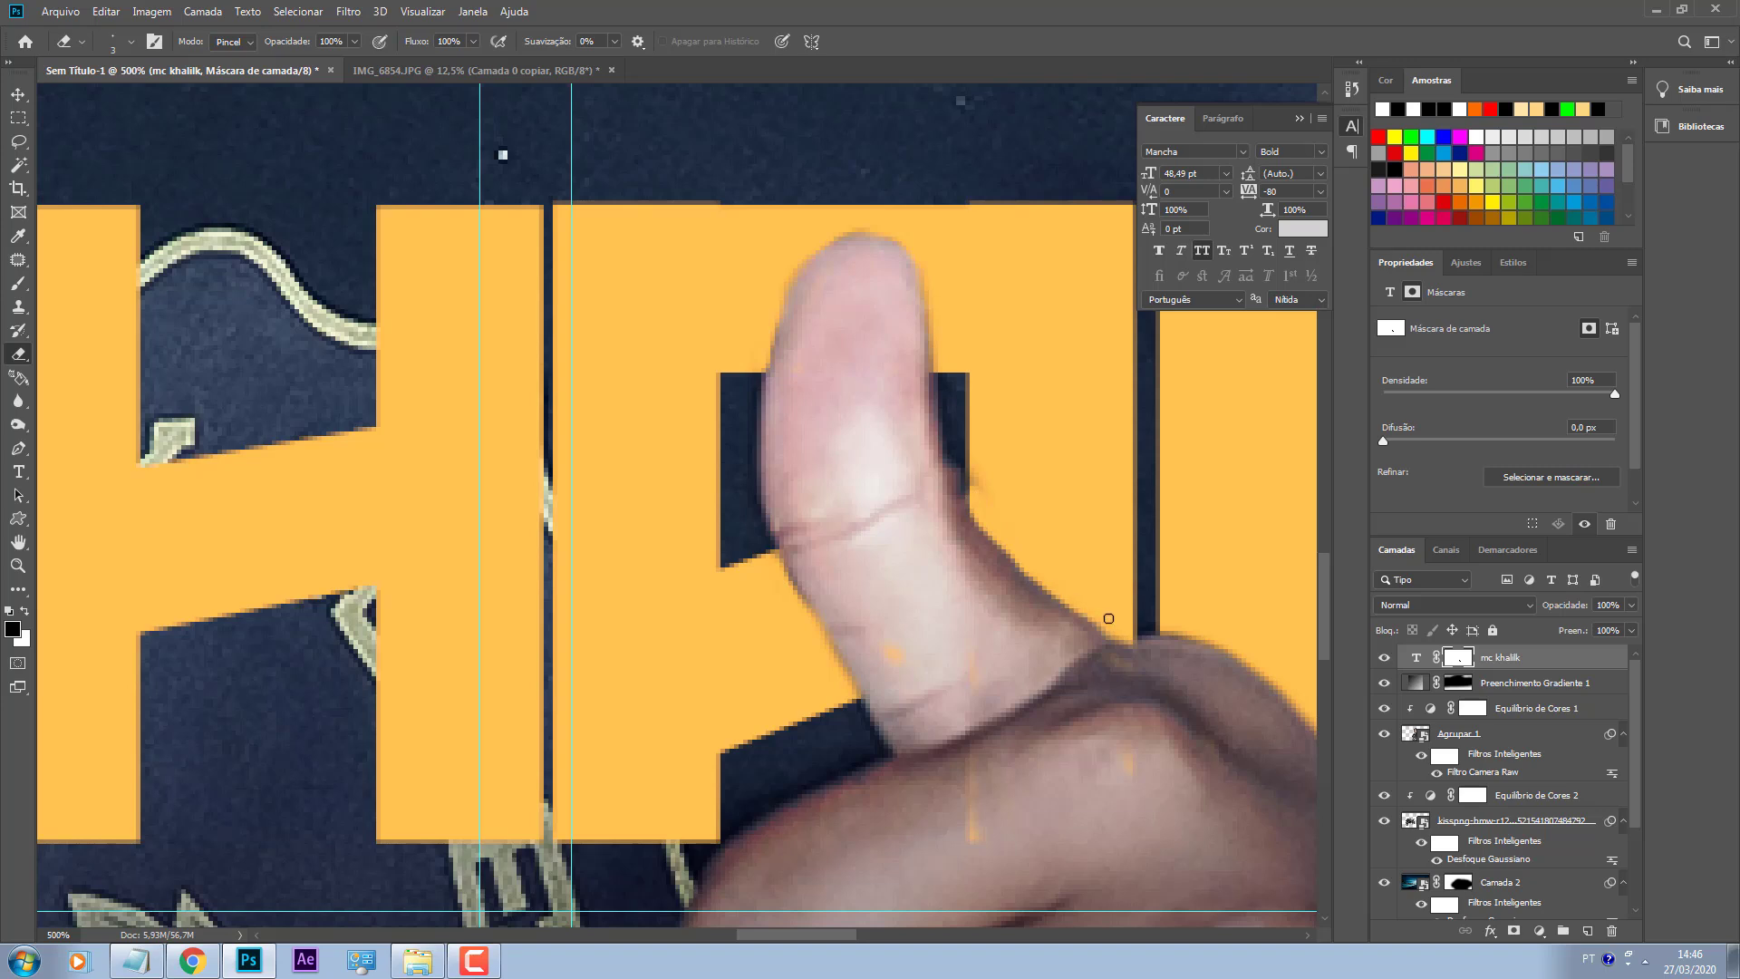
{"action": "scroll", "coordinate": [1114, 623], "scroll_direction": "down", "scroll_amount": 2}
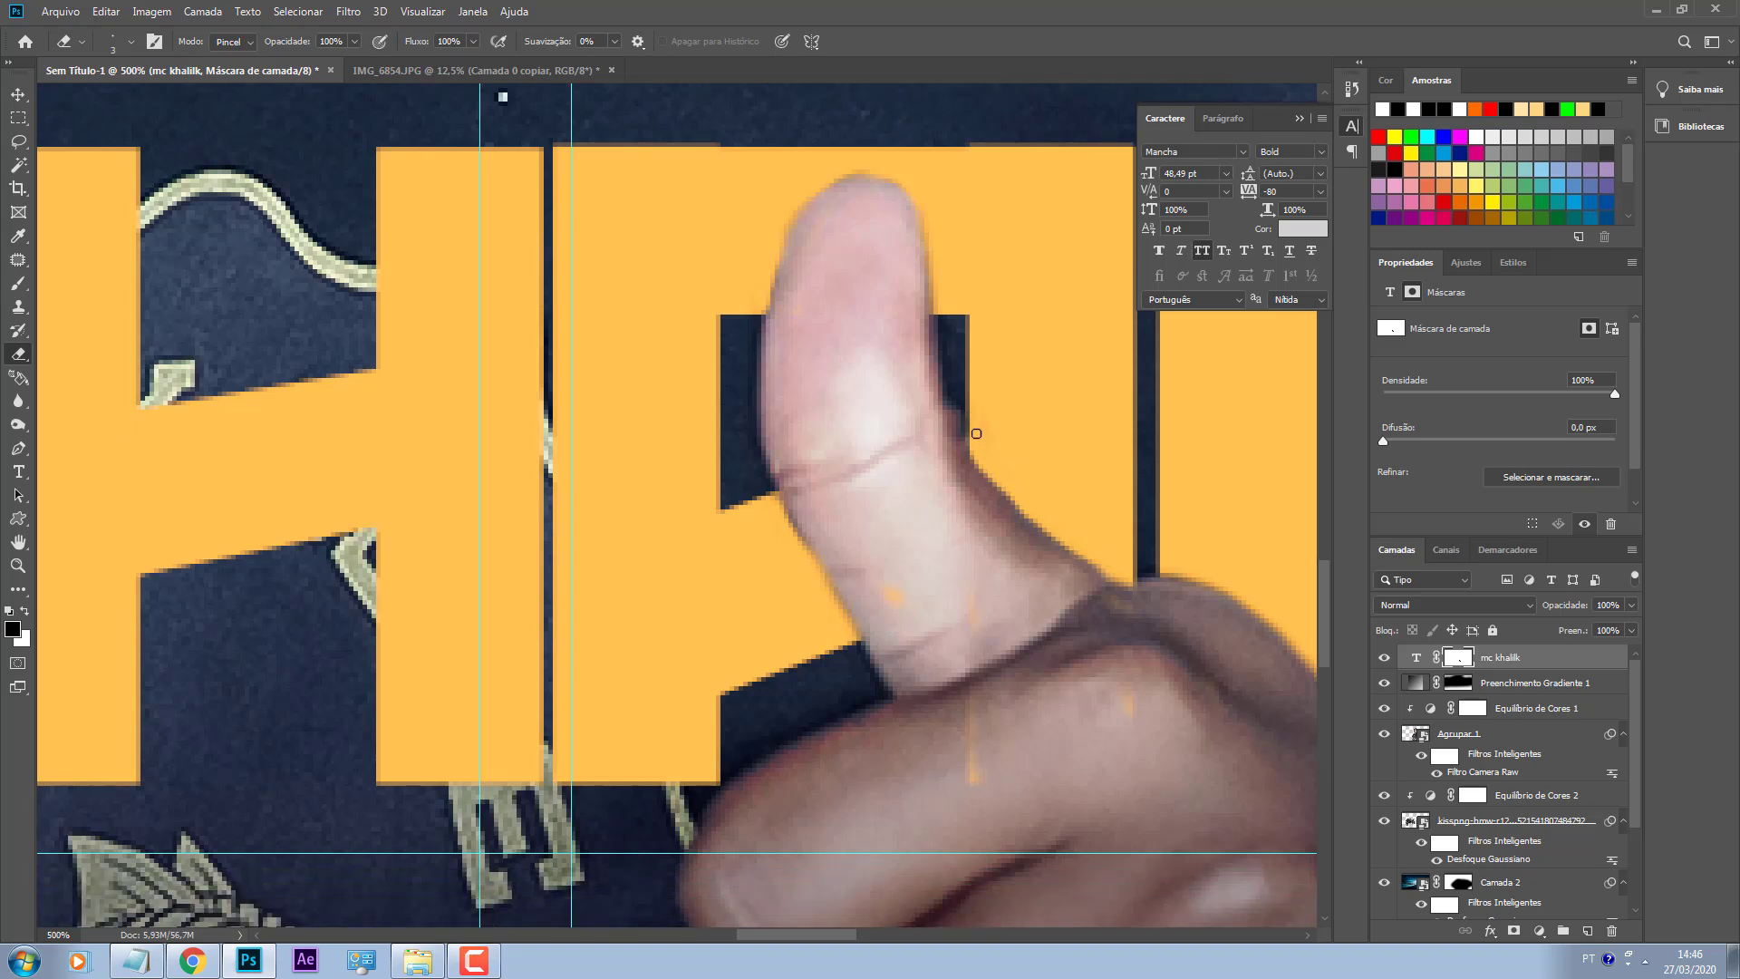
Step: Examine the masked title around the thumb and against the whole flyer
{"action": "key", "text": "ctrl+minus"}
{"action": "key", "text": "ctrl+minus"}
{"action": "key", "text": "ctrl+minus"}
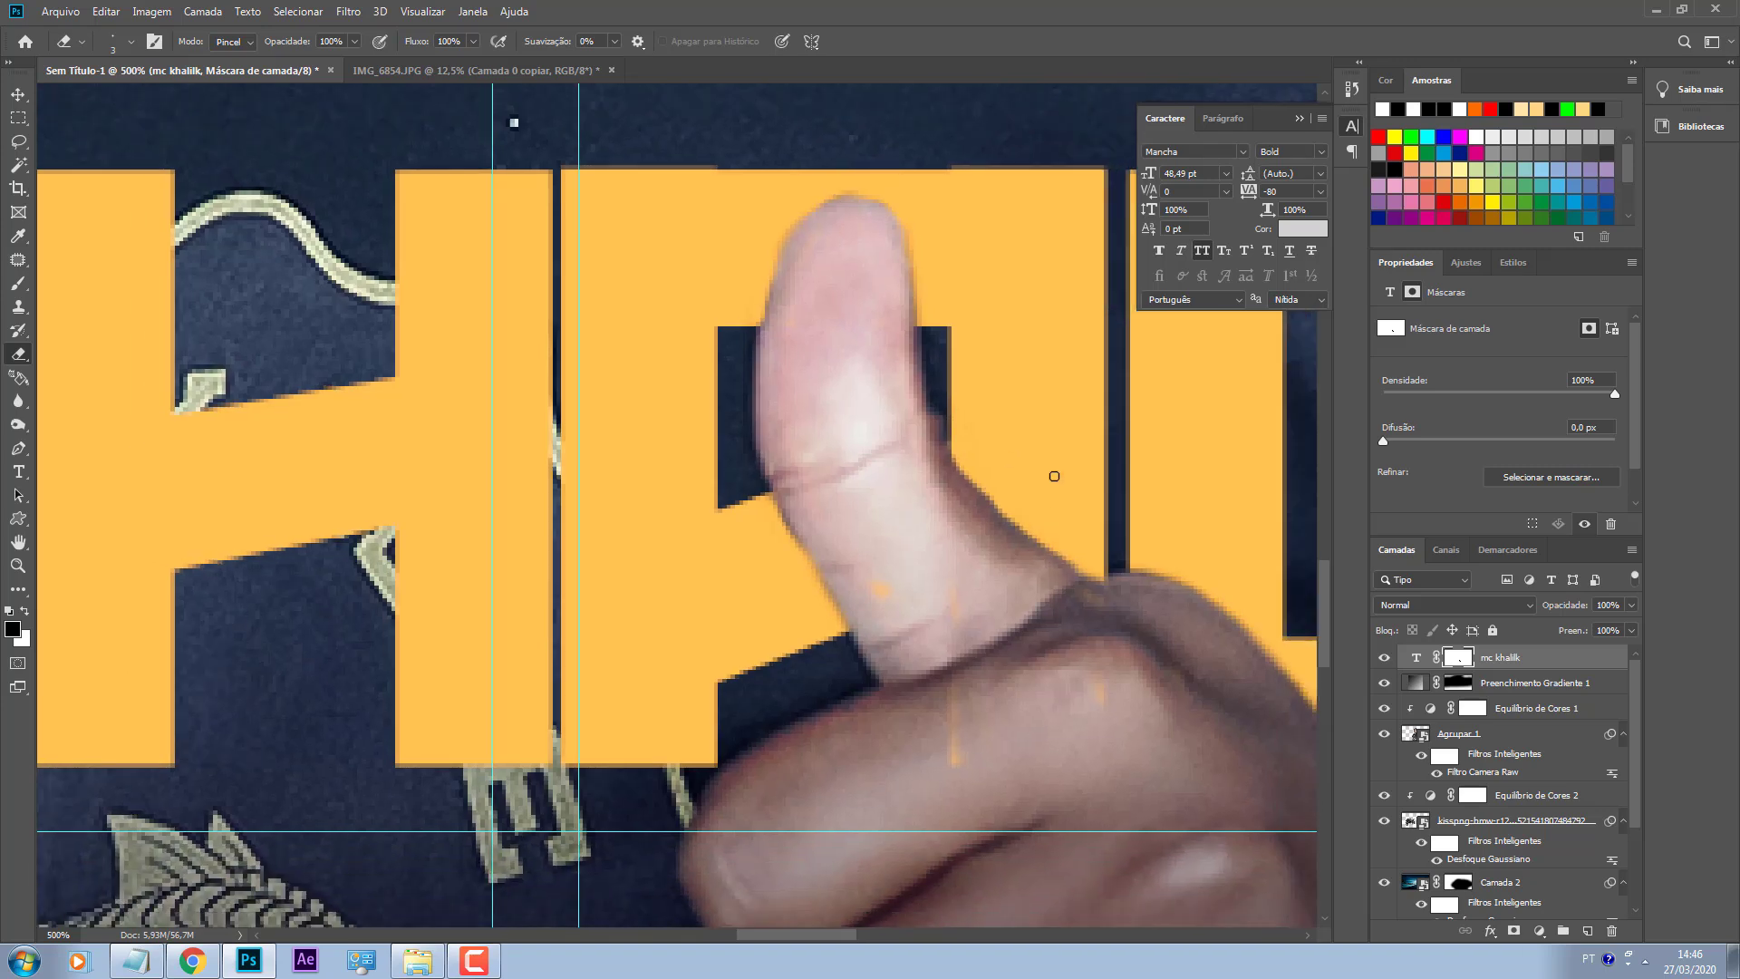
{"action": "key", "text": "ctrl+minus"}
{"action": "key", "text": "ctrl+minus"}
{"action": "key", "text": "ctrl+plus"}
{"action": "key", "text": "ctrl+plus"}
{"action": "scroll", "coordinate": [1054, 475], "scroll_direction": "down", "scroll_amount": 2}
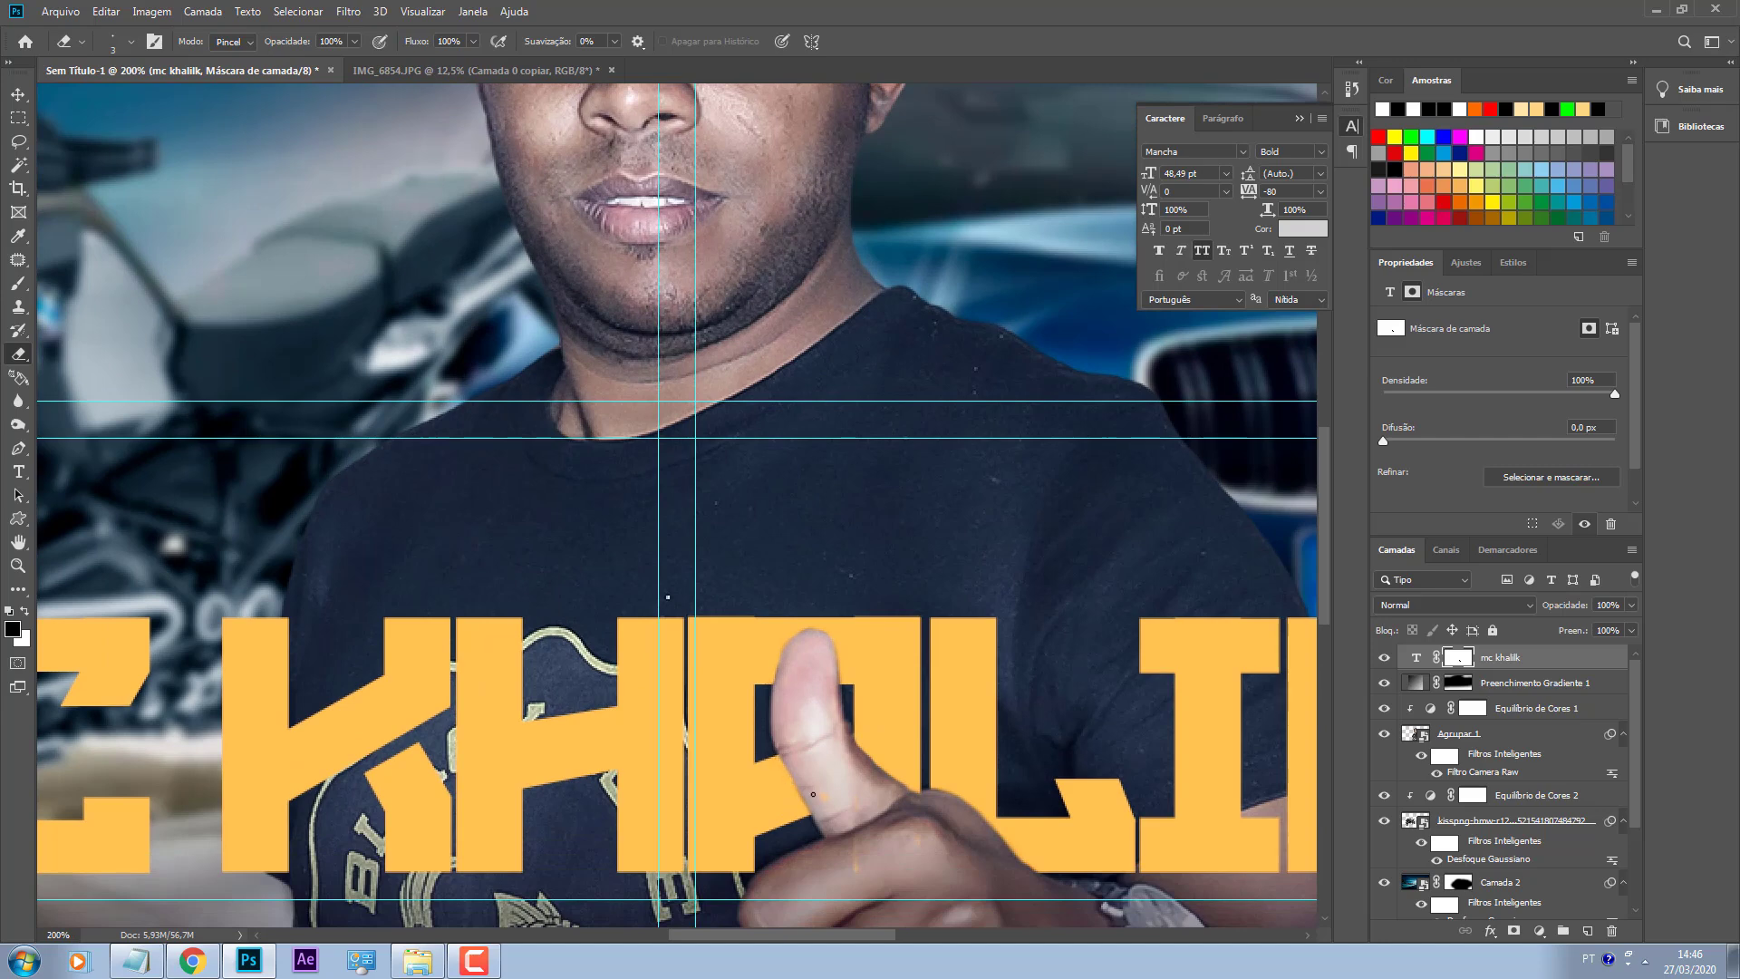
{"action": "key", "text": "ctrl+minus"}
{"action": "key", "text": "ctrl+minus"}
{"action": "key", "text": "ctrl+minus"}
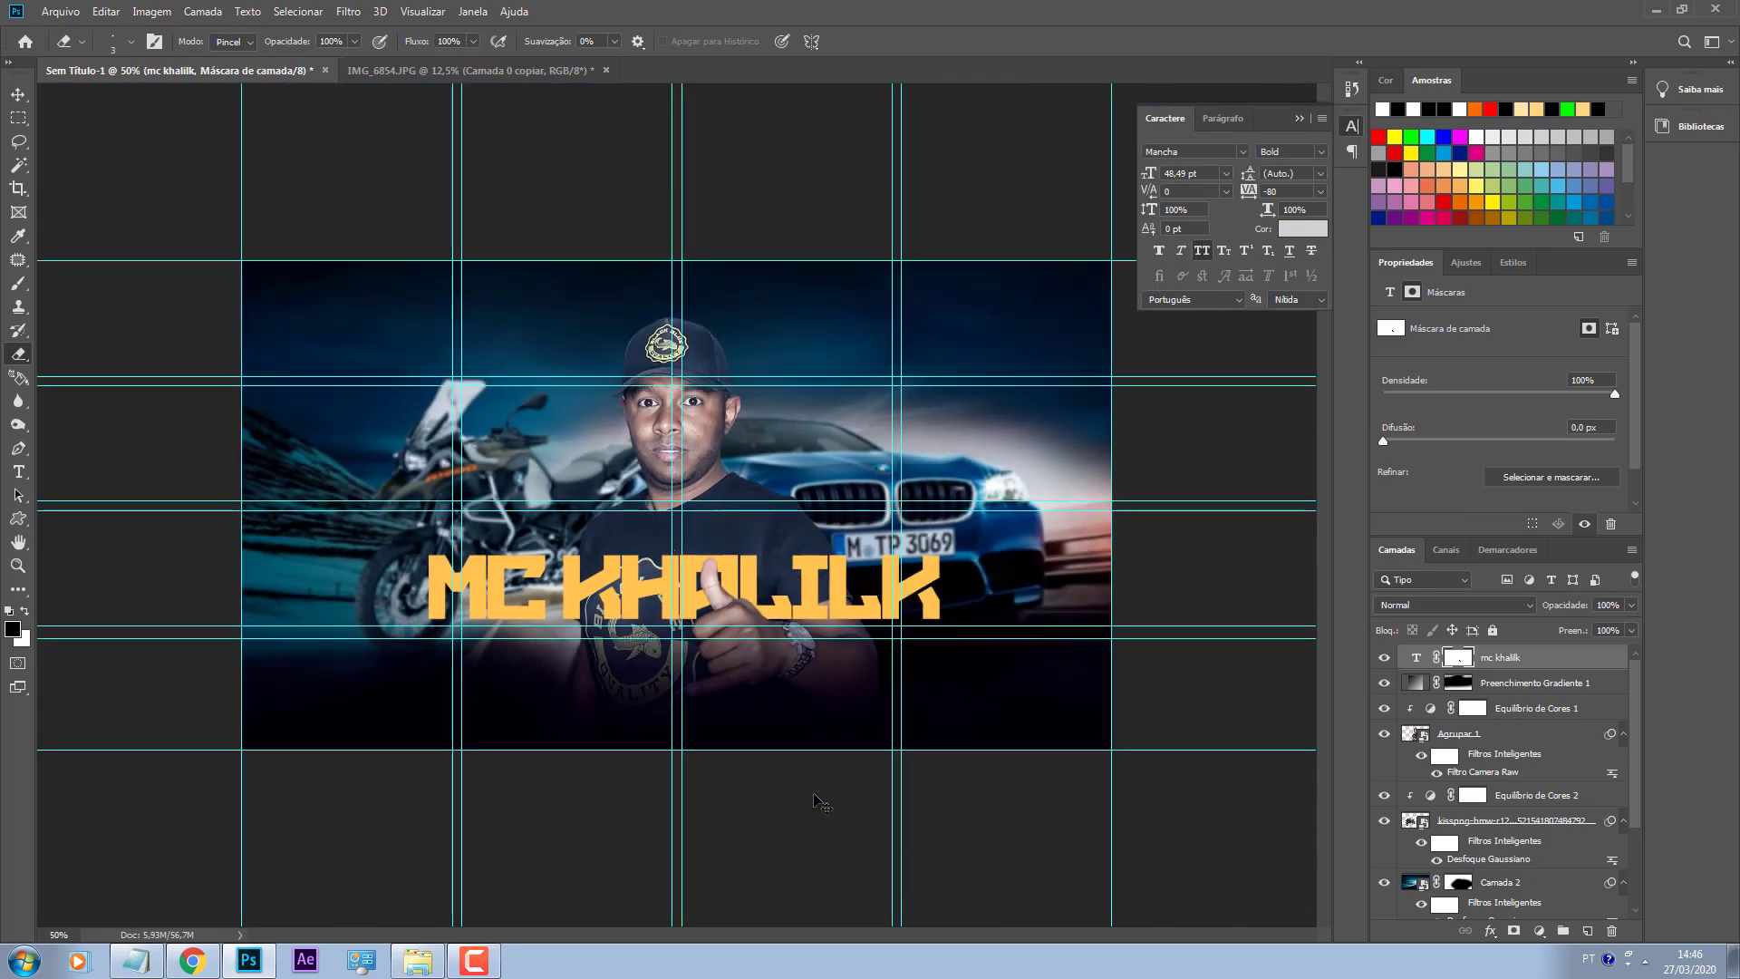
{"action": "key", "text": "v"}
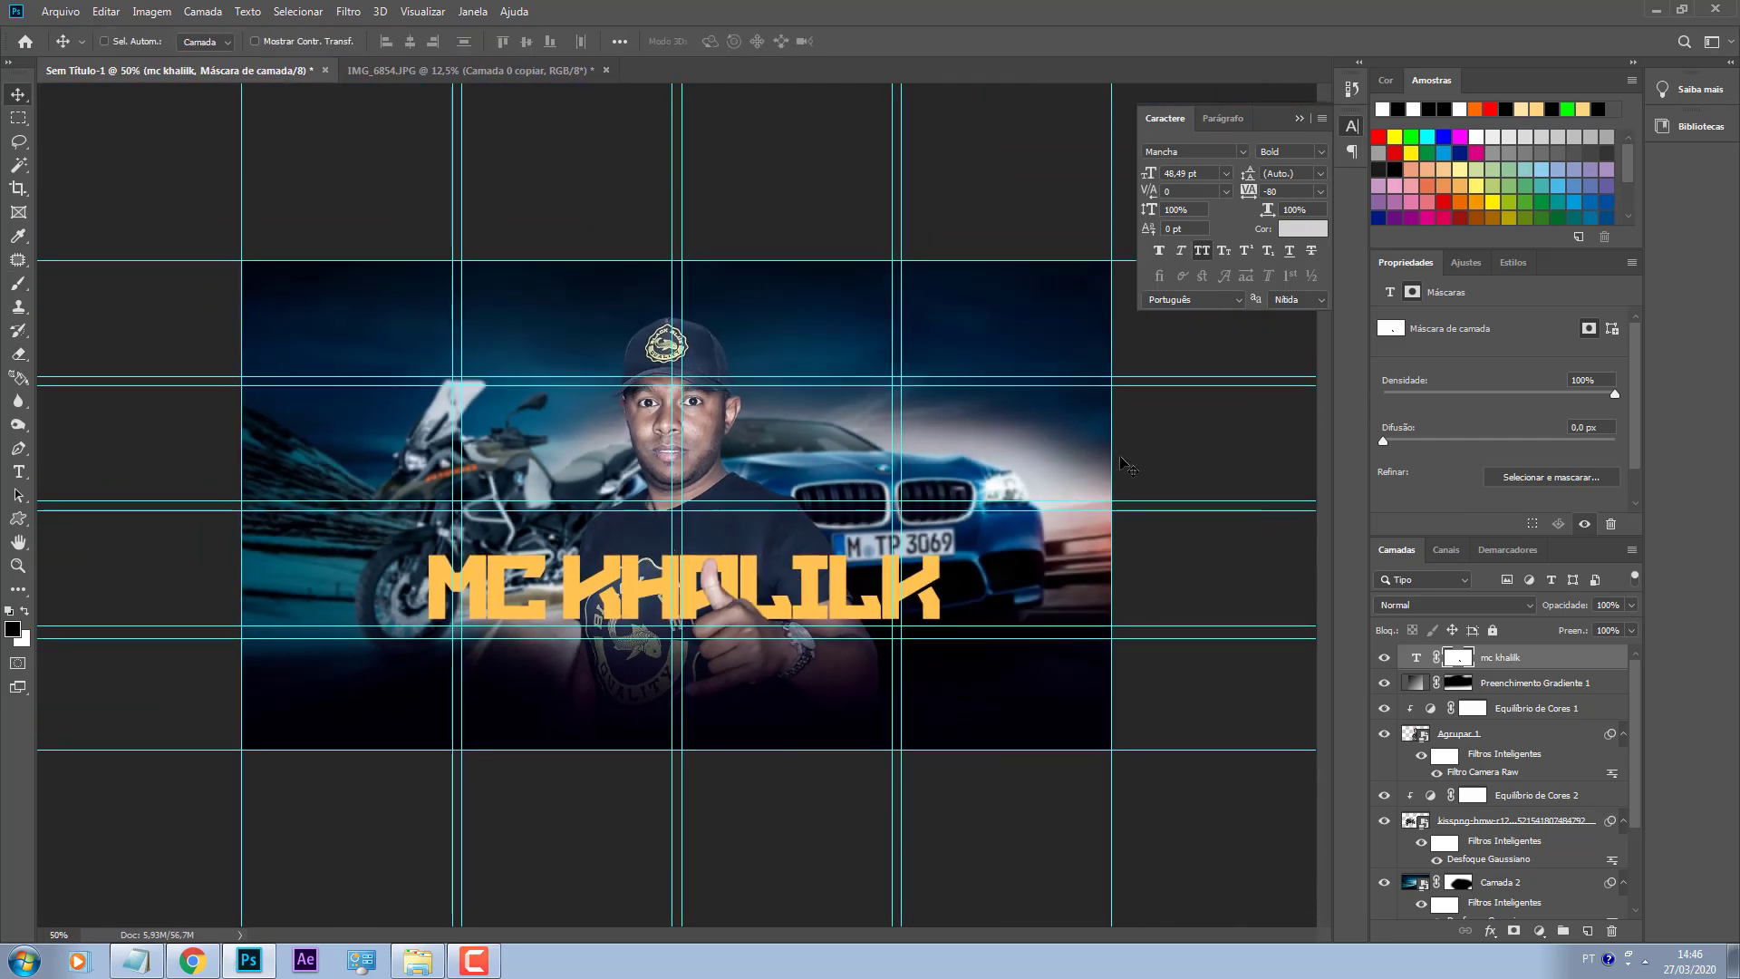
{"action": "key", "text": "ctrl+plus"}
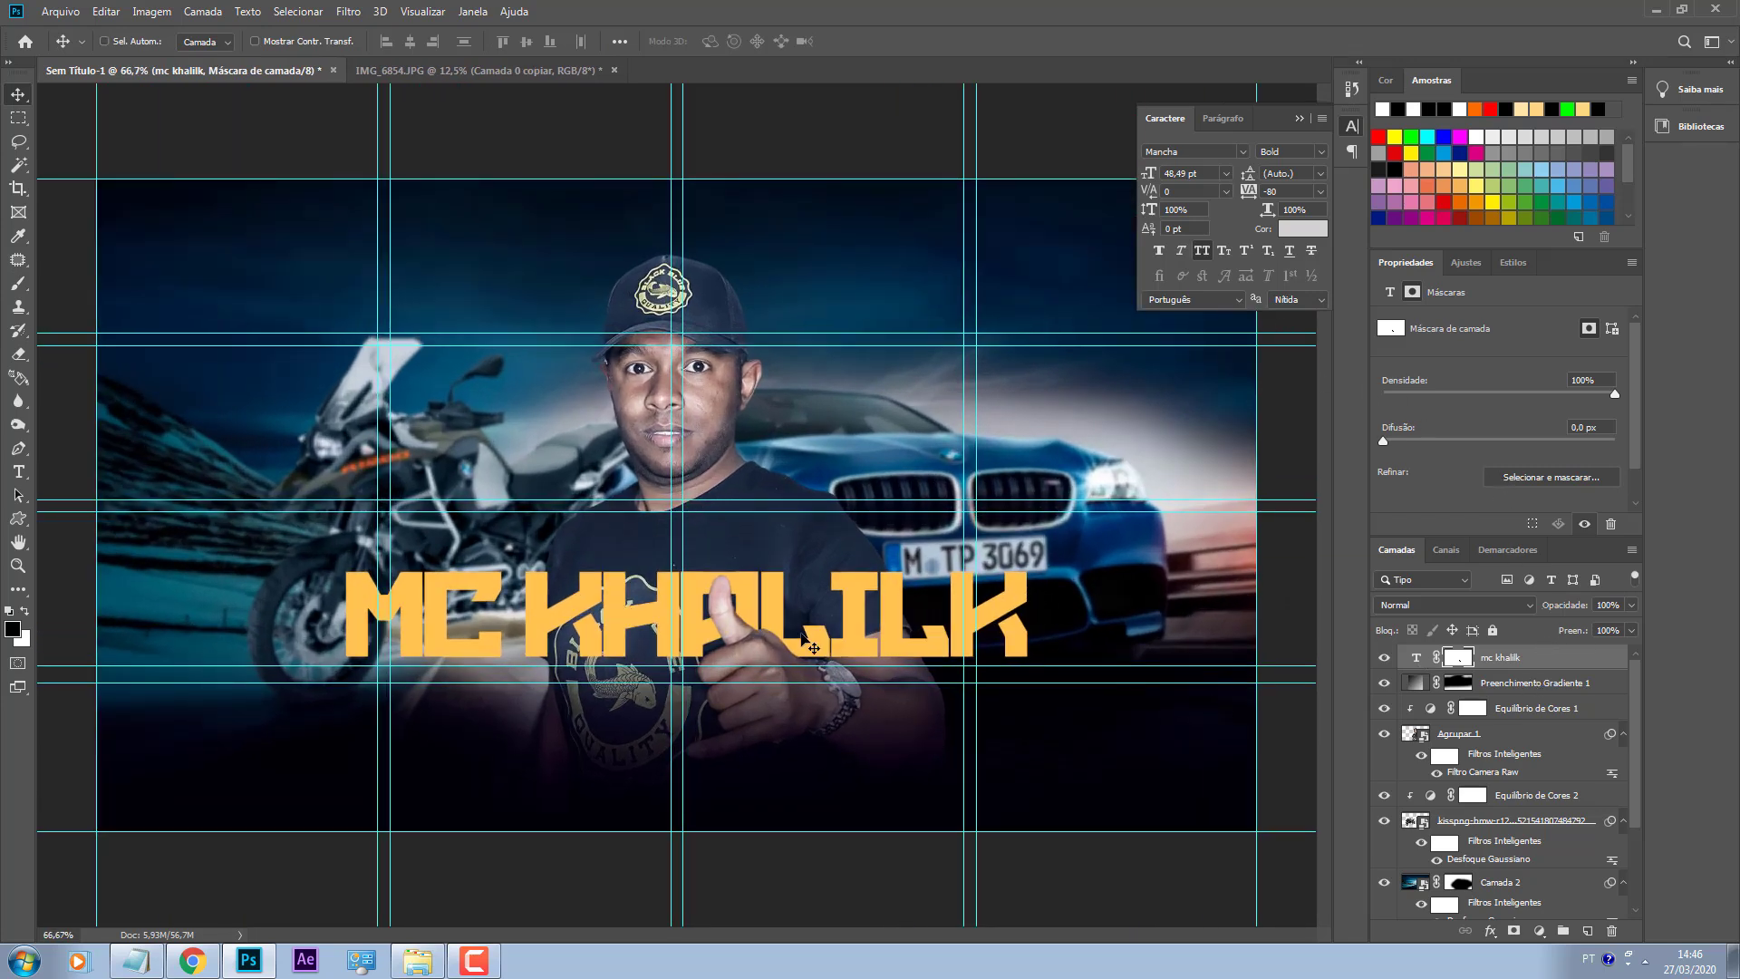
Step: Compare the flyer with the gradient fill layer hidden and shown, and reselect the title's layer mask
{"action": "left_click", "coordinate": [1541, 682]}
{"action": "left_click", "coordinate": [1383, 683]}
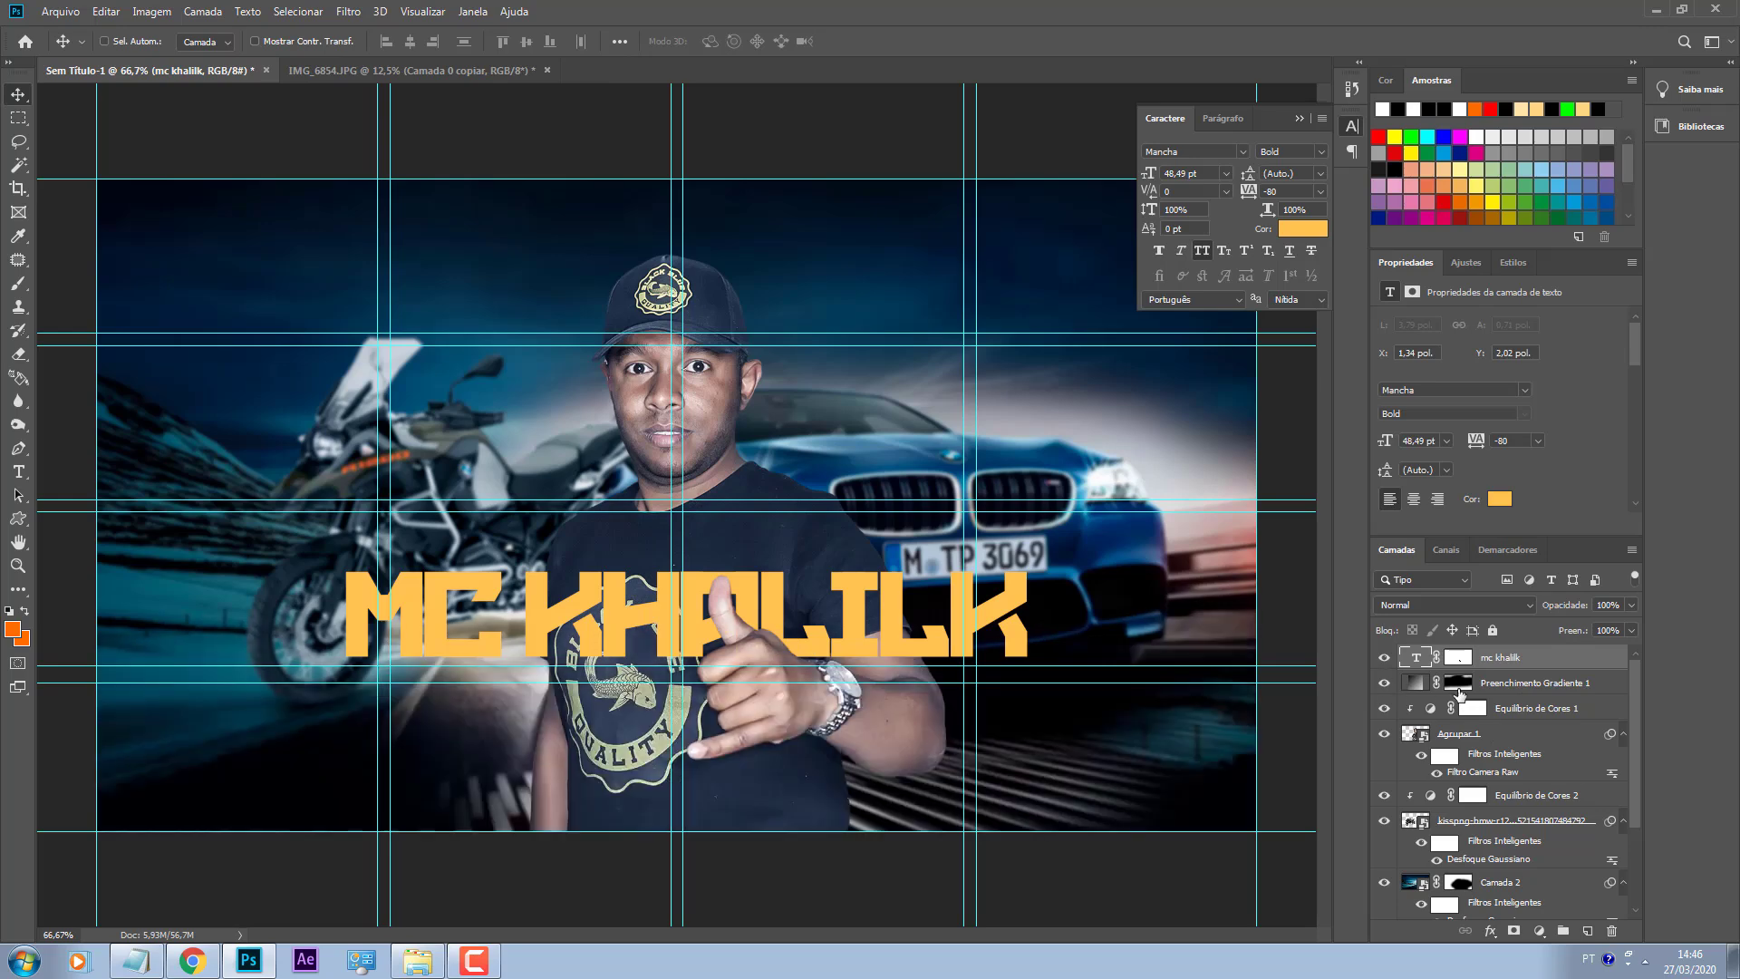
{"action": "left_click", "coordinate": [1384, 683]}
{"action": "left_click", "coordinate": [1458, 660]}
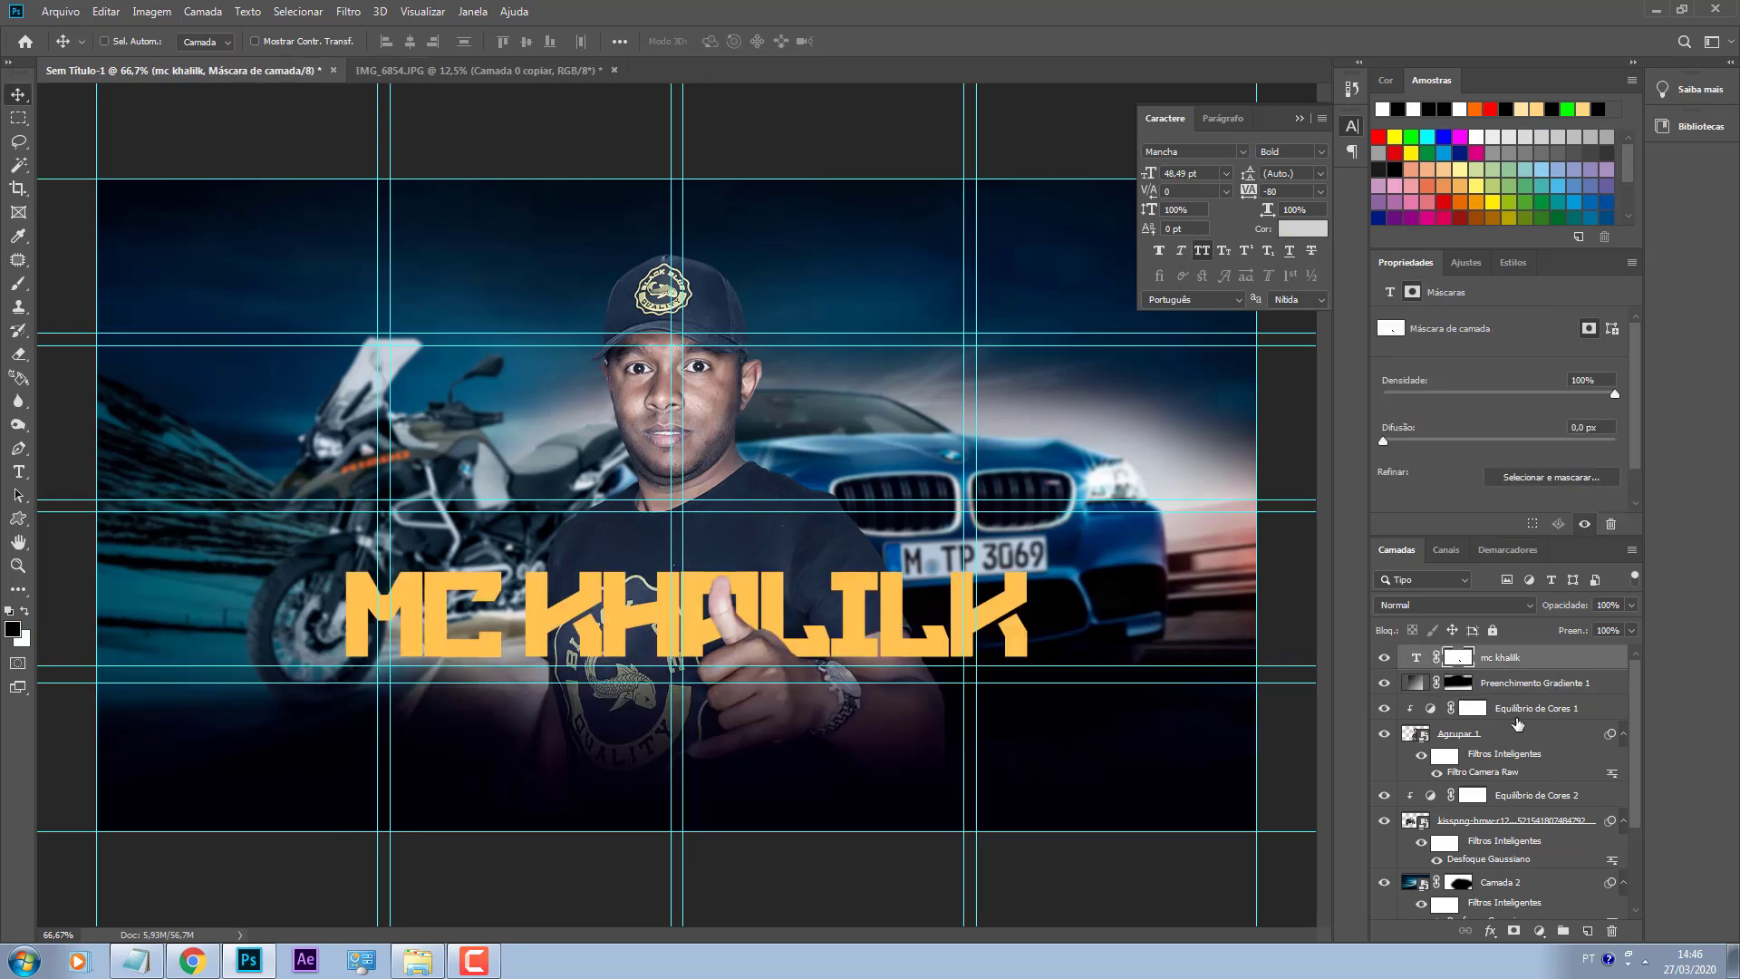
{"action": "left_click", "coordinate": [1489, 931]}
{"action": "left_click", "coordinate": [1560, 881]}
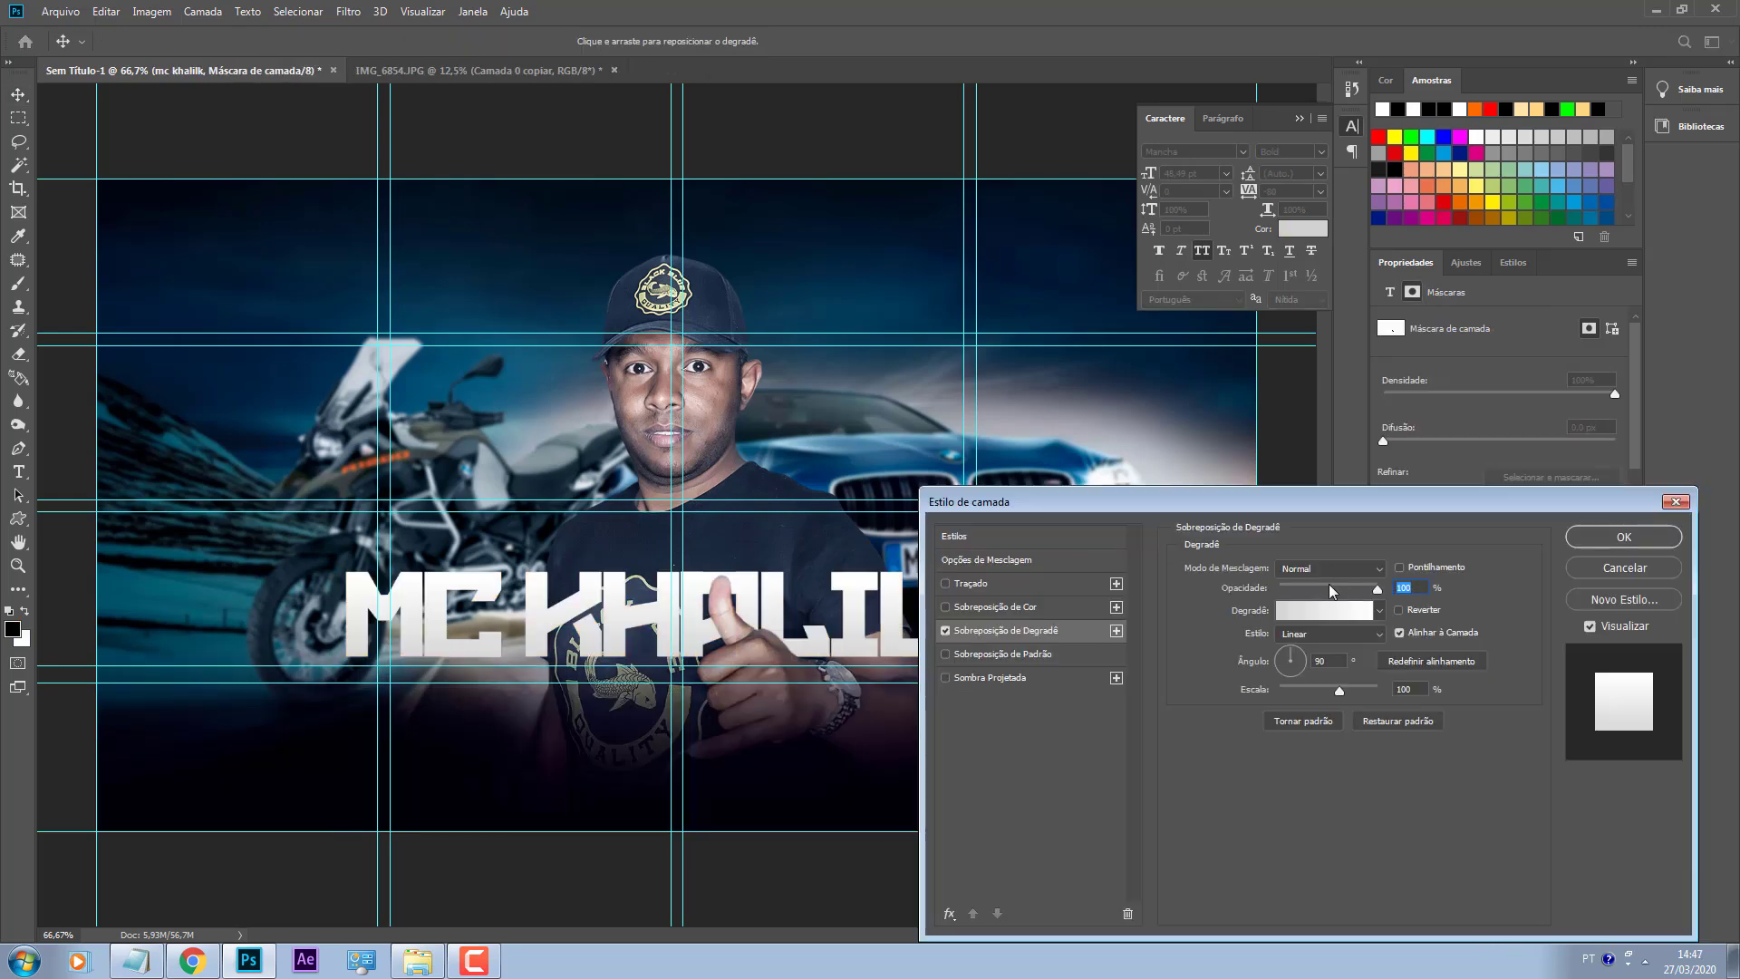
{"action": "key", "text": "Escape"}
Step: Add a Gradient Overlay to the title and set the gradient's end stop to golden orange (fab716)
{"action": "left_click", "coordinate": [1489, 930]}
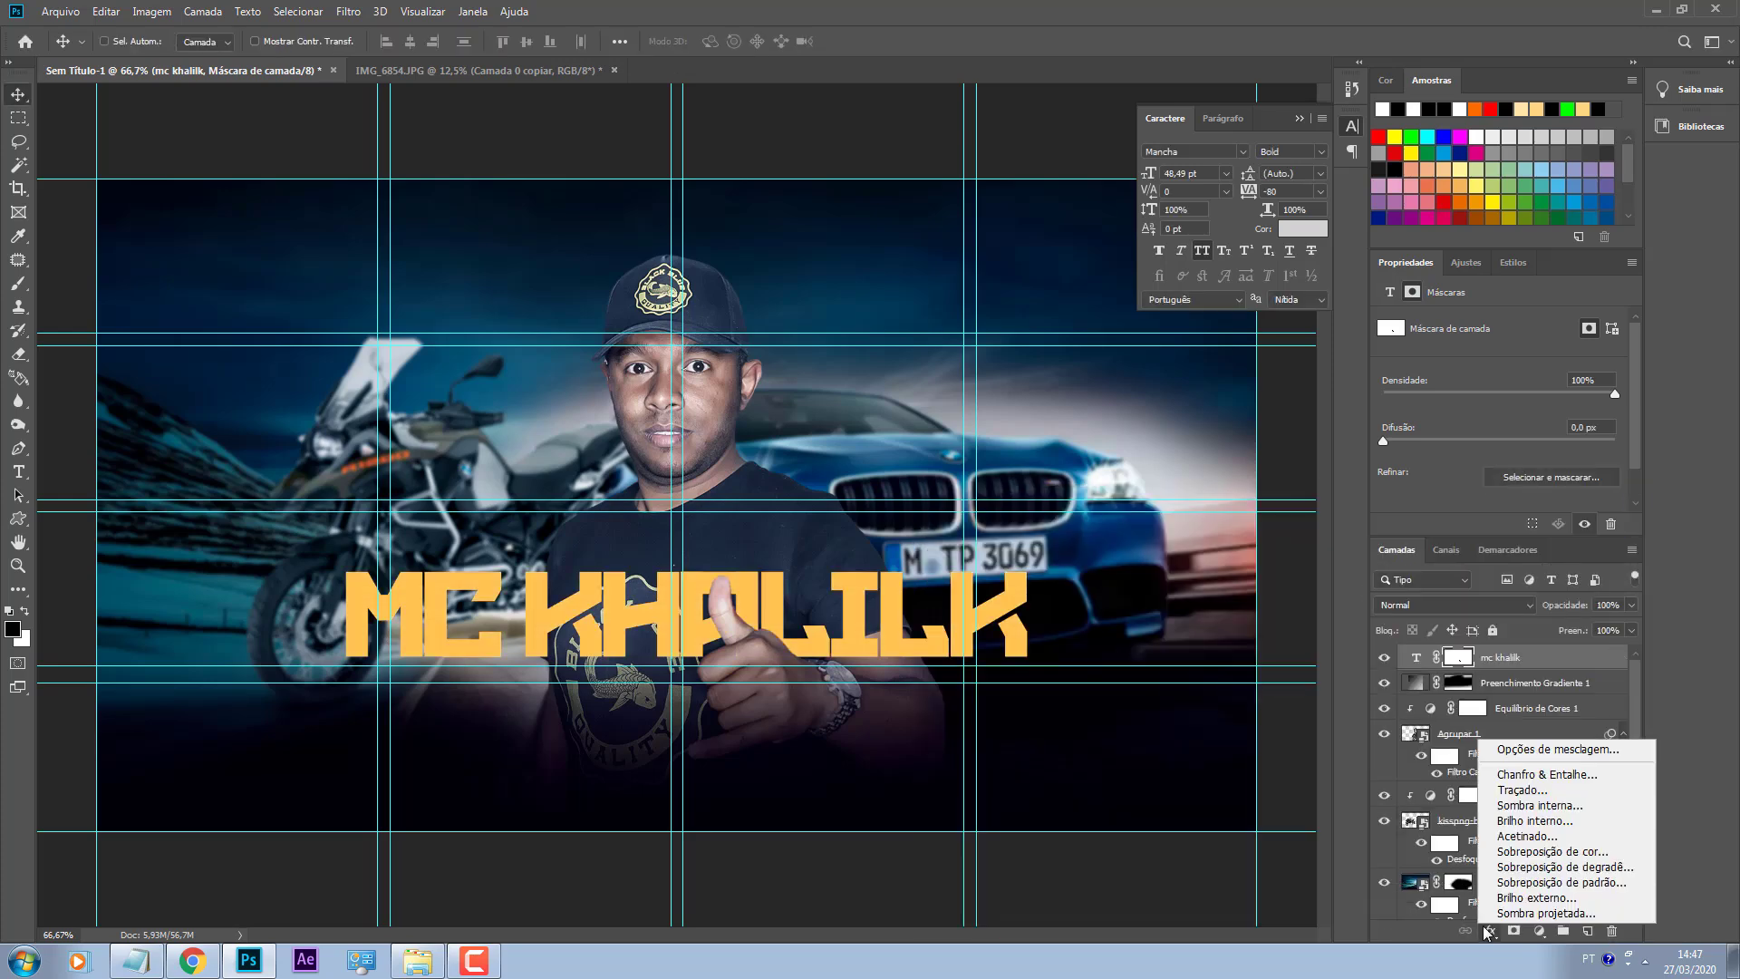
{"action": "left_click", "coordinate": [1609, 868]}
{"action": "left_click", "coordinate": [1314, 609]}
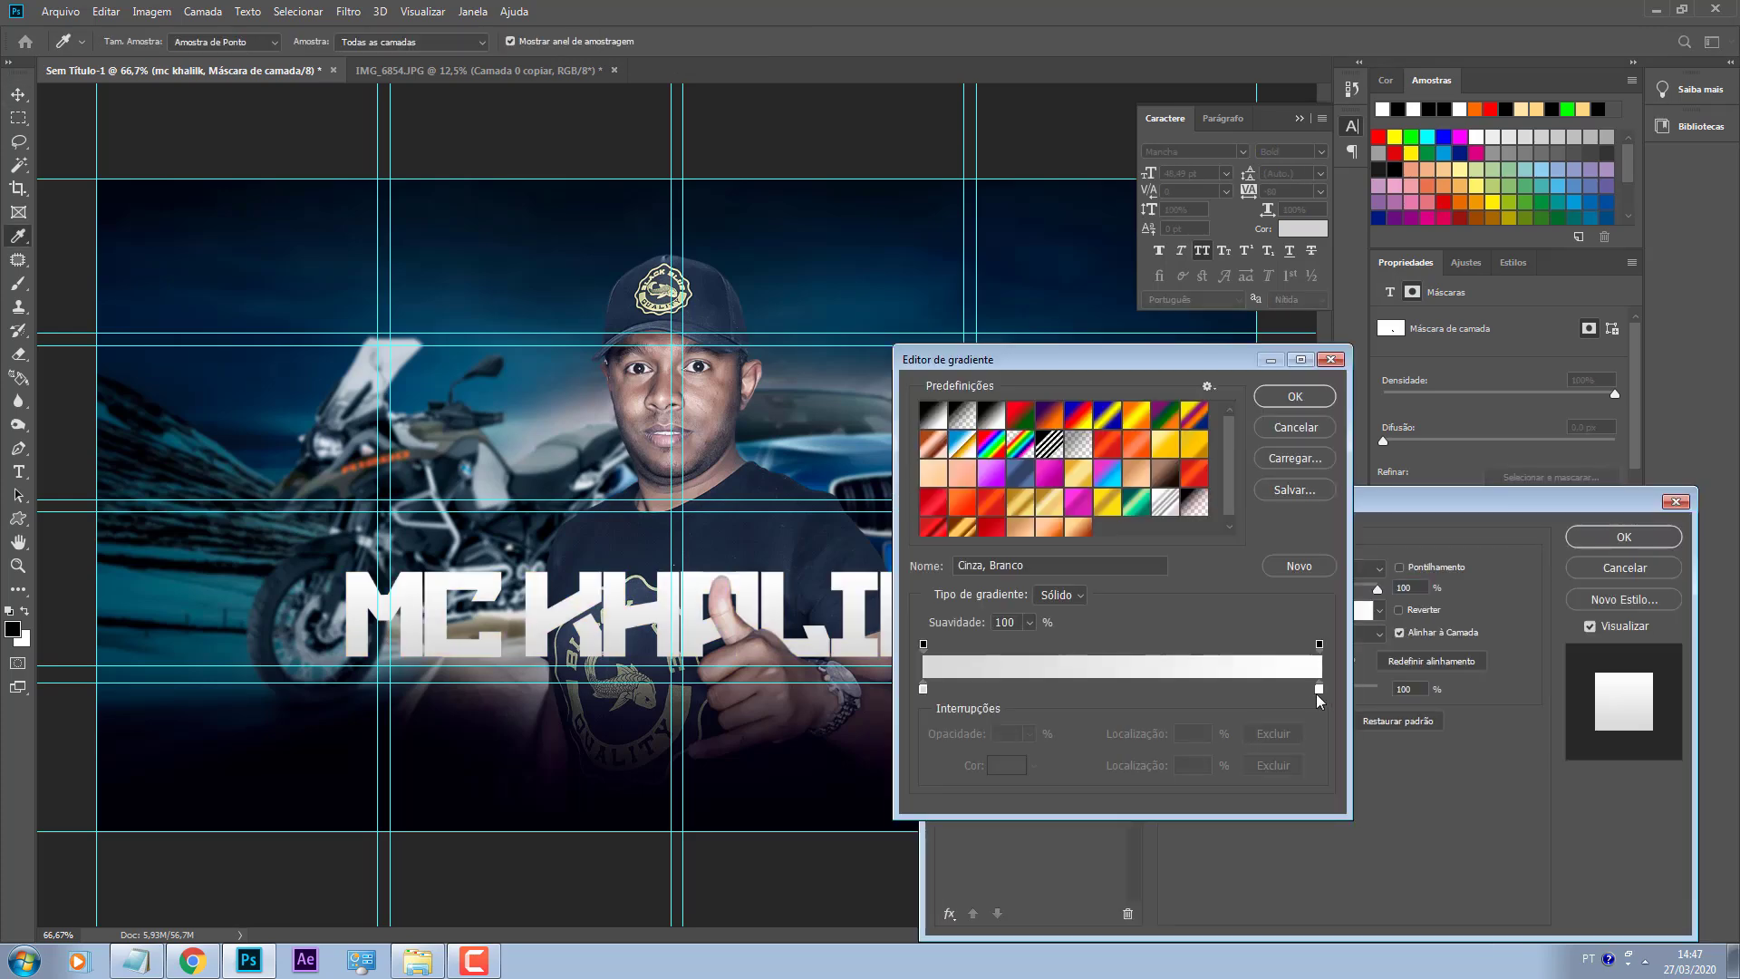
{"action": "double_click", "coordinate": [1318, 689]}
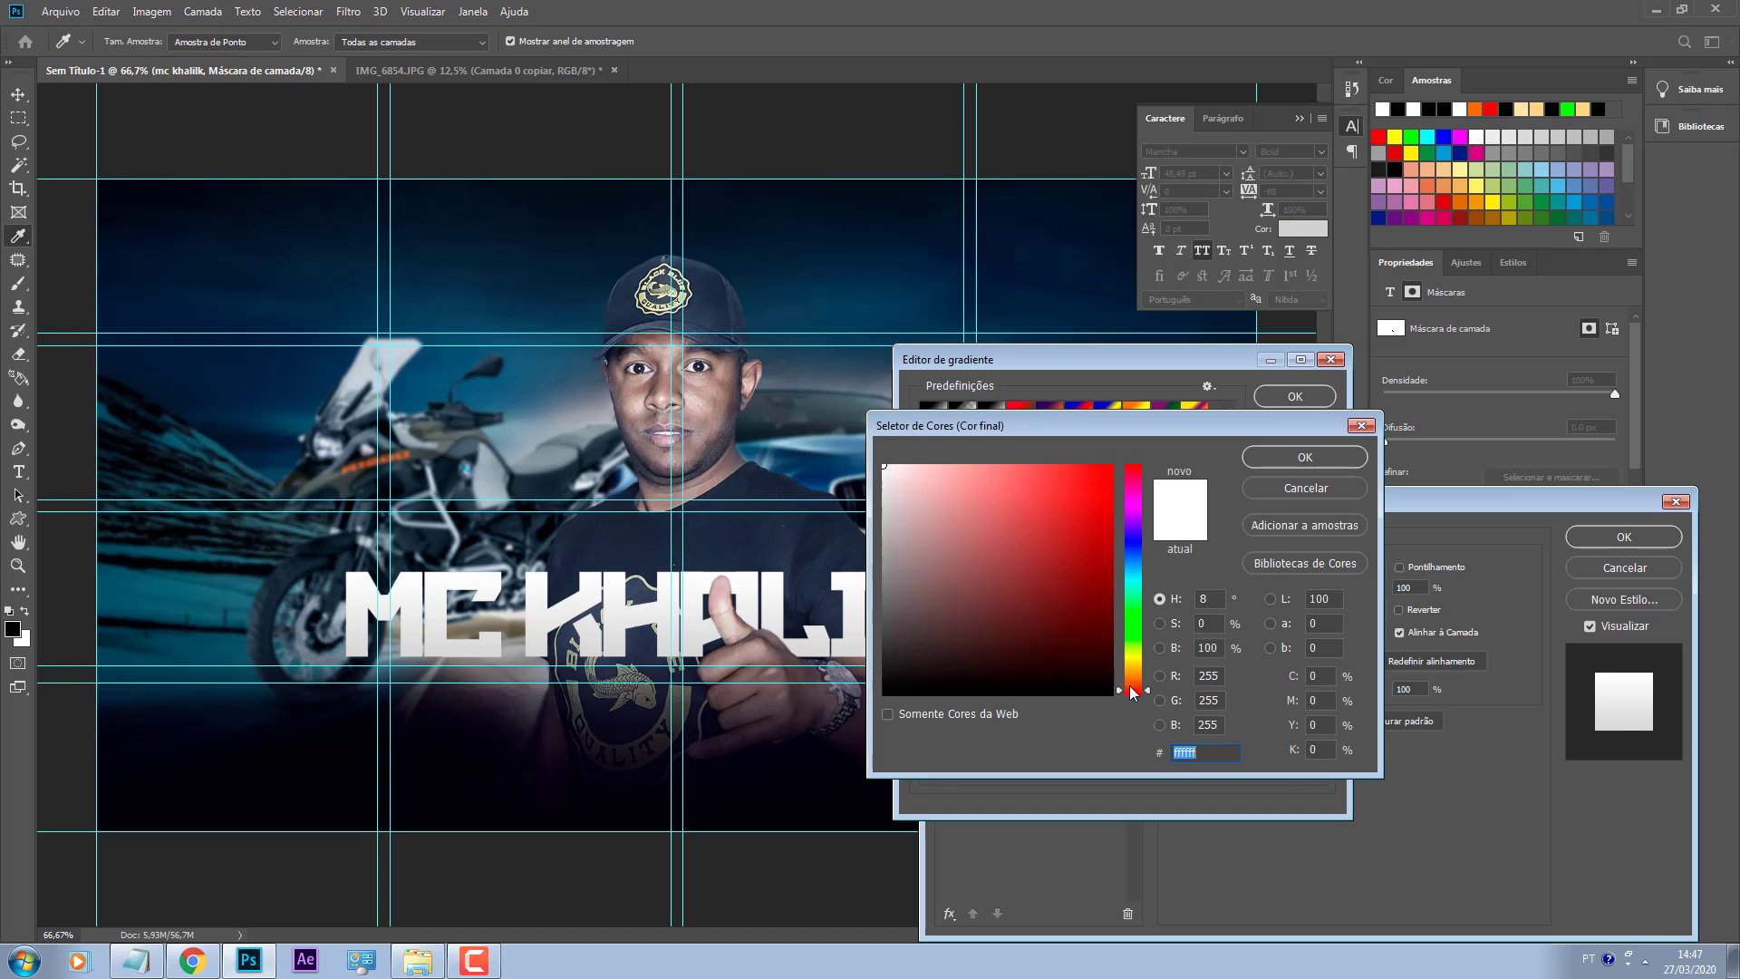
{"action": "left_click_drag", "start_coordinate": [1131, 696], "coordinate": [1137, 669]}
{"action": "left_click", "coordinate": [1088, 492]}
{"action": "left_click", "coordinate": [1092, 470]}
{"action": "key", "text": "Return"}
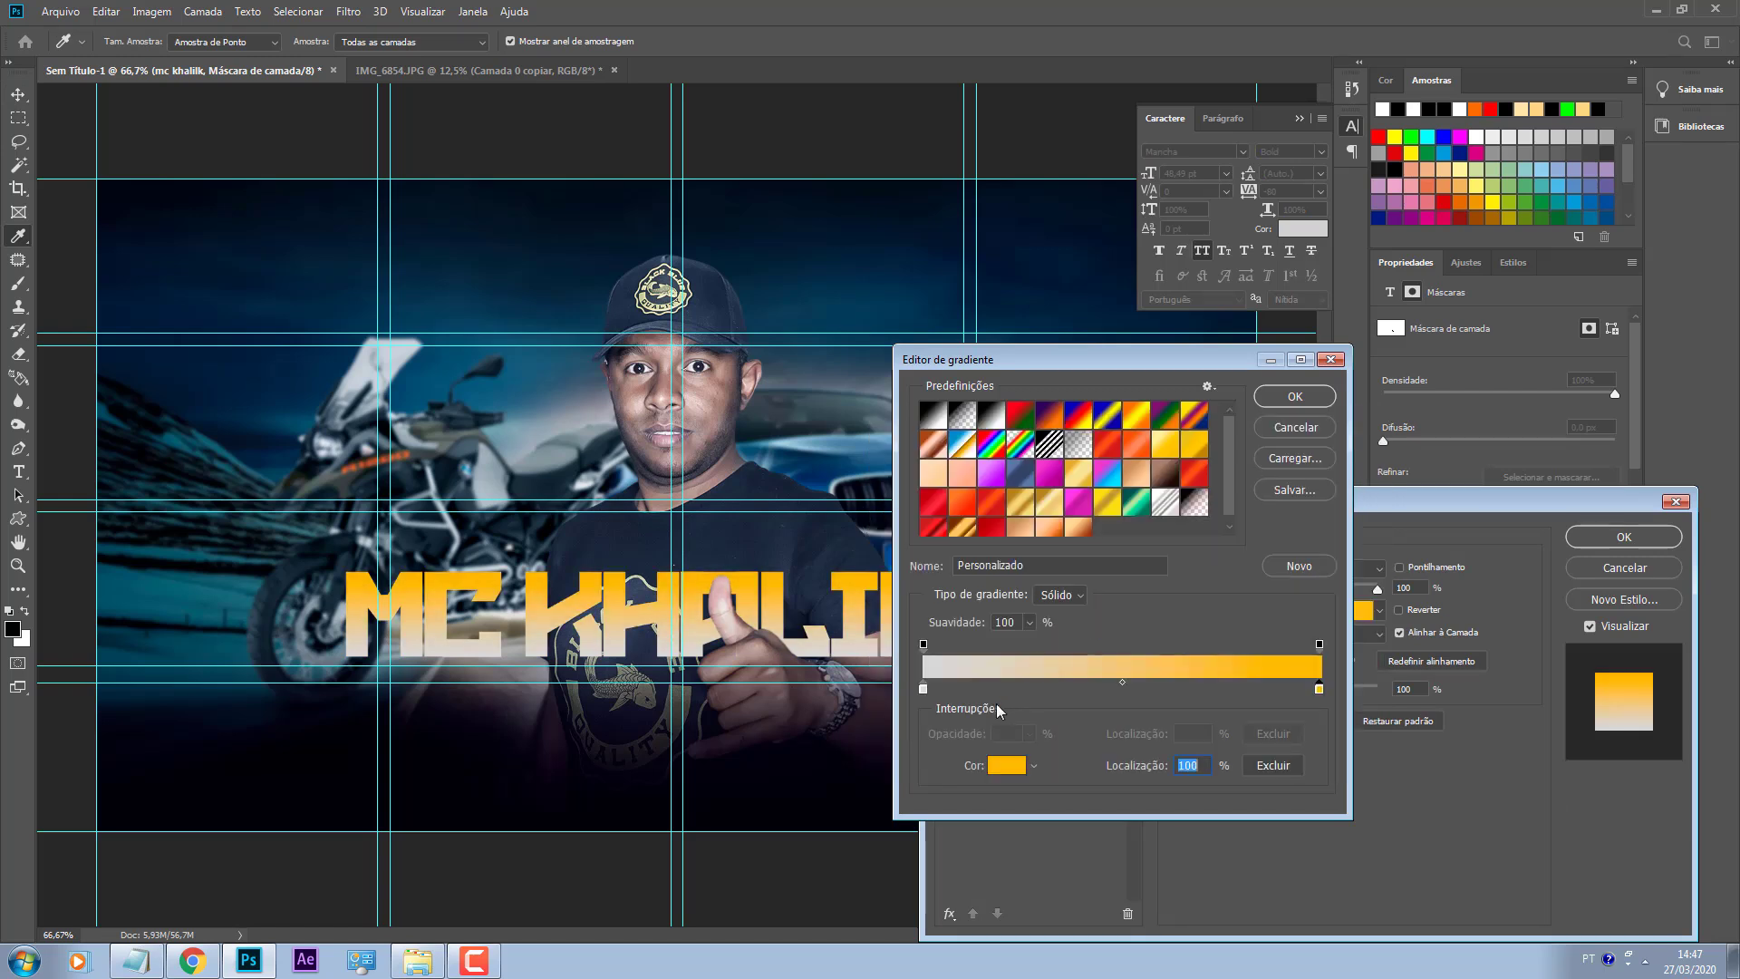
Step: Set the gradient's start stop to a dark golden brown
{"action": "double_click", "coordinate": [922, 688]}
{"action": "left_click", "coordinate": [1130, 664]}
{"action": "left_click", "coordinate": [1075, 625]}
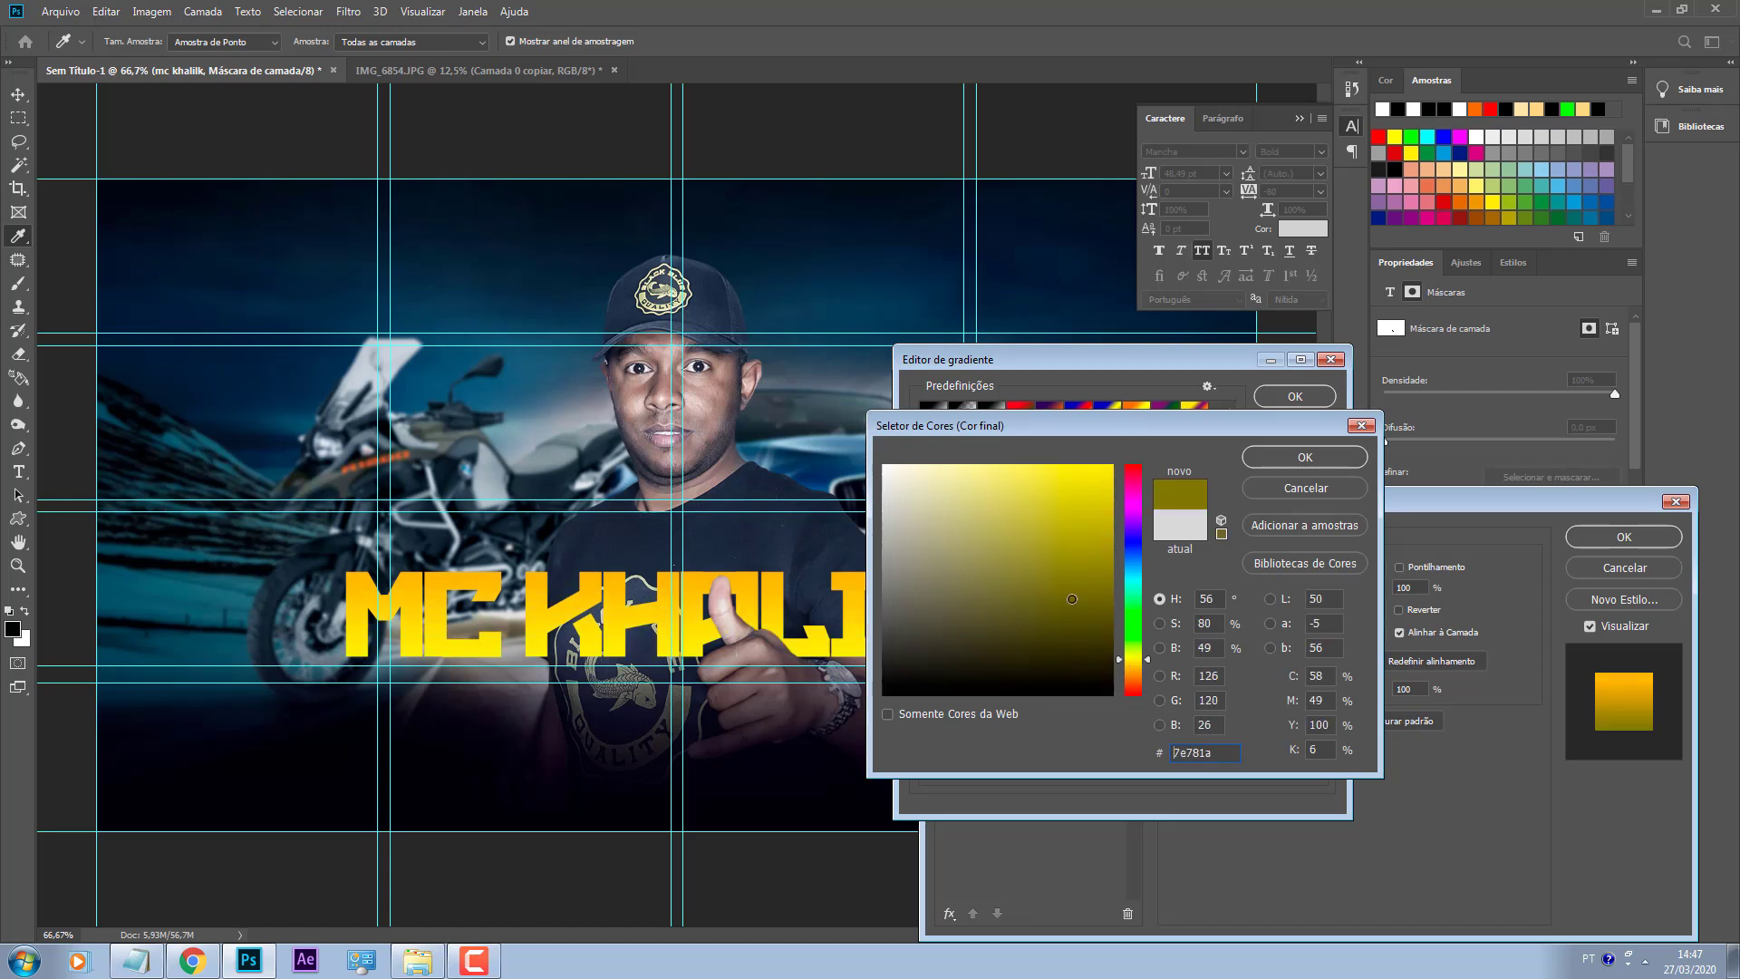
{"action": "left_click", "coordinate": [1128, 669]}
{"action": "left_click", "coordinate": [1094, 552]}
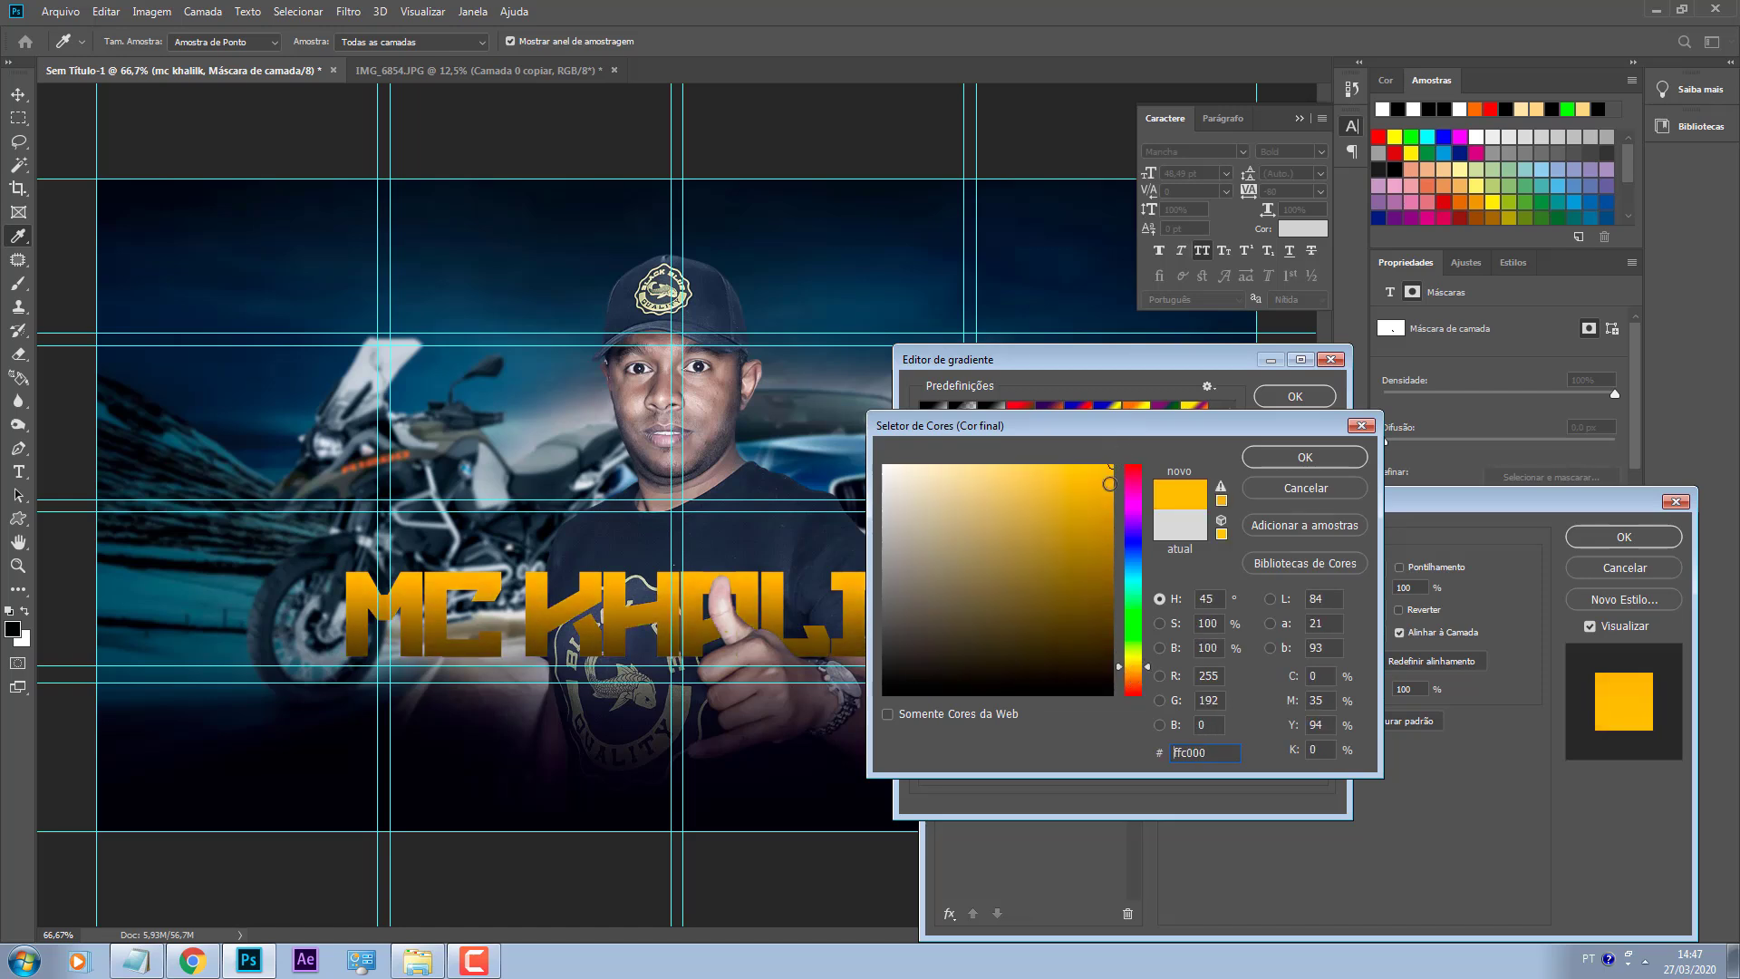
{"action": "mouse_move", "coordinate": [1090, 546]}
{"action": "left_mouse_down"}
{"action": "mouse_move", "coordinate": [982, 473]}
{"action": "mouse_move", "coordinate": [1038, 477]}
{"action": "mouse_move", "coordinate": [1093, 580]}
{"action": "left_mouse_up"}
{"action": "key", "text": "Return"}
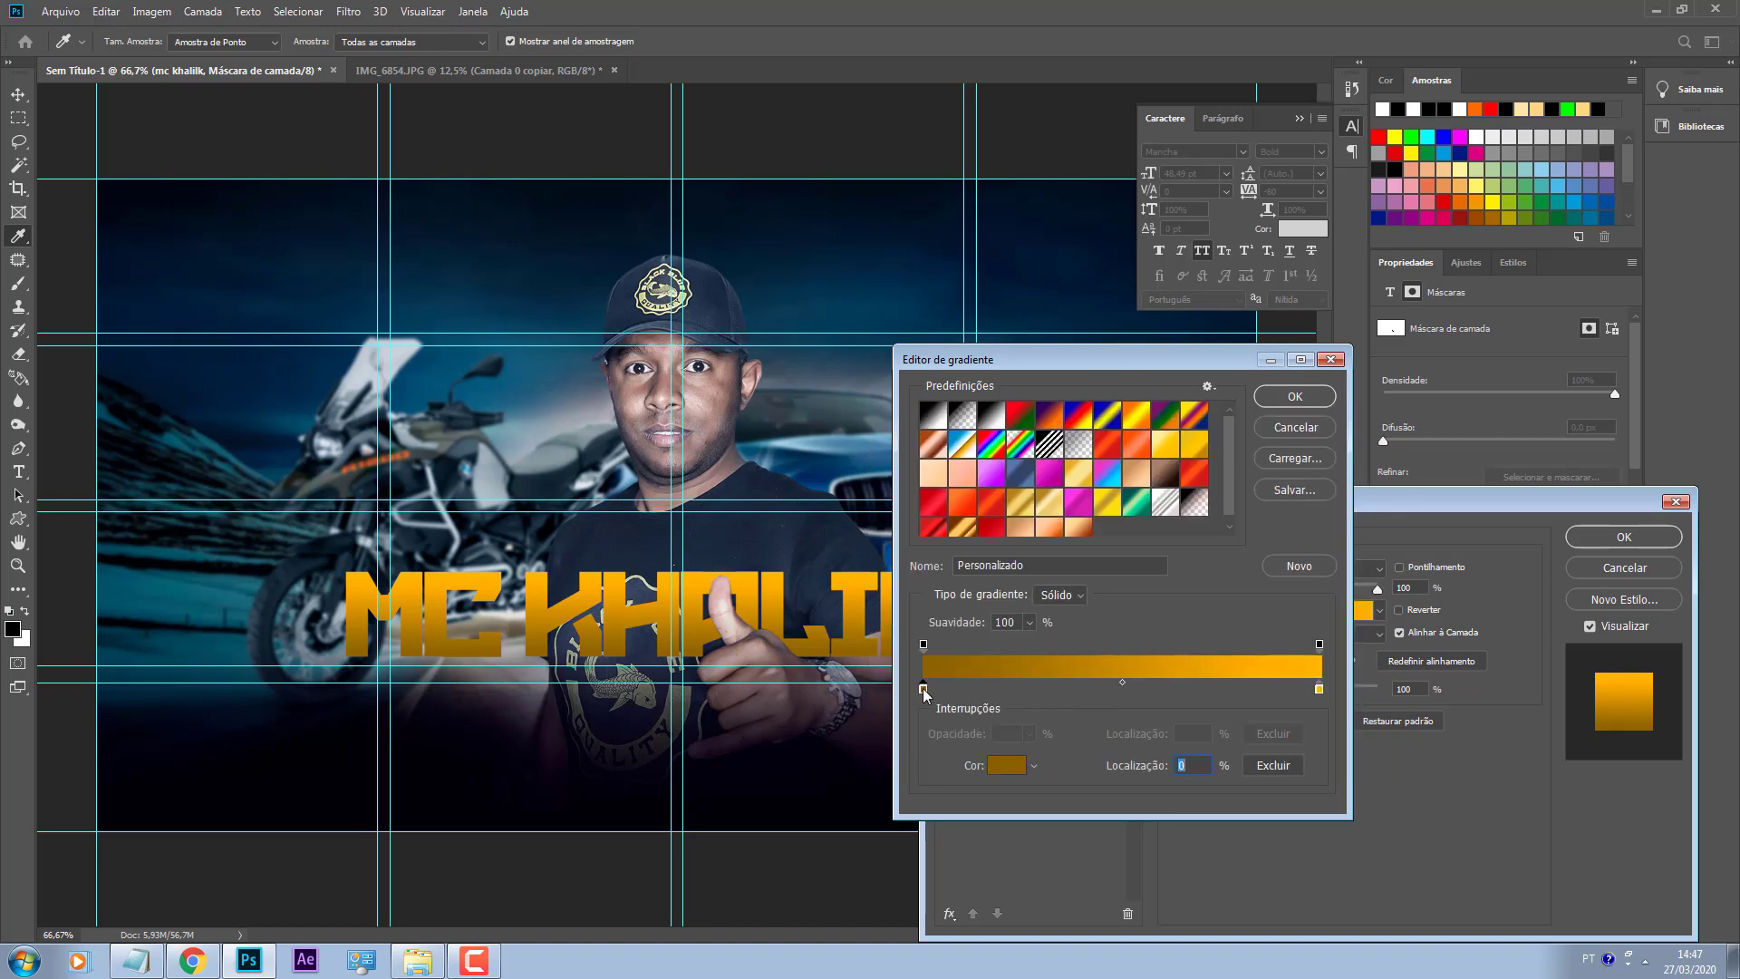
Step: Add two dark brown stops in the gradient's first half and a golden orange stop at 62%
{"action": "left_click", "coordinate": [1023, 690]}
{"action": "left_click", "coordinate": [1106, 690]}
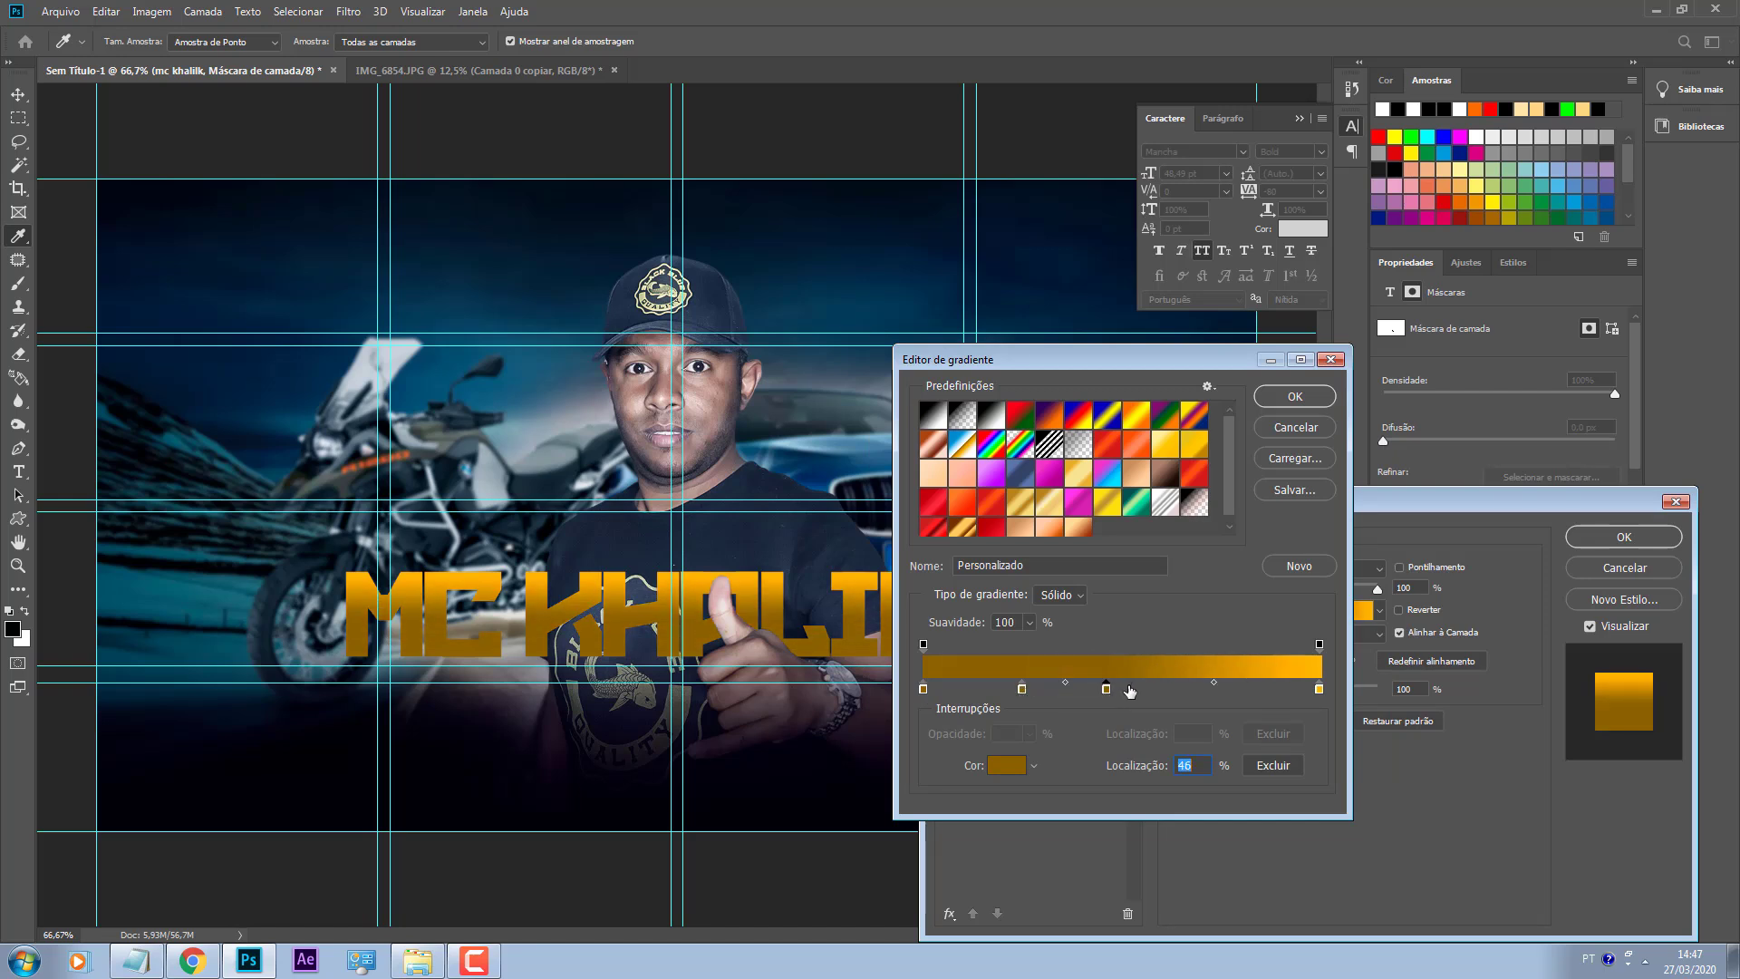
{"action": "left_click", "coordinate": [1319, 689]}
{"action": "left_click", "coordinate": [1210, 691]}
{"action": "left_click_drag", "start_coordinate": [1211, 694], "coordinate": [1174, 692]}
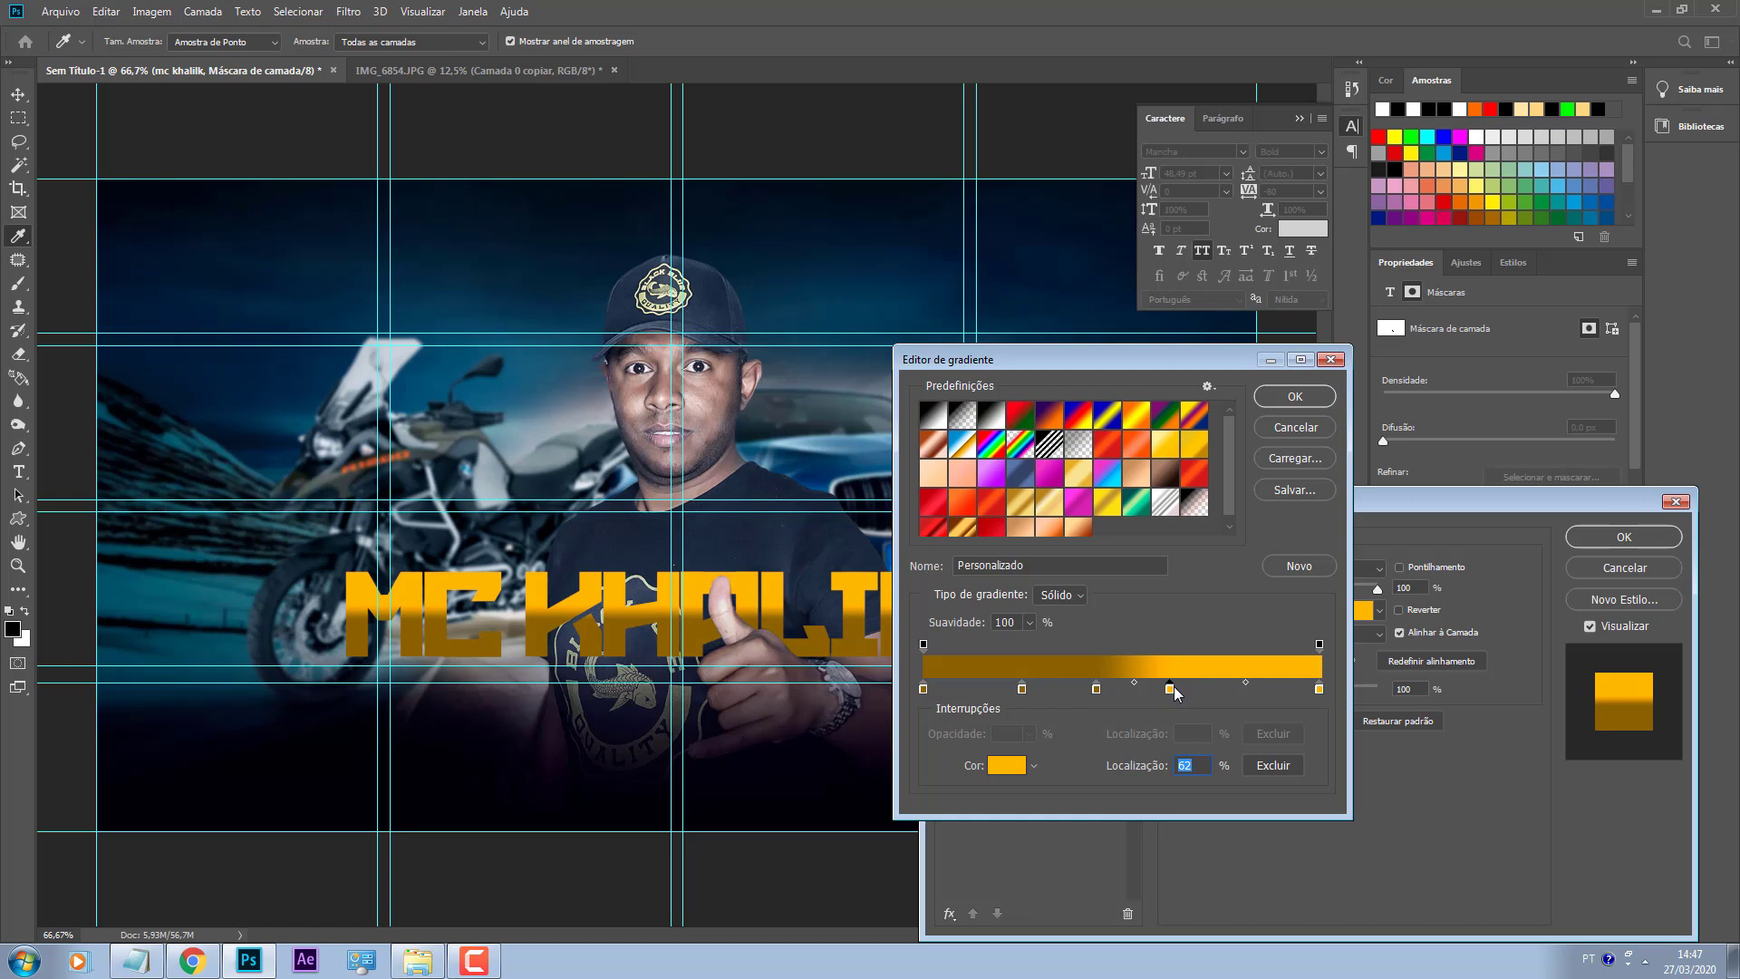
Step: Try extra colour stops at about 74 to 77% of the gradient, and delete them
{"action": "double_click", "coordinate": [1170, 691]}
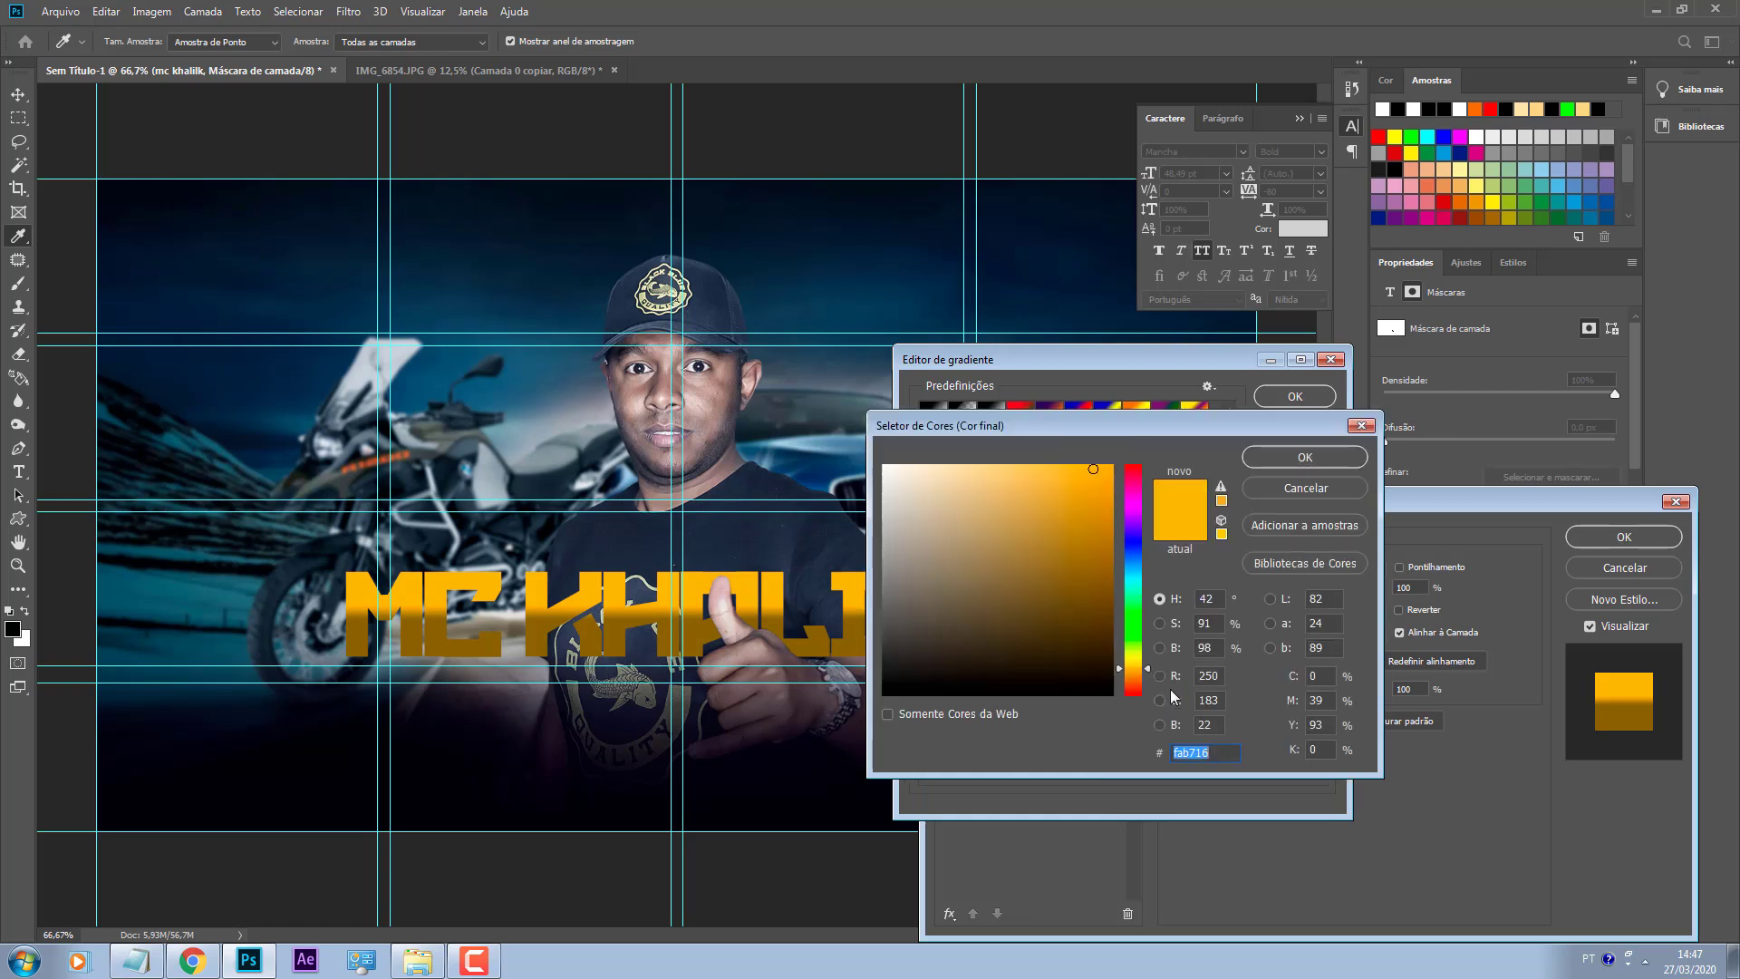
{"action": "left_click", "coordinate": [1303, 486]}
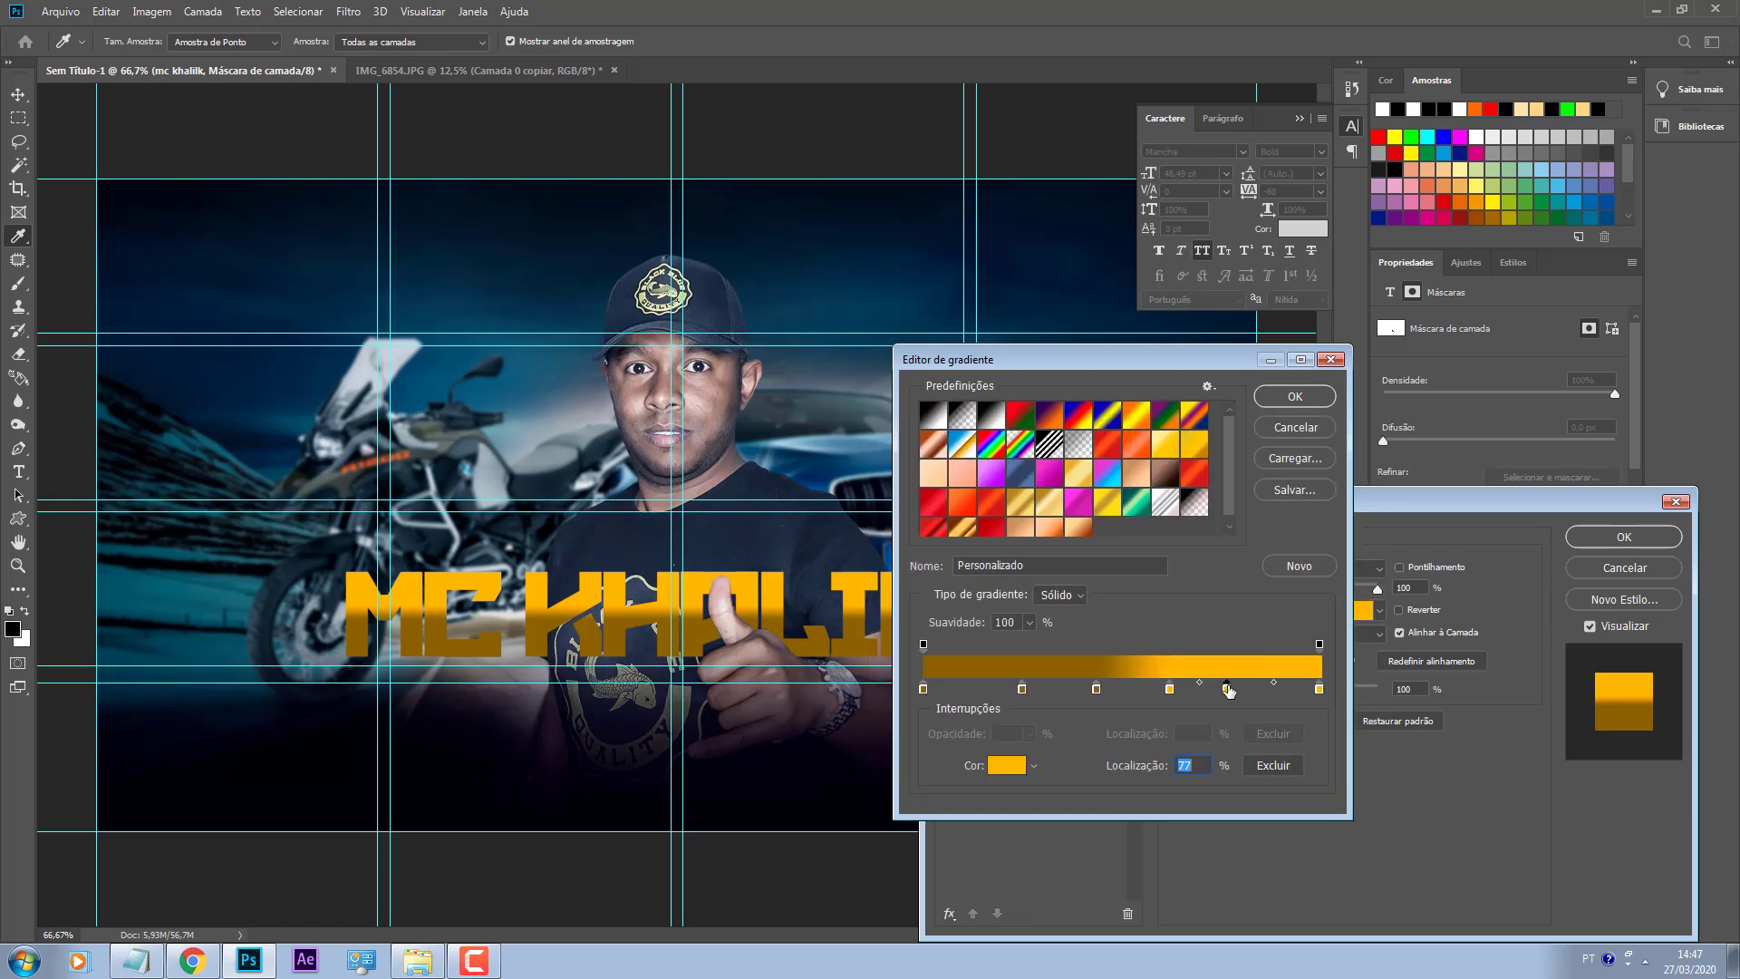
{"action": "left_click_drag", "start_coordinate": [1227, 690], "coordinate": [1226, 692]}
{"action": "left_click", "coordinate": [1269, 764]}
{"action": "left_click", "coordinate": [1222, 690]}
{"action": "left_click", "coordinate": [1273, 764]}
{"action": "left_click", "coordinate": [1097, 689]}
{"action": "left_click", "coordinate": [1223, 691]}
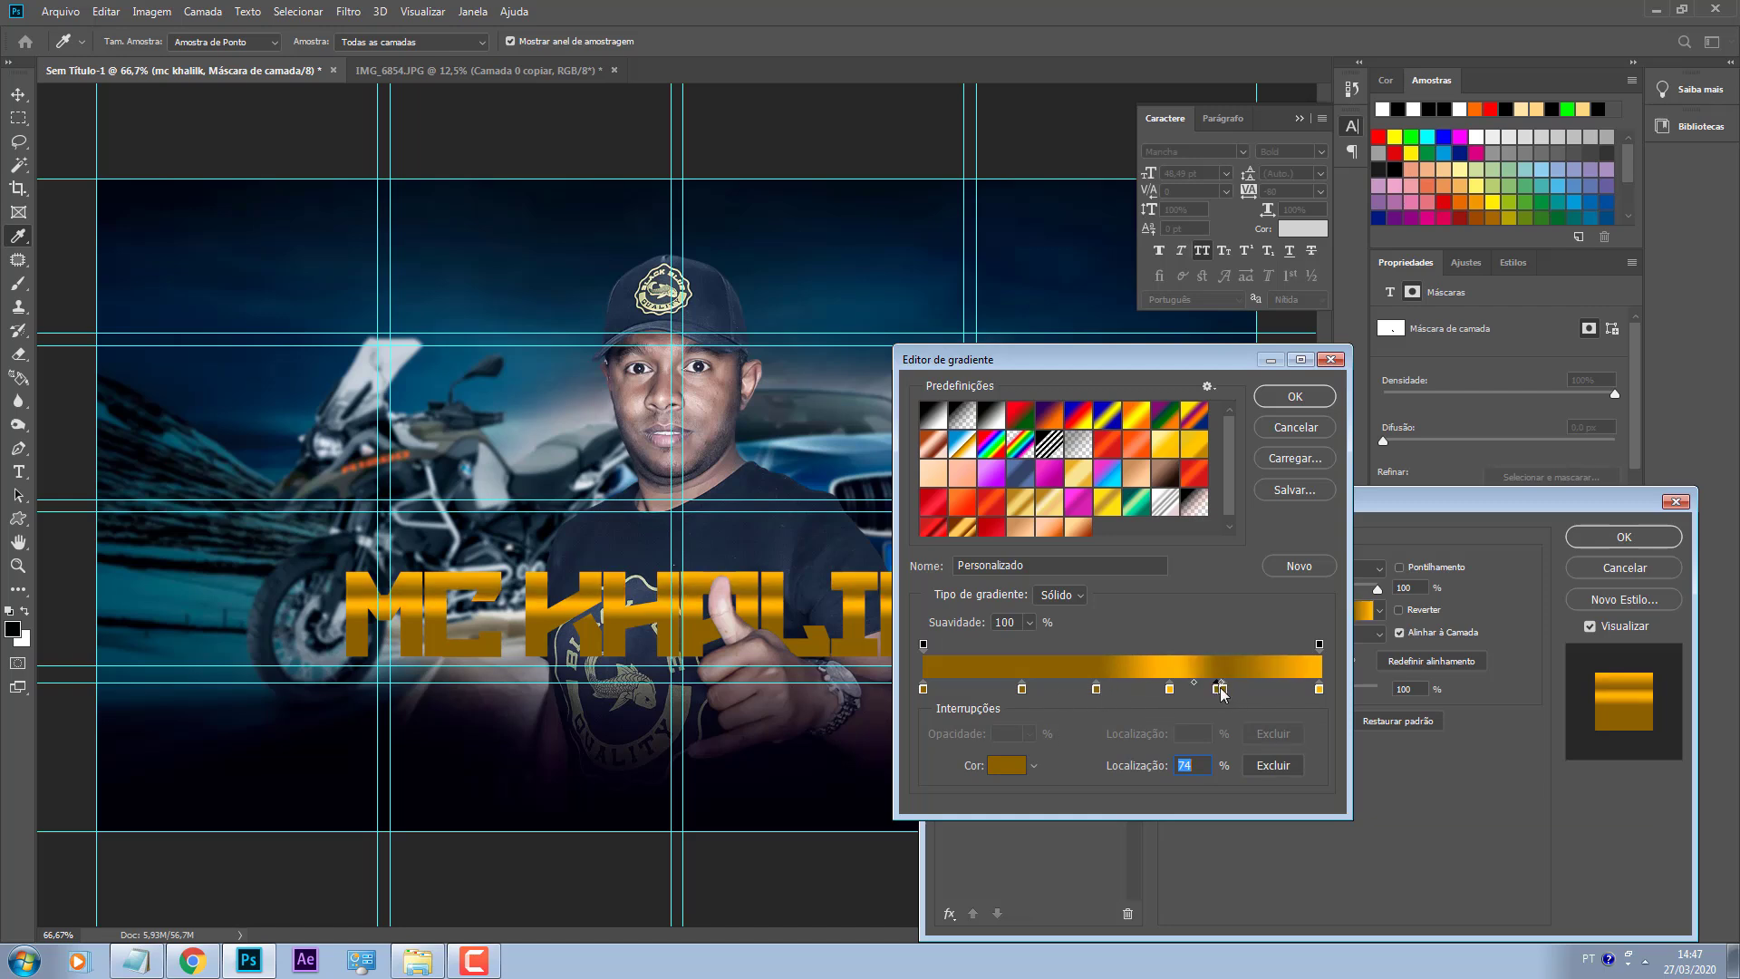
{"action": "left_click", "coordinate": [1266, 763]}
{"action": "left_click", "coordinate": [1222, 689]}
{"action": "left_click", "coordinate": [1279, 764]}
Step: Accept the custom gradient, enable a Drop Shadow on the title, and apply the layer style
{"action": "left_click", "coordinate": [1276, 400]}
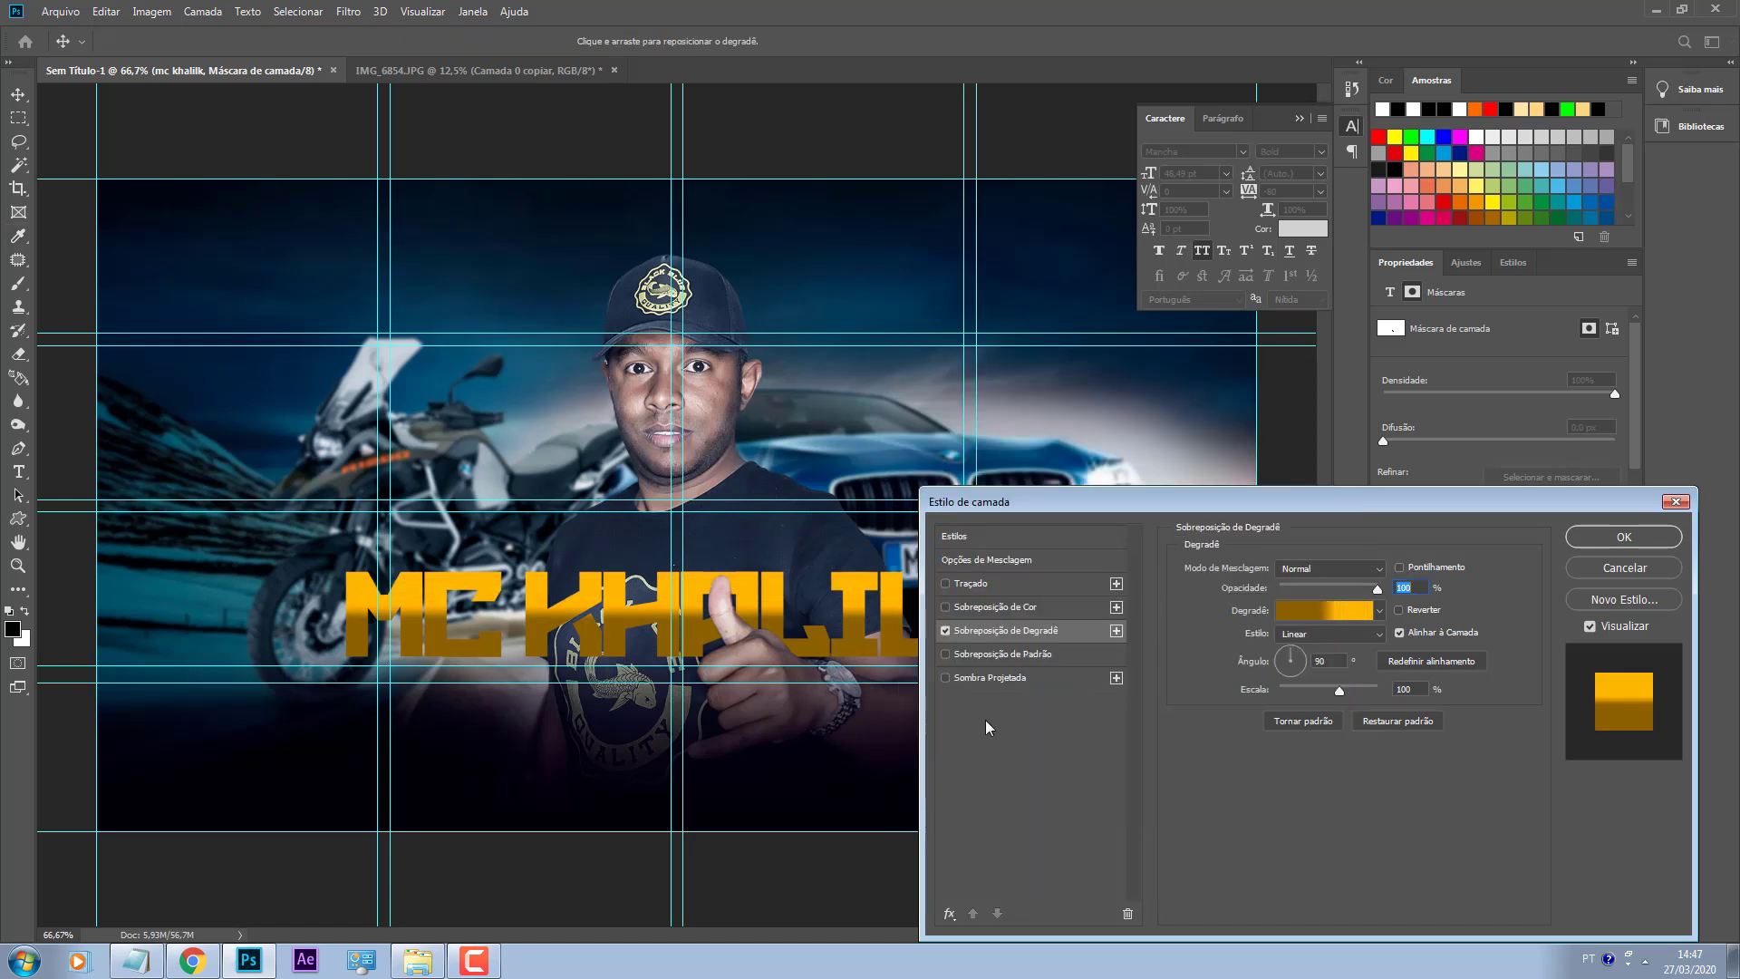
{"action": "left_click", "coordinate": [945, 677]}
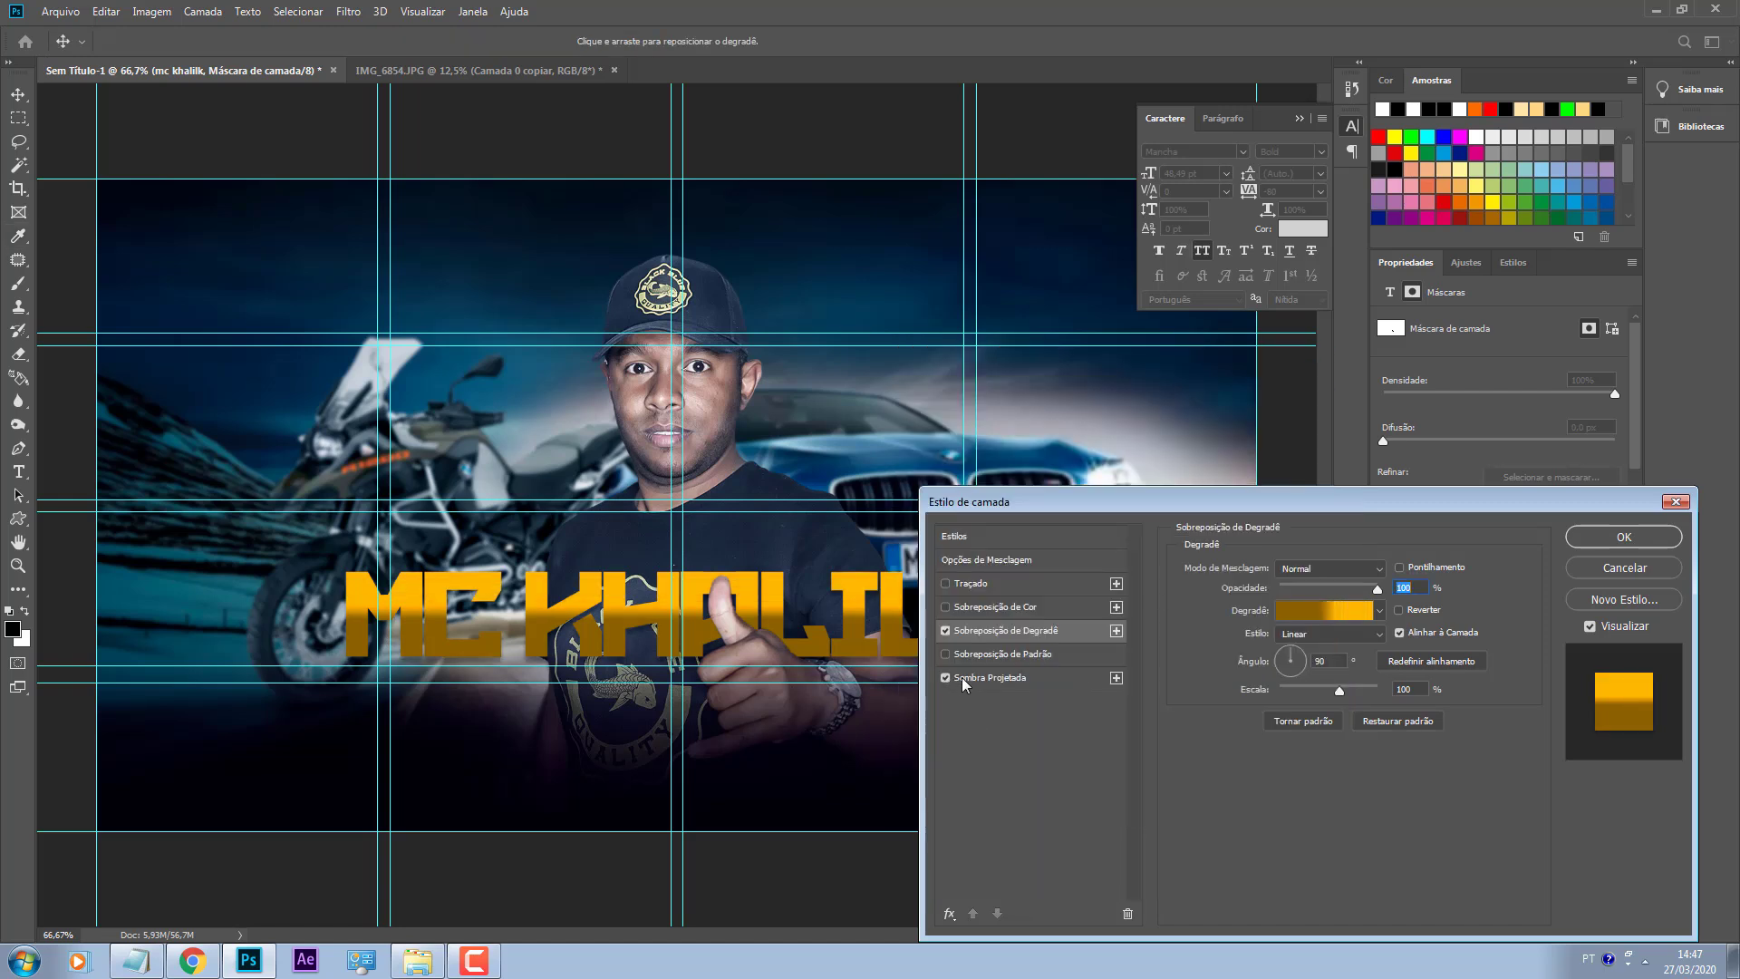
{"action": "left_click", "coordinate": [960, 677]}
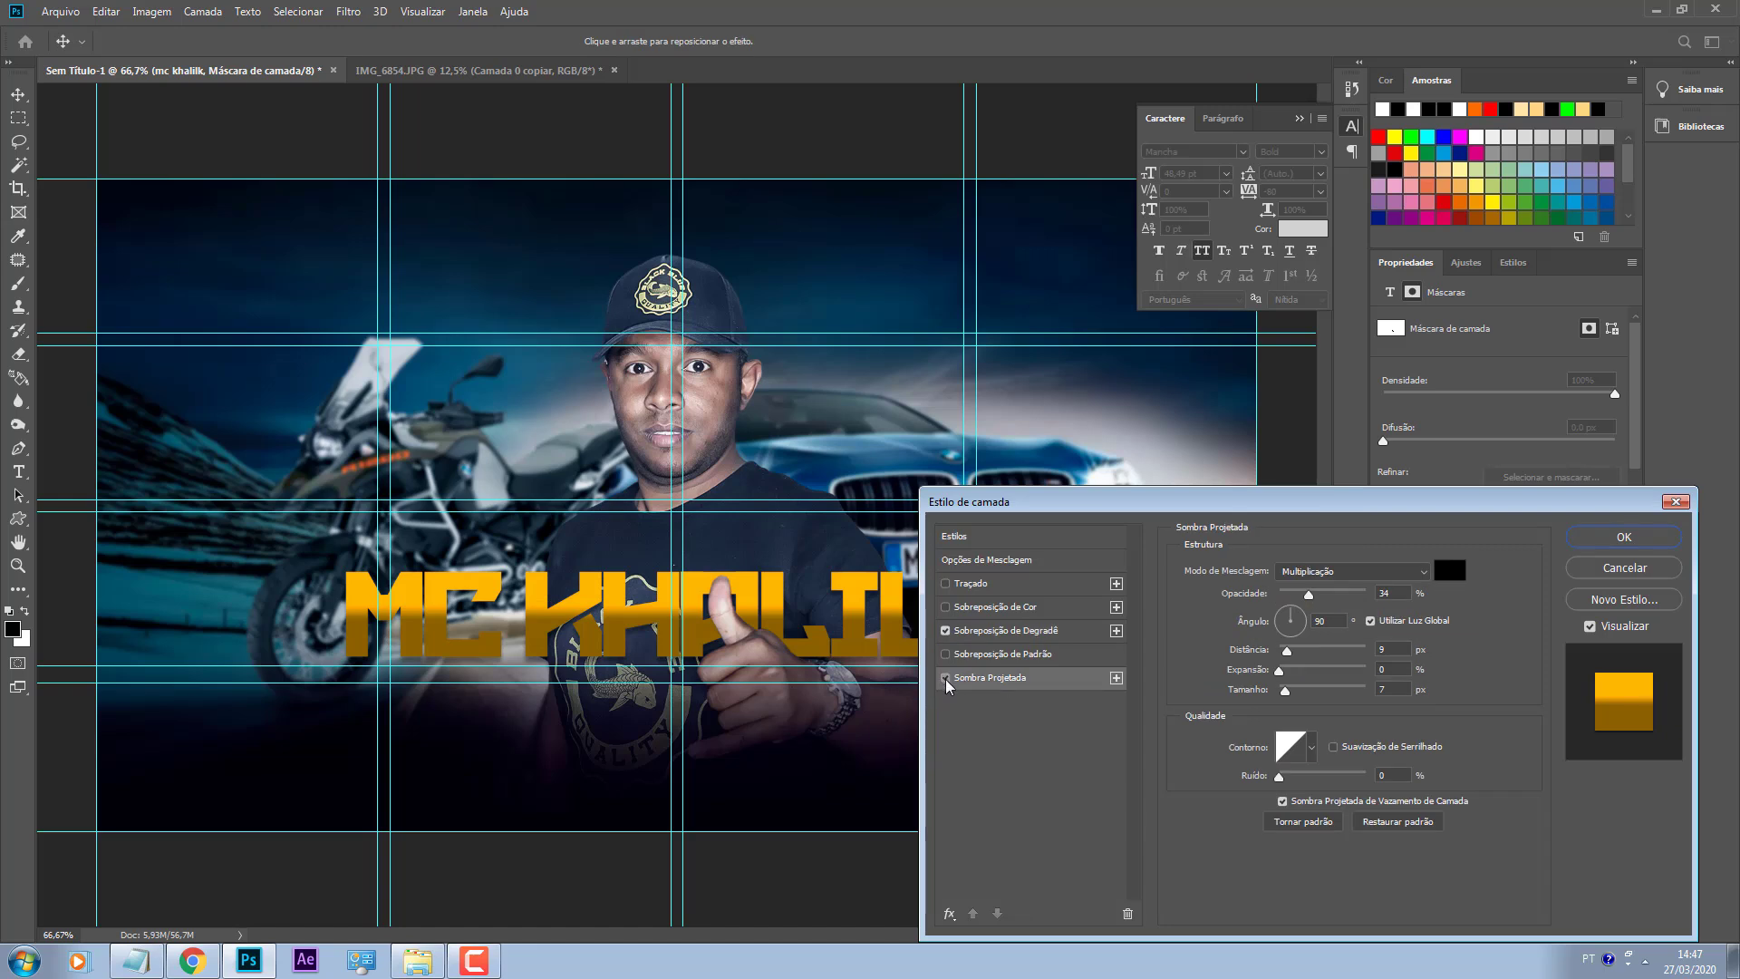
{"action": "left_click", "coordinate": [945, 678]}
{"action": "left_click", "coordinate": [945, 678]}
{"action": "left_click", "coordinate": [945, 678]}
{"action": "left_click", "coordinate": [945, 677]}
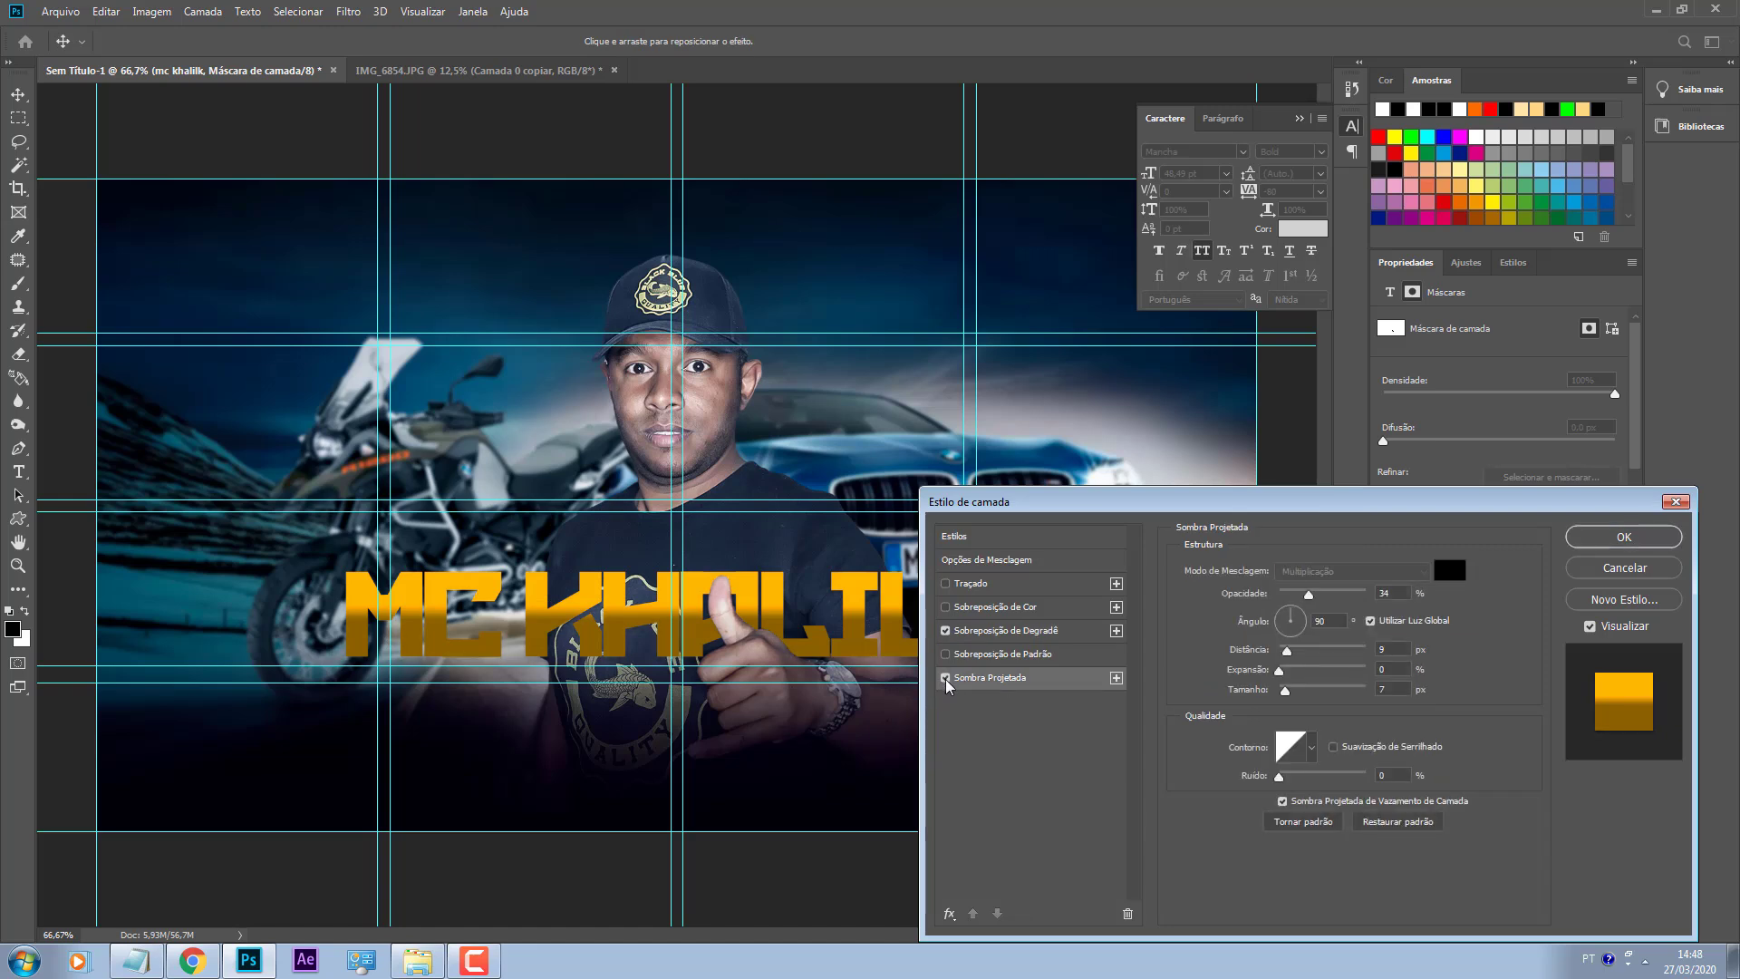
{"action": "left_click", "coordinate": [1569, 540]}
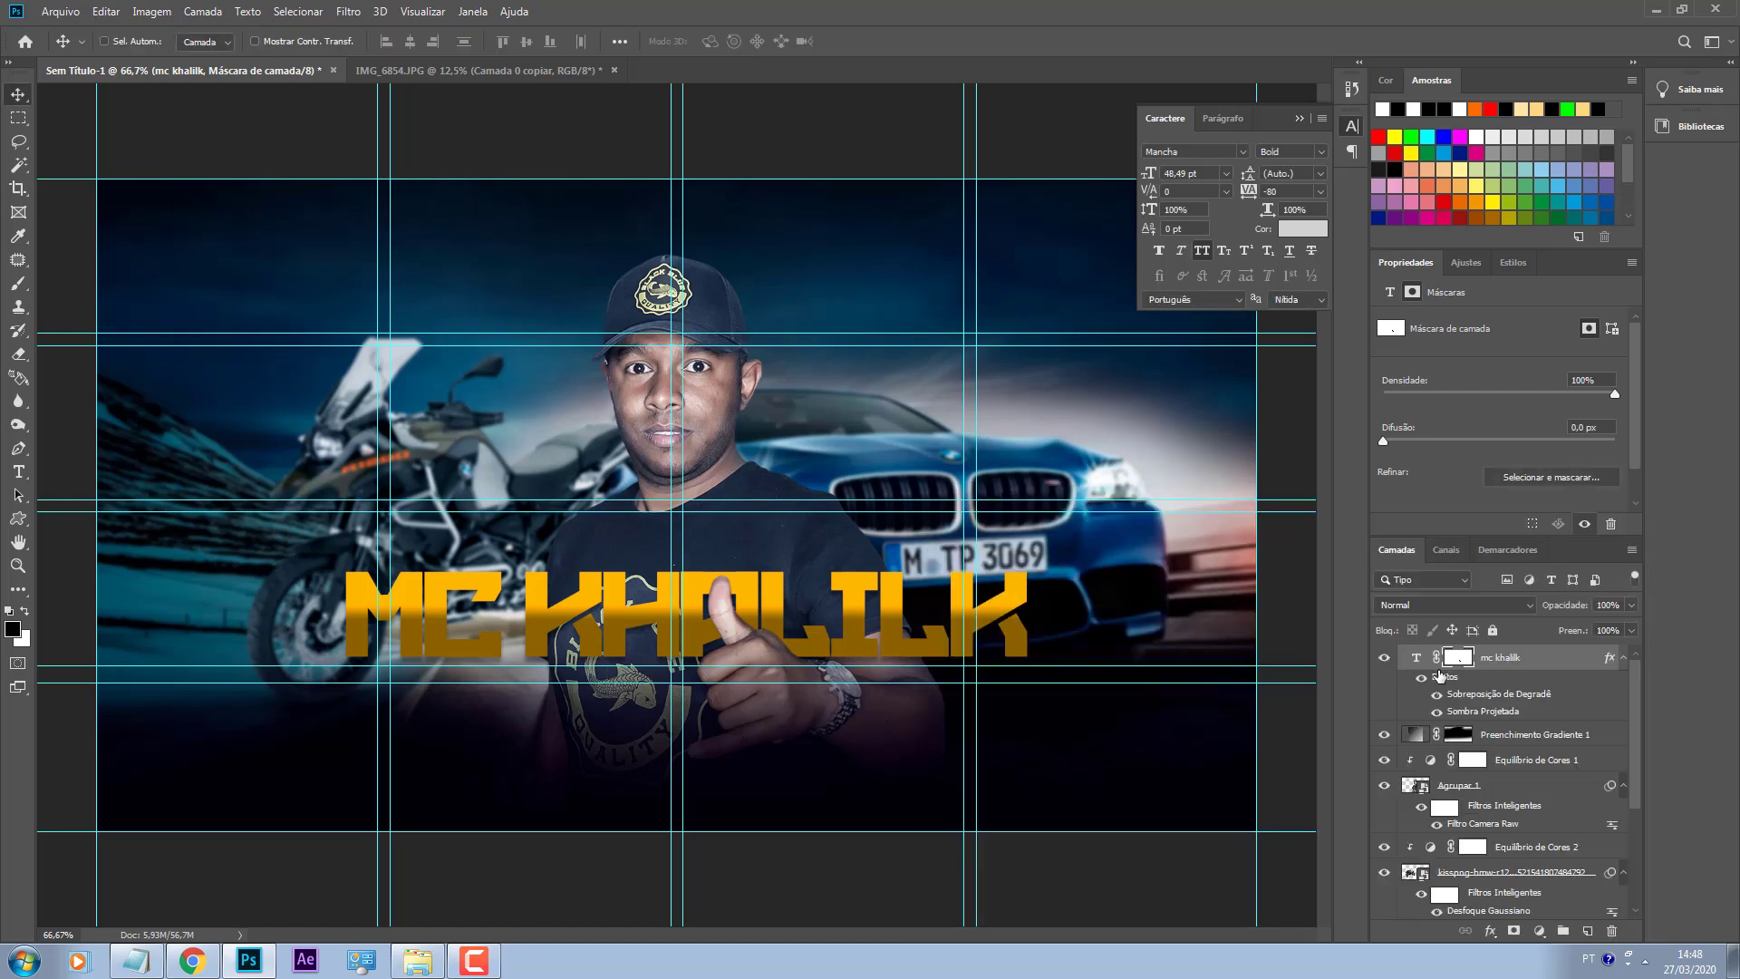
Step: Add a text line reading "Traçando" below the MC KHALILK title
{"action": "left_click", "coordinate": [1532, 660]}
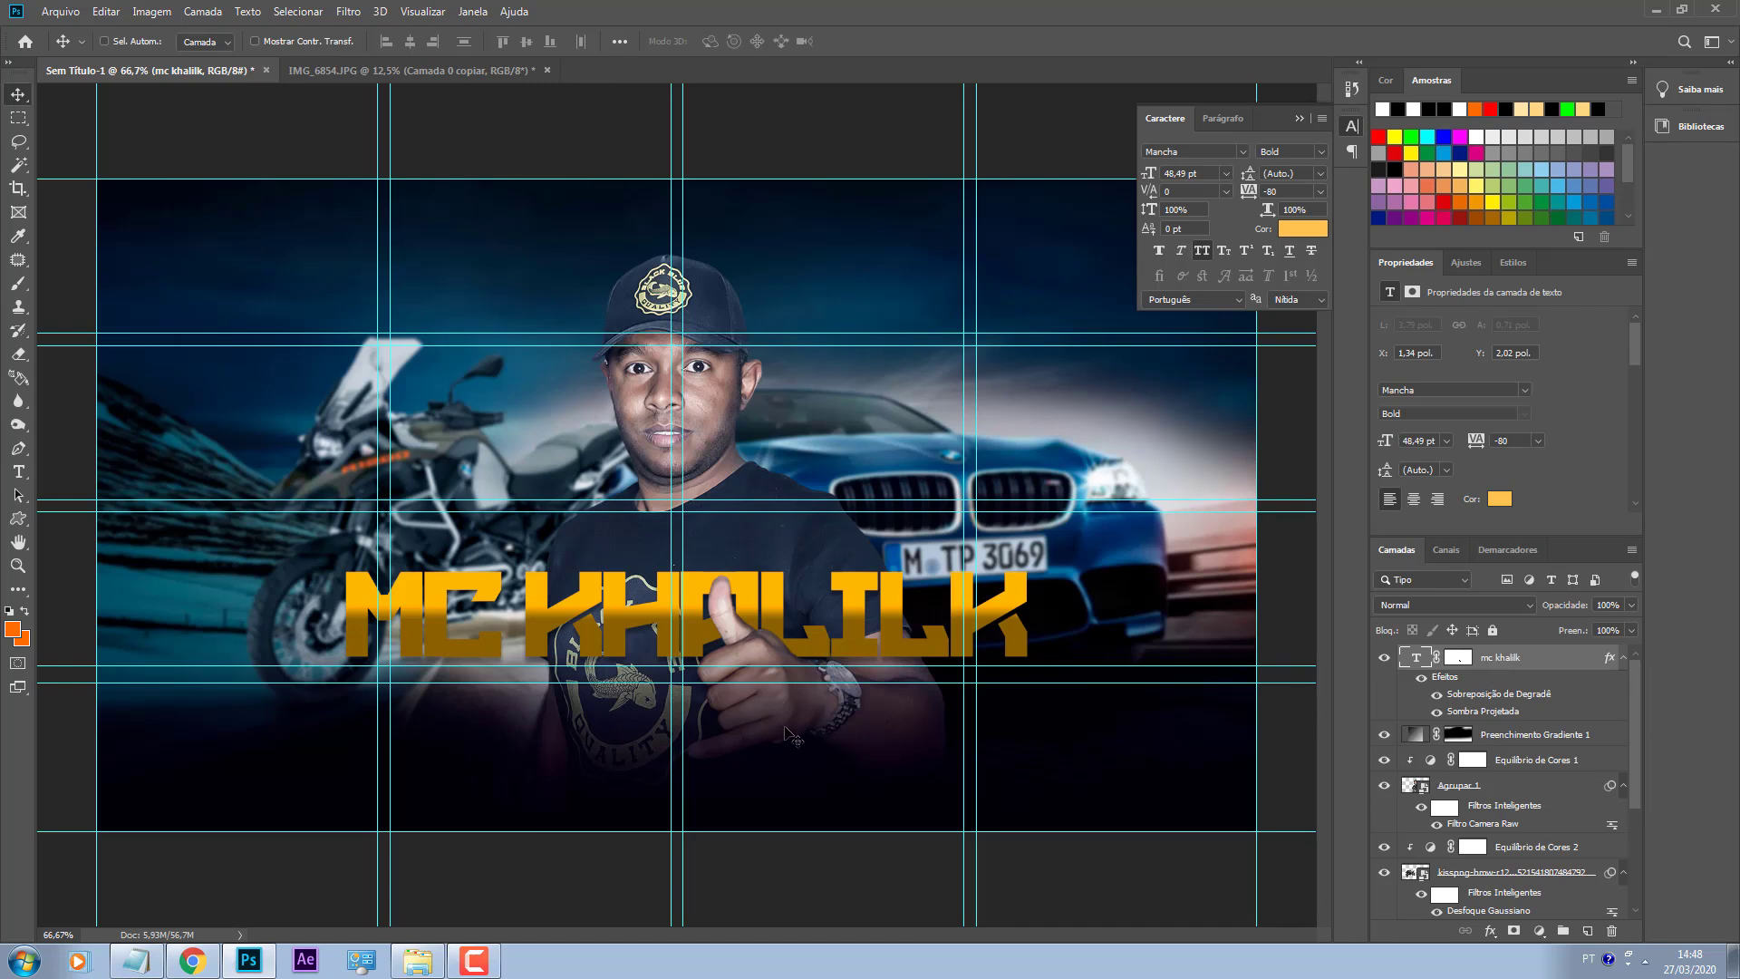
{"action": "key", "text": "t"}
{"action": "left_click", "coordinate": [490, 727]}
{"action": "type", "text": "tra"}
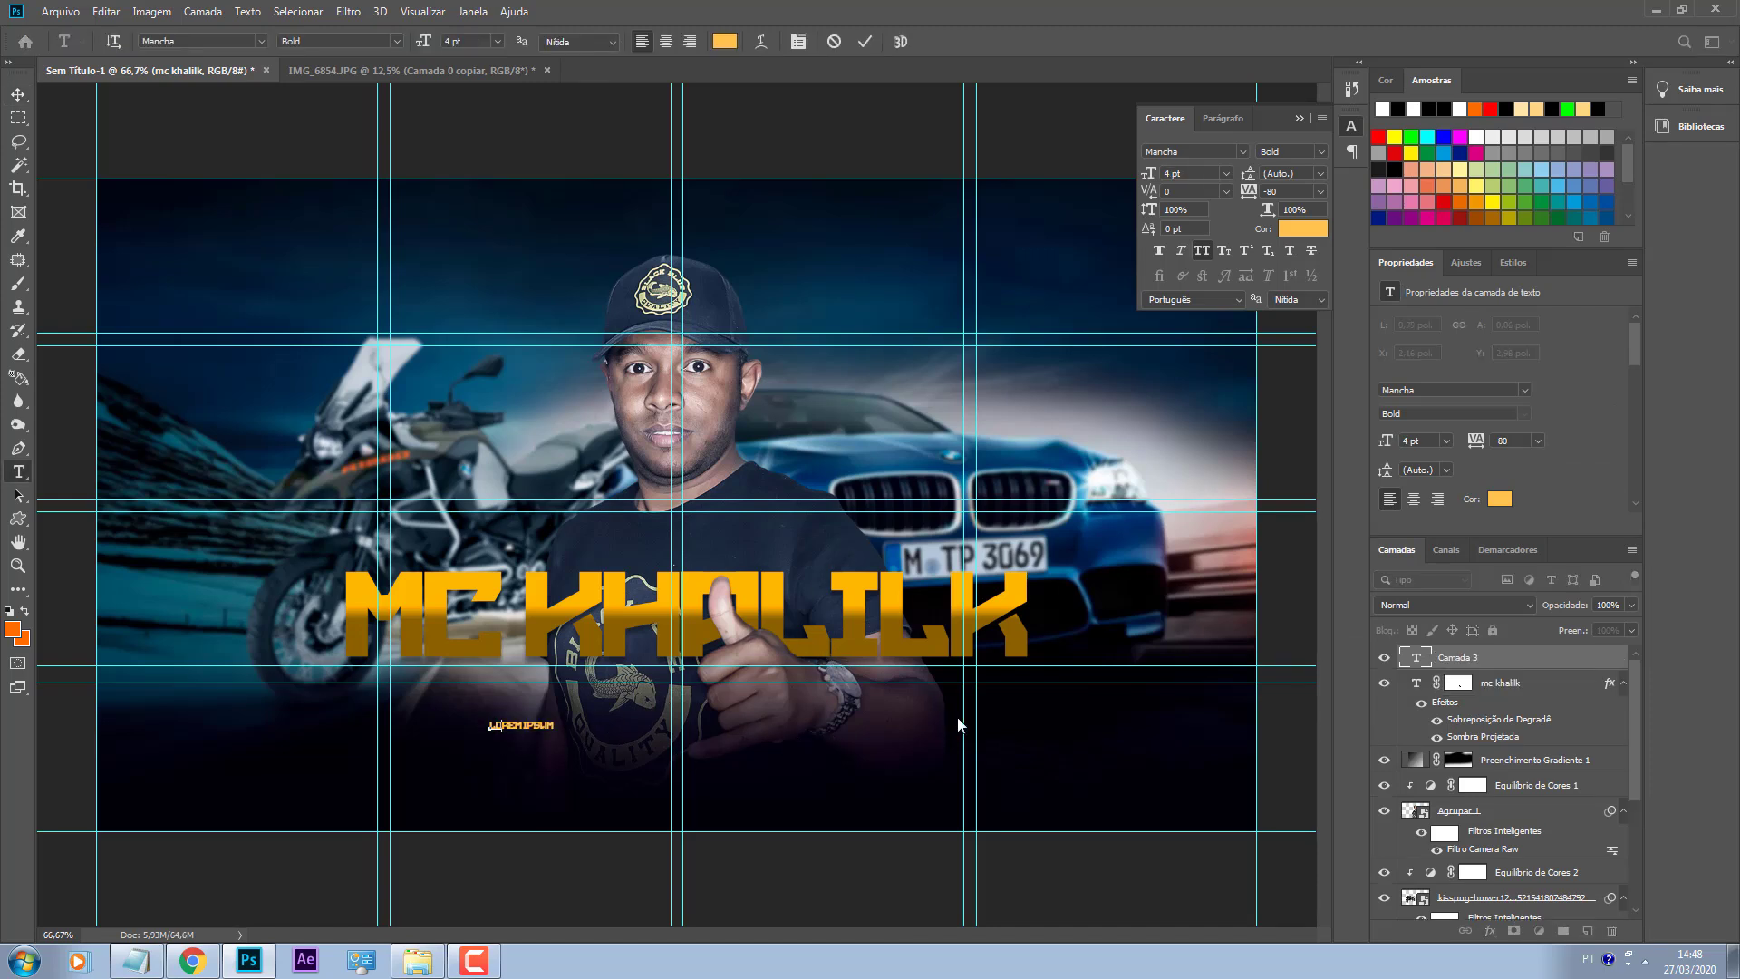
{"action": "key", "text": "ctrl+a"}
{"action": "type", "text": "at"}
{"action": "key", "text": "ctrl+a"}
Step: Set the "Traçando" text's font to Amarillo
{"action": "left_click", "coordinate": [1242, 153]}
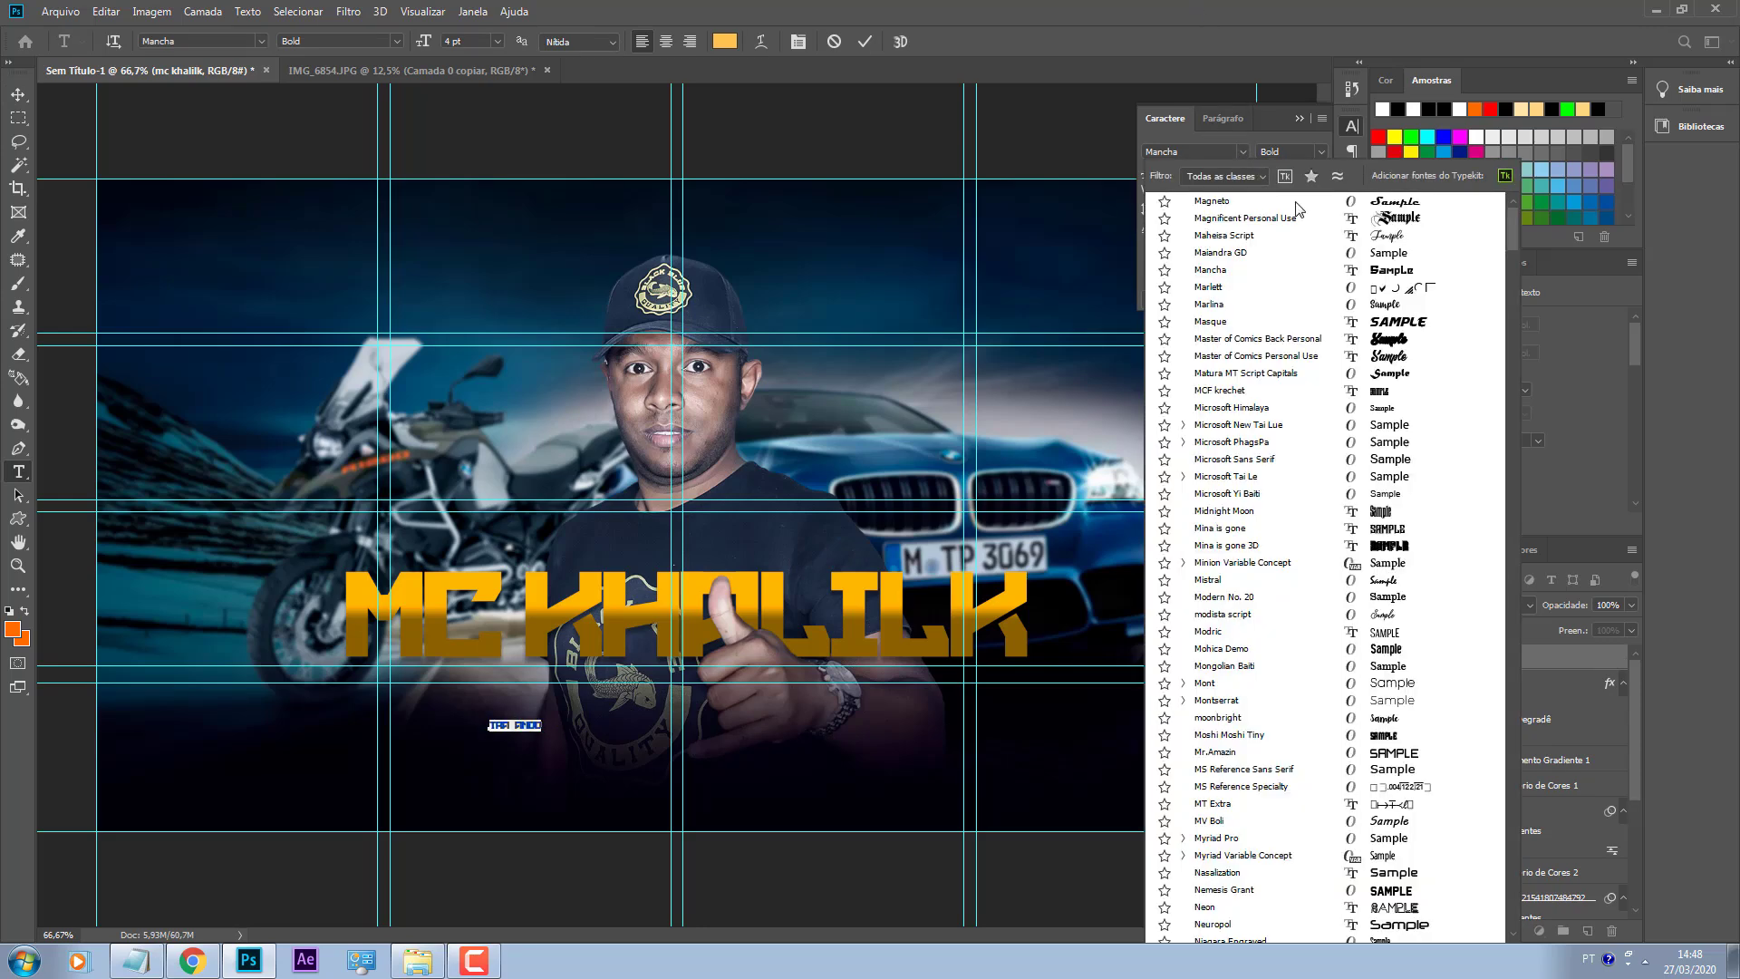
{"action": "scroll", "coordinate": [1393, 613], "scroll_direction": "down", "scroll_amount": 2}
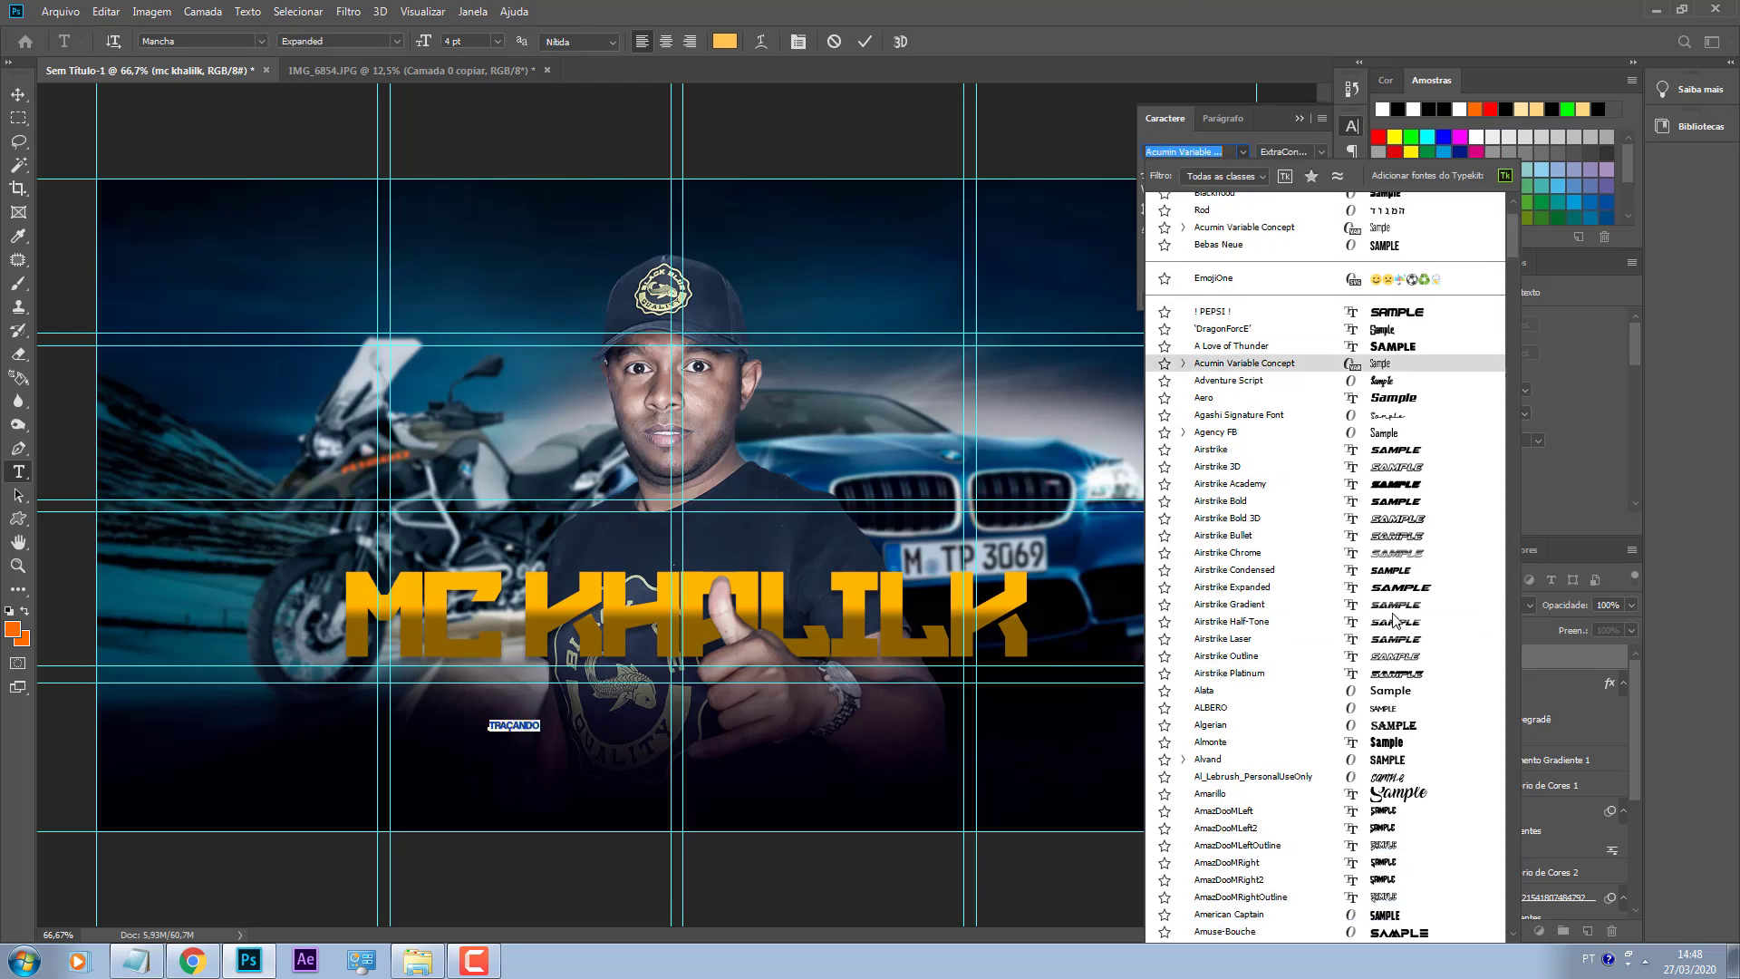
{"action": "left_click", "coordinate": [1427, 794]}
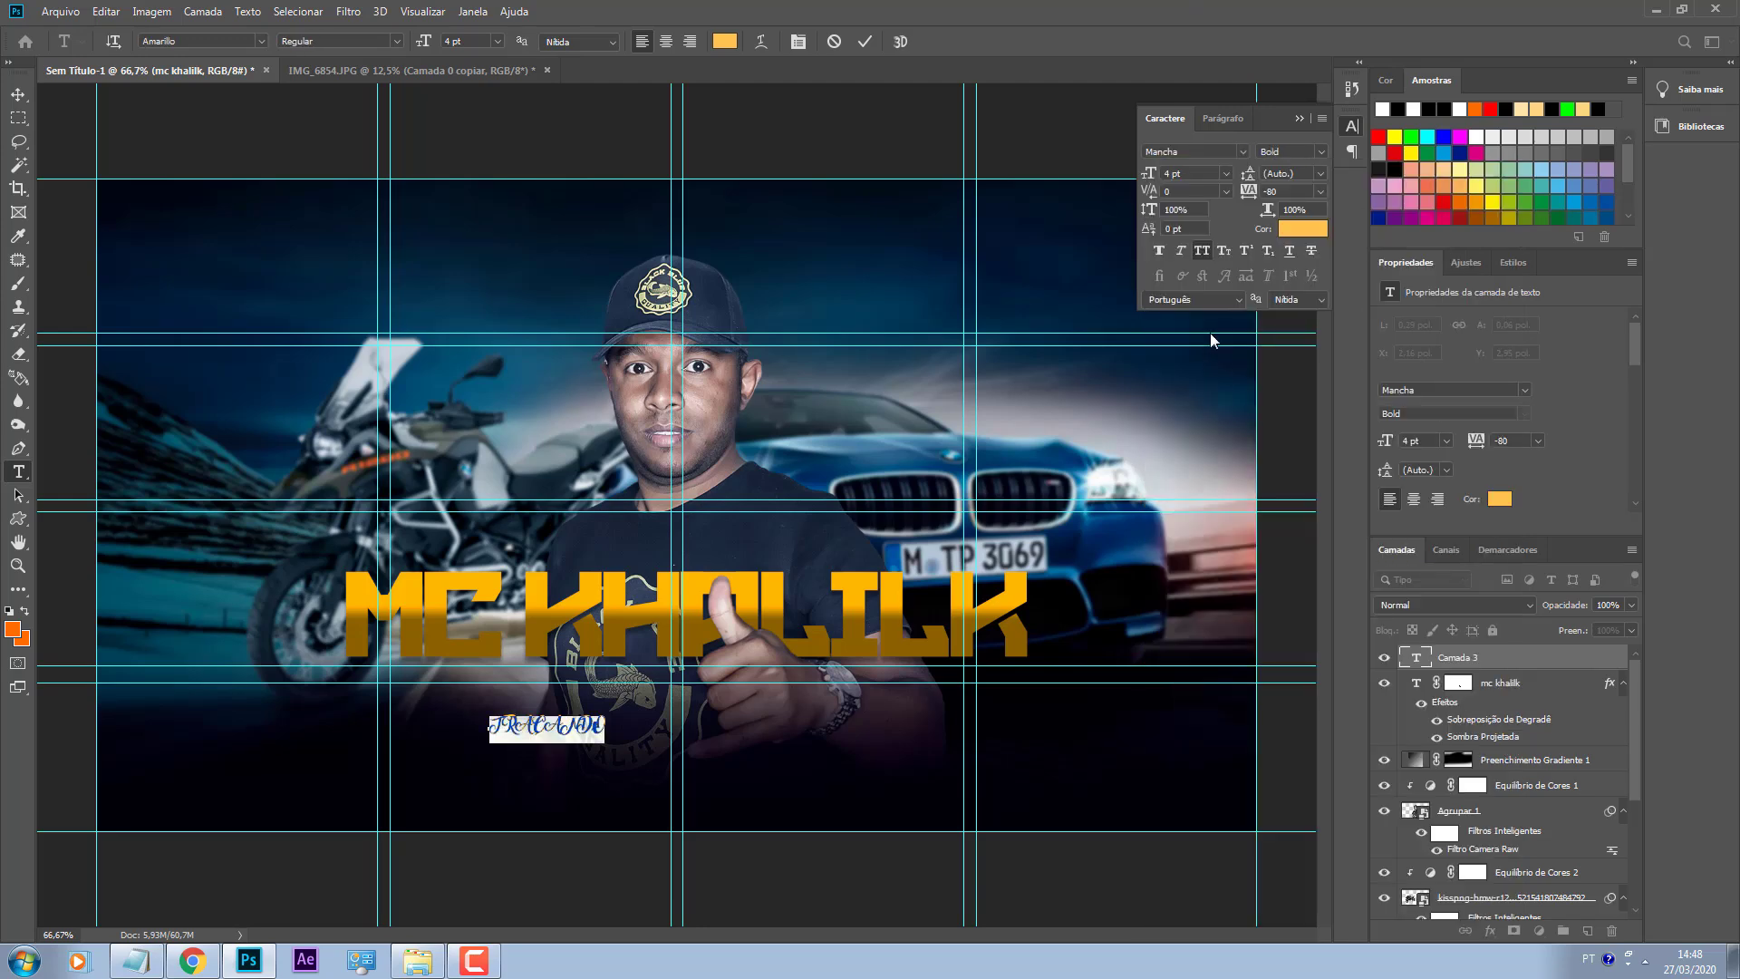
Step: Turn off All Caps for the "Traçando" text and colour it white
{"action": "left_click", "coordinate": [1202, 251]}
{"action": "left_click", "coordinate": [1303, 230]}
{"action": "left_click_drag", "start_coordinate": [960, 516], "coordinate": [548, 332]}
{"action": "key", "text": "Return"}
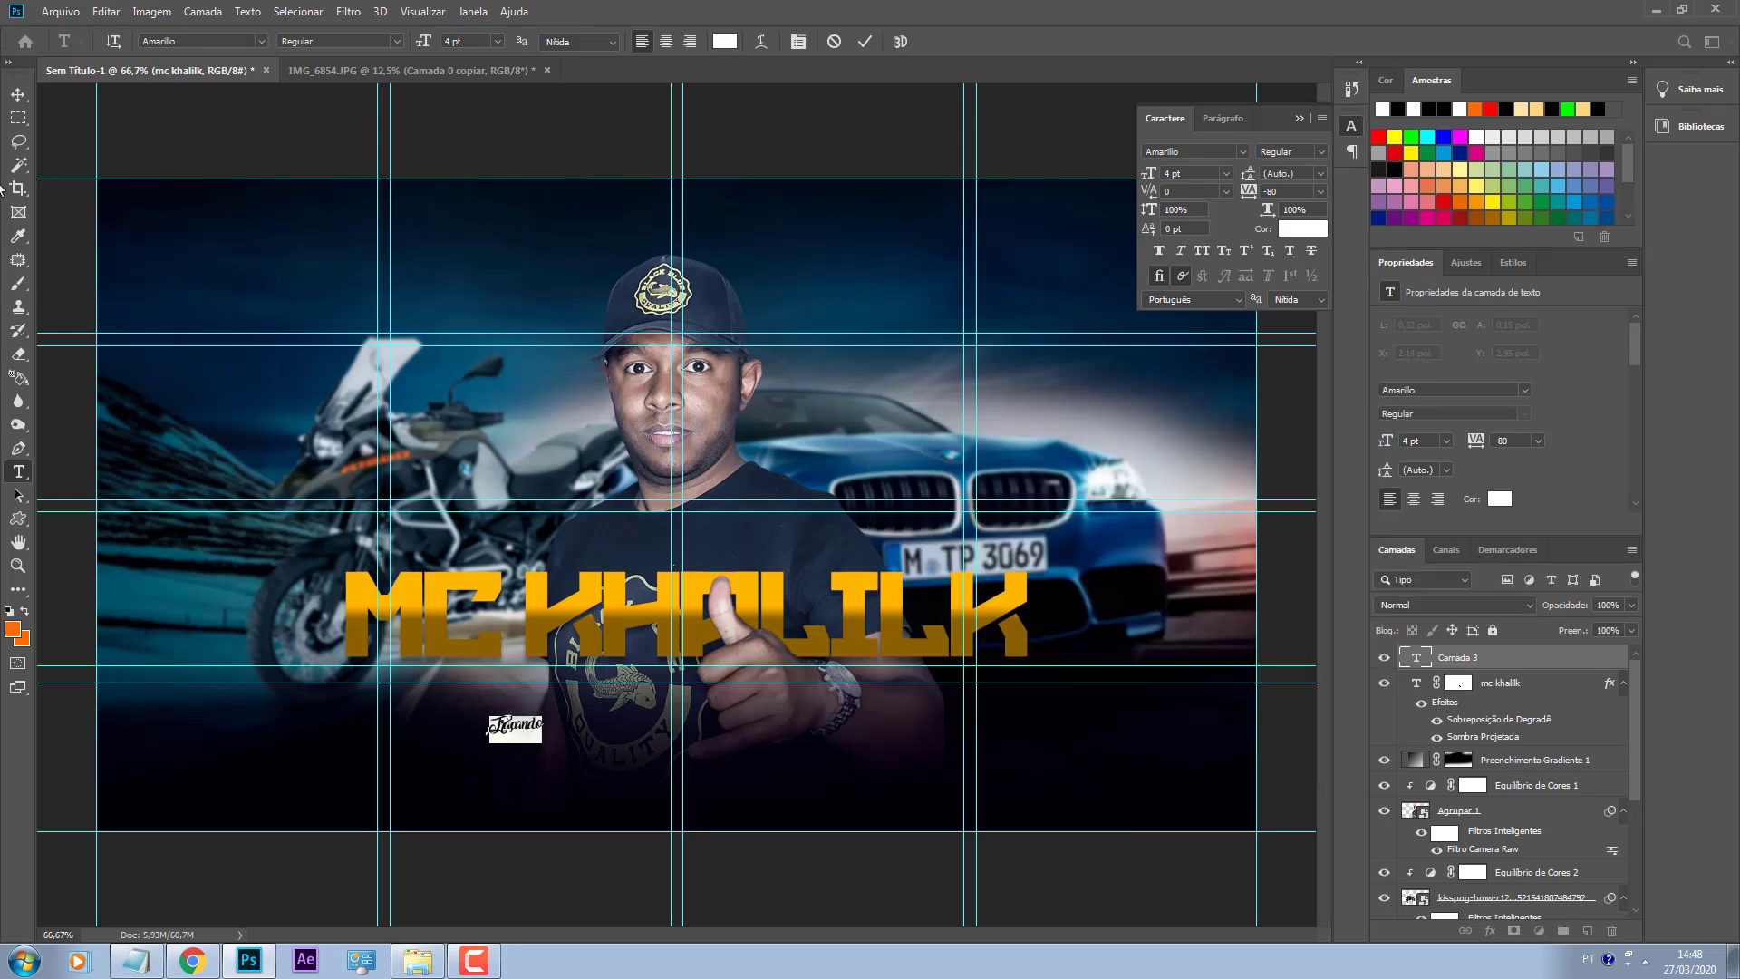
Step: Enlarge "Traçando" to about 28.18 pt and move it above the MC KHALILK title
{"action": "key", "text": "ctrl+Return"}
{"action": "key", "text": "ctrl+t"}
{"action": "left_click_drag", "start_coordinate": [544, 740], "coordinate": [893, 911]}
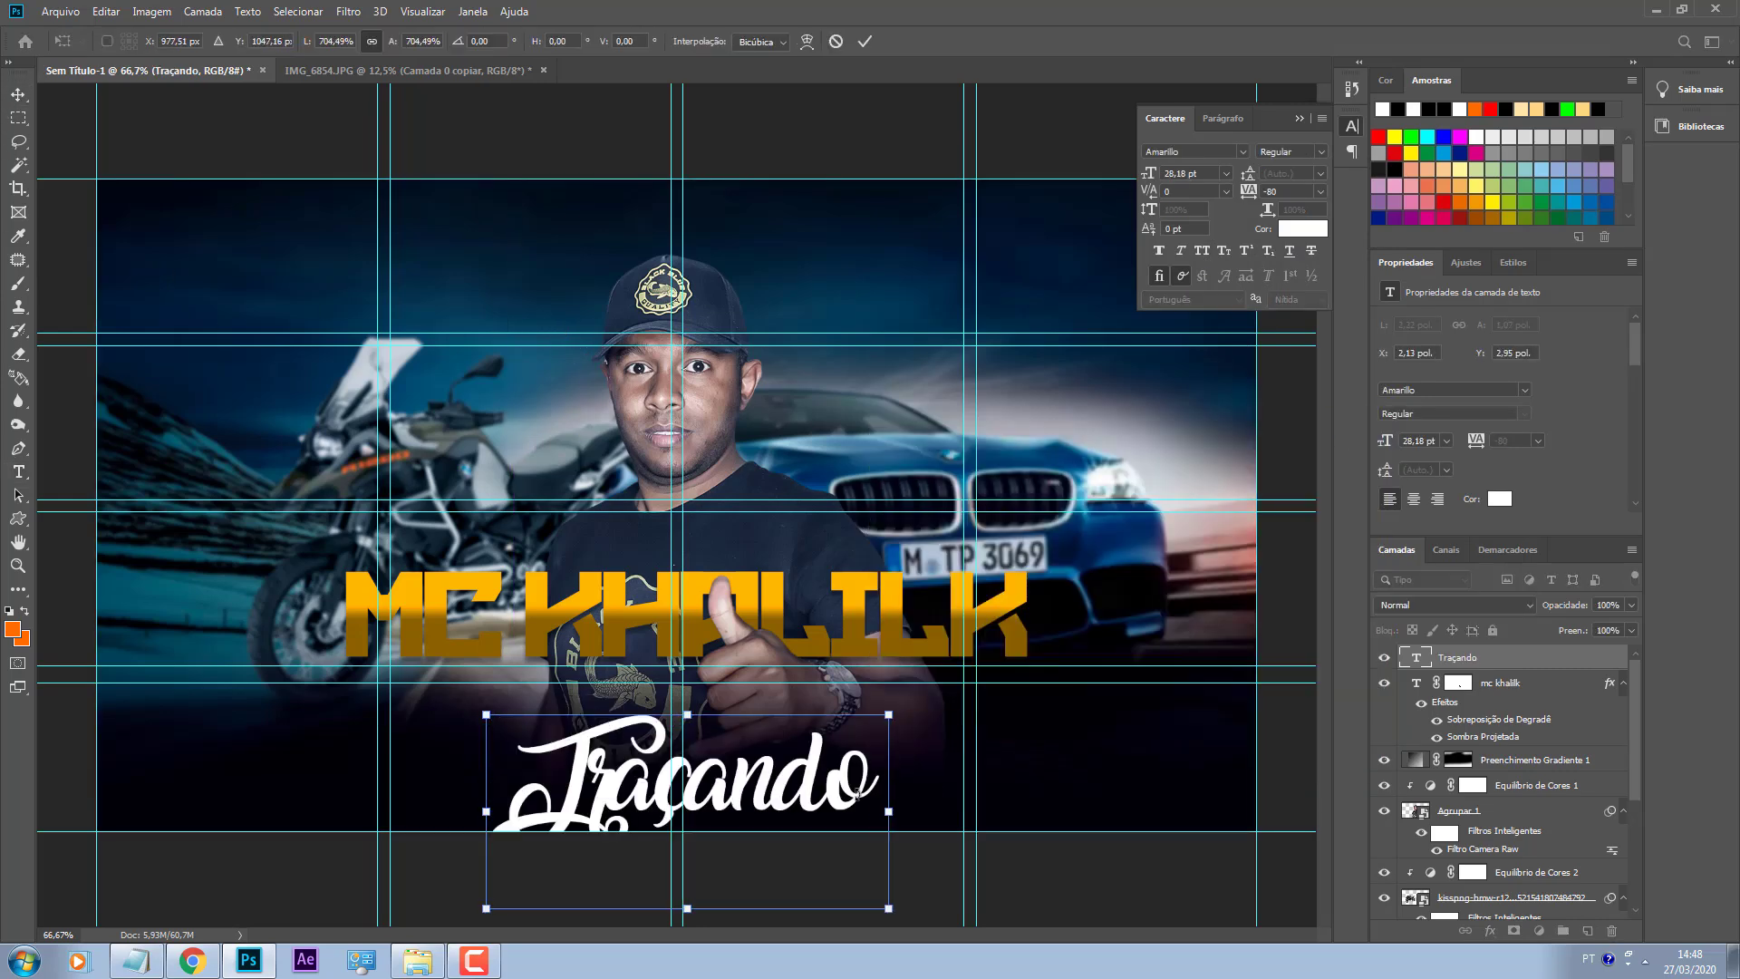
{"action": "left_click_drag", "start_coordinate": [680, 816], "coordinate": [578, 480]}
{"action": "key", "text": "Return"}
Step: Try several typefaces on "Traçando" and set its font to Rage Italic
{"action": "left_click", "coordinate": [1202, 152]}
{"action": "key", "text": "Down"}
{"action": "key", "text": "Down"}
{"action": "key", "text": "Down"}
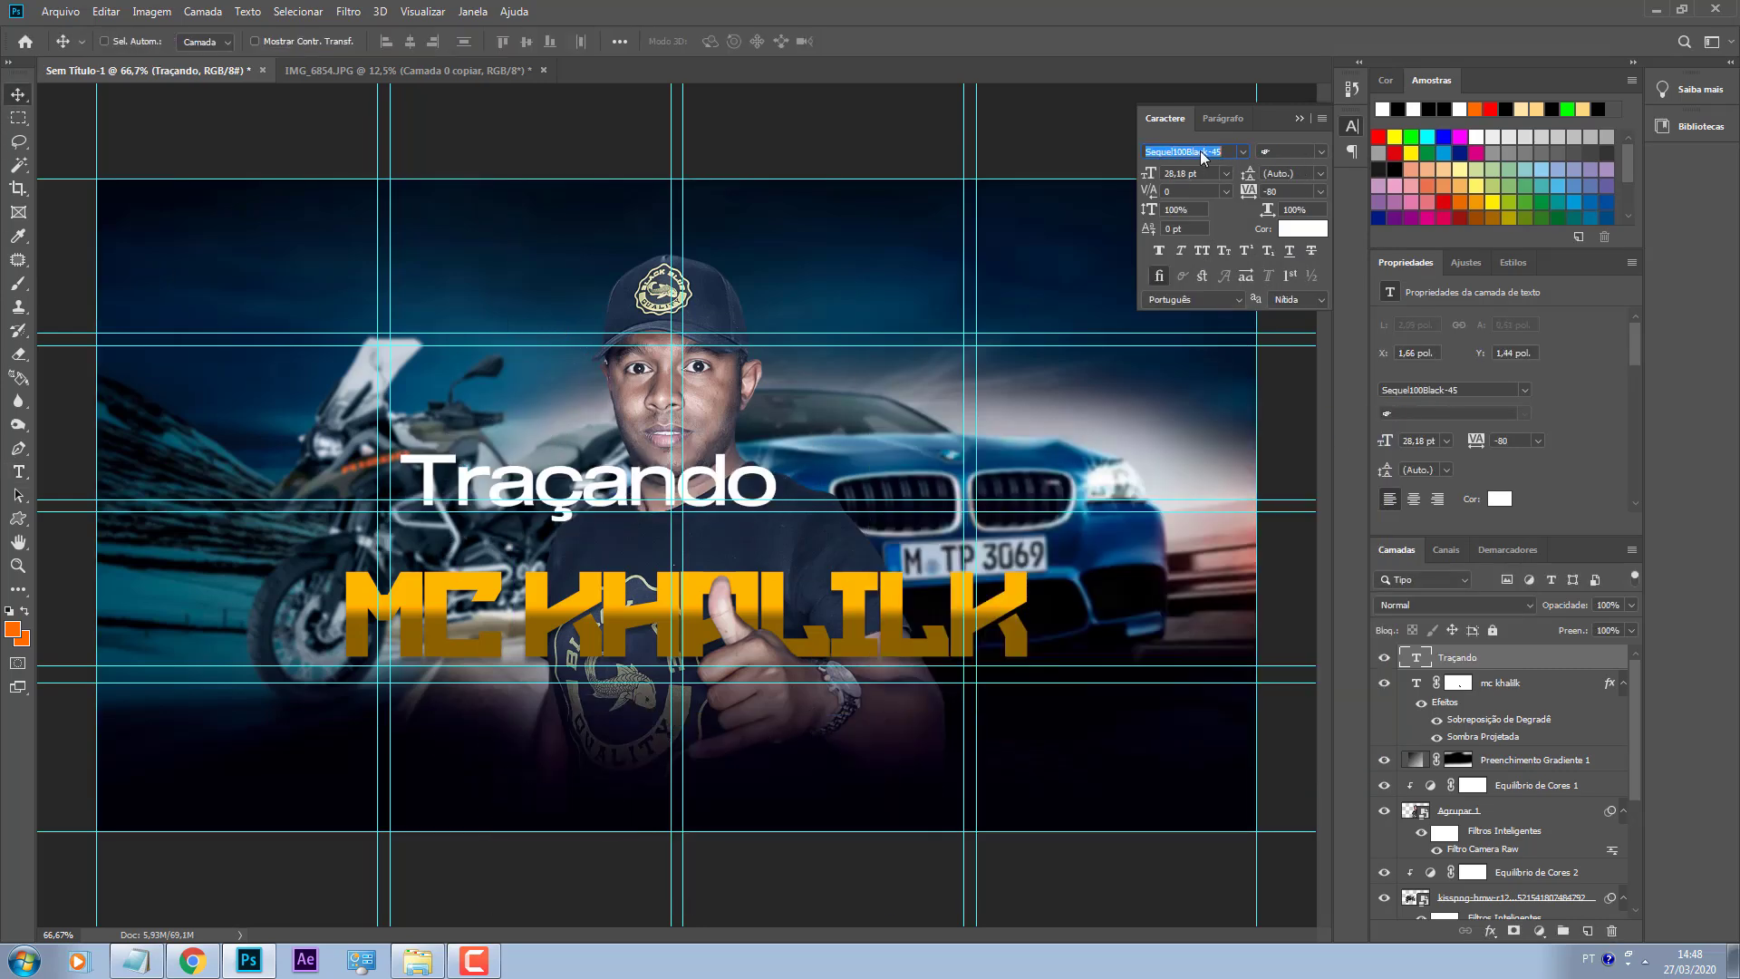
{"action": "left_click", "coordinate": [1244, 153]}
{"action": "left_click_drag", "start_coordinate": [1518, 232], "coordinate": [1526, 567]}
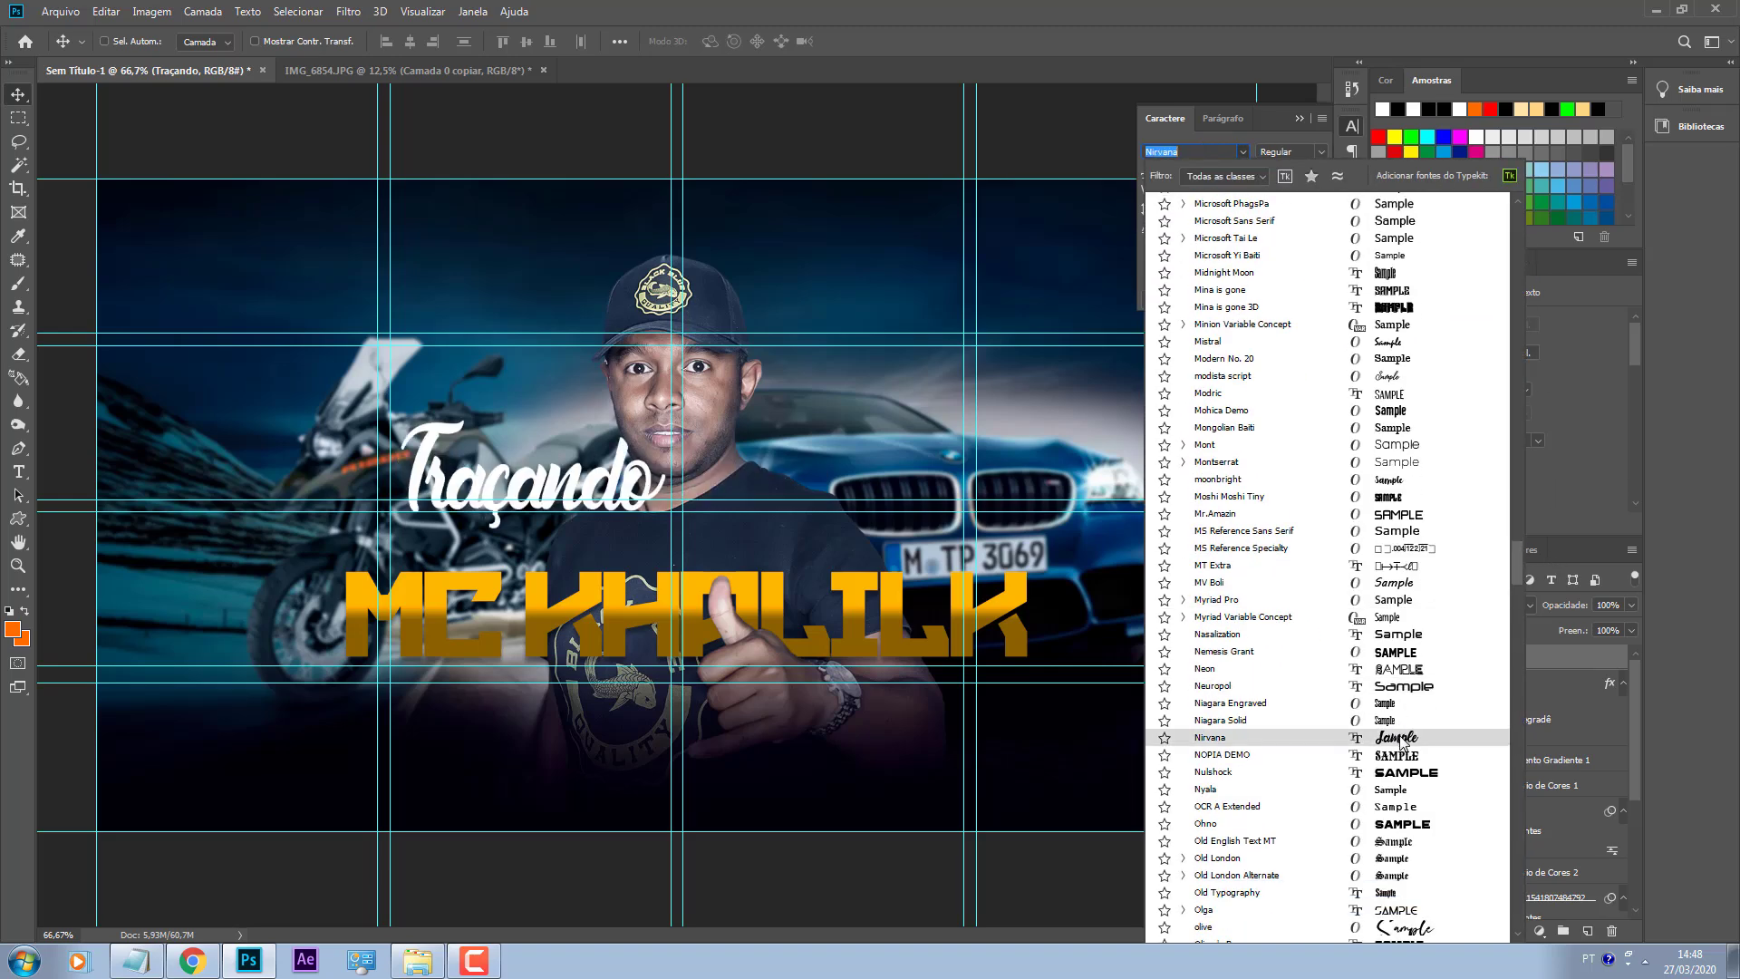
{"action": "scroll", "coordinate": [1404, 743], "scroll_direction": "down", "scroll_amount": 2}
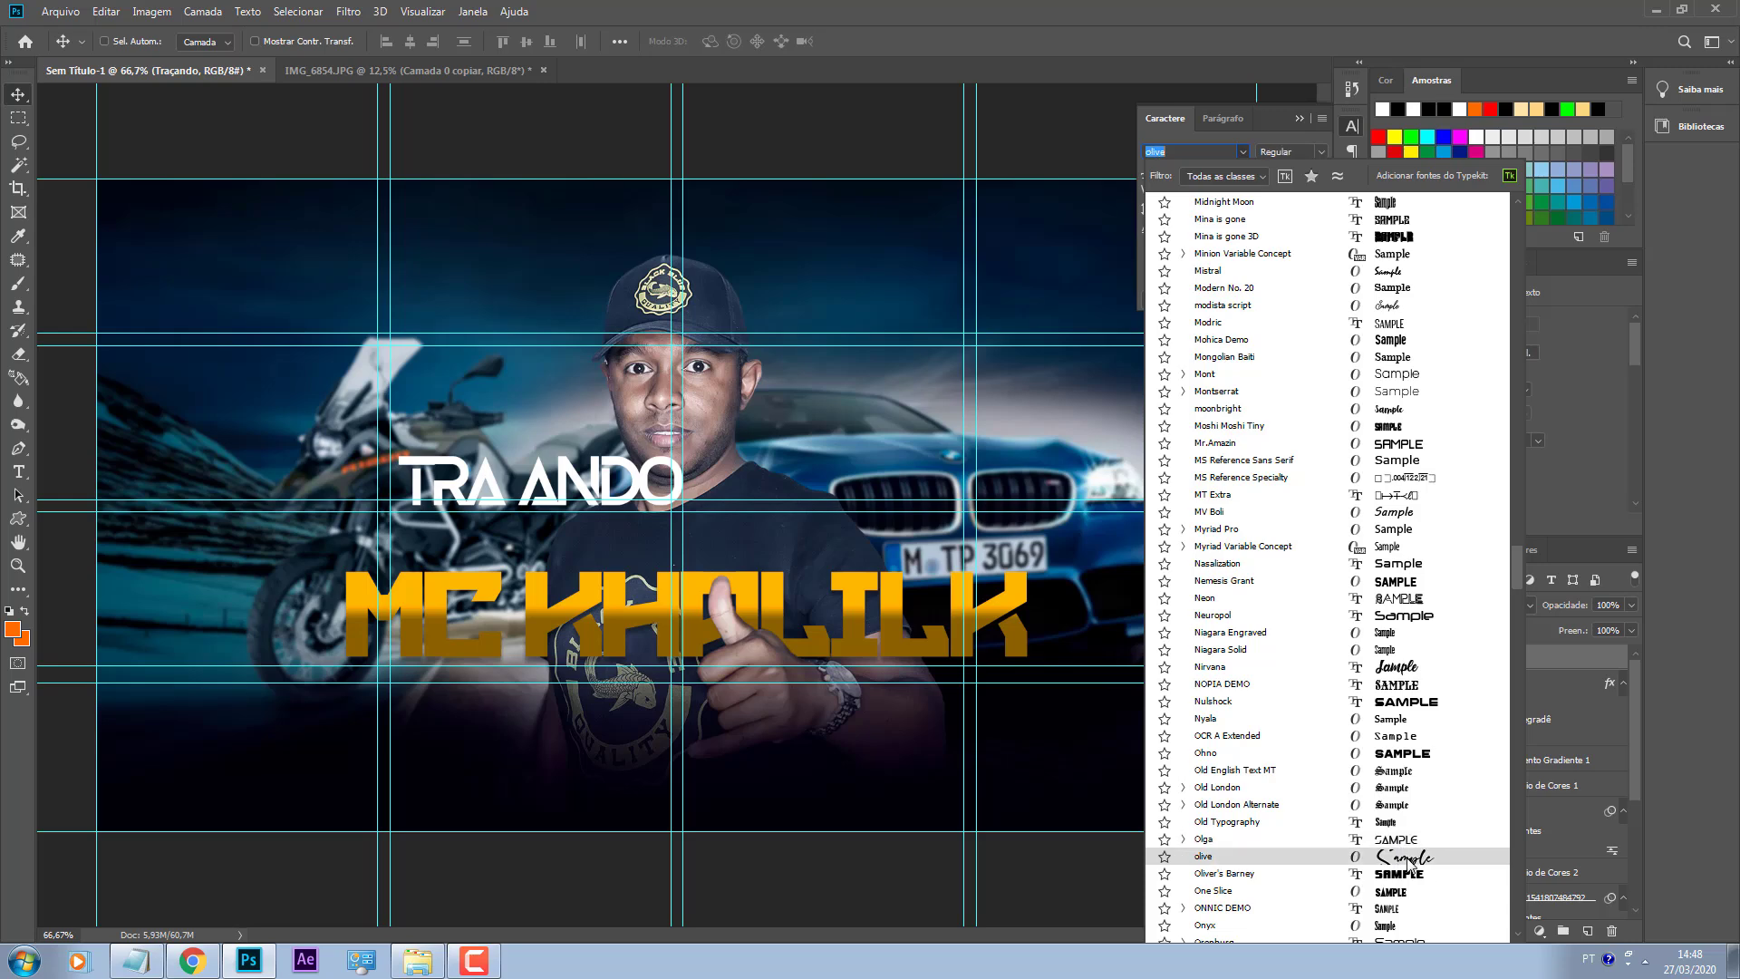
{"action": "scroll", "coordinate": [1409, 866], "scroll_direction": "down", "scroll_amount": 6}
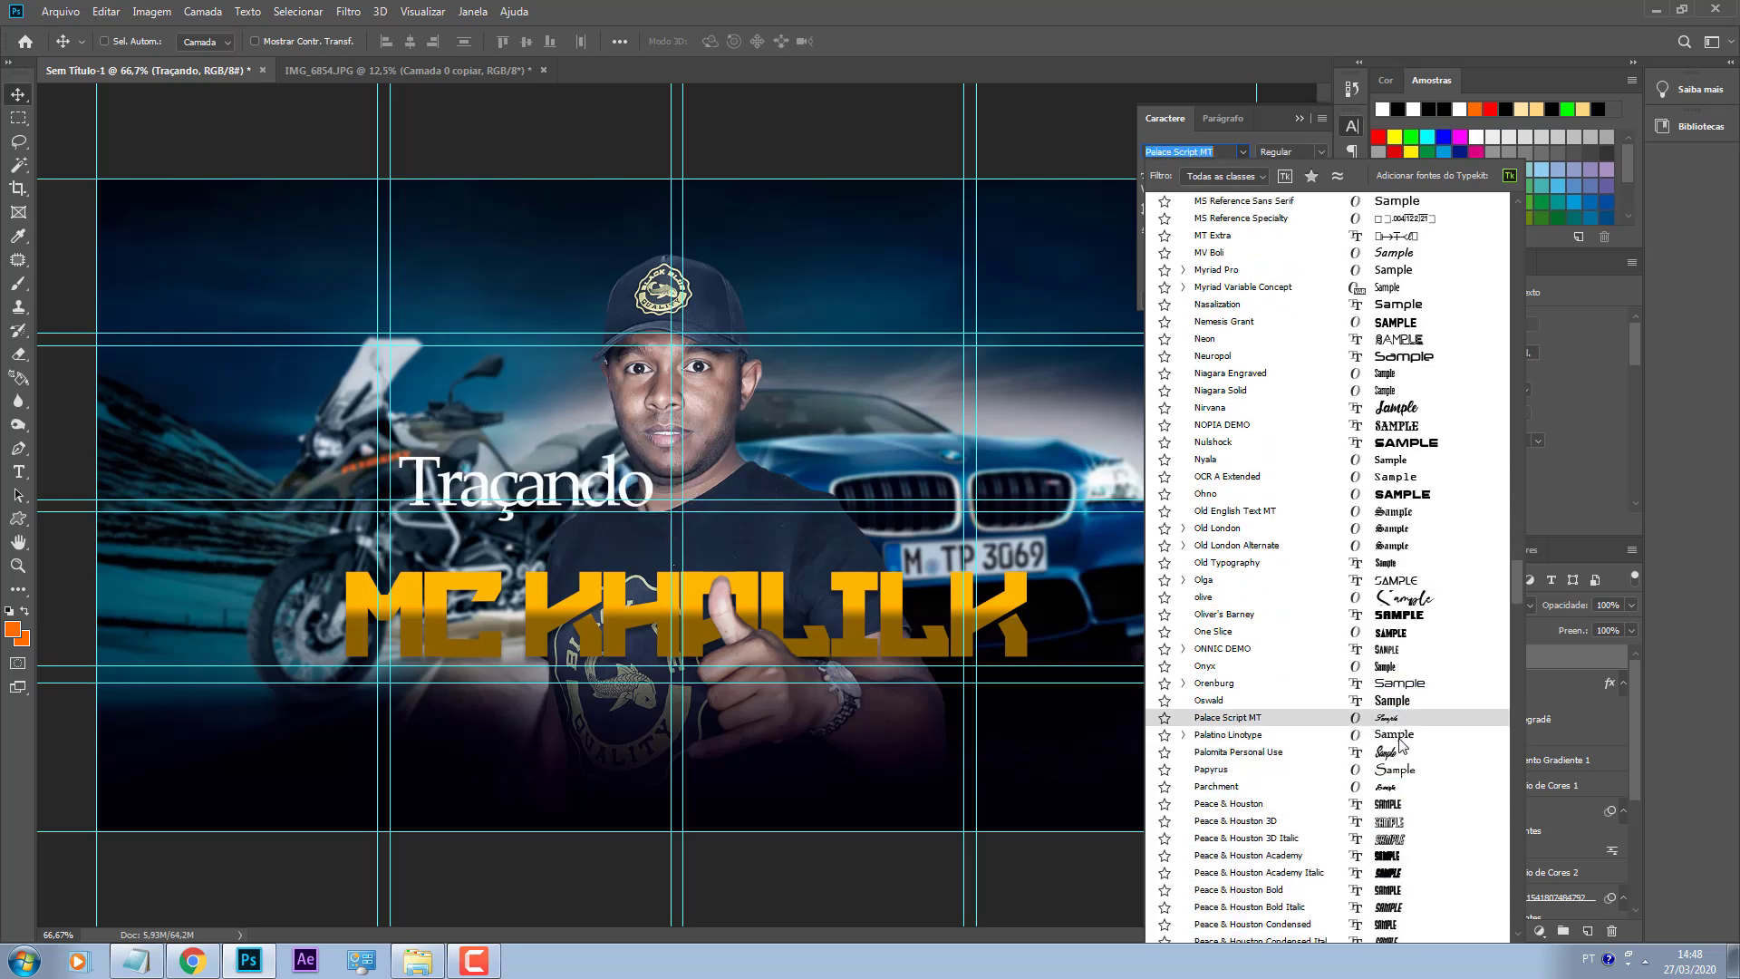
{"action": "scroll", "coordinate": [1414, 797], "scroll_direction": "down", "scroll_amount": 5}
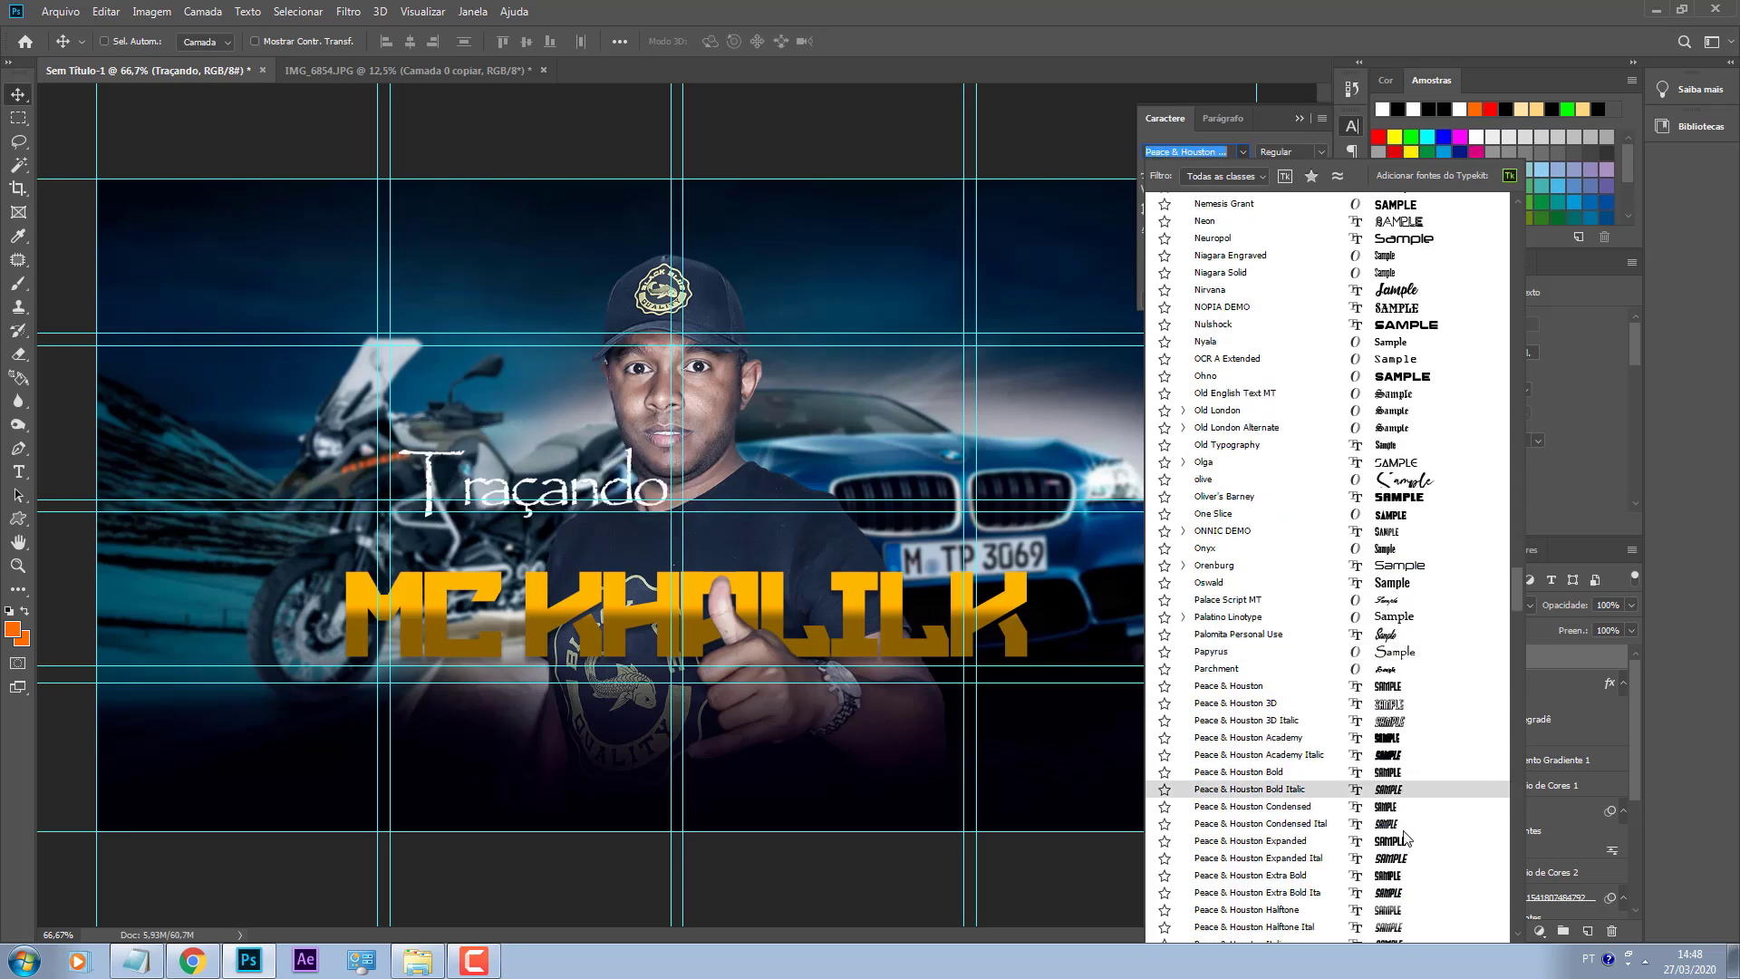
{"action": "scroll", "coordinate": [1420, 830], "scroll_direction": "down", "scroll_amount": 6}
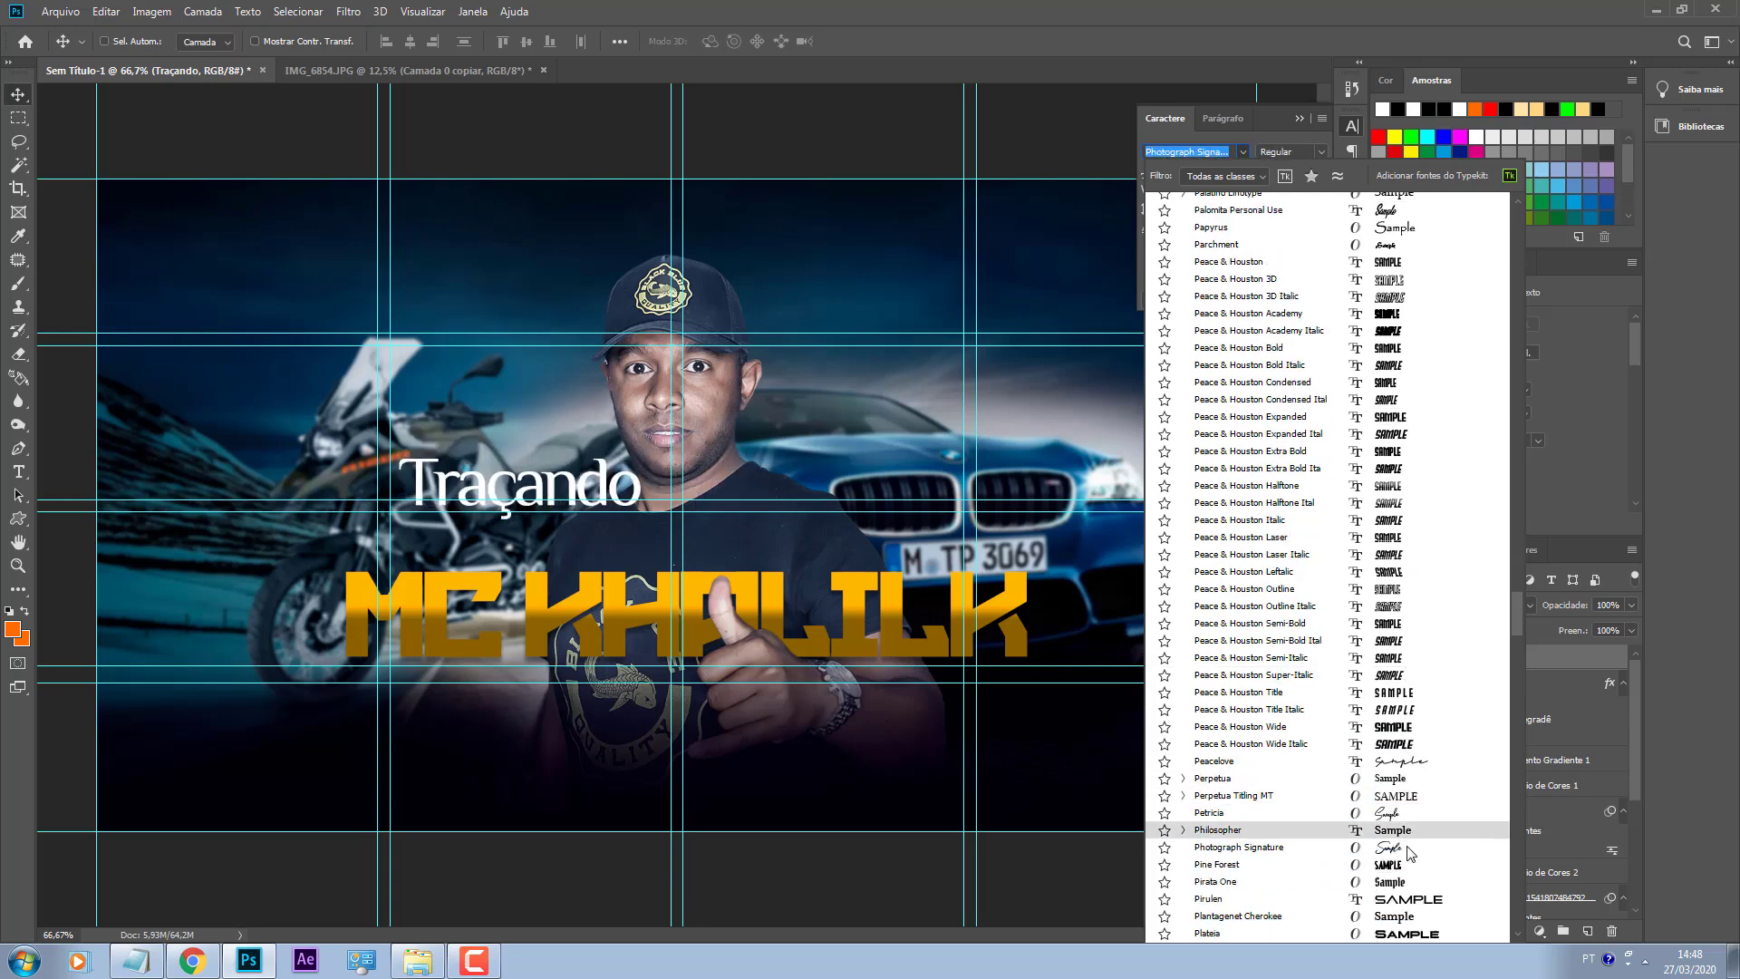
{"action": "scroll", "coordinate": [1410, 852], "scroll_direction": "down", "scroll_amount": 4}
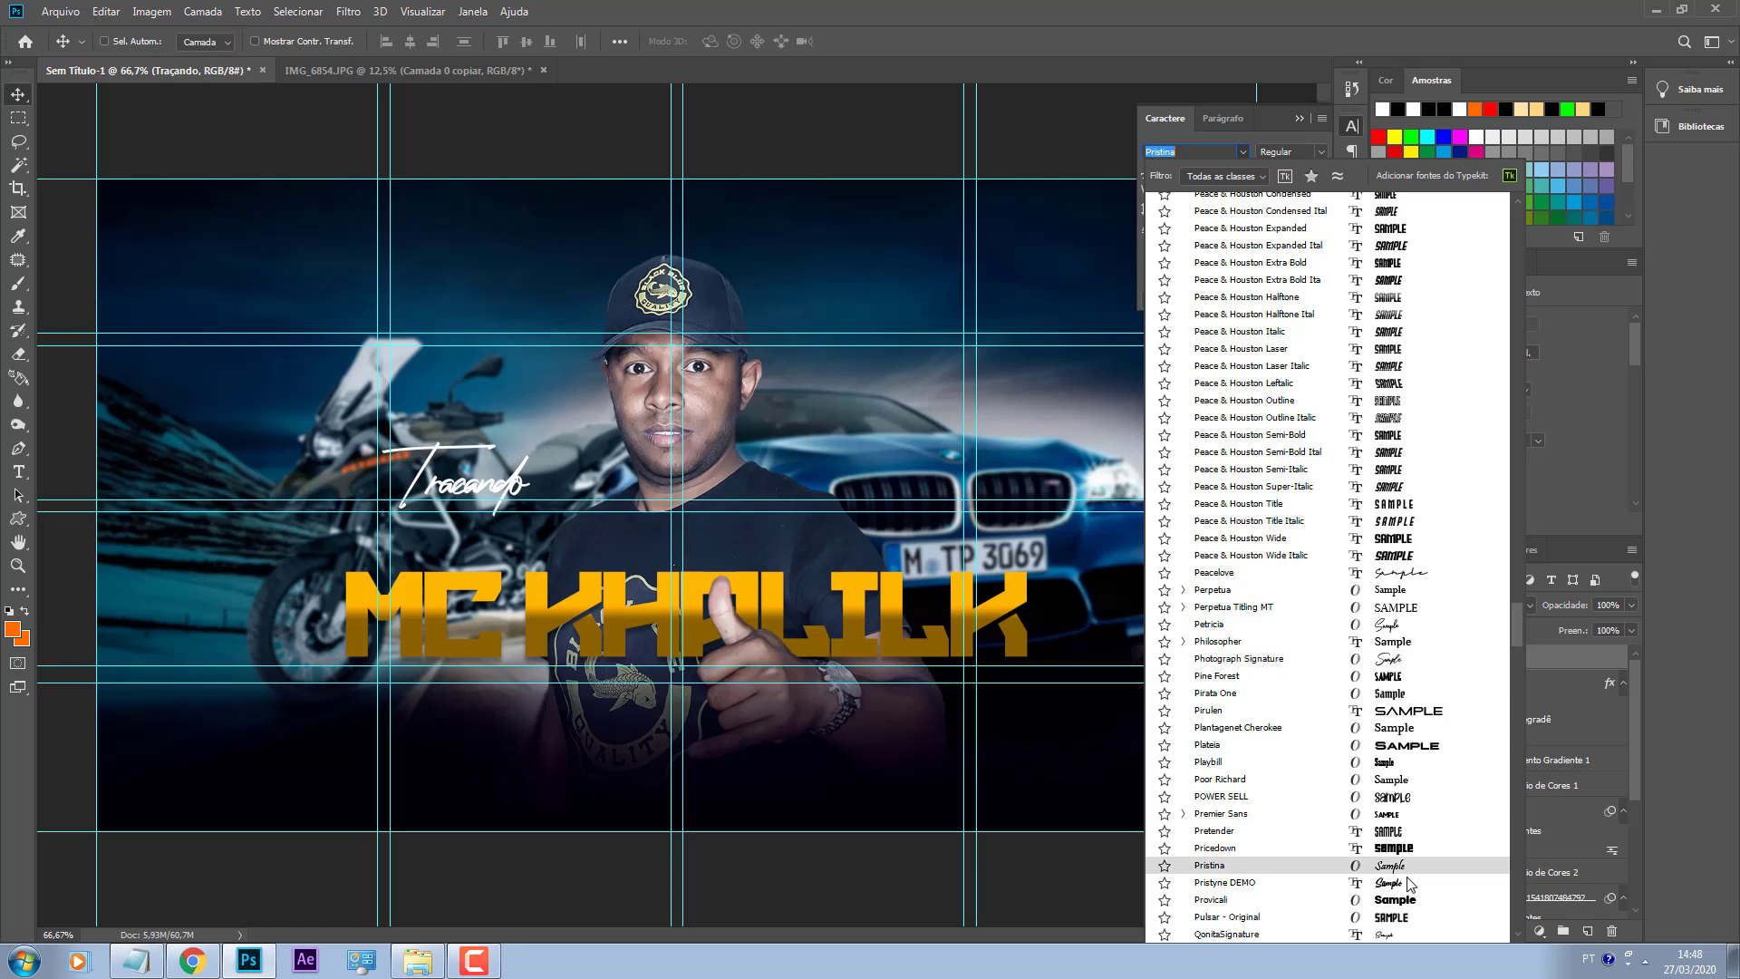
{"action": "scroll", "coordinate": [1410, 884], "scroll_direction": "down", "scroll_amount": 2}
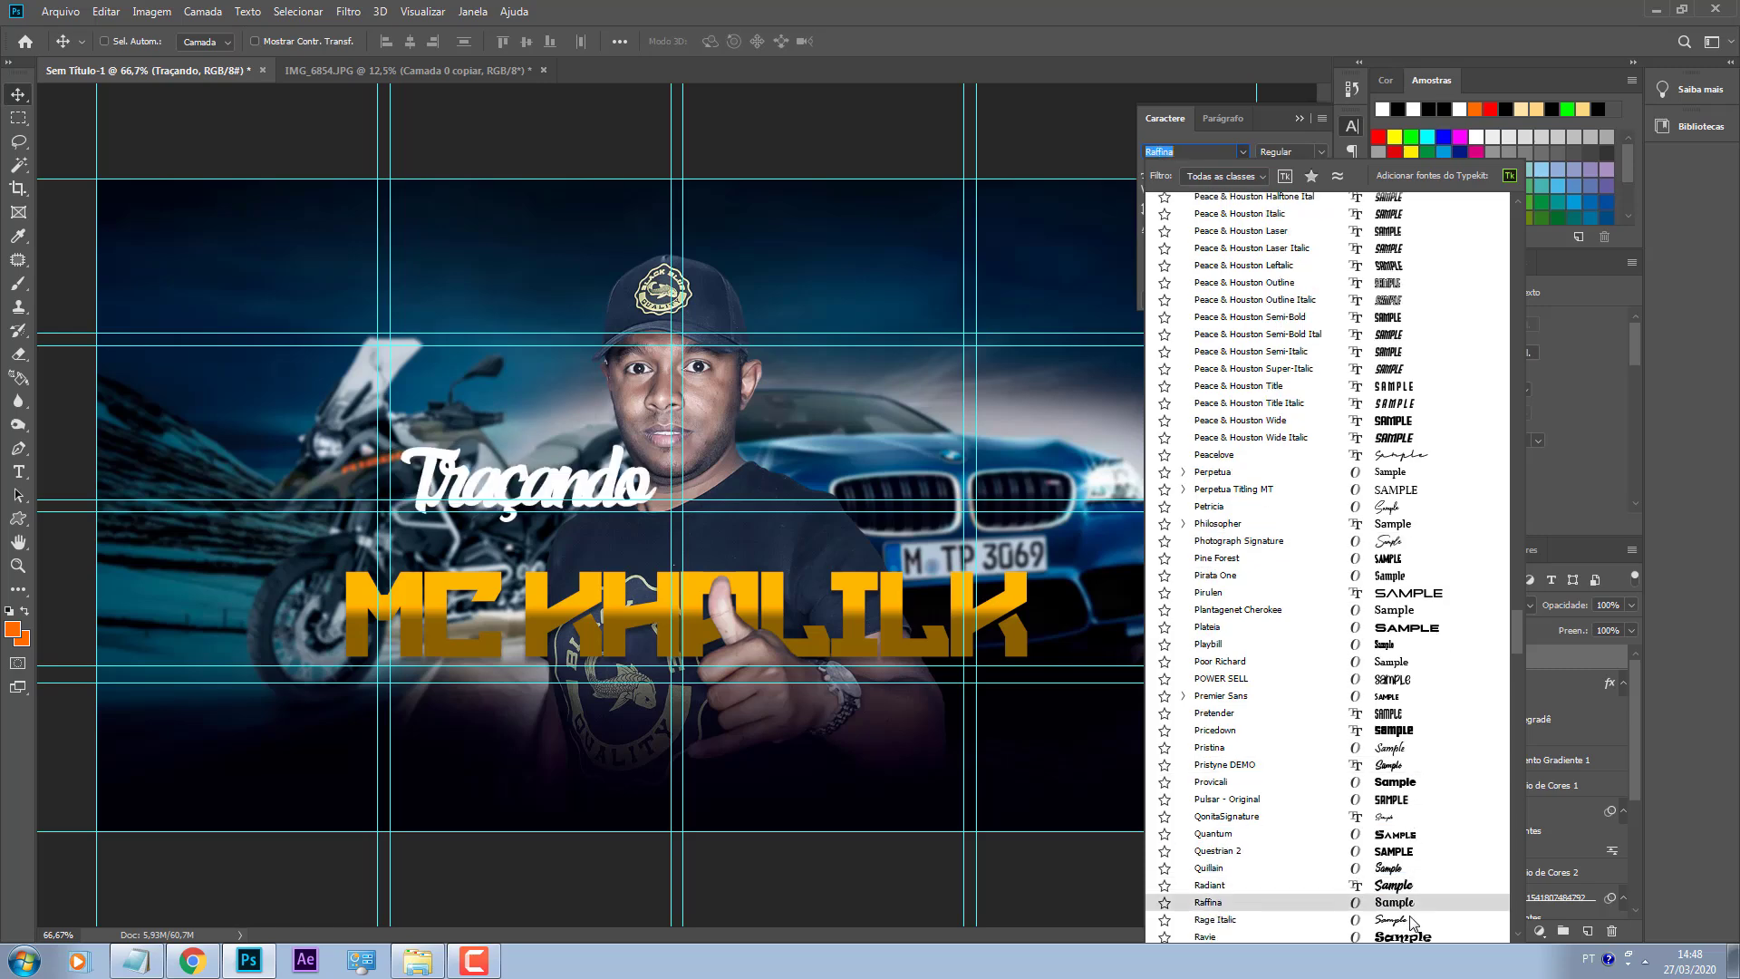
{"action": "left_click", "coordinate": [1410, 919]}
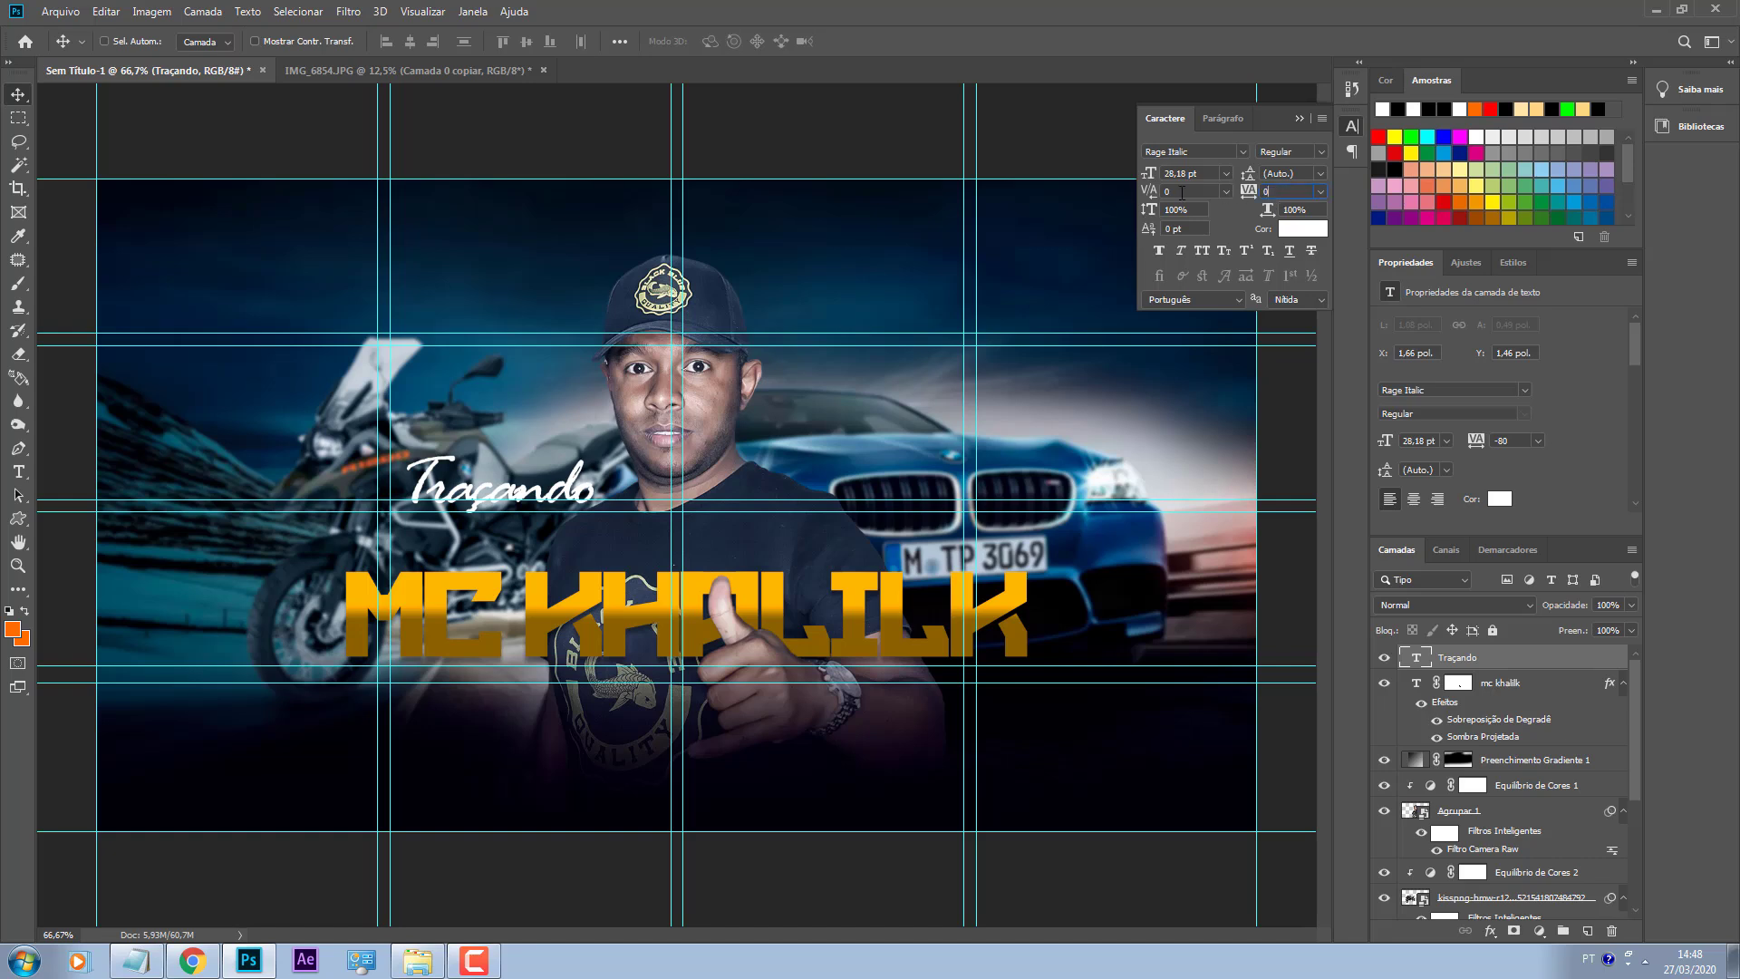
Step: Set the tracking of the "Traçando" text to 0
{"action": "left_click", "coordinate": [549, 537]}
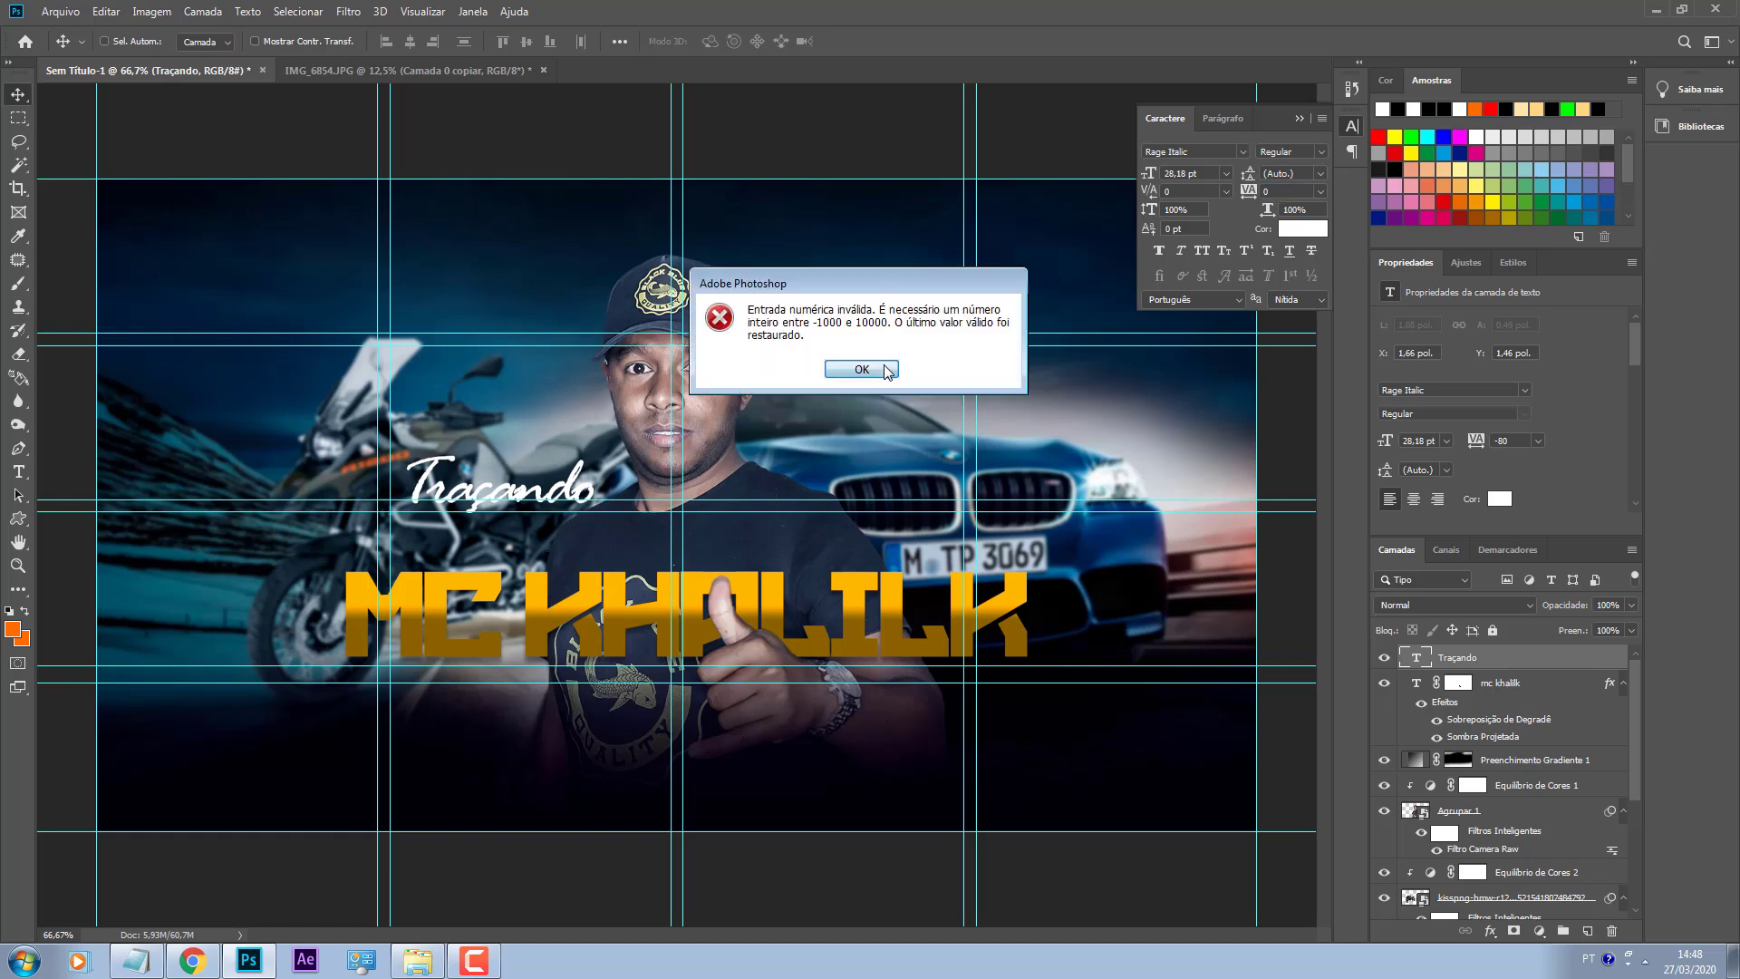
{"action": "left_click", "coordinate": [888, 372]}
{"action": "left_click", "coordinate": [864, 416]}
{"action": "left_click", "coordinate": [820, 375]}
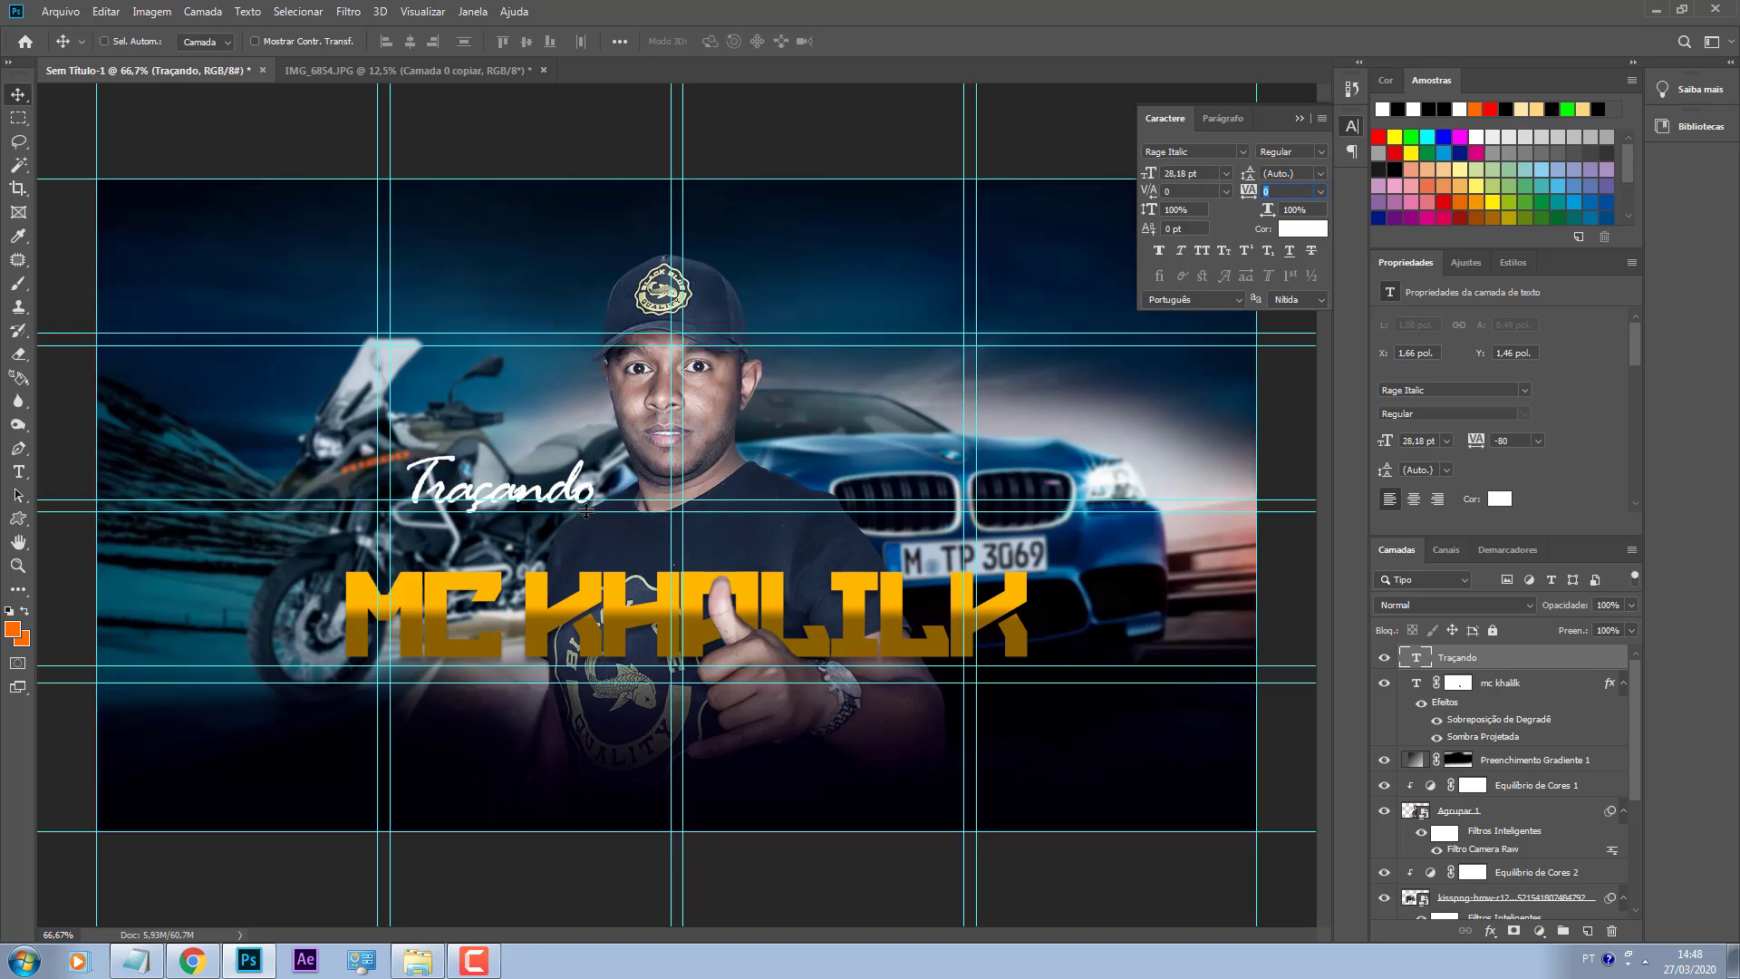
Step: Enlarge "Traçando" to about 52.78 pt and position it across the lower part of the title
{"action": "left_click_drag", "start_coordinate": [582, 471], "coordinate": [625, 455]}
{"action": "key", "text": "ctrl+t"}
{"action": "left_click_drag", "start_coordinate": [689, 514], "coordinate": [814, 715]}
{"action": "key", "text": "Return"}
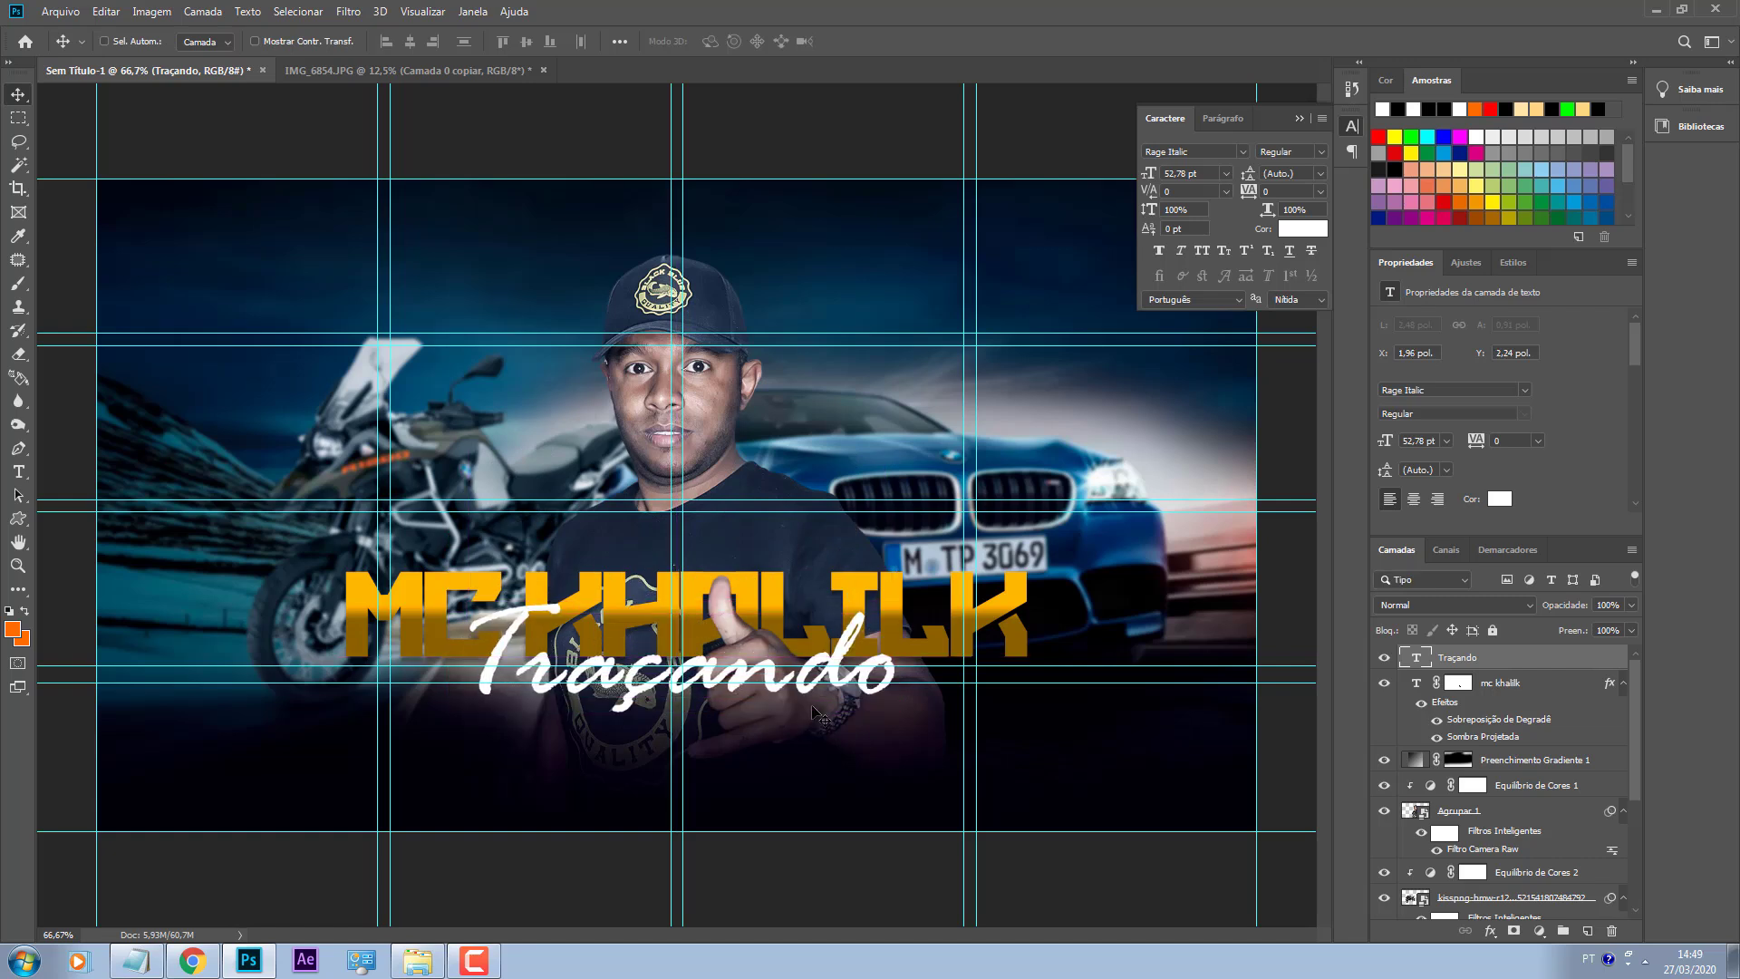
{"action": "key", "text": "Left"}
{"action": "key", "text": "Left"}
{"action": "key", "text": "Left"}
{"action": "key", "text": "Left"}
{"action": "key", "text": "Up"}
{"action": "key", "text": "Up"}
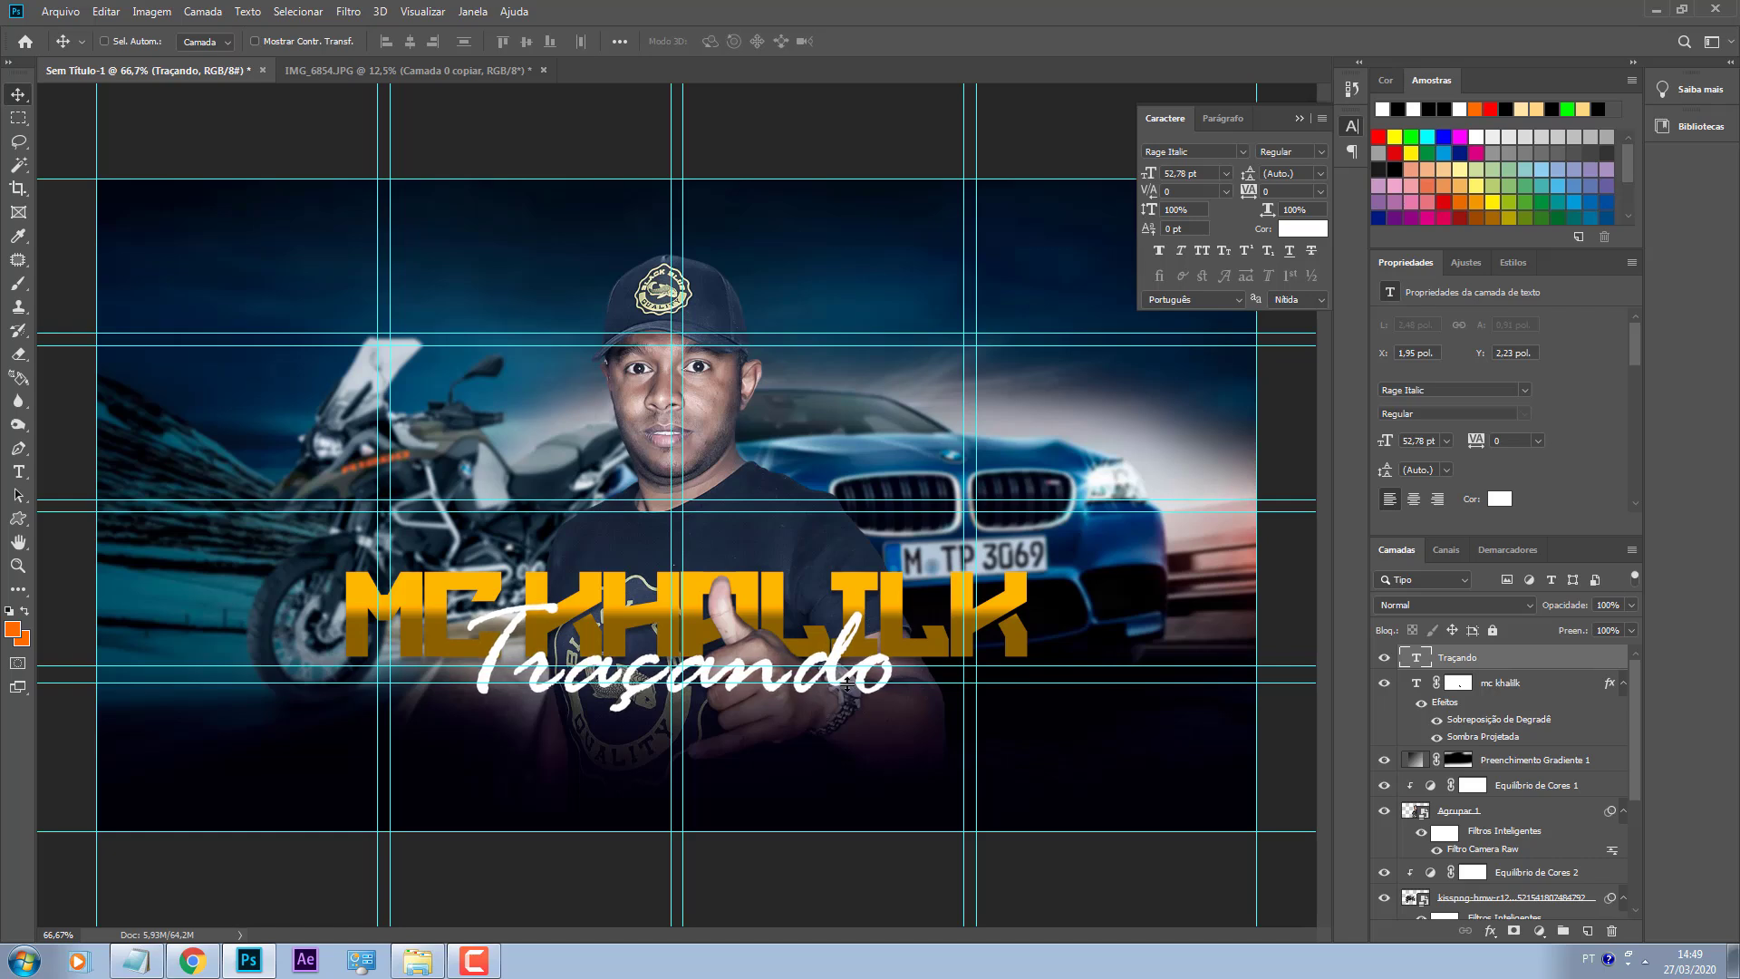
Step: Duplicate the "Traçando" text below itself and change the copy's wording to "MEU DESTINO"
{"action": "left_click_drag", "start_coordinate": [768, 703], "coordinate": [771, 777], "text": "alt"}
{"action": "key", "text": "t"}
{"action": "double_click", "coordinate": [778, 732]}
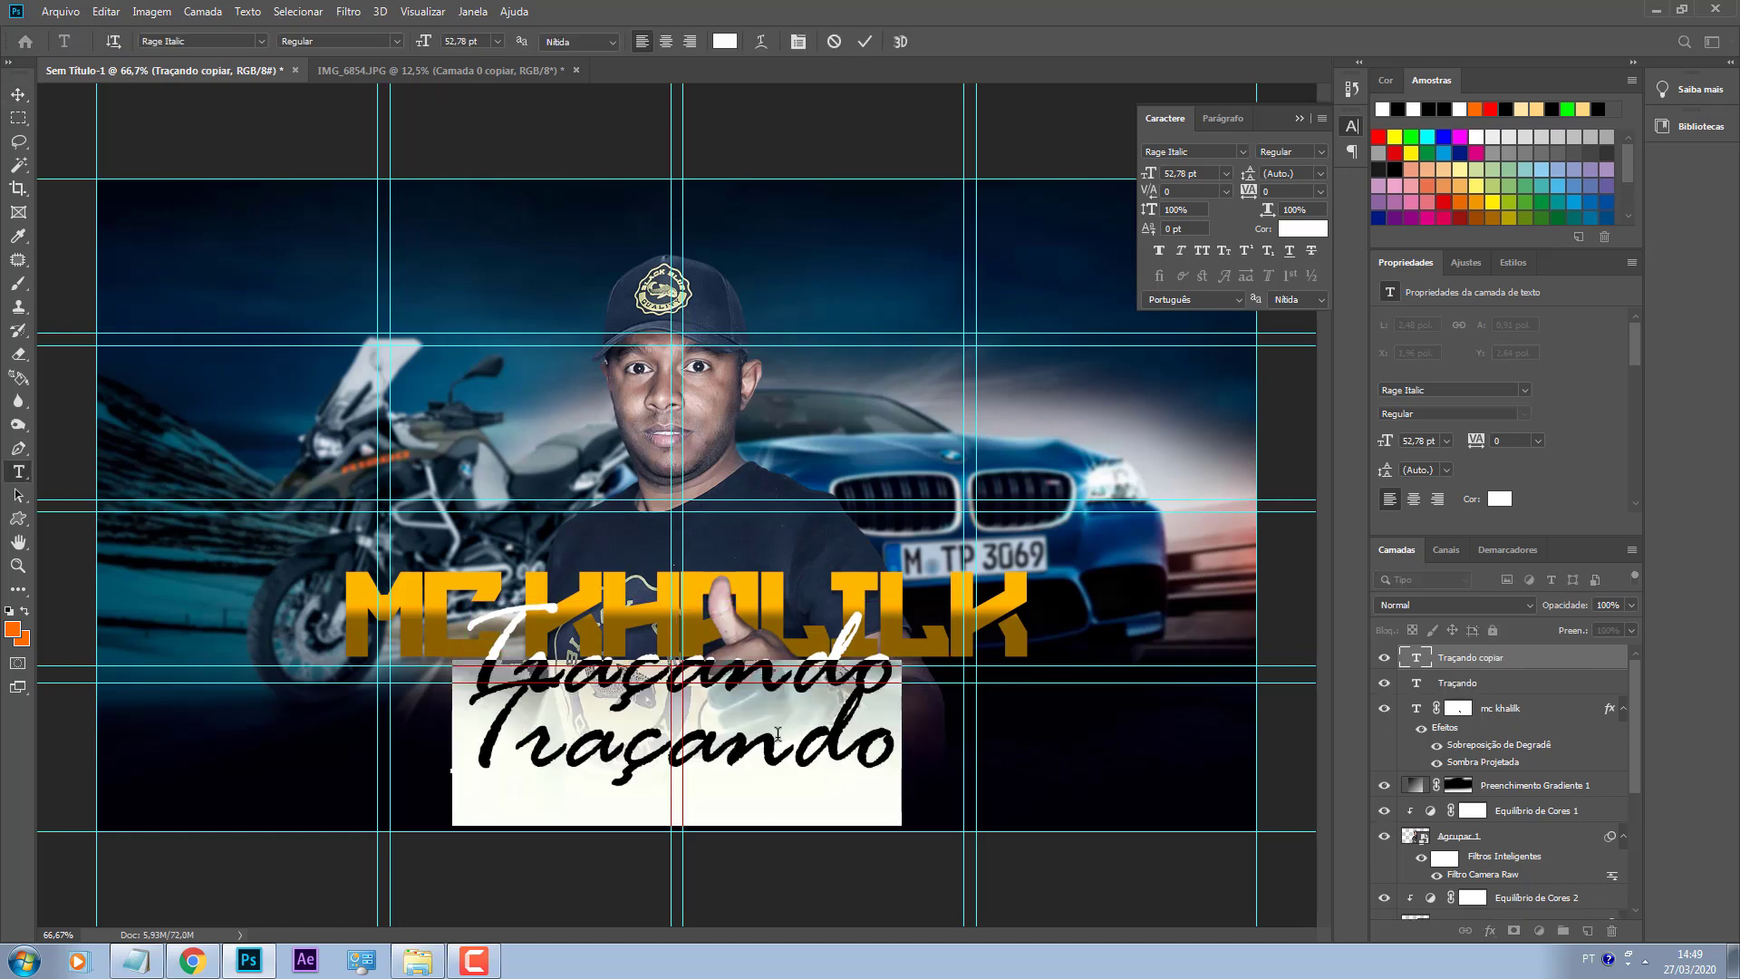
{"action": "type", "text": "MEU DESTINO"}
Step: Set "MEU DESTINO" in Alvand Bold Aged and scale it down to about 35.36 pt
{"action": "key", "text": "ctrl+a"}
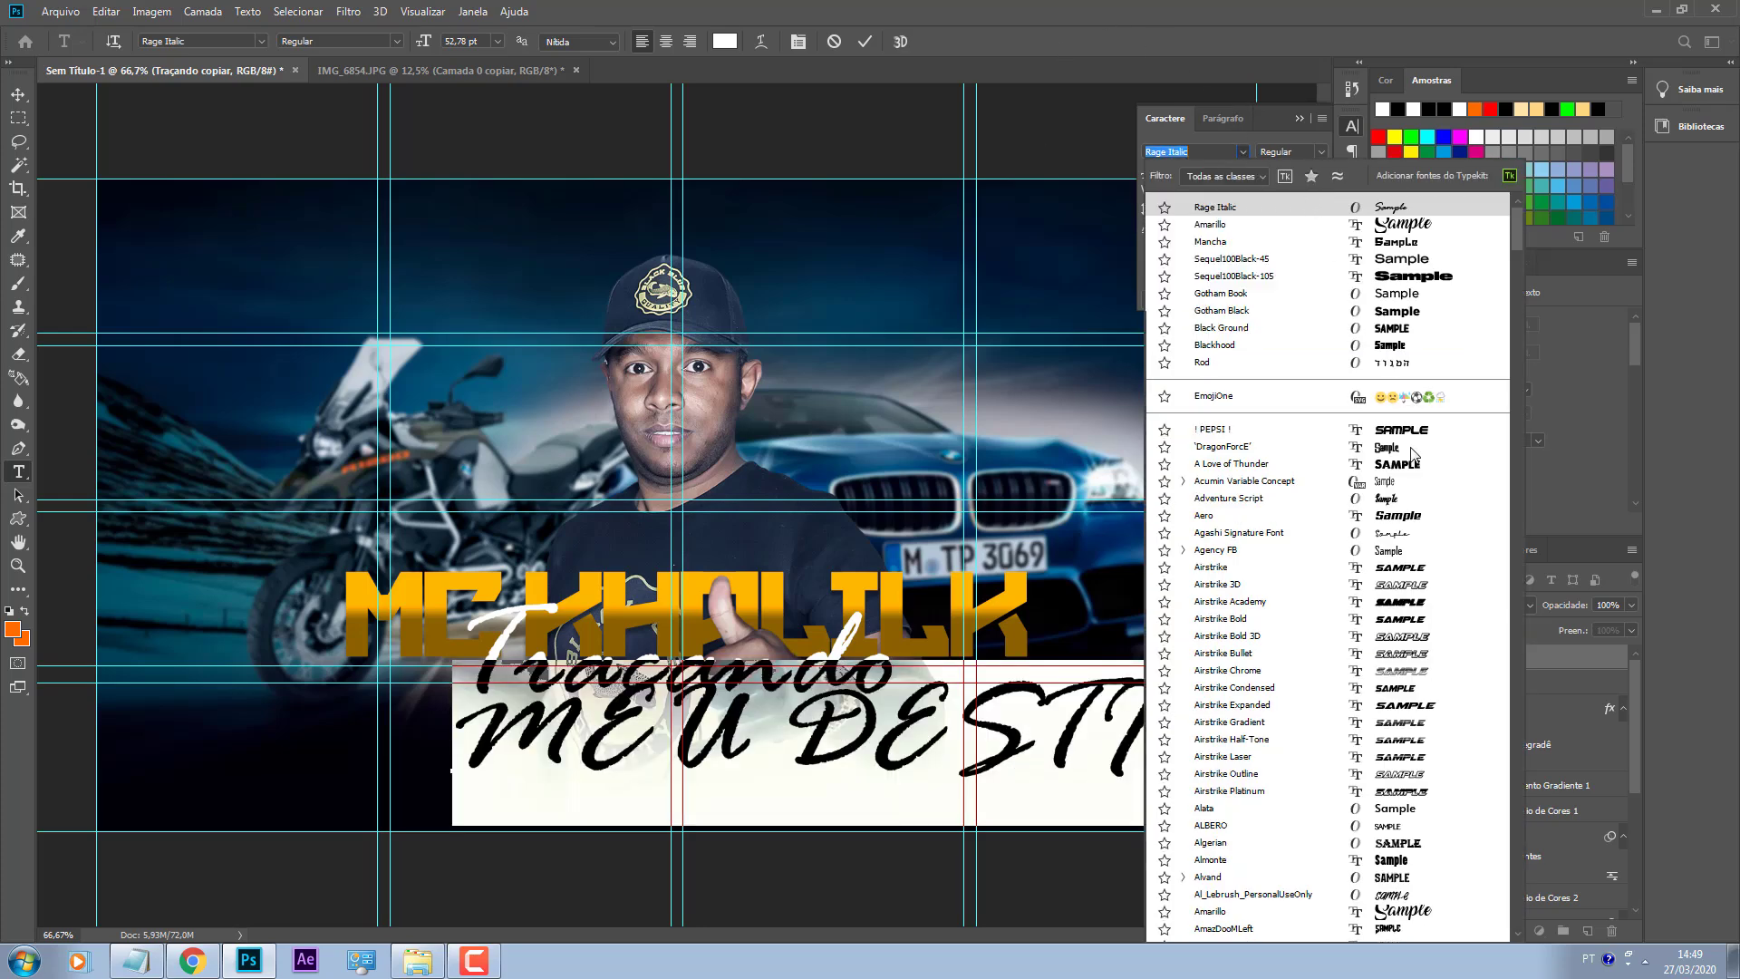
{"action": "scroll", "coordinate": [1421, 473], "scroll_direction": "down", "scroll_amount": 2}
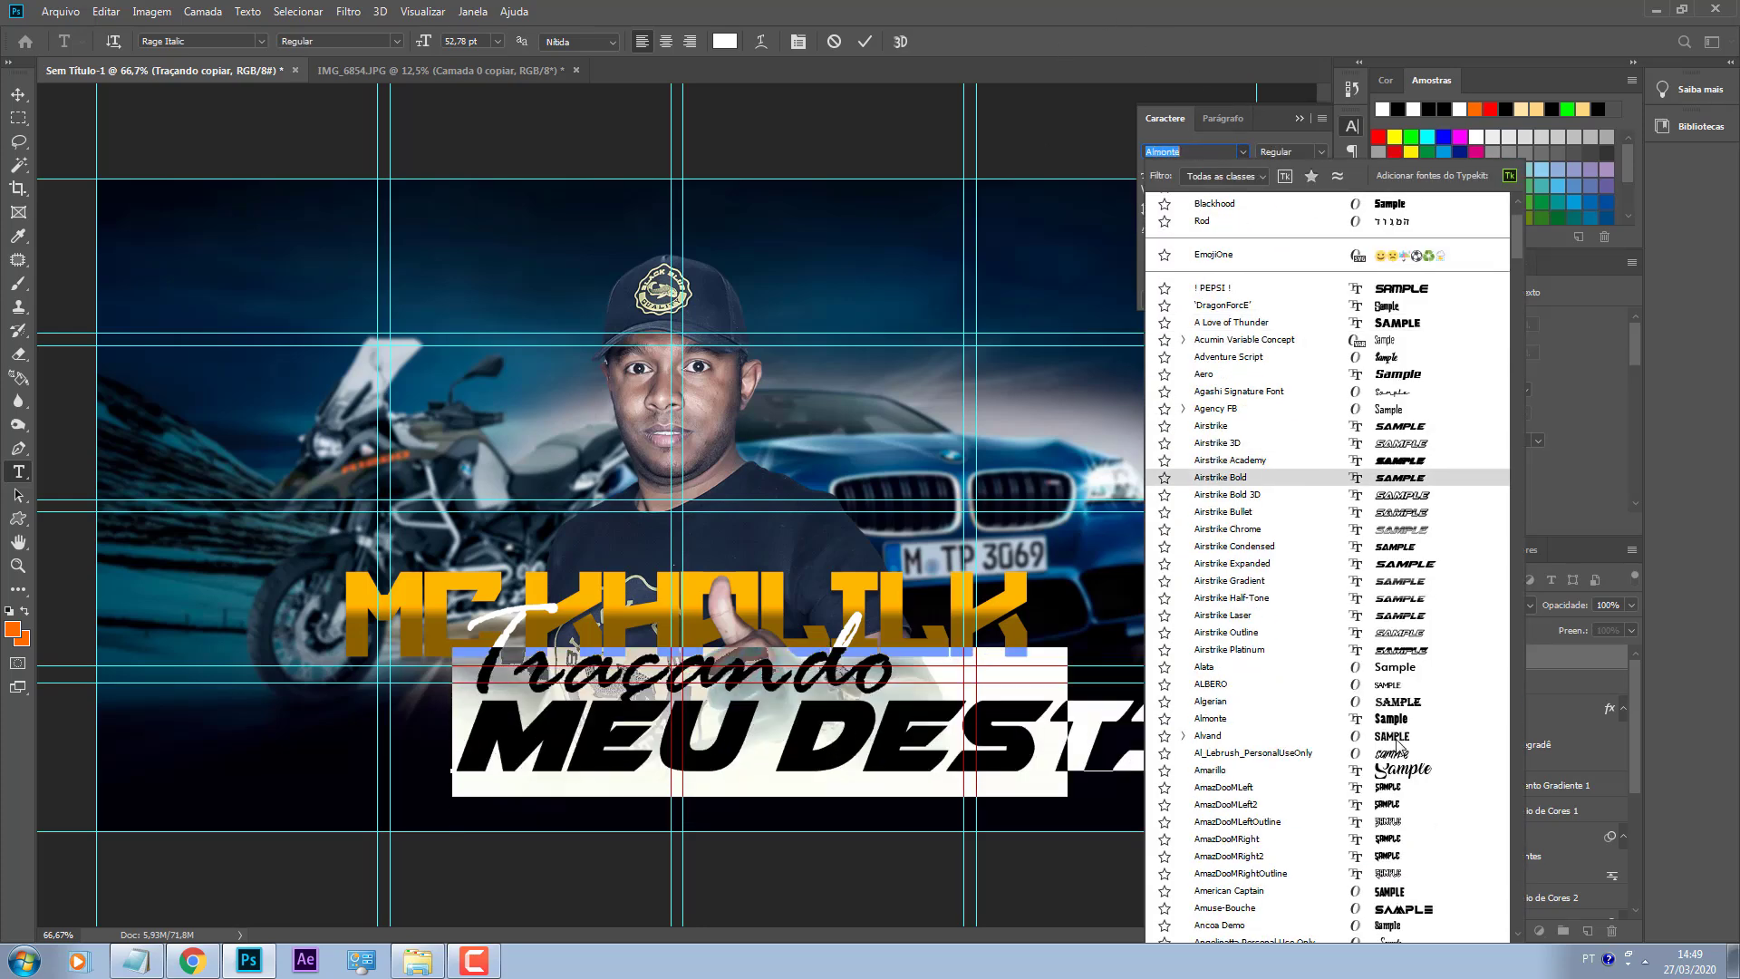
{"action": "left_click", "coordinate": [1404, 736]}
{"action": "key", "text": "ctrl+t"}
{"action": "left_click_drag", "start_coordinate": [1092, 794], "coordinate": [881, 748]}
{"action": "key", "text": "Return"}
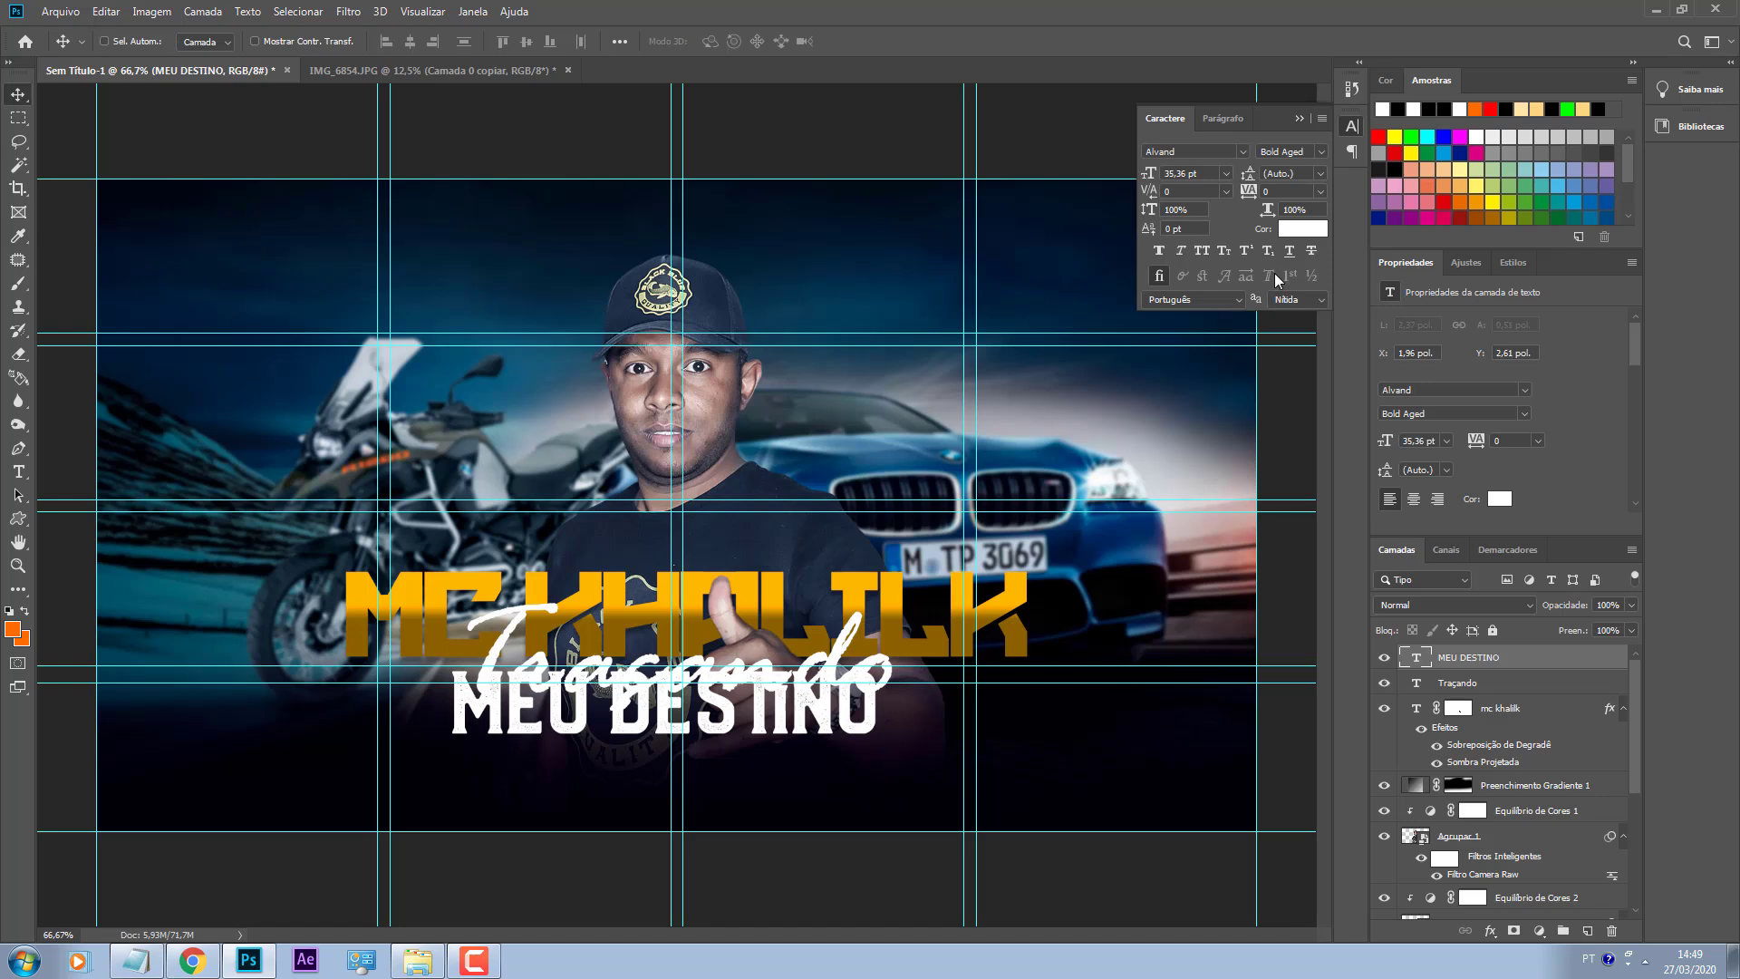
Step: Colour "MEU DESTINO" bright green and centre it beneath "Traçando"
{"action": "left_click", "coordinate": [1292, 229]}
{"action": "left_click", "coordinate": [485, 578]}
{"action": "left_click_drag", "start_coordinate": [1135, 648], "coordinate": [1134, 600]}
{"action": "key", "text": "Return"}
{"action": "key", "text": "v"}
{"action": "left_click_drag", "start_coordinate": [834, 716], "coordinate": [857, 723]}
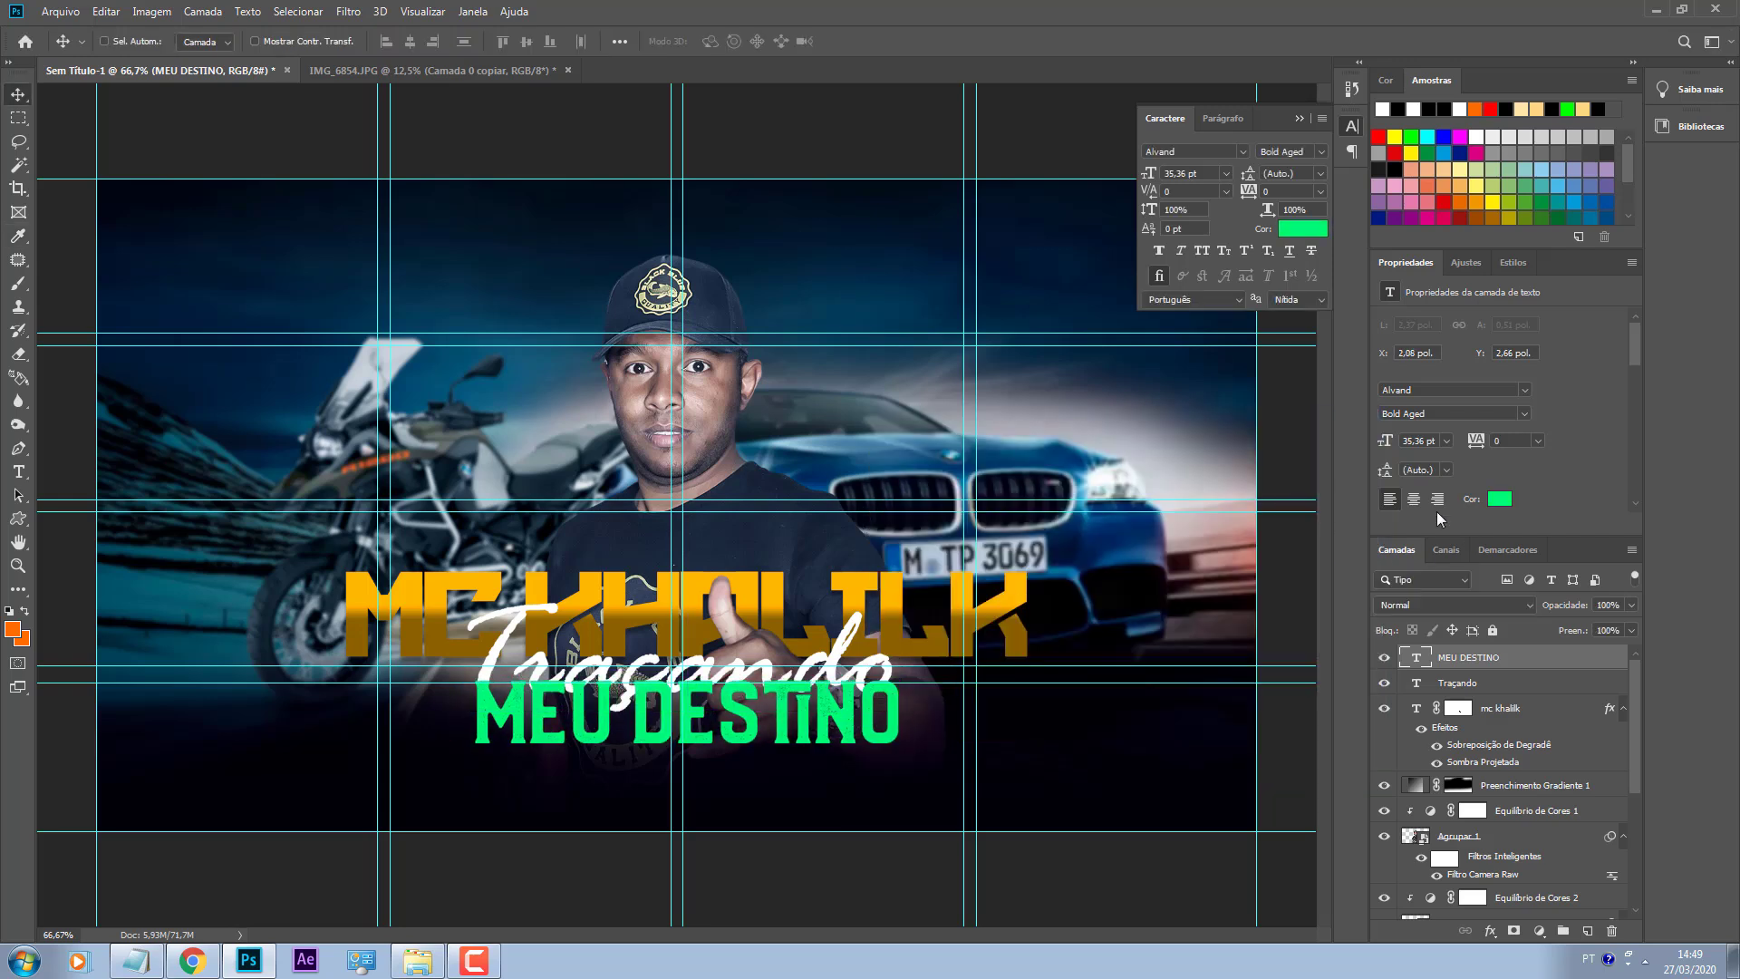
Step: Shift the "MEU DESTINO" text colour to a turquoise green, about #16faa7
{"action": "left_click", "coordinate": [1302, 228]}
{"action": "left_click_drag", "start_coordinate": [1143, 623], "coordinate": [1136, 601]}
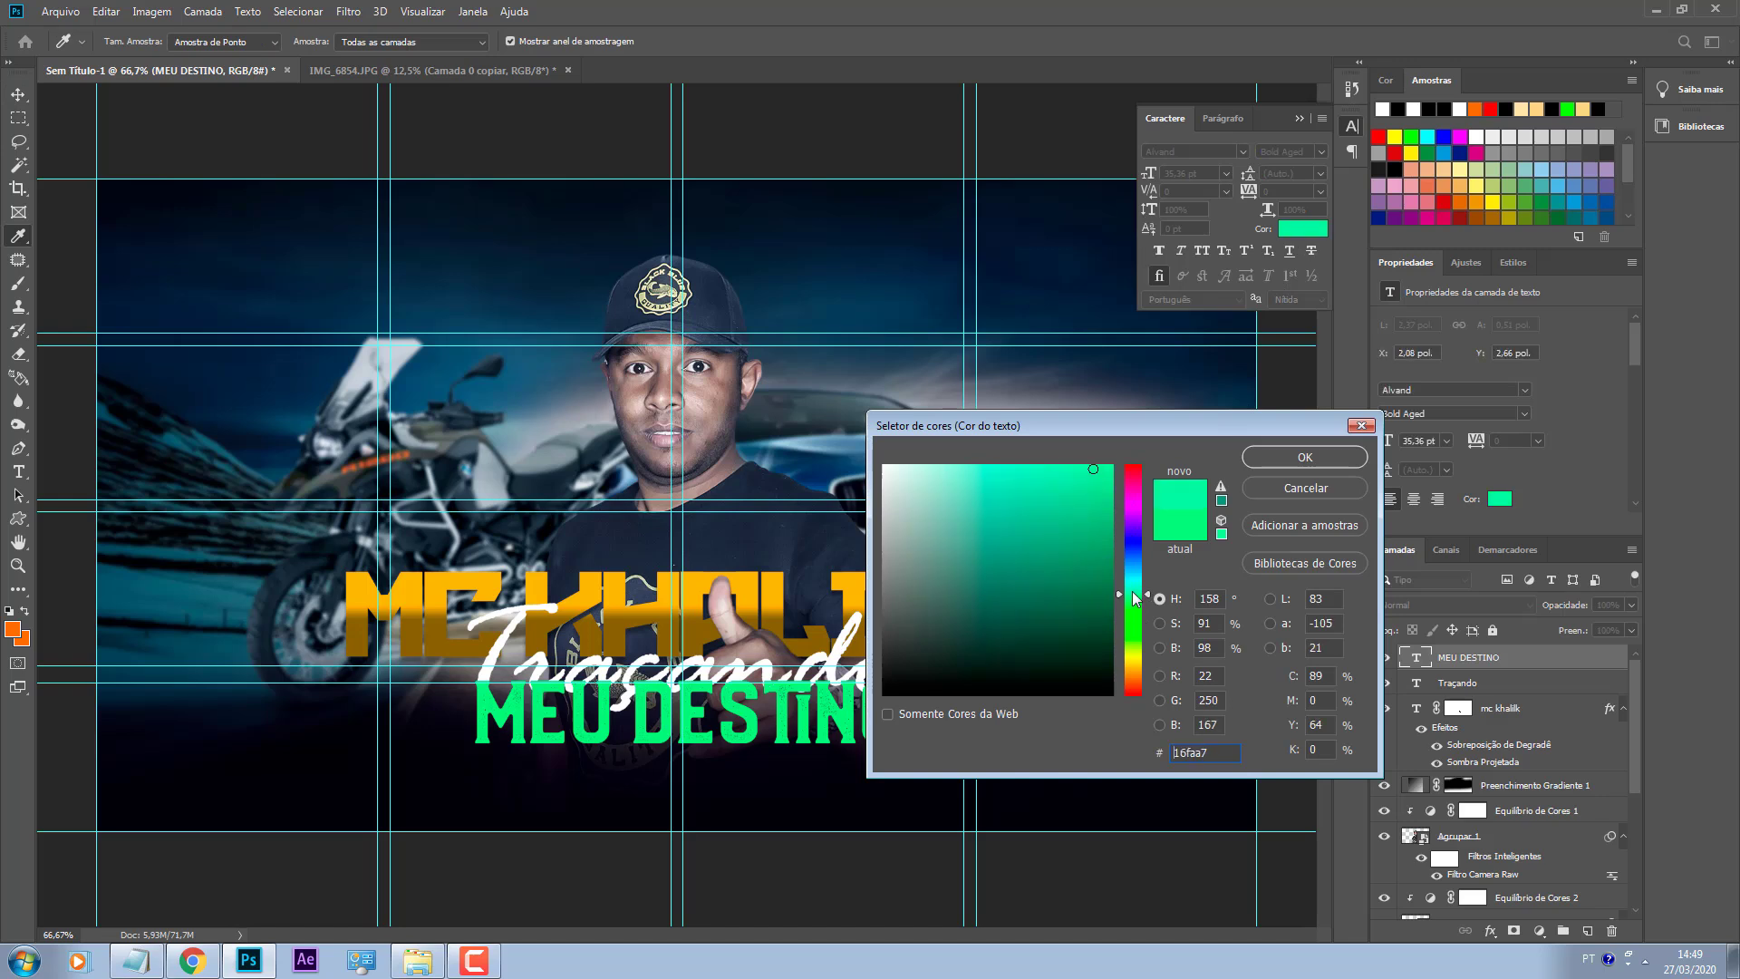
{"action": "key", "text": "Return"}
Step: Move the "MEU DESTINO" layer beneath the "Traçando" layer and hide the guides
{"action": "left_click_drag", "start_coordinate": [1429, 686], "coordinate": [1432, 651]}
{"action": "left_click_drag", "start_coordinate": [821, 741], "coordinate": [820, 744]}
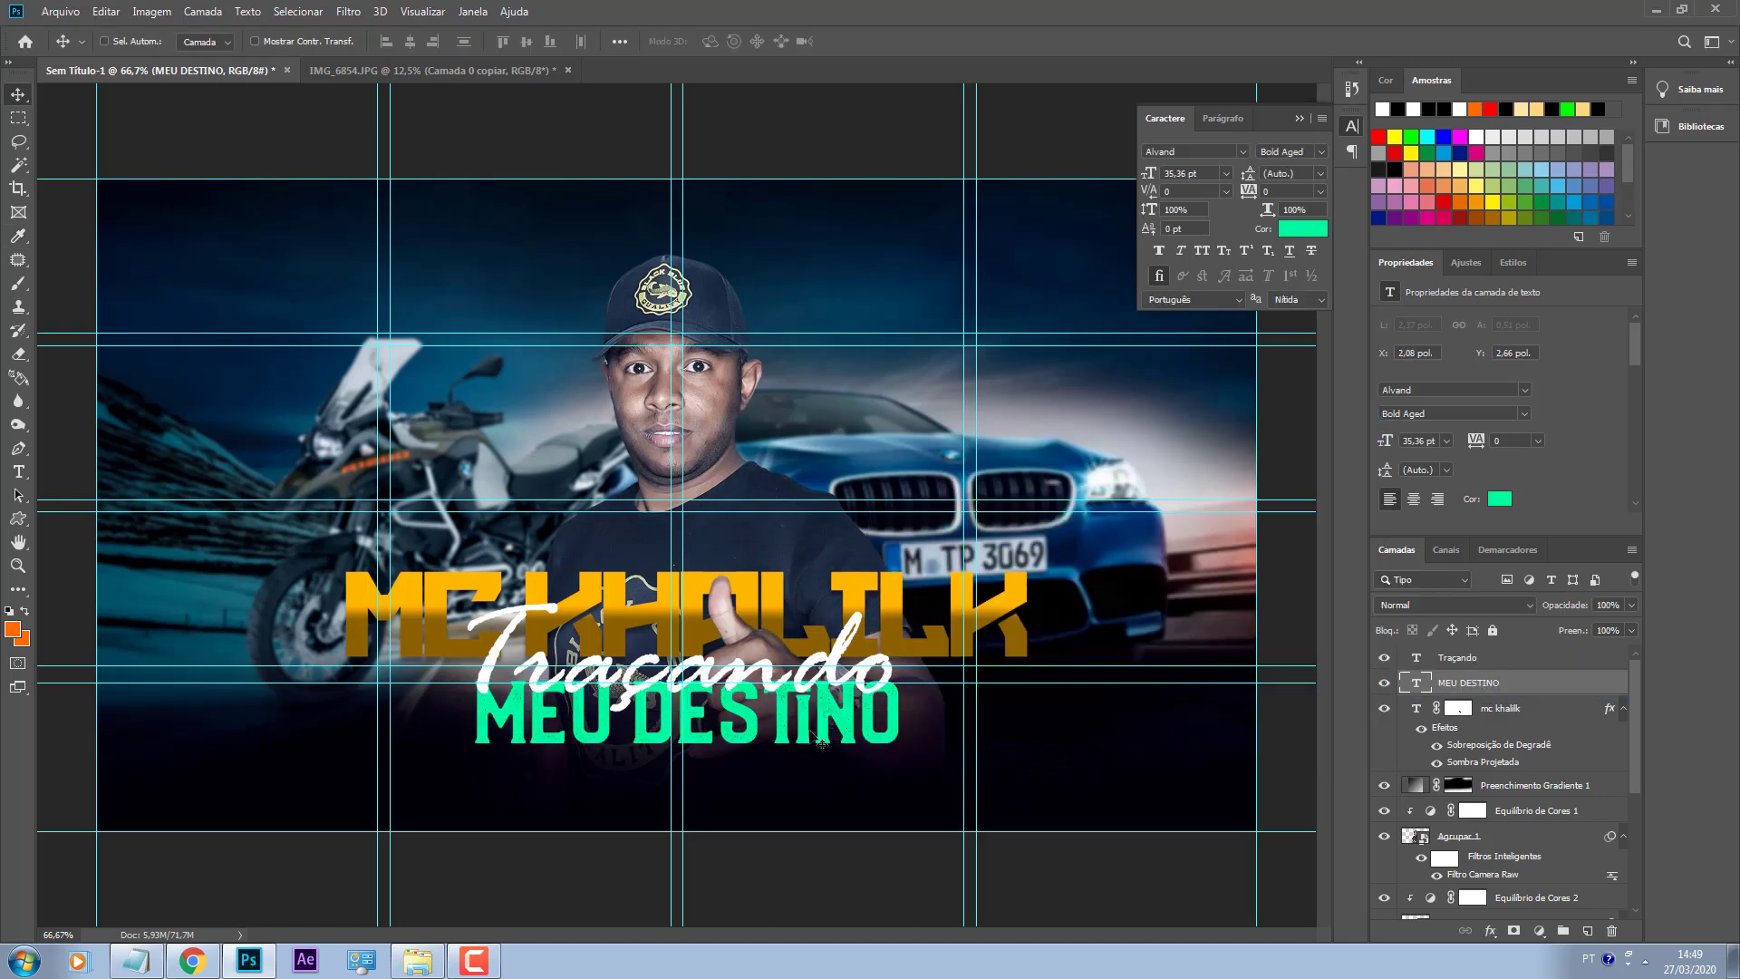
{"action": "key", "text": "ctrl+semicolon"}
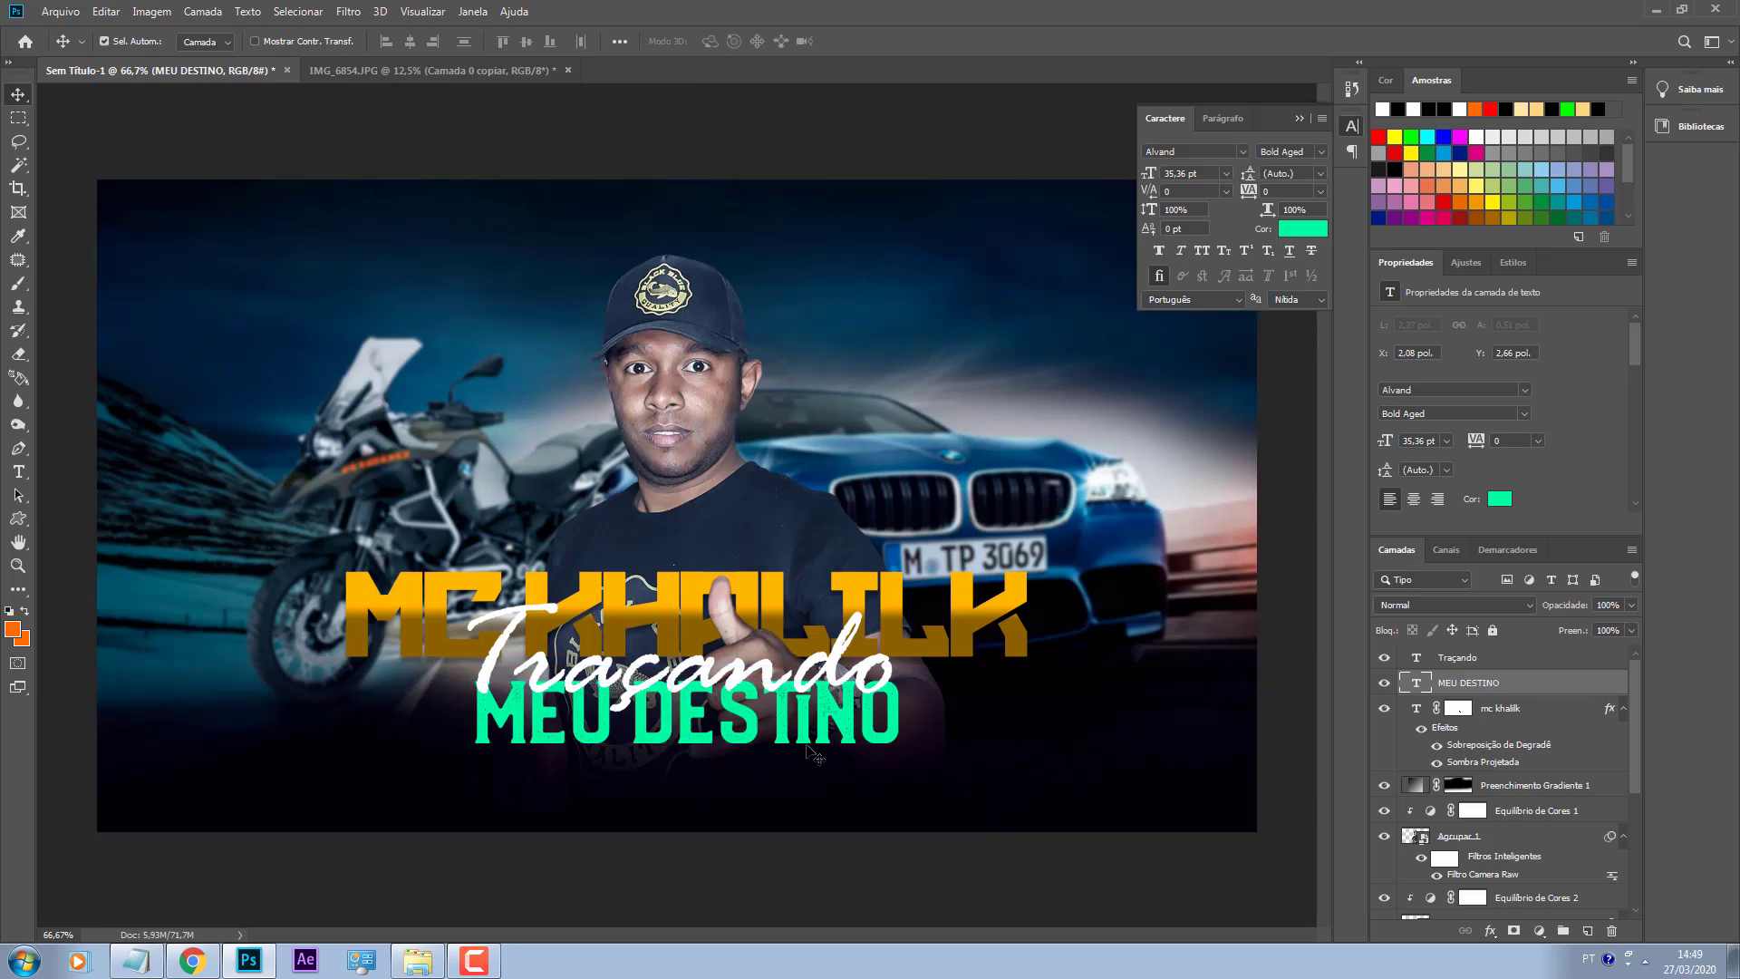
Step: Scale "MEU DESTINO" down to about 32.88 pt and reposition it under "Traçando"
{"action": "key", "text": "ctrl+minus"}
{"action": "key", "text": "ctrl+plus"}
{"action": "key", "text": "ctrl+plus"}
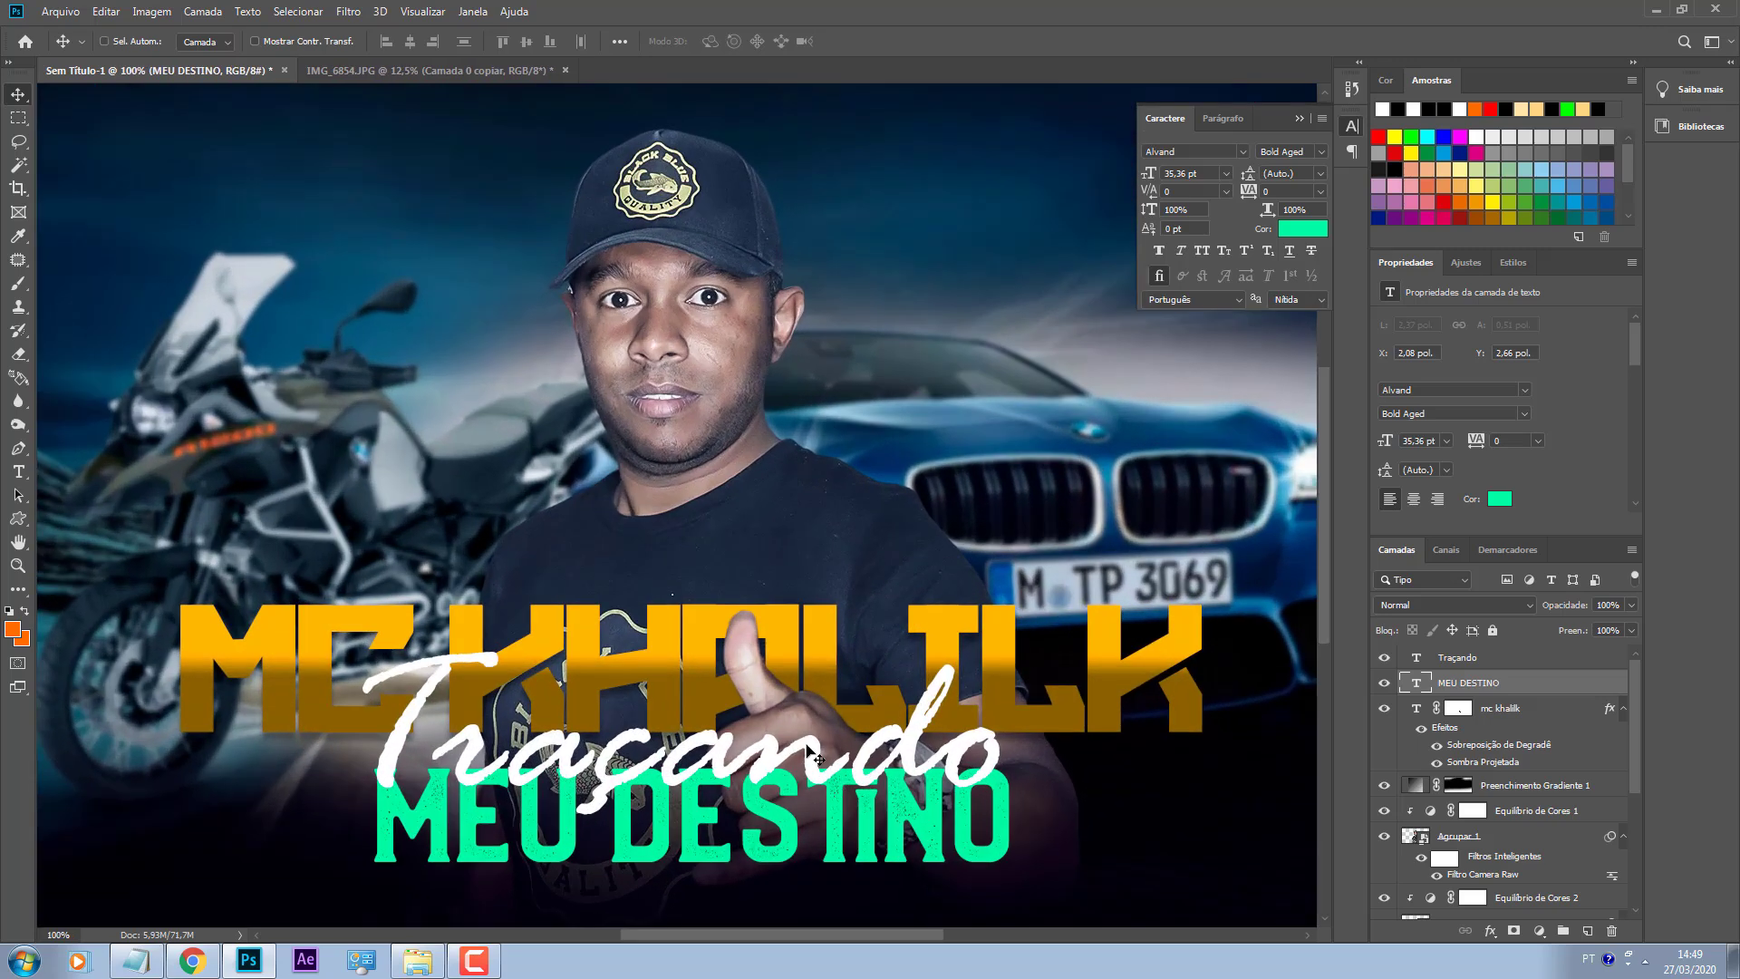
{"action": "scroll", "coordinate": [1122, 417], "scroll_direction": "down", "scroll_amount": 1}
{"action": "scroll", "coordinate": [1127, 424], "scroll_direction": "down", "scroll_amount": 3}
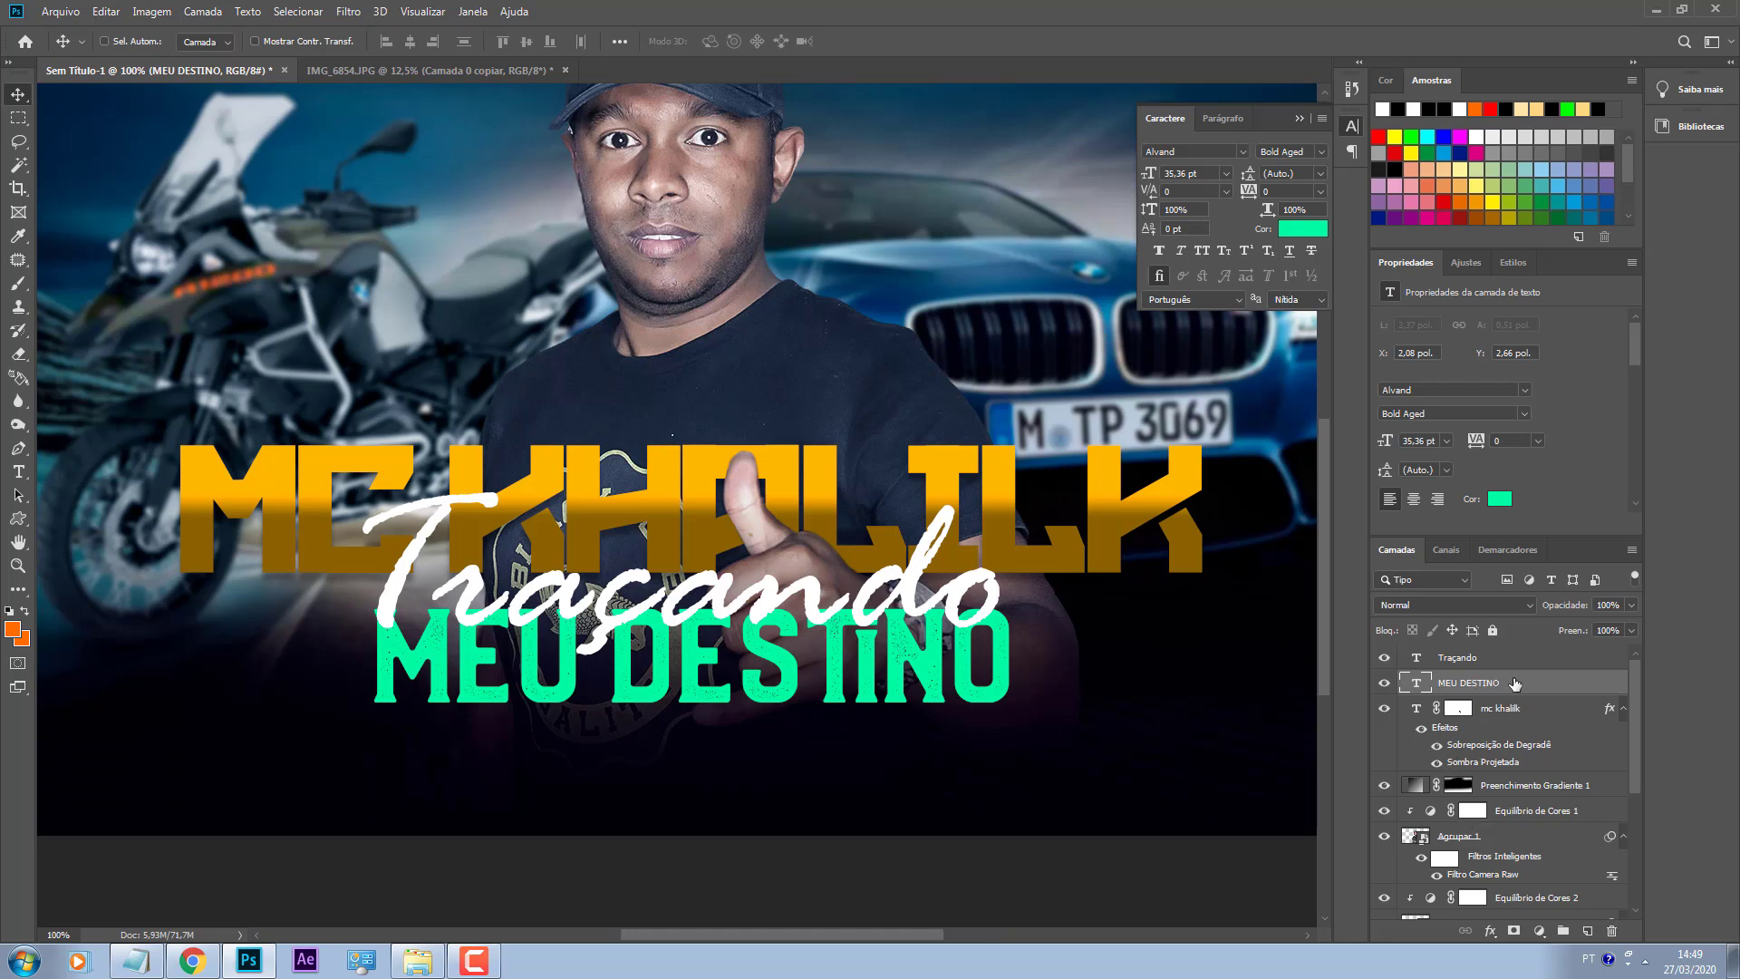
{"action": "key", "text": "ctrl+t"}
{"action": "left_click_drag", "start_coordinate": [1018, 735], "coordinate": [851, 699]}
{"action": "left_click_drag", "start_coordinate": [805, 650], "coordinate": [1026, 721]}
{"action": "left_click_drag", "start_coordinate": [948, 686], "coordinate": [906, 692]}
{"action": "key", "text": "Return"}
Step: Scale "Traçando" down to about 37.42 pt, centred above "MEU DESTINO"
{"action": "left_click", "coordinate": [1476, 661]}
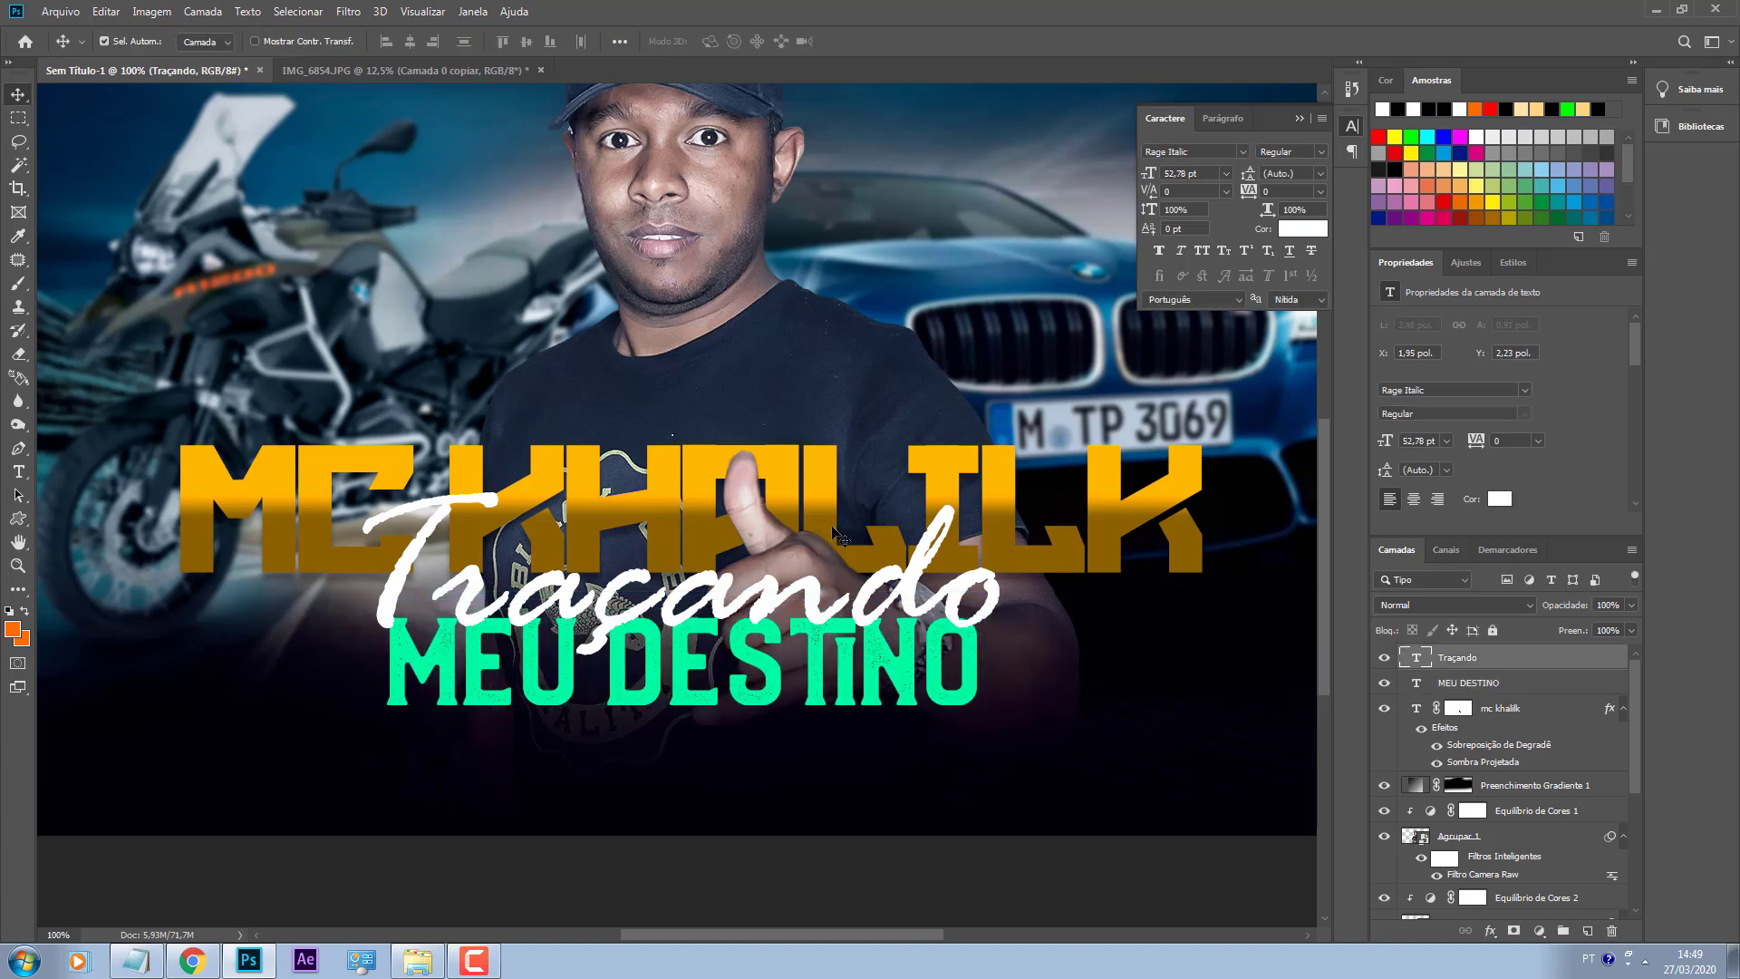
{"action": "key", "text": "ctrl+t"}
{"action": "left_click_drag", "start_coordinate": [1009, 715], "coordinate": [871, 671]}
{"action": "key", "text": "Return"}
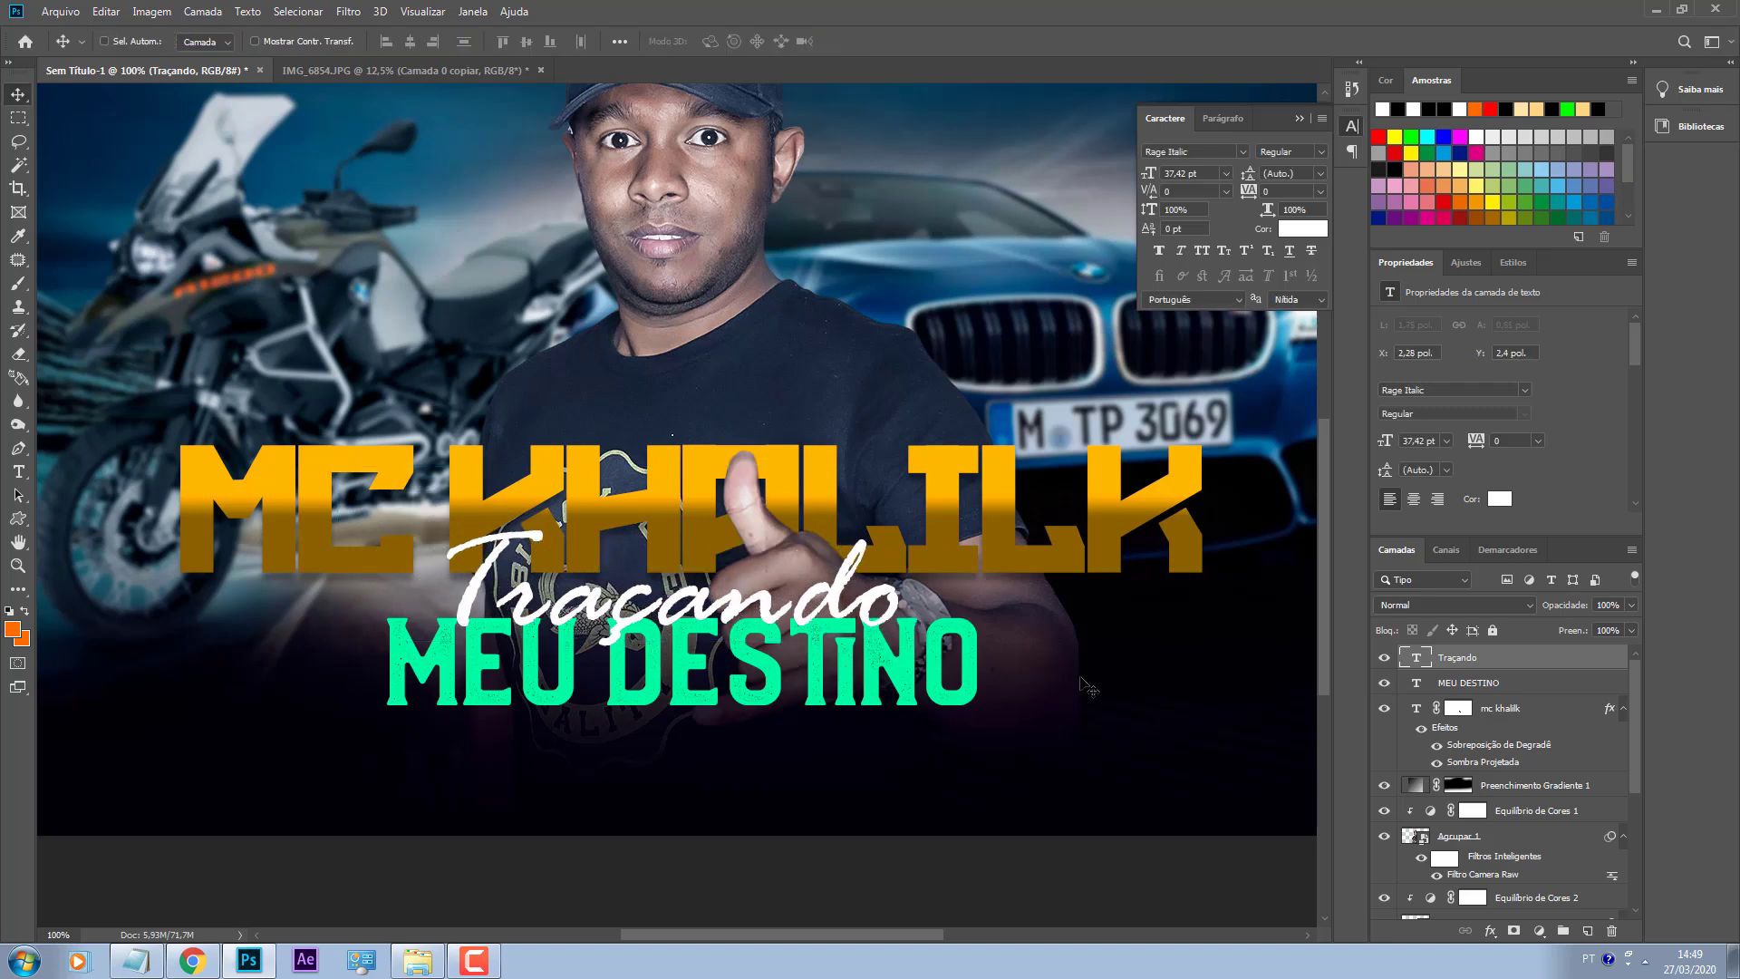
Step: Move "Traçando" and "MEU DESTINO" together so they sit centred below the title
{"action": "left_click", "coordinate": [1473, 683], "text": "shift"}
{"action": "key", "text": "ctrl+minus"}
{"action": "key", "text": "ctrl+minus"}
{"action": "left_click_drag", "start_coordinate": [785, 607], "coordinate": [754, 695]}
{"action": "key", "text": "ctrl+plus"}
Step: Recolour "MEU DESTINO" with the golden yellow sampled from the MC KHALILK title
{"action": "left_click", "coordinate": [1507, 683]}
{"action": "left_click", "coordinate": [1507, 684]}
{"action": "left_click", "coordinate": [1302, 228]}
{"action": "left_click", "coordinate": [541, 576]}
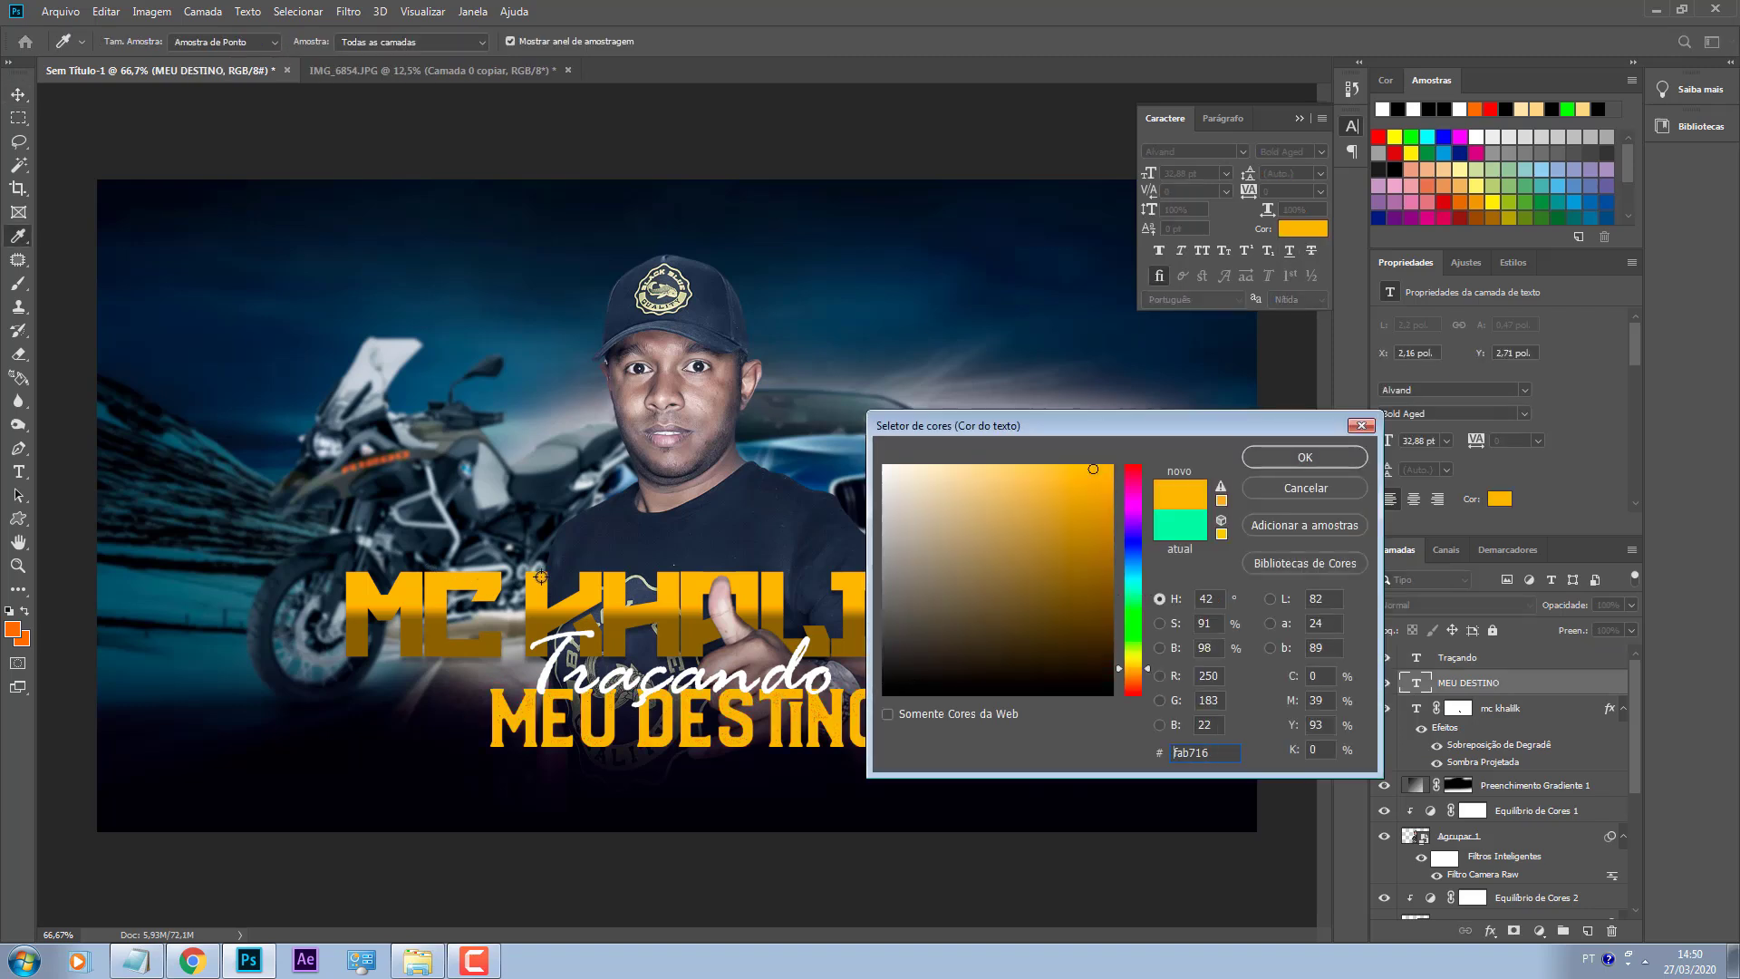
{"action": "left_click", "coordinate": [986, 476]}
{"action": "mouse_move", "coordinate": [987, 476]}
{"action": "left_mouse_down"}
{"action": "mouse_move", "coordinate": [1006, 495]}
{"action": "mouse_move", "coordinate": [1094, 489]}
{"action": "mouse_move", "coordinate": [1087, 469]}
{"action": "left_mouse_up"}
{"action": "left_click", "coordinate": [503, 493]}
{"action": "left_click", "coordinate": [542, 484]}
{"action": "left_click", "coordinate": [807, 455]}
{"action": "left_click_drag", "start_coordinate": [802, 648], "coordinate": [749, 580]}
{"action": "left_click", "coordinate": [1305, 457]}
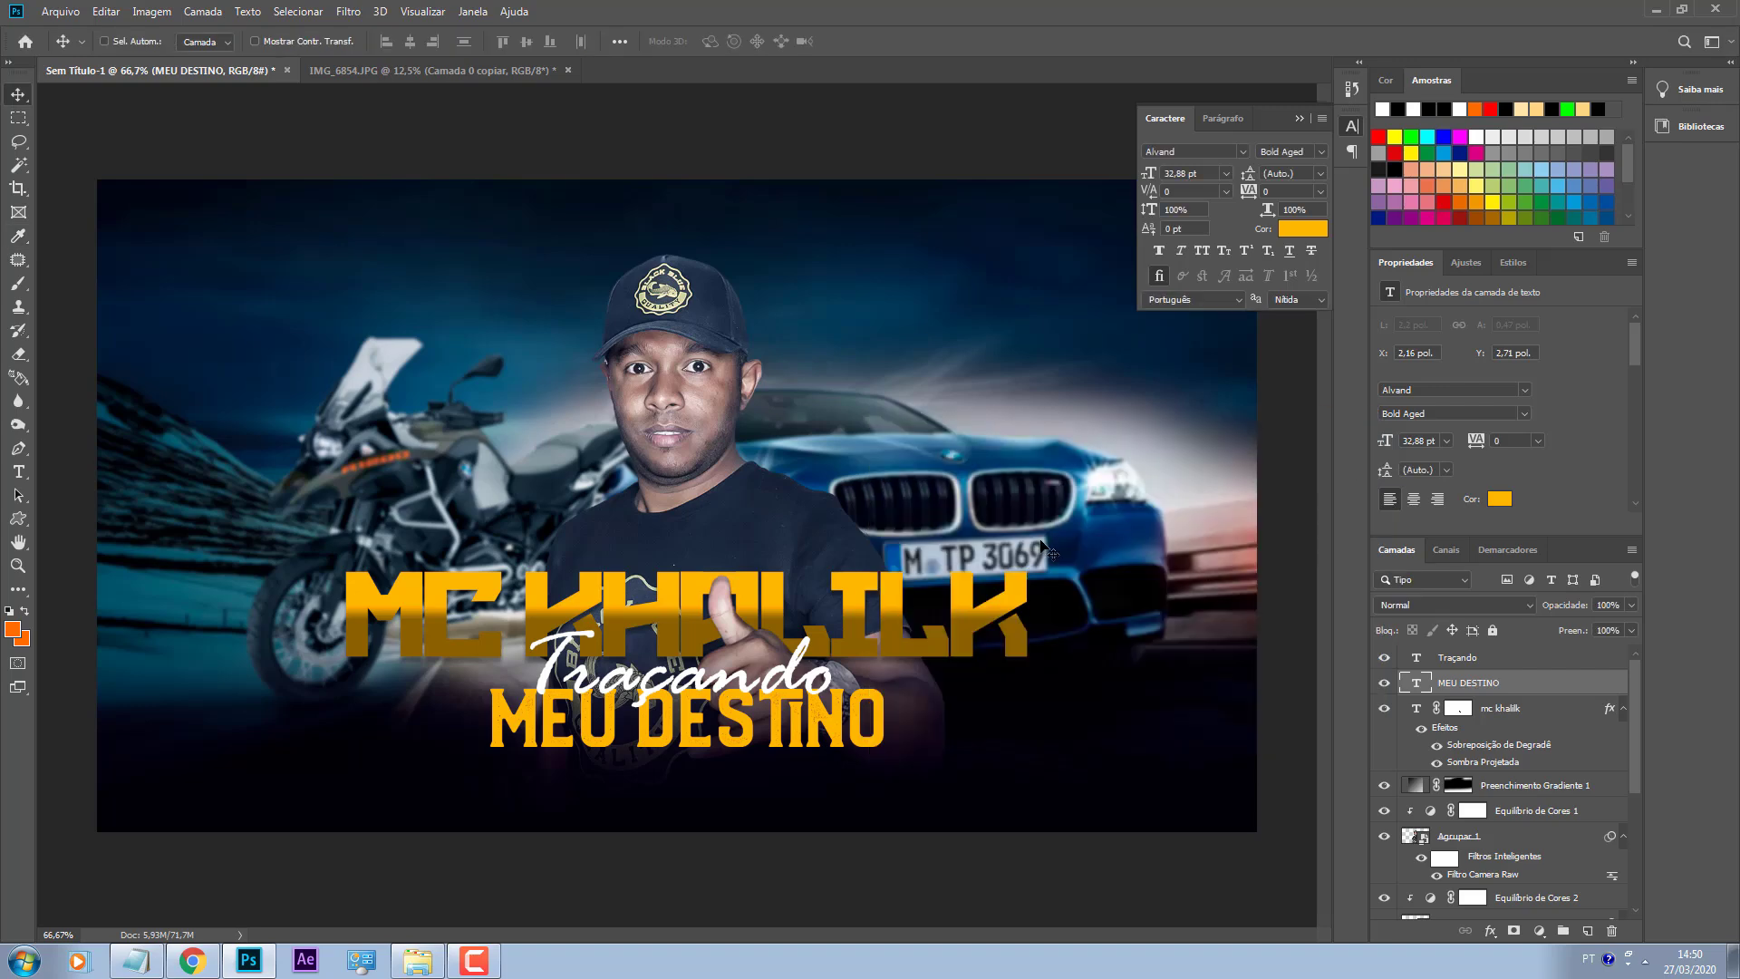
{"action": "key", "text": "ctrl+plus"}
{"action": "scroll", "coordinate": [997, 530], "scroll_direction": "down", "scroll_amount": 4}
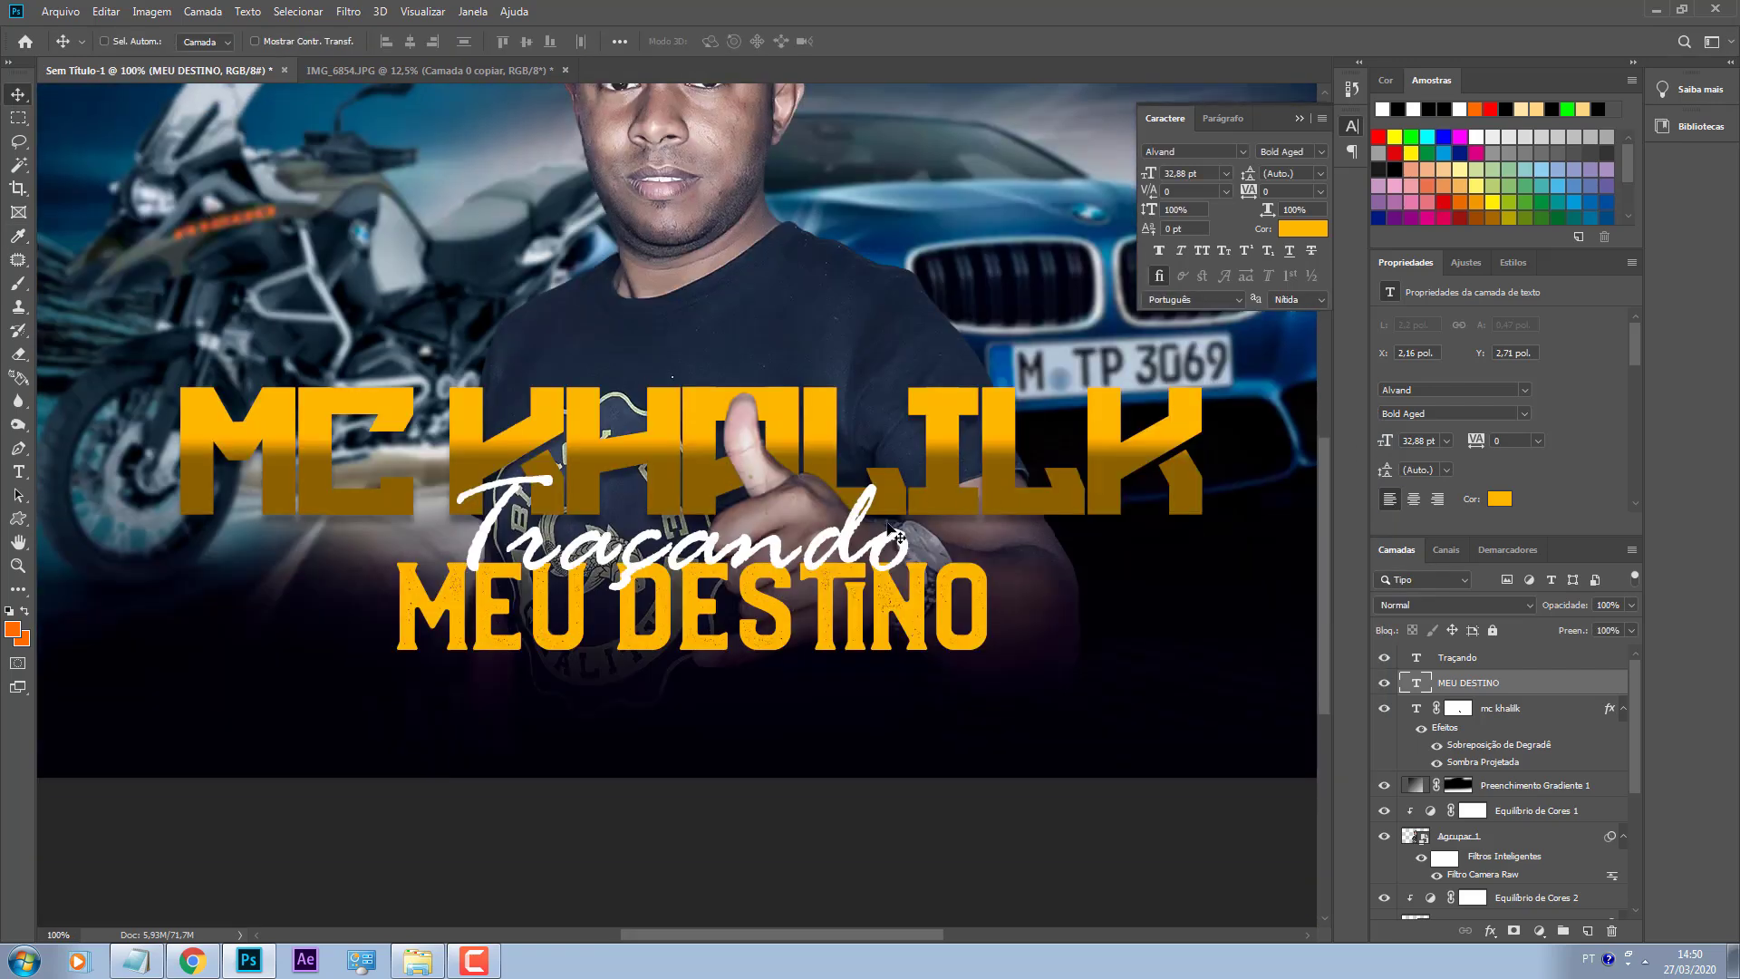
Step: Raise "MEU DESTINO" closer to "Traçando", then shift both texts together slightly to the right and down beneath the title
{"action": "left_click_drag", "start_coordinate": [892, 539], "coordinate": [893, 523]}
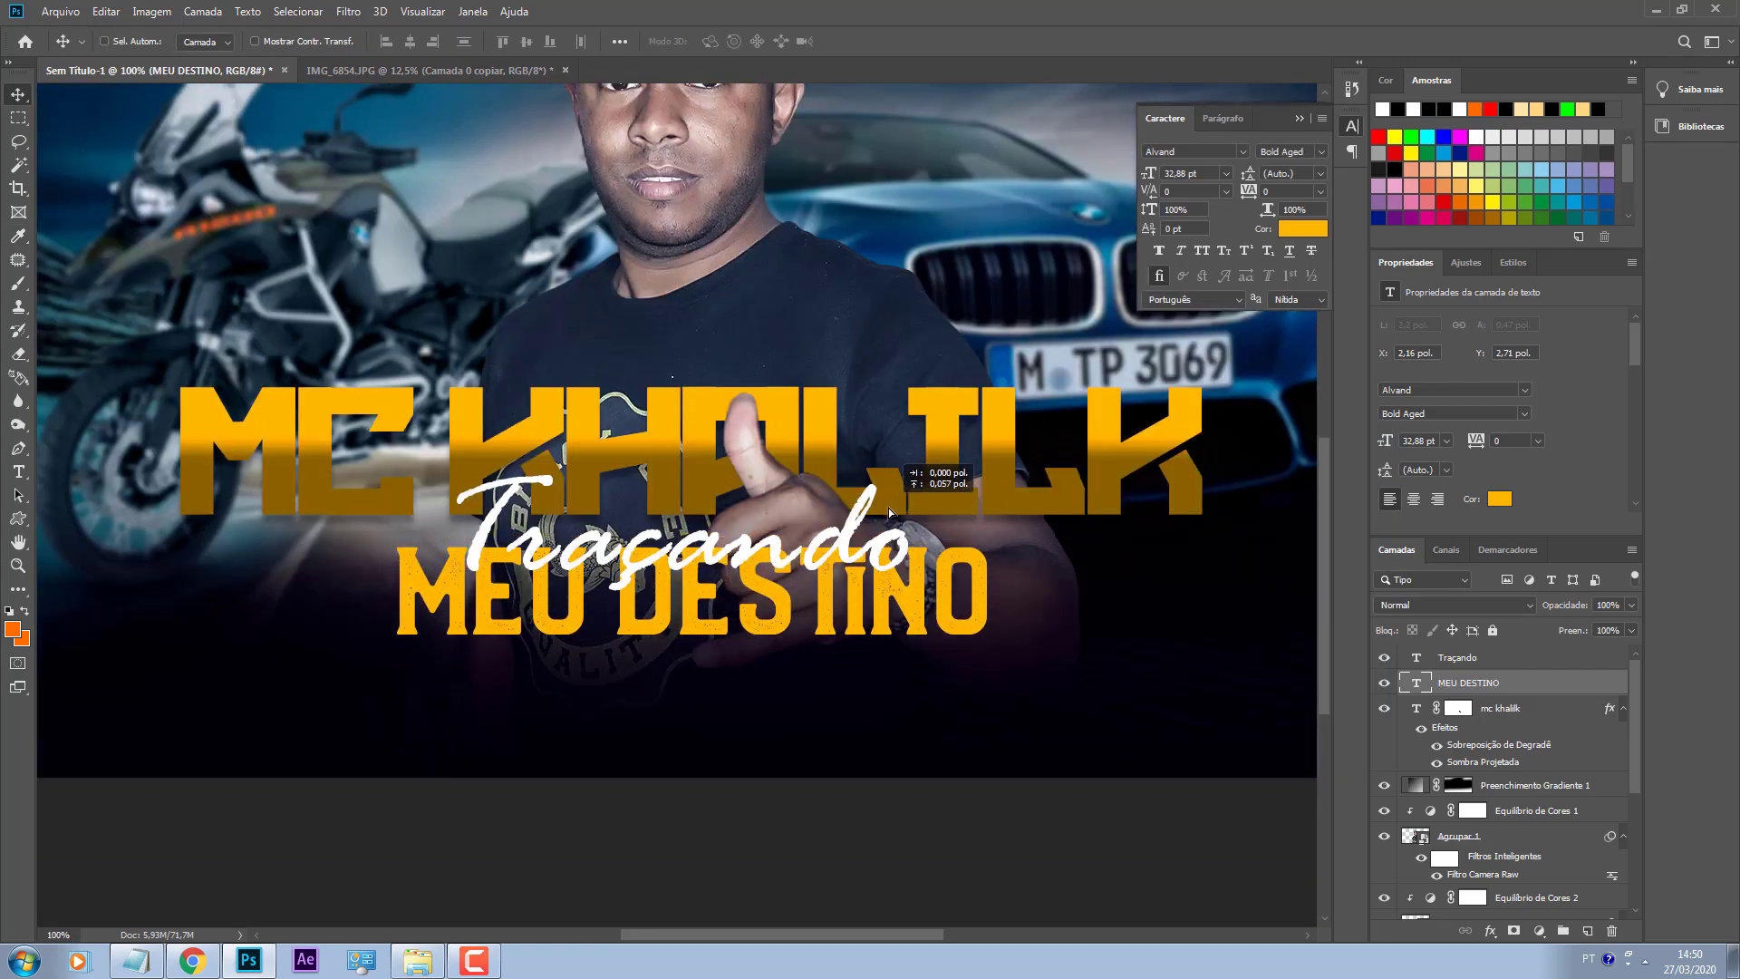
{"action": "left_click", "coordinate": [1477, 661], "text": "shift"}
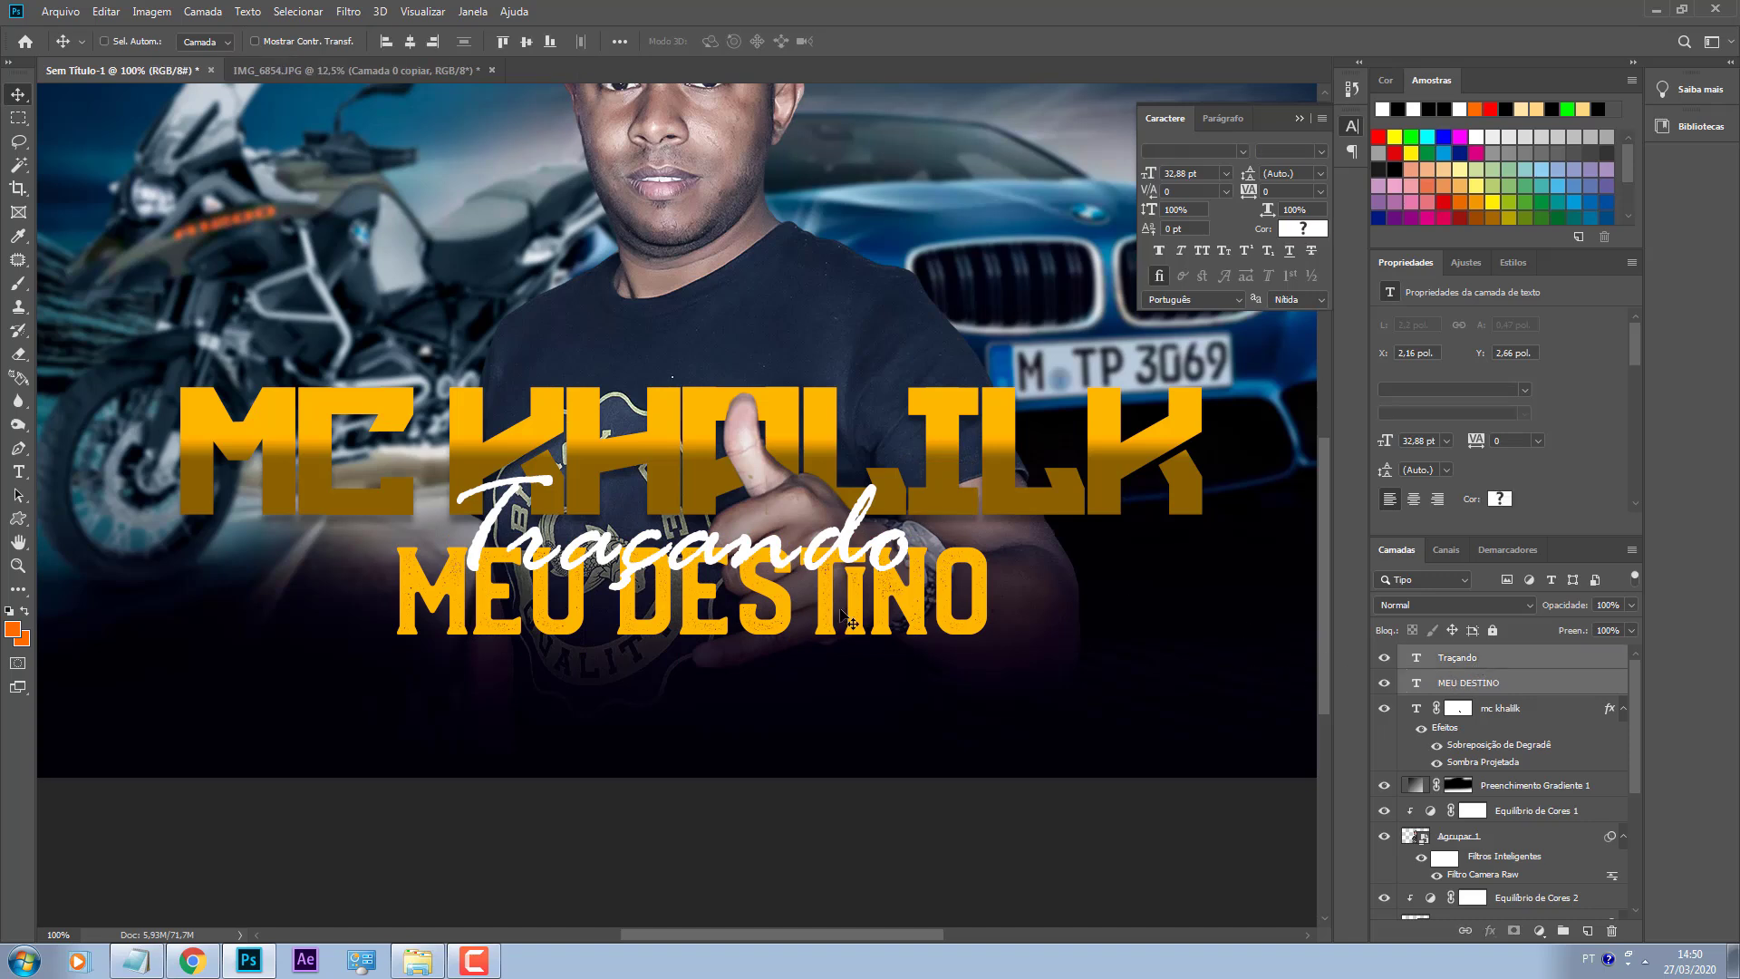
{"action": "key", "text": "ctrl+semicolon"}
{"action": "mouse_move", "coordinate": [861, 648]}
{"action": "left_mouse_down"}
{"action": "mouse_move", "coordinate": [883, 644]}
{"action": "mouse_move", "coordinate": [880, 698]}
{"action": "mouse_move", "coordinate": [878, 642]}
{"action": "mouse_move", "coordinate": [883, 658]}
{"action": "left_mouse_up"}
{"action": "key", "text": "ctrl+semicolon"}
{"action": "scroll", "coordinate": [871, 645], "scroll_direction": "up", "scroll_amount": 4}
{"action": "scroll", "coordinate": [871, 645], "scroll_direction": "down", "scroll_amount": 3}
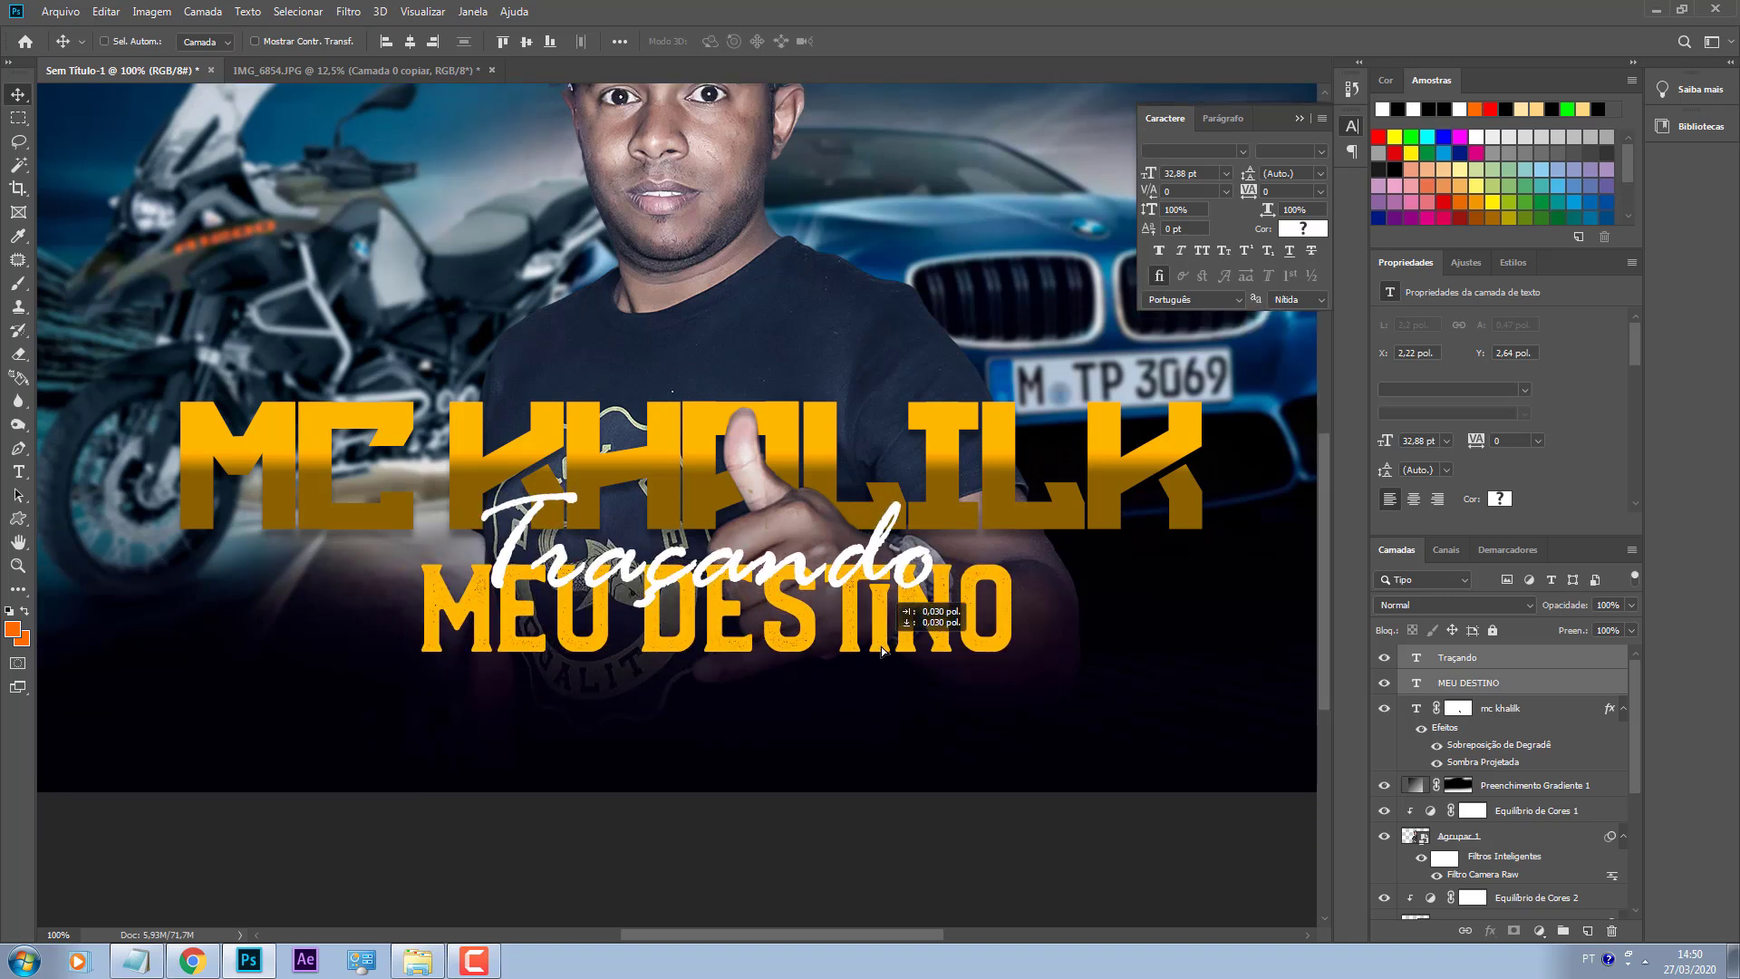
Step: Begin a new text line reading "PROD" below "MEU DESTINO" and colour it white (ffffff)
{"action": "key", "text": "t"}
{"action": "left_click", "coordinate": [591, 732]}
{"action": "key", "text": "BackSpace"}
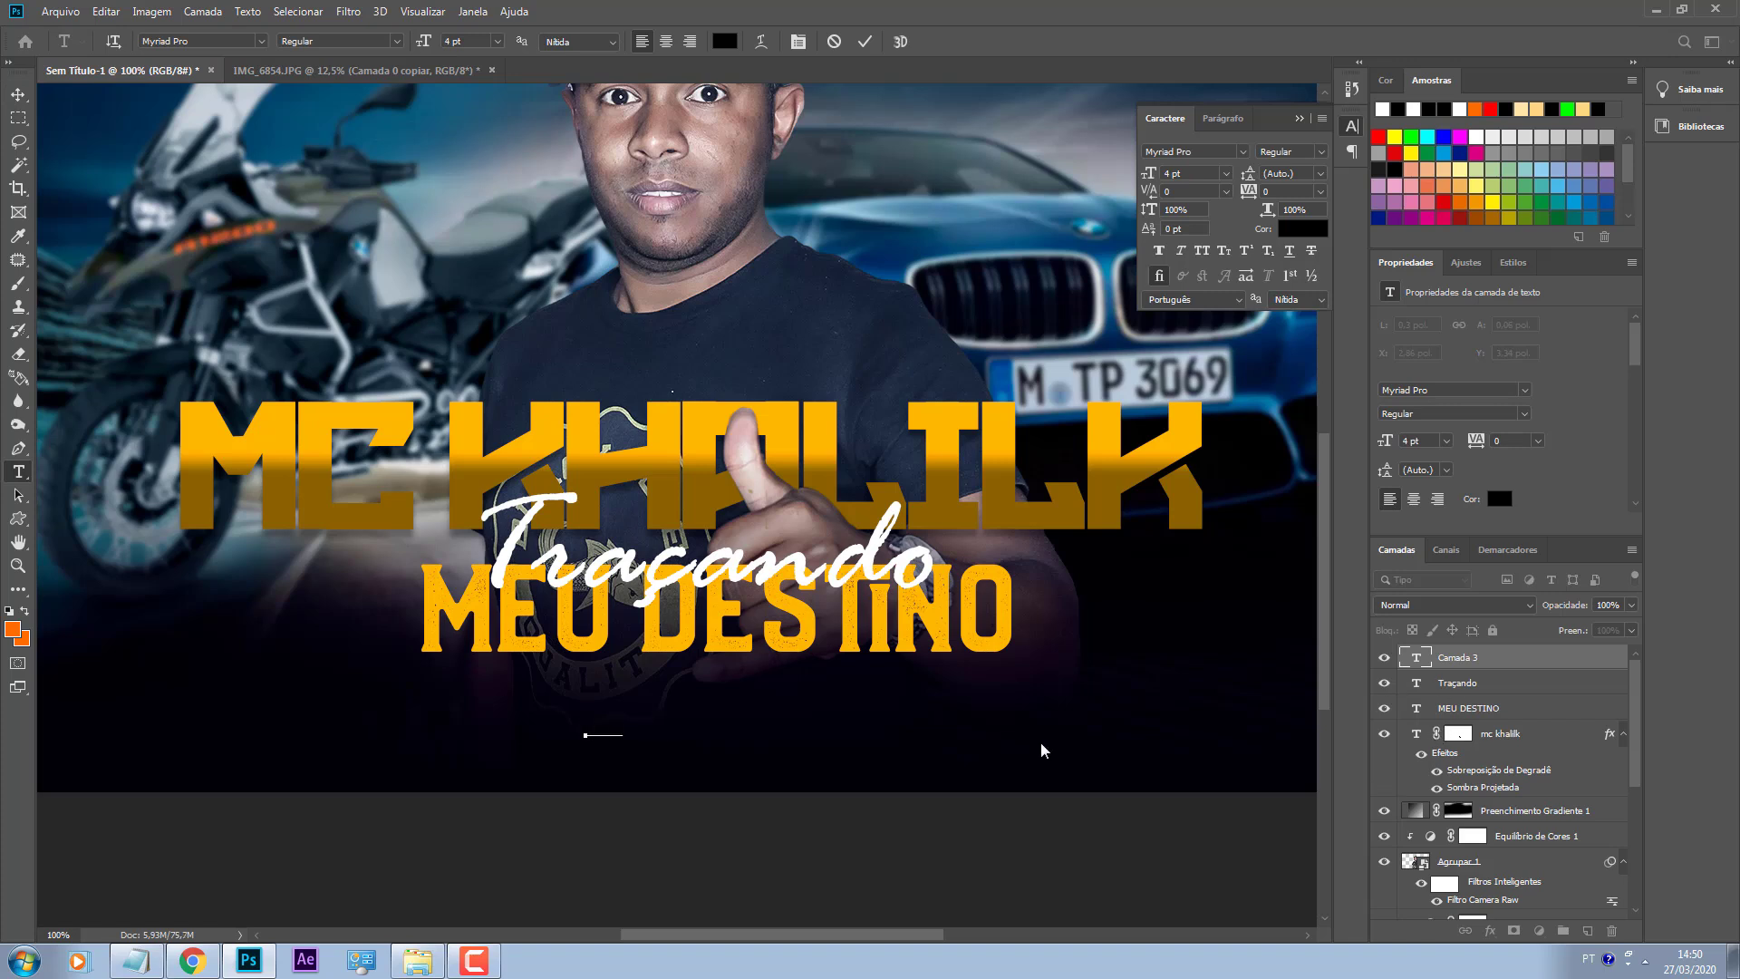
{"action": "left_click", "coordinate": [1303, 228]}
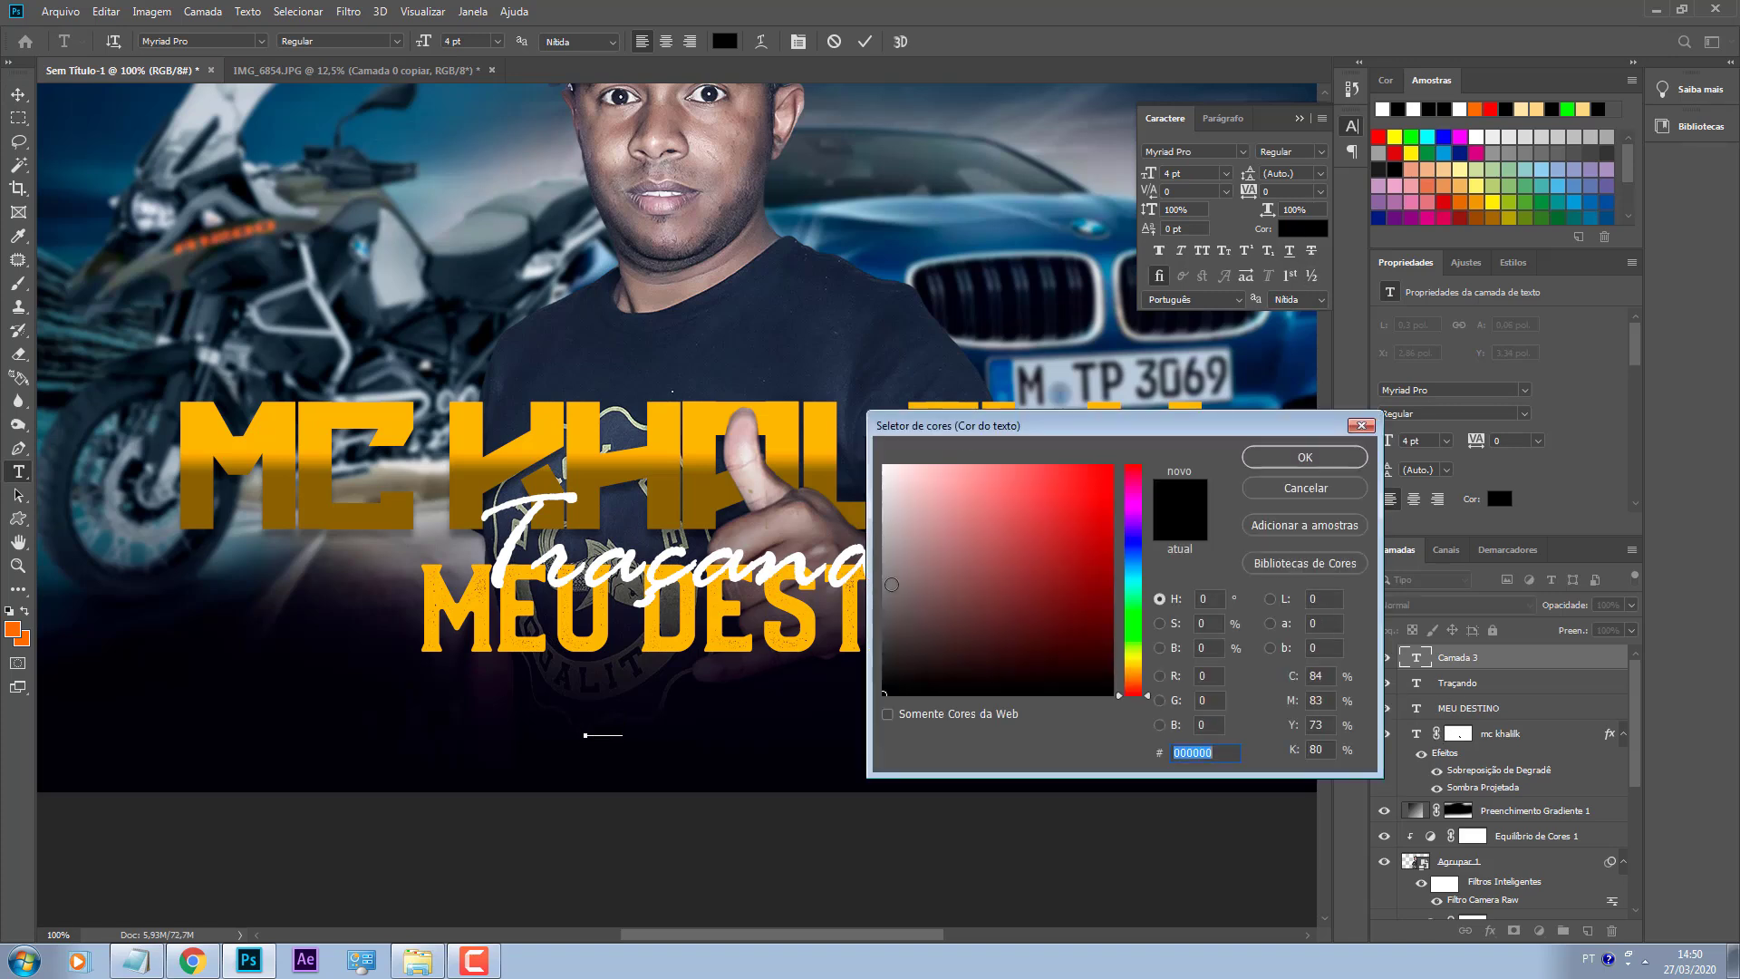
{"action": "type", "text": "ffffff"}
{"action": "key", "text": "Return"}
Step: Set the new line's font to Mont Heavy DEMO and complete its text as "PROD: DJ JADSON SP"
{"action": "left_click", "coordinate": [1182, 150]}
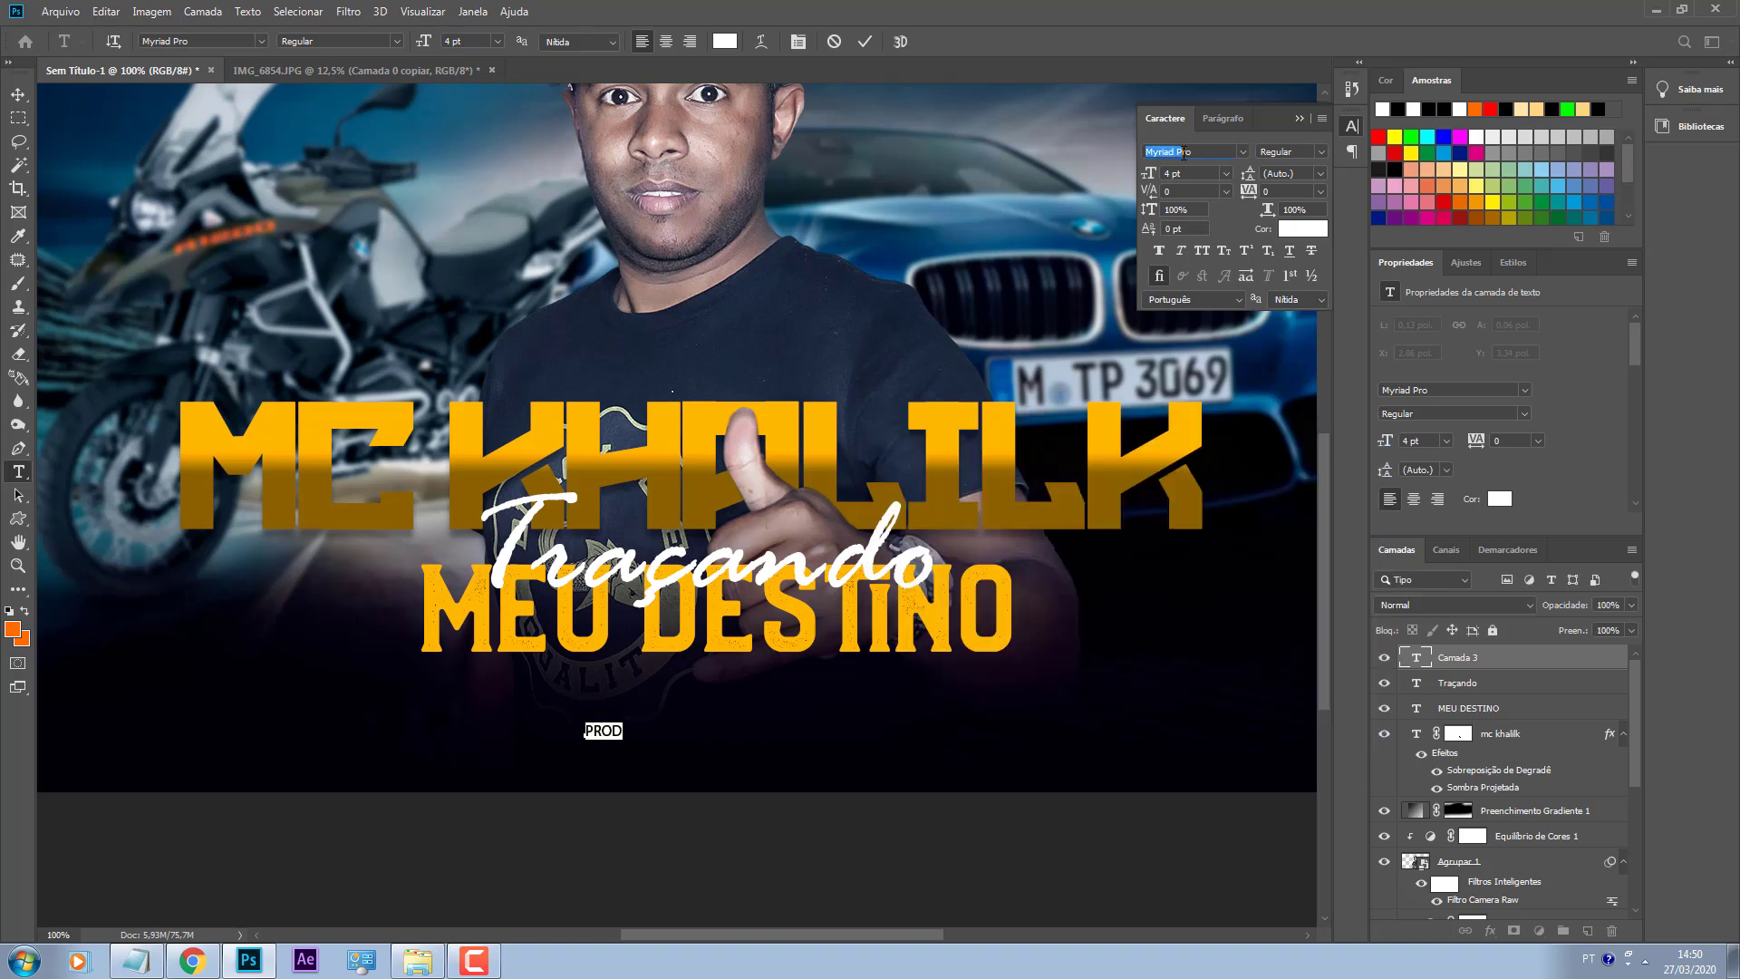
{"action": "type", "text": "MONT"}
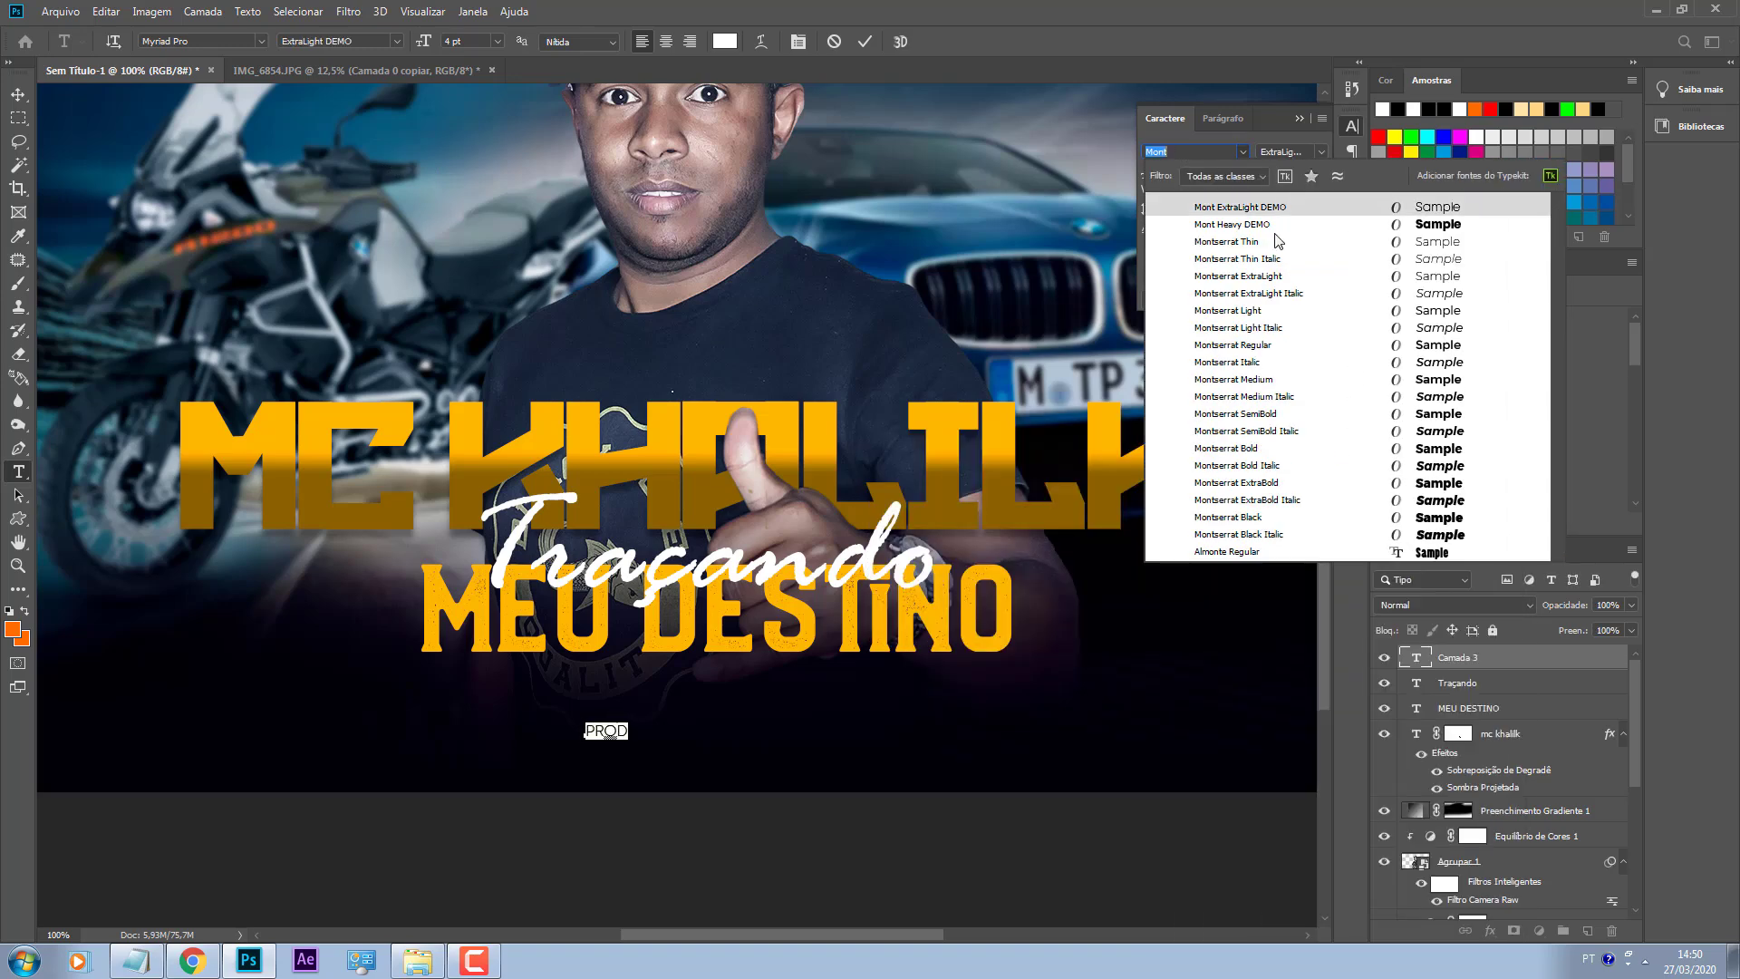
{"action": "left_click", "coordinate": [1276, 225]}
{"action": "left_click", "coordinate": [638, 726]}
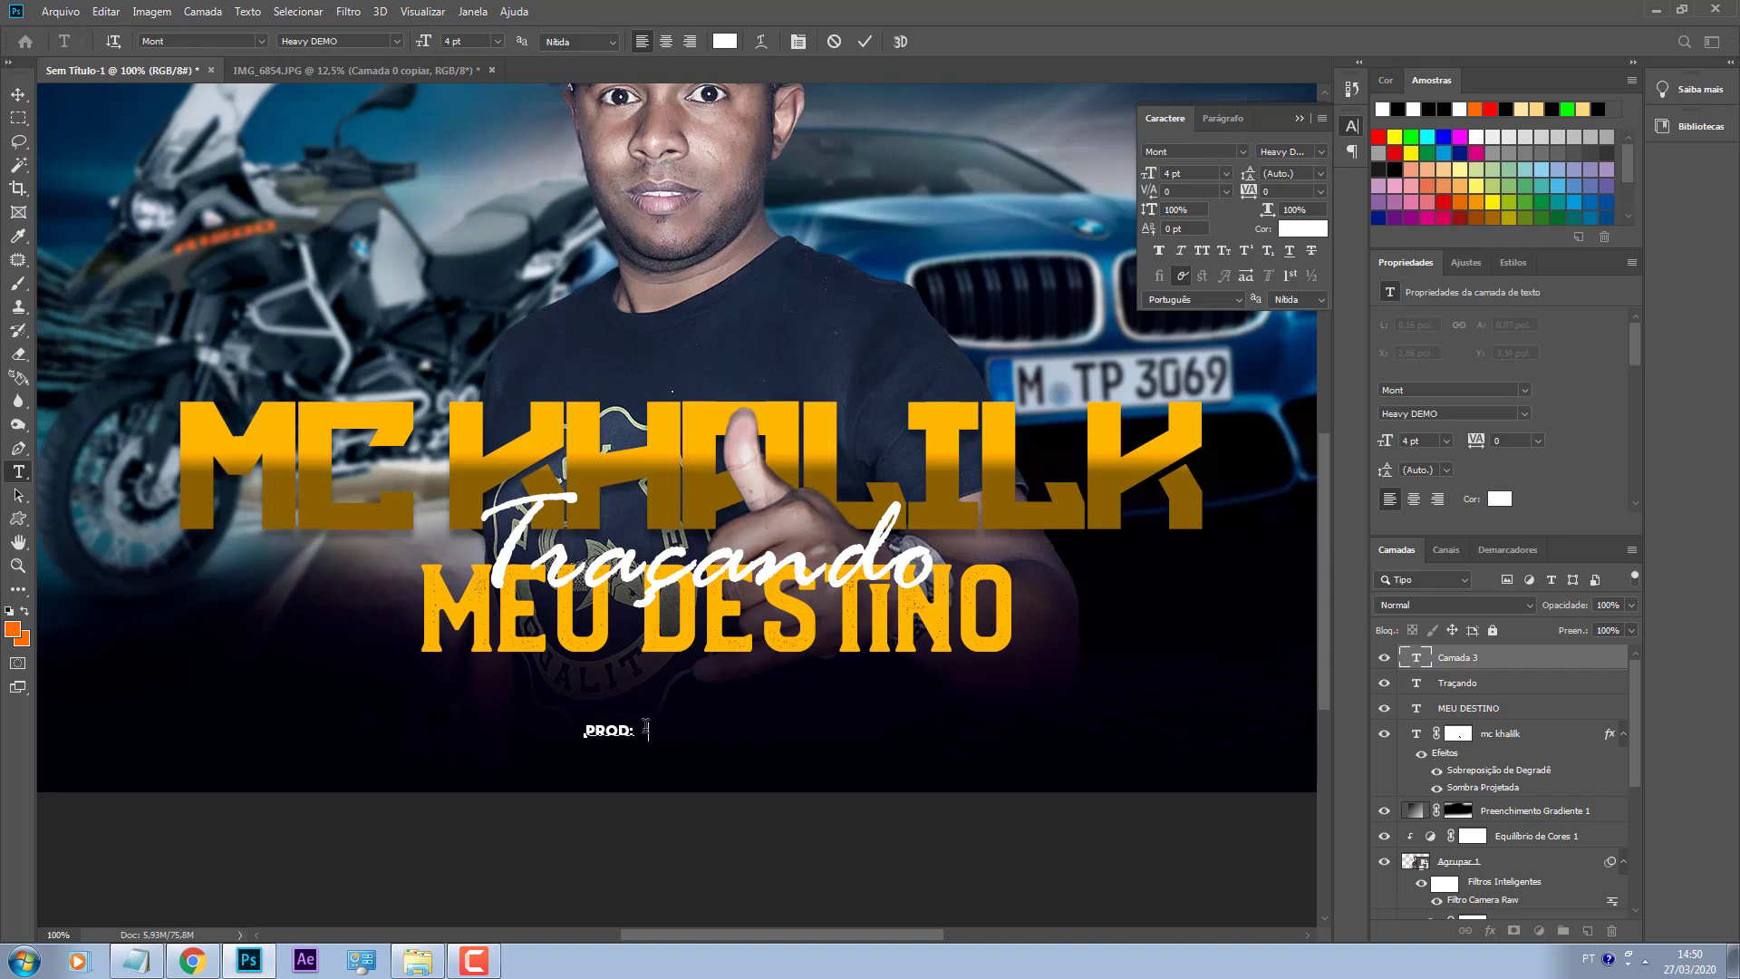
{"action": "type", "text": ": DJ JADSON SP"}
Step: Enlarge the producer credit to about 5.45 pt and place it centred just below "MEU DESTINO"
{"action": "left_click", "coordinate": [18, 93]}
{"action": "key", "text": "ctrl+t"}
{"action": "left_click_drag", "start_coordinate": [752, 740], "coordinate": [806, 763]}
{"action": "key", "text": "Return"}
{"action": "left_click_drag", "start_coordinate": [781, 743], "coordinate": [801, 676]}
{"action": "key", "text": "Up"}
{"action": "key", "text": "Up"}
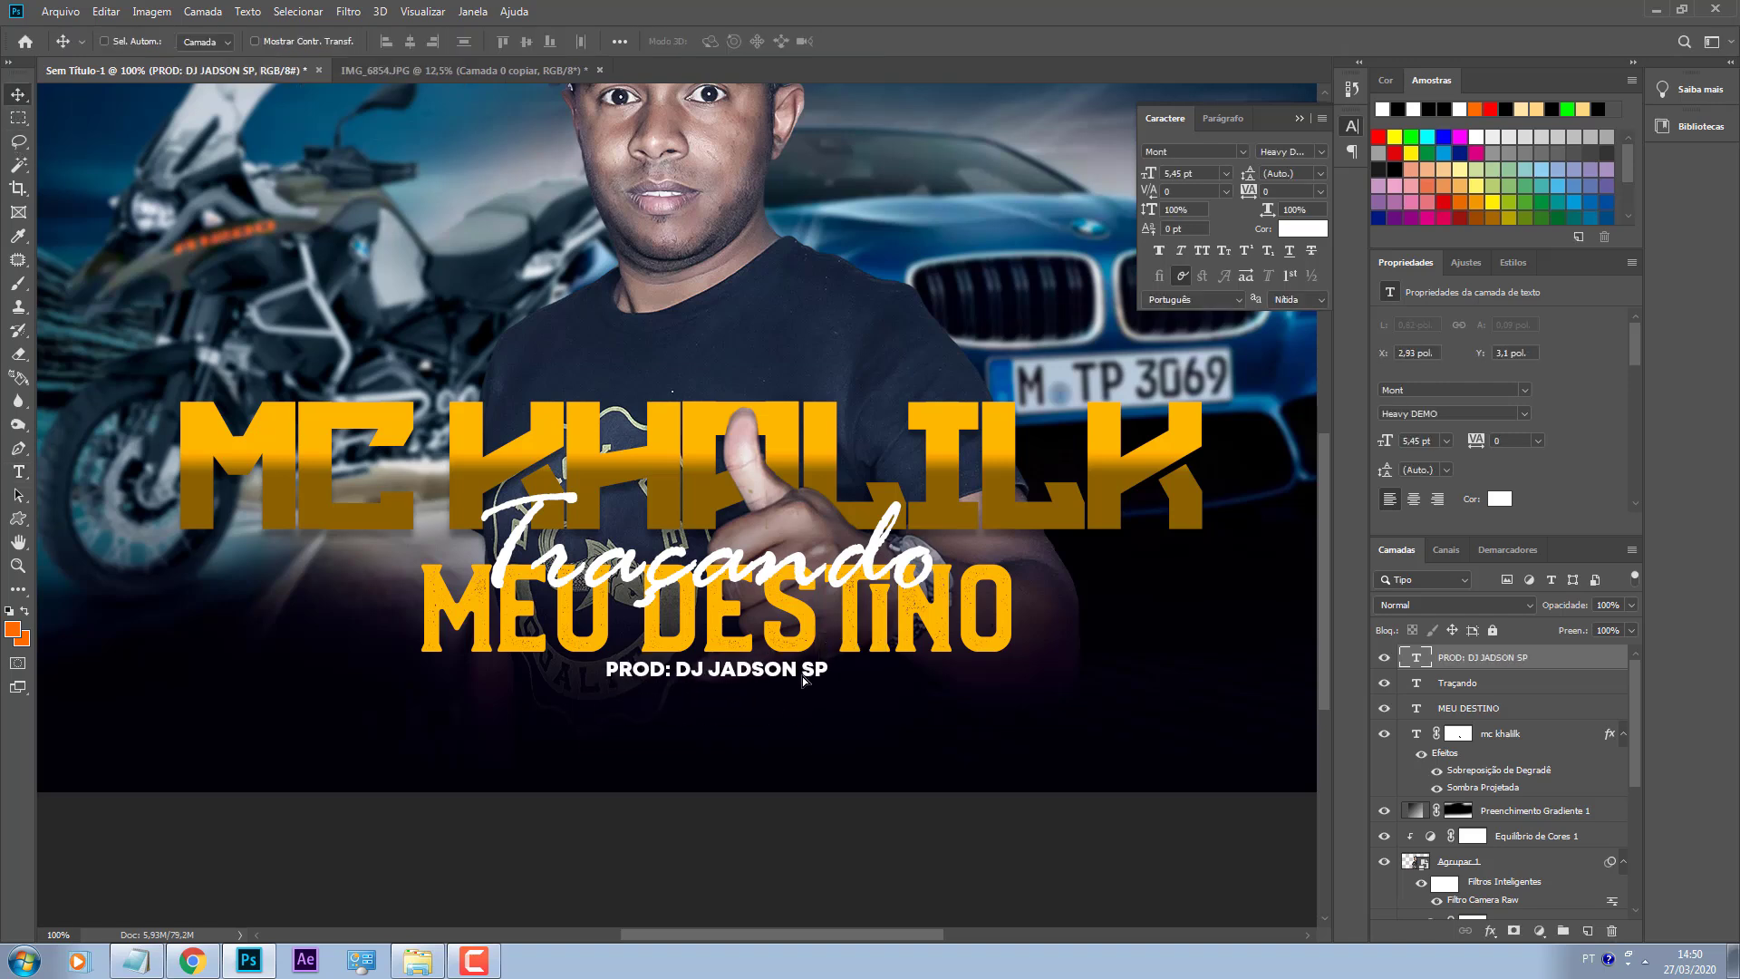
Step: Move "Traçando", "MEU DESTINO" and the producer credit together so they sit centred beneath the MC KHALILK title
{"action": "key", "text": "ctrl+minus"}
{"action": "key", "text": "ctrl+minus"}
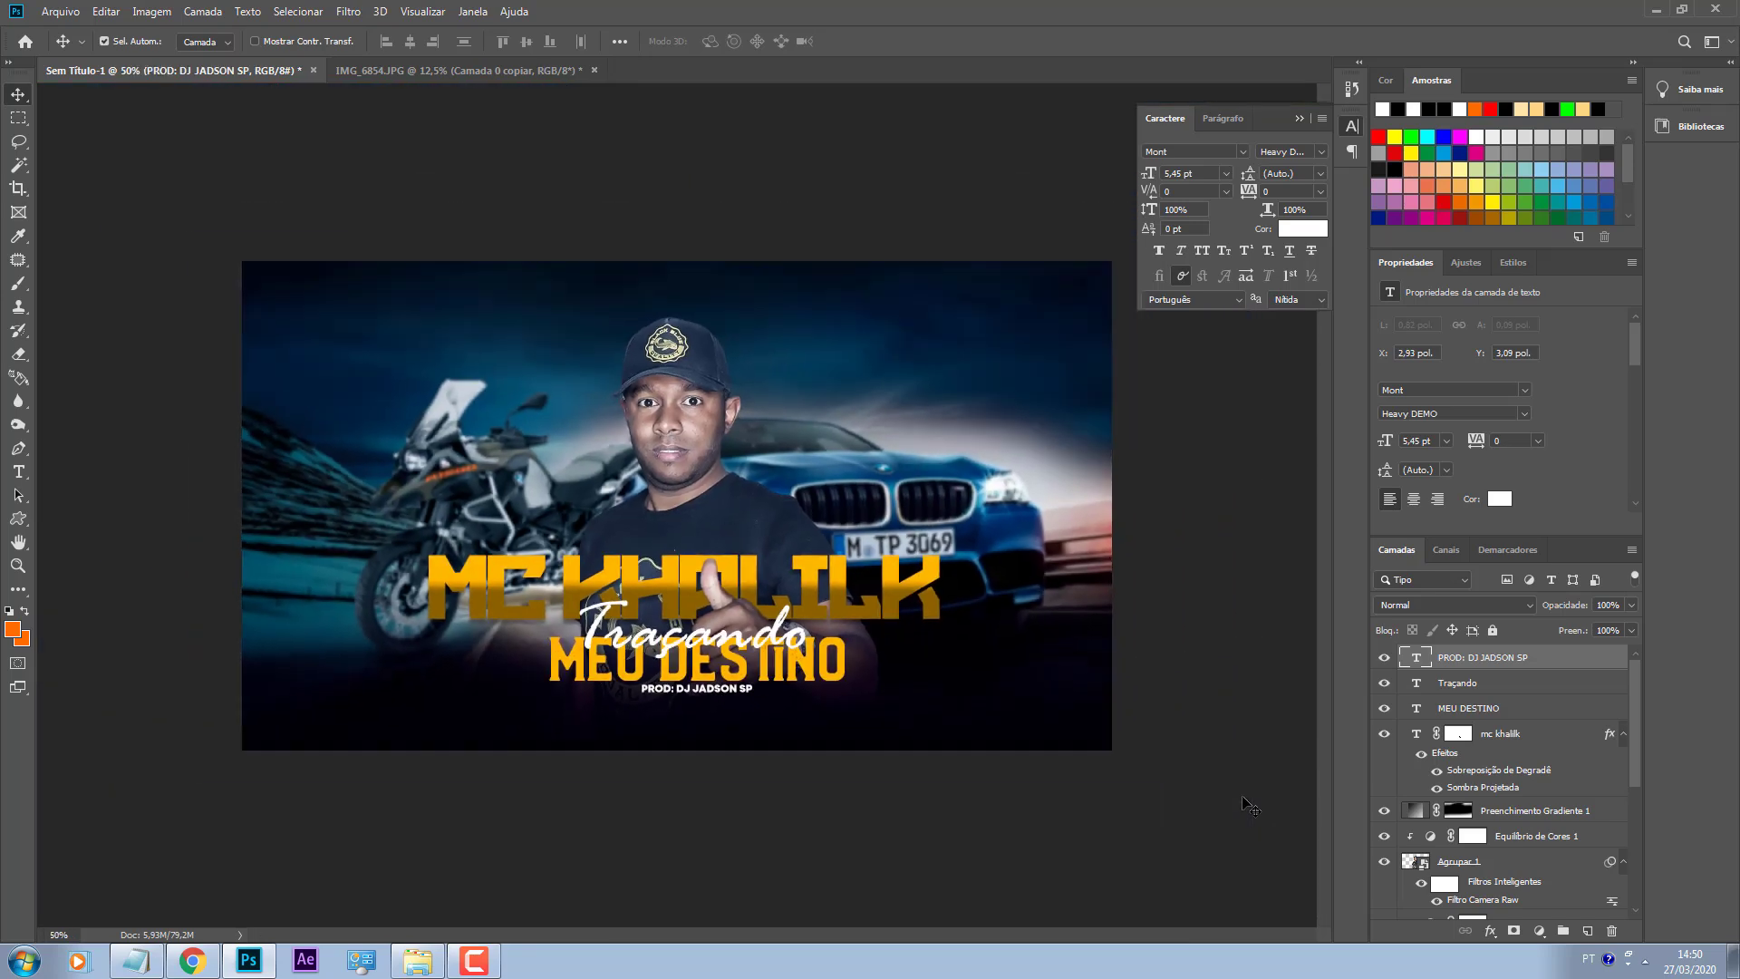
{"action": "key", "text": "ctrl+plus"}
{"action": "key", "text": "ctrl+plus"}
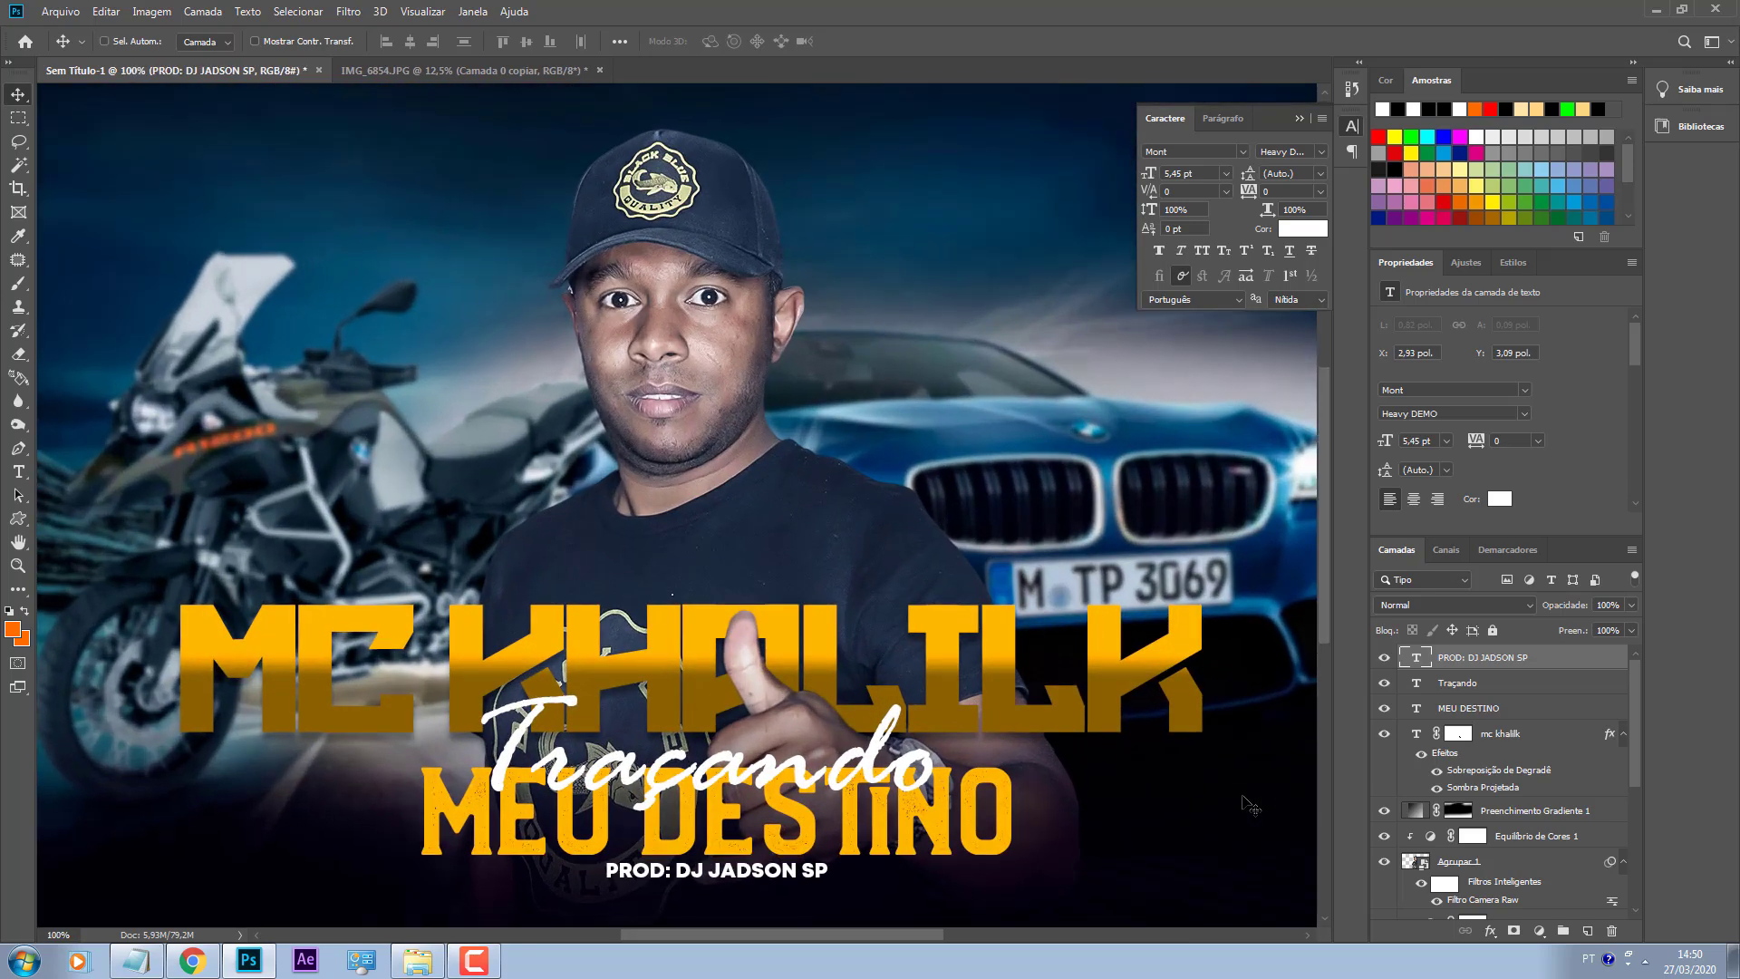
{"action": "scroll", "coordinate": [838, 858], "scroll_direction": "down", "scroll_amount": 2}
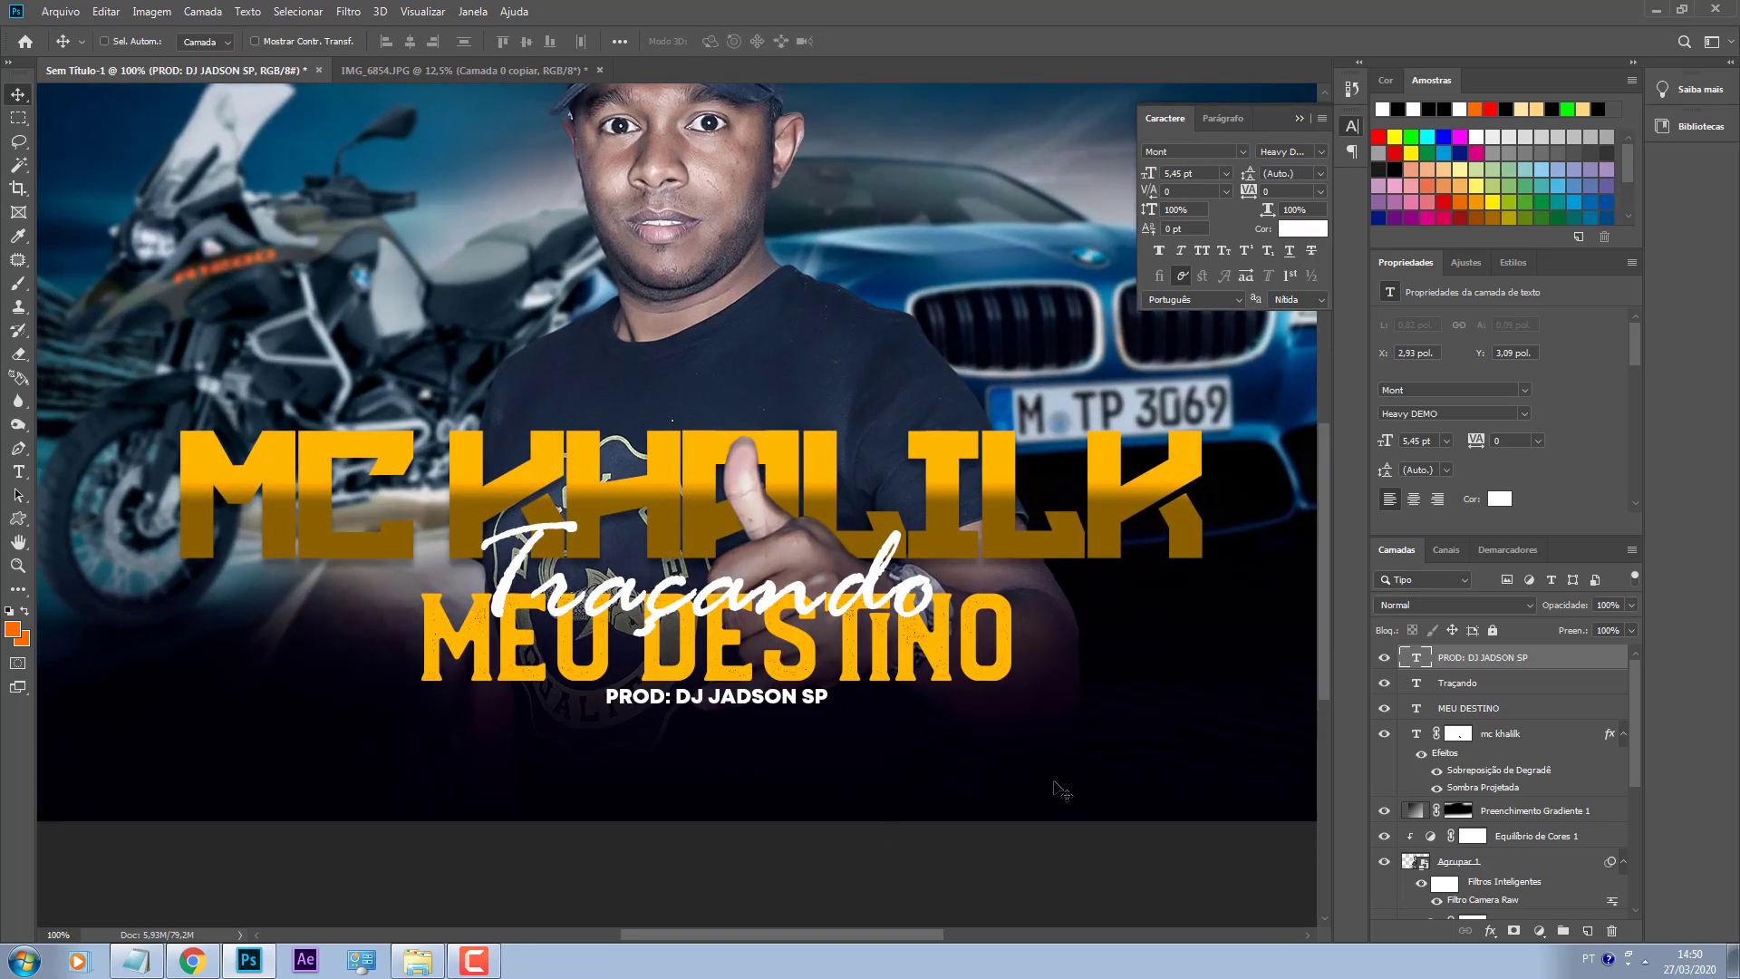
{"action": "left_click", "coordinate": [1491, 691], "text": "ctrl"}
{"action": "left_click", "coordinate": [1500, 709], "text": "ctrl"}
{"action": "left_click_drag", "start_coordinate": [816, 696], "coordinate": [1118, 448]}
{"action": "key", "text": "ctrl+minus"}
{"action": "key", "text": "ctrl+minus"}
{"action": "left_click_drag", "start_coordinate": [943, 477], "coordinate": [760, 657]}
{"action": "key", "text": "ctrl+plus"}
{"action": "key", "text": "ctrl"}
{"action": "key", "text": "ctrl+semicolon"}
{"action": "key", "text": "ctrl+semicolon"}
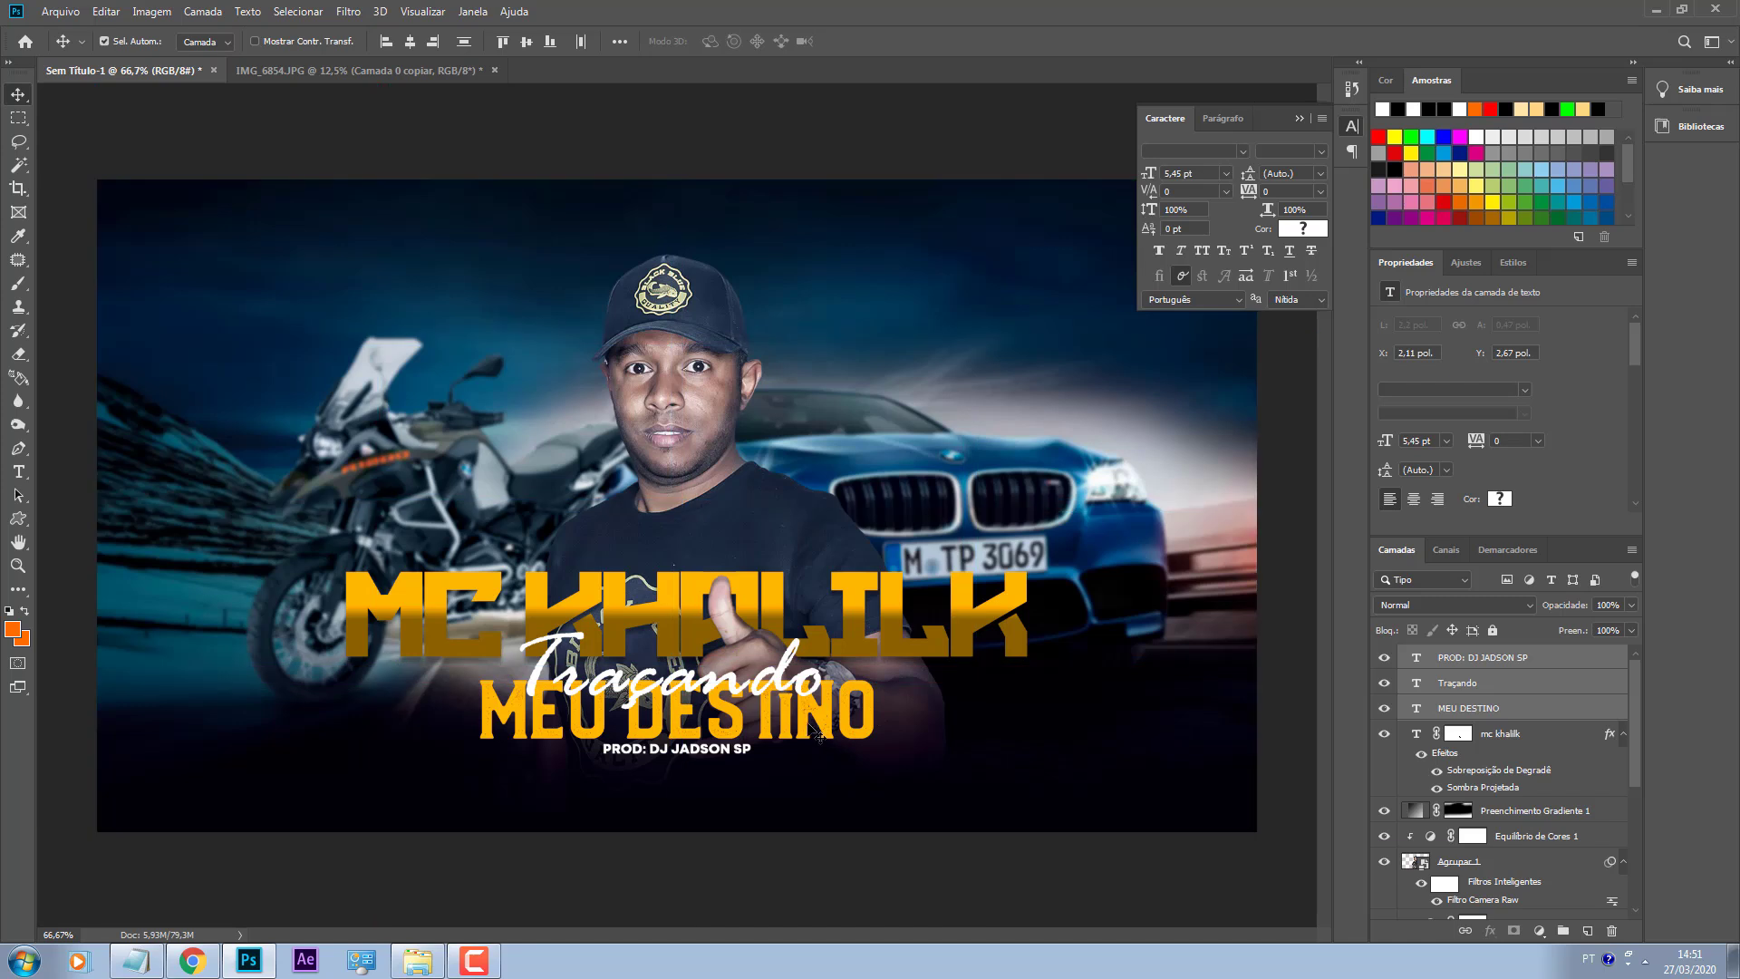
{"action": "key", "text": "Right"}
{"action": "key", "text": "Right"}
{"action": "key", "text": "Right"}
{"action": "key", "text": "Right"}
{"action": "key", "text": "Right"}
{"action": "key", "text": "Right"}
{"action": "key", "text": "Right"}
{"action": "key", "text": "Right"}
{"action": "key", "text": "Right"}
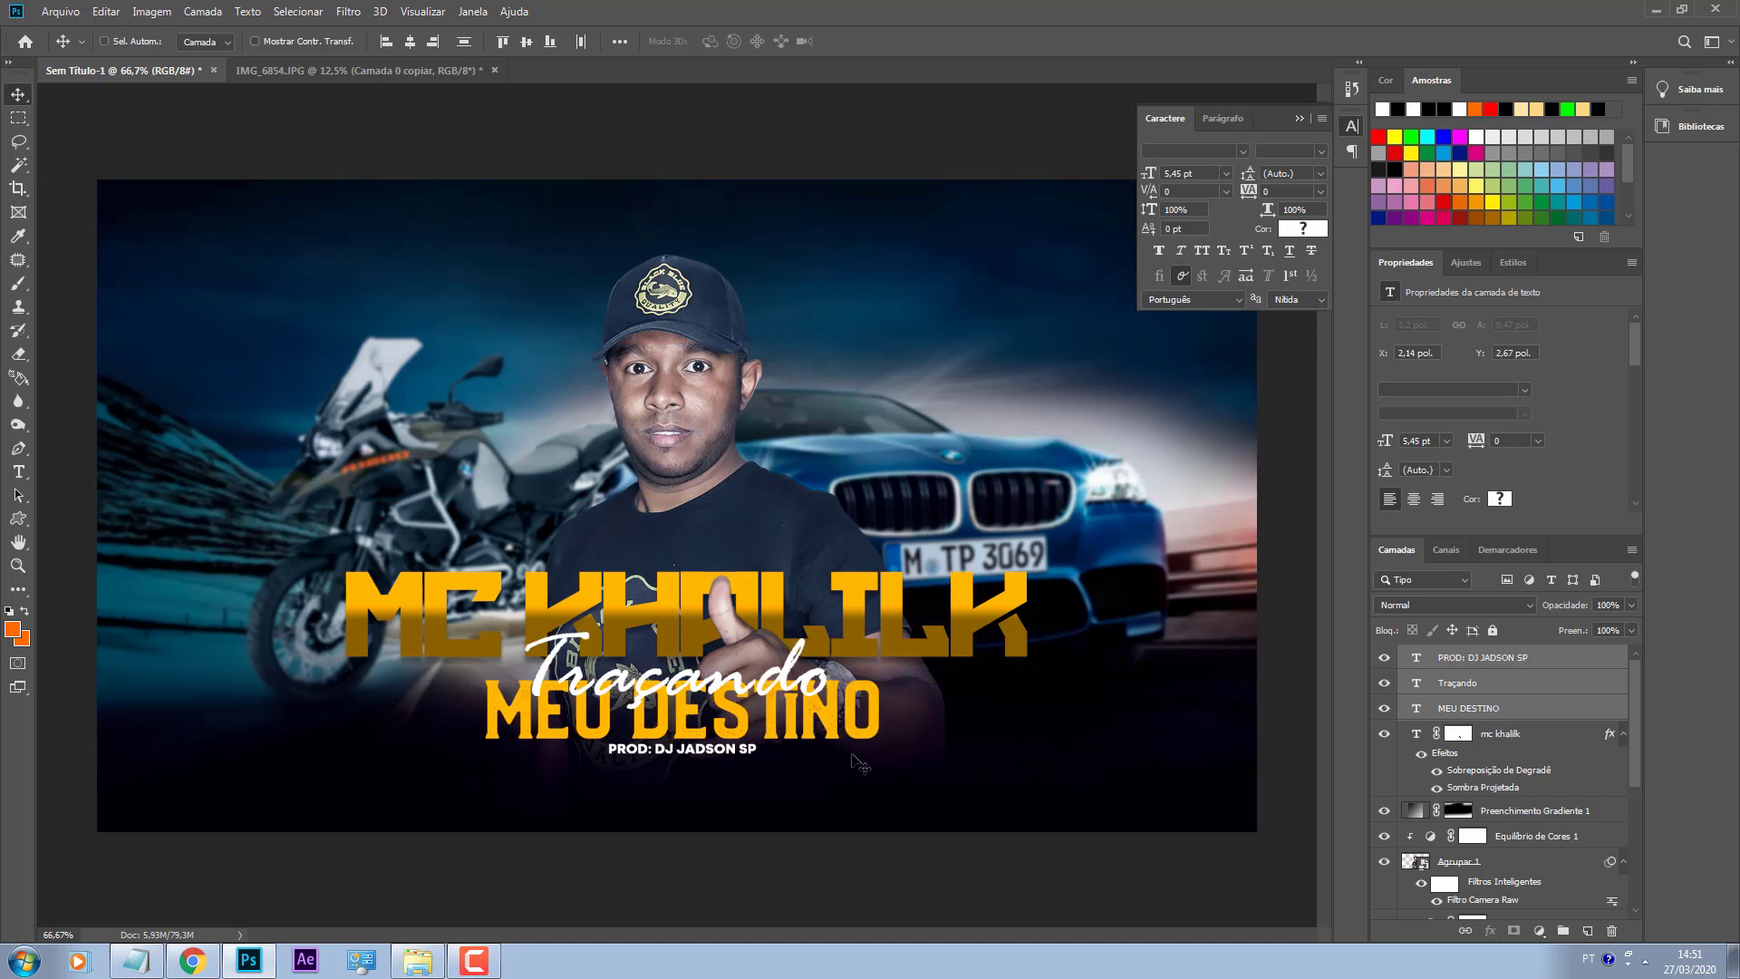
Step: Add a Color Lookup adjustment above all layers using the 2Strip.look 3D LUT
{"action": "left_click", "coordinate": [1589, 653]}
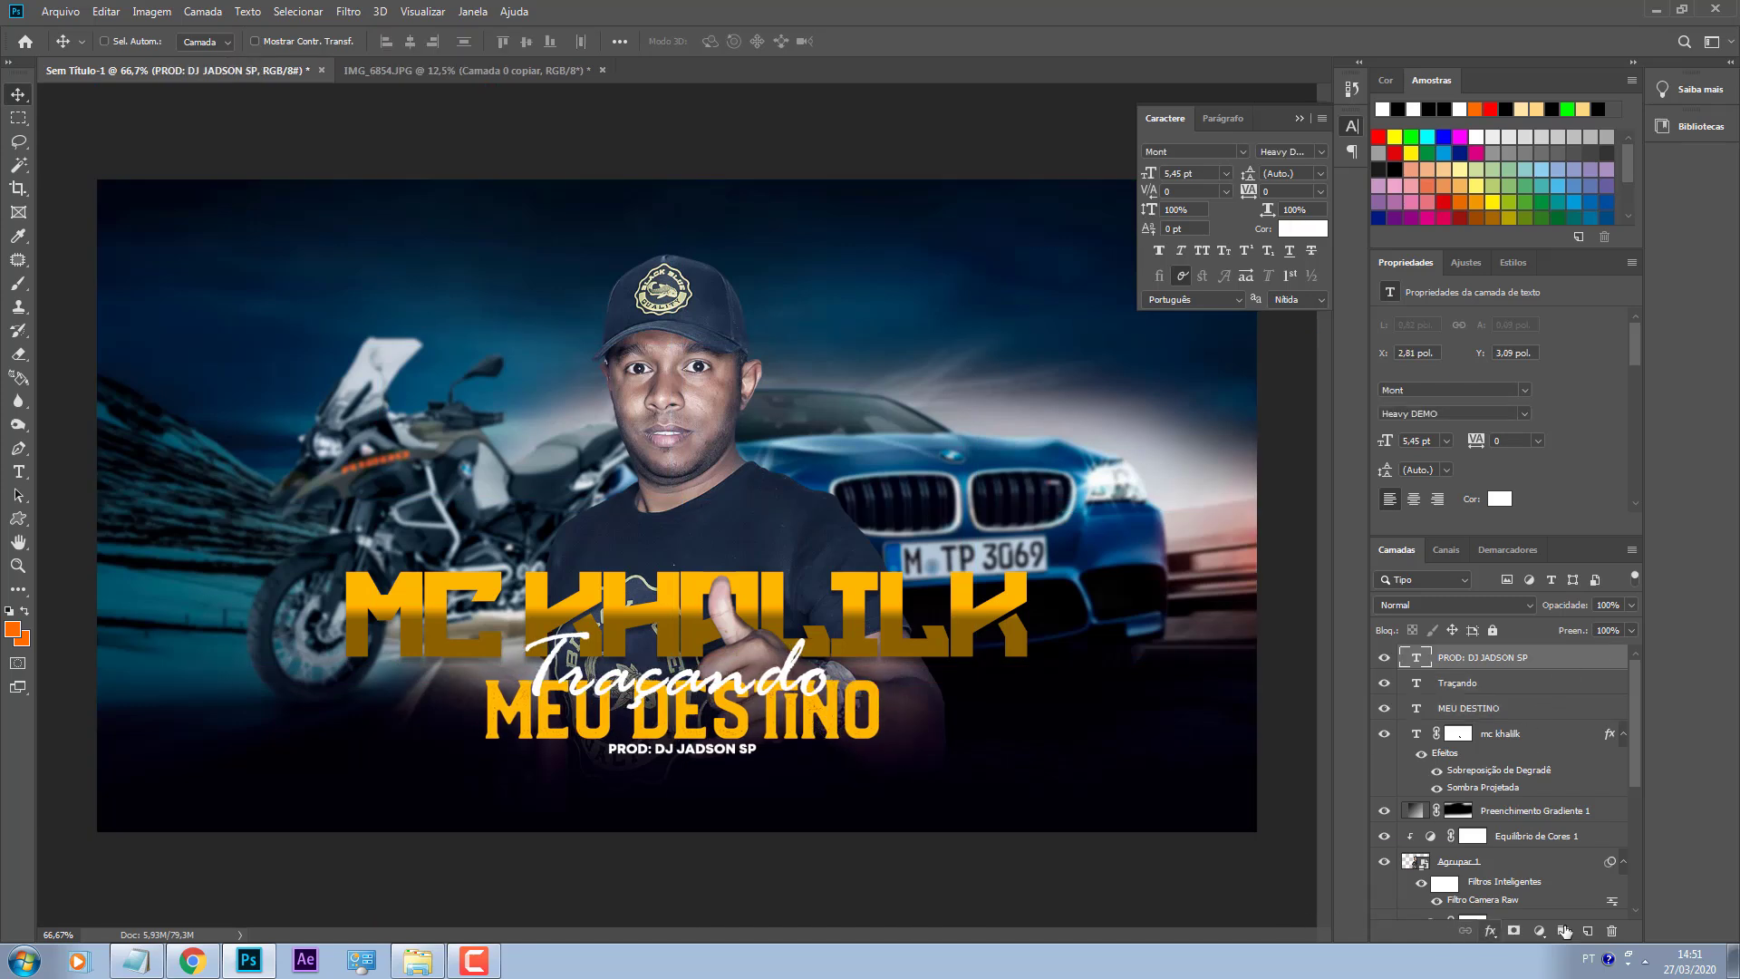
{"action": "left_click", "coordinate": [1540, 932]}
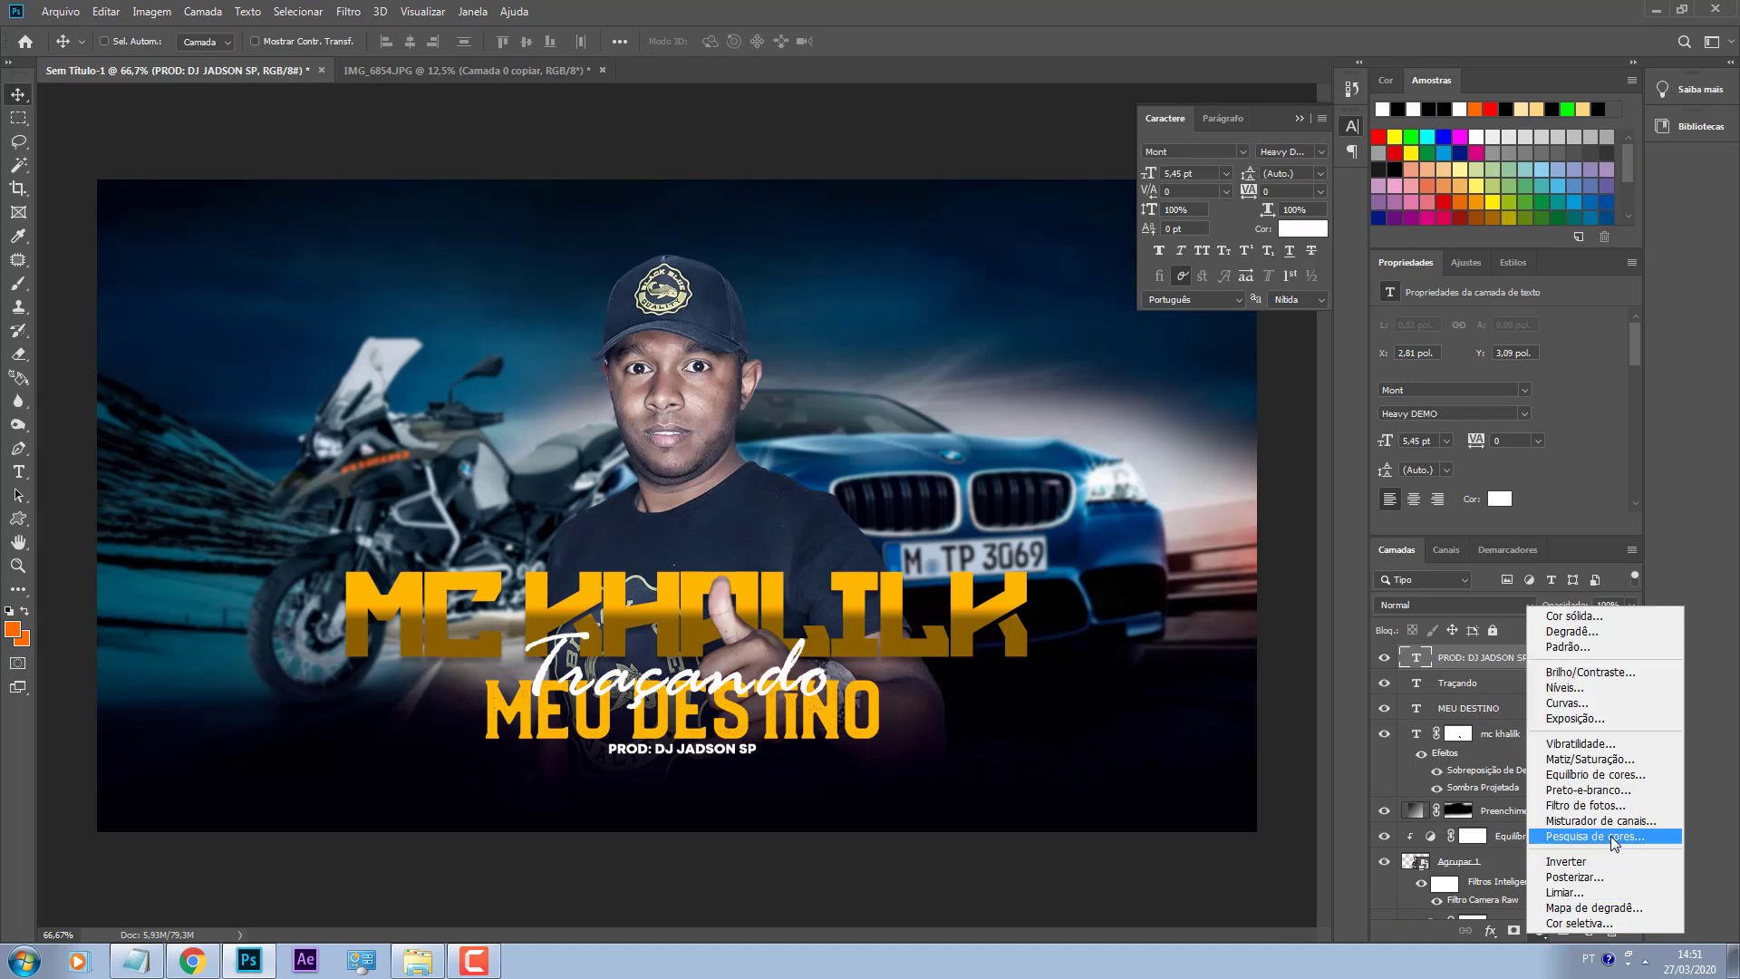
{"action": "left_click", "coordinate": [1595, 835]}
{"action": "left_click", "coordinate": [1573, 323]}
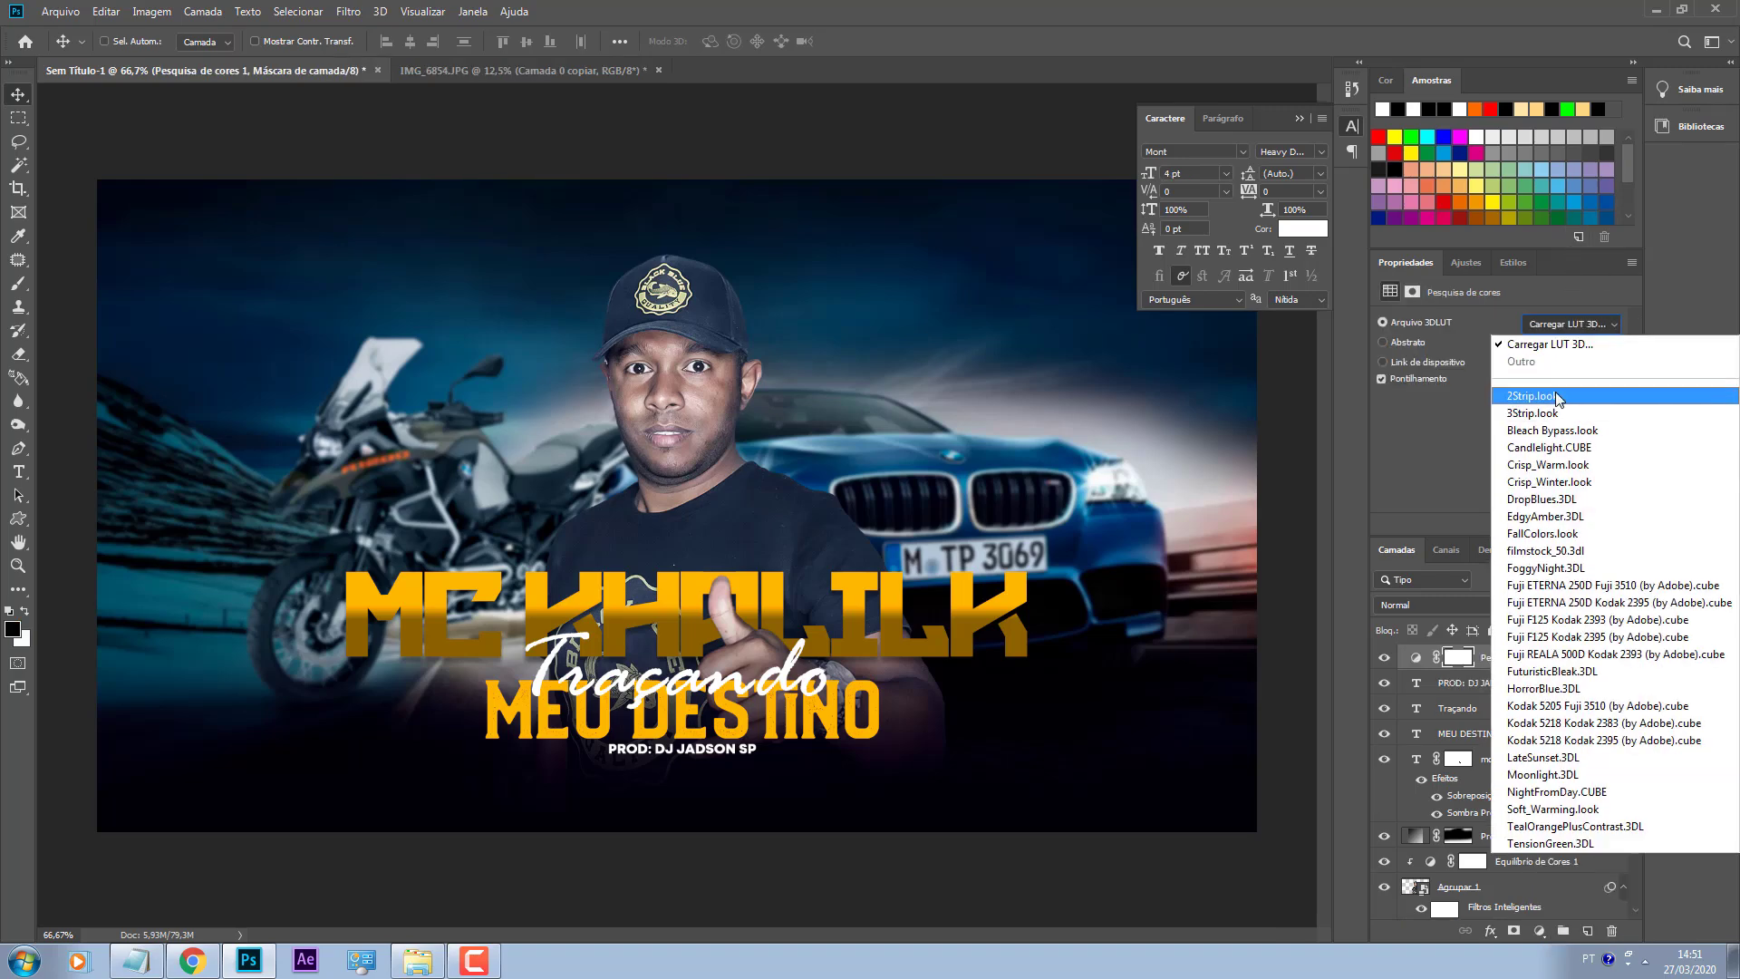
{"action": "left_click", "coordinate": [1555, 398]}
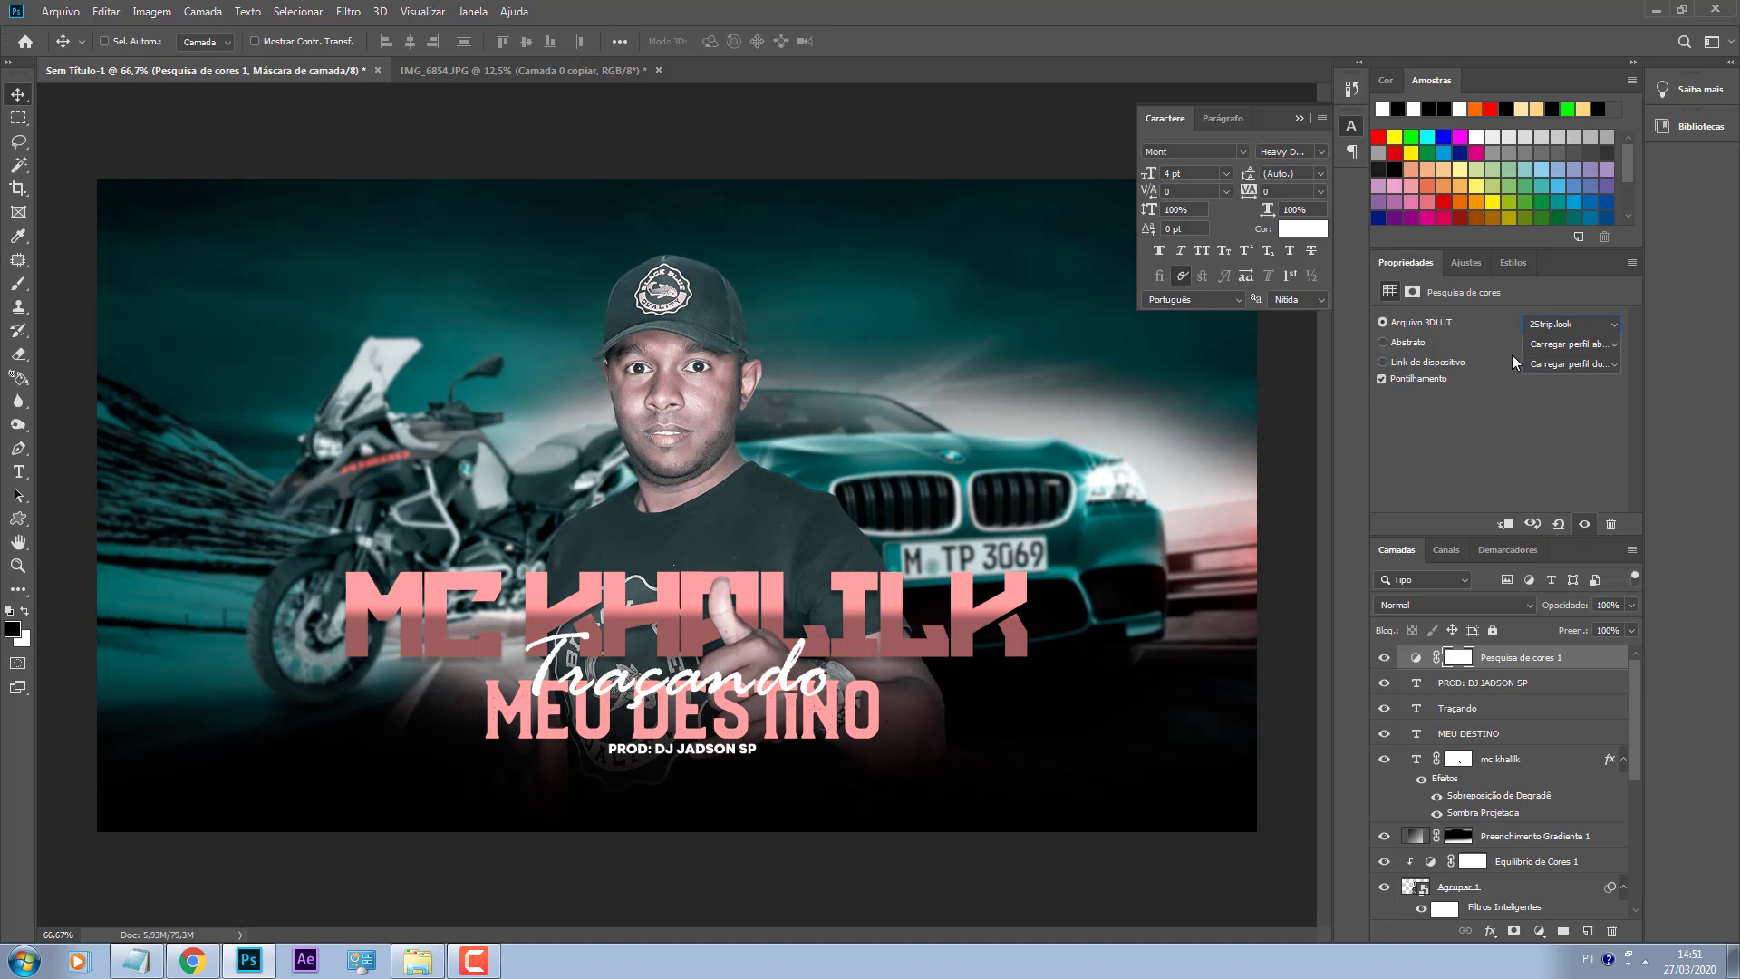
{"action": "key", "text": "Down"}
{"action": "key", "text": "Up"}
Step: Reduce the 2Strip.look Color Lookup layer's opacity to 32%
{"action": "left_click", "coordinate": [1631, 605]}
{"action": "left_click_drag", "start_coordinate": [1561, 611], "coordinate": [1573, 626]}
{"action": "left_click", "coordinate": [1631, 605]}
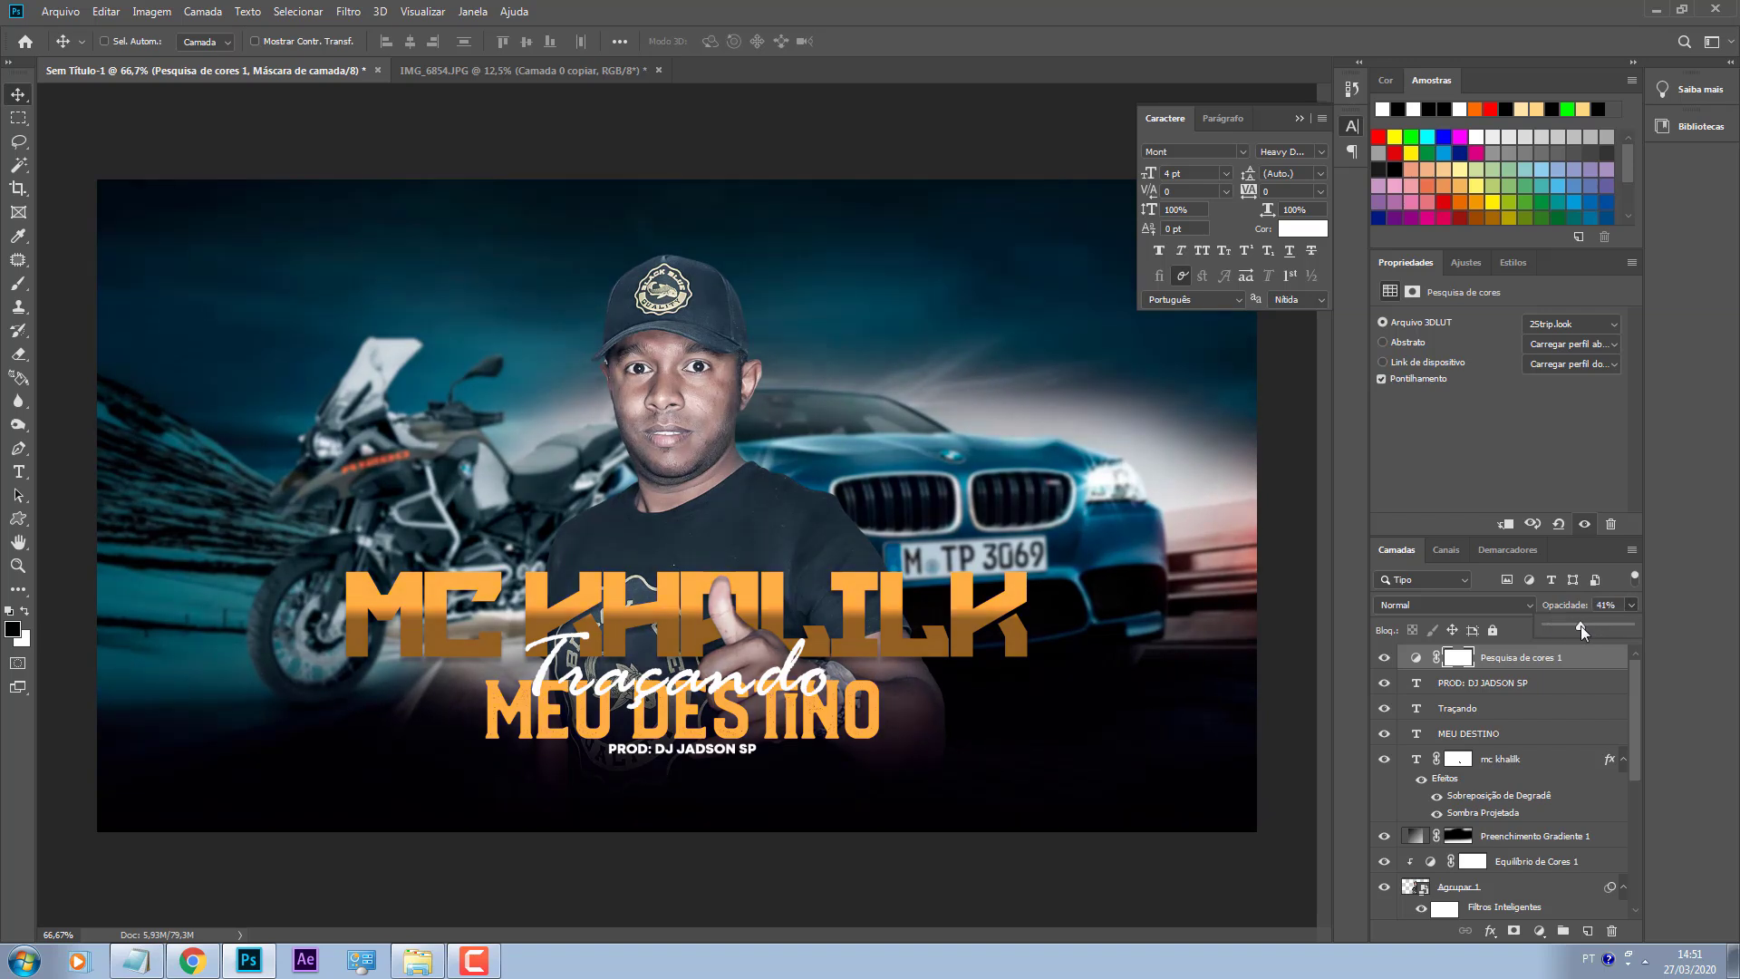
{"action": "left_click_drag", "start_coordinate": [1577, 625], "coordinate": [1574, 625]}
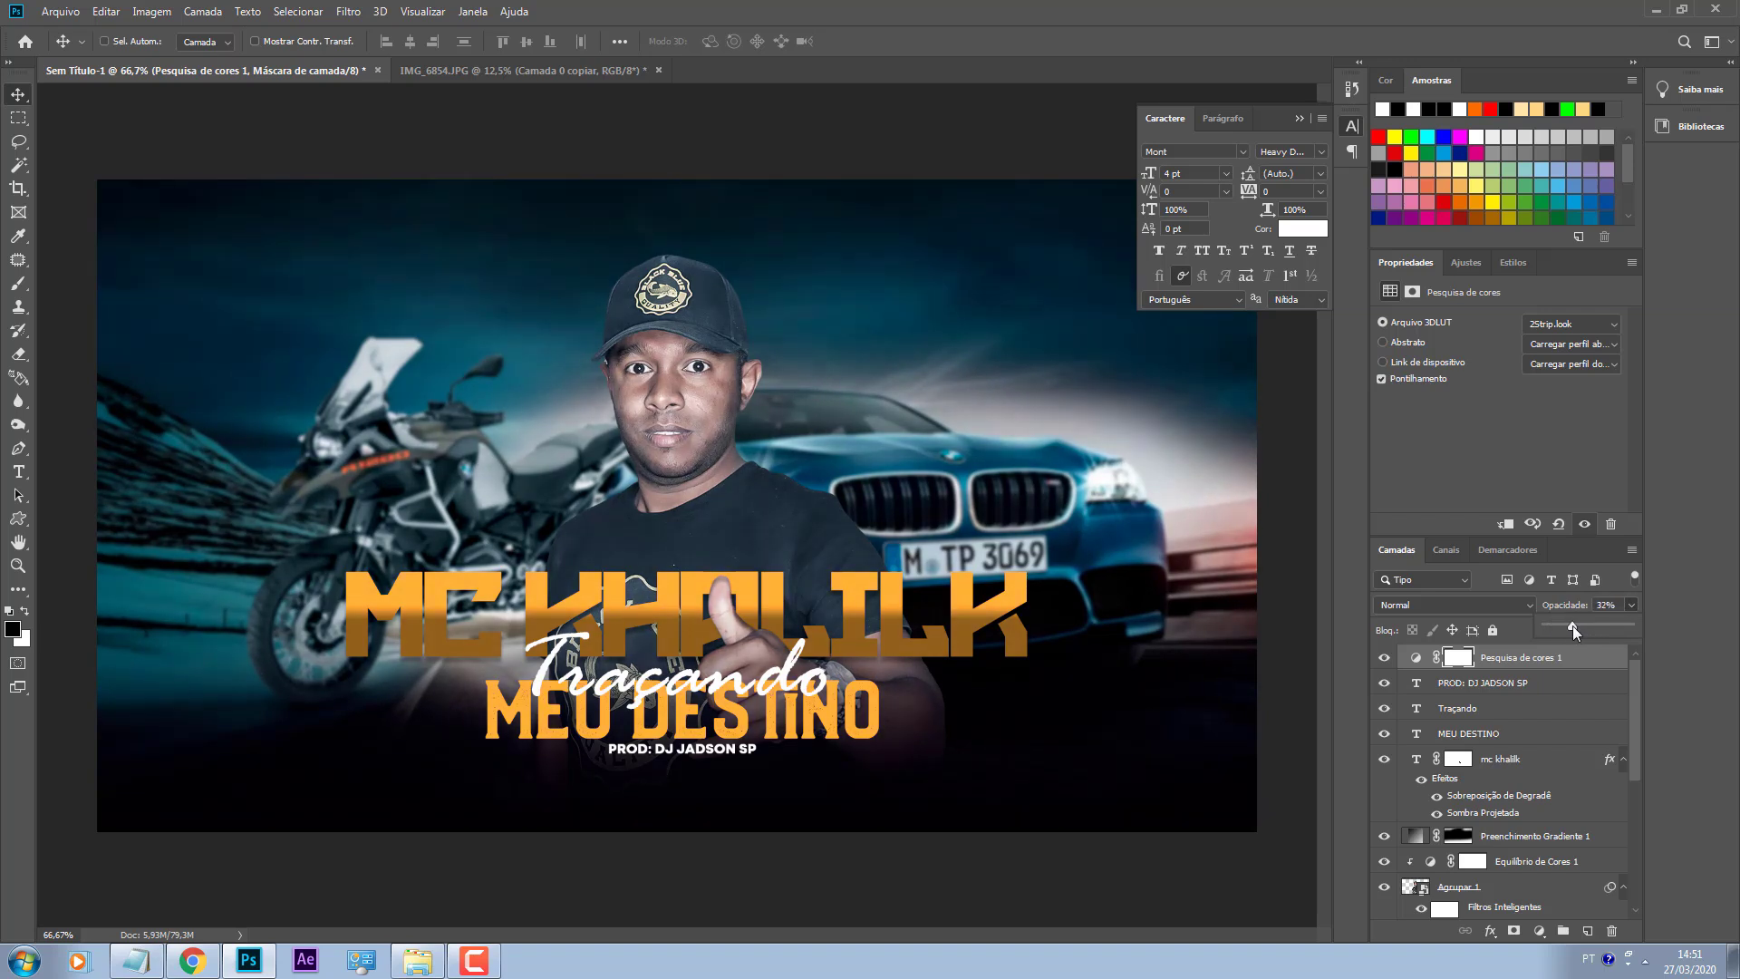
Step: Add a second Color Lookup adjustment with the EdgyAmber.3DL LUT and lower its opacity to 16%
{"action": "left_click", "coordinate": [1539, 931]}
{"action": "left_click", "coordinate": [1603, 836]}
{"action": "left_click", "coordinate": [1561, 324]}
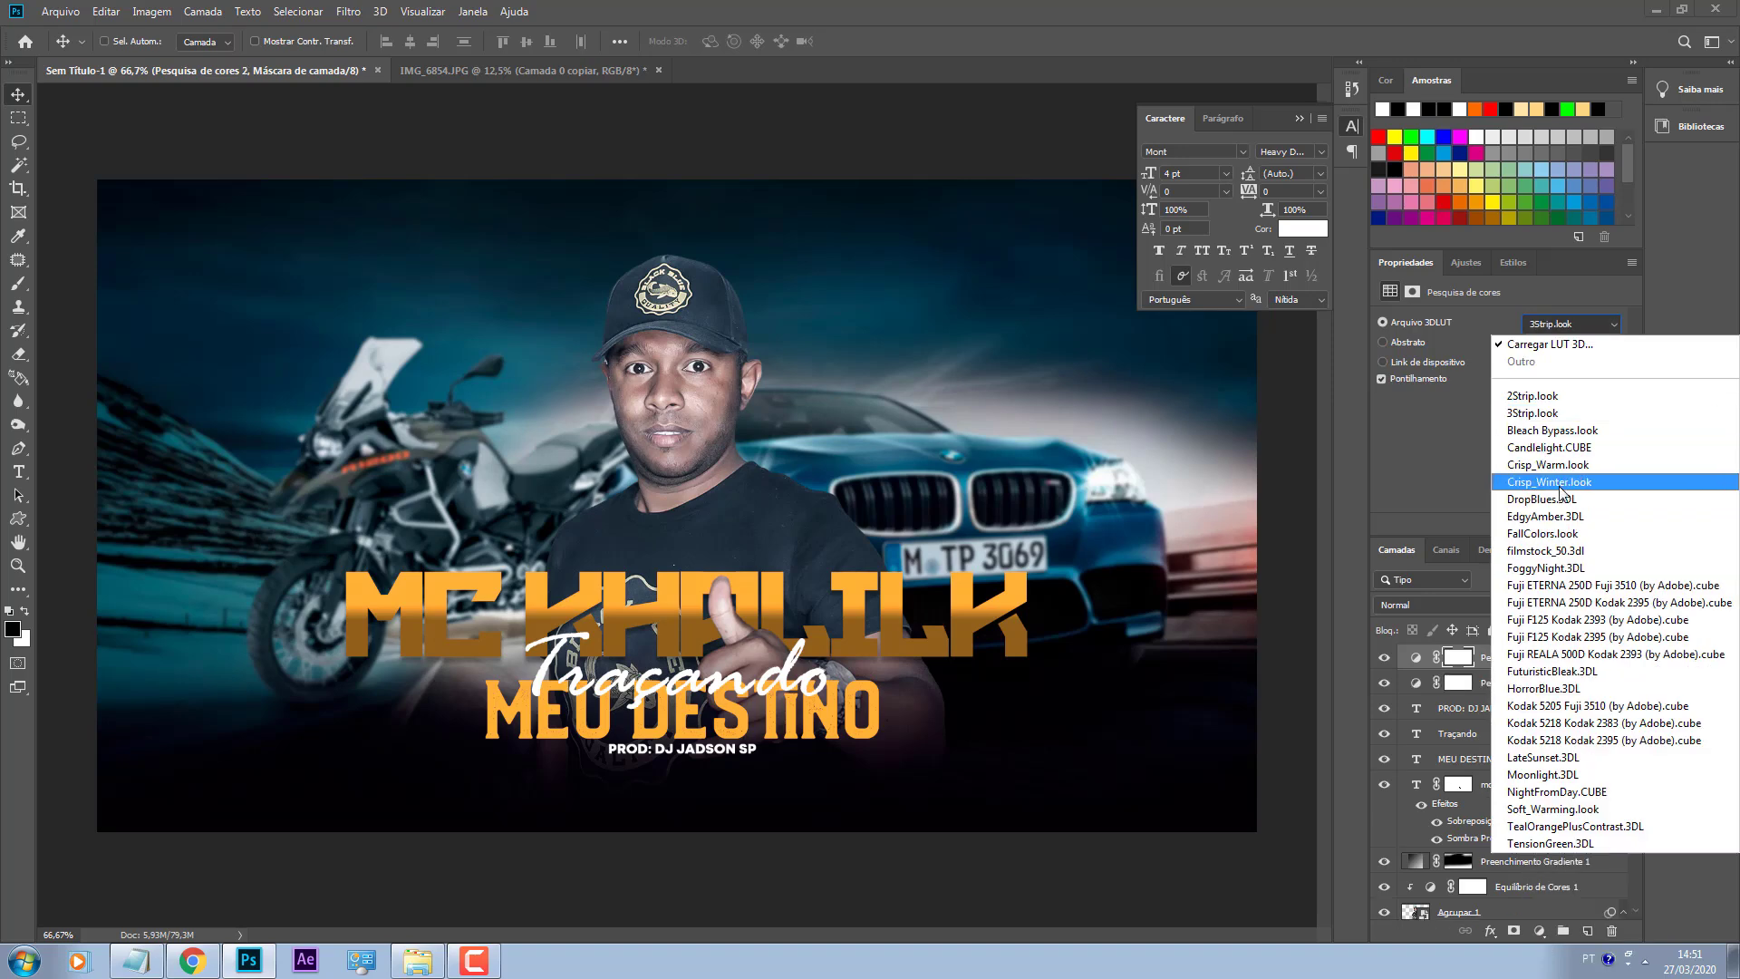
{"action": "left_click", "coordinate": [1548, 481]}
{"action": "key", "text": "Down"}
{"action": "key", "text": "Down"}
{"action": "key", "text": "Down"}
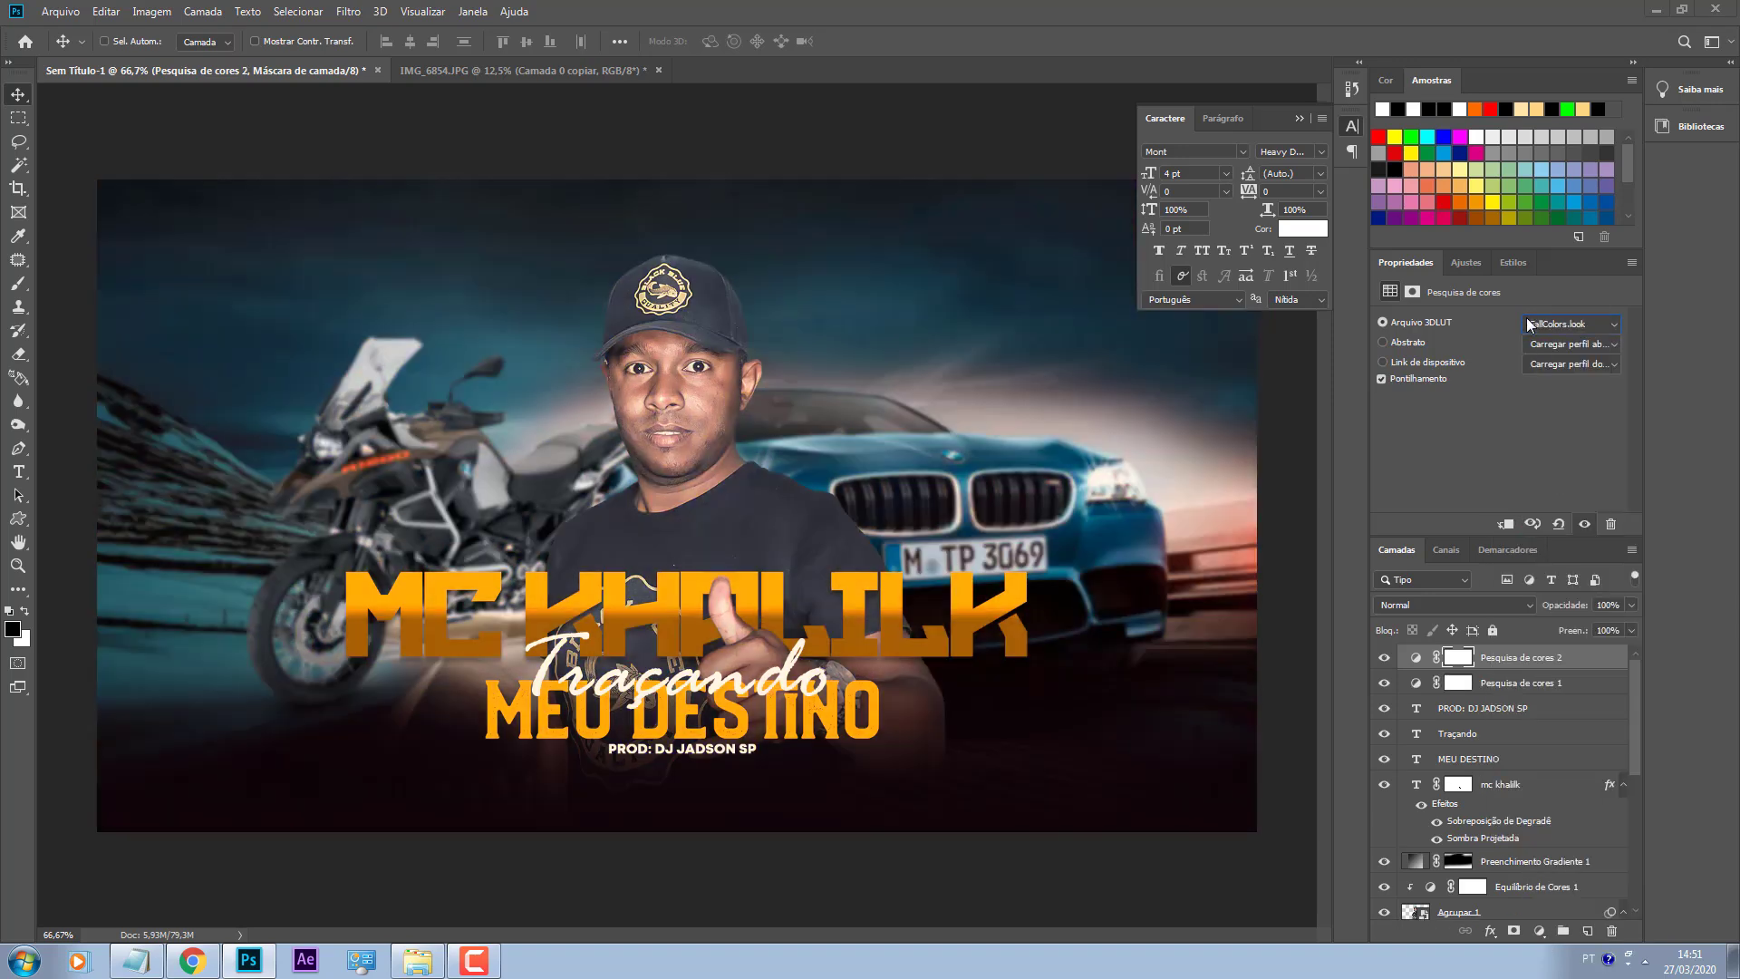
{"action": "key", "text": "Up"}
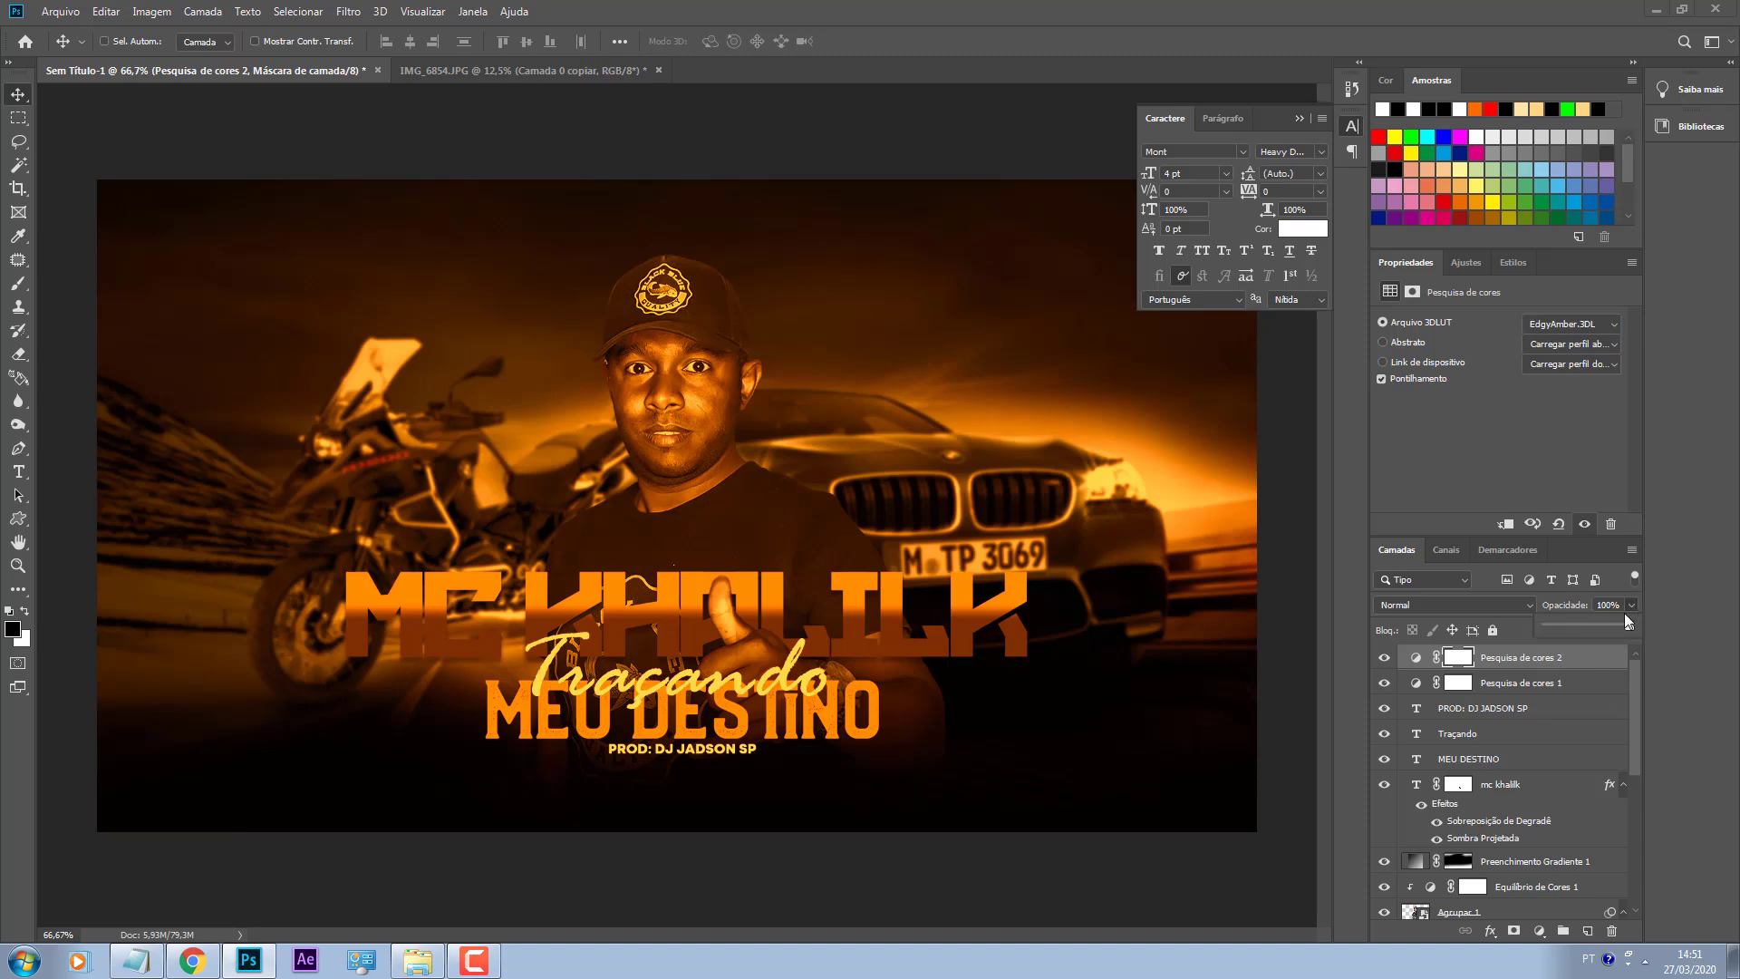
{"action": "left_click_drag", "start_coordinate": [1569, 627], "coordinate": [1559, 627]}
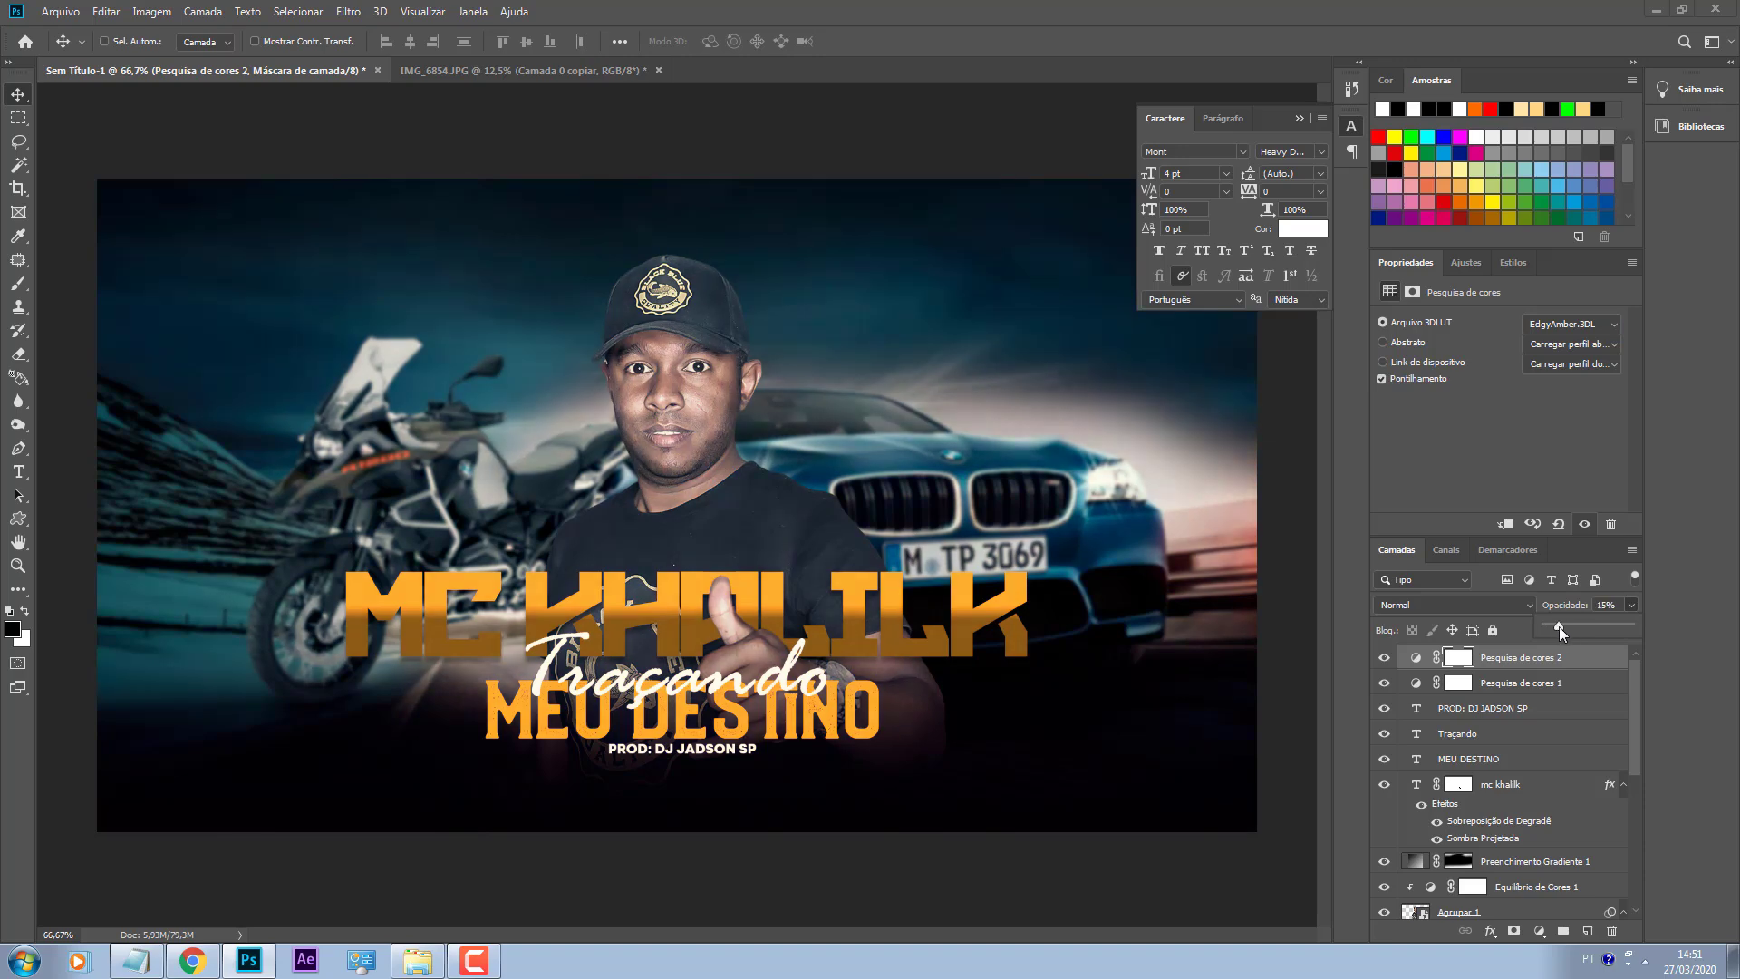
{"action": "left_click", "coordinate": [1410, 657]}
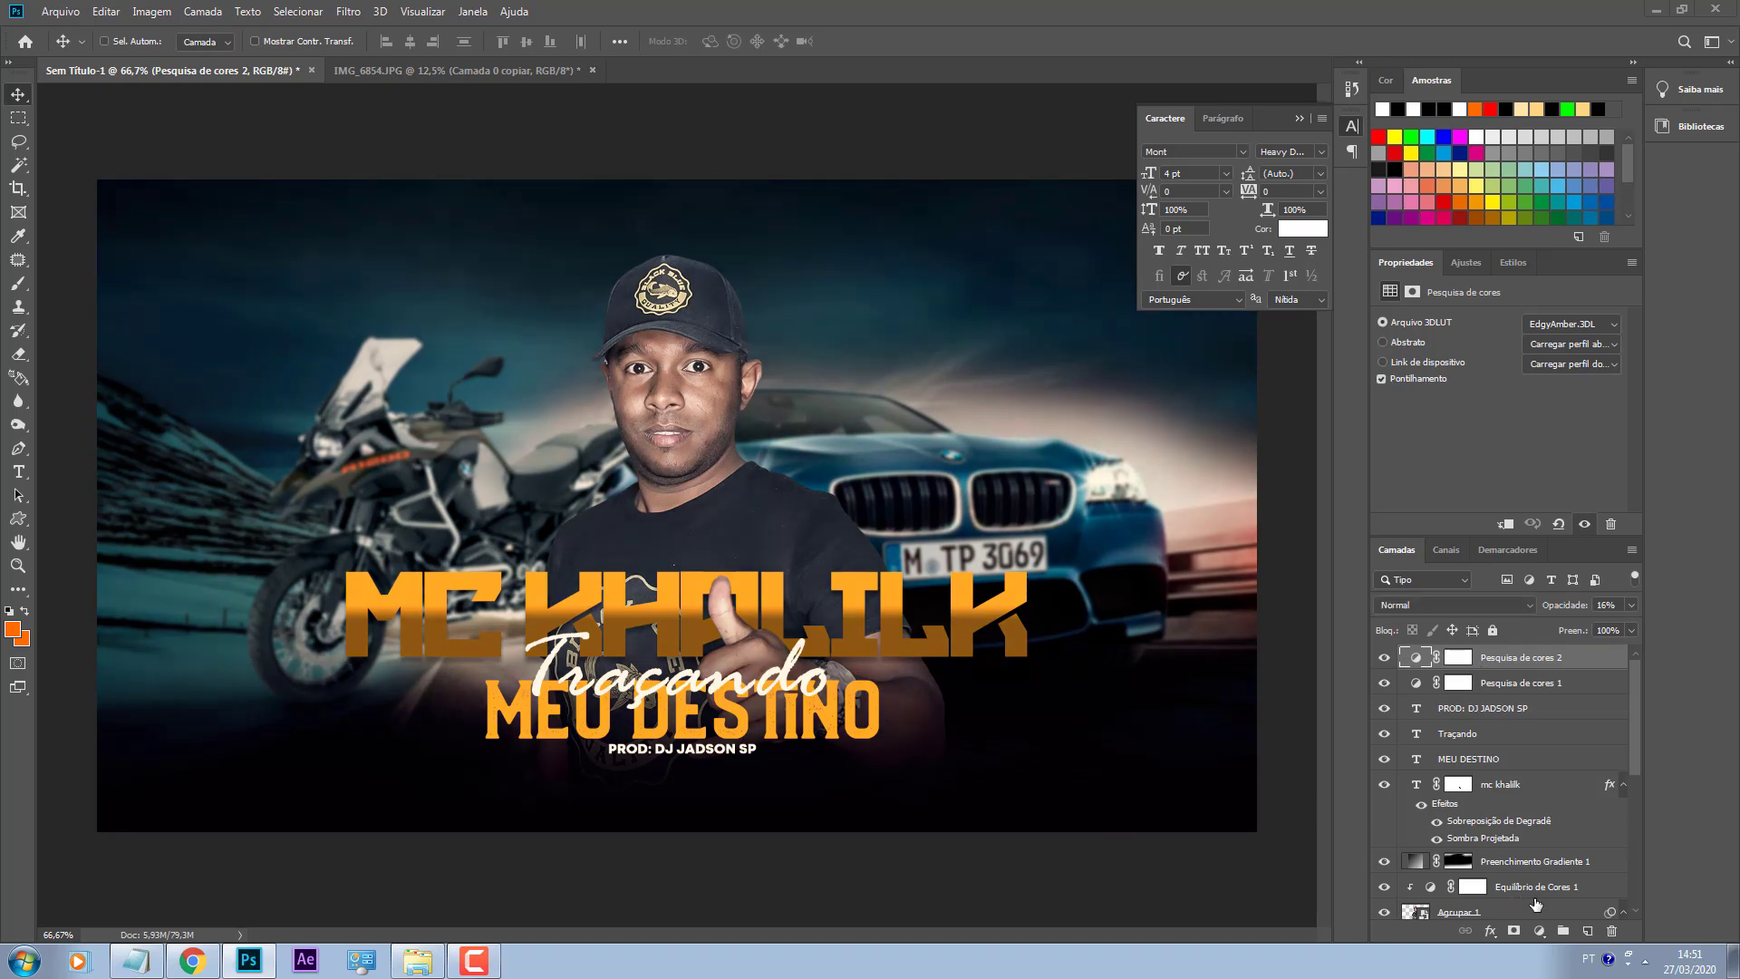
Step: Add a Color Balance adjustment with midtones at +18 towards red and -1 on magenta/green
{"action": "left_click", "coordinate": [1539, 930]}
{"action": "left_click", "coordinate": [1572, 784]}
{"action": "left_click_drag", "start_coordinate": [1476, 366], "coordinate": [1491, 402]}
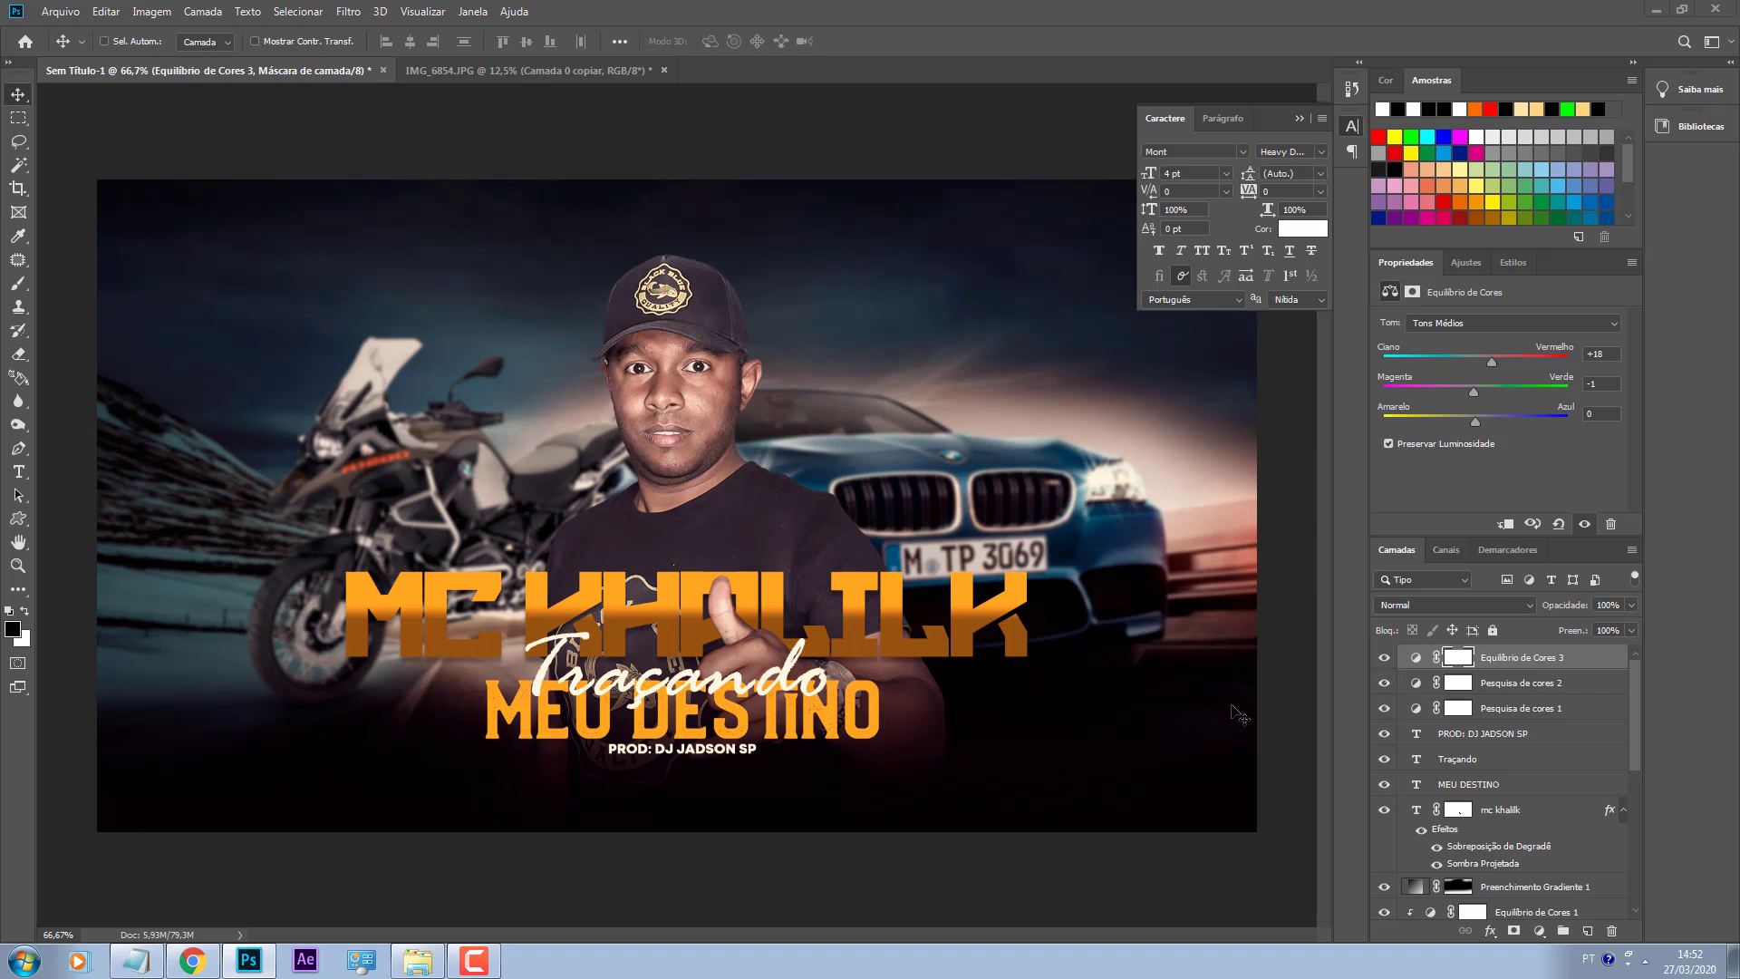
Step: On a new top layer, paint a soft 700 px orange (ff6c00) spot between the artist's shoulder and the car
{"action": "left_click", "coordinate": [1587, 931]}
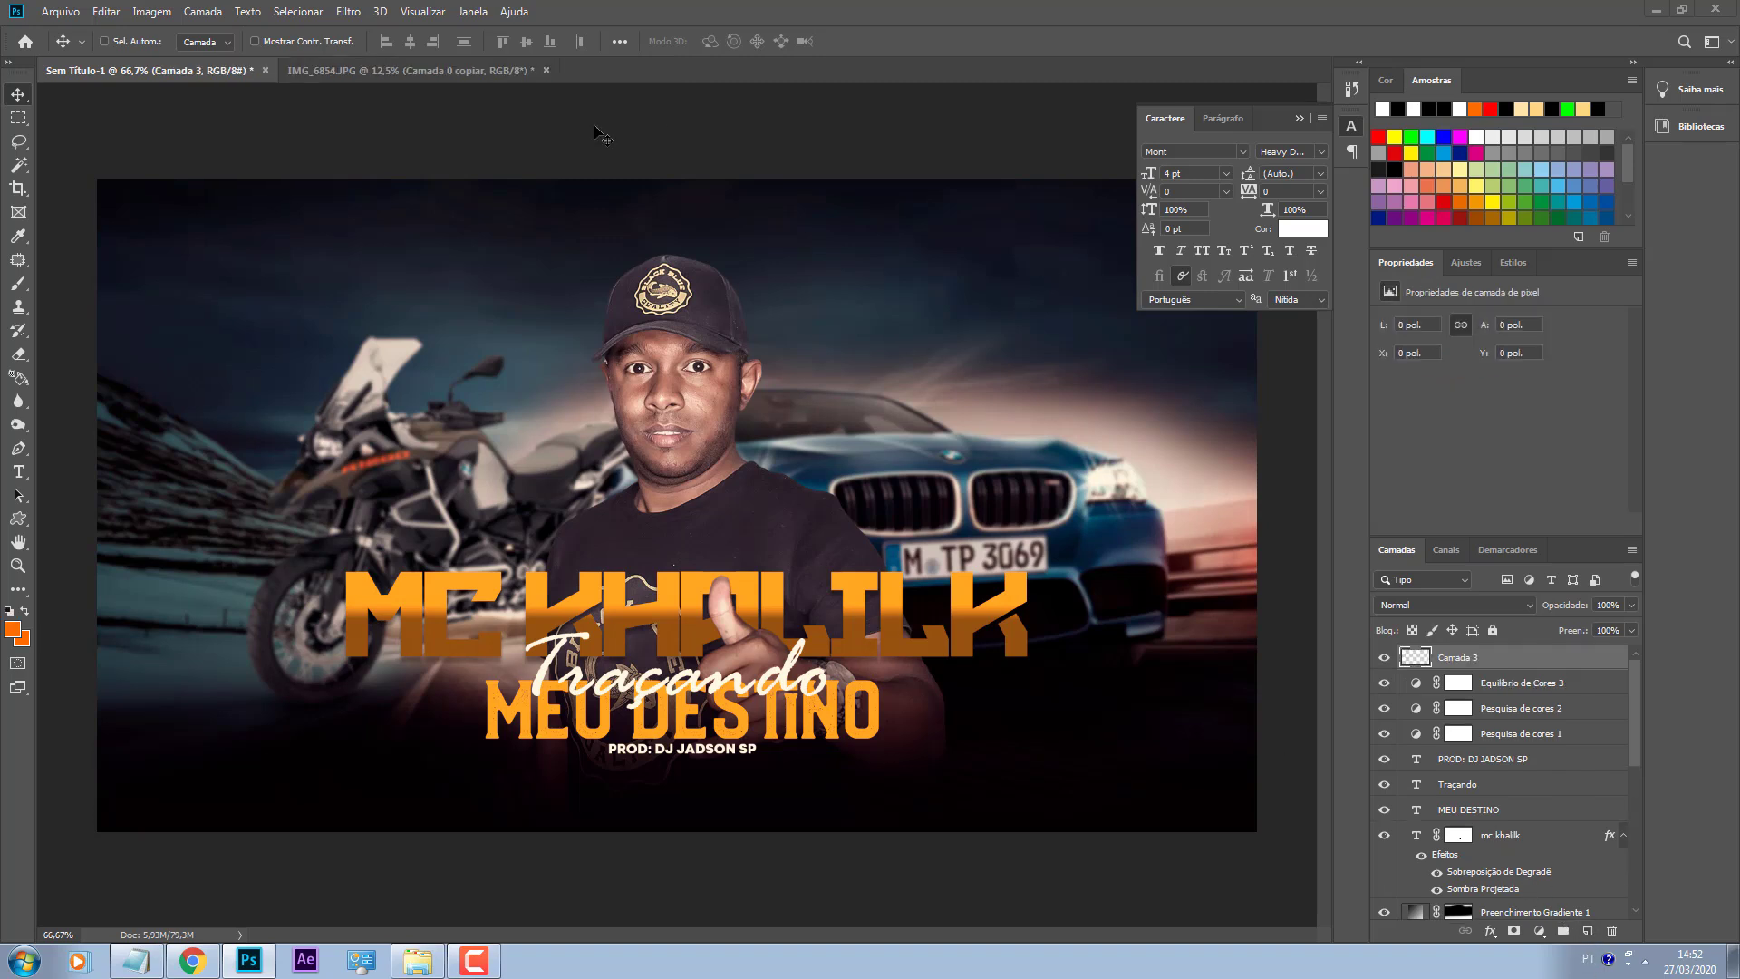
{"action": "key", "text": "b"}
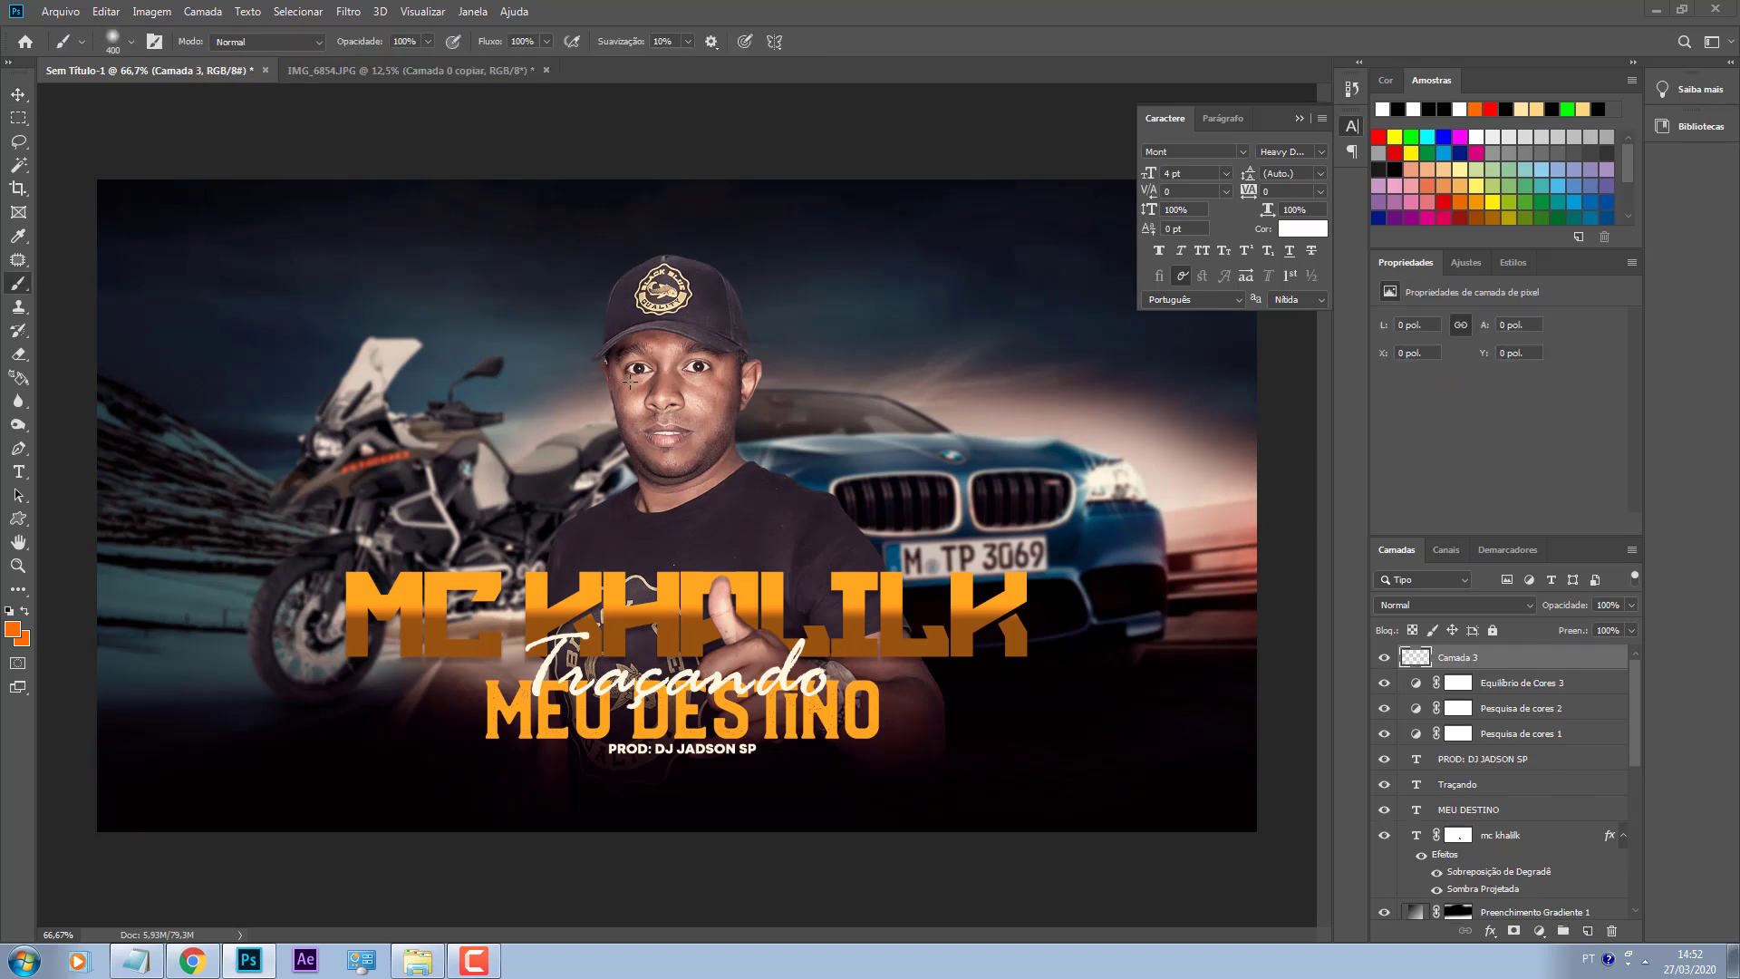
{"action": "left_click", "coordinate": [1486, 108]}
{"action": "key", "text": "bracketright"}
{"action": "key", "text": "bracketright"}
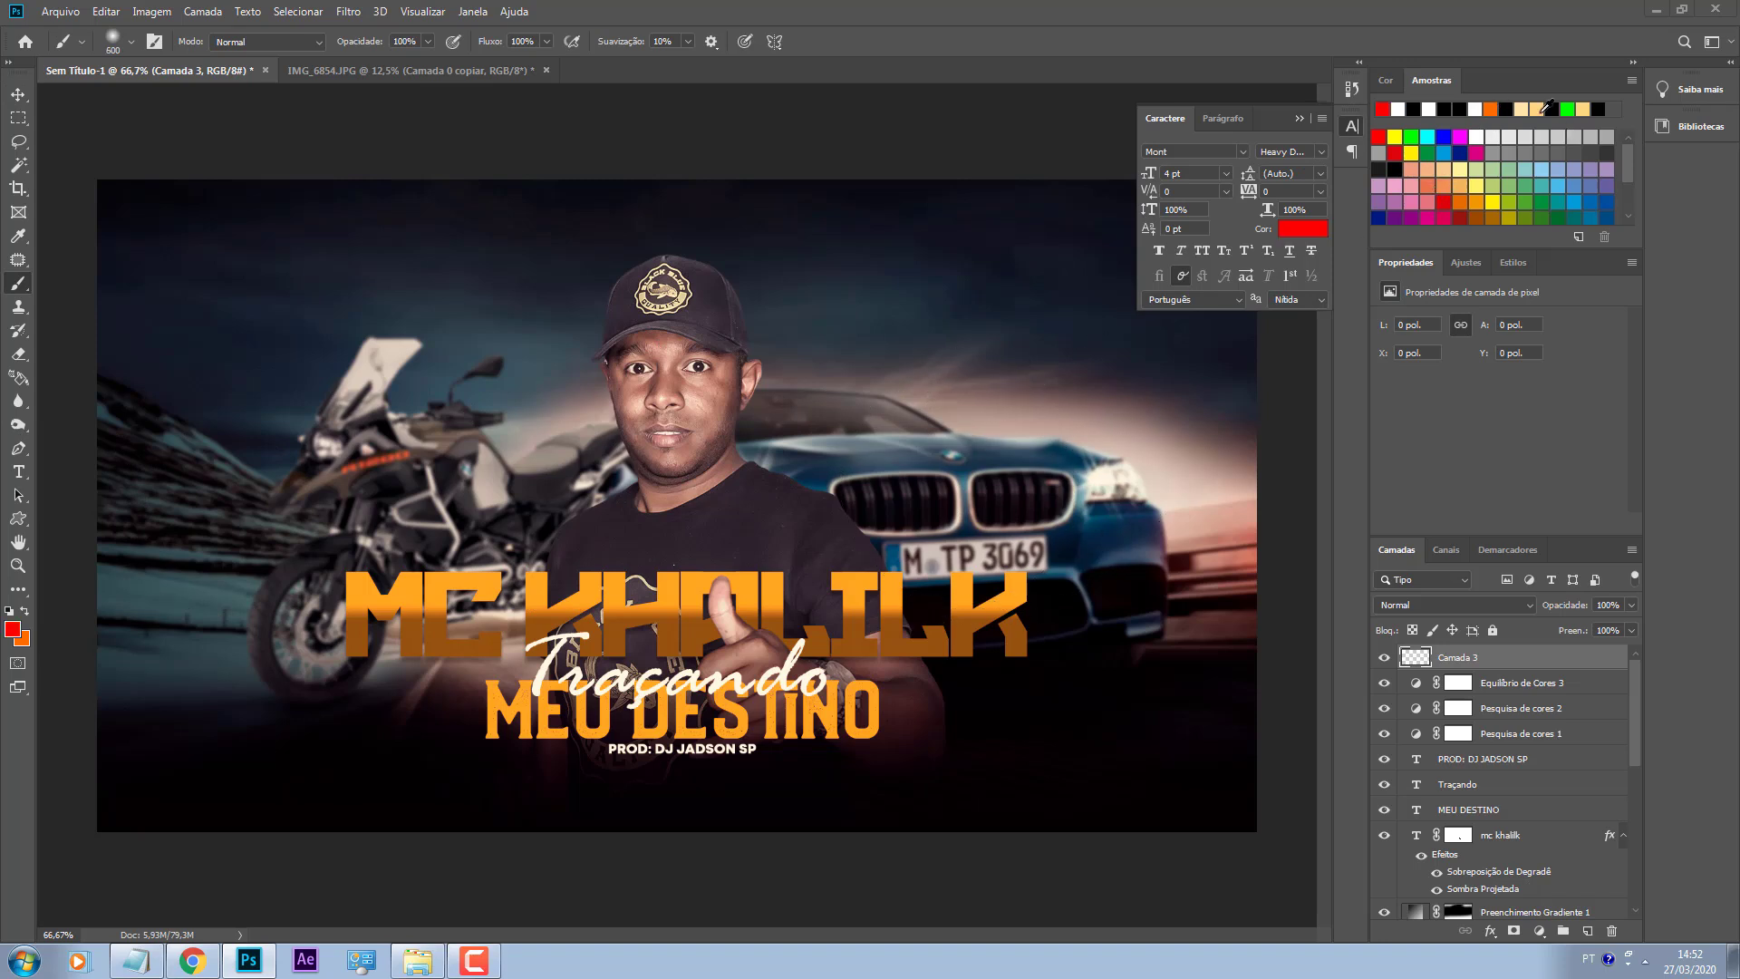
{"action": "left_click", "coordinate": [1490, 108]}
{"action": "left_click", "coordinate": [1302, 228]}
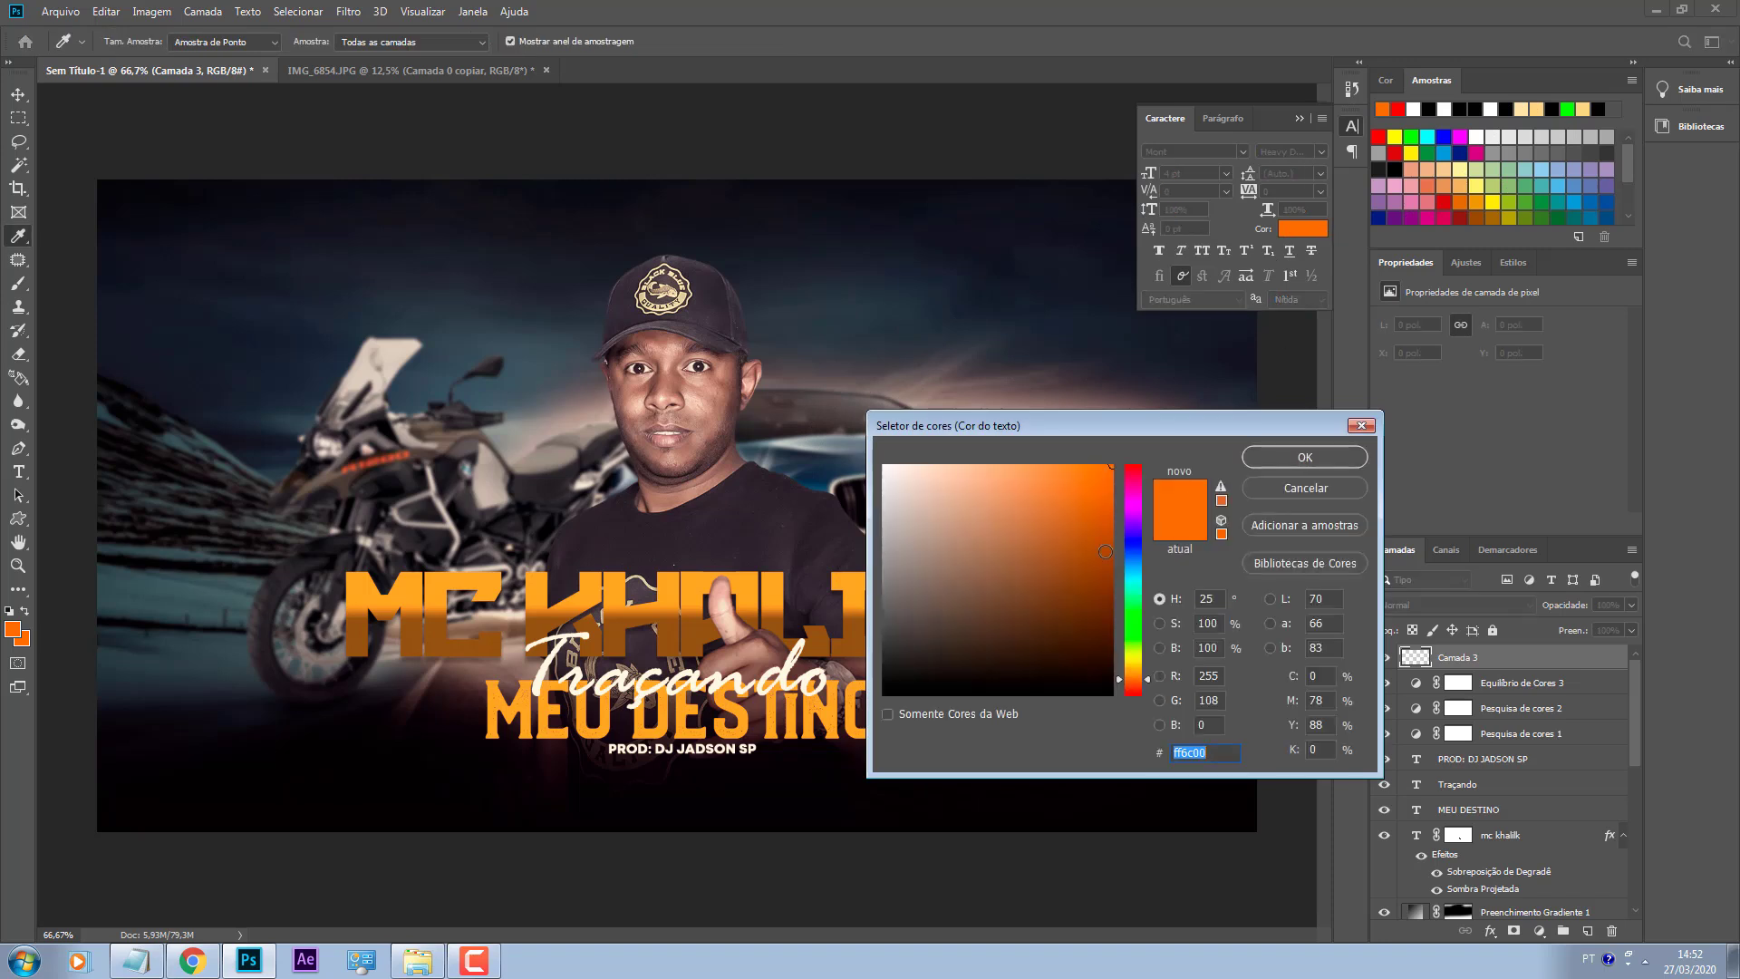
{"action": "key", "text": "Return"}
{"action": "key", "text": "bracketright"}
{"action": "left_click", "coordinate": [815, 489]}
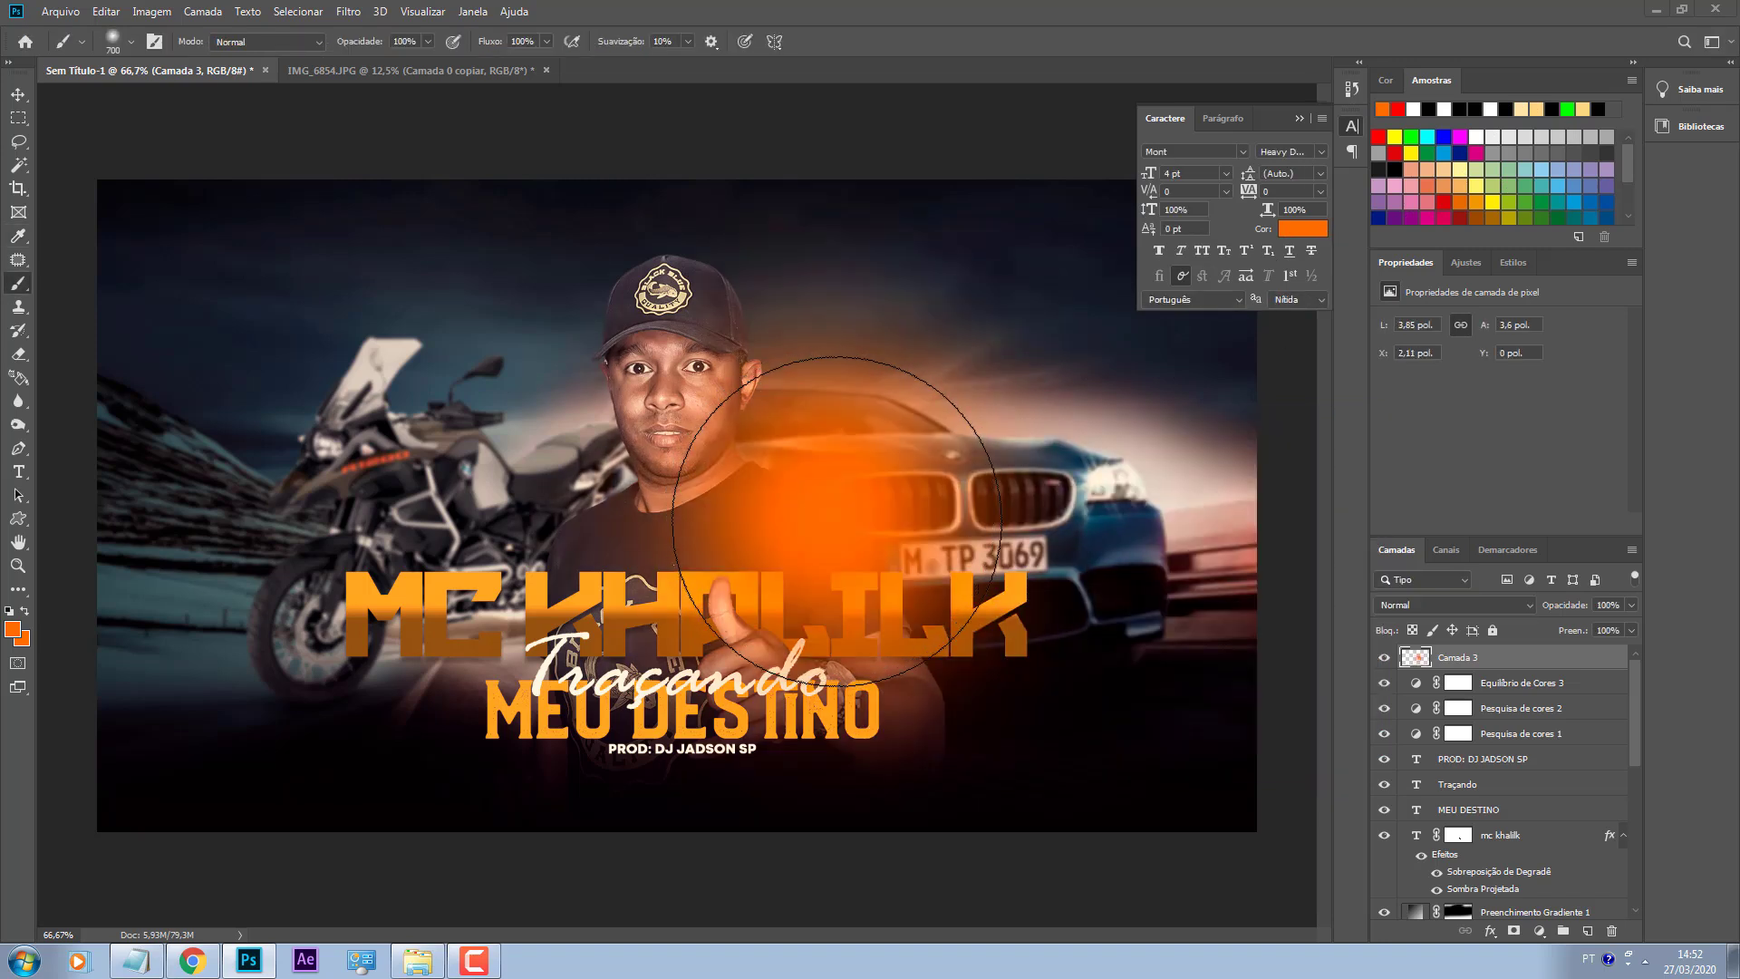
Step: Set the orange layer's blend mode to Divisão and dab a 250 px orange spot between the motorcycle and the artist
{"action": "left_click", "coordinate": [1432, 605]}
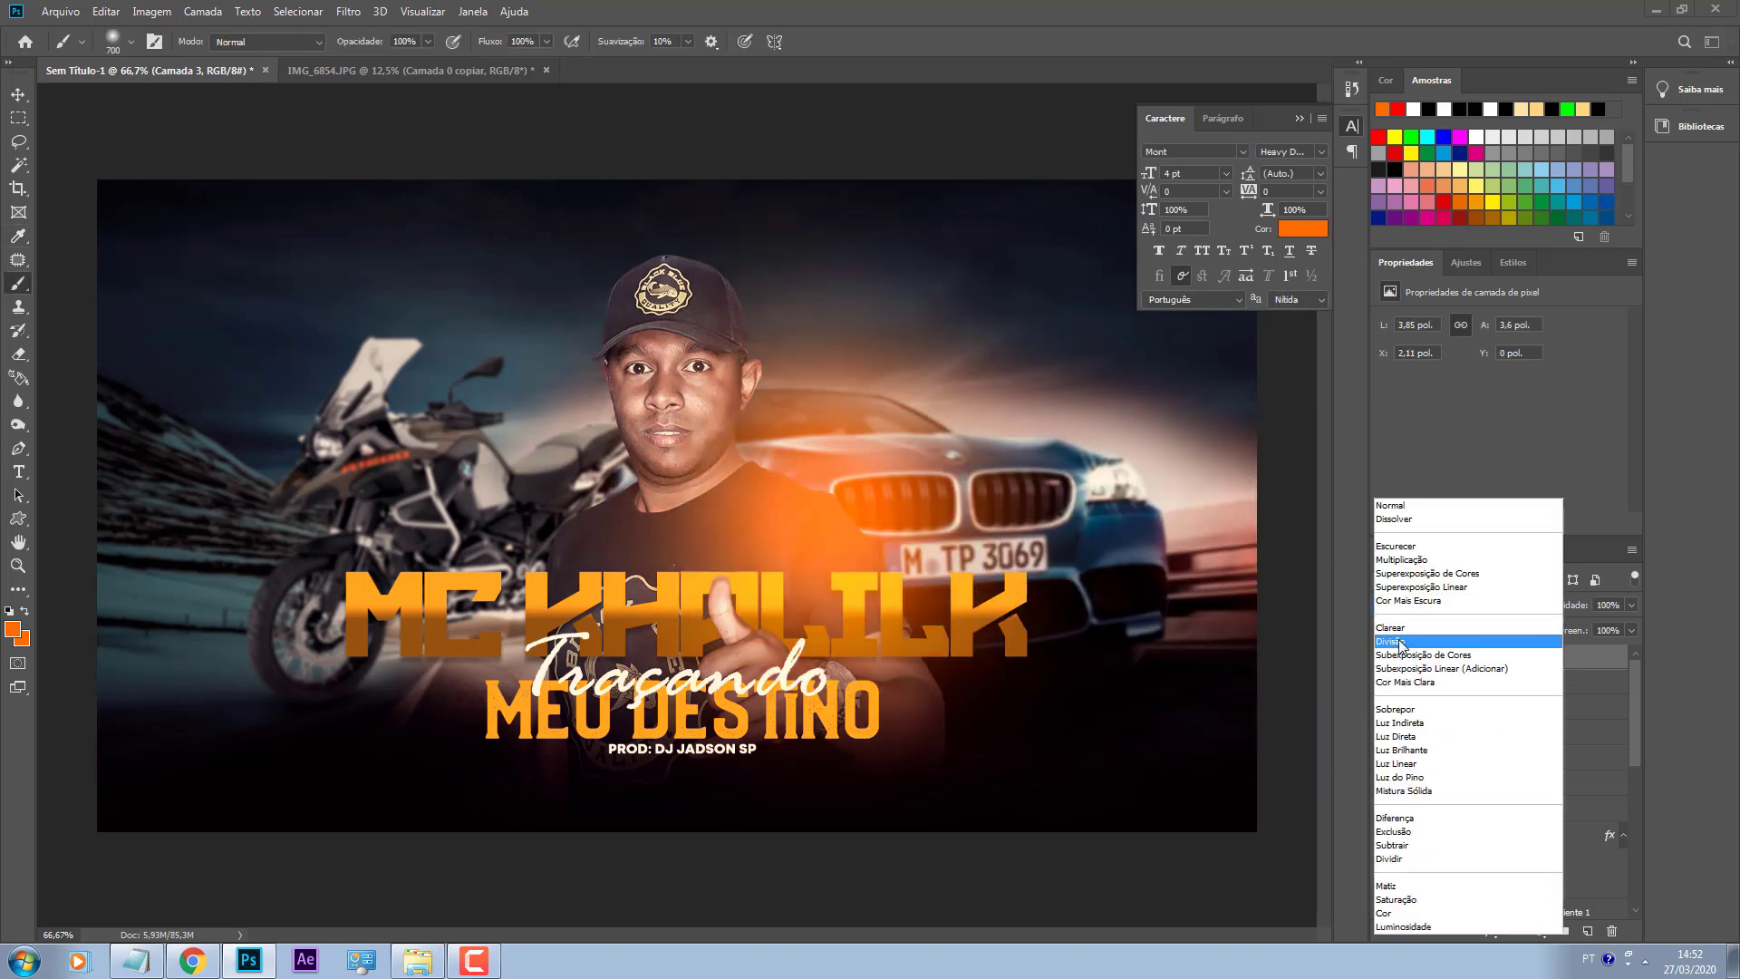
{"action": "left_click", "coordinate": [1400, 642]}
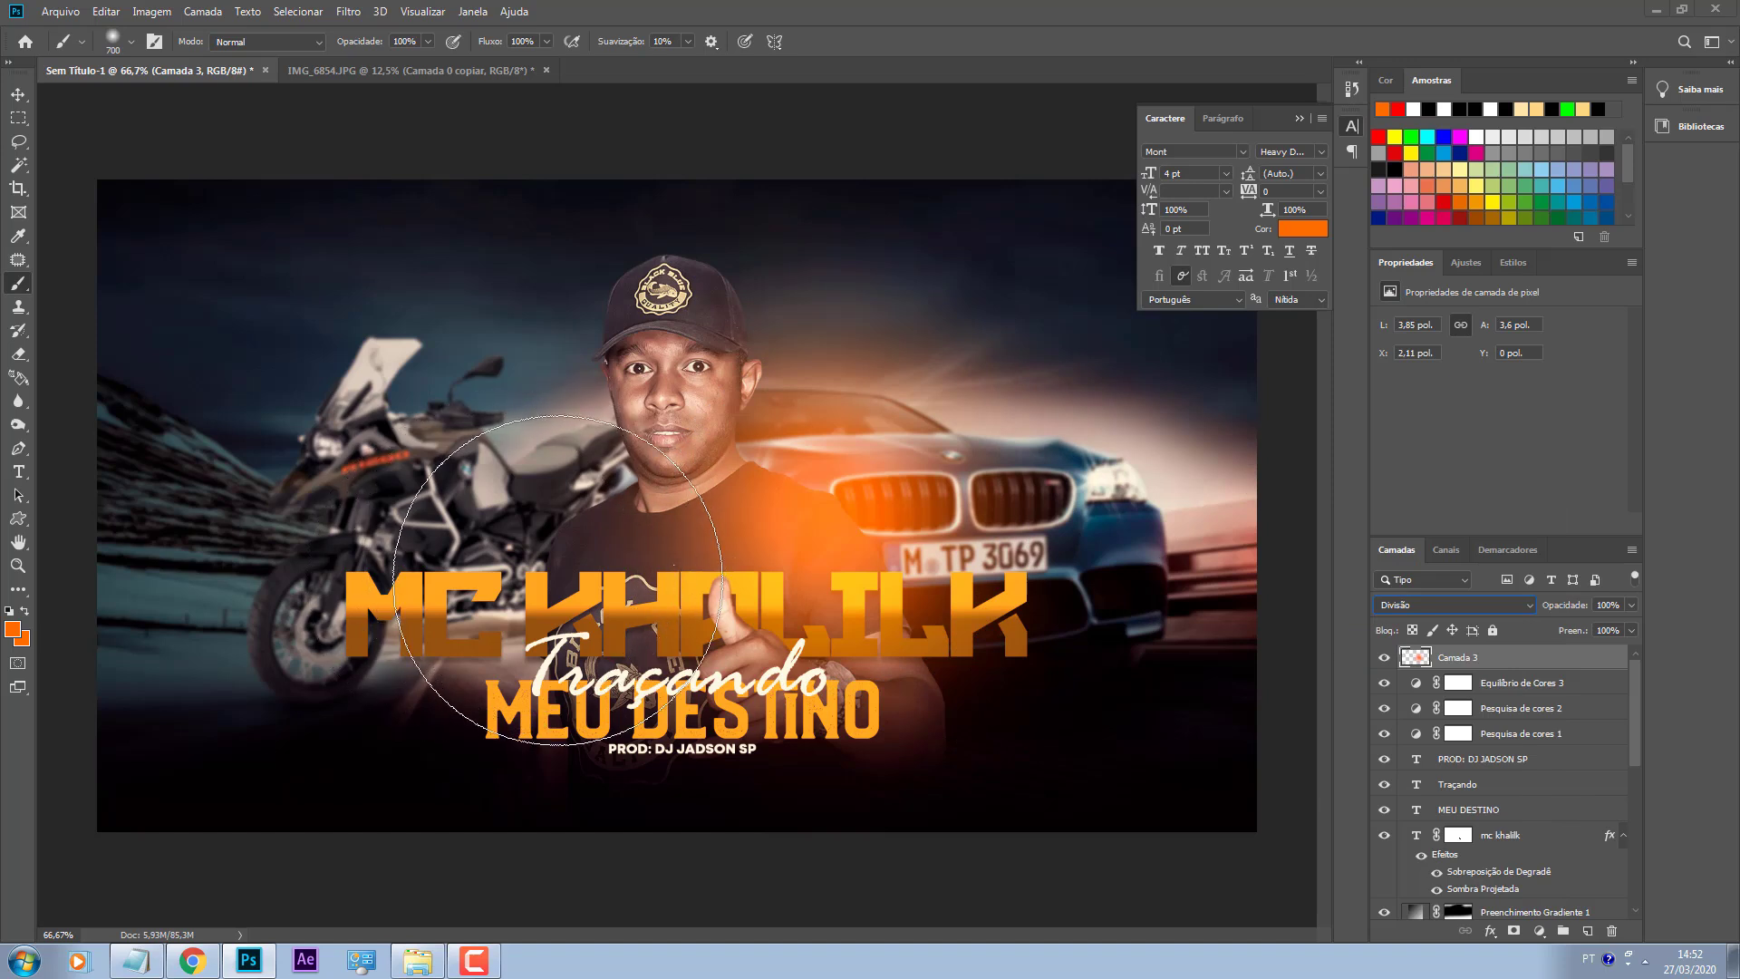
{"action": "key", "text": "bracketleft"}
{"action": "key", "text": "bracketleft"}
{"action": "key", "text": "bracketleft"}
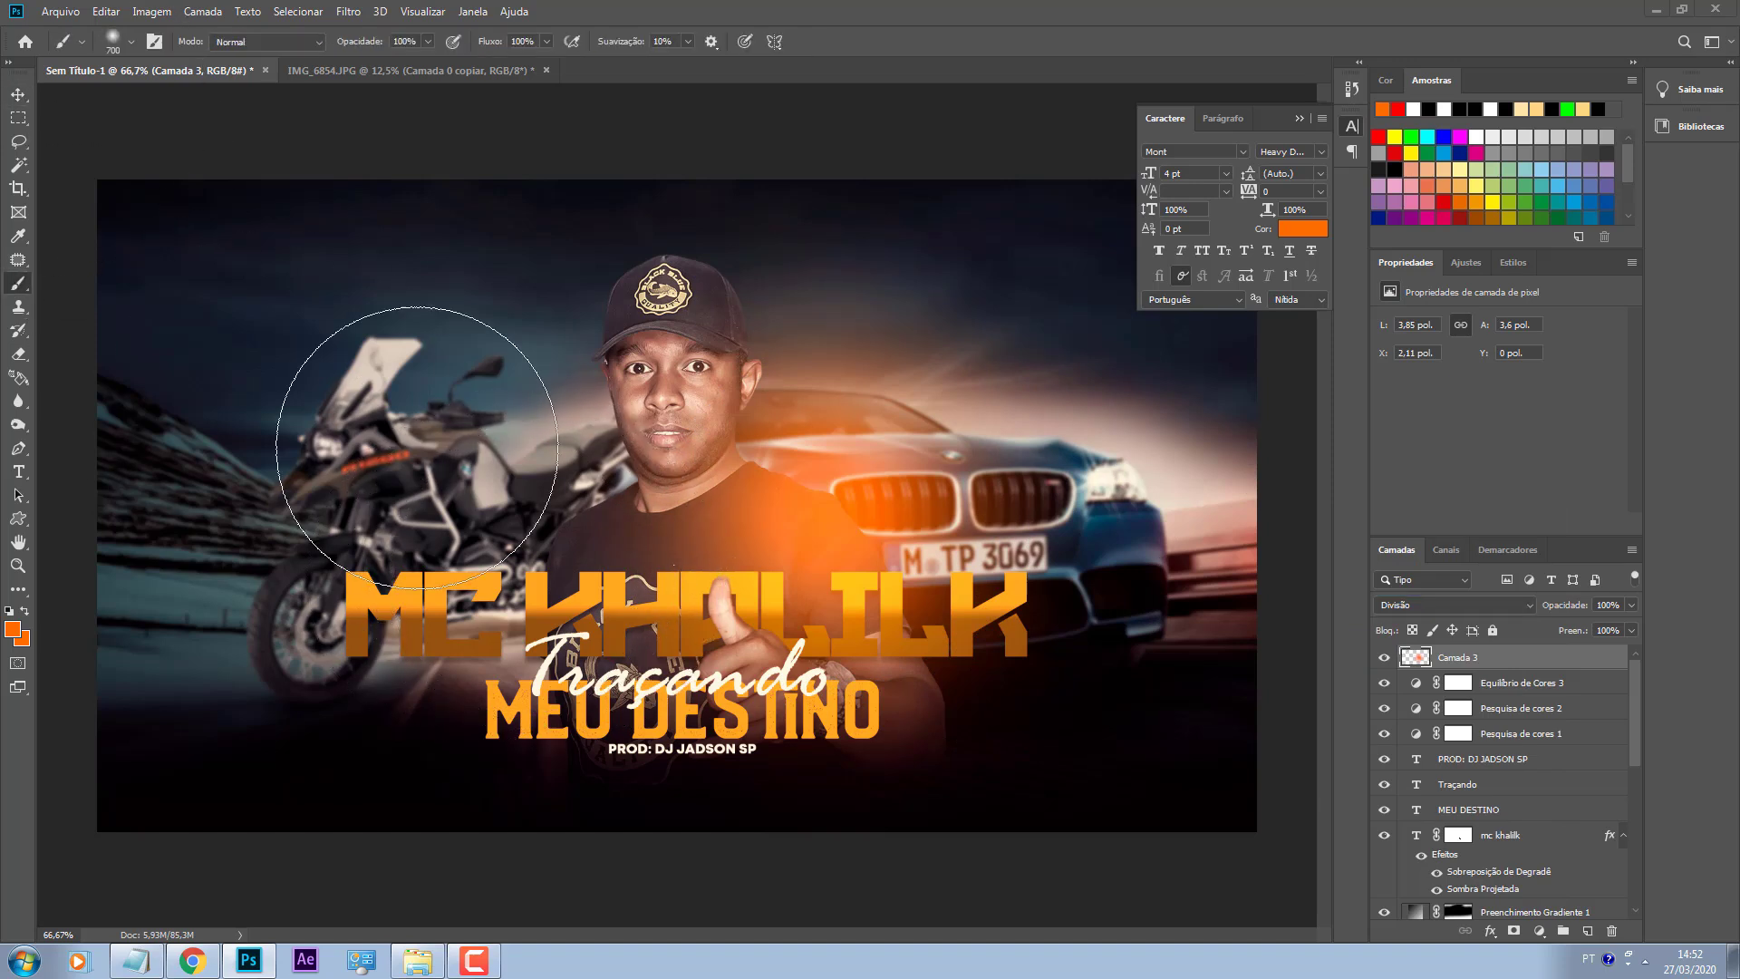
{"action": "key", "text": "bracketleft"}
{"action": "left_click", "coordinate": [553, 482]}
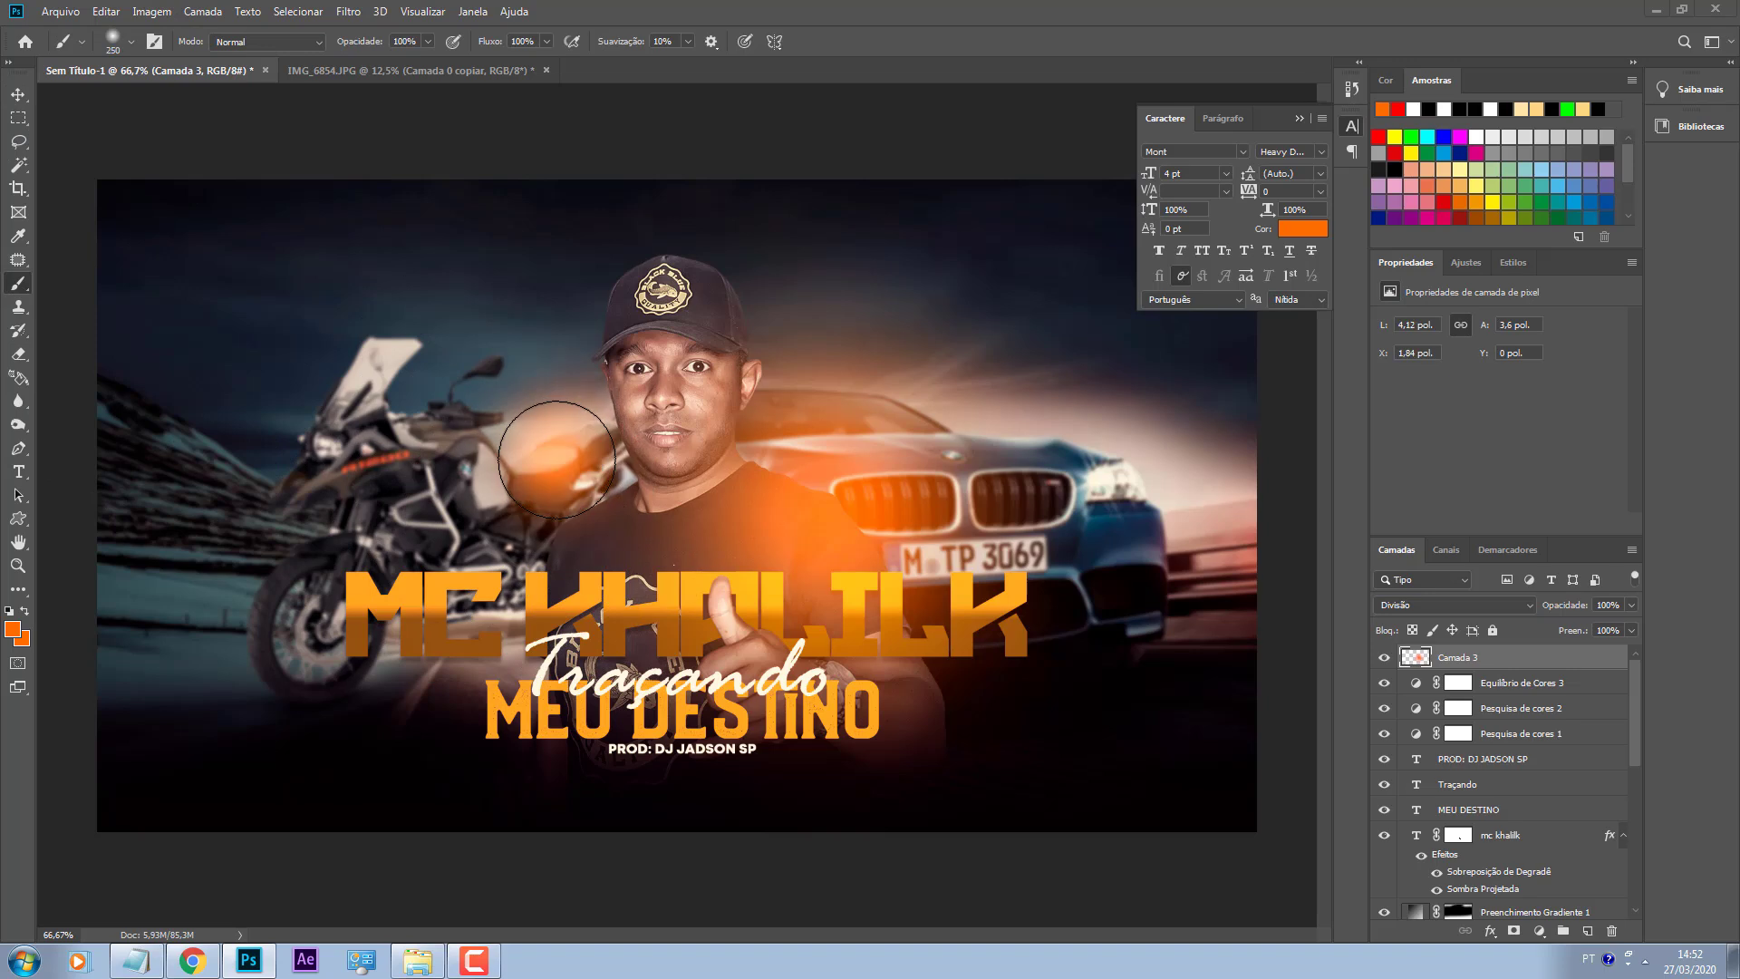
Step: Replace the orange layer with a new one and dab 300 px orange spots by the car's grille and at the artist's opposite elbow
{"action": "key", "text": "bracketleft"}
{"action": "left_click", "coordinate": [1610, 930]}
{"action": "left_click", "coordinate": [1588, 930]}
{"action": "key", "text": "bracketright"}
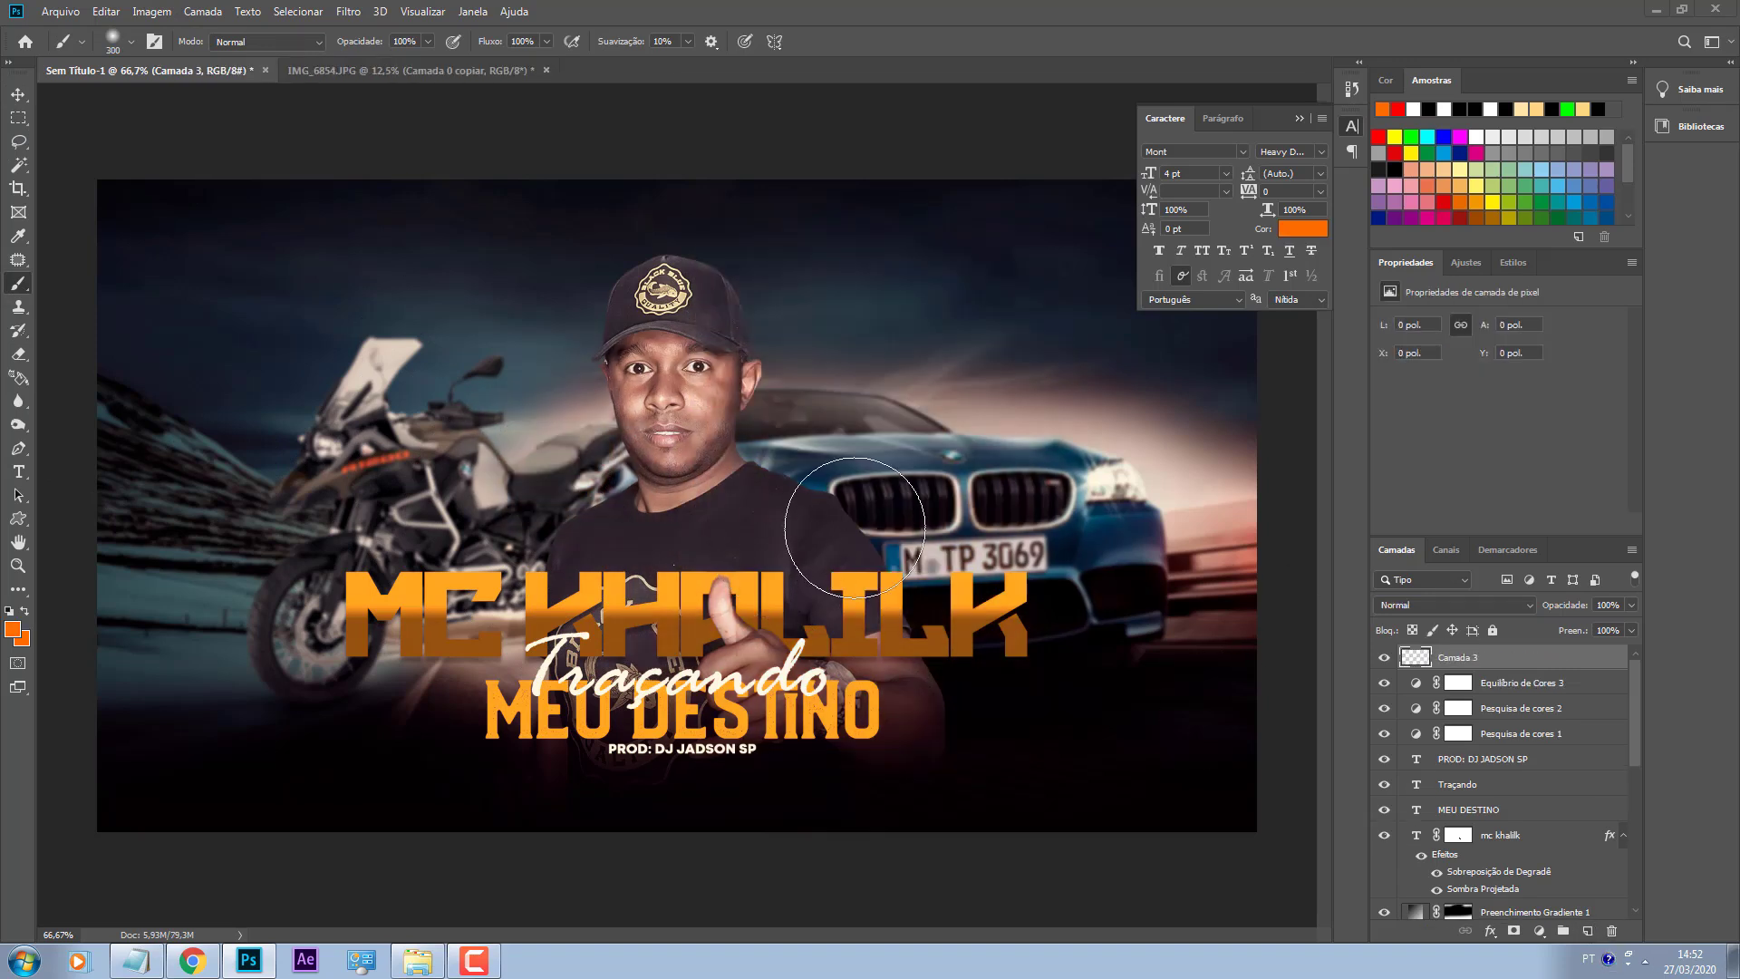
{"action": "left_click", "coordinate": [855, 527]}
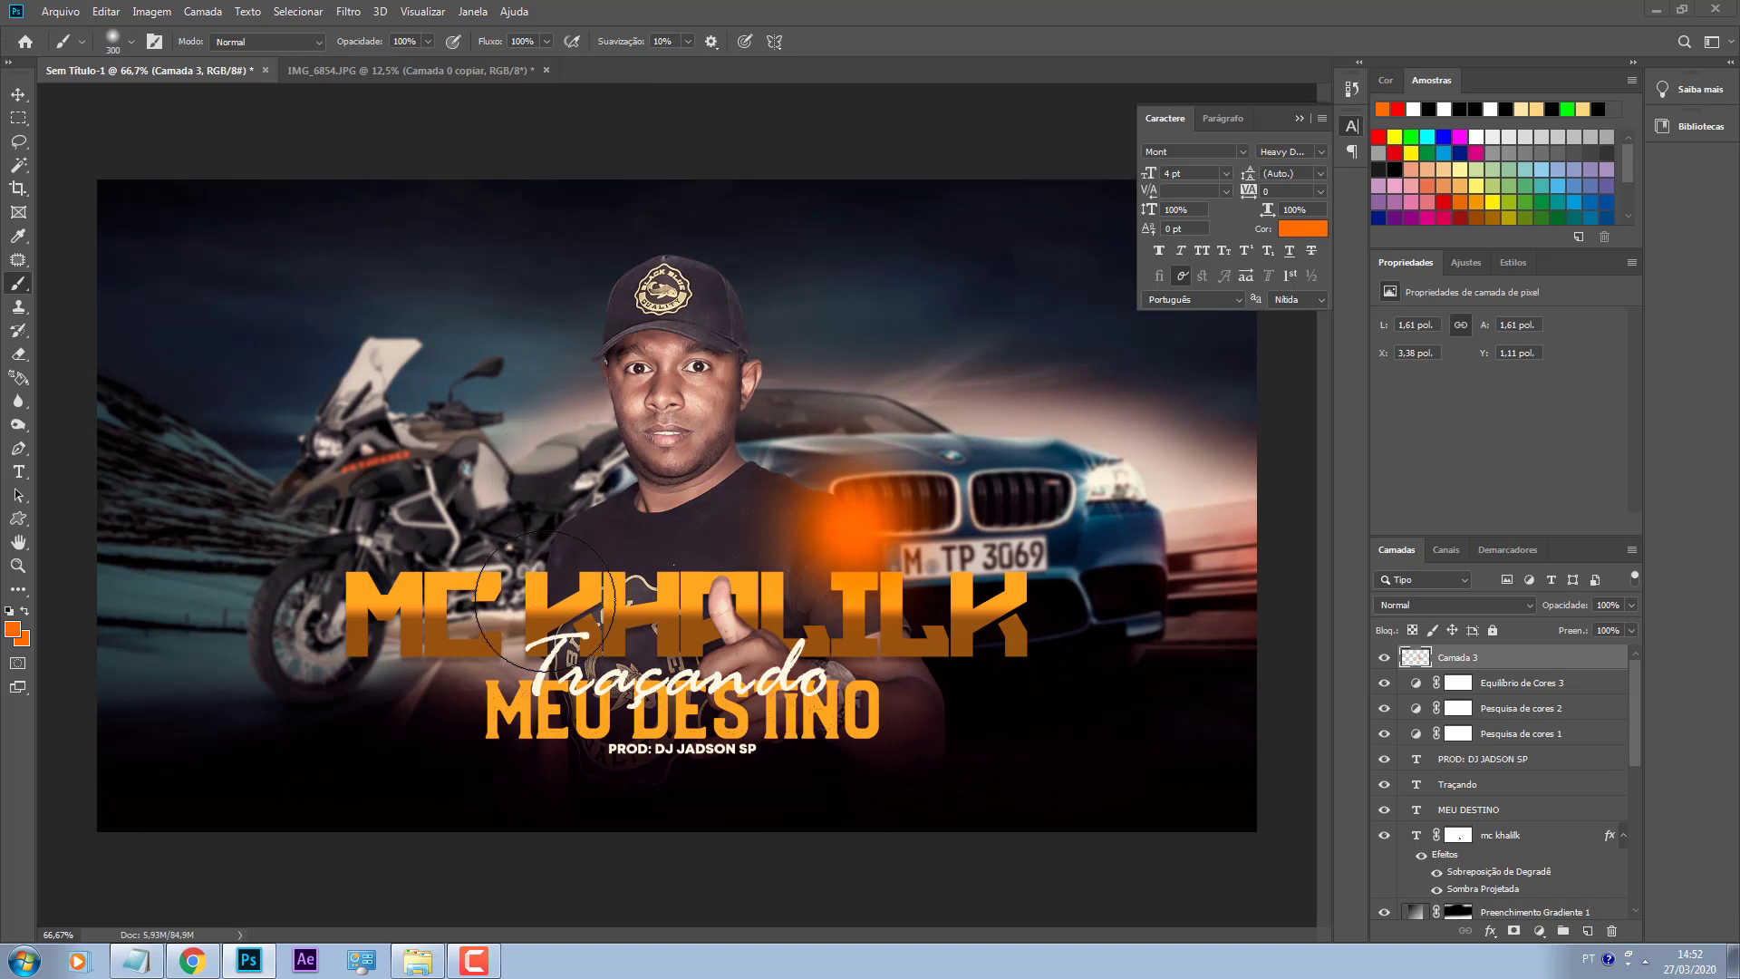
{"action": "left_click", "coordinate": [544, 593]}
Step: Dab a smaller orange spot between the motorcycle seat and the artist's neck, and set the layer's blend mode to Divisão
{"action": "key", "text": "bracketleft"}
{"action": "key", "text": "bracketleft"}
{"action": "key", "text": "bracketleft"}
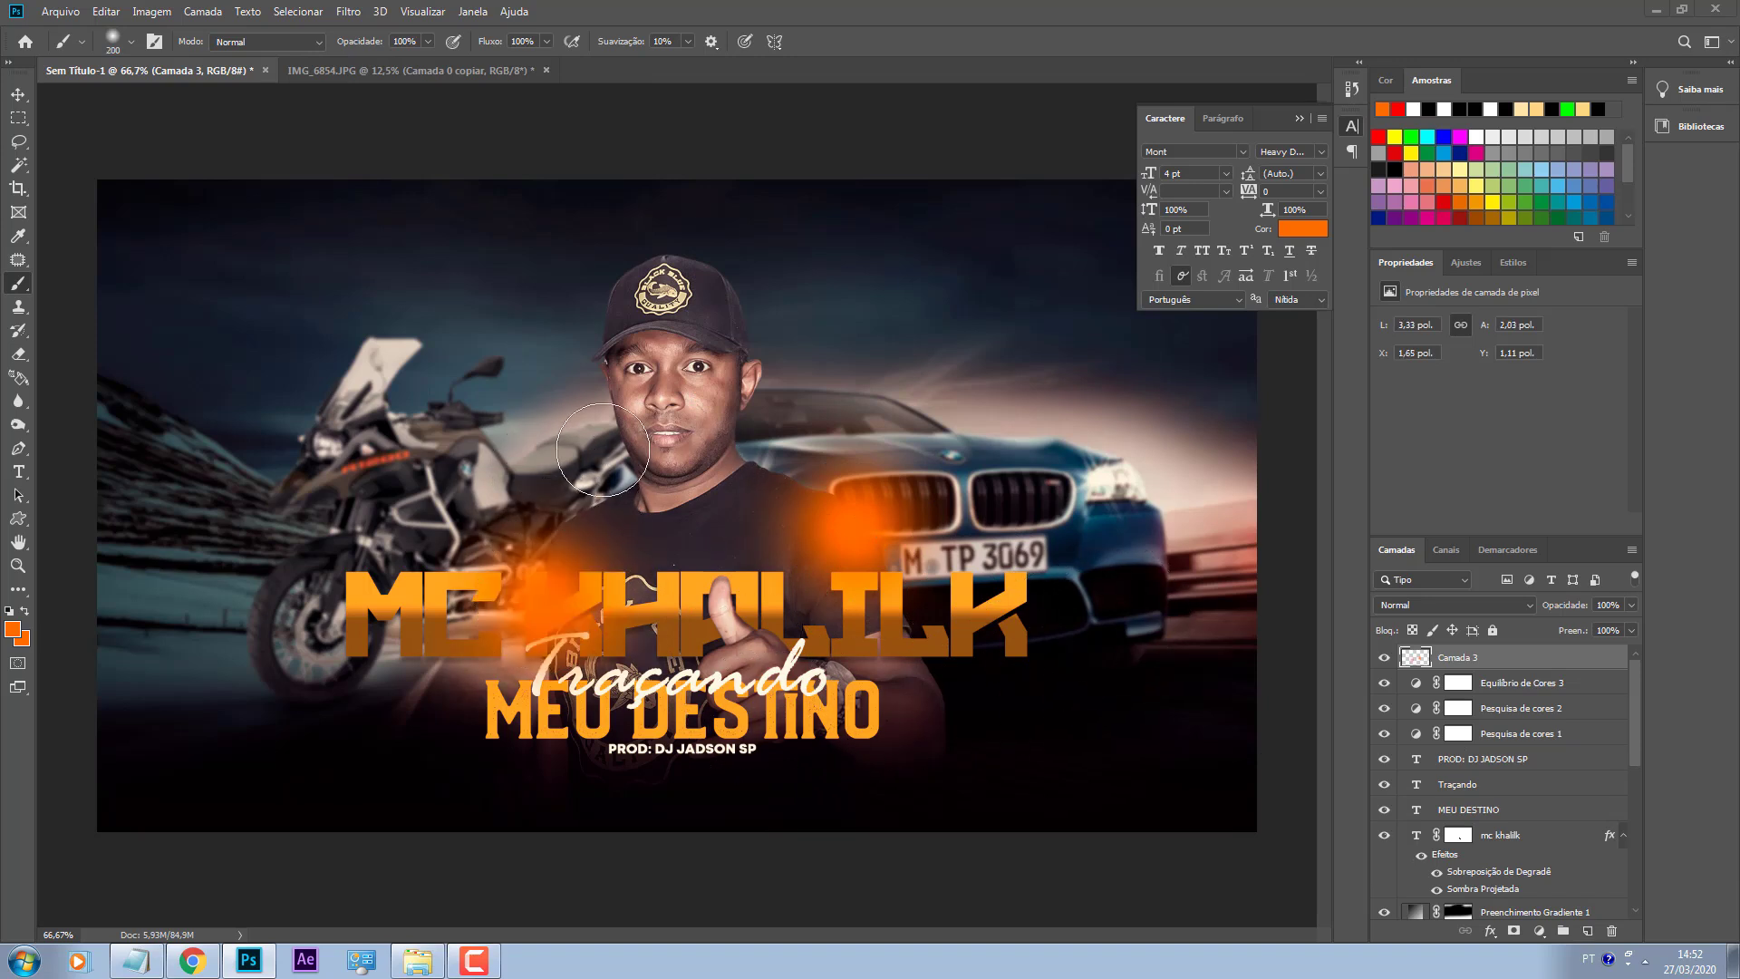
{"action": "left_click", "coordinate": [602, 455]}
{"action": "left_click", "coordinate": [1430, 607]}
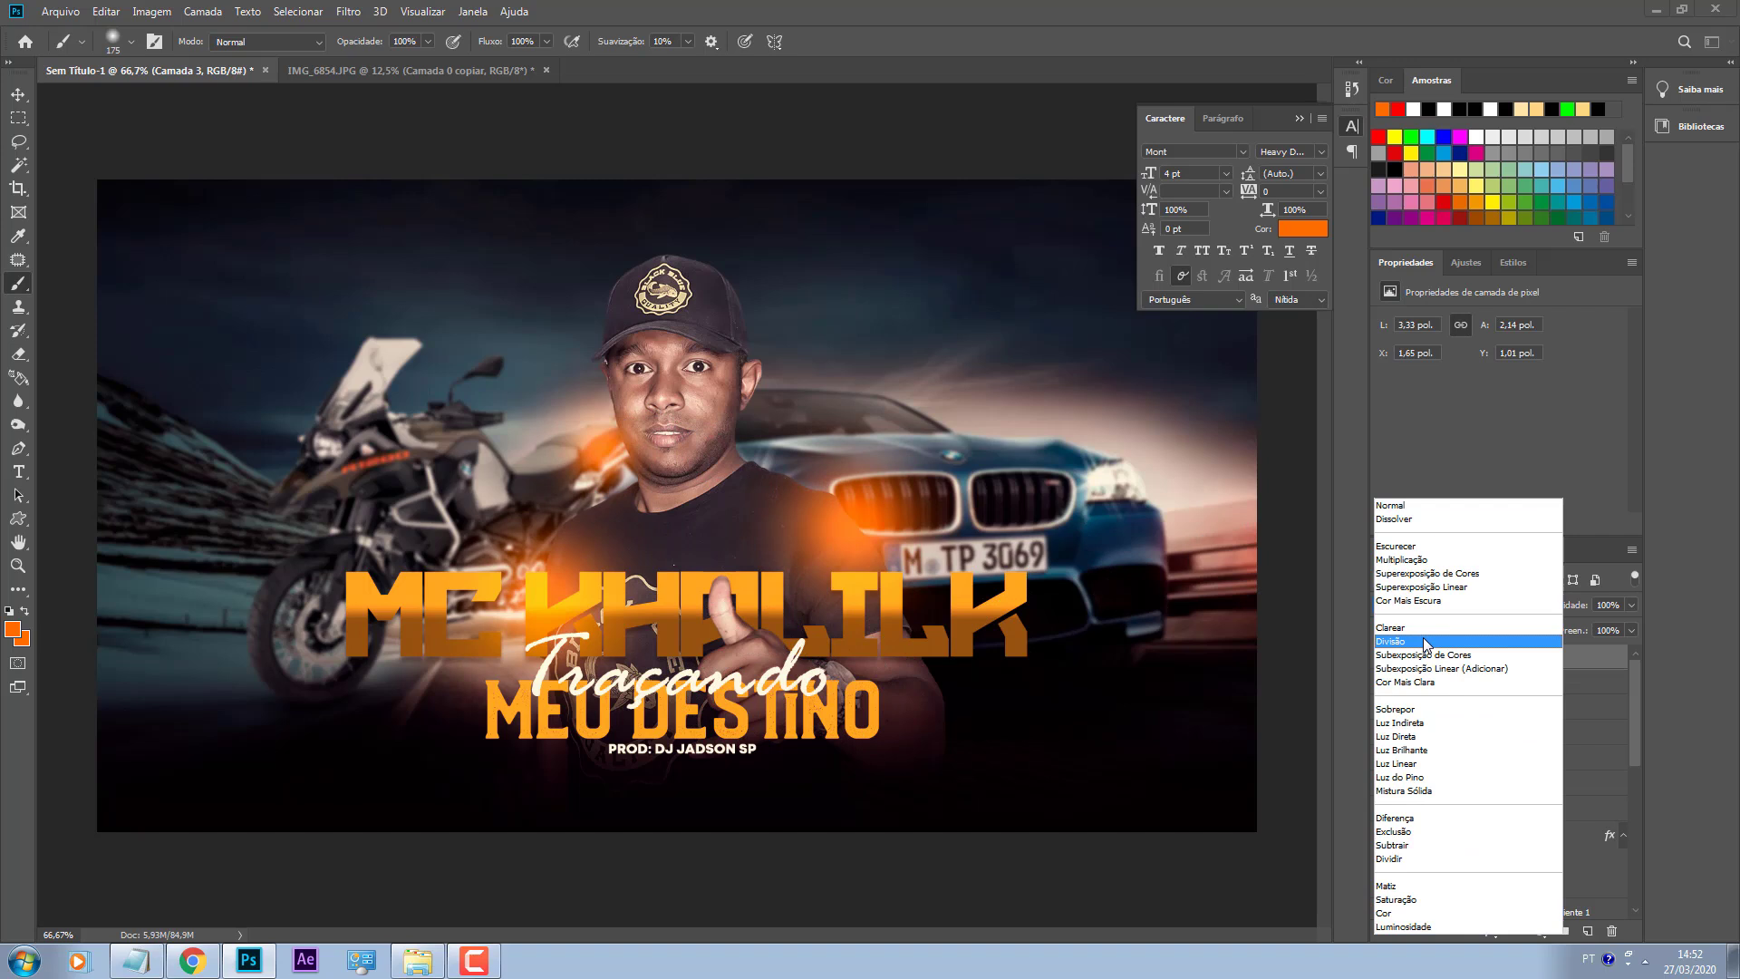
{"action": "left_click", "coordinate": [1425, 642]}
Step: Dab a 500 px orange spot between the artist's head and the car's roof, and lower the layer's opacity to 65%
{"action": "left_click", "coordinate": [841, 486]}
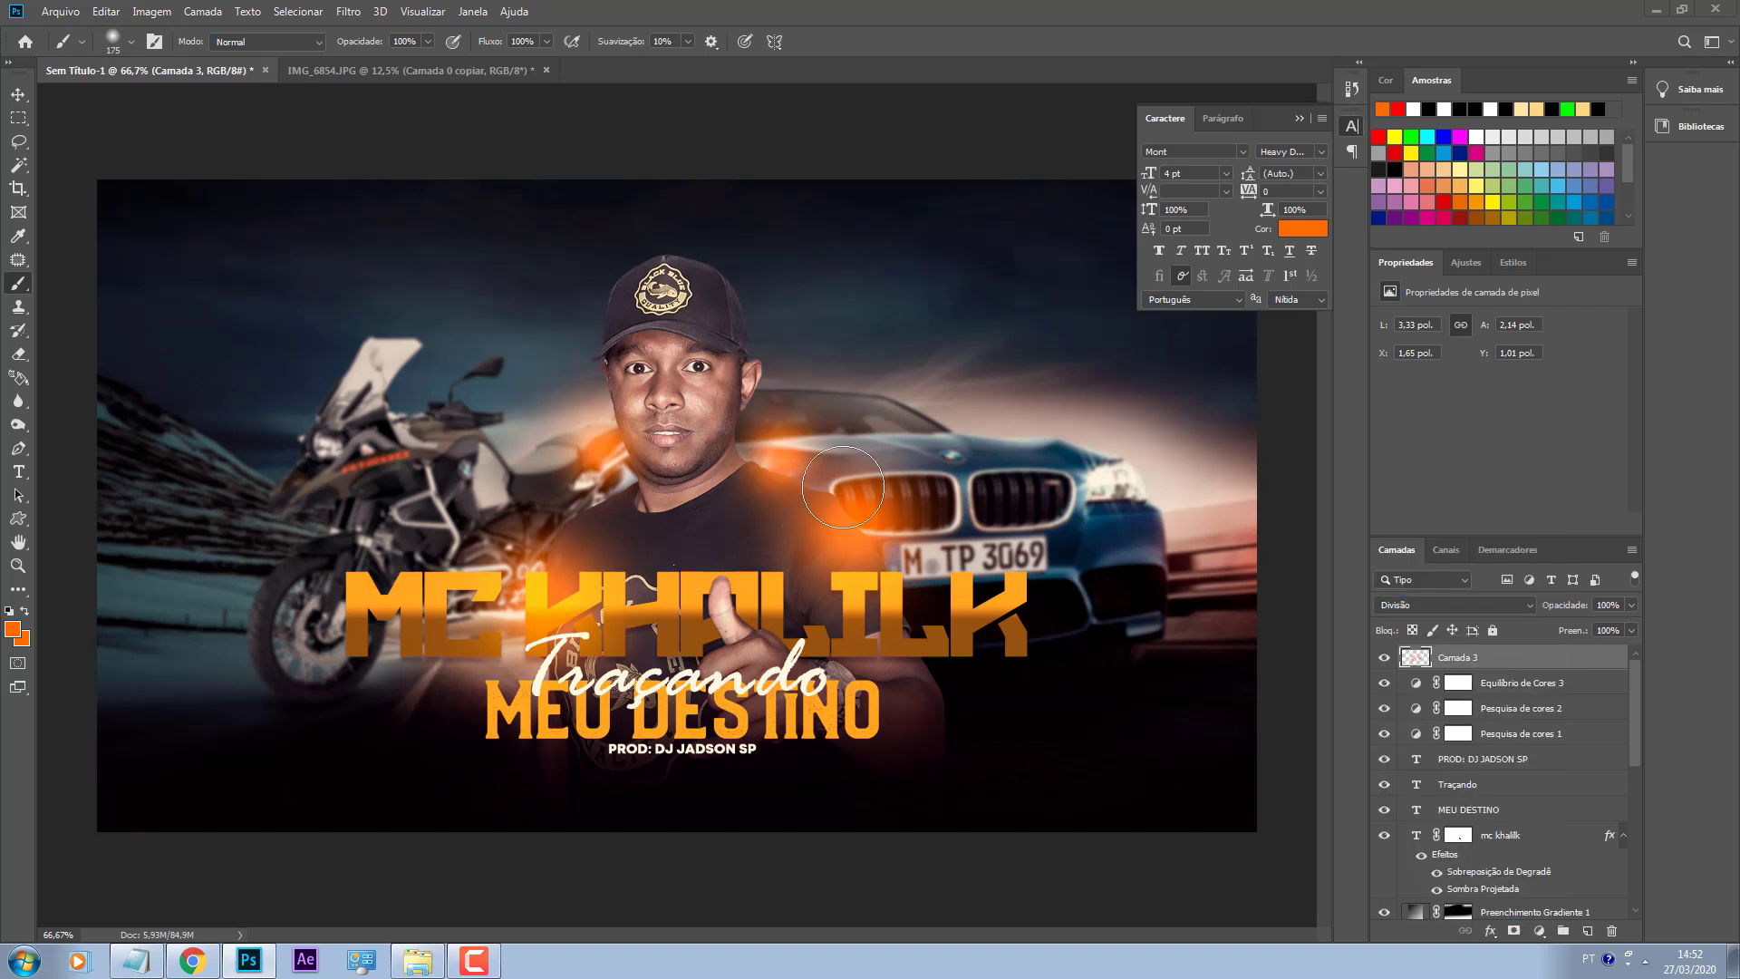
{"action": "key", "text": "ctrl+z"}
{"action": "key", "text": "Delete"}
{"action": "key", "text": "bracketright"}
{"action": "key", "text": "bracketright"}
{"action": "key", "text": "ctrl+z"}
{"action": "key", "text": "bracketright"}
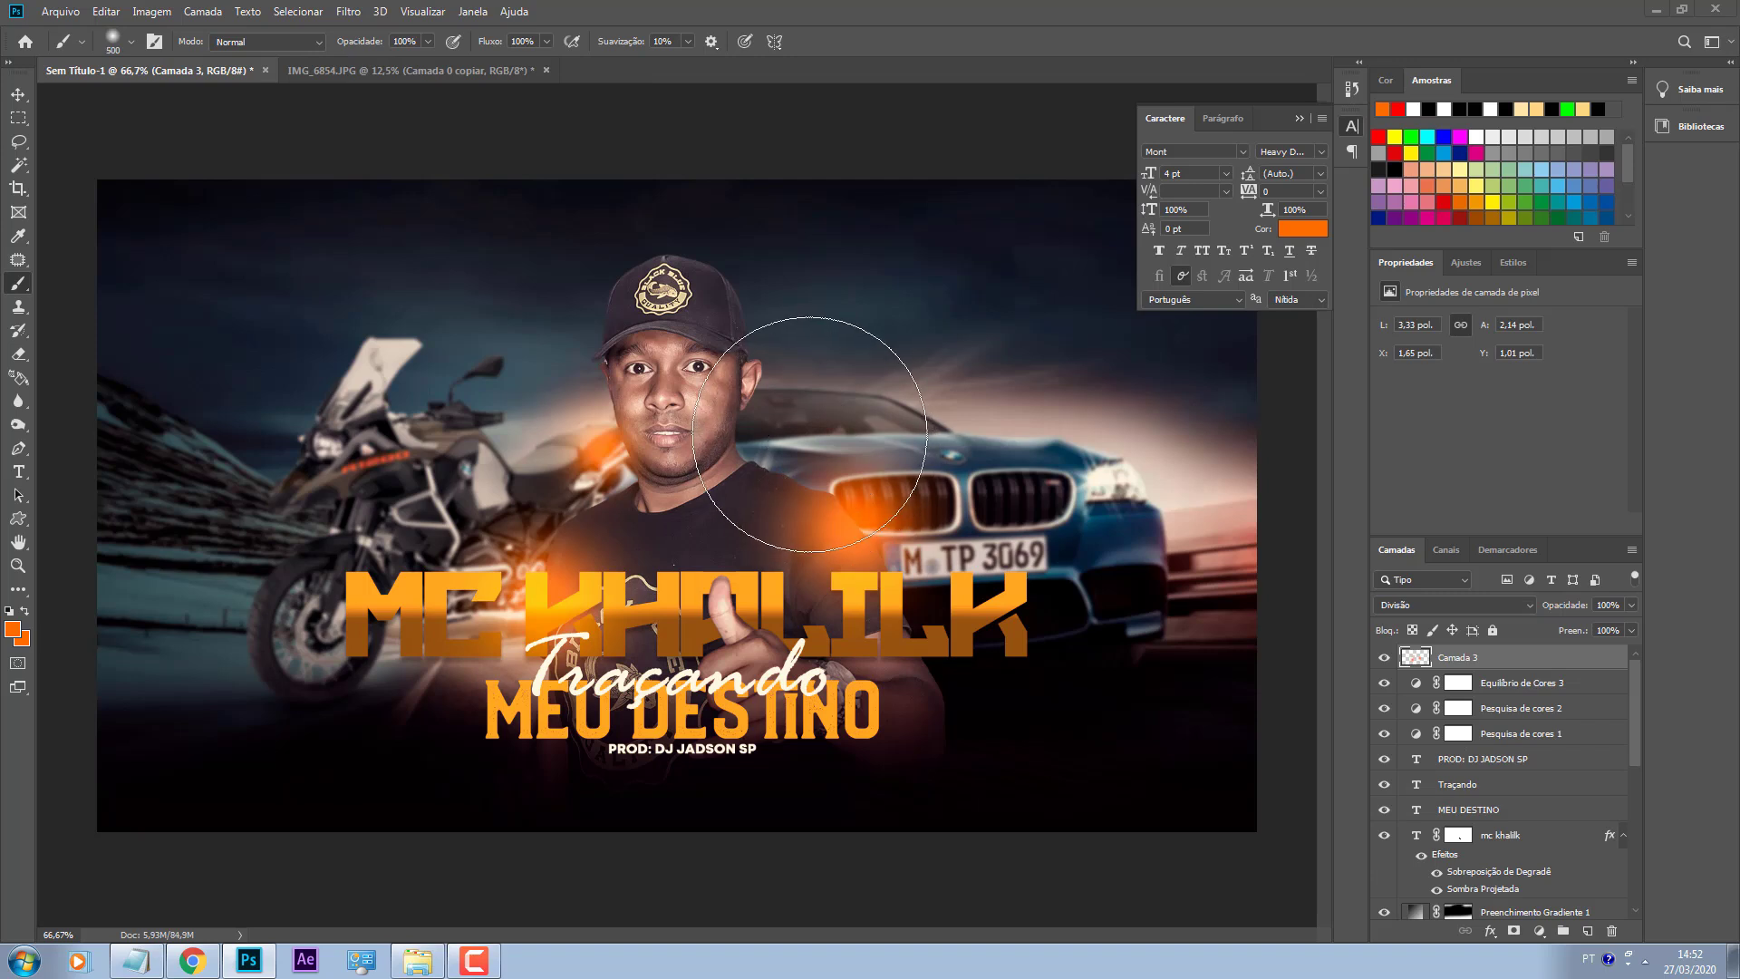
{"action": "left_click", "coordinate": [815, 385]}
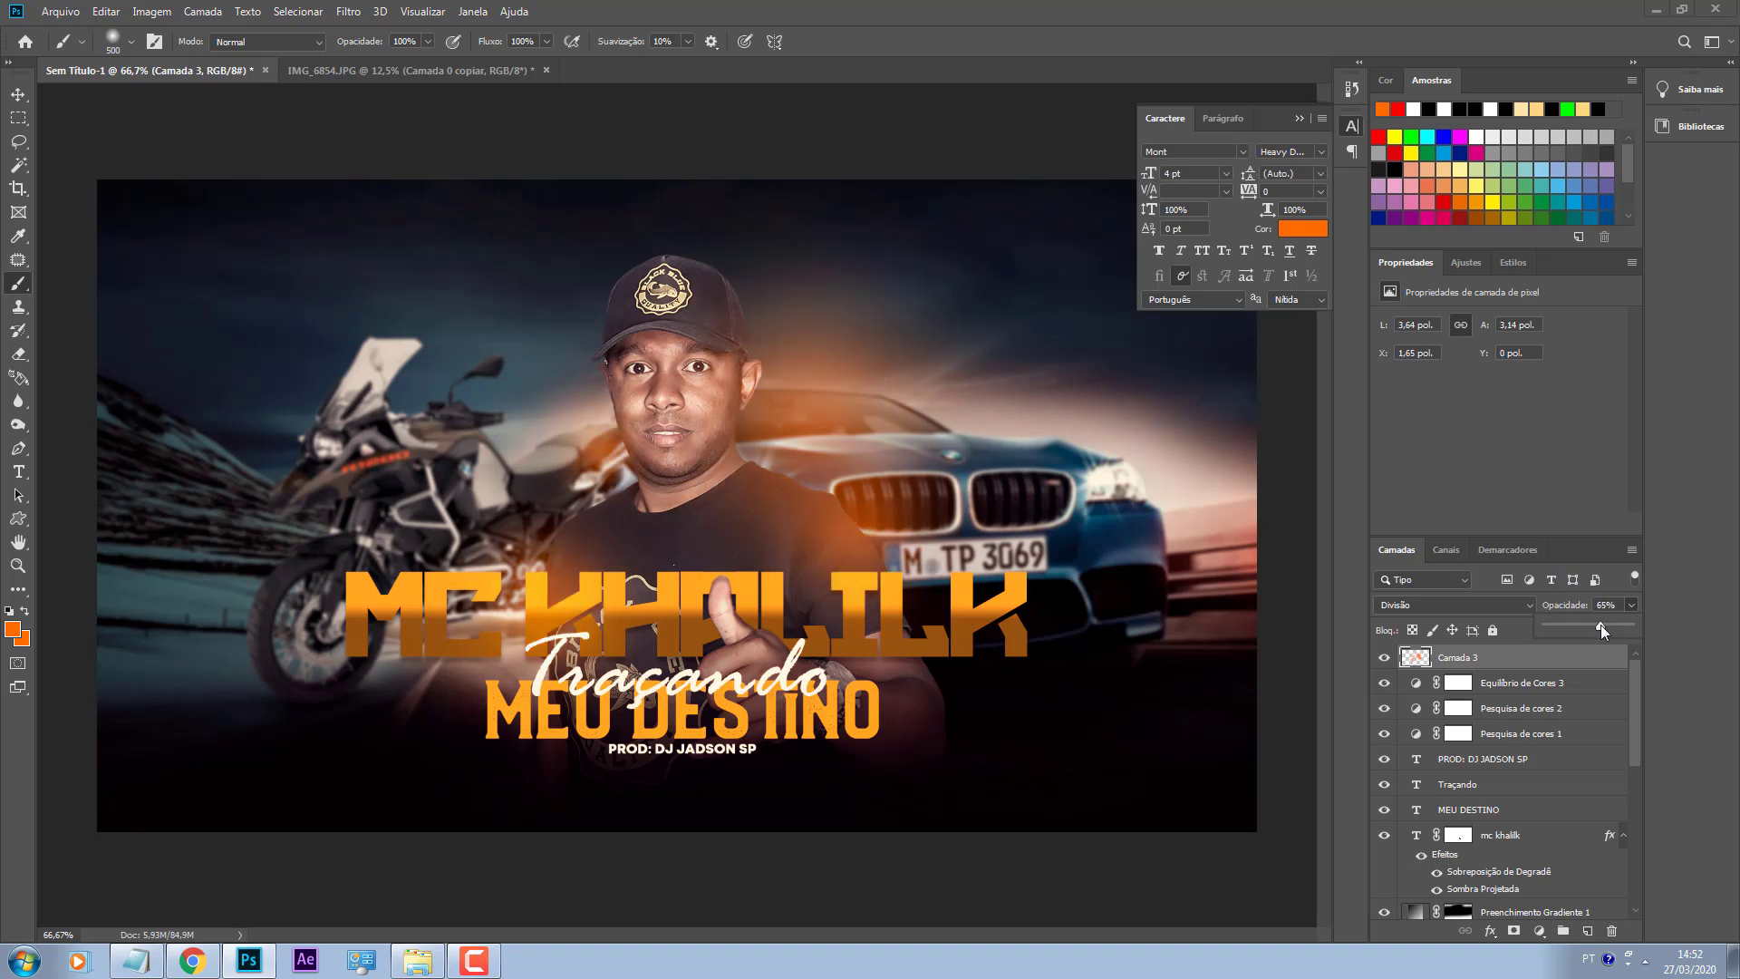
Step: Convert the orange glow layer into a smart object
{"action": "left_click", "coordinate": [18, 98]}
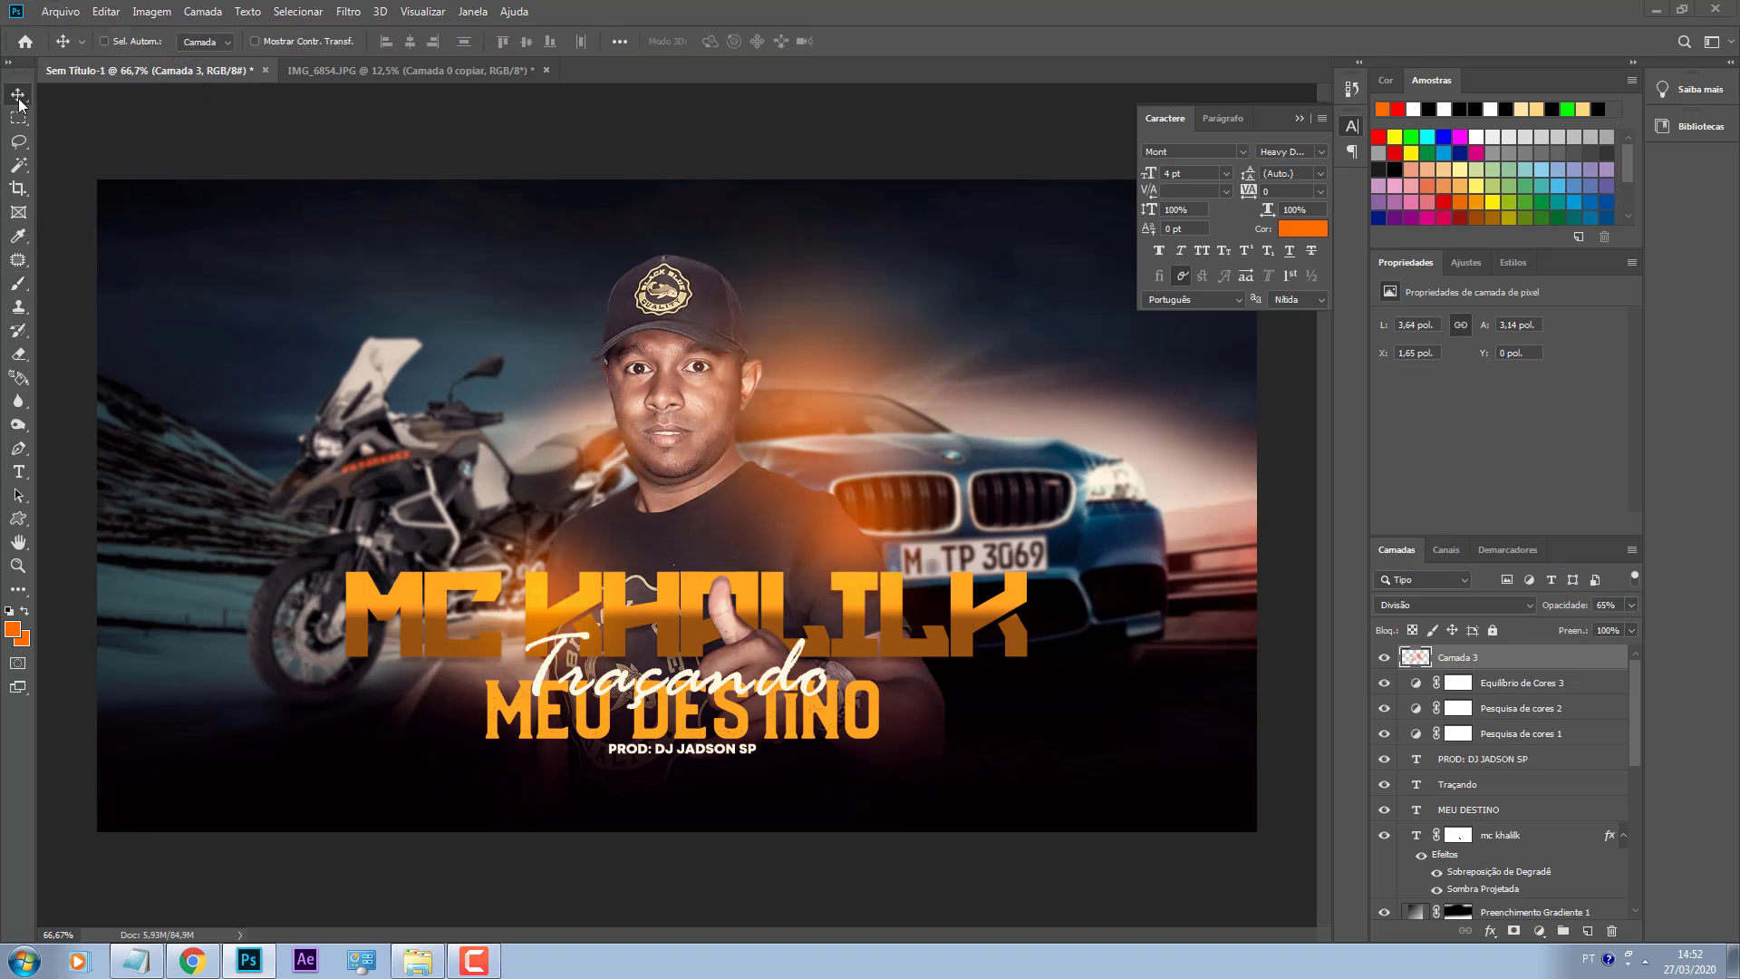
{"action": "right_click", "coordinate": [1548, 666]}
{"action": "left_click", "coordinate": [1480, 454]}
Step: Try other hues on the orange glow with Hue/Saturation, including -147, and discard the adjustment
{"action": "key", "text": "ctrl+u"}
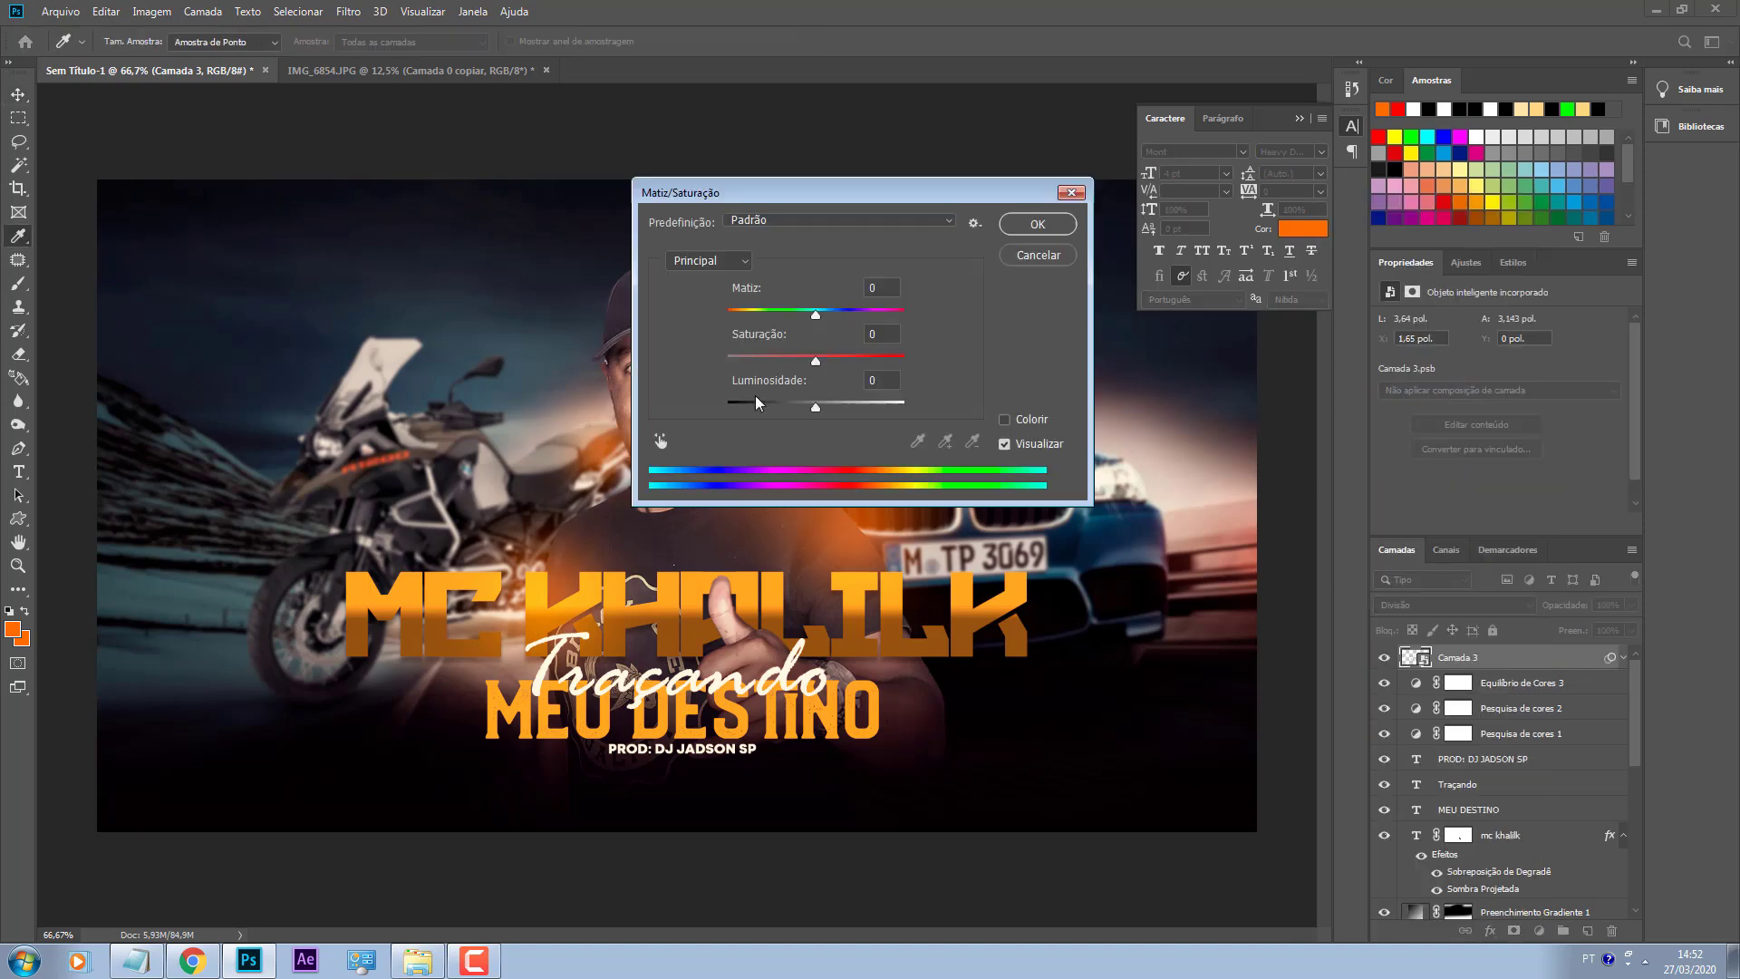
{"action": "left_click", "coordinate": [1050, 255]}
{"action": "key", "text": "ctrl+u"}
{"action": "left_click_drag", "start_coordinate": [816, 310], "coordinate": [740, 317]}
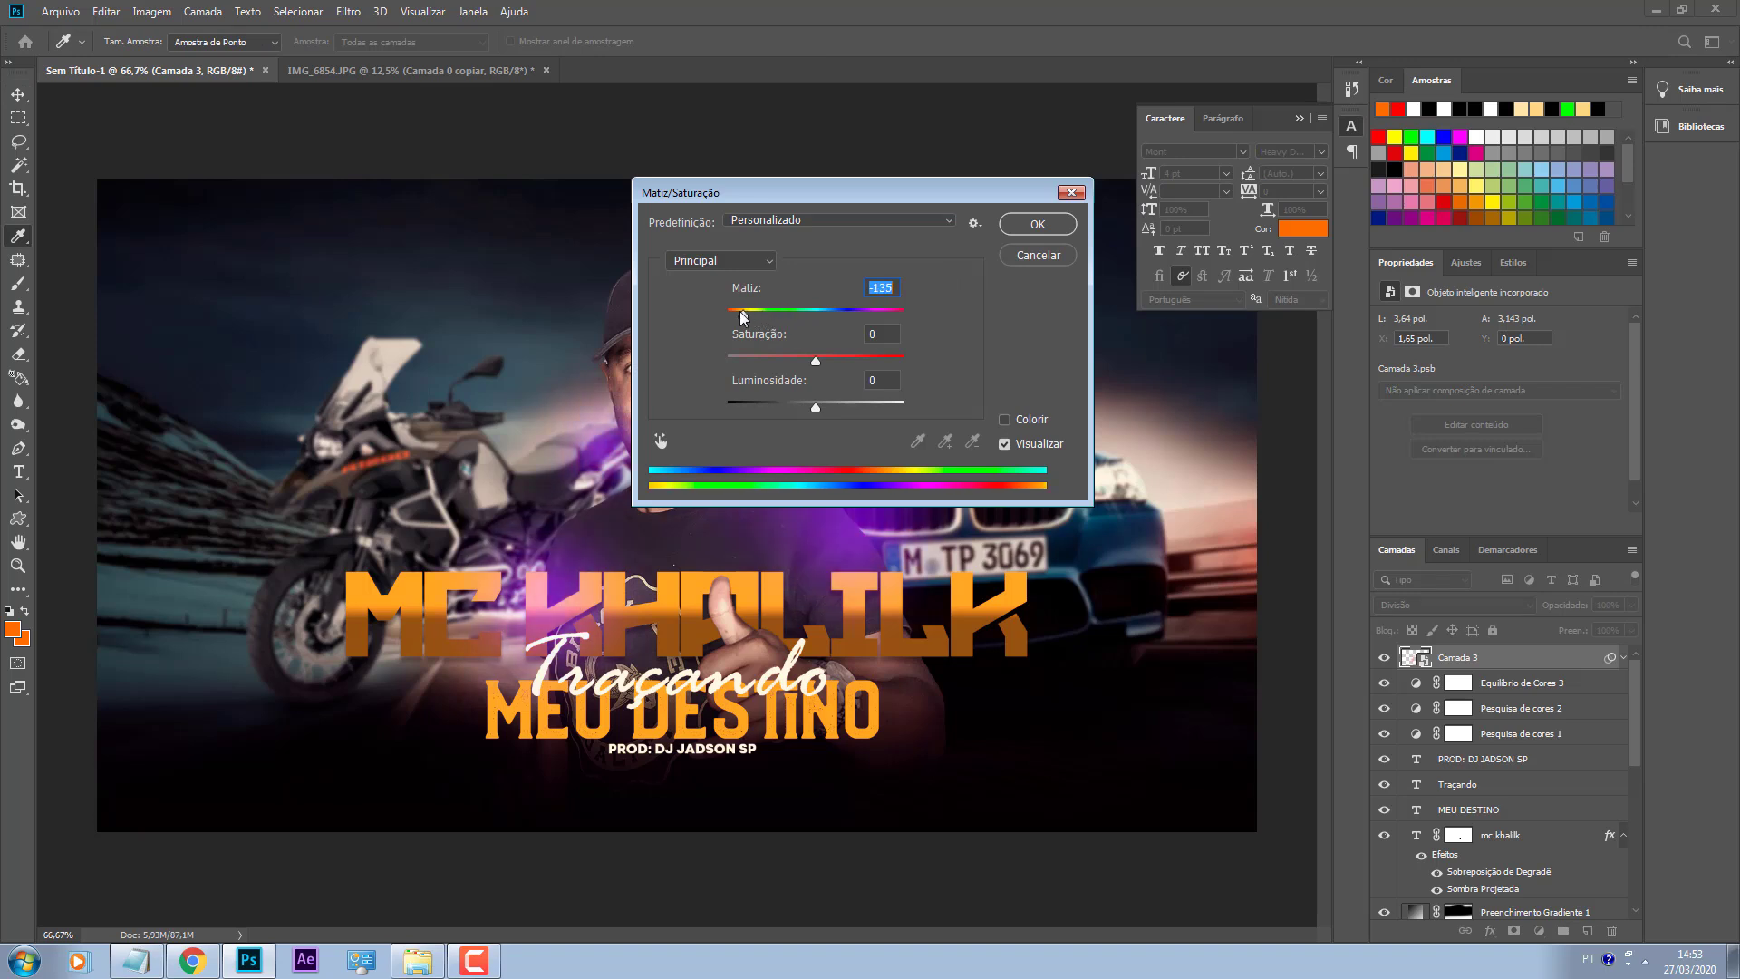
{"action": "left_click_drag", "start_coordinate": [861, 193], "coordinate": [1449, 426]}
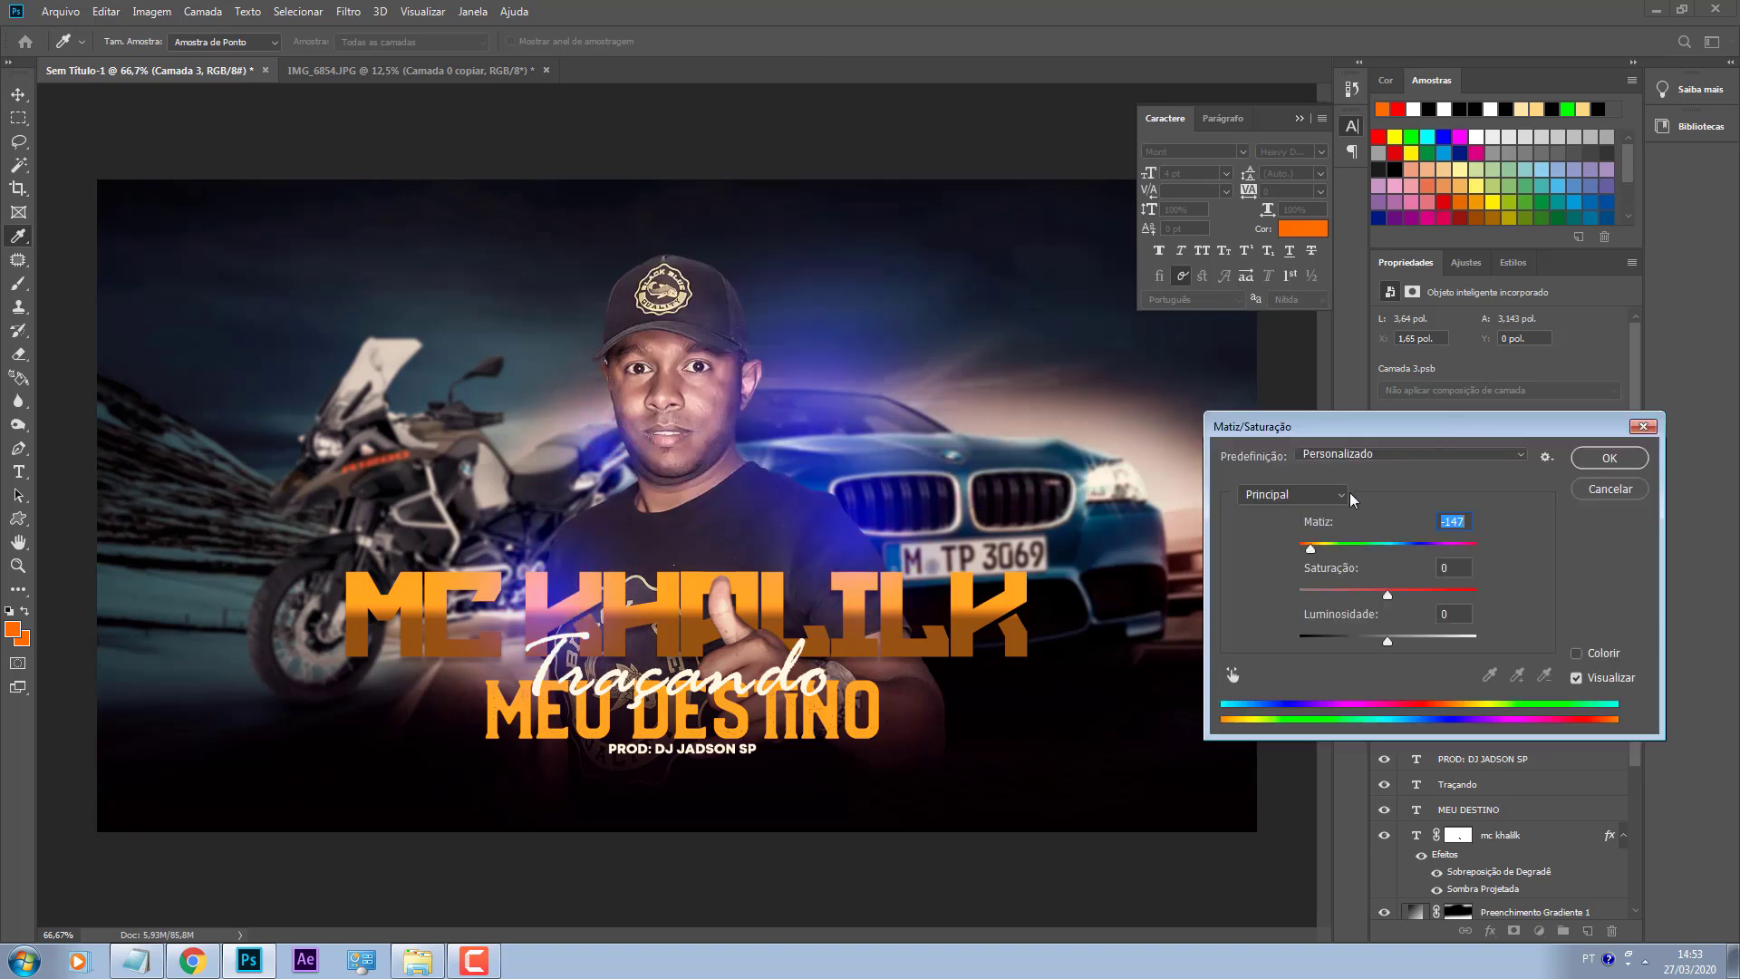
{"action": "left_click", "coordinate": [1392, 547]}
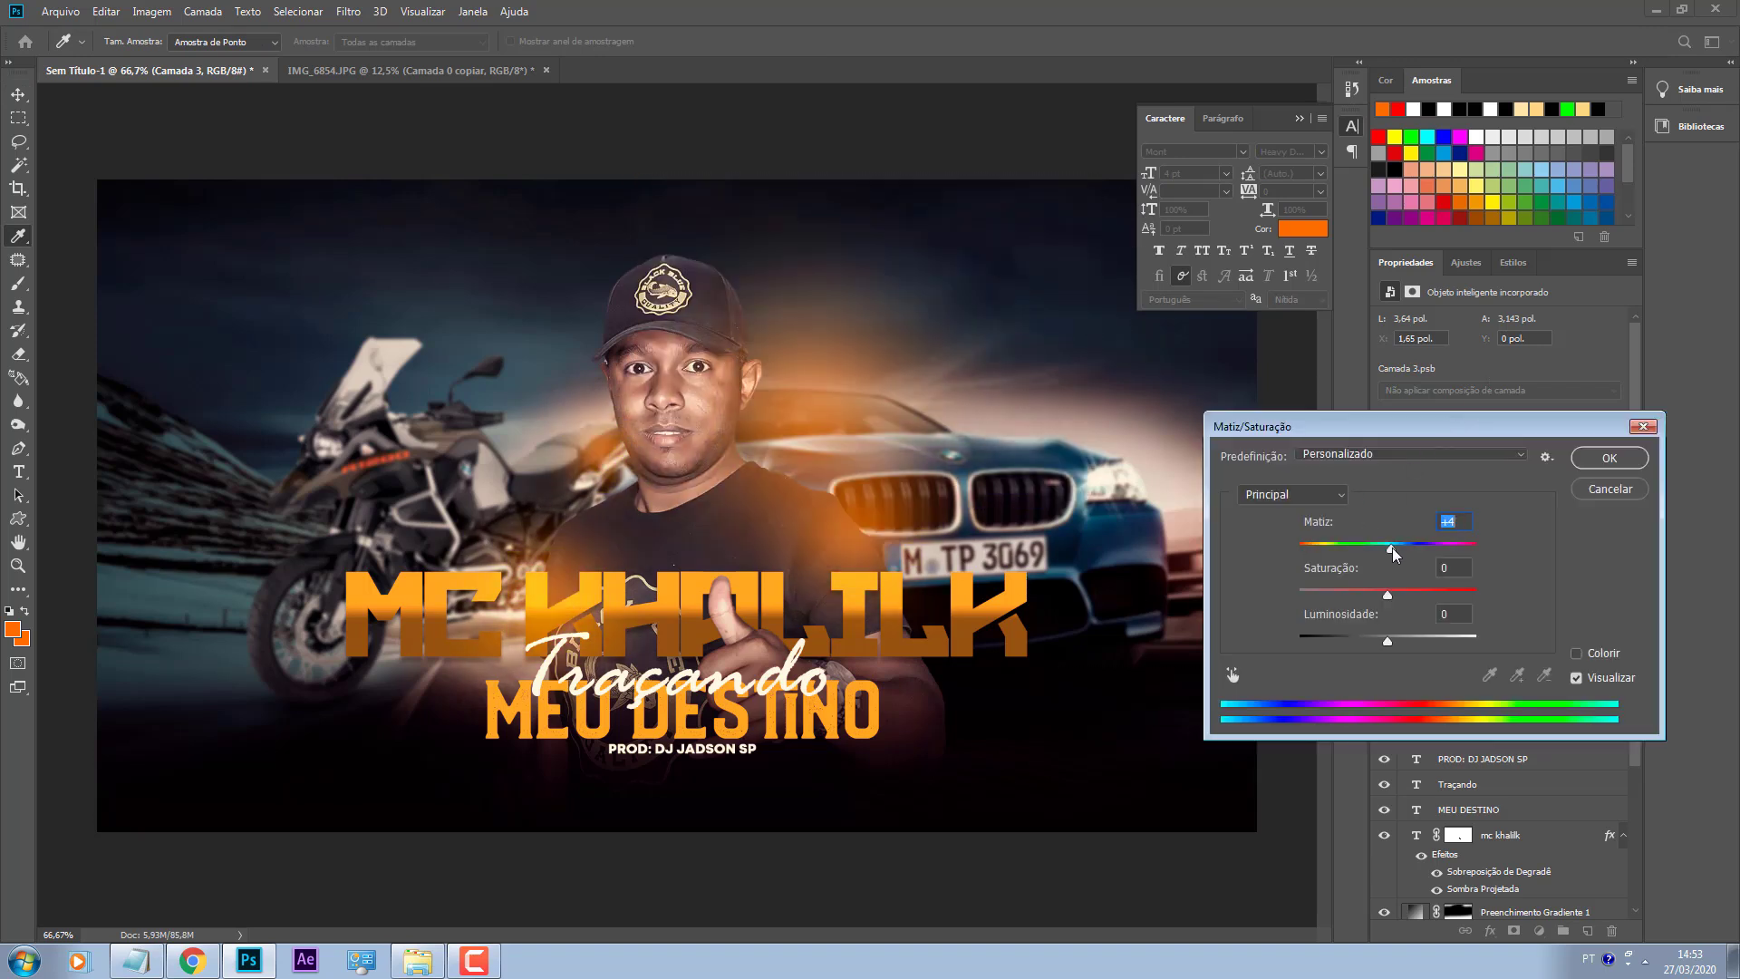
{"action": "left_click", "coordinate": [1609, 491]}
Step: Move the orange glow layer below the Color Lookup and Color Balance adjustments and select the top Color Balance layer
{"action": "left_click_drag", "start_coordinate": [1486, 684], "coordinate": [1497, 741]}
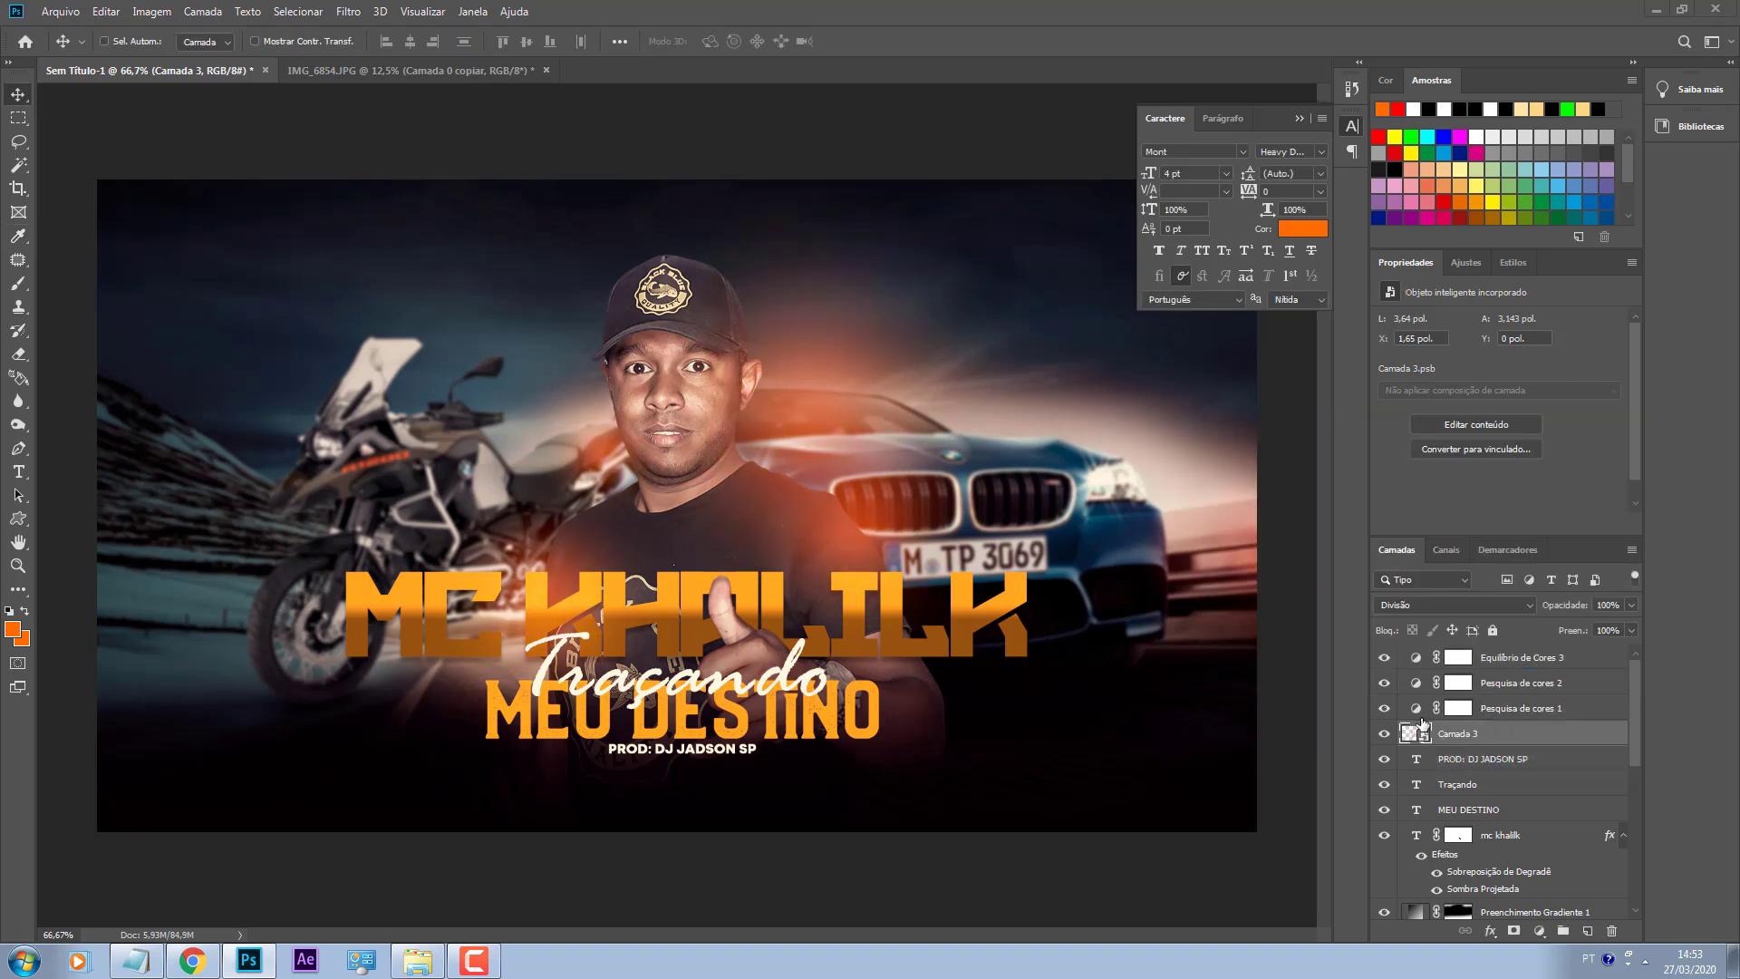
{"action": "left_click", "coordinate": [1376, 732]}
{"action": "left_click", "coordinate": [1375, 731]}
{"action": "left_click", "coordinate": [1507, 666]}
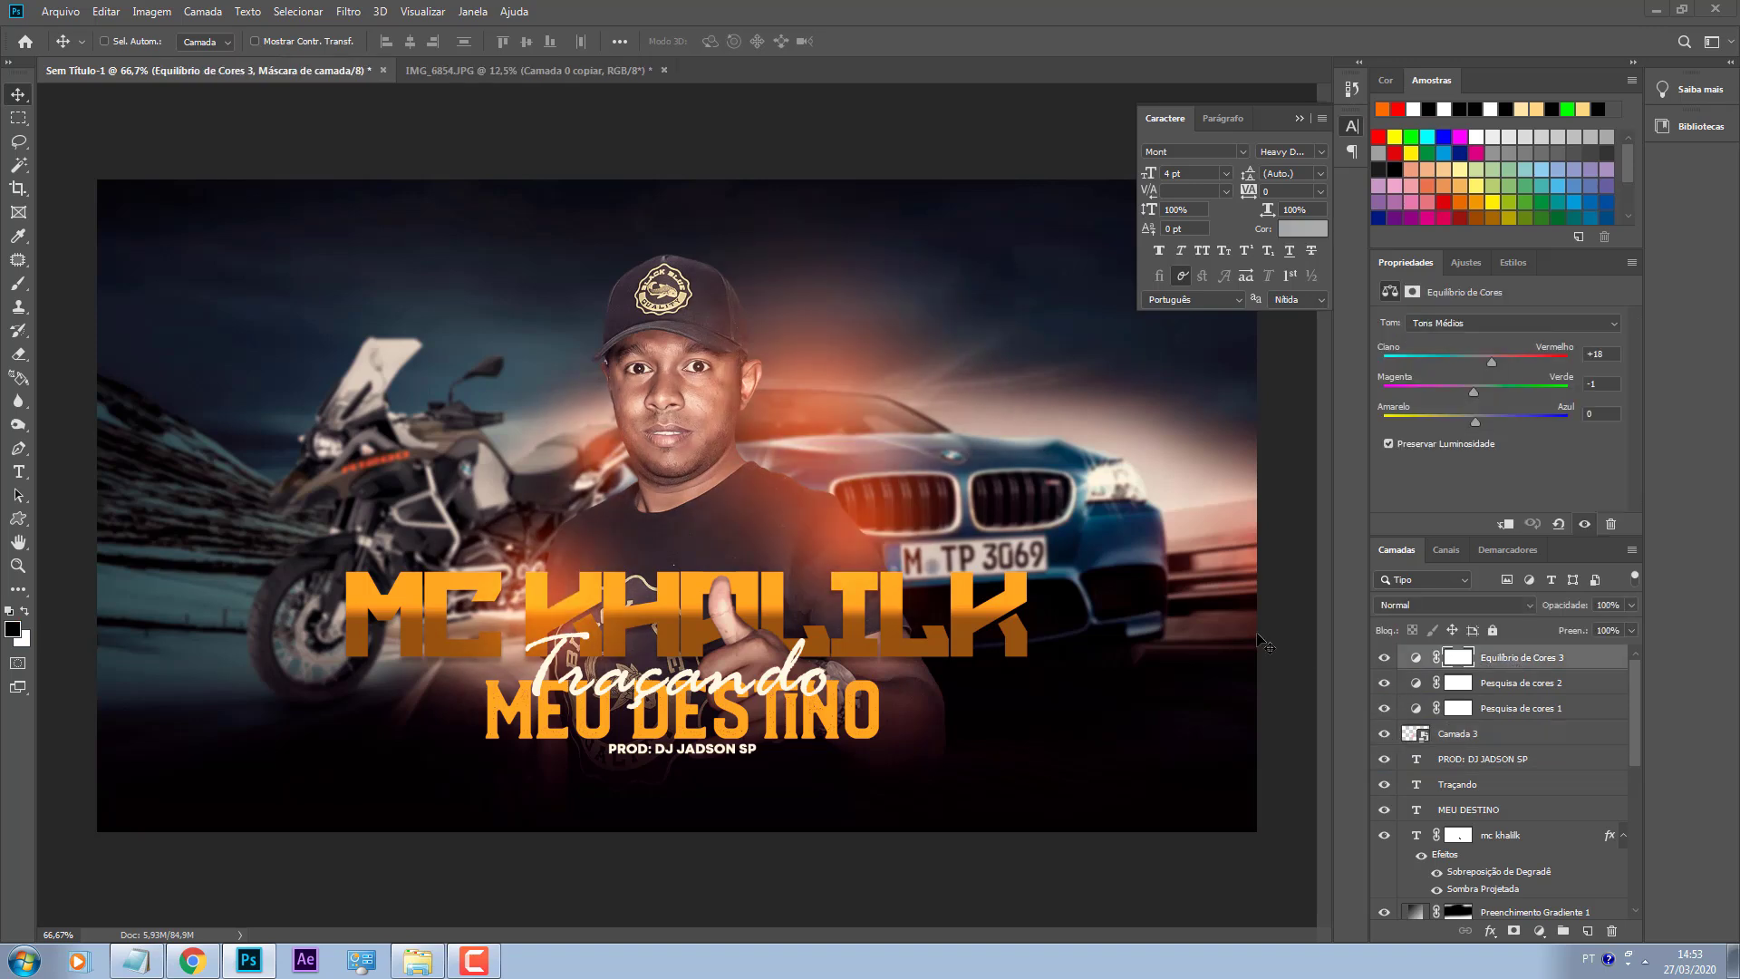
{"action": "left_click", "coordinate": [429, 971]}
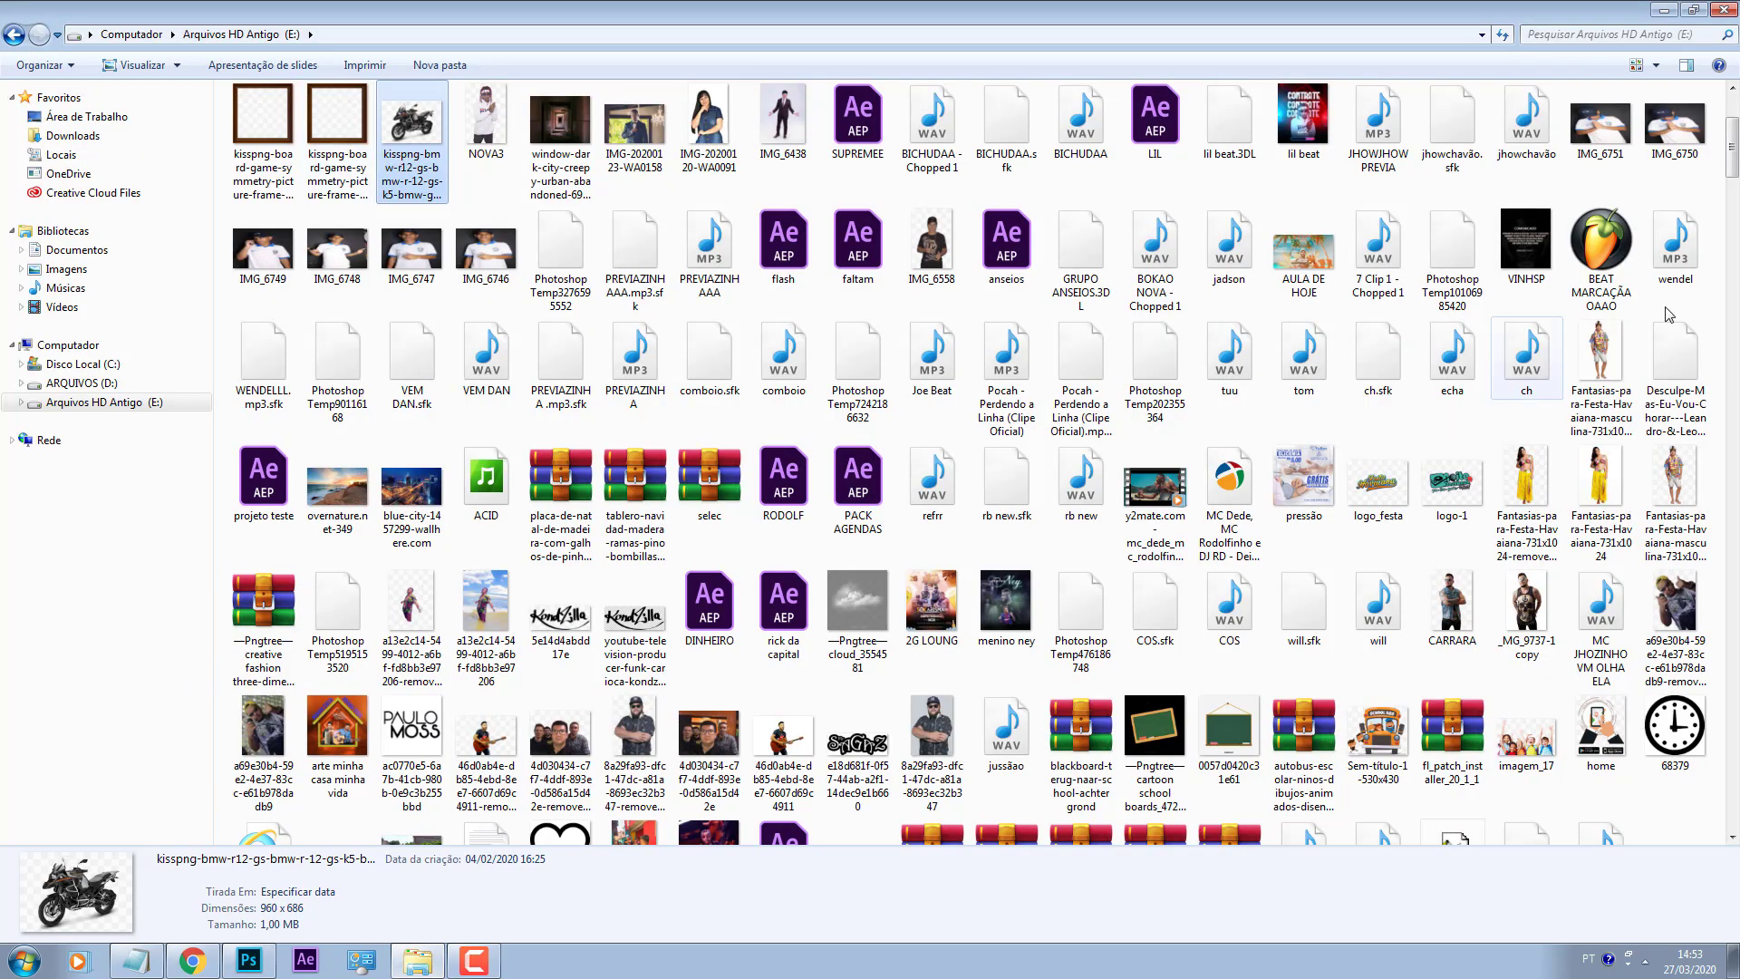
{"action": "left_click_drag", "start_coordinate": [1733, 141], "coordinate": [1733, 792]}
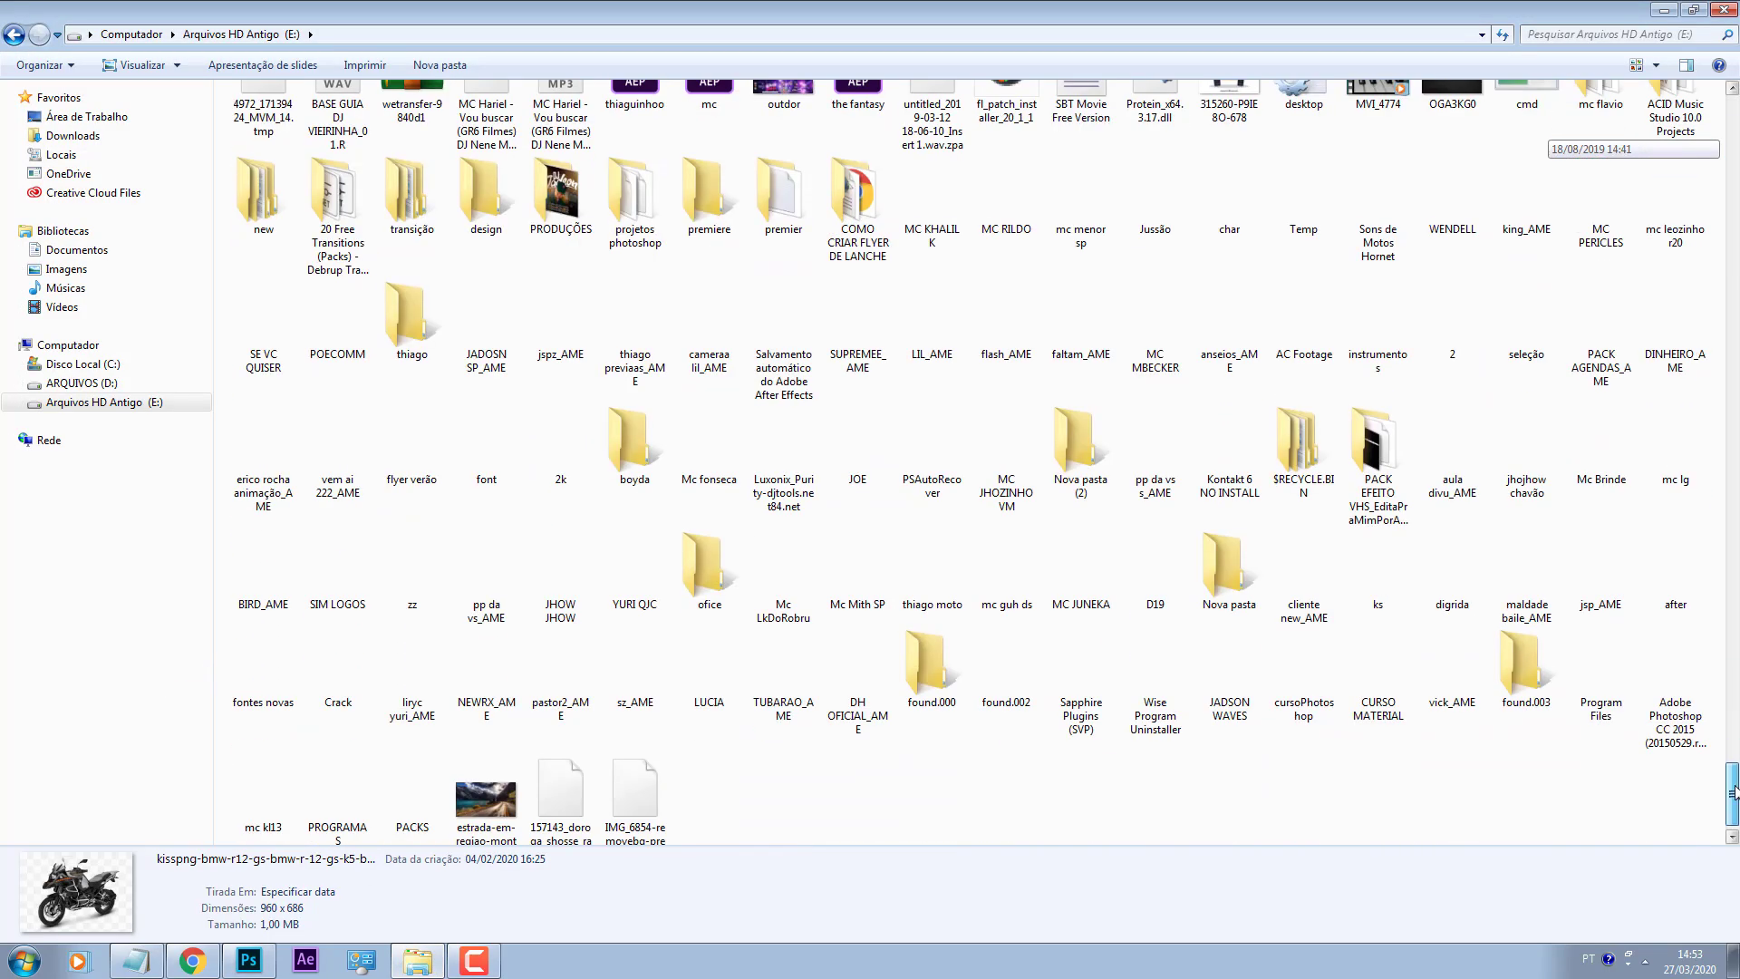
{"action": "left_click", "coordinate": [486, 197]}
{"action": "left_click", "coordinate": [136, 961]}
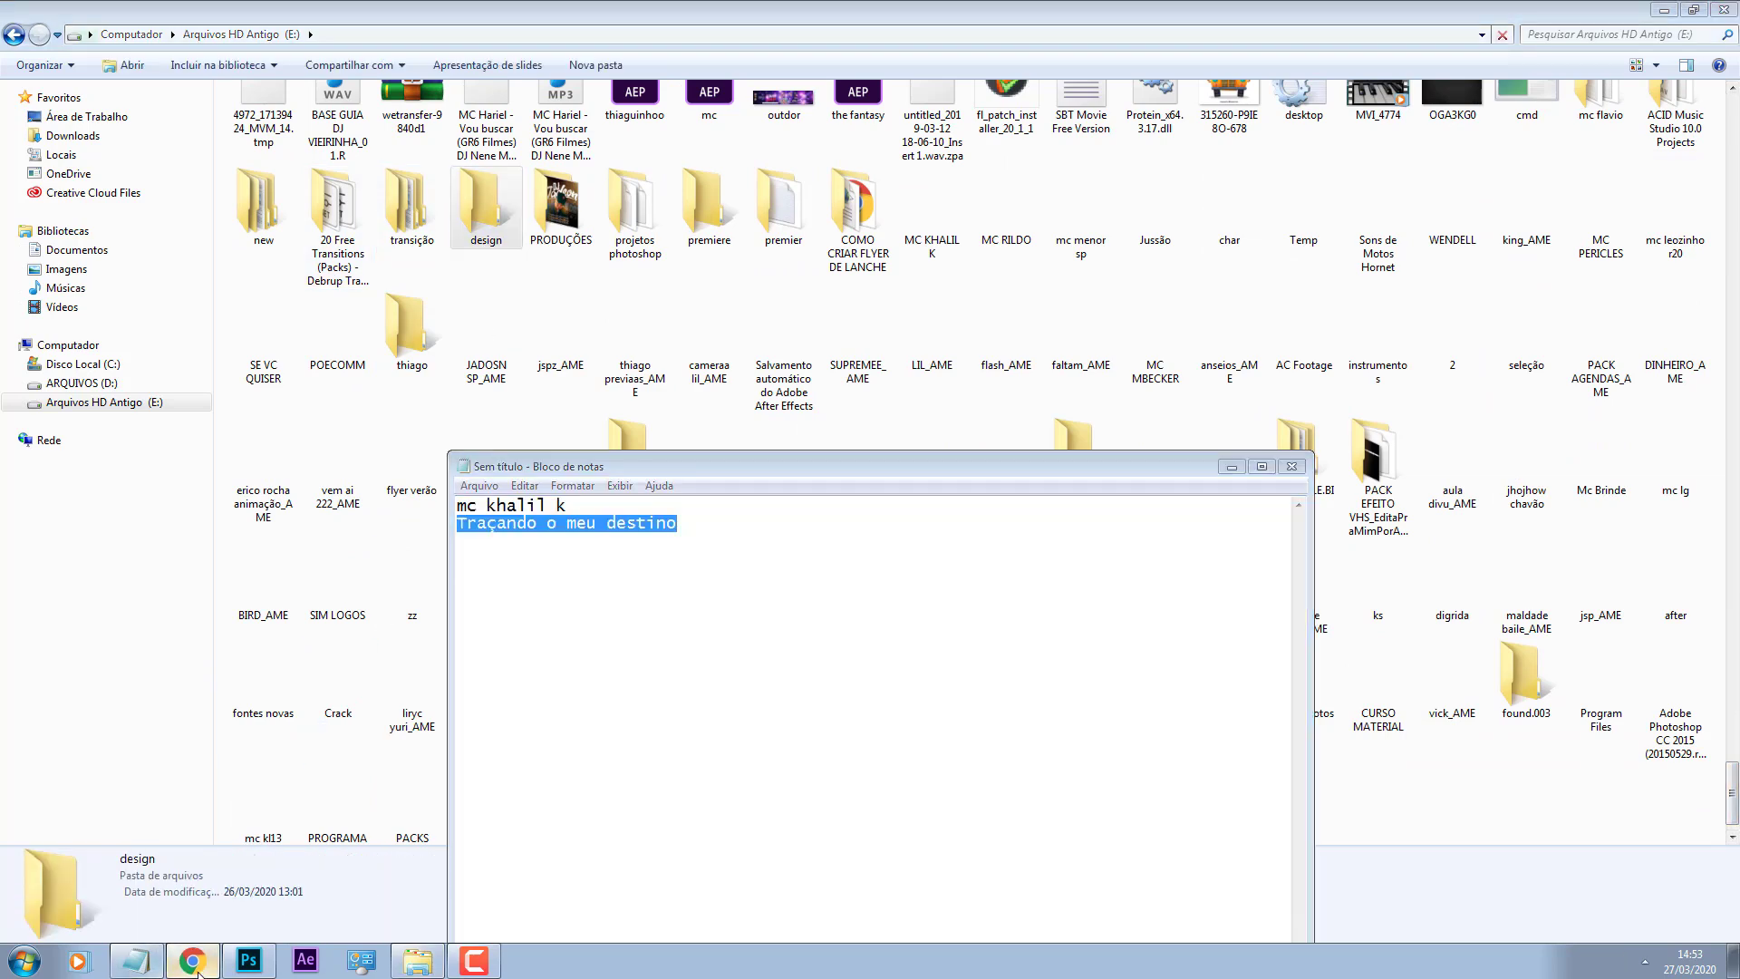
Step: Switch to Chrome and search Google Images for "fumaça"
{"action": "left_click", "coordinate": [198, 968]}
{"action": "left_click", "coordinate": [548, 14]}
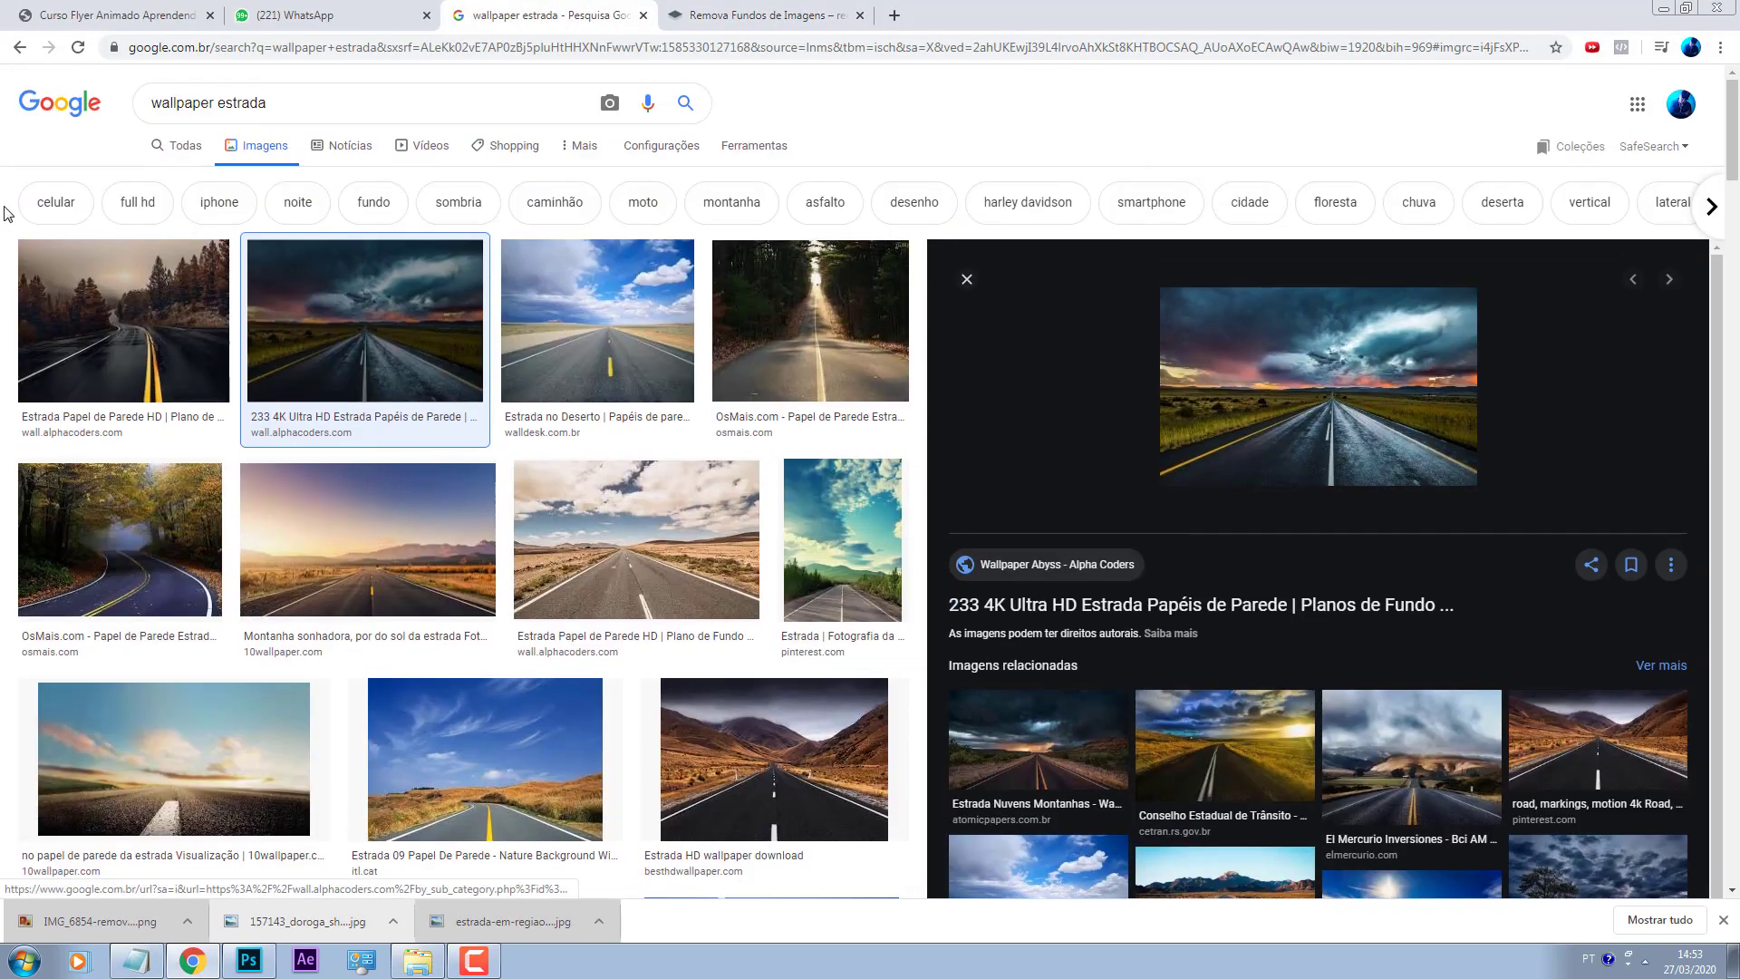
{"action": "triple_click", "coordinate": [378, 110]}
{"action": "type", "text": "fum"}
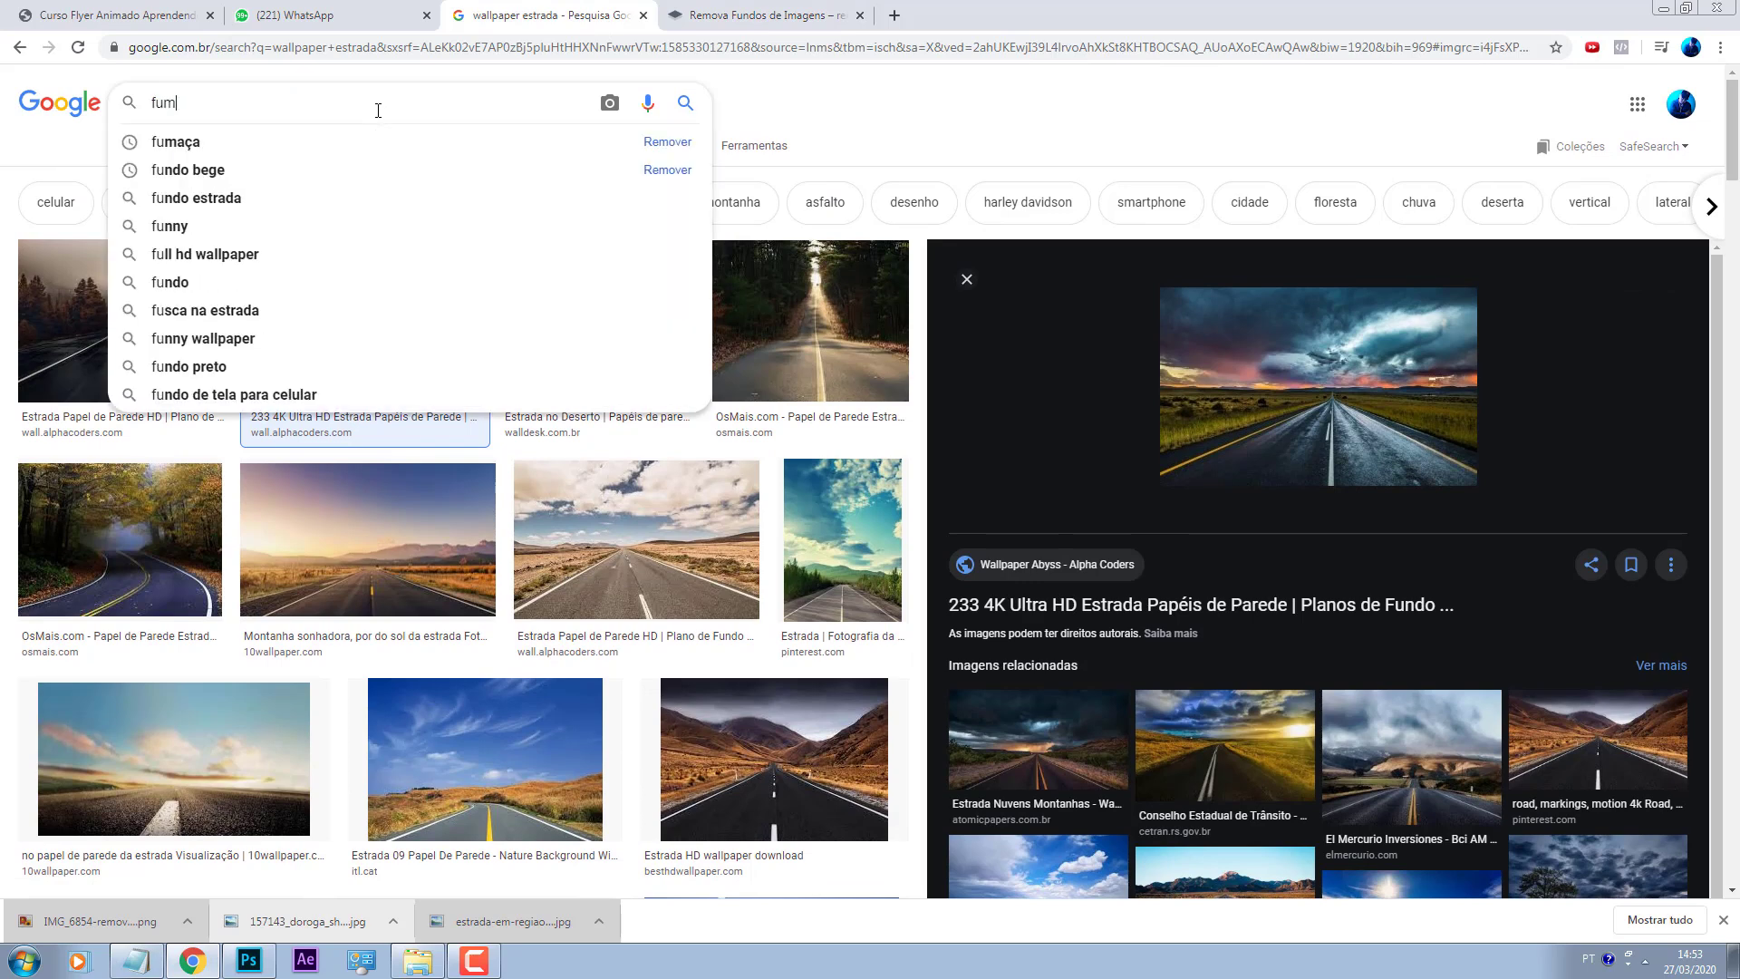
{"action": "key", "text": "Down"}
{"action": "key", "text": "Return"}
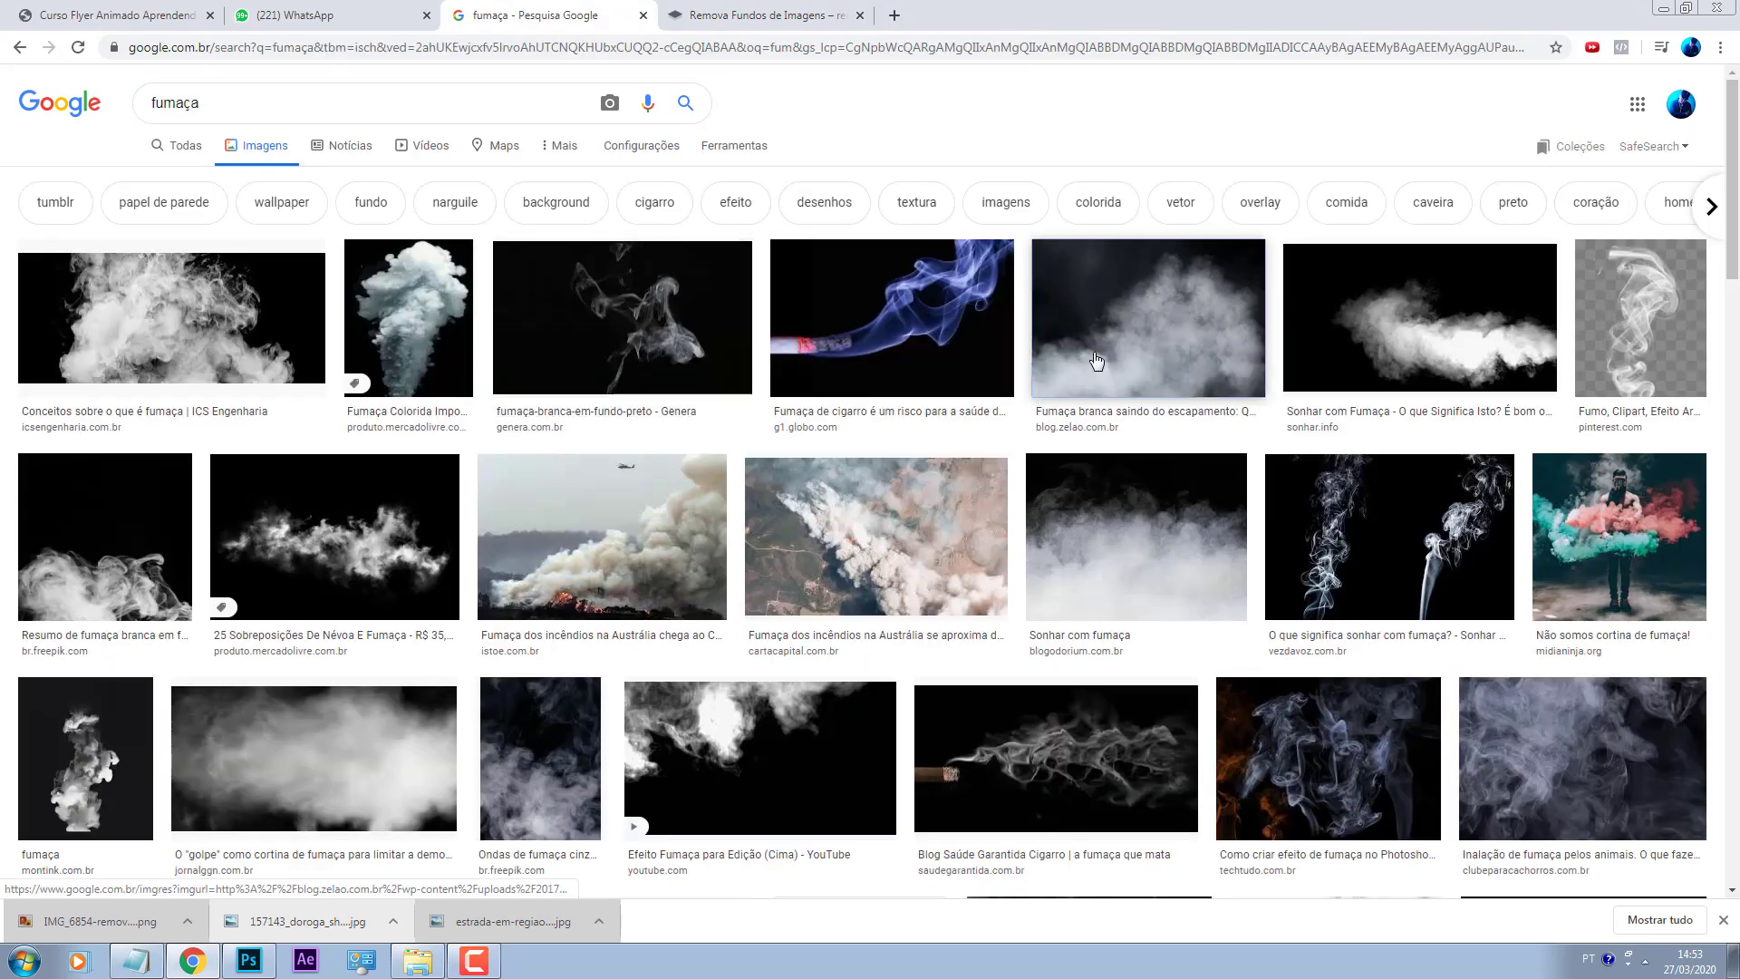
Step: Copy the white smoke picture from the Blog Zelão Racing result and paste it into the flyer in Photoshop
{"action": "left_click", "coordinate": [1087, 365]}
{"action": "right_click", "coordinate": [1124, 358]}
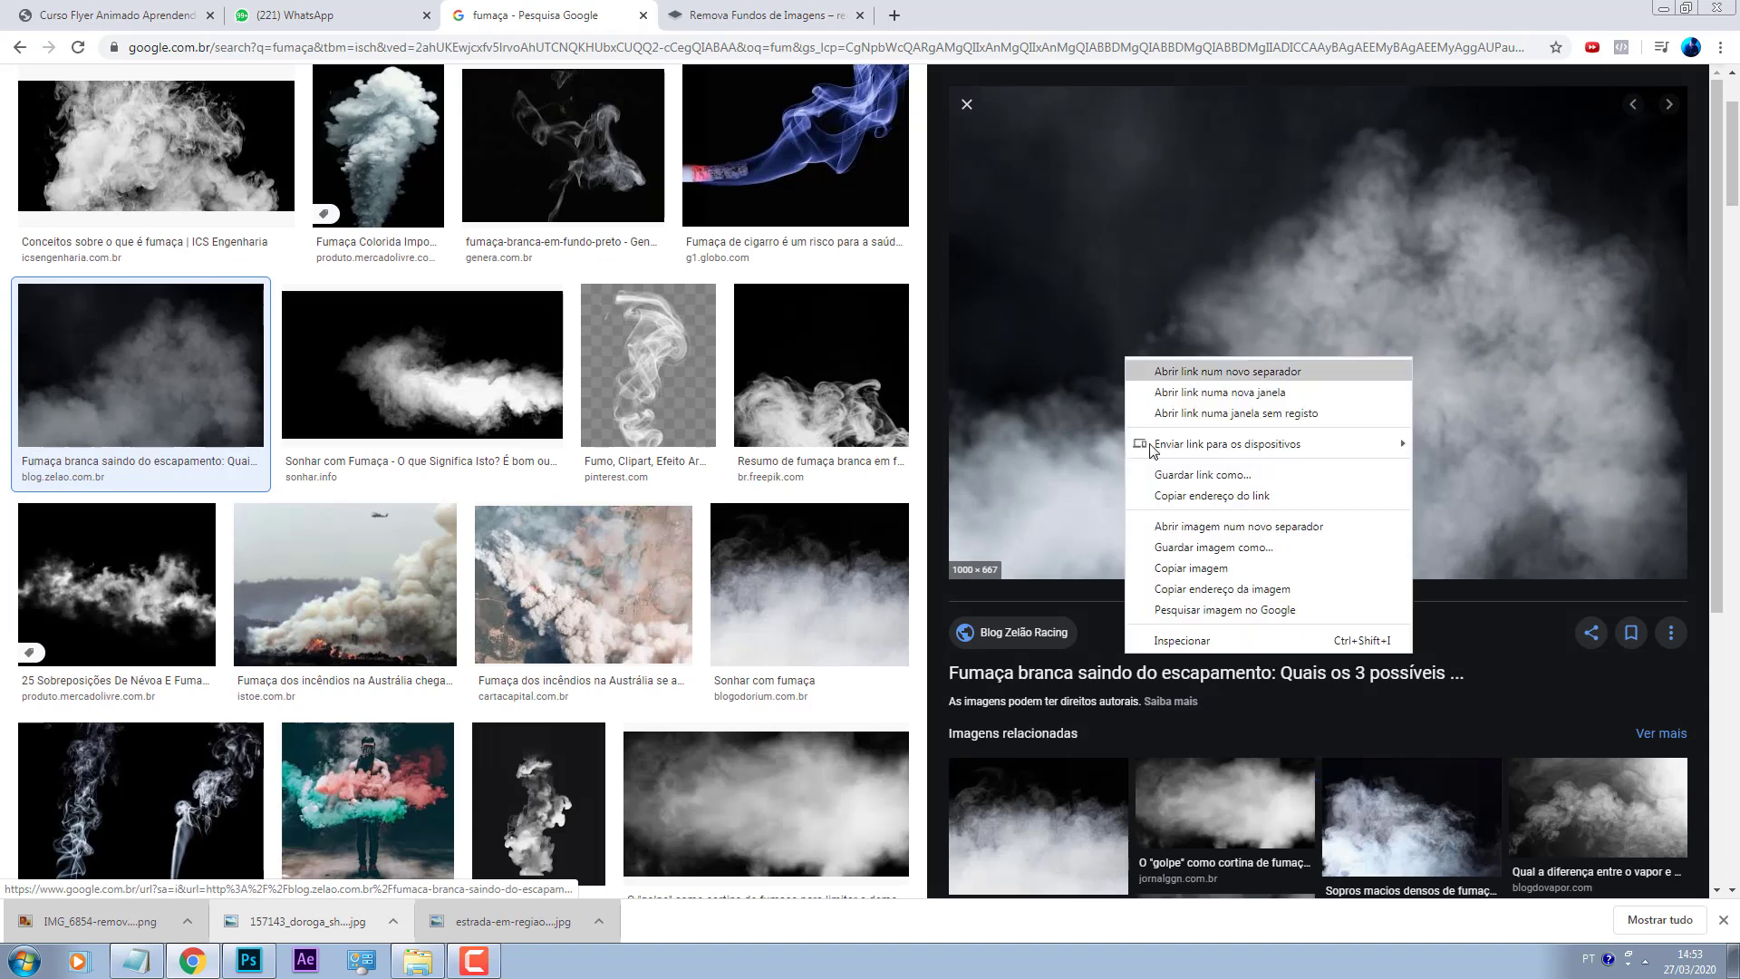
{"action": "left_click", "coordinate": [1216, 568]}
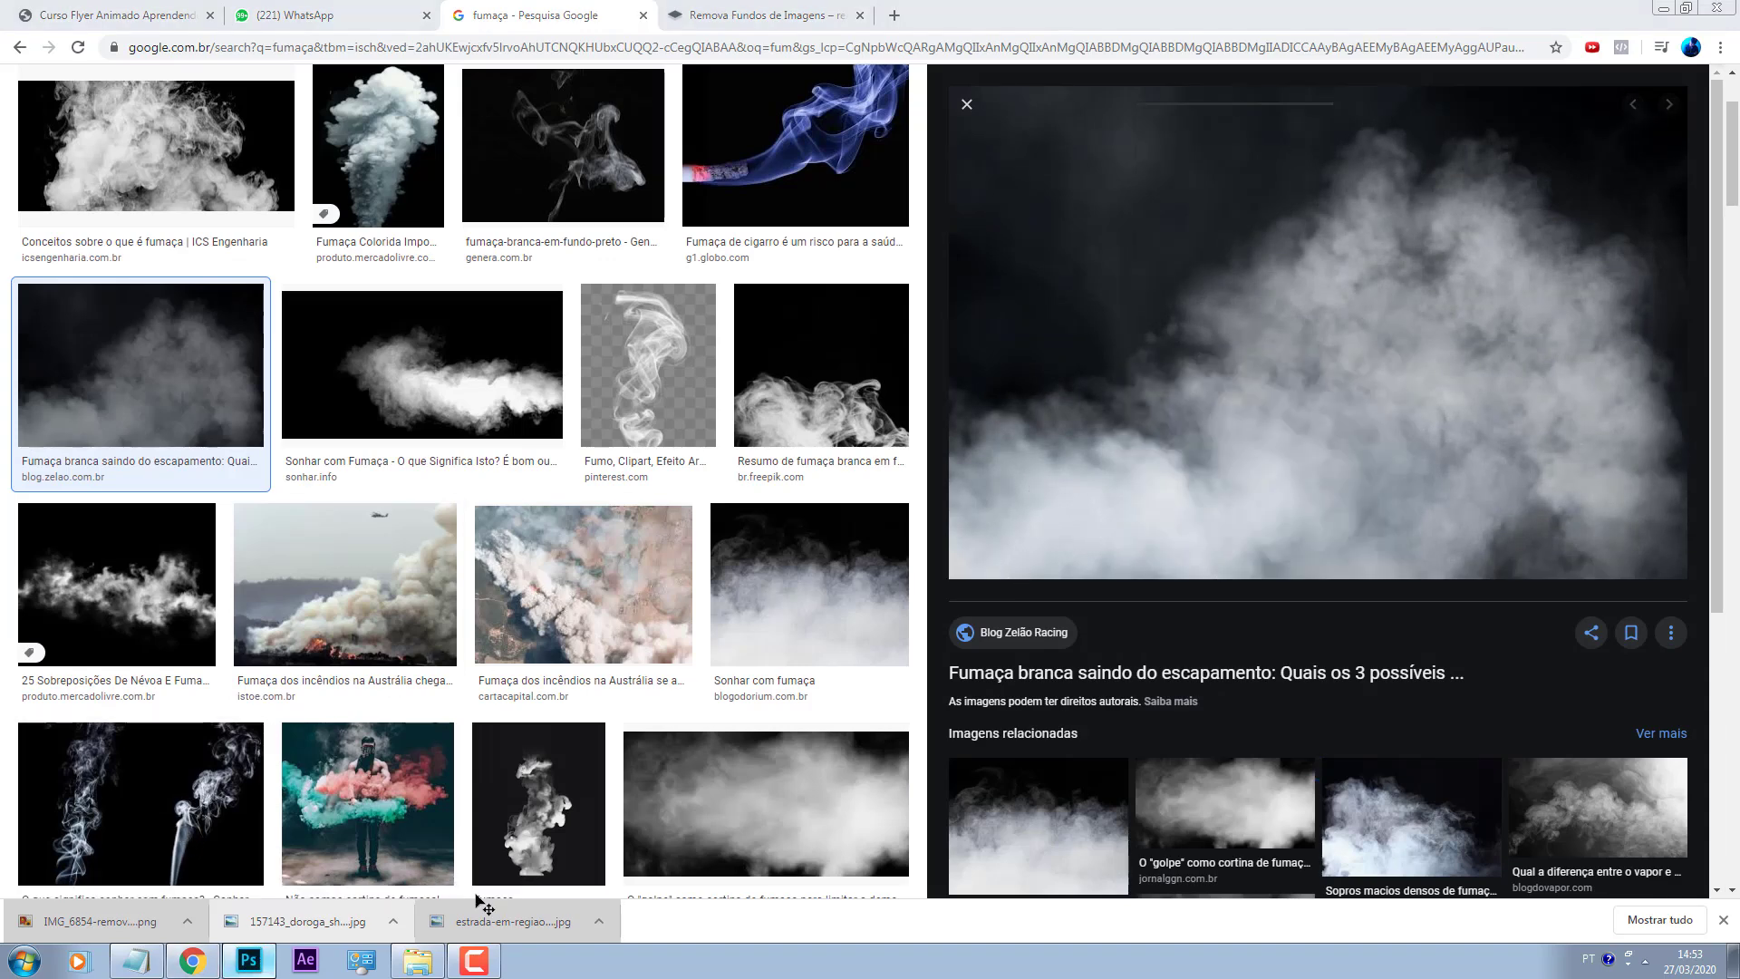
{"action": "left_click", "coordinate": [248, 960]}
{"action": "key", "text": "ctrl+v"}
Step: Set the smoke layer's blend mode to Subexposição de Cores
{"action": "right_click", "coordinate": [1466, 662]}
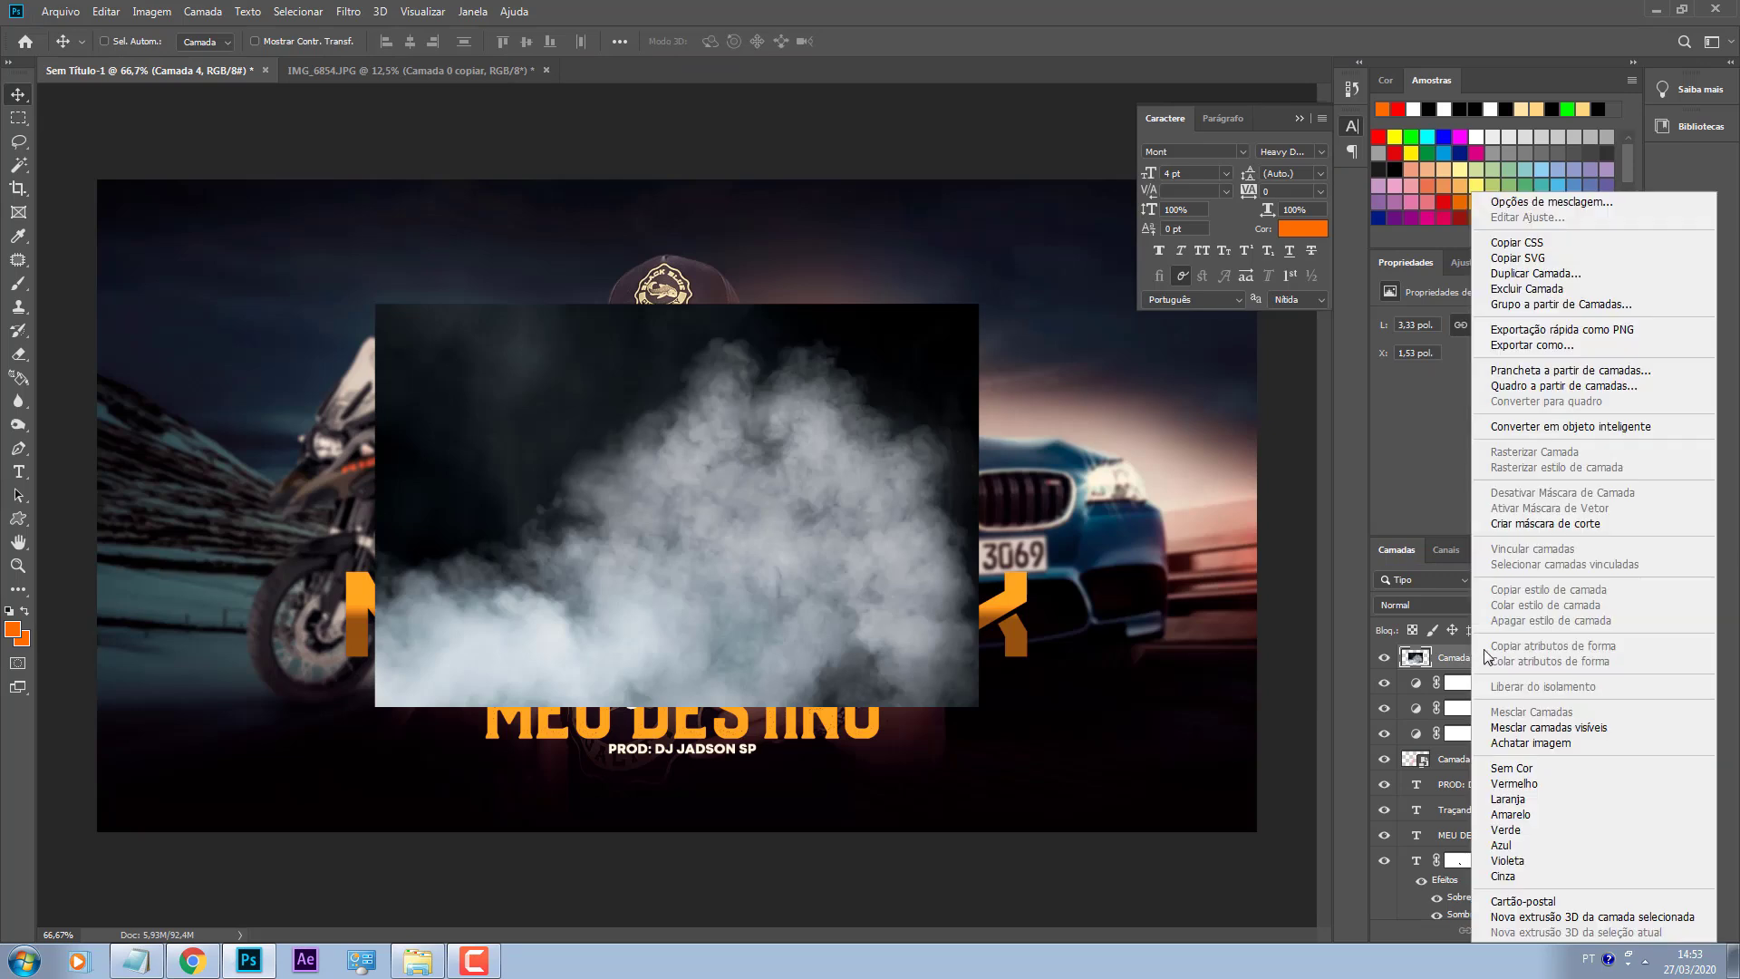
{"action": "left_click", "coordinate": [1411, 598]}
{"action": "left_click", "coordinate": [1411, 601]}
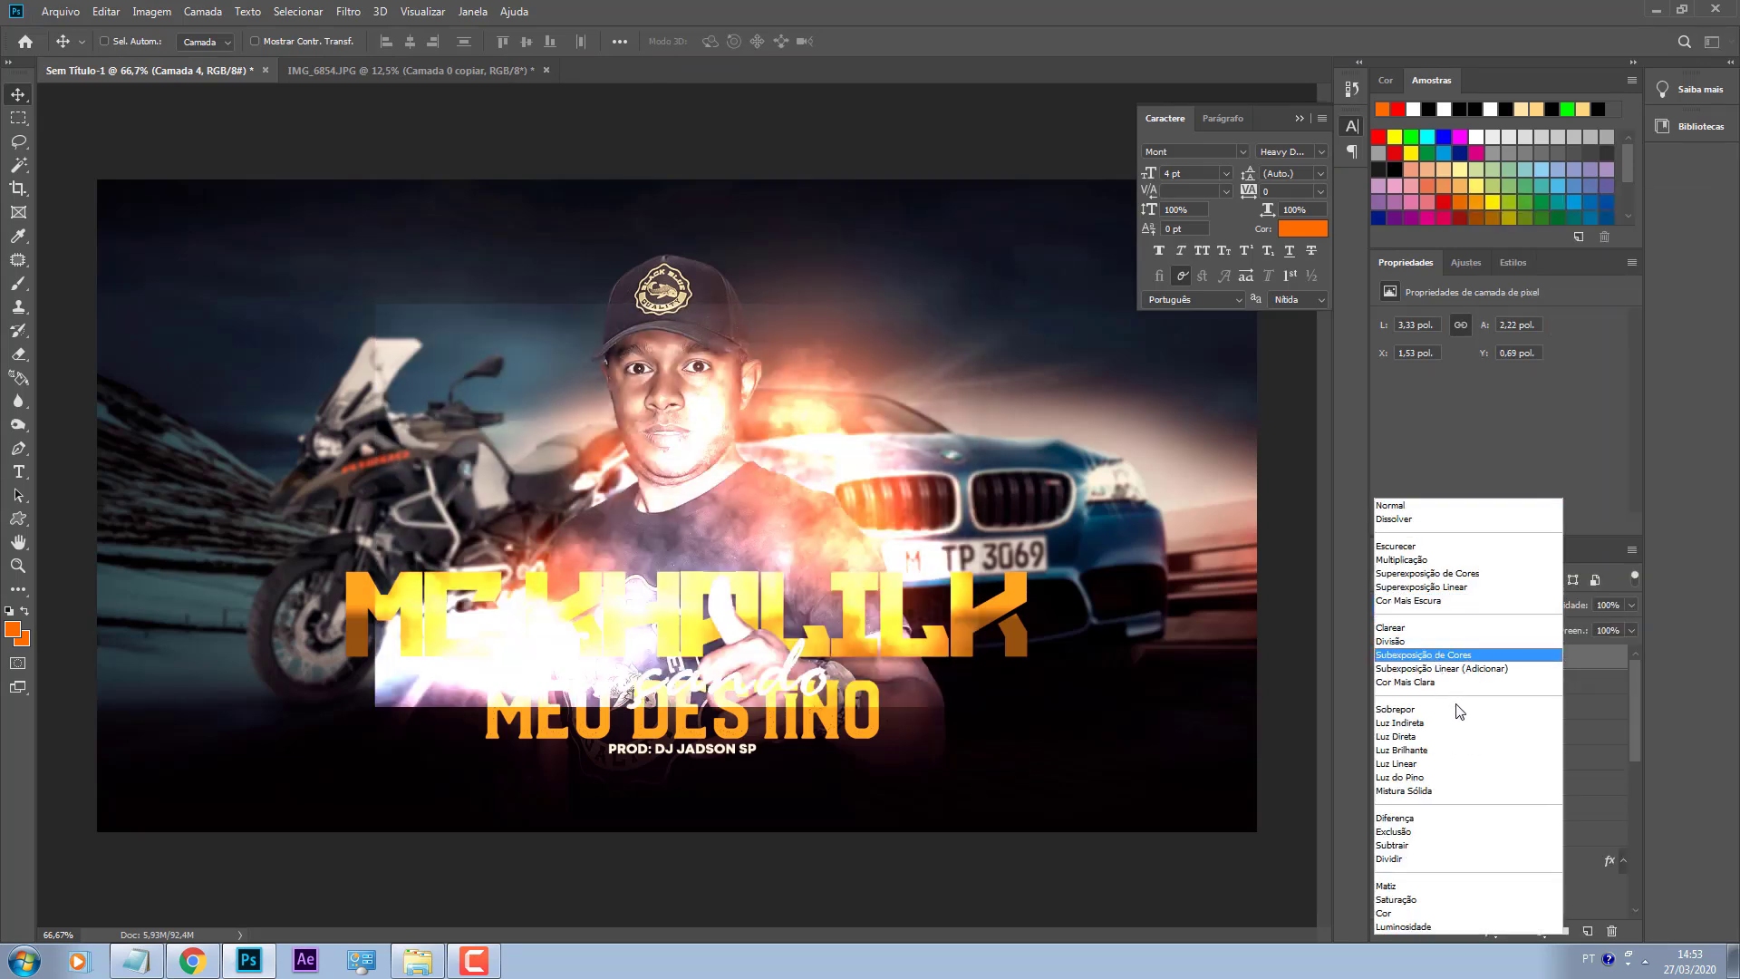
{"action": "left_click", "coordinate": [1453, 654]}
Step: Enlarge the smoke to about 4.26 x 2.84 inches over the titles and move its layer directly above the artist-name title layer
{"action": "left_click_drag", "start_coordinate": [914, 697], "coordinate": [1108, 832]}
{"action": "key", "text": "ctrl+t"}
{"action": "key", "text": "Return"}
{"action": "left_click_drag", "start_coordinate": [1018, 728], "coordinate": [1005, 705]}
{"action": "scroll", "coordinate": [1484, 682], "scroll_direction": "down", "scroll_amount": 8}
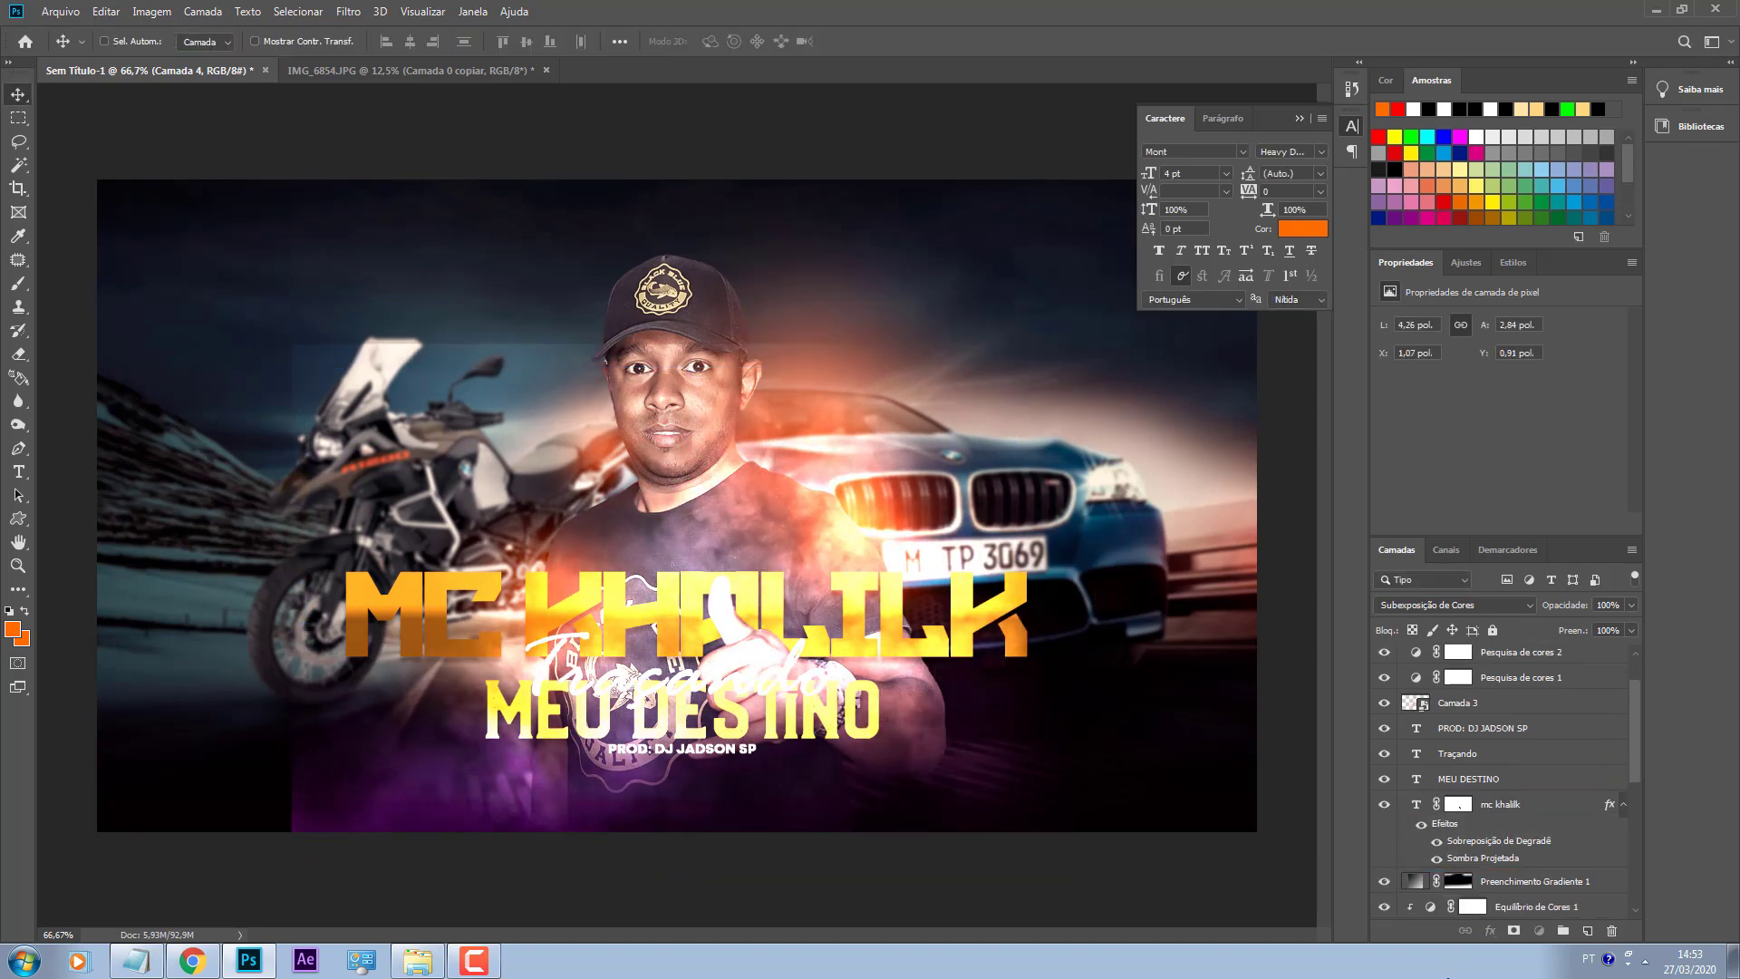
{"action": "left_click_drag", "start_coordinate": [1453, 967], "coordinate": [1483, 694]}
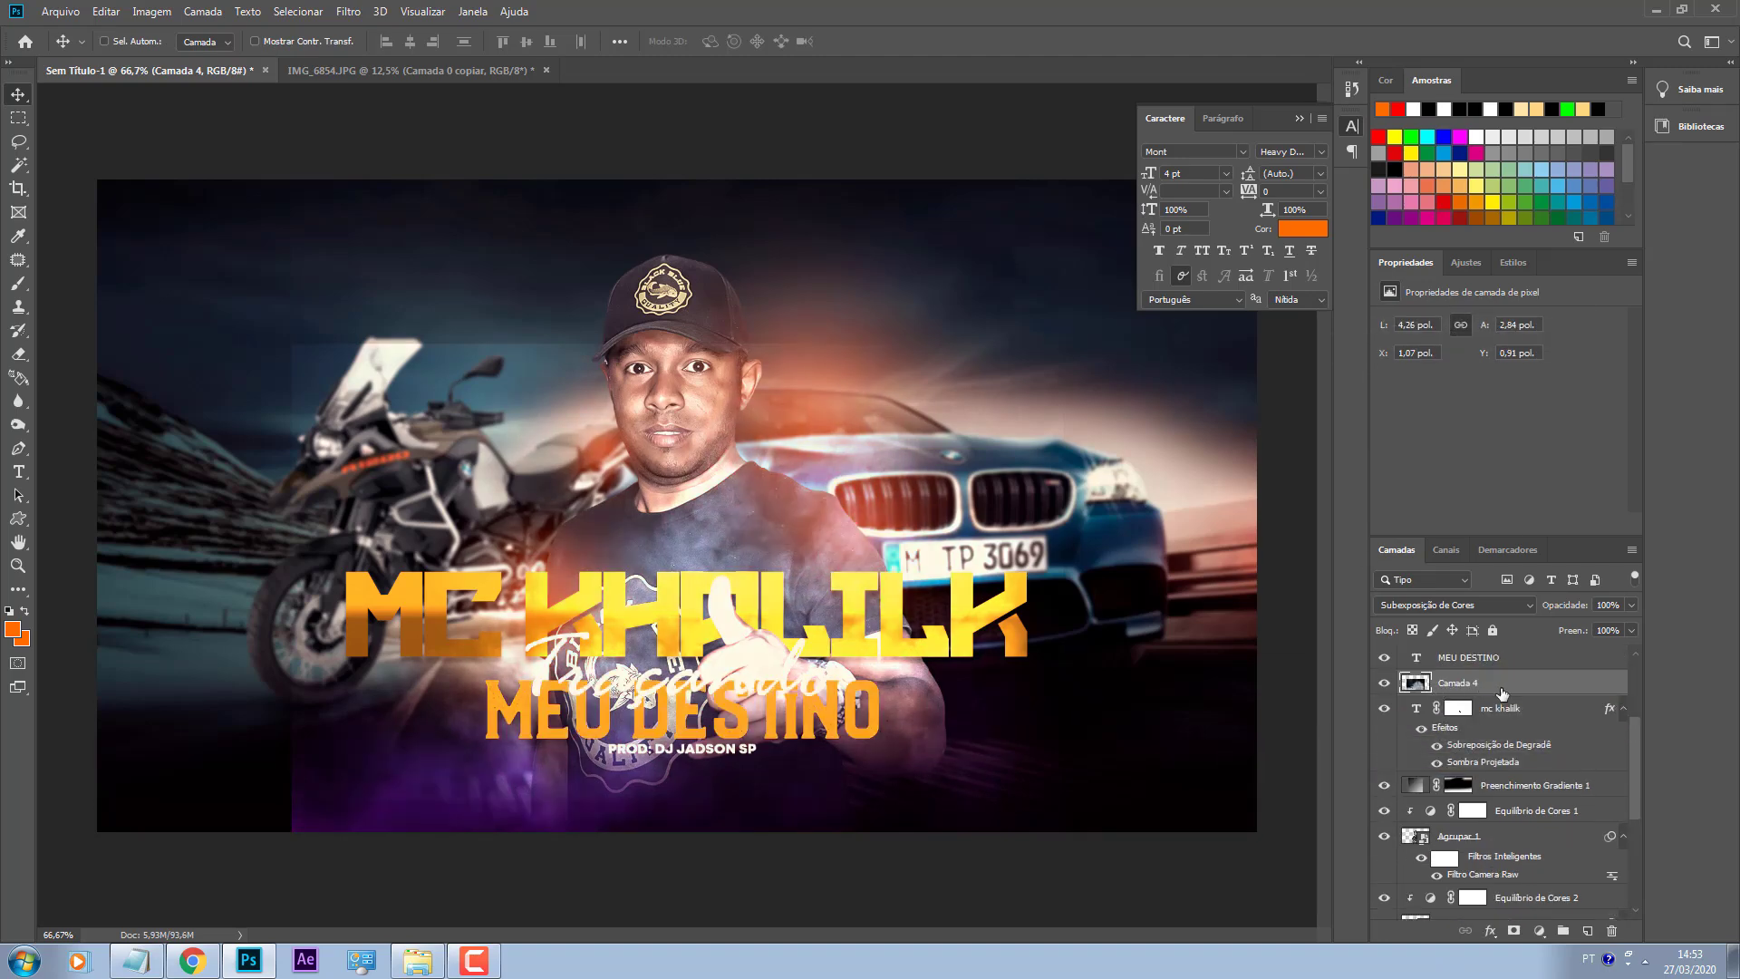
Step: Try to clip the smoke layer to the artist-name title text, and undo the clipping mask
{"action": "right_click", "coordinate": [1507, 693]}
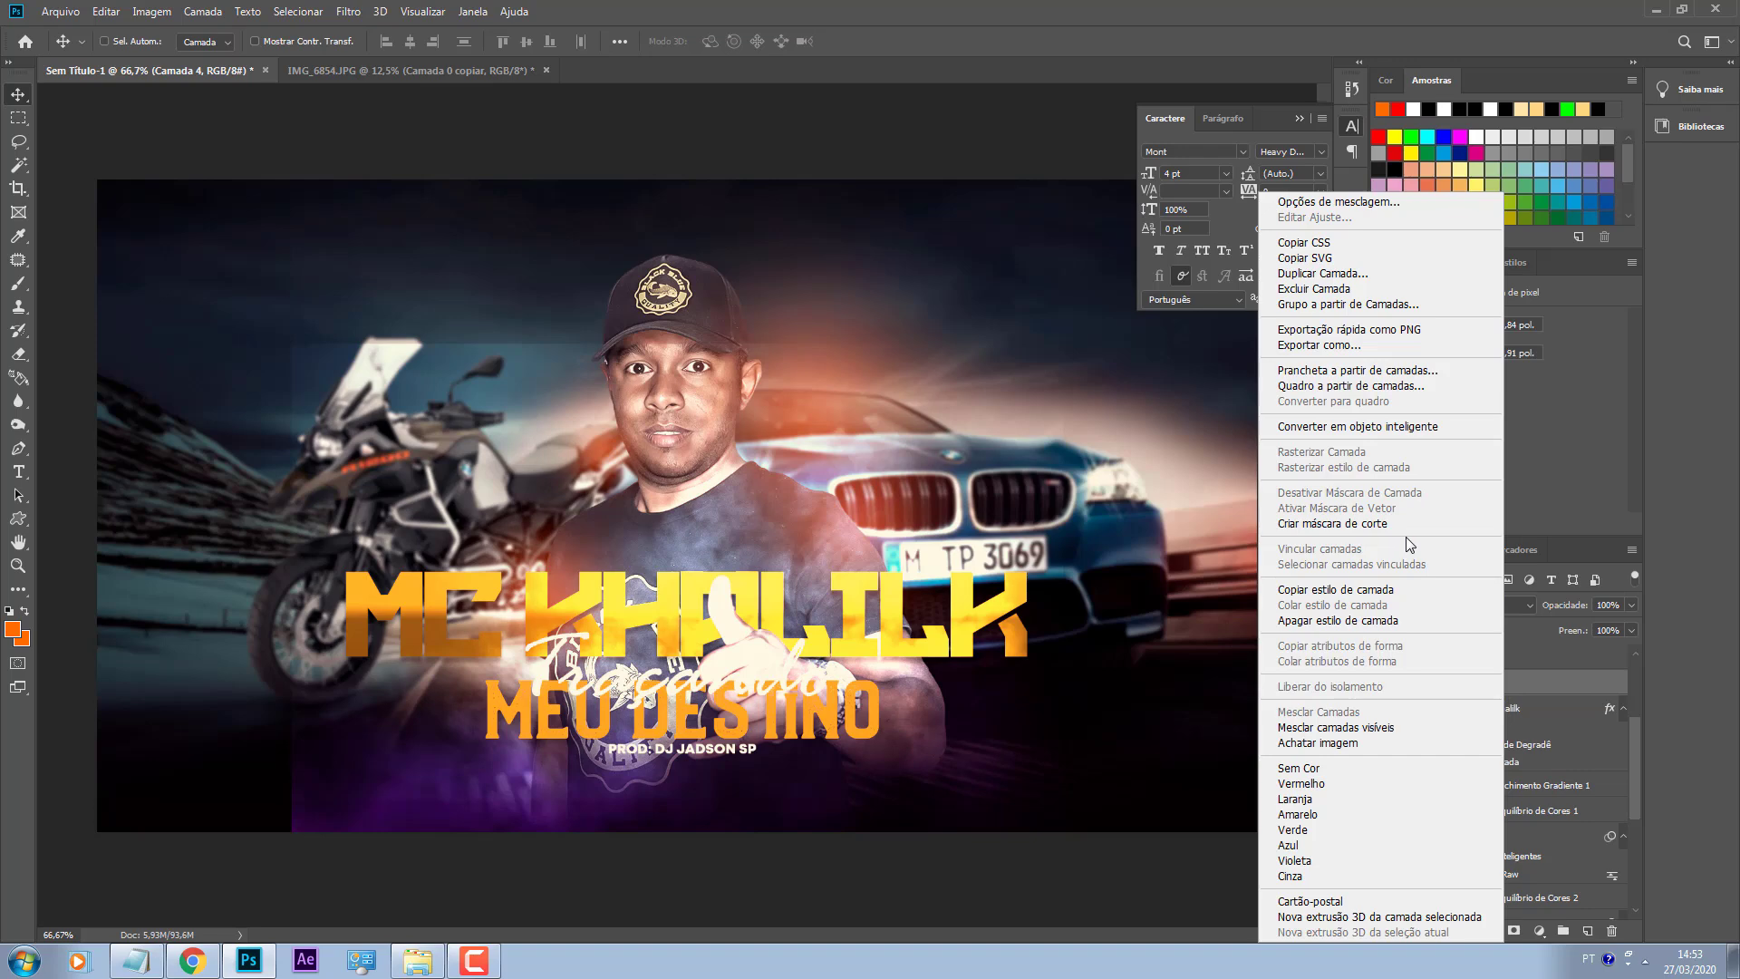
{"action": "left_click", "coordinate": [1399, 524]}
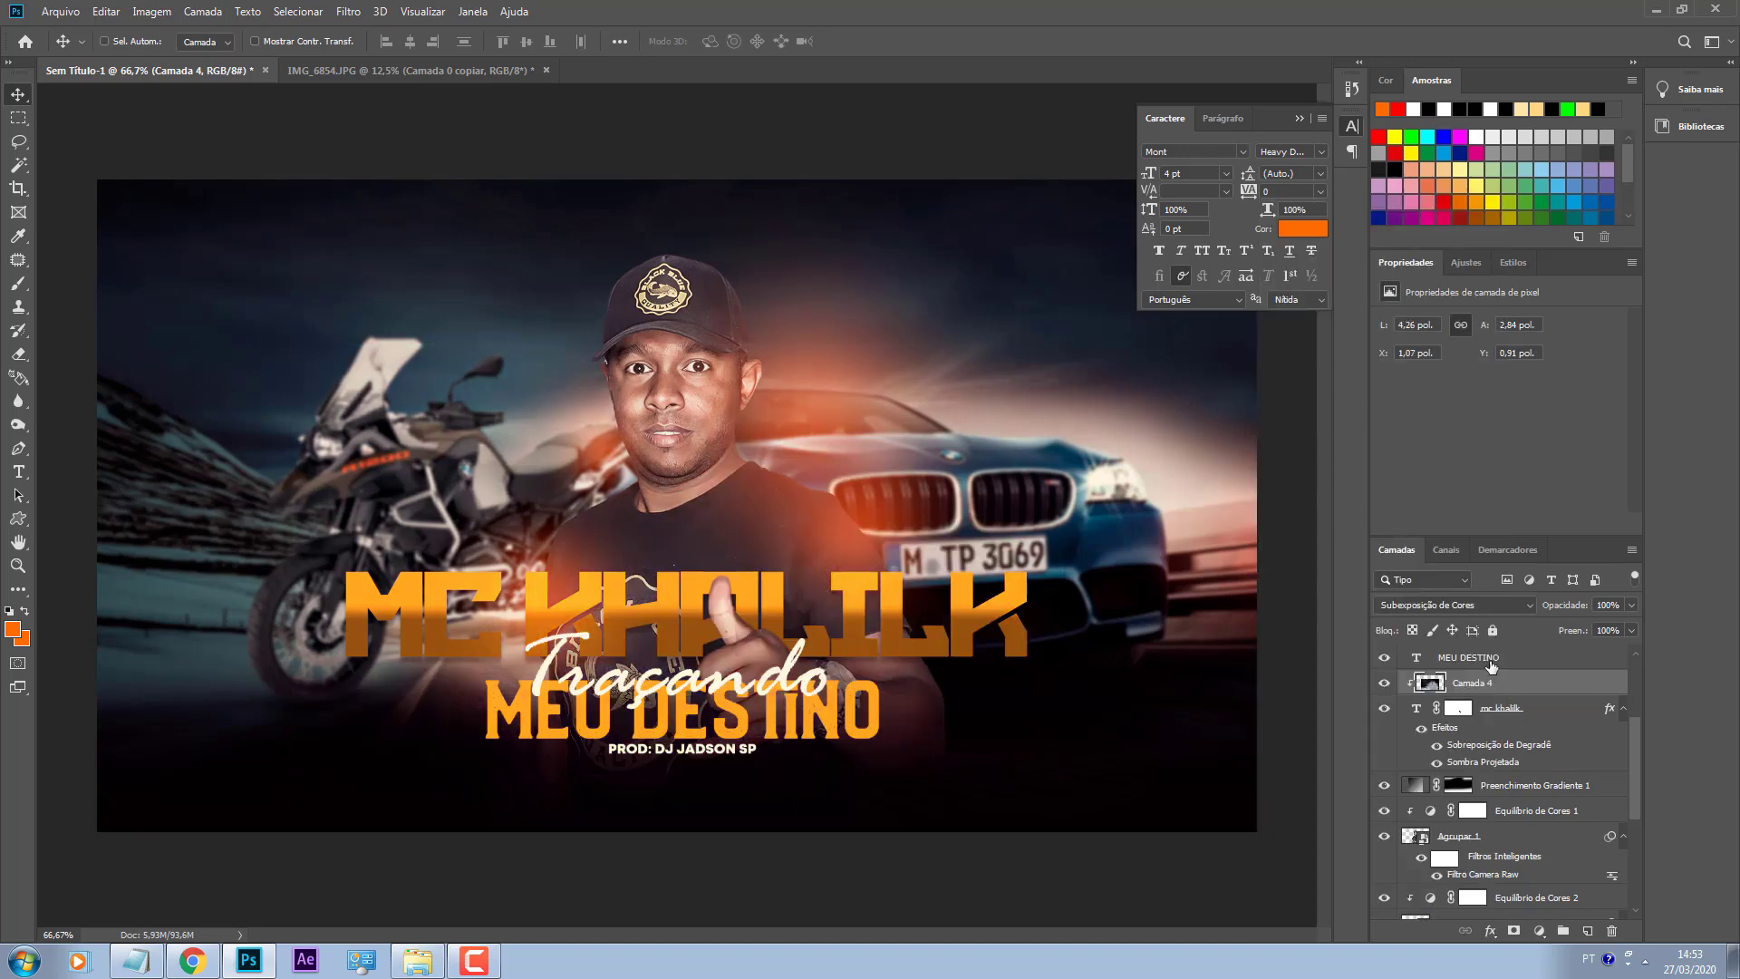
{"action": "key", "text": "ctrl+z"}
Step: Convert the artist-name title into a smart object and clip the smoke layer to it, positioned across the letters
{"action": "right_click", "coordinate": [1534, 713]}
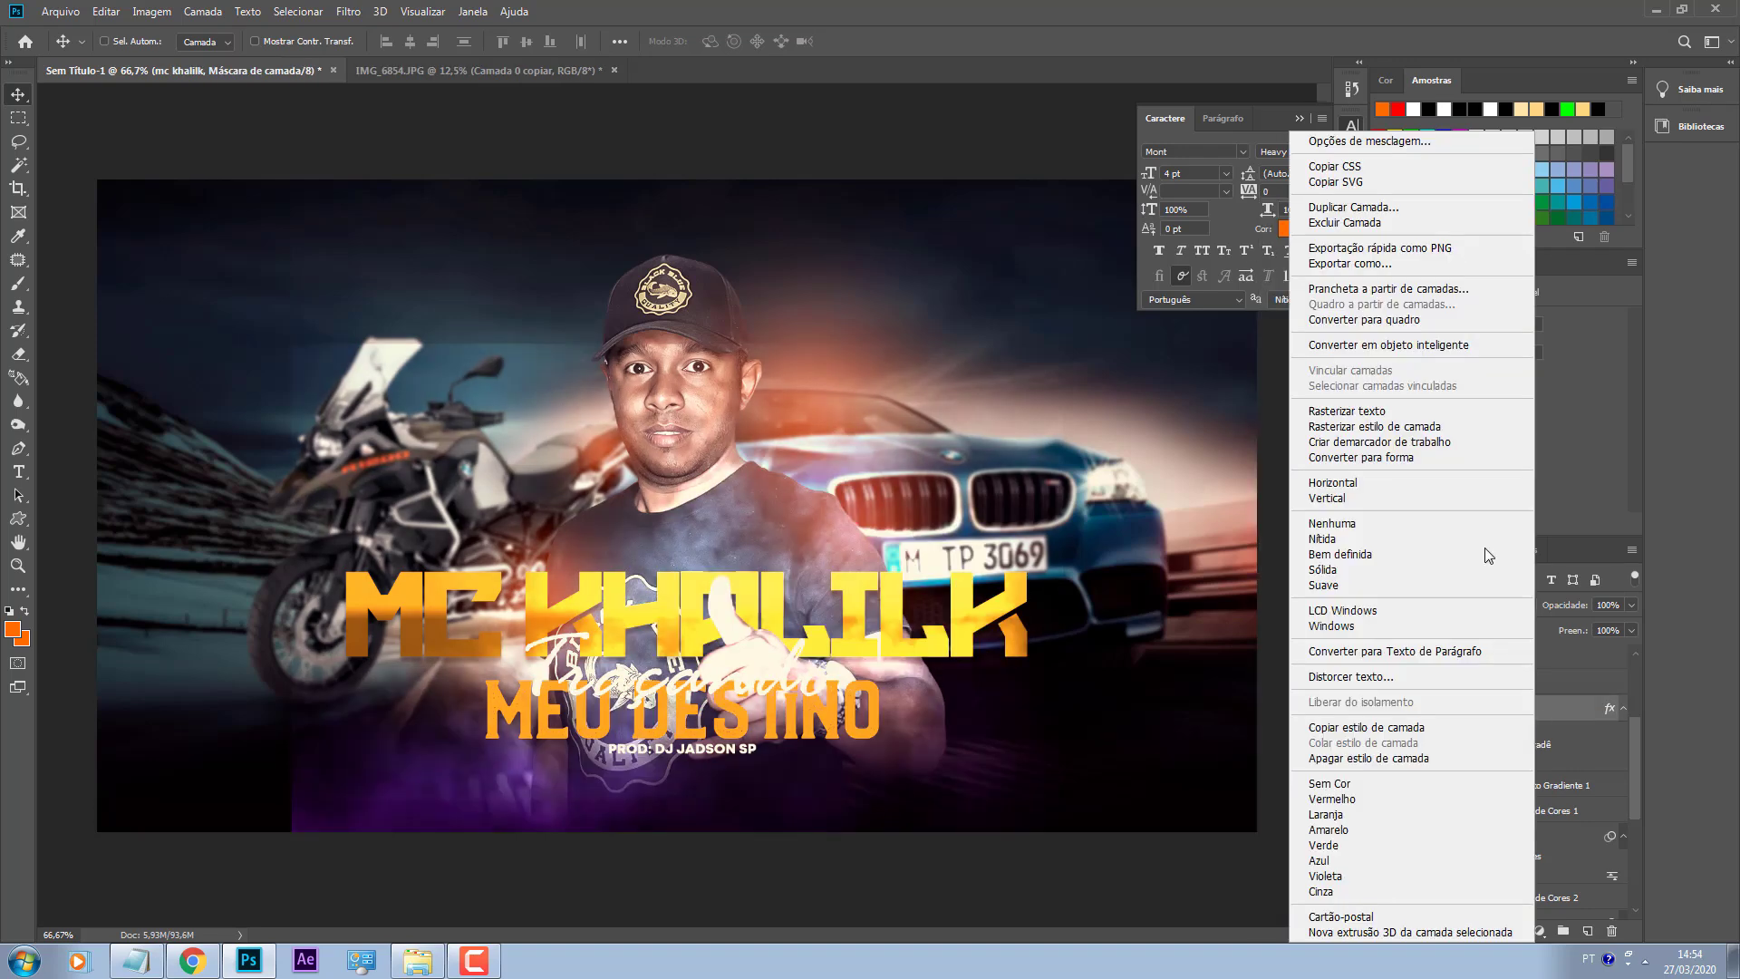
{"action": "left_click", "coordinate": [1454, 345]}
{"action": "right_click", "coordinate": [1483, 689]}
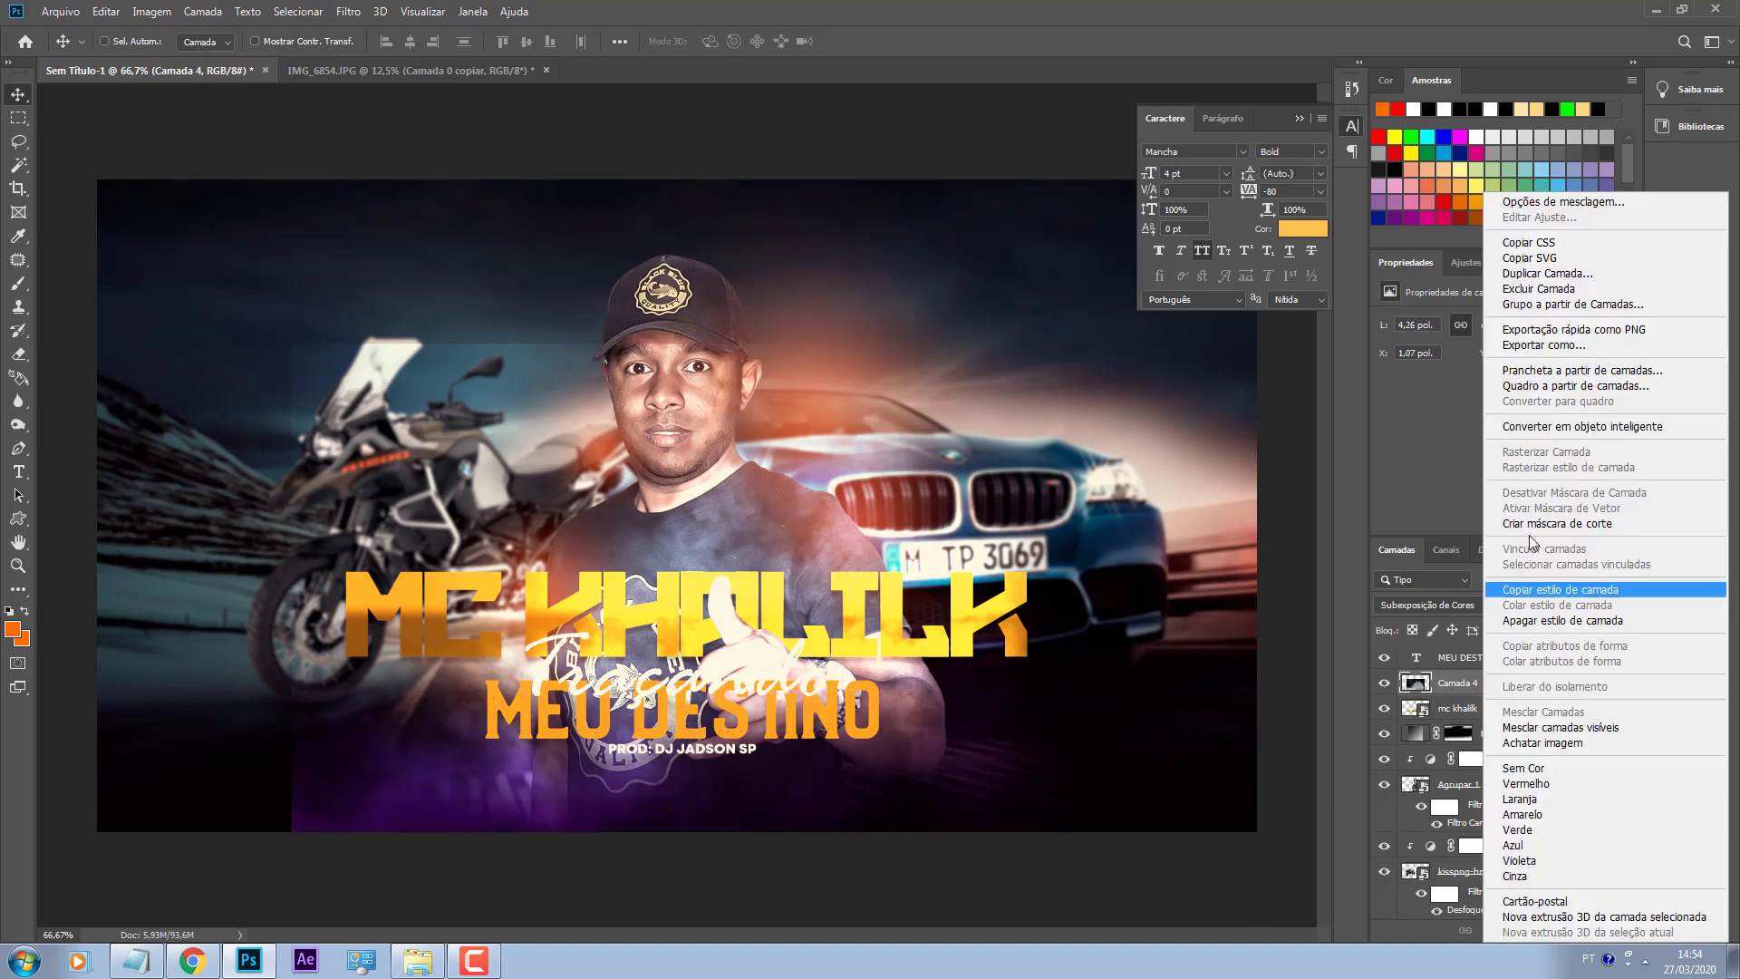
{"action": "left_click", "coordinate": [1561, 524]}
{"action": "left_click_drag", "start_coordinate": [1006, 645], "coordinate": [965, 659]}
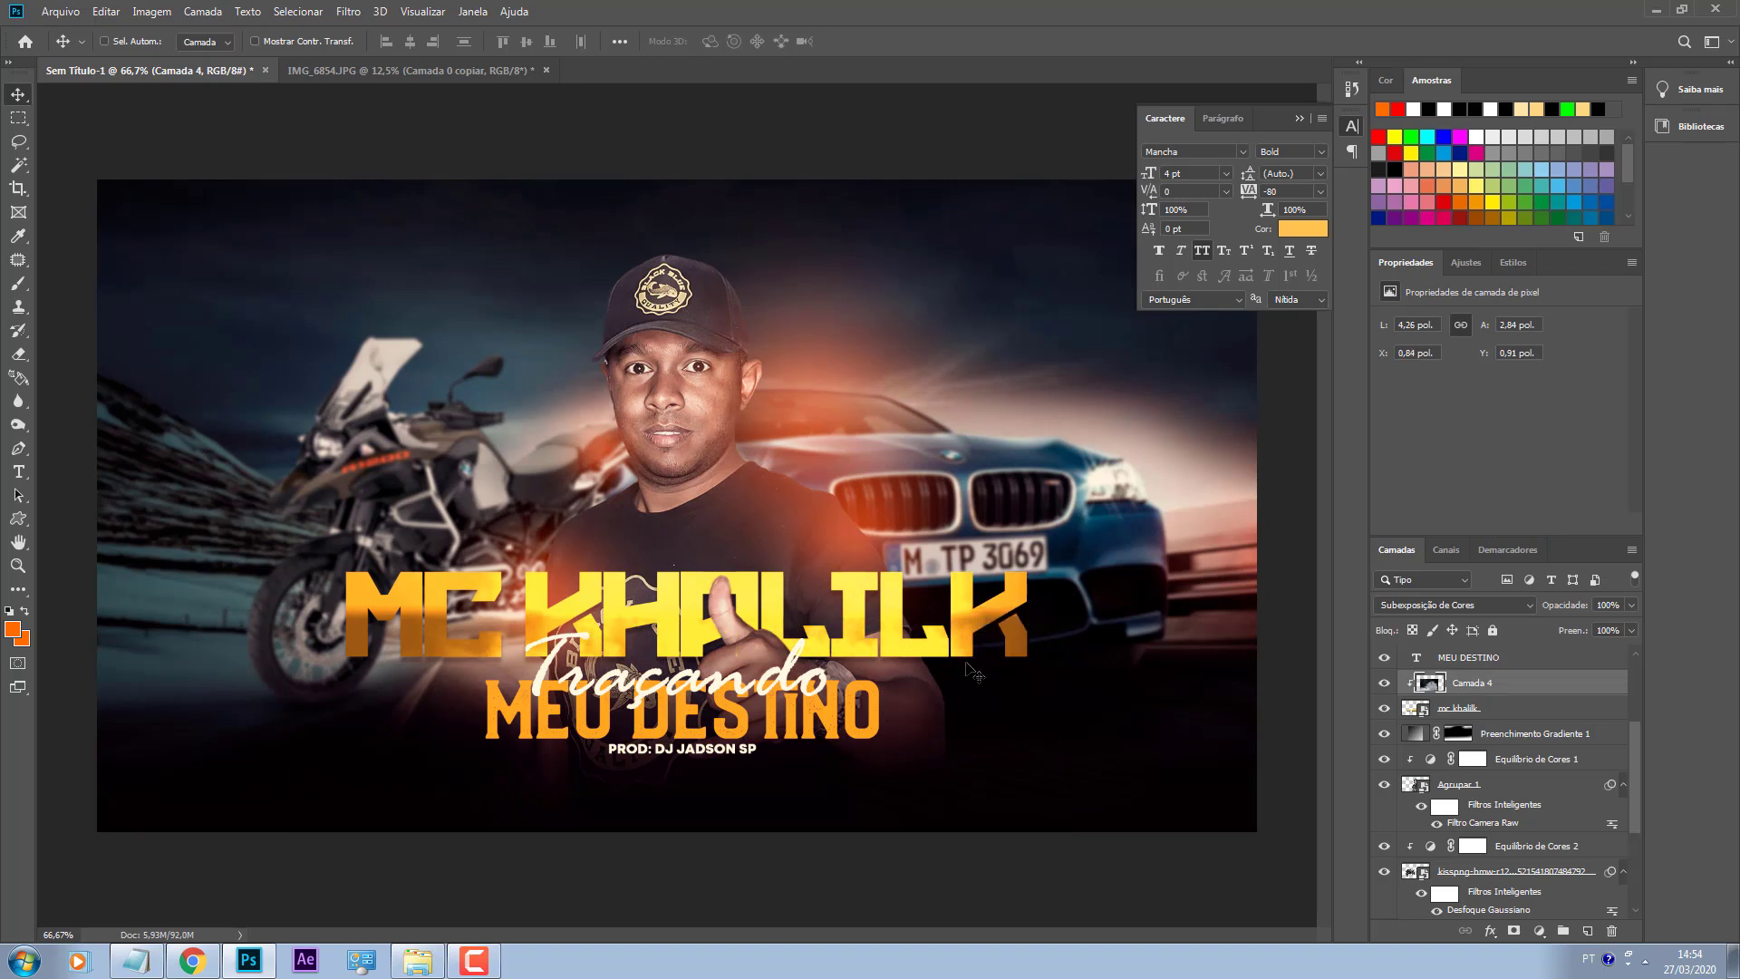
Step: Duplicate the smoke layer, clip the copy to the MEU DESTINO text and position it over those letters
{"action": "scroll", "coordinate": [1459, 705], "scroll_direction": "up", "scroll_amount": 1}
{"action": "key", "text": "ctrl+j"}
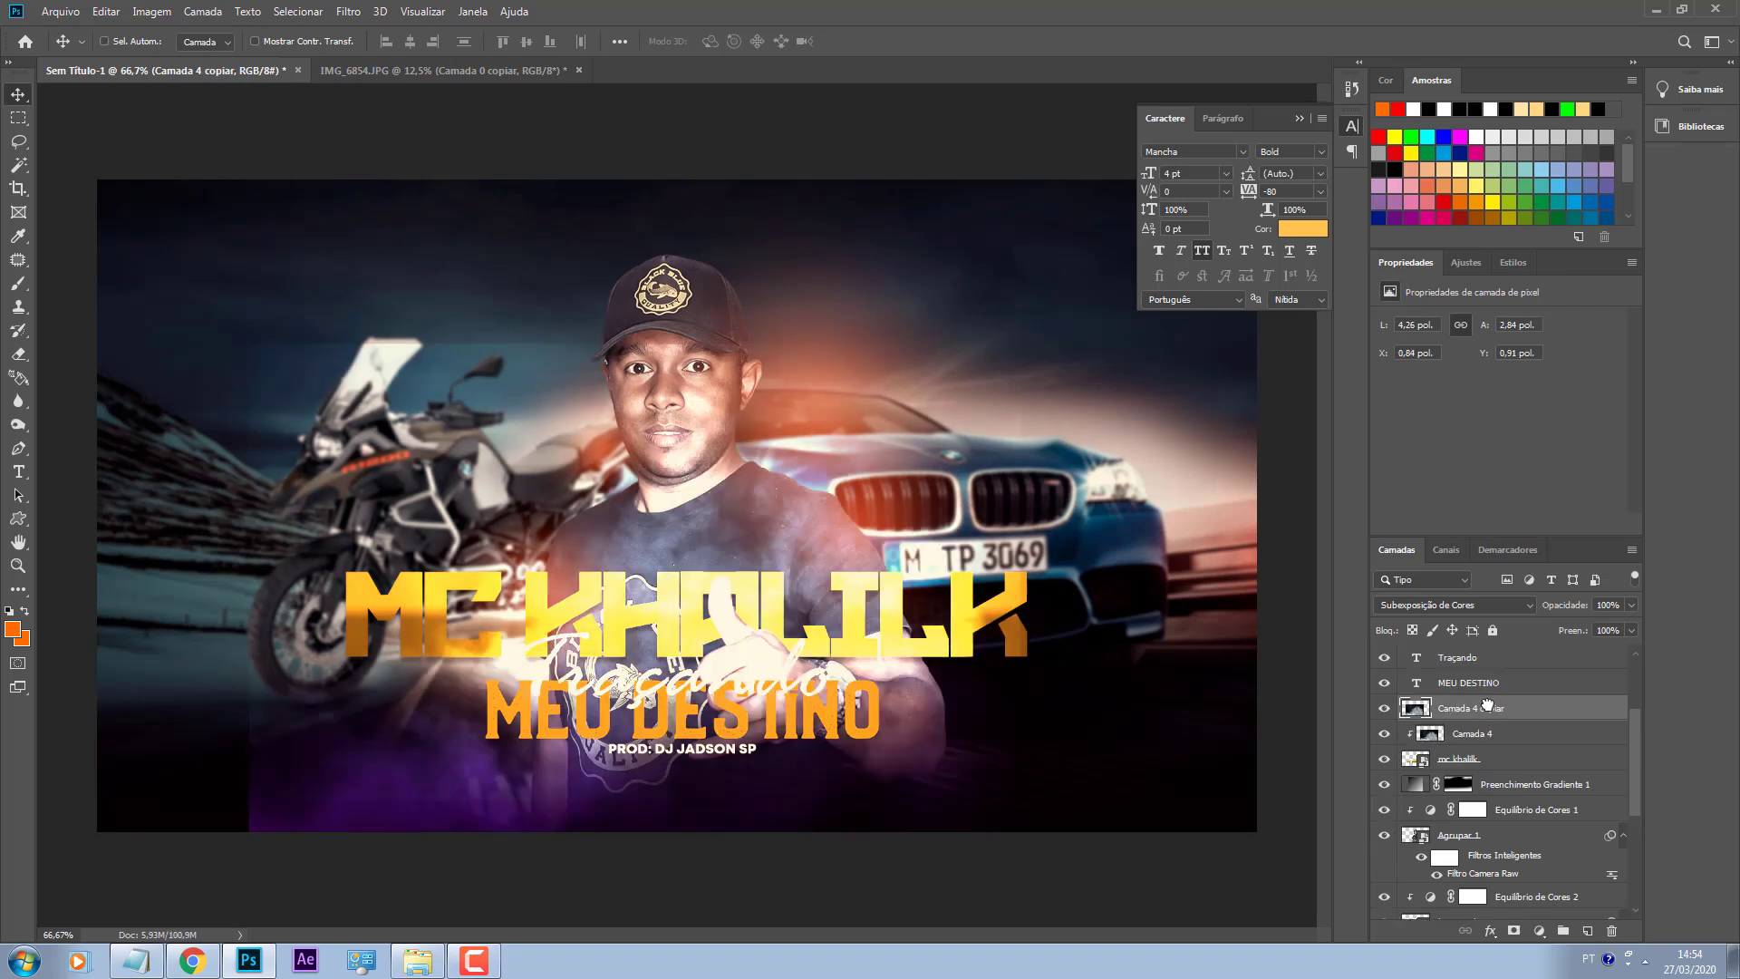
{"action": "left_click_drag", "start_coordinate": [1487, 713], "coordinate": [1490, 680]}
{"action": "right_click", "coordinate": [1491, 695]}
{"action": "left_click", "coordinate": [1541, 527]}
{"action": "left_click_drag", "start_coordinate": [610, 782], "coordinate": [682, 854]}
Step: Paste another smoke picture above the top adjustment layer, along the flyer's lower edge, with blend mode Subexposição de Cores
{"action": "scroll", "coordinate": [1575, 813], "scroll_direction": "up", "scroll_amount": 2}
{"action": "scroll", "coordinate": [1575, 813], "scroll_direction": "up", "scroll_amount": 1}
{"action": "left_click", "coordinate": [1489, 664]}
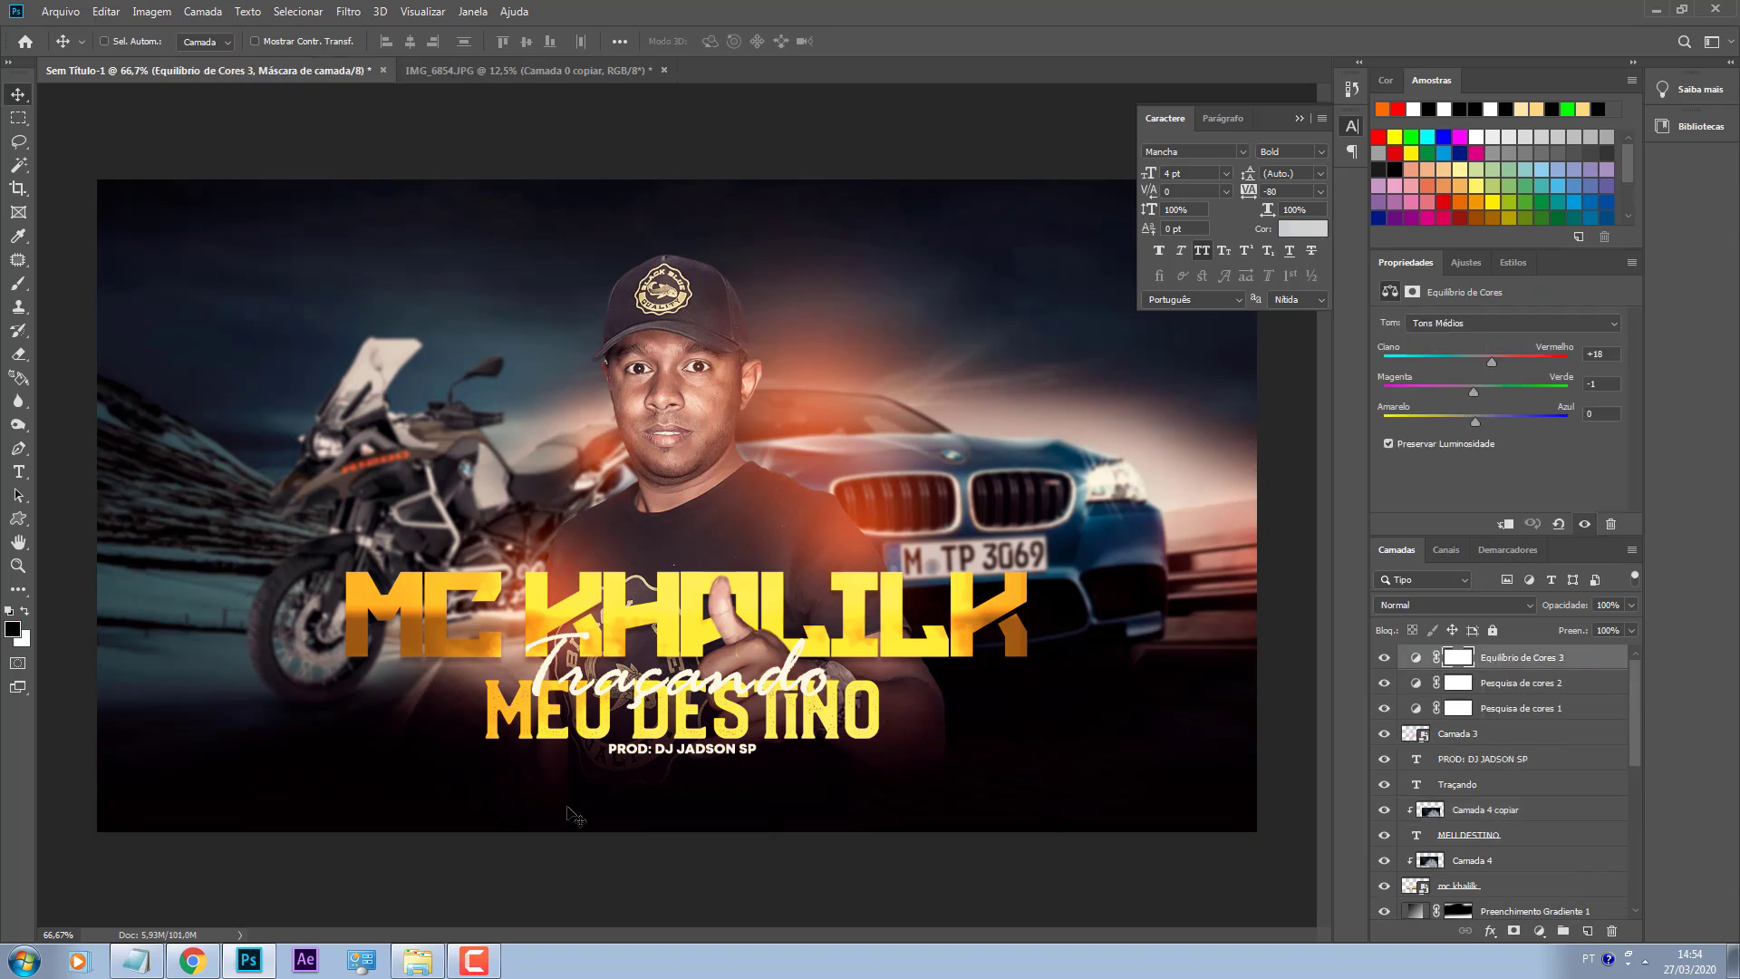
{"action": "key", "text": "ctrl+v"}
{"action": "left_click_drag", "start_coordinate": [872, 617], "coordinate": [812, 802]}
{"action": "left_click", "coordinate": [1439, 602]}
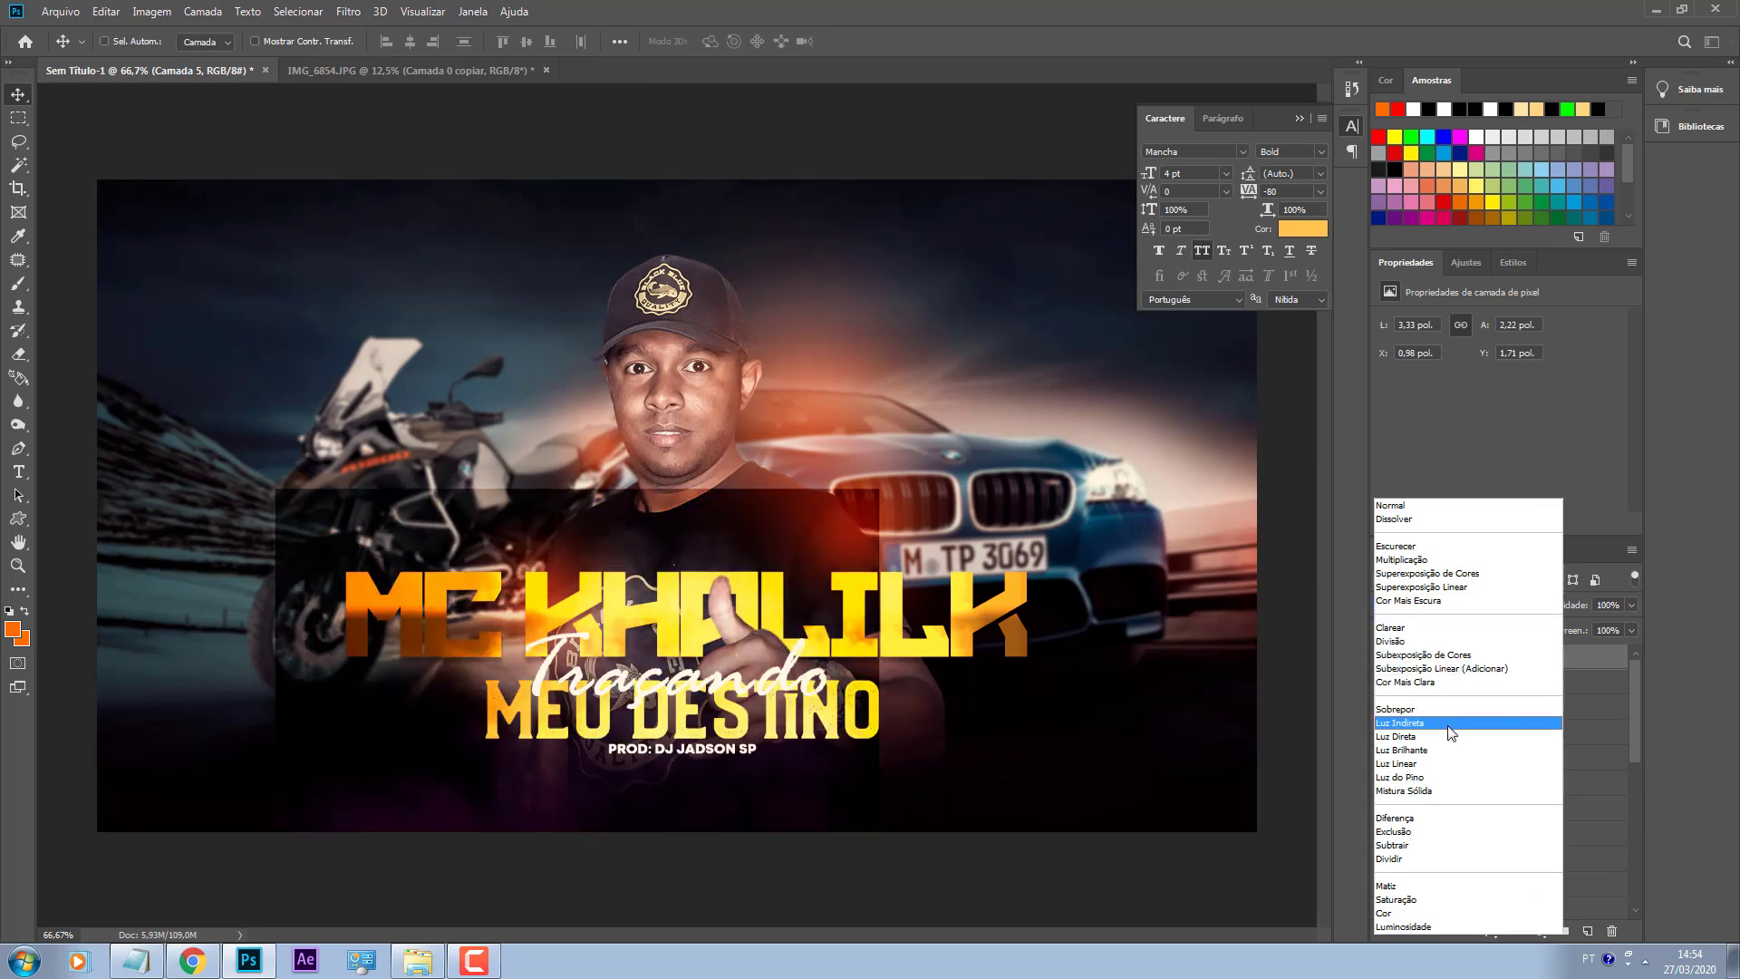
{"action": "left_click", "coordinate": [1434, 654]}
Step: Move the smoke to the flyer's lower-right area, add a layer mask and erase smoke over the artist's hand with a 175 px eraser
{"action": "left_click_drag", "start_coordinate": [682, 784], "coordinate": [1058, 835]}
{"action": "left_click", "coordinate": [1513, 930]}
{"action": "key", "text": "e"}
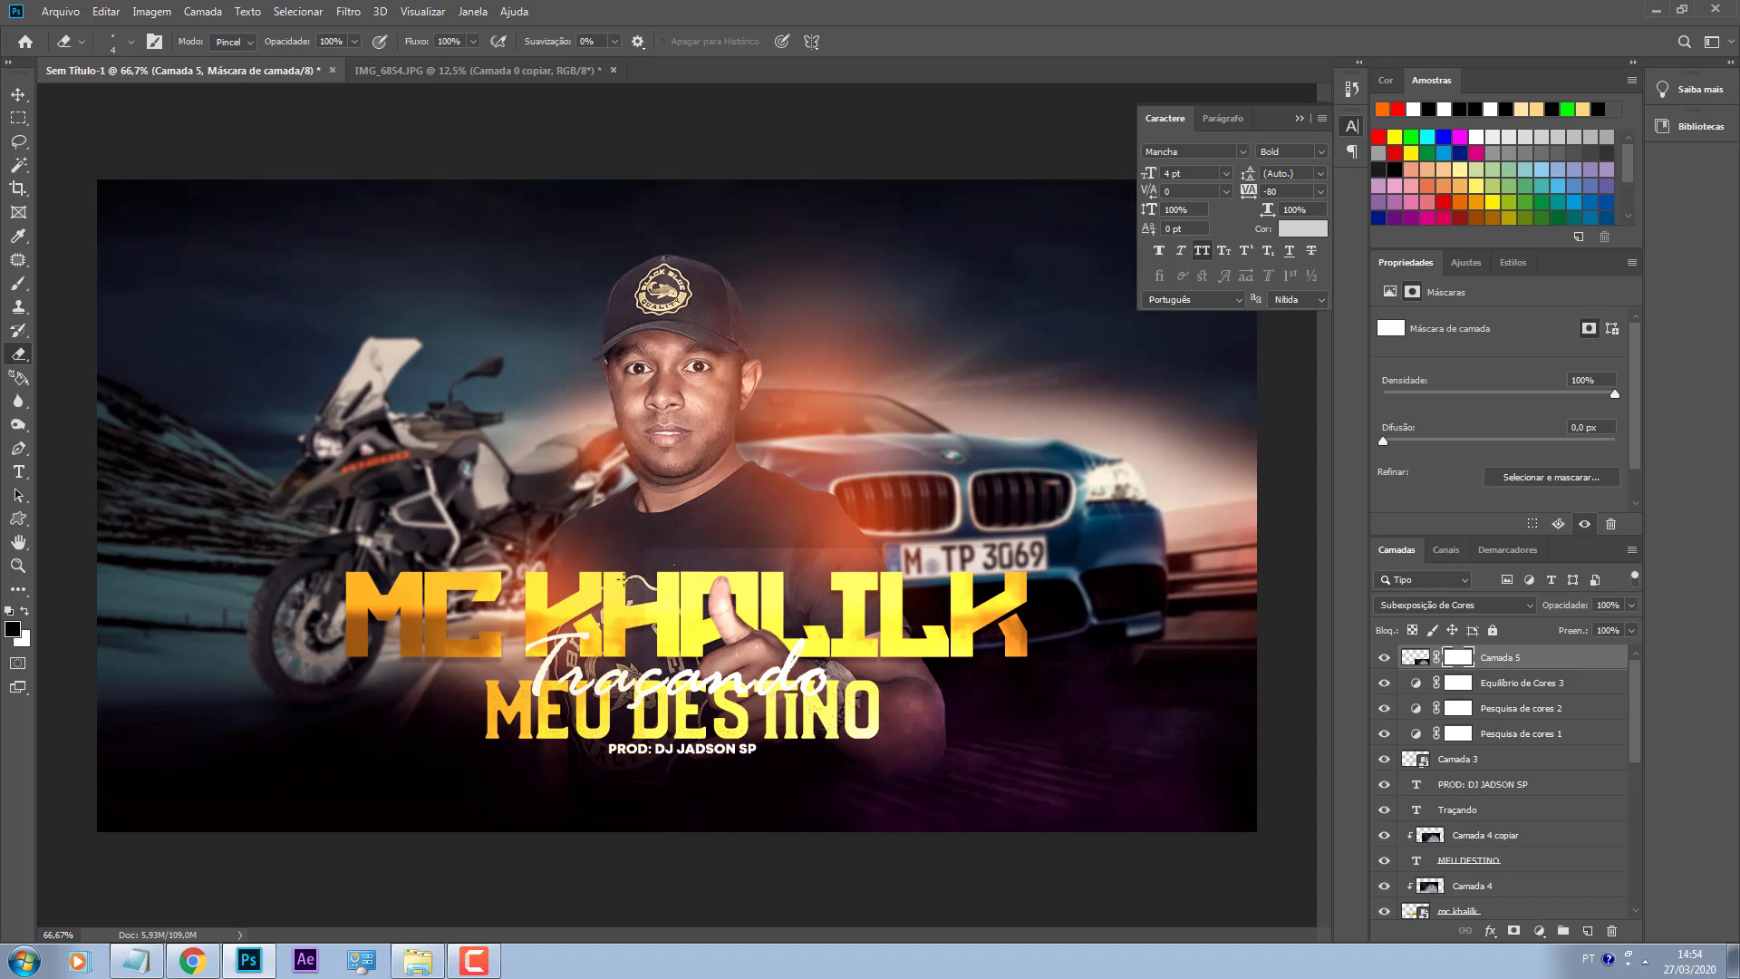
{"action": "key", "text": "bracketright"}
{"action": "key", "text": "bracketright"}
{"action": "key", "text": "bracketright"}
{"action": "key", "text": "bracketright"}
{"action": "key", "text": "bracketright"}
{"action": "key", "text": "bracketright"}
{"action": "key", "text": "bracketright"}
{"action": "key", "text": "bracketright"}
{"action": "key", "text": "bracketright"}
{"action": "key", "text": "bracketright"}
{"action": "key", "text": "bracketright"}
{"action": "key", "text": "bracketright"}
{"action": "key", "text": "bracketright"}
{"action": "left_click", "coordinate": [1383, 659]}
{"action": "left_click", "coordinate": [1383, 659]}
{"action": "key", "text": "x"}
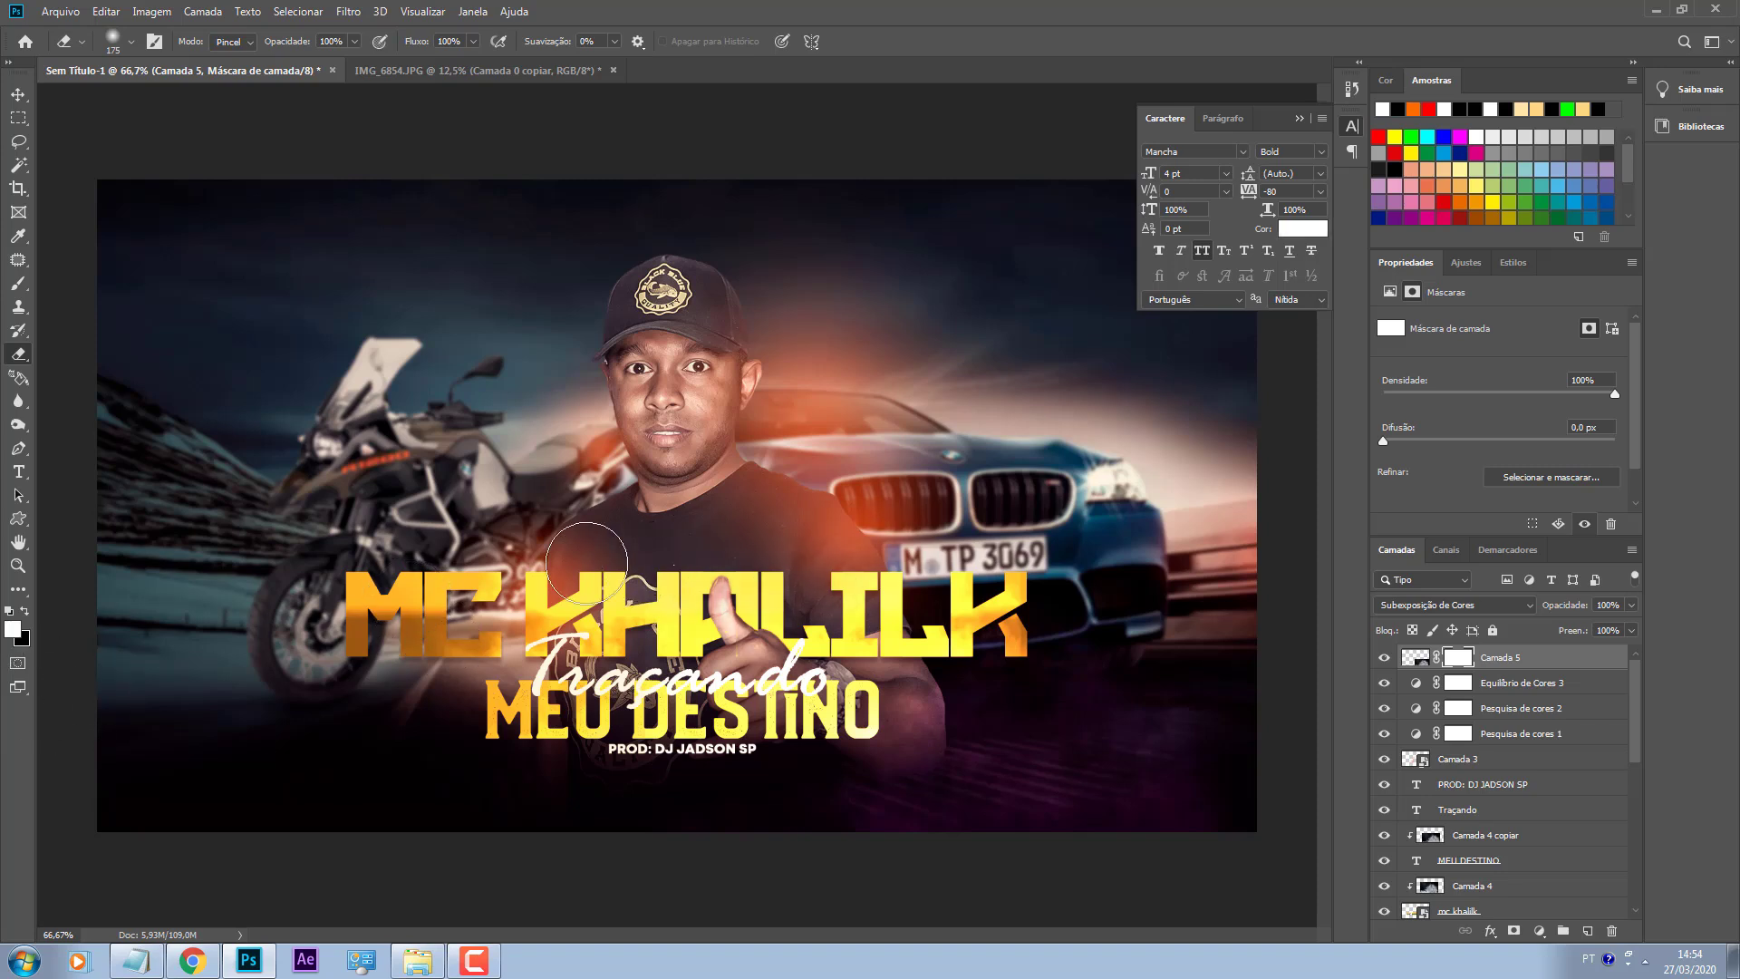
{"action": "left_click_drag", "start_coordinate": [707, 625], "coordinate": [729, 634]}
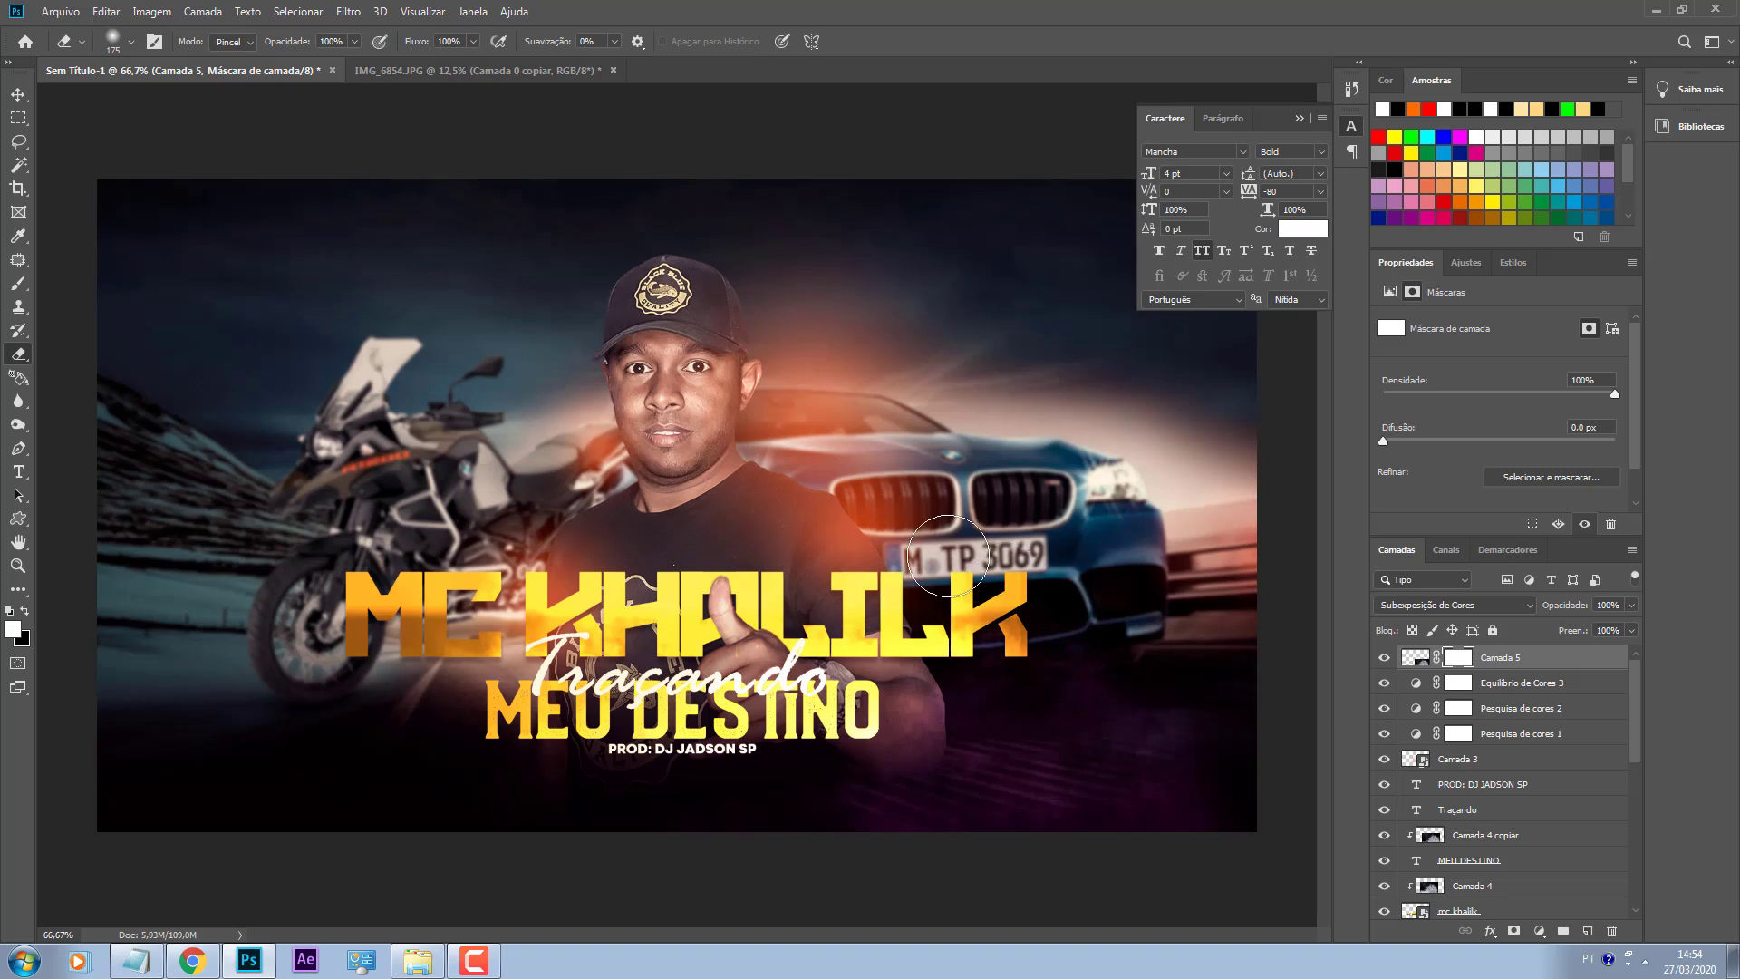
Step: Duplicate the masked smoke layer and position the copy along the flyer's lower-left edge beneath the motorcycle
{"action": "key", "text": "v"}
{"action": "left_click_drag", "start_coordinate": [975, 787], "coordinate": [367, 855], "text": "alt"}
{"action": "key", "text": "ctrl+z"}
{"action": "left_click_drag", "start_coordinate": [1051, 799], "coordinate": [415, 819]}
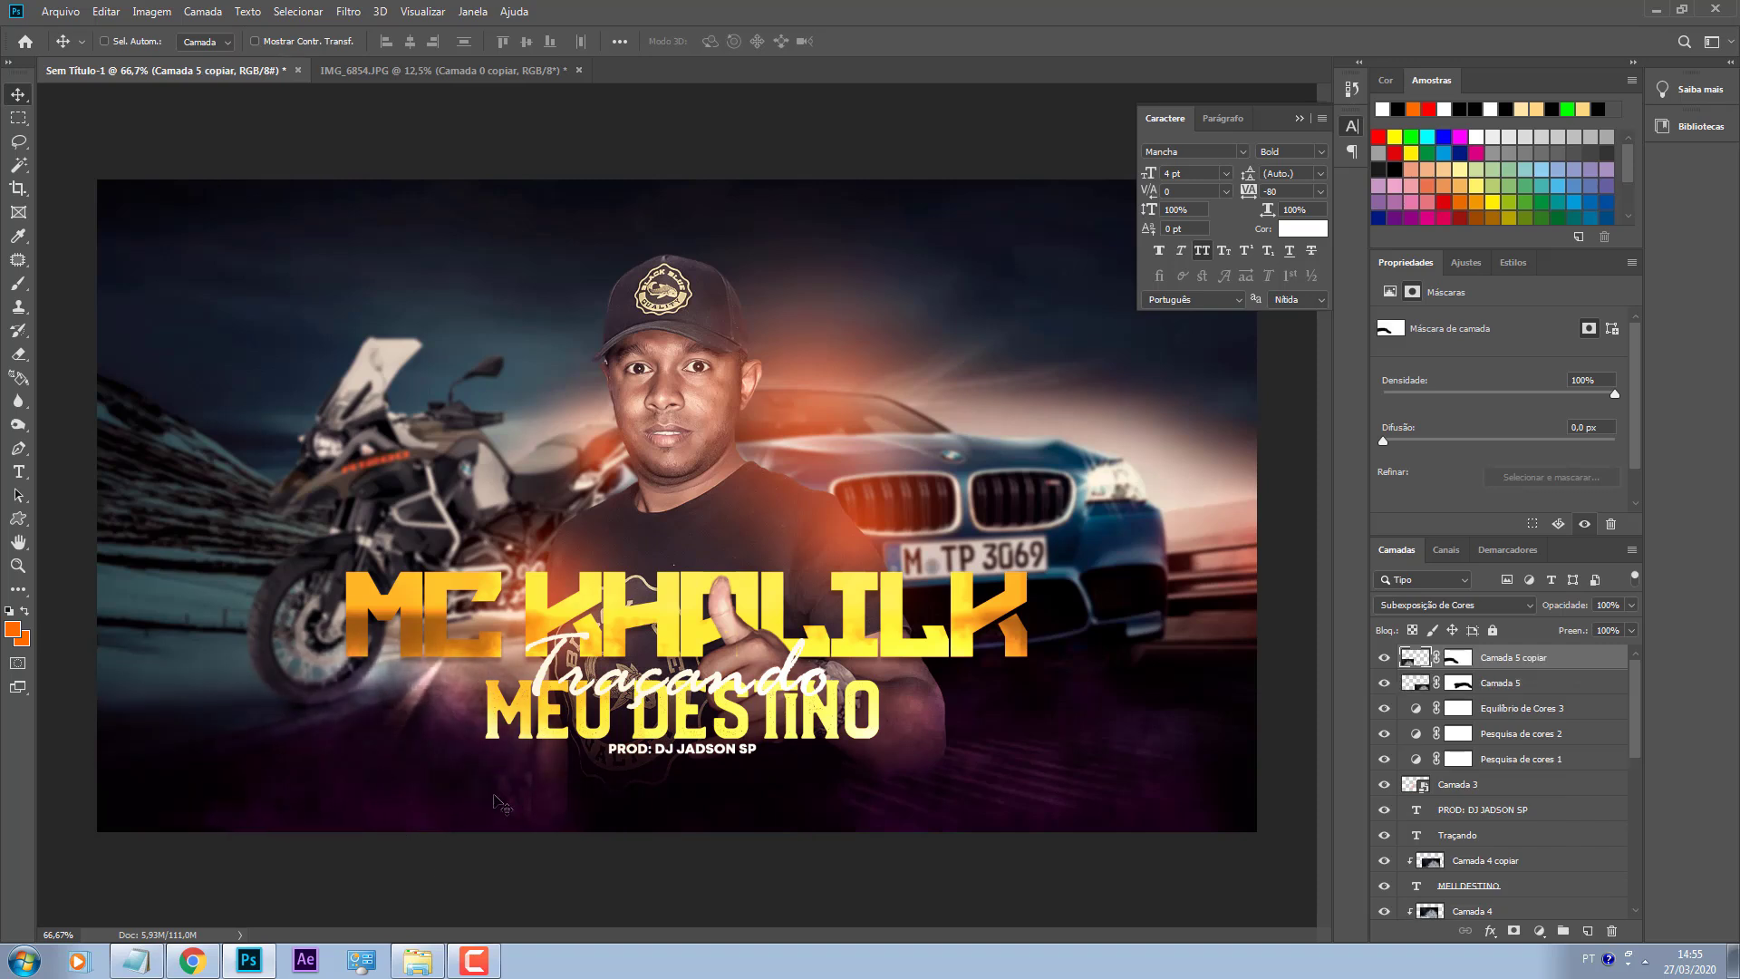
{"action": "left_click", "coordinate": [1384, 658]}
{"action": "left_click_drag", "start_coordinate": [439, 681], "coordinate": [390, 678]}
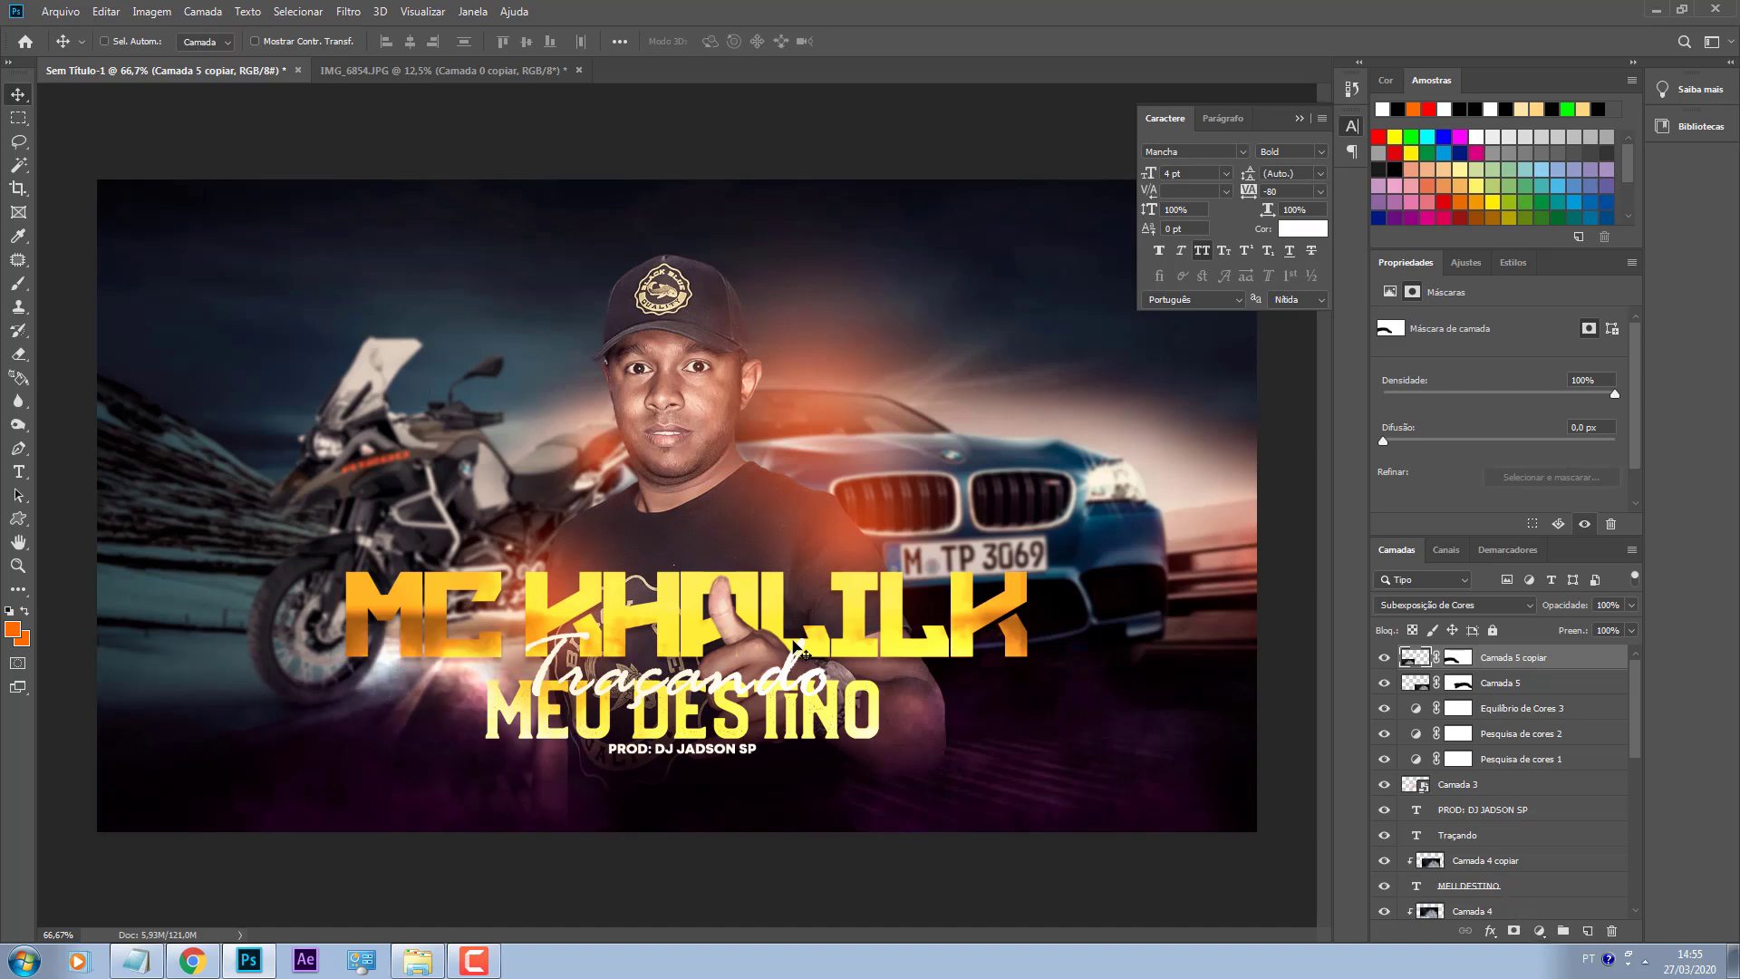
Step: Try to draw a white rectangle of about 301 × 9 px above the artist-name title, and delete it
{"action": "key", "text": "ctrl+1"}
{"action": "scroll", "coordinate": [641, 557], "scroll_direction": "down", "scroll_amount": 2}
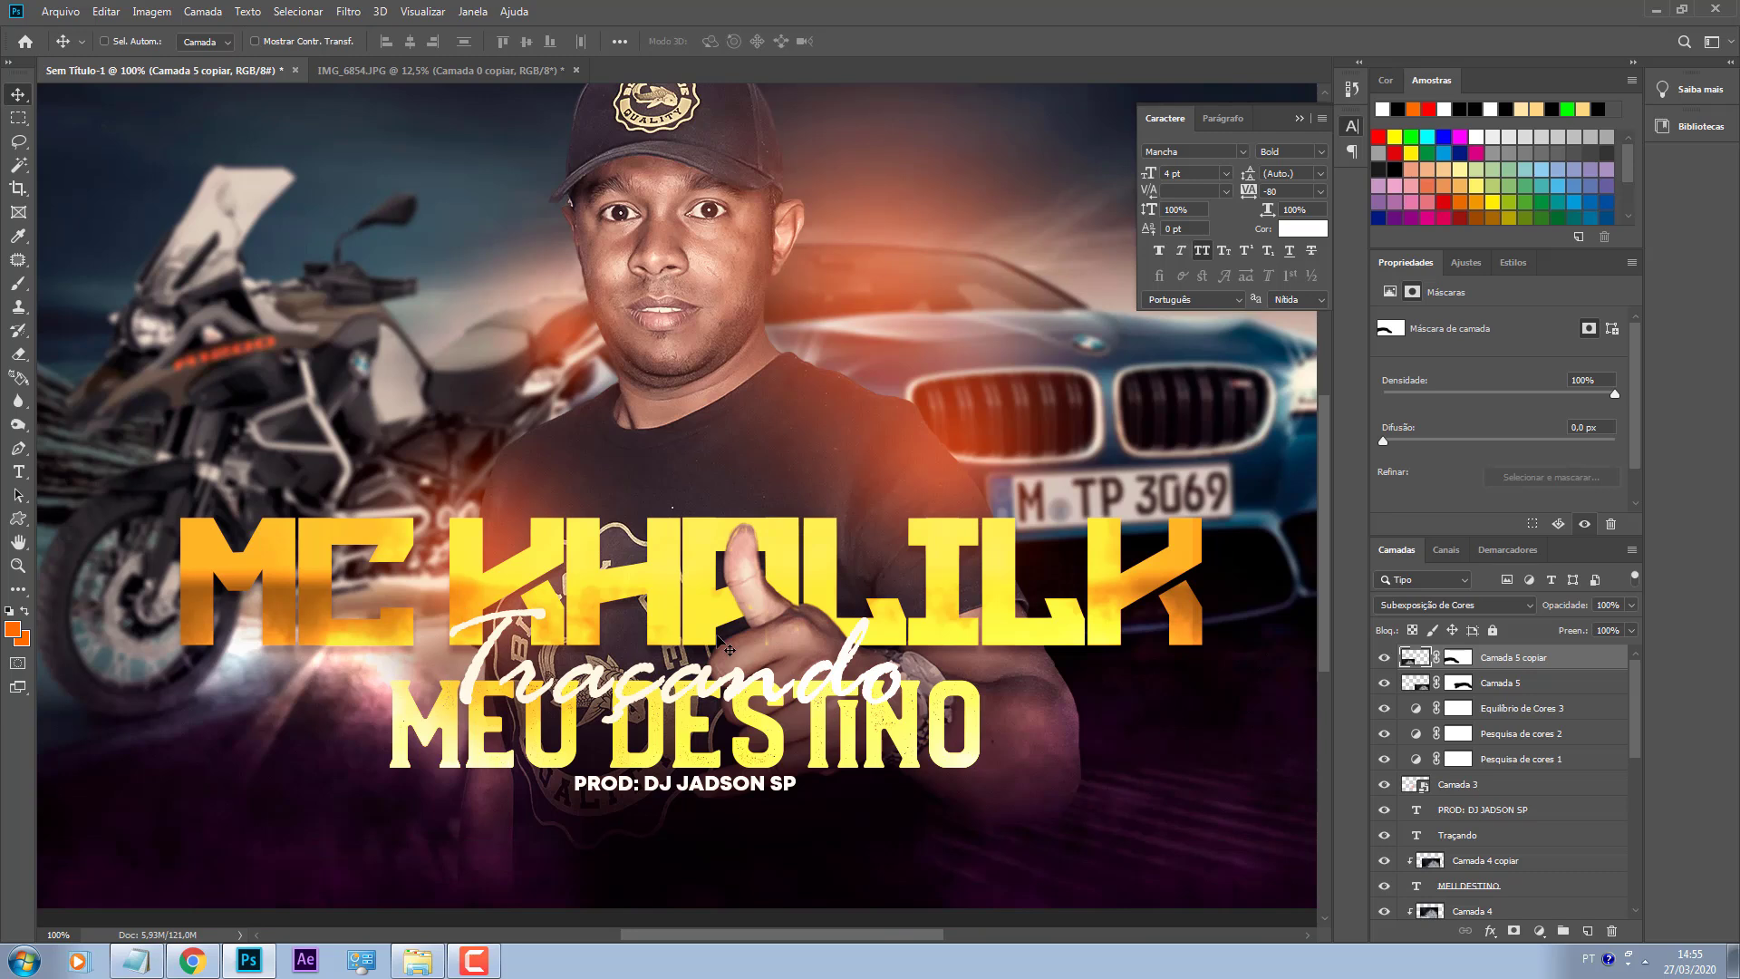
{"action": "scroll", "coordinate": [1540, 770], "scroll_direction": "down", "scroll_amount": 5}
{"action": "left_click", "coordinate": [1541, 658]}
{"action": "left_click", "coordinate": [1551, 687]}
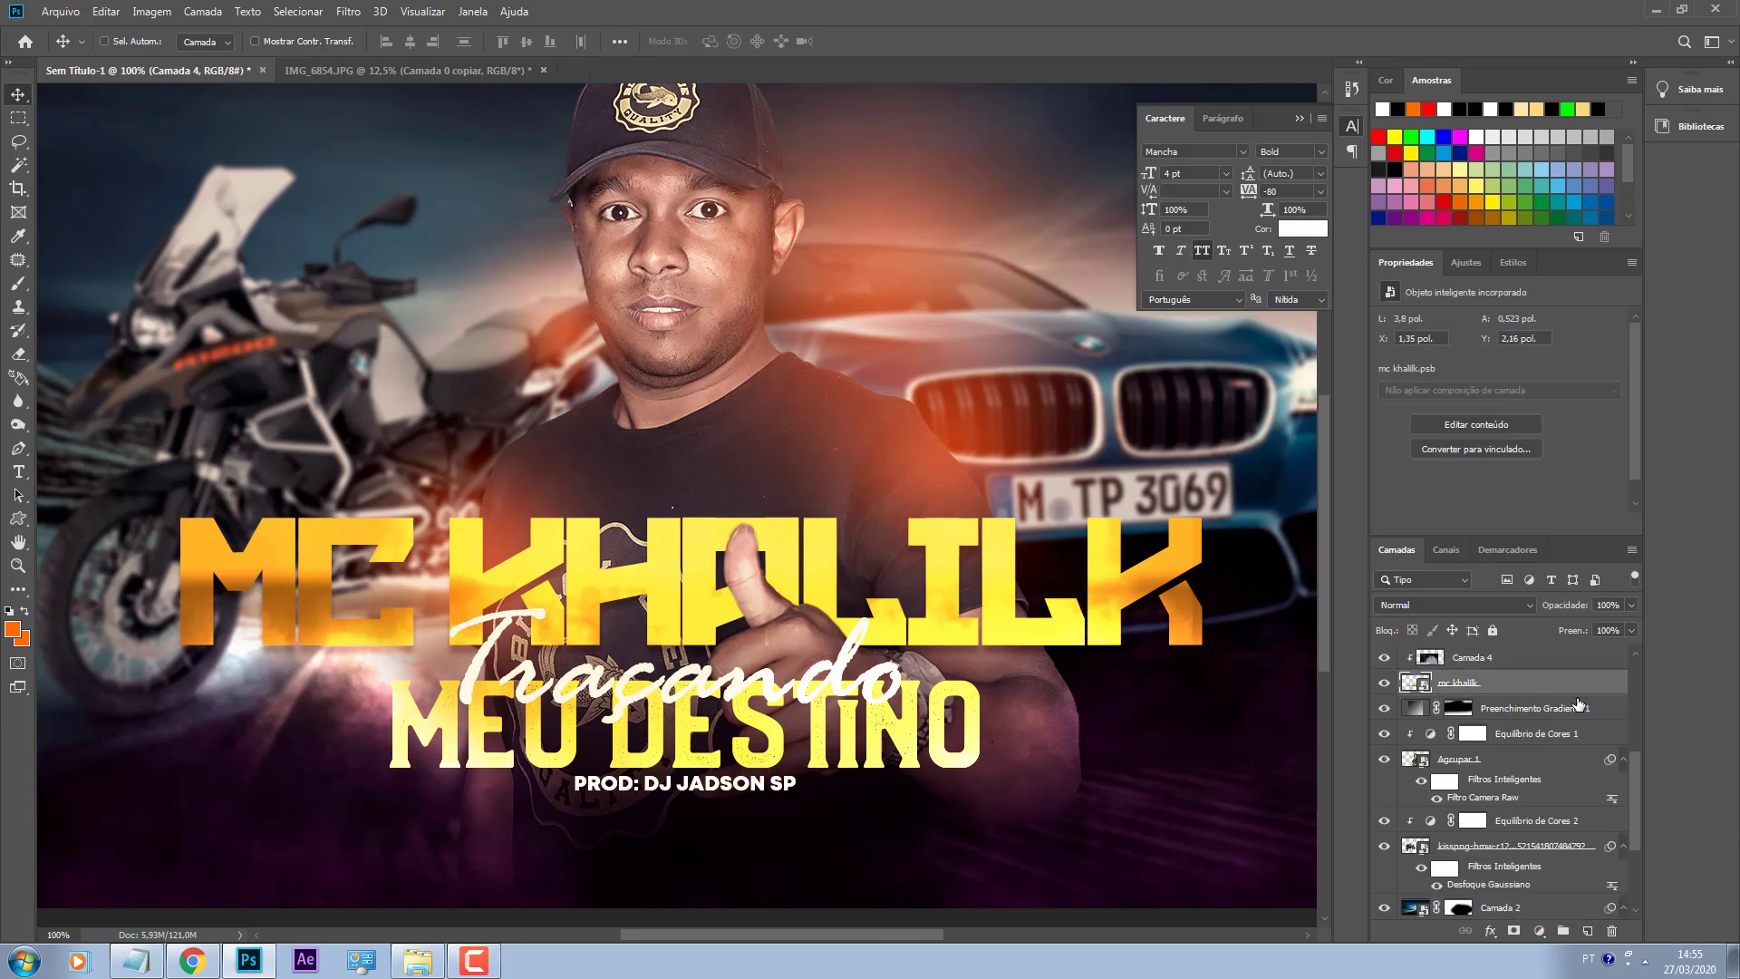
{"action": "left_click", "coordinate": [20, 523]}
{"action": "left_click", "coordinate": [203, 516]}
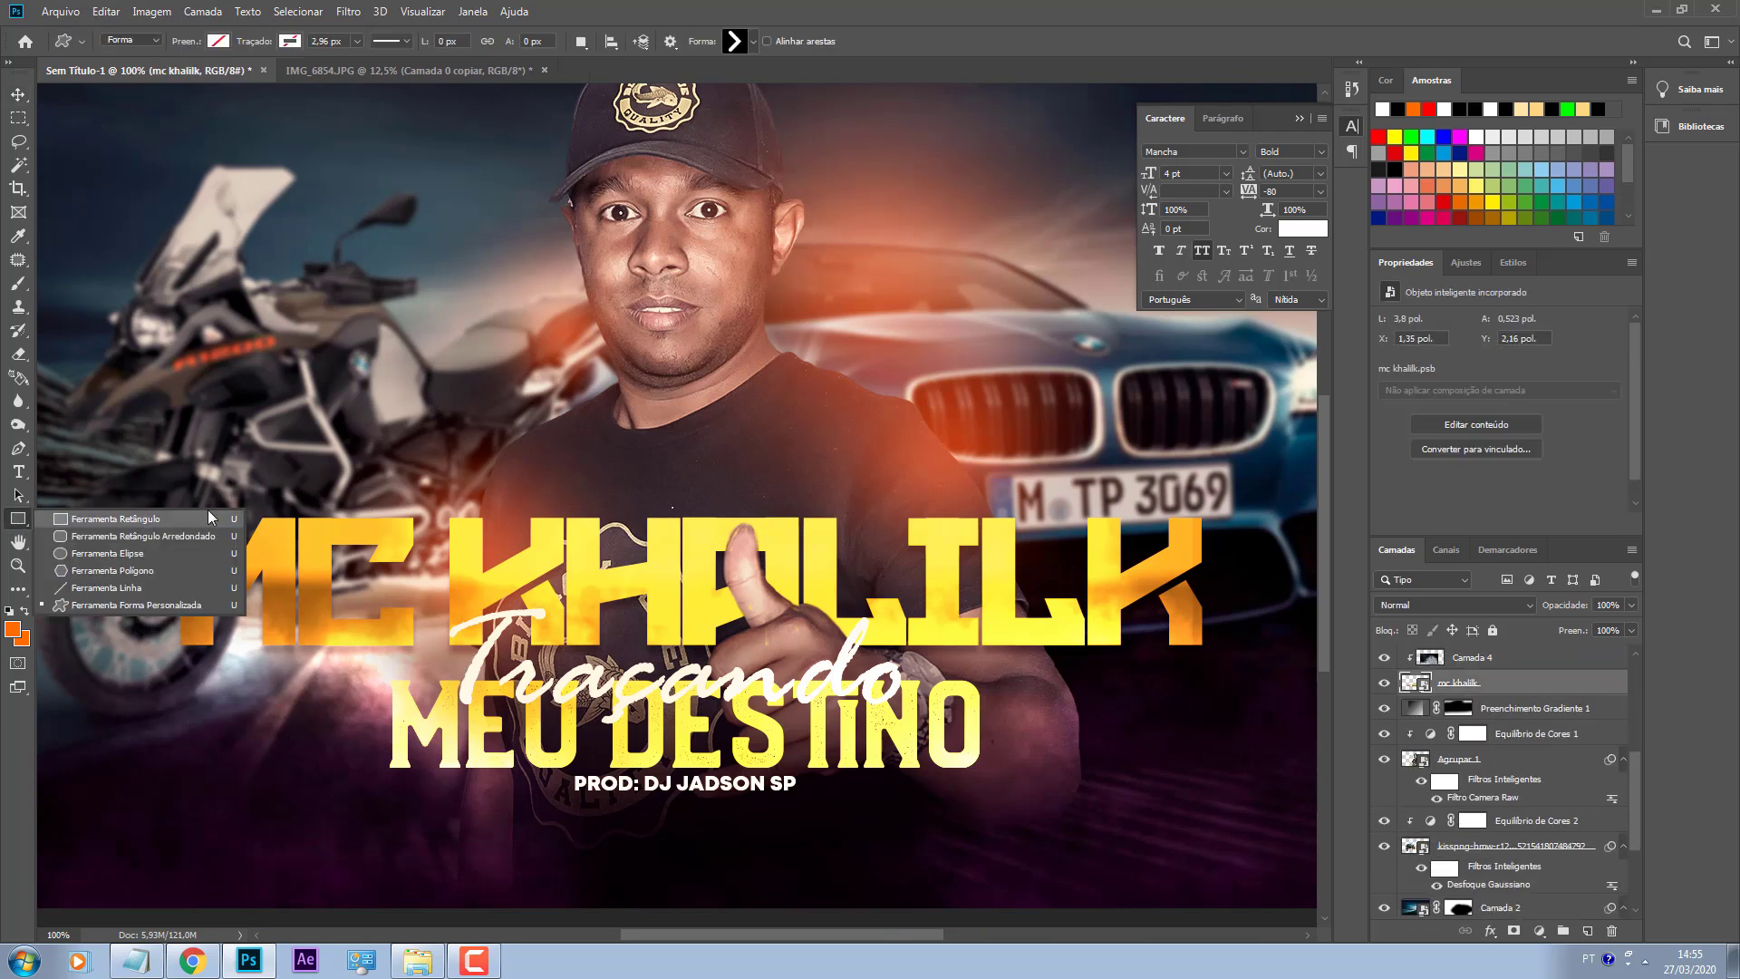
{"action": "left_click", "coordinate": [218, 41]}
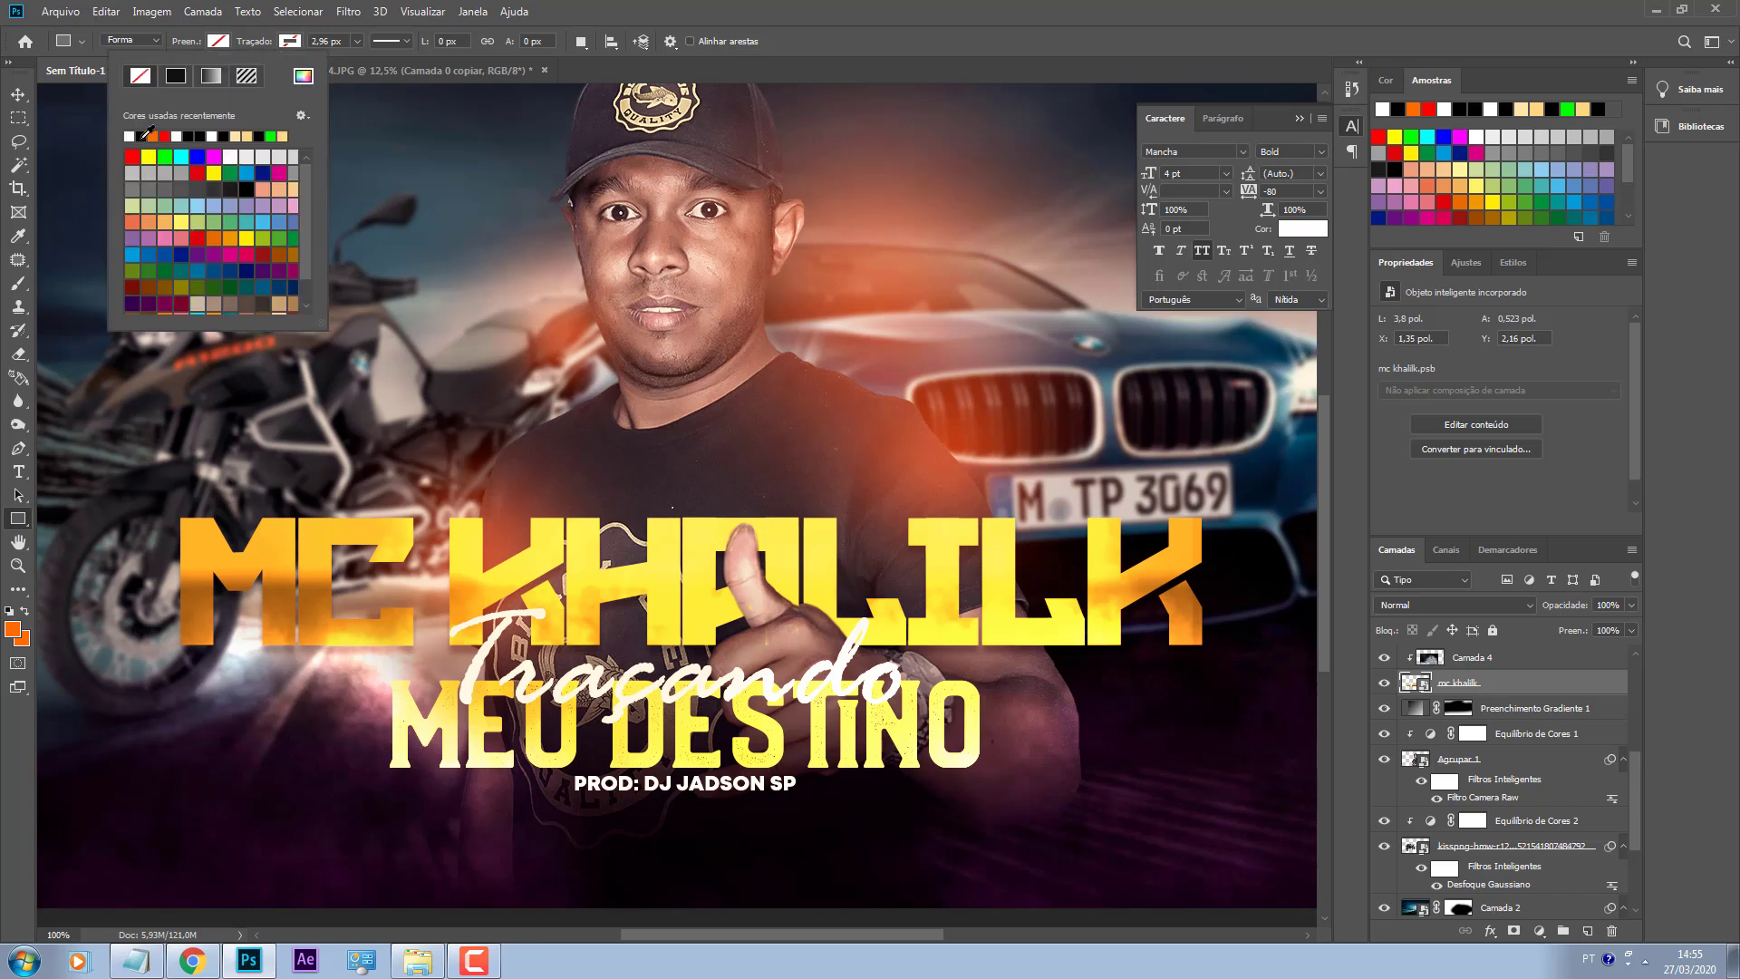
{"action": "left_click", "coordinate": [163, 135]}
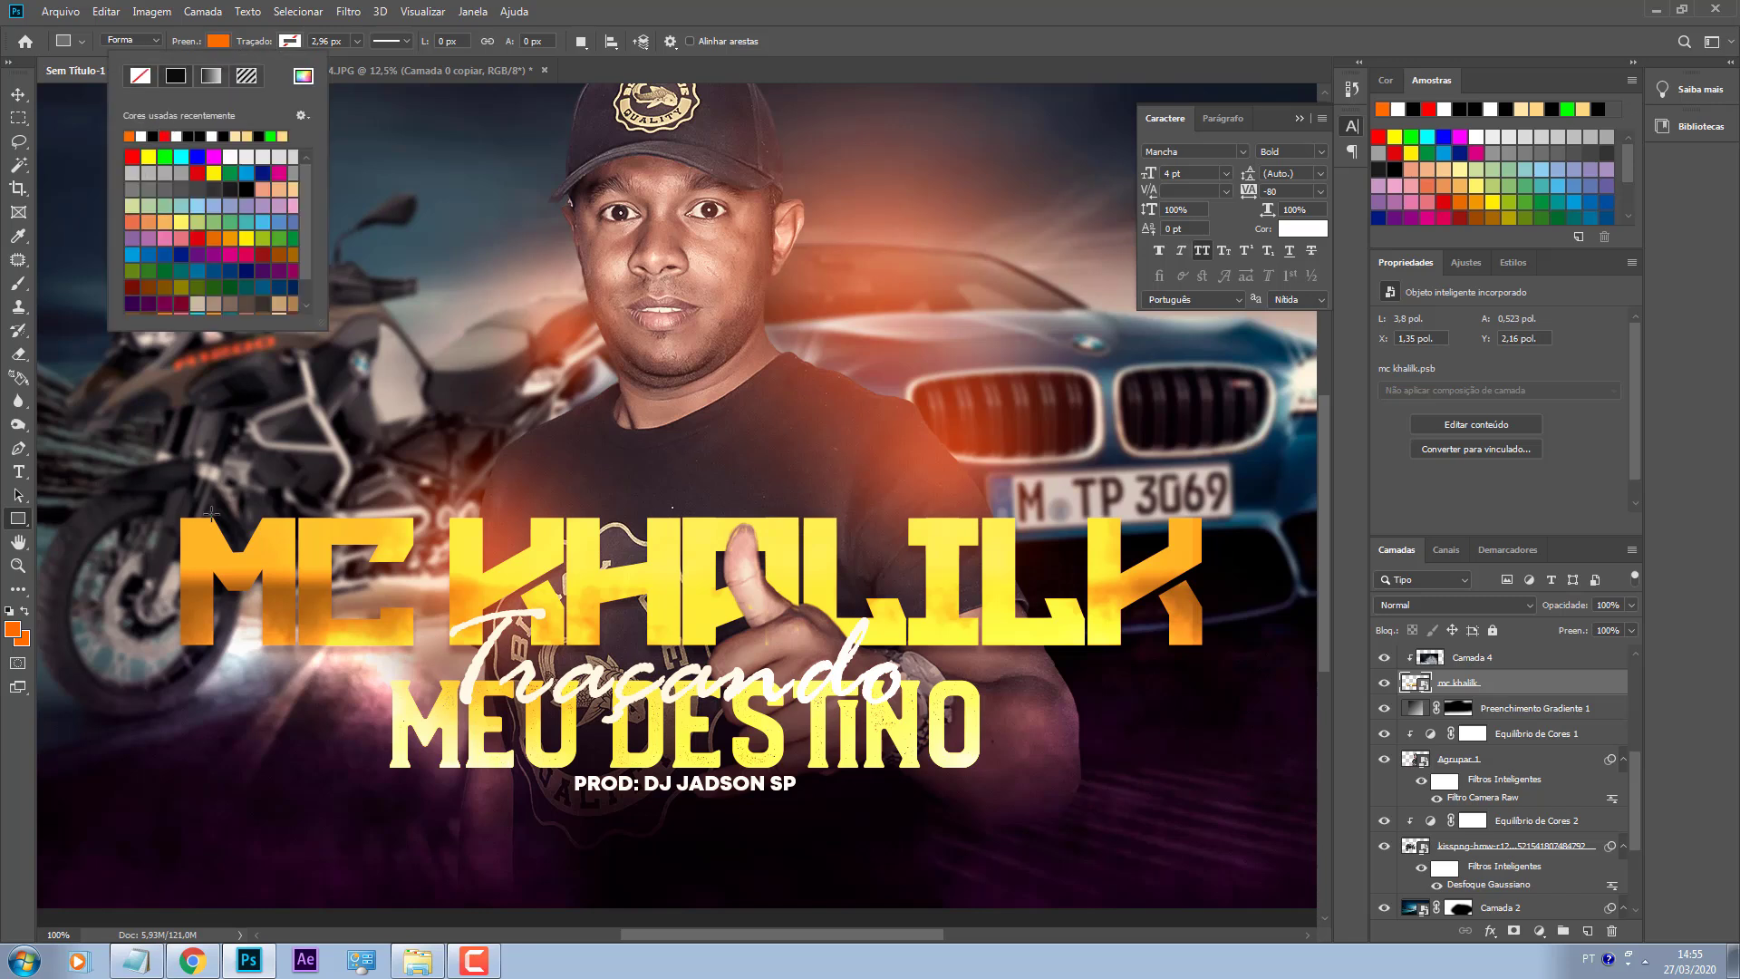
{"action": "left_click", "coordinate": [141, 136]}
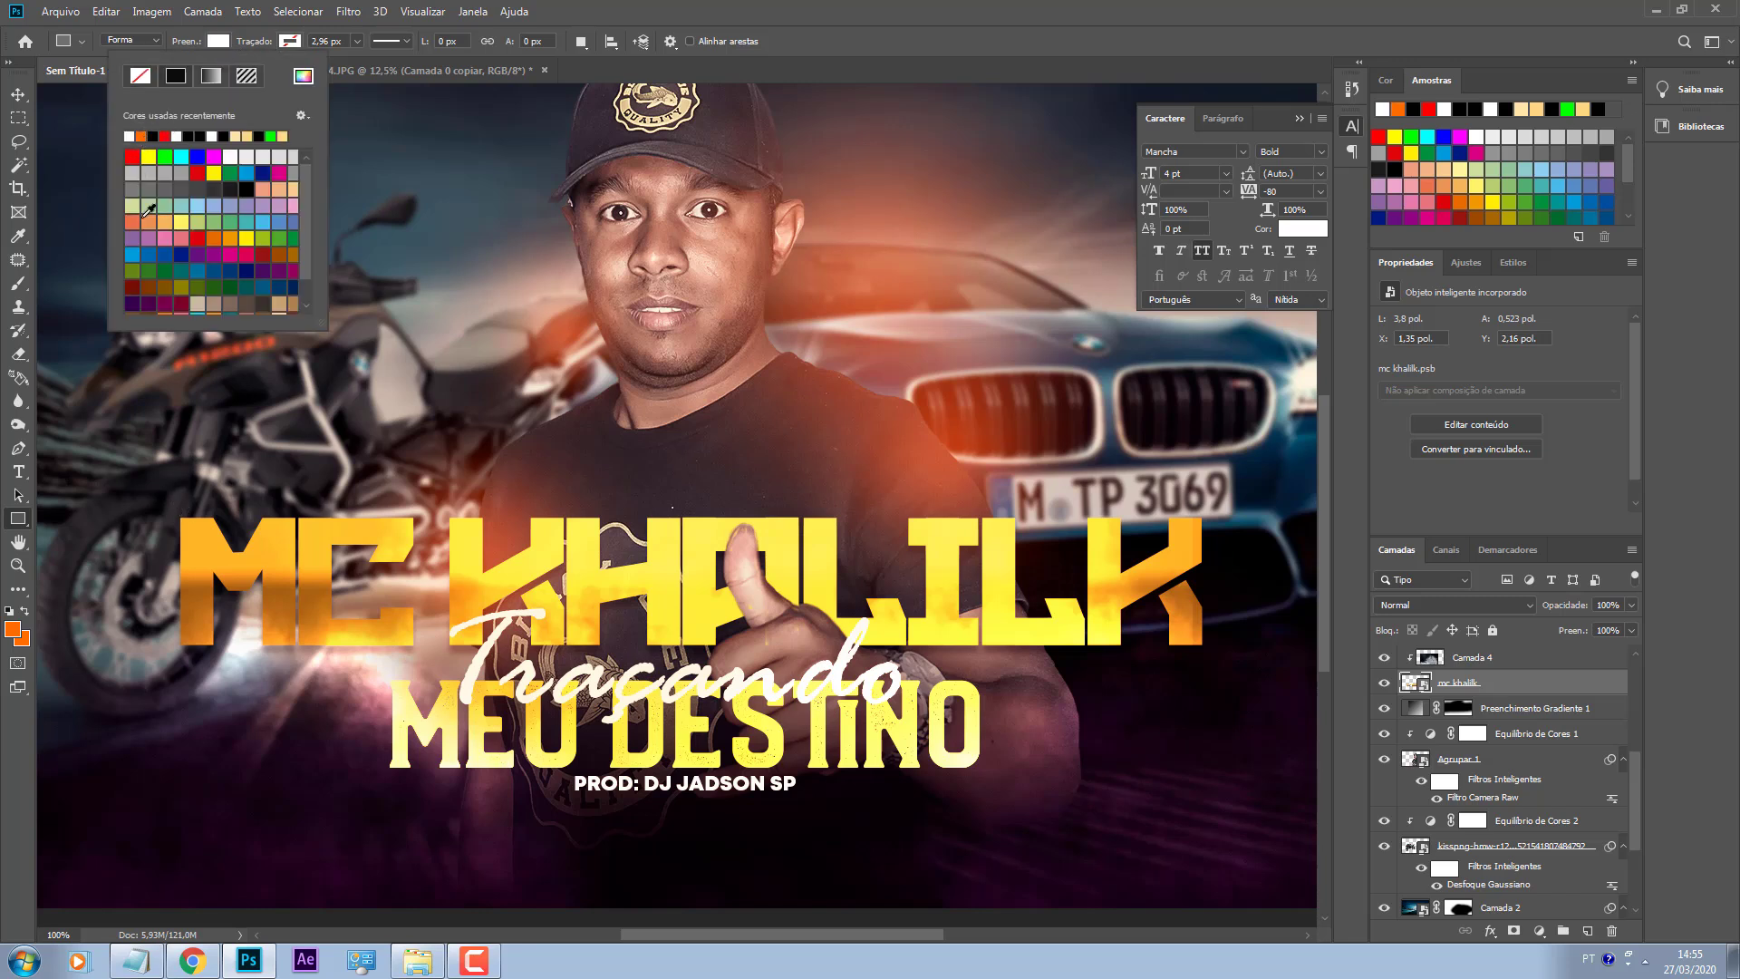
{"action": "left_click", "coordinate": [174, 503]}
{"action": "left_click_drag", "start_coordinate": [179, 505], "coordinate": [459, 519]}
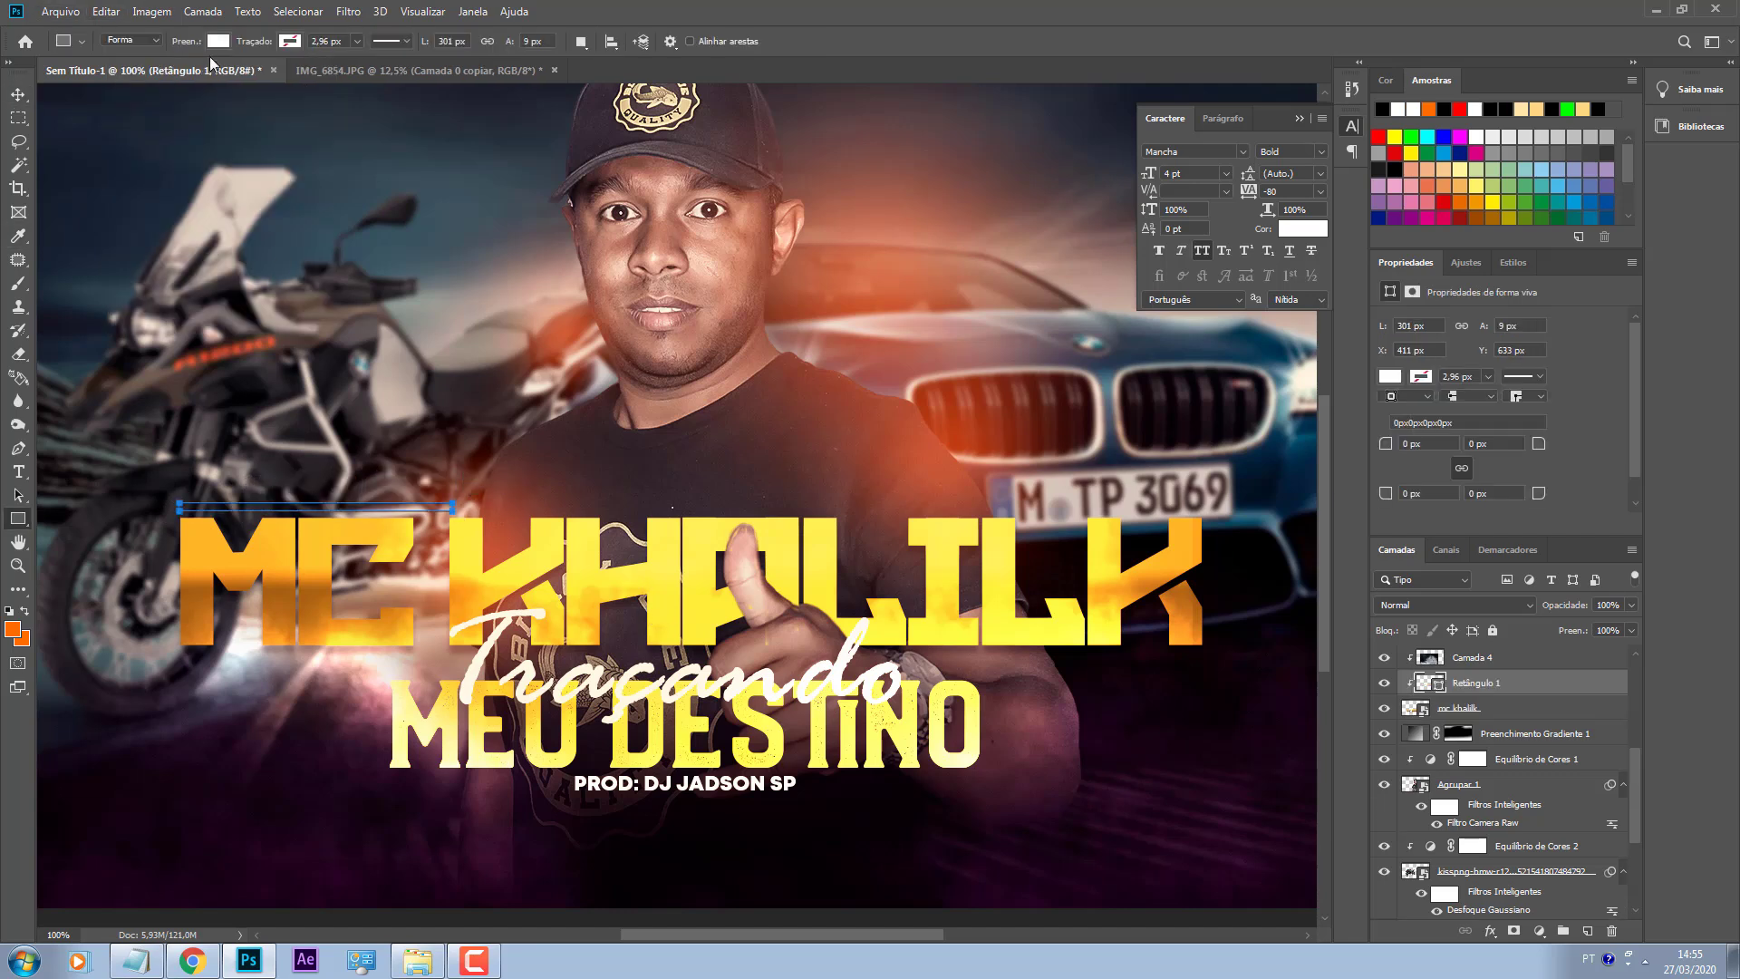
{"action": "left_click", "coordinate": [218, 42]}
{"action": "left_click", "coordinate": [19, 92]}
{"action": "key", "text": "Delete"}
Step: Draw a thin bar of about 264 × 10 px above the first letters of the artist-name title and fill it black
{"action": "left_click", "coordinate": [19, 519]}
{"action": "left_click_drag", "start_coordinate": [177, 503], "coordinate": [415, 512]}
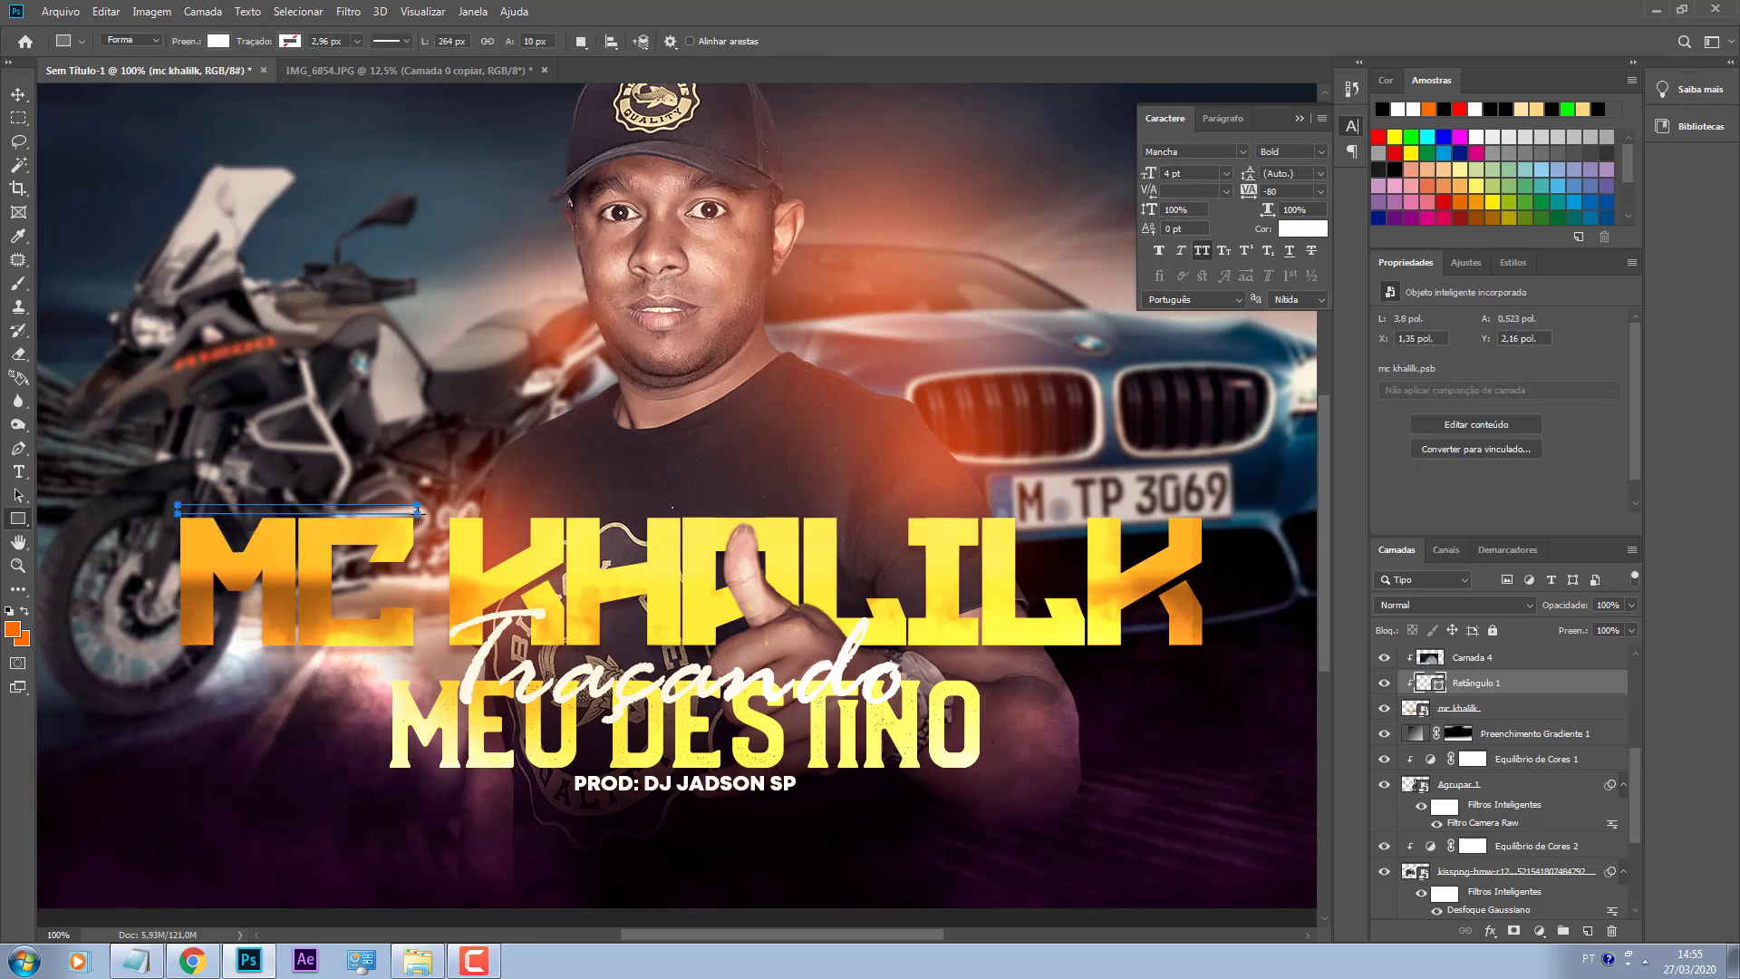
{"action": "left_click", "coordinate": [219, 39]}
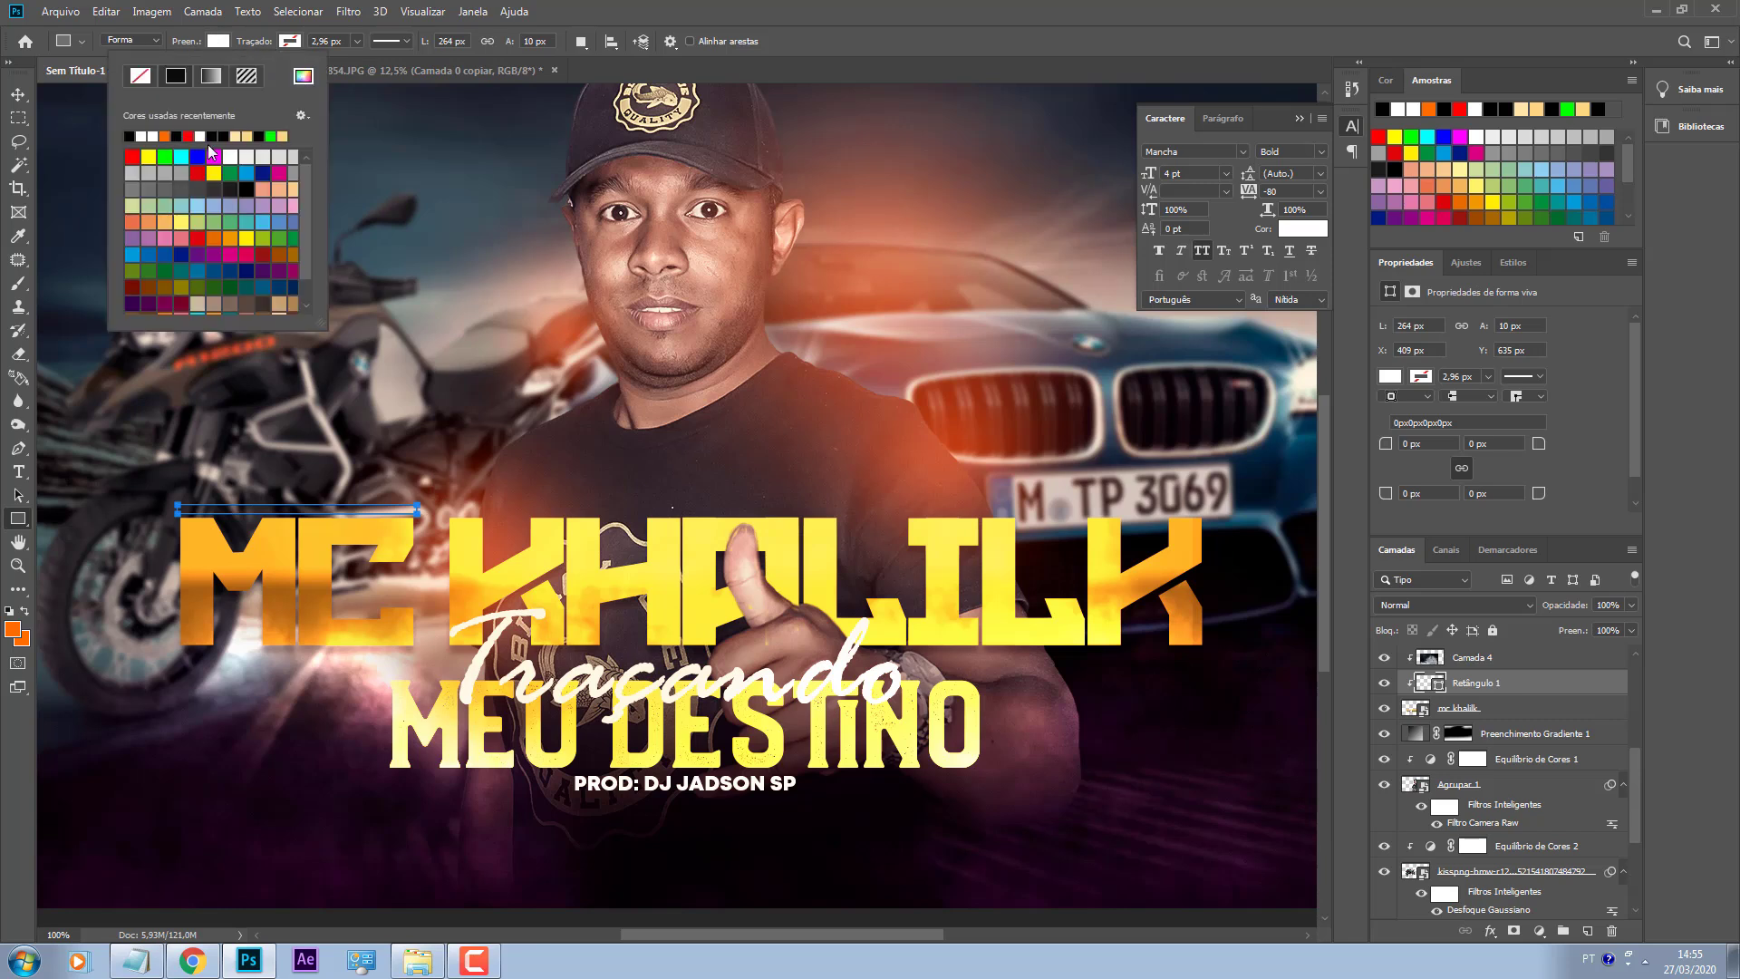
{"action": "left_click", "coordinate": [212, 136]}
{"action": "key", "text": "v"}
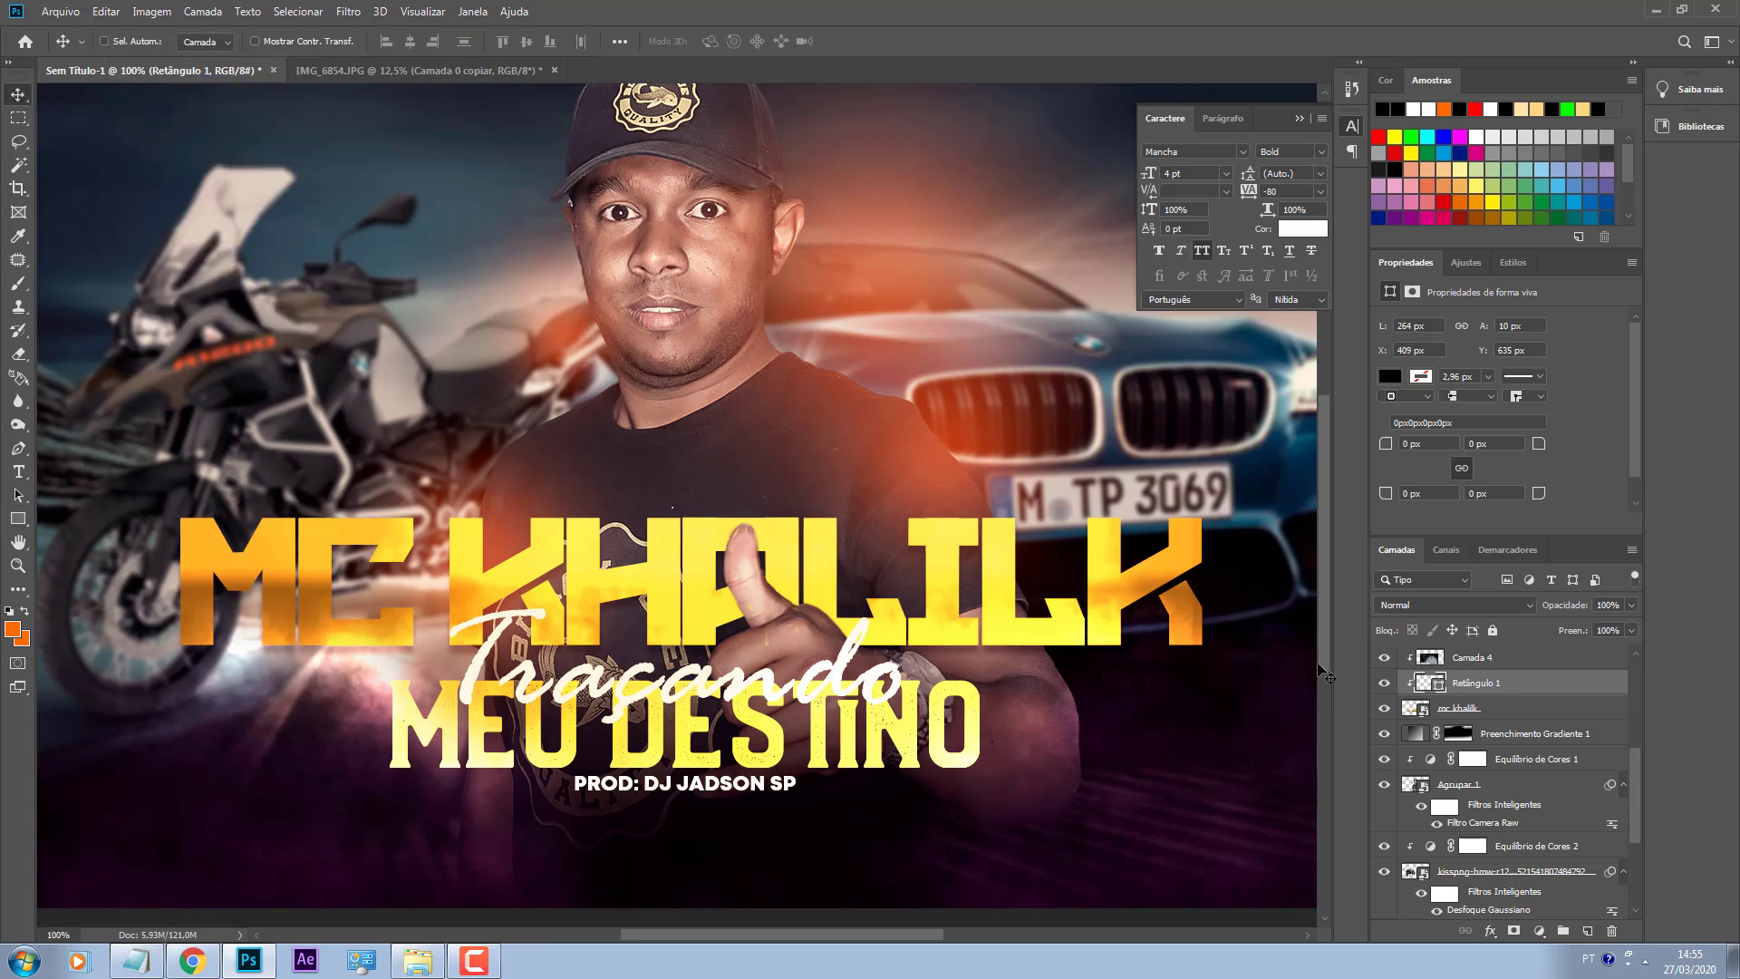
Step: Move the bar's layer above the Camada 4 smoke layer and release its clipping mask
{"action": "left_click", "coordinate": [1491, 931]}
{"action": "left_click", "coordinate": [1466, 680]}
{"action": "left_click_drag", "start_coordinate": [1467, 682], "coordinate": [1493, 666]}
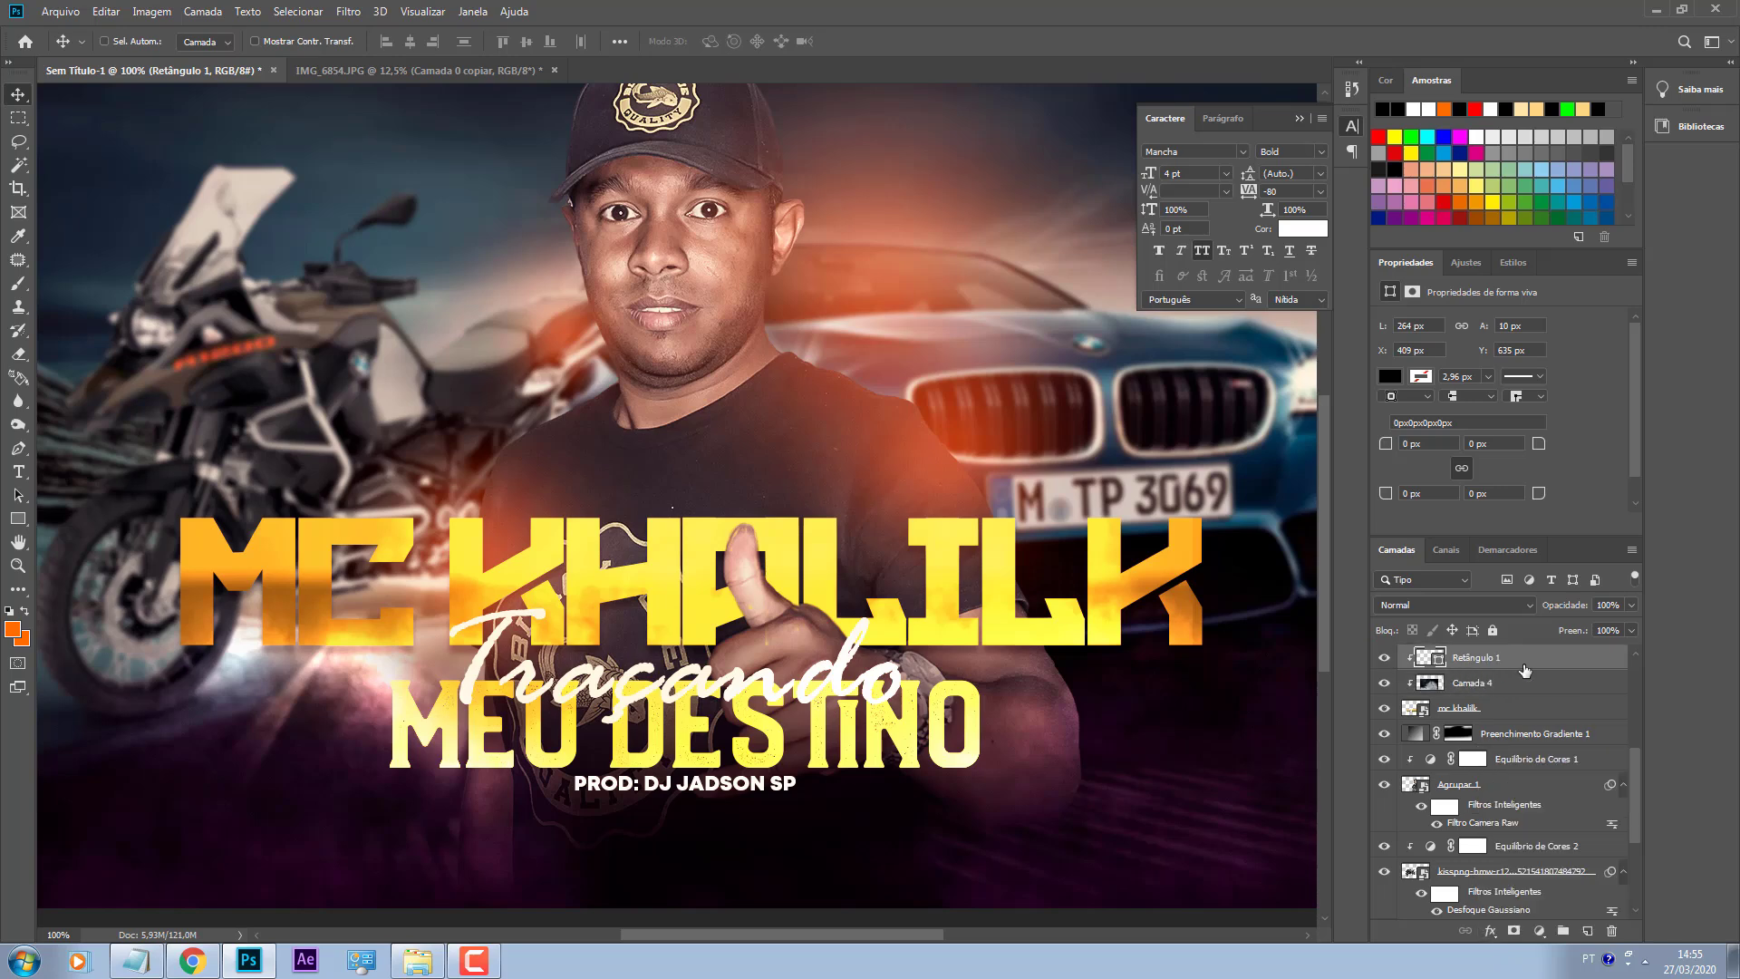
{"action": "right_click", "coordinate": [1525, 671]}
{"action": "left_click", "coordinate": [1396, 533]}
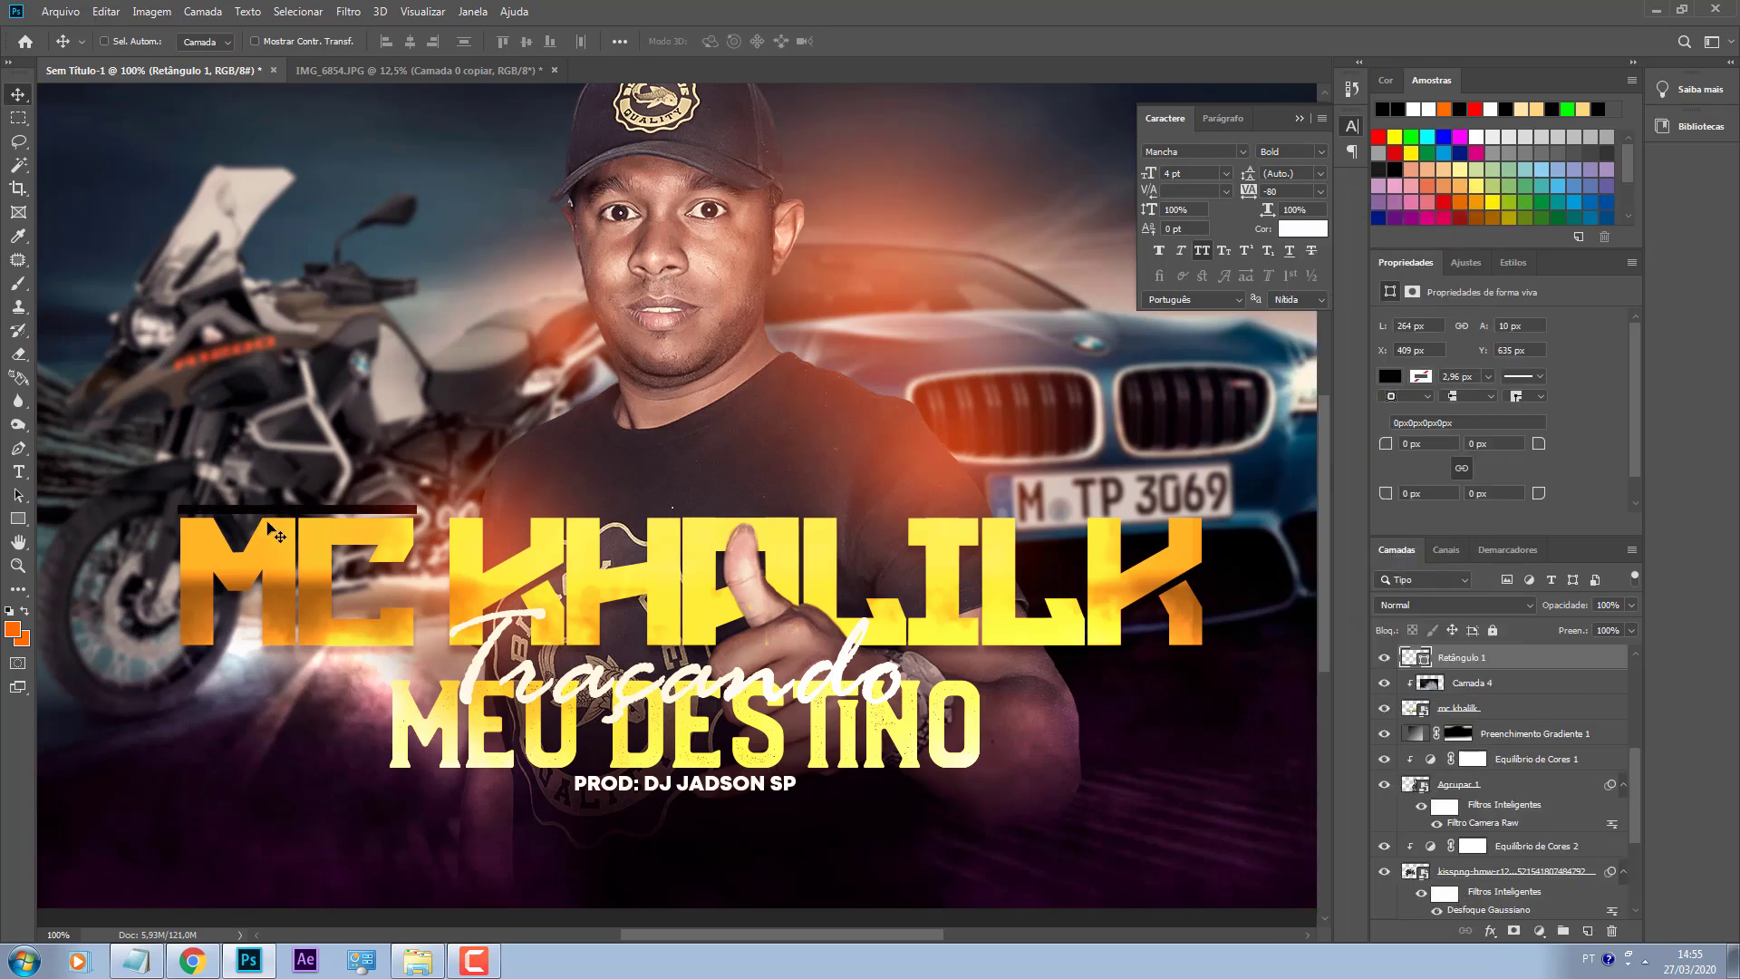
Step: Apply a gradient overlay to the bar with the 44% colour stop deleted, and duplicate the bar below the title's last letters
{"action": "left_click", "coordinate": [1491, 930]}
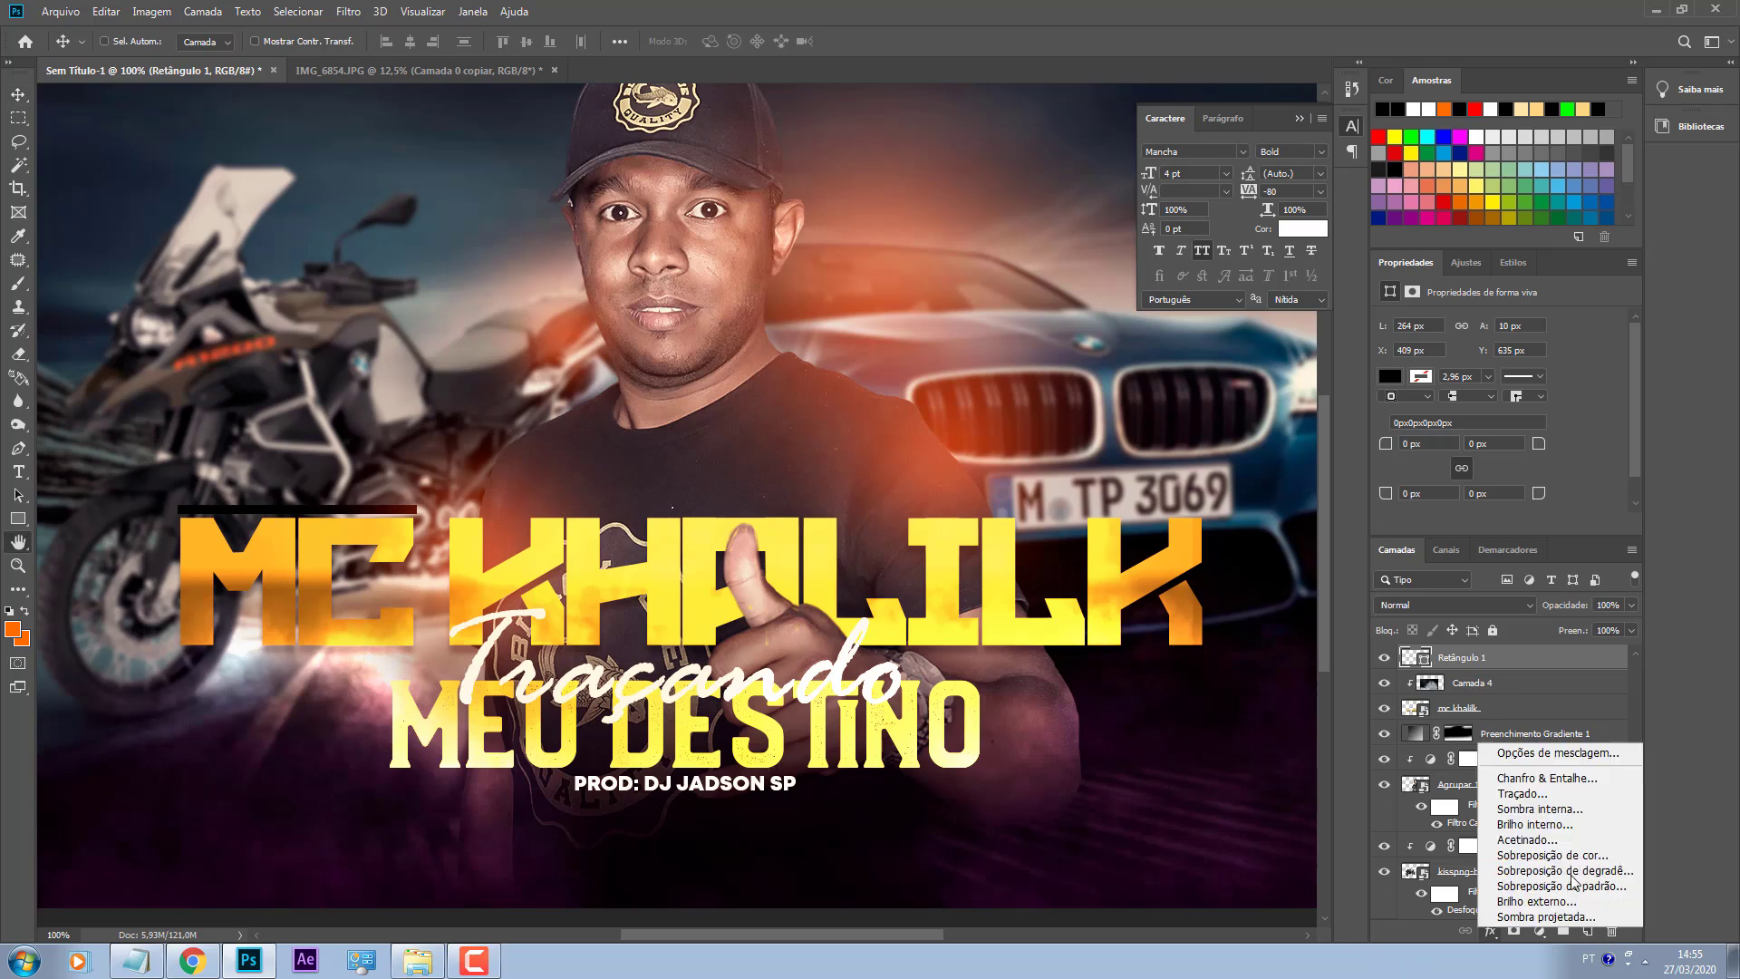
{"action": "left_click", "coordinate": [1532, 862]}
{"action": "left_click", "coordinate": [1286, 607]}
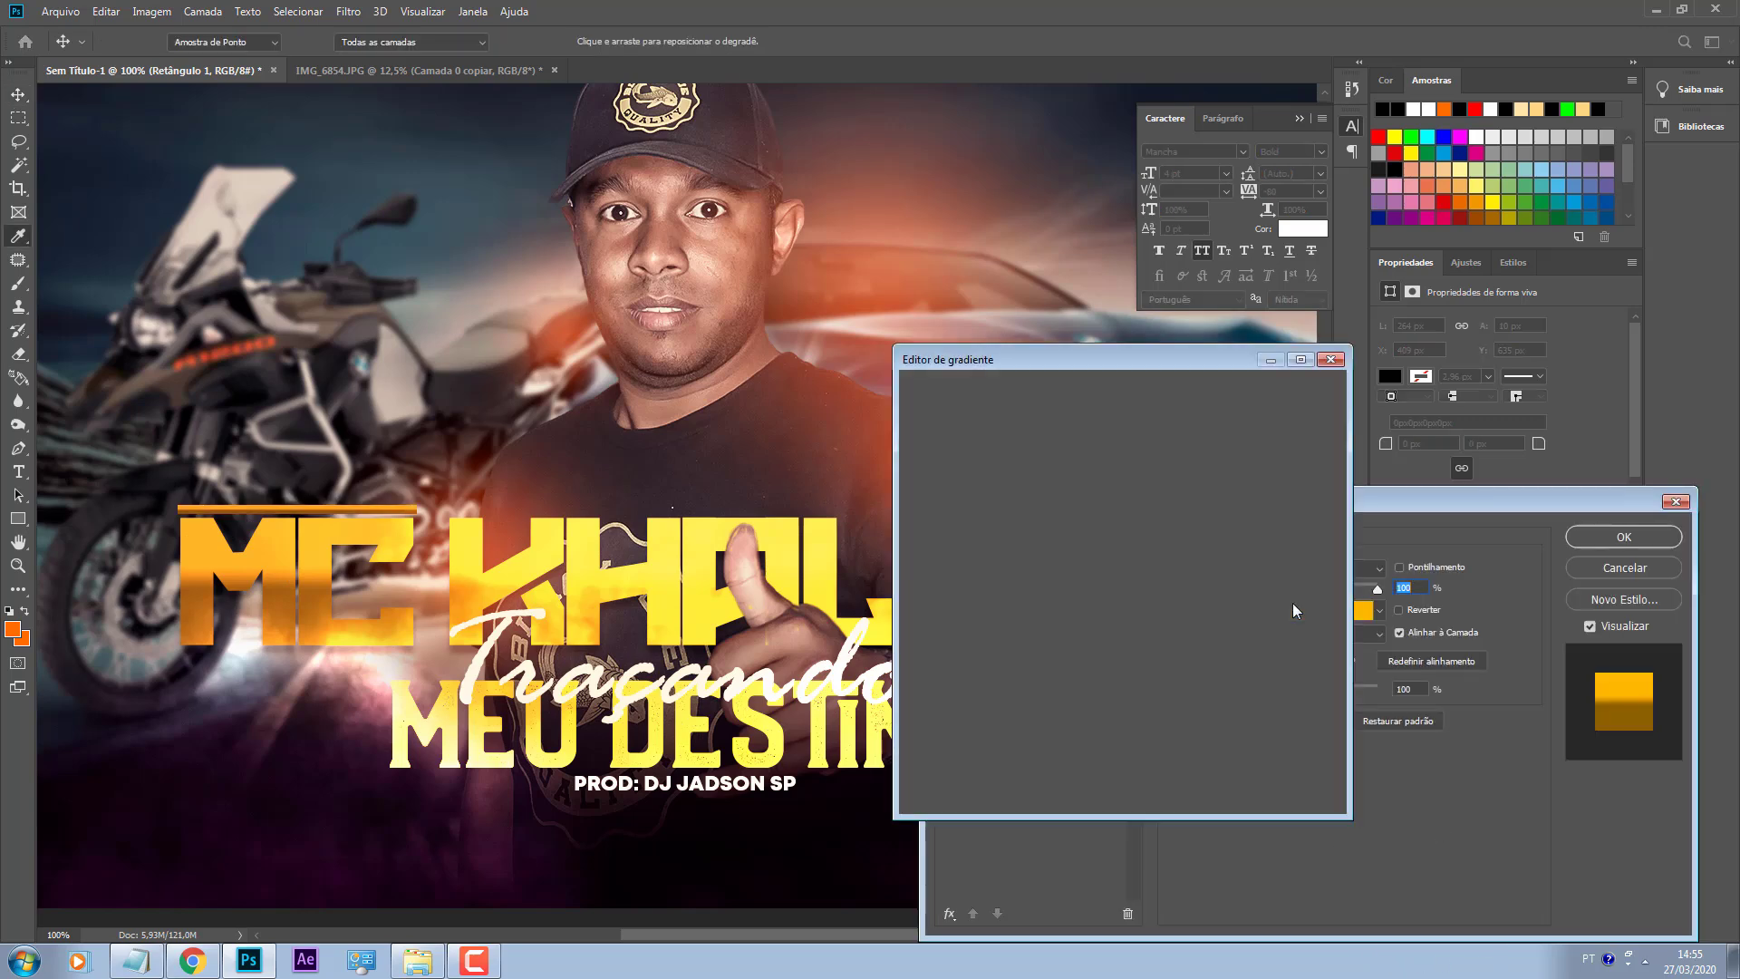
{"action": "left_click", "coordinate": [1096, 690]}
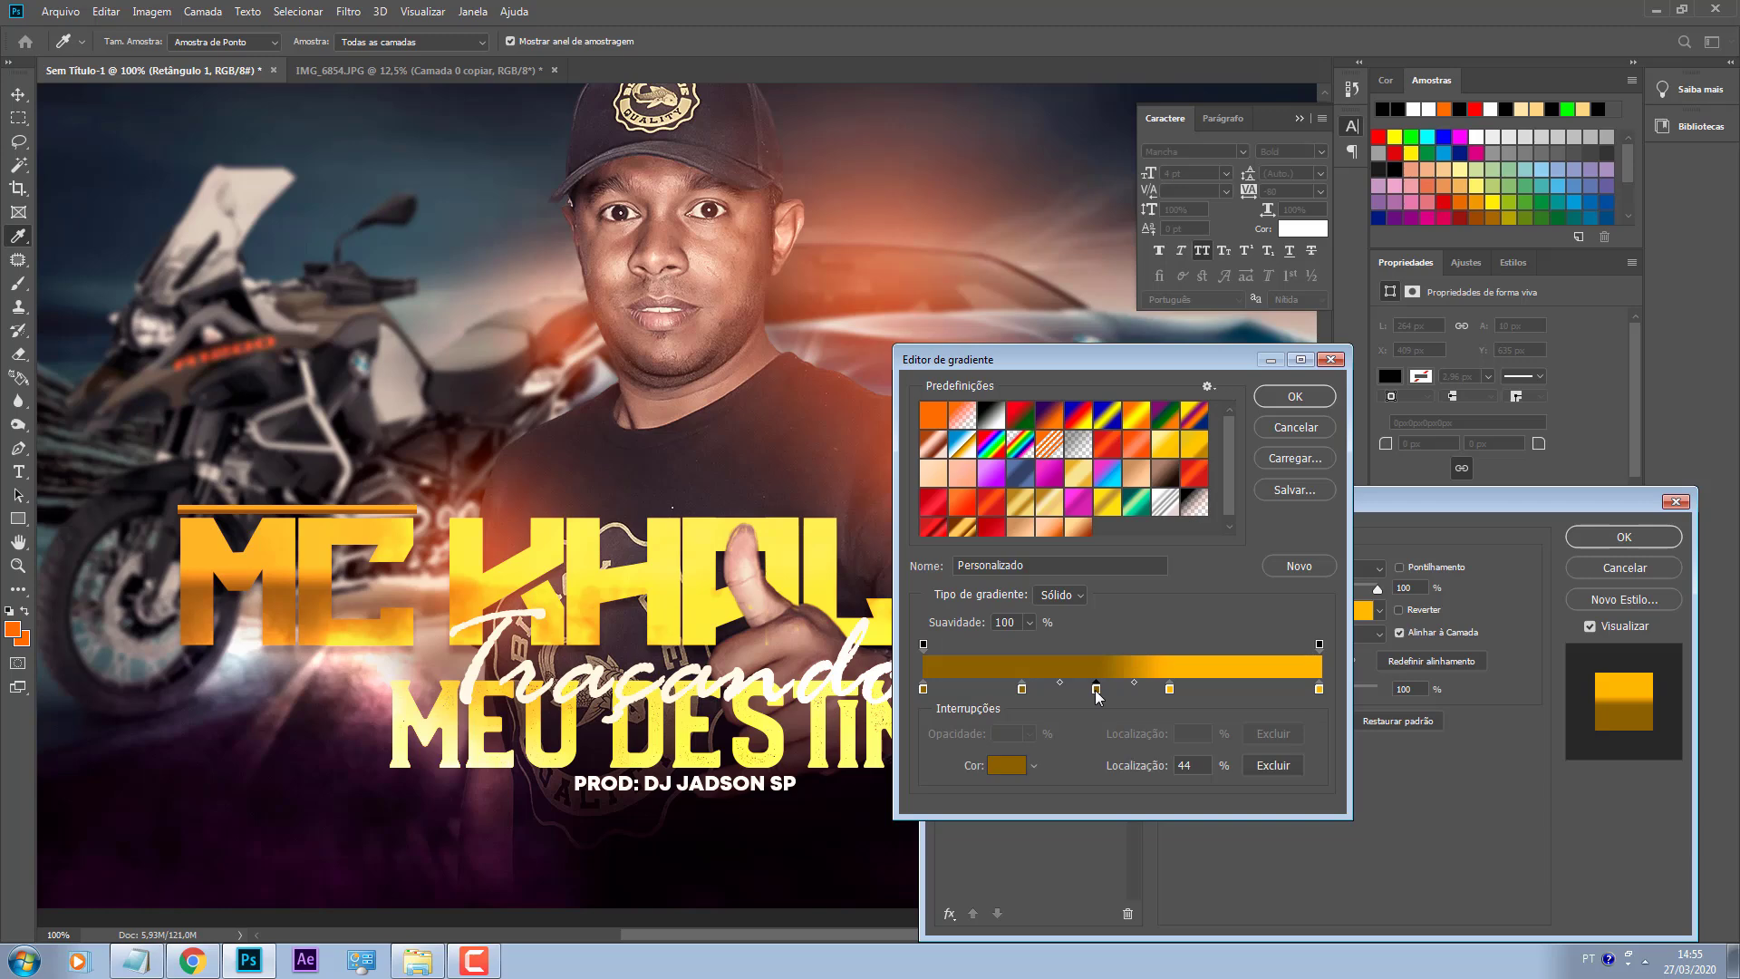
{"action": "left_click", "coordinate": [1272, 766]}
{"action": "left_click", "coordinate": [1013, 692]}
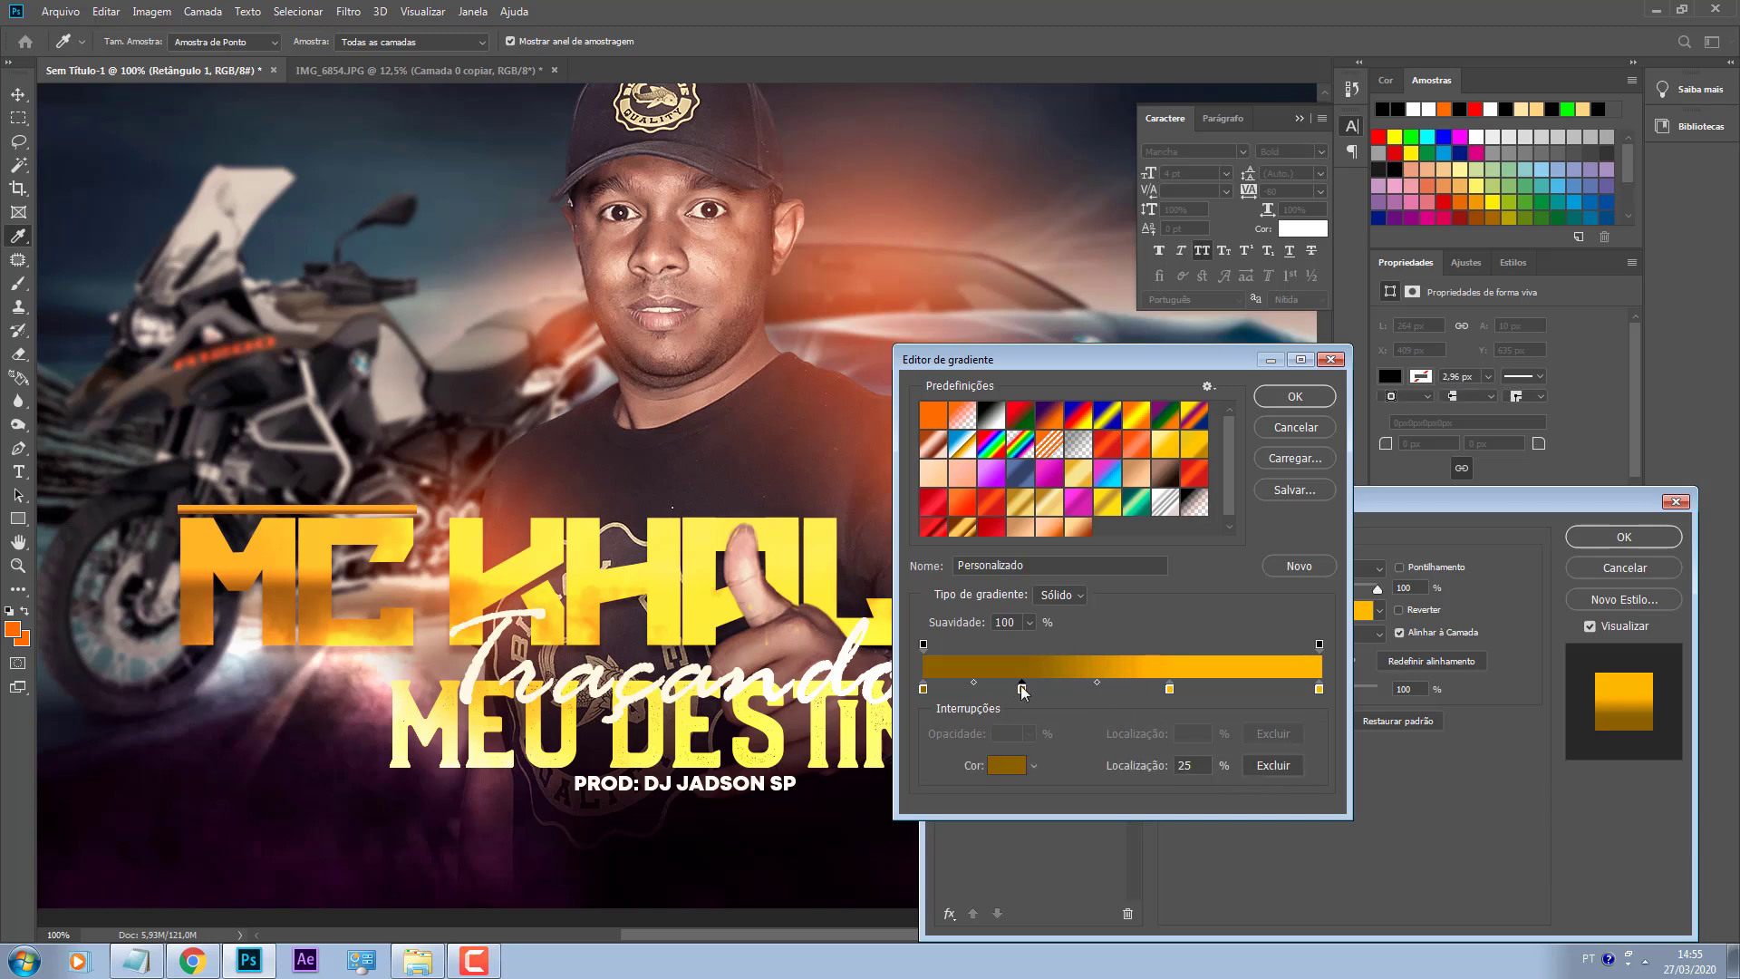
{"action": "key", "text": "Return"}
{"action": "key", "text": "Return"}
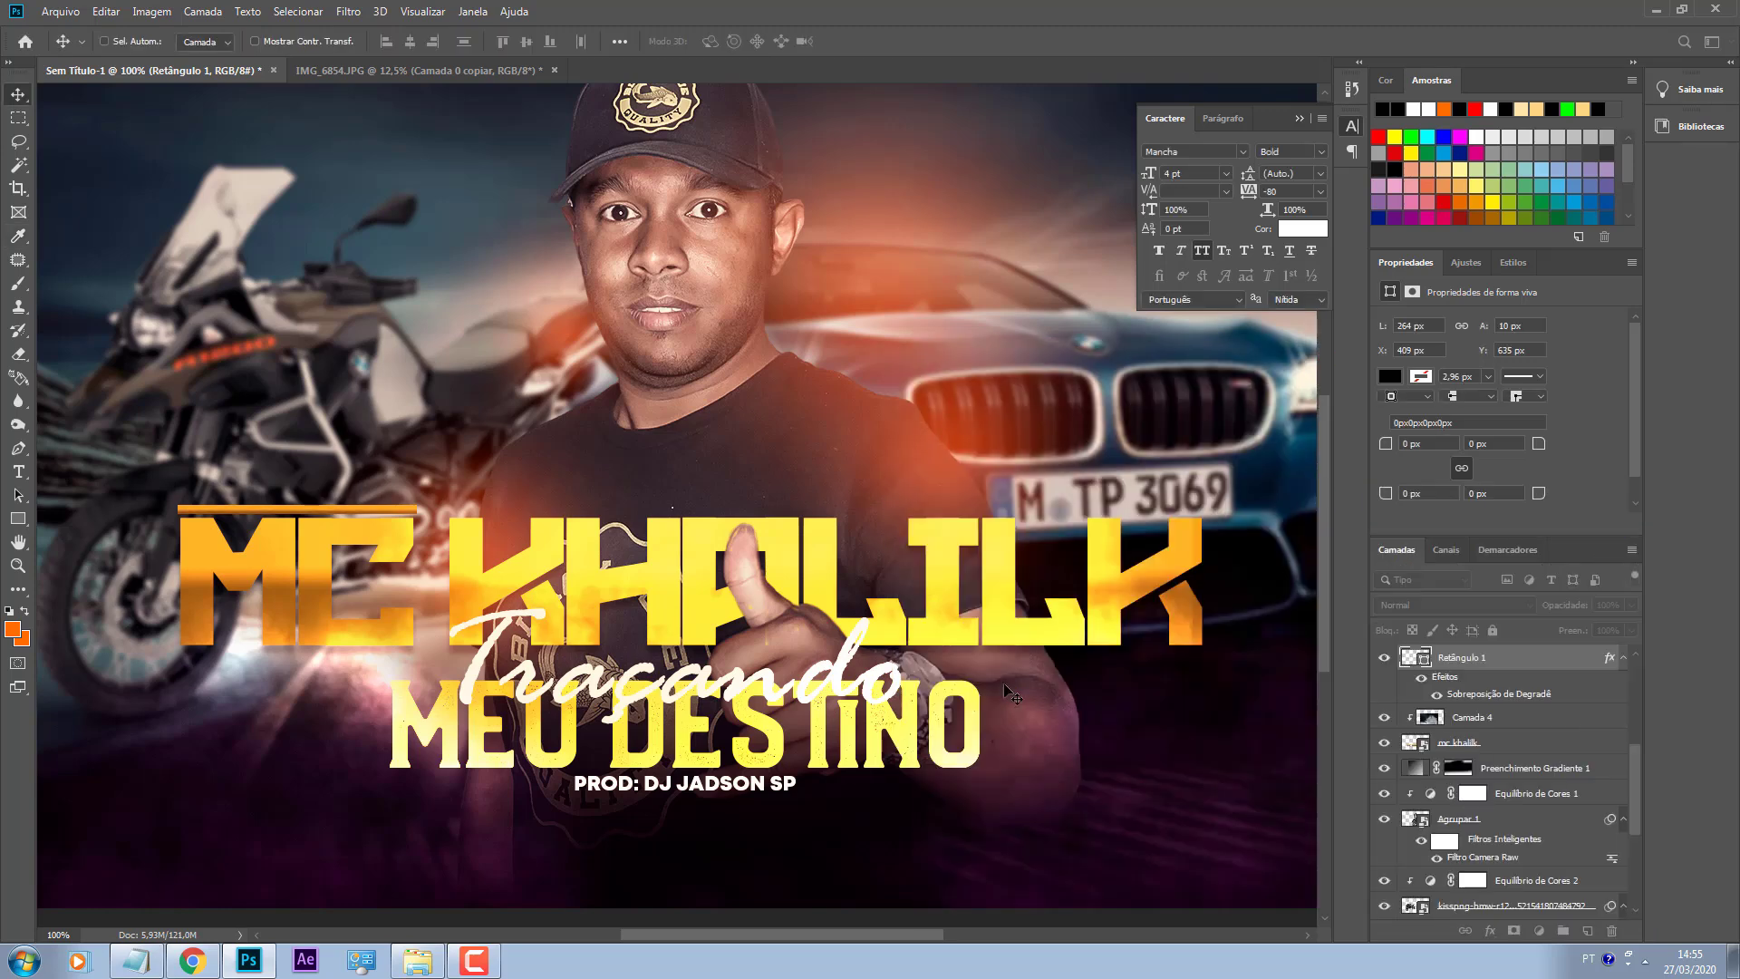
{"action": "left_click_drag", "start_coordinate": [541, 581], "coordinate": [1301, 725]}
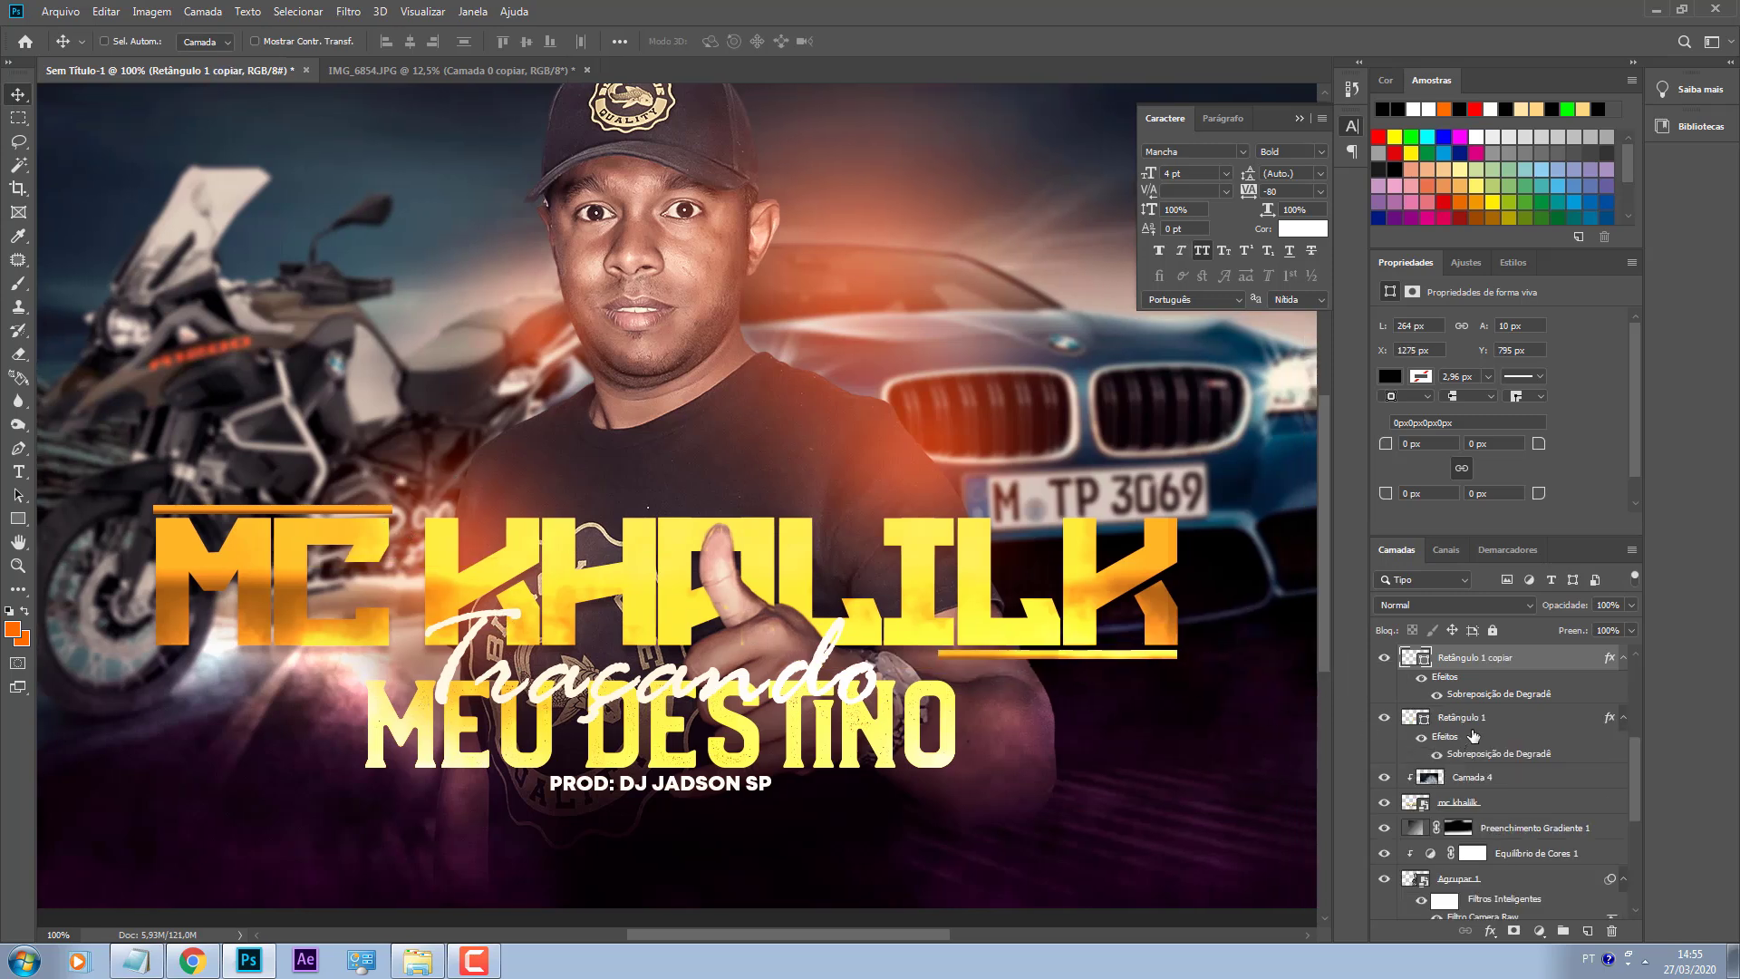
Step: Try to group both bars with the artist-name title, and undo the grouping
{"action": "left_click", "coordinate": [1475, 717], "text": "shift"}
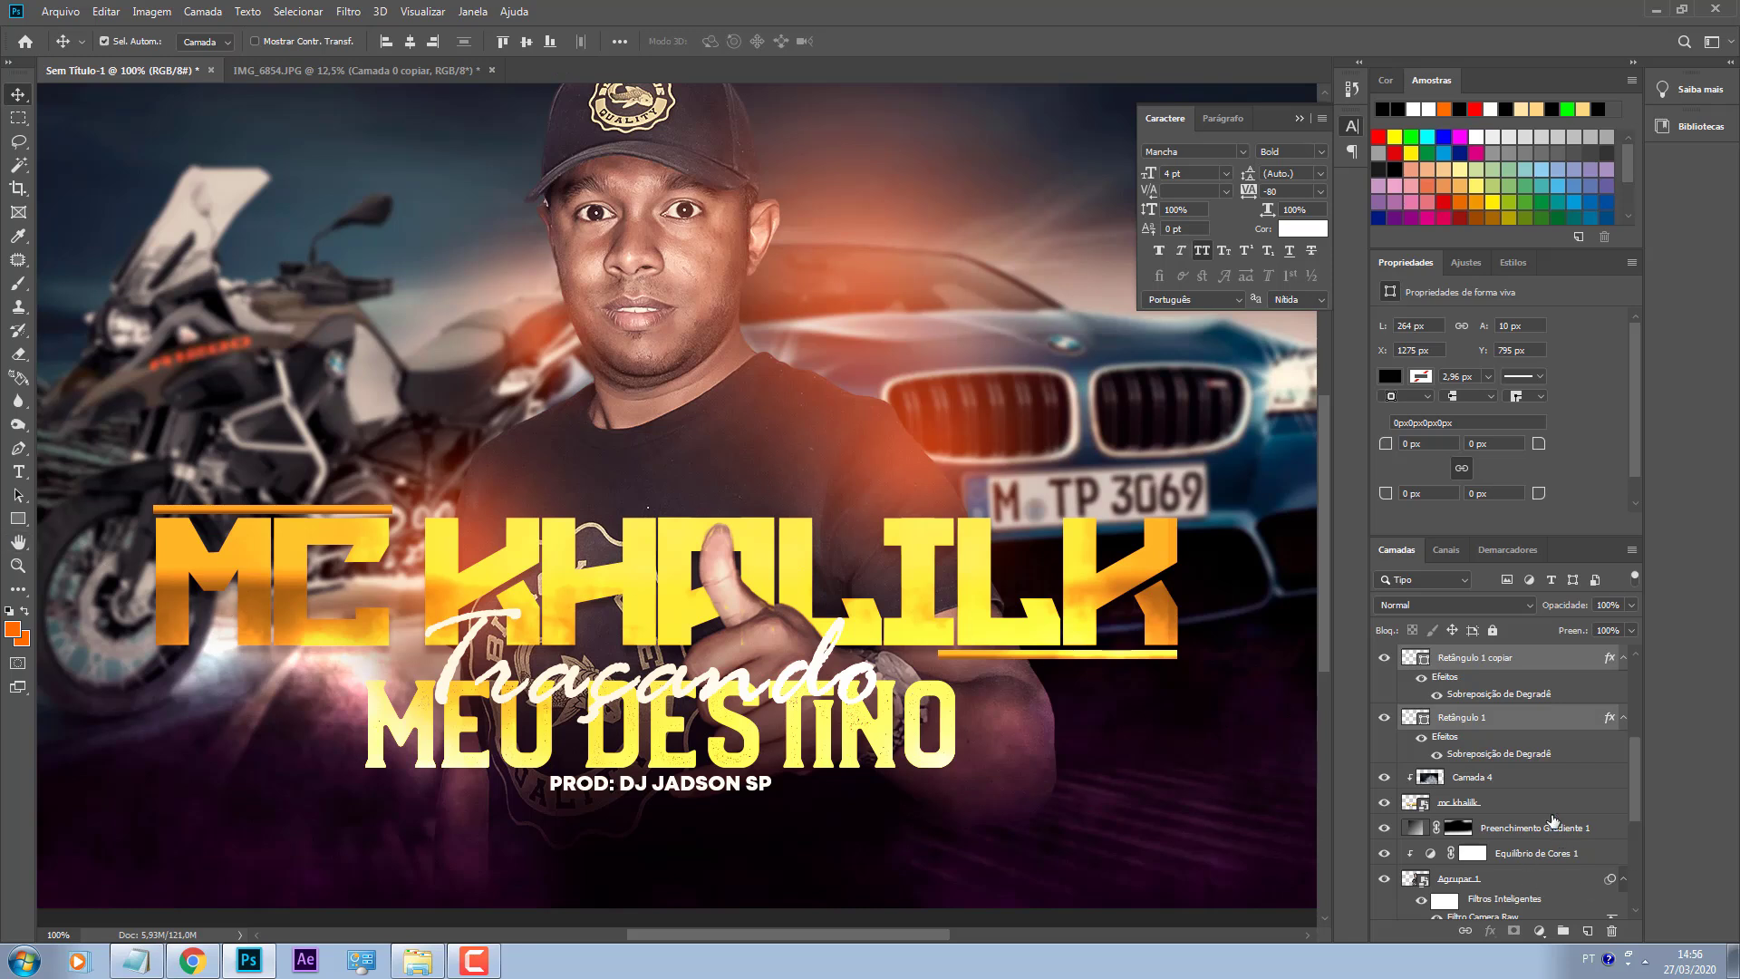
{"action": "left_click", "coordinate": [1498, 802], "text": "shift"}
{"action": "key", "text": "ctrl+g"}
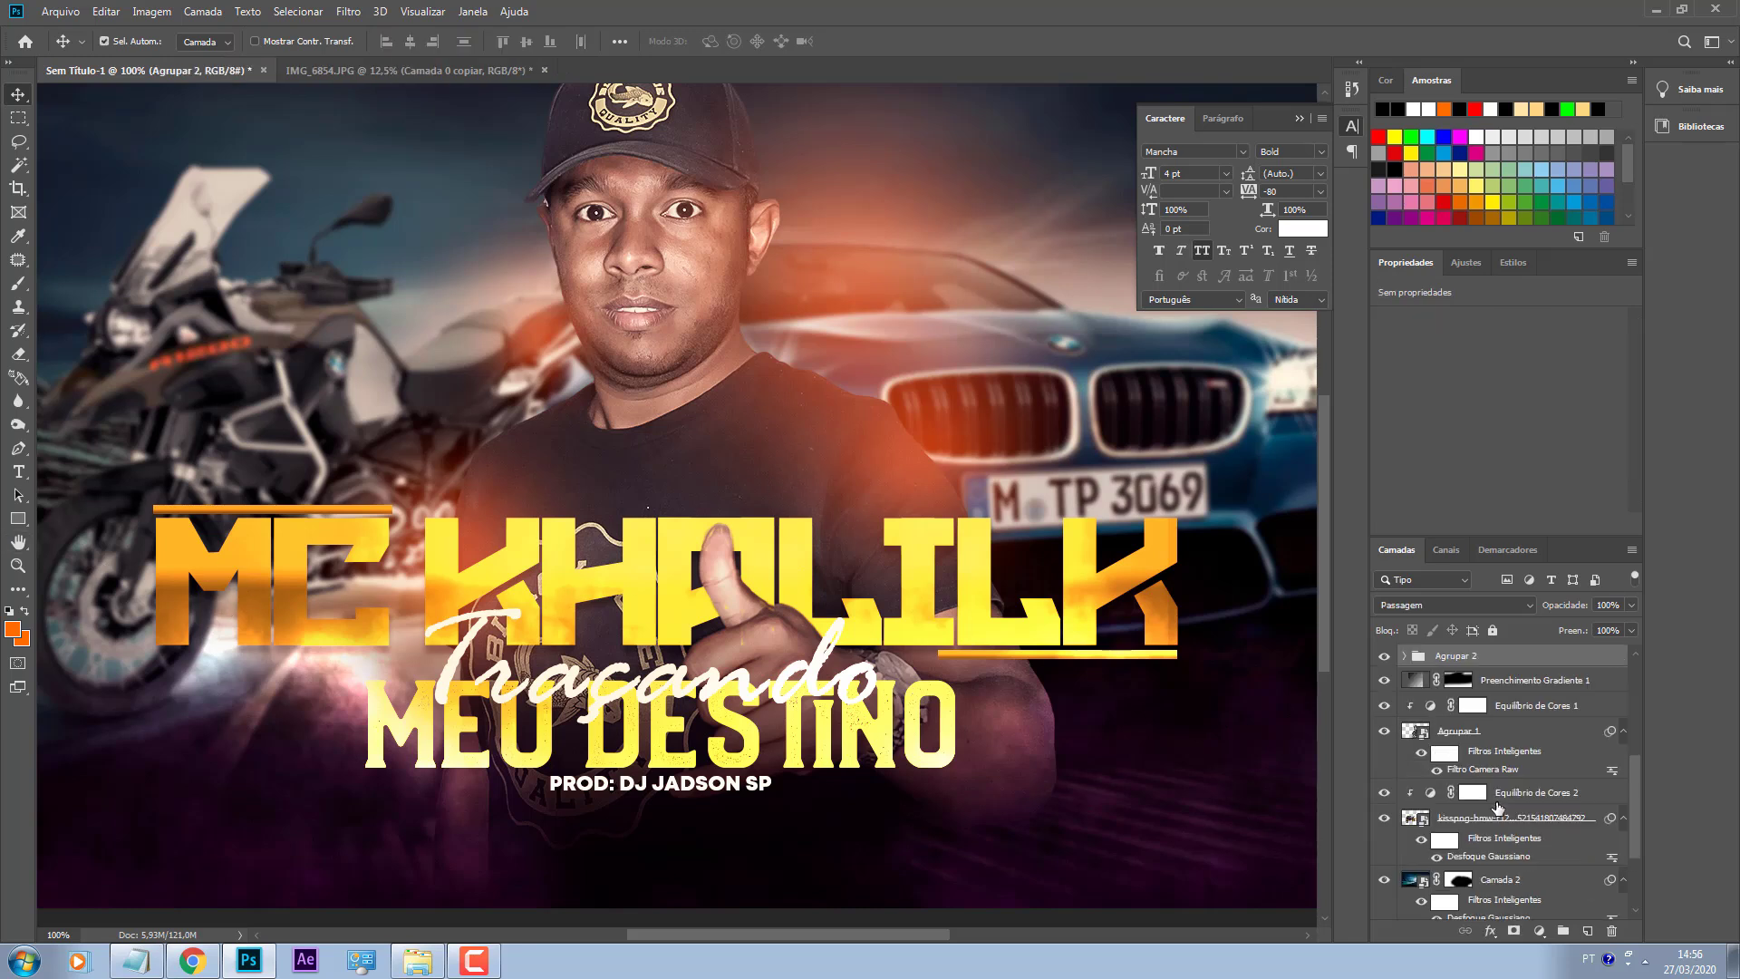
{"action": "key", "text": "ctrl+z"}
Step: Release the clipping mask of the Camada 4 smoke layer and move that layer above both bar layers
{"action": "left_click", "coordinate": [1475, 778]}
{"action": "right_click", "coordinate": [1475, 781]}
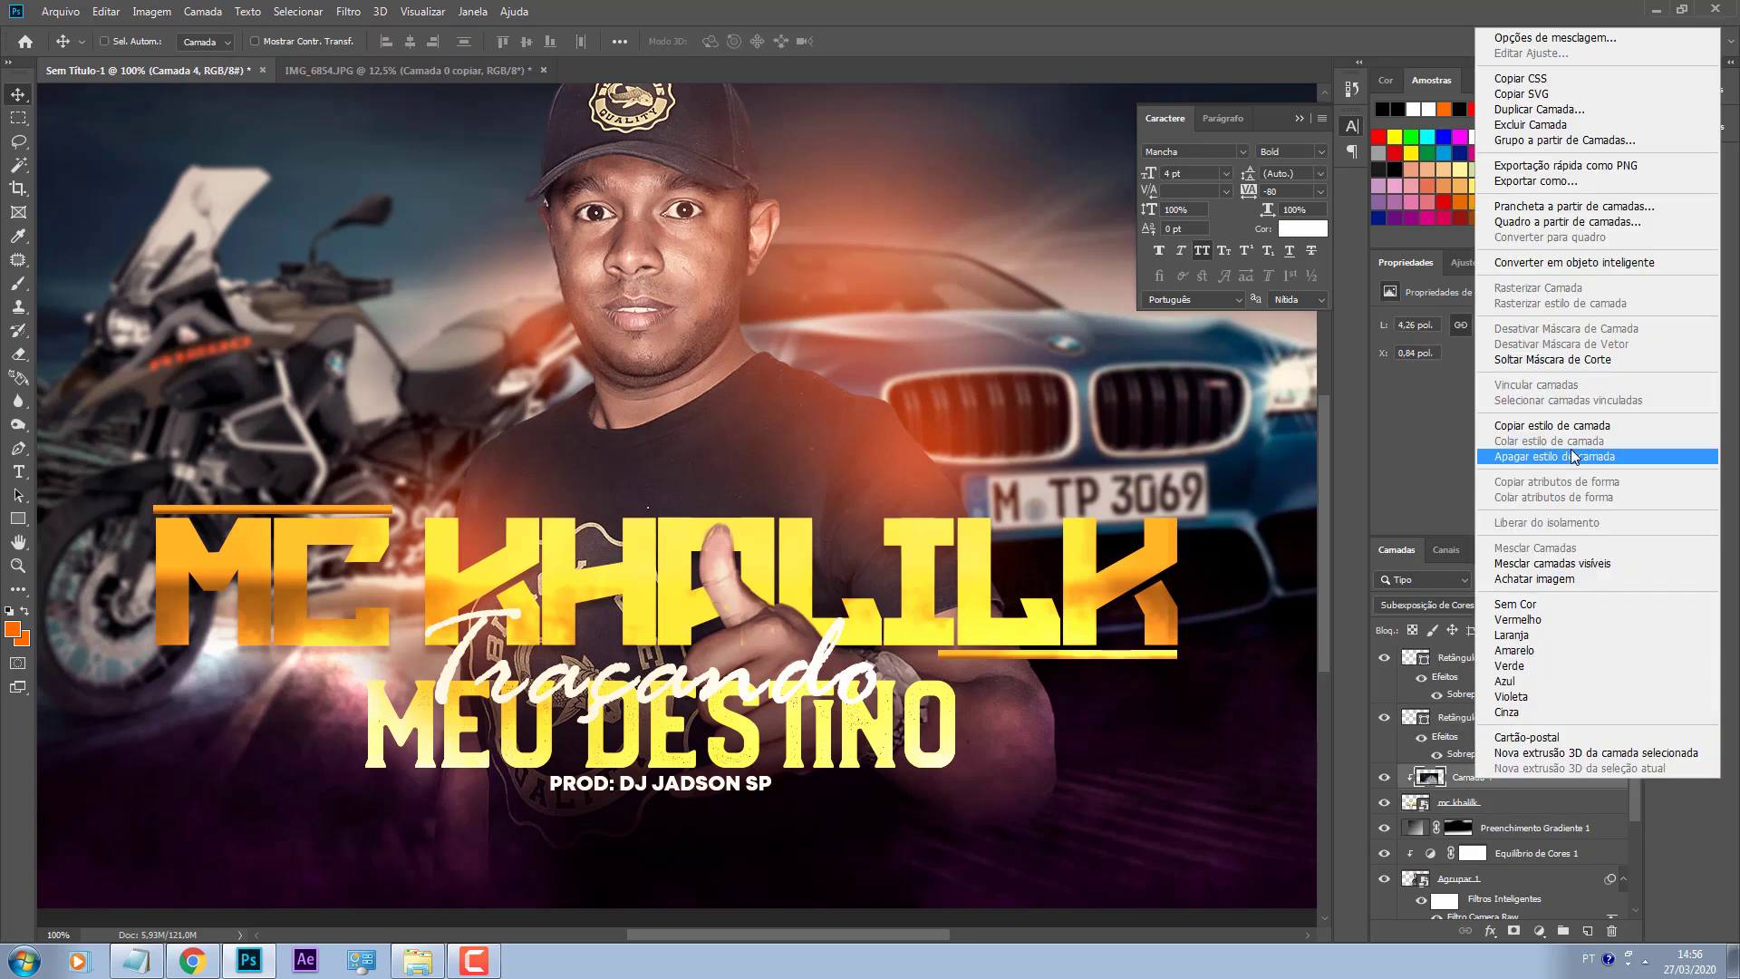
{"action": "left_click", "coordinate": [1553, 360]}
{"action": "left_click_drag", "start_coordinate": [1498, 780], "coordinate": [1482, 727]}
Step: Group the two bar layers together with the artist-name title layer
{"action": "left_click", "coordinate": [1482, 727]}
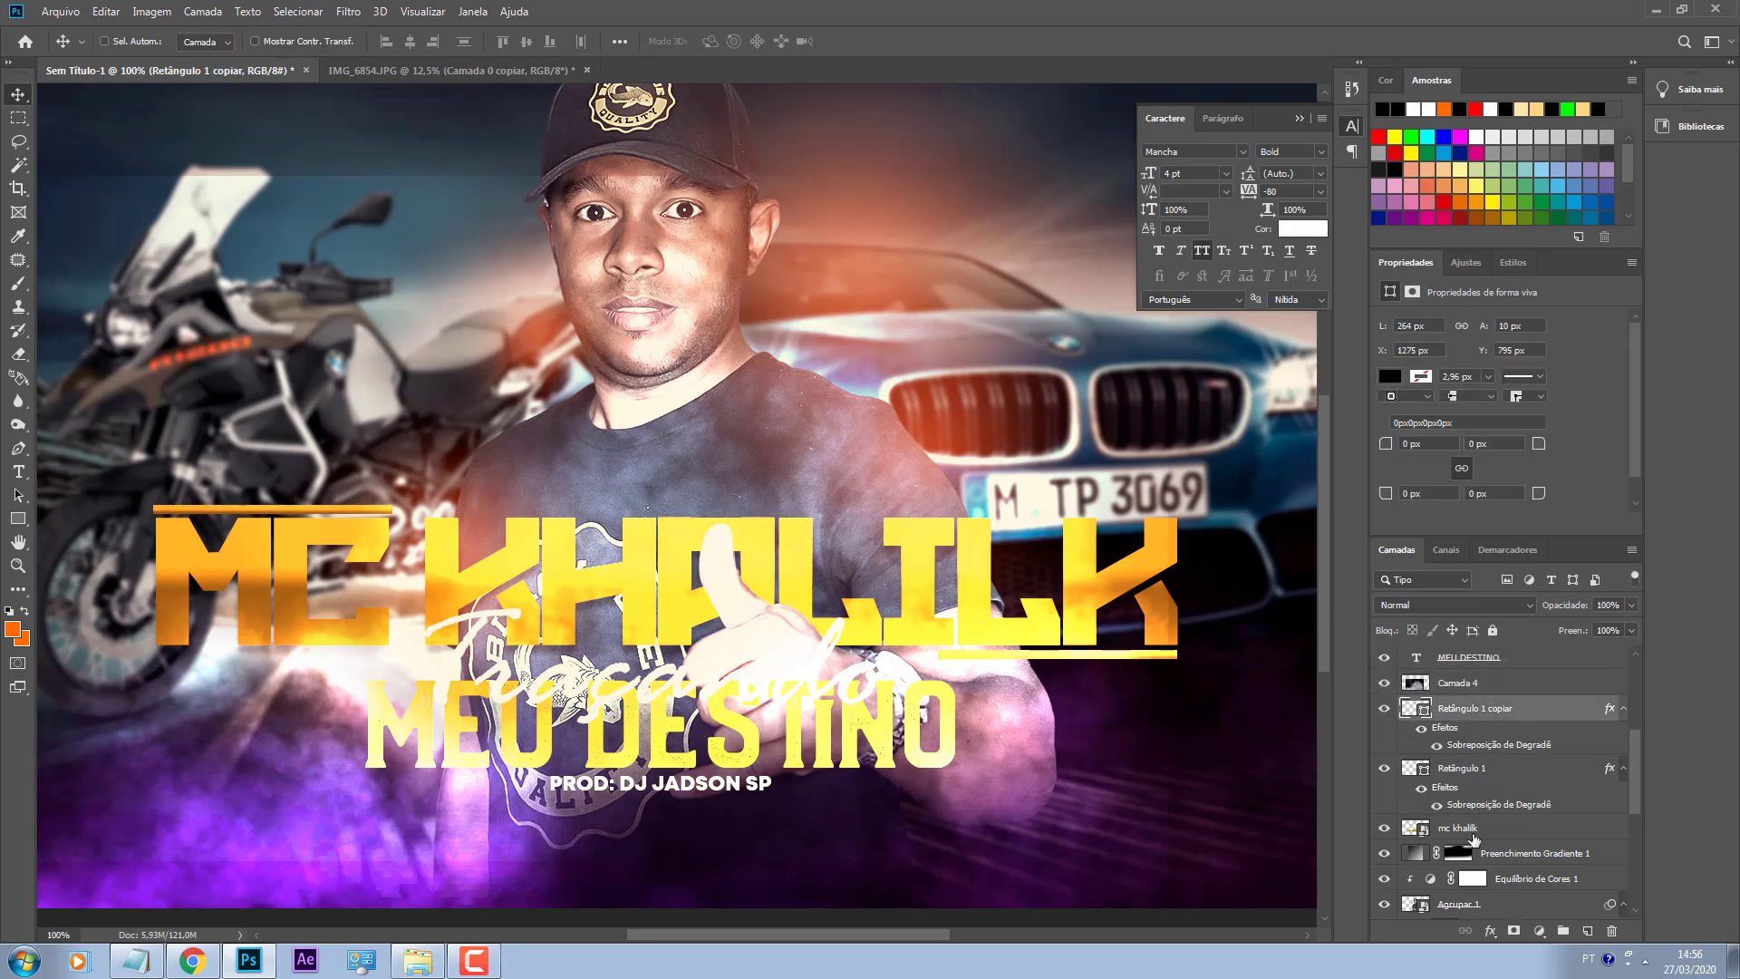
{"action": "left_click", "coordinate": [1474, 827], "text": "shift"}
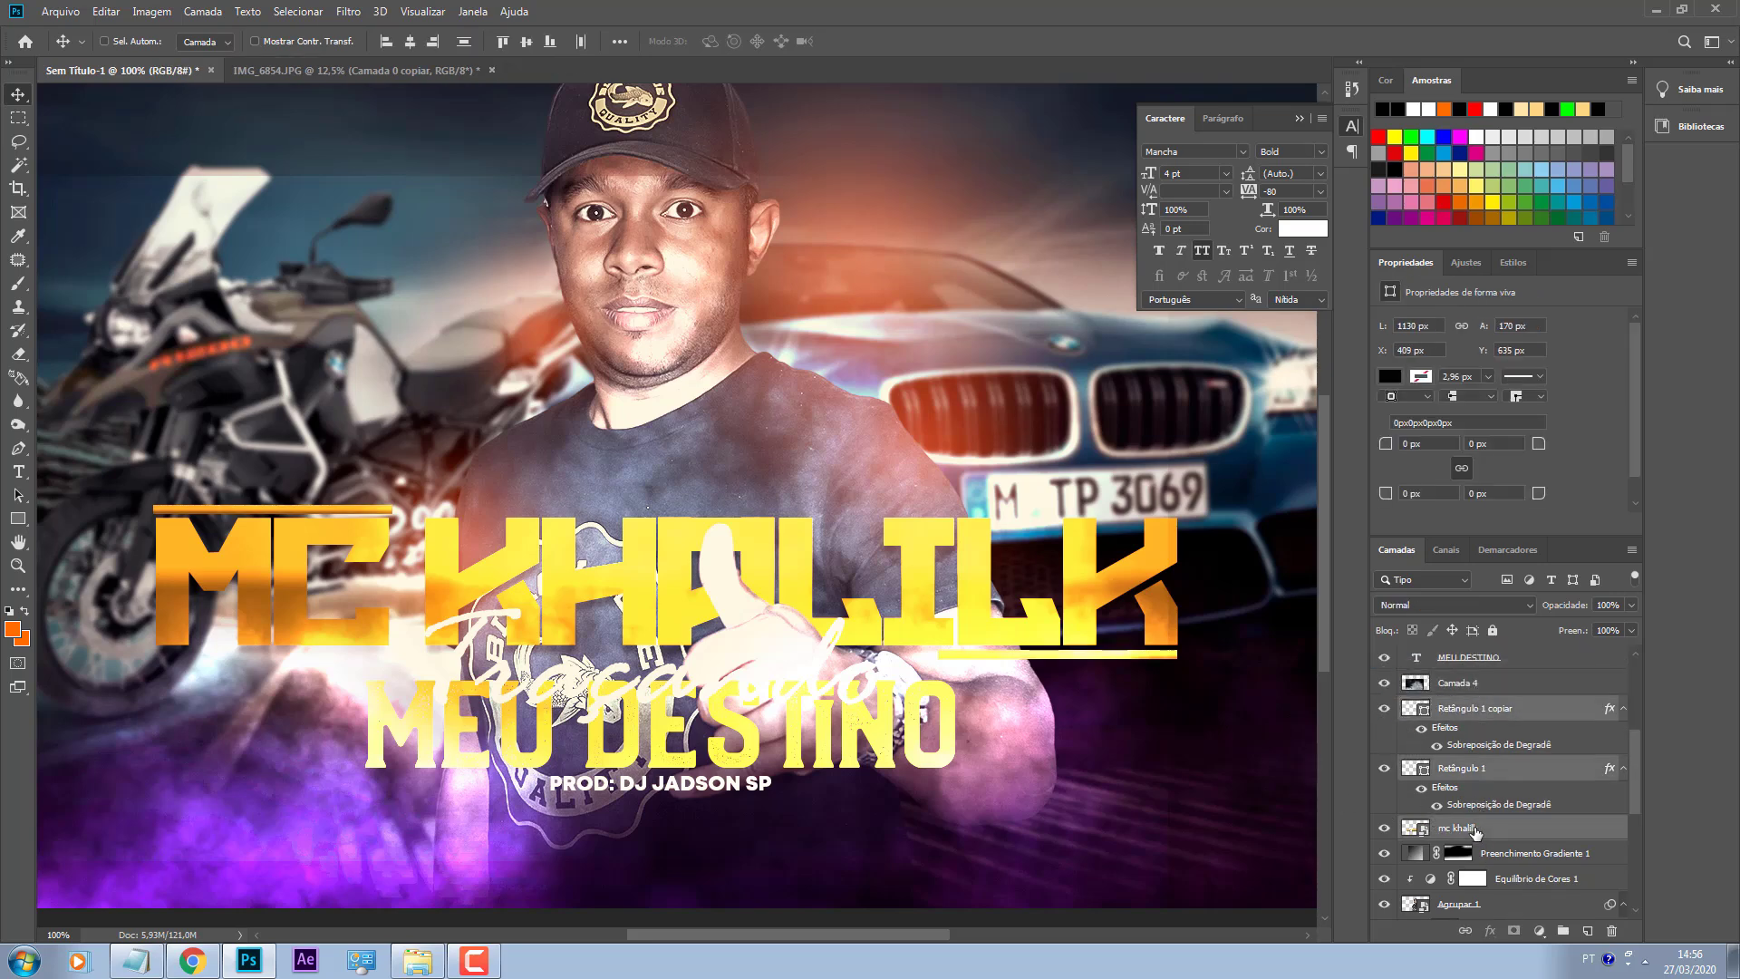
{"action": "key", "text": "ctrl+g"}
Step: Clip the Camada 4 smoke layer to the title group and reposition the smoke across the letters and bars
{"action": "left_click", "coordinate": [1470, 689]}
{"action": "right_click", "coordinate": [1470, 688]}
{"action": "left_click", "coordinate": [1538, 536]}
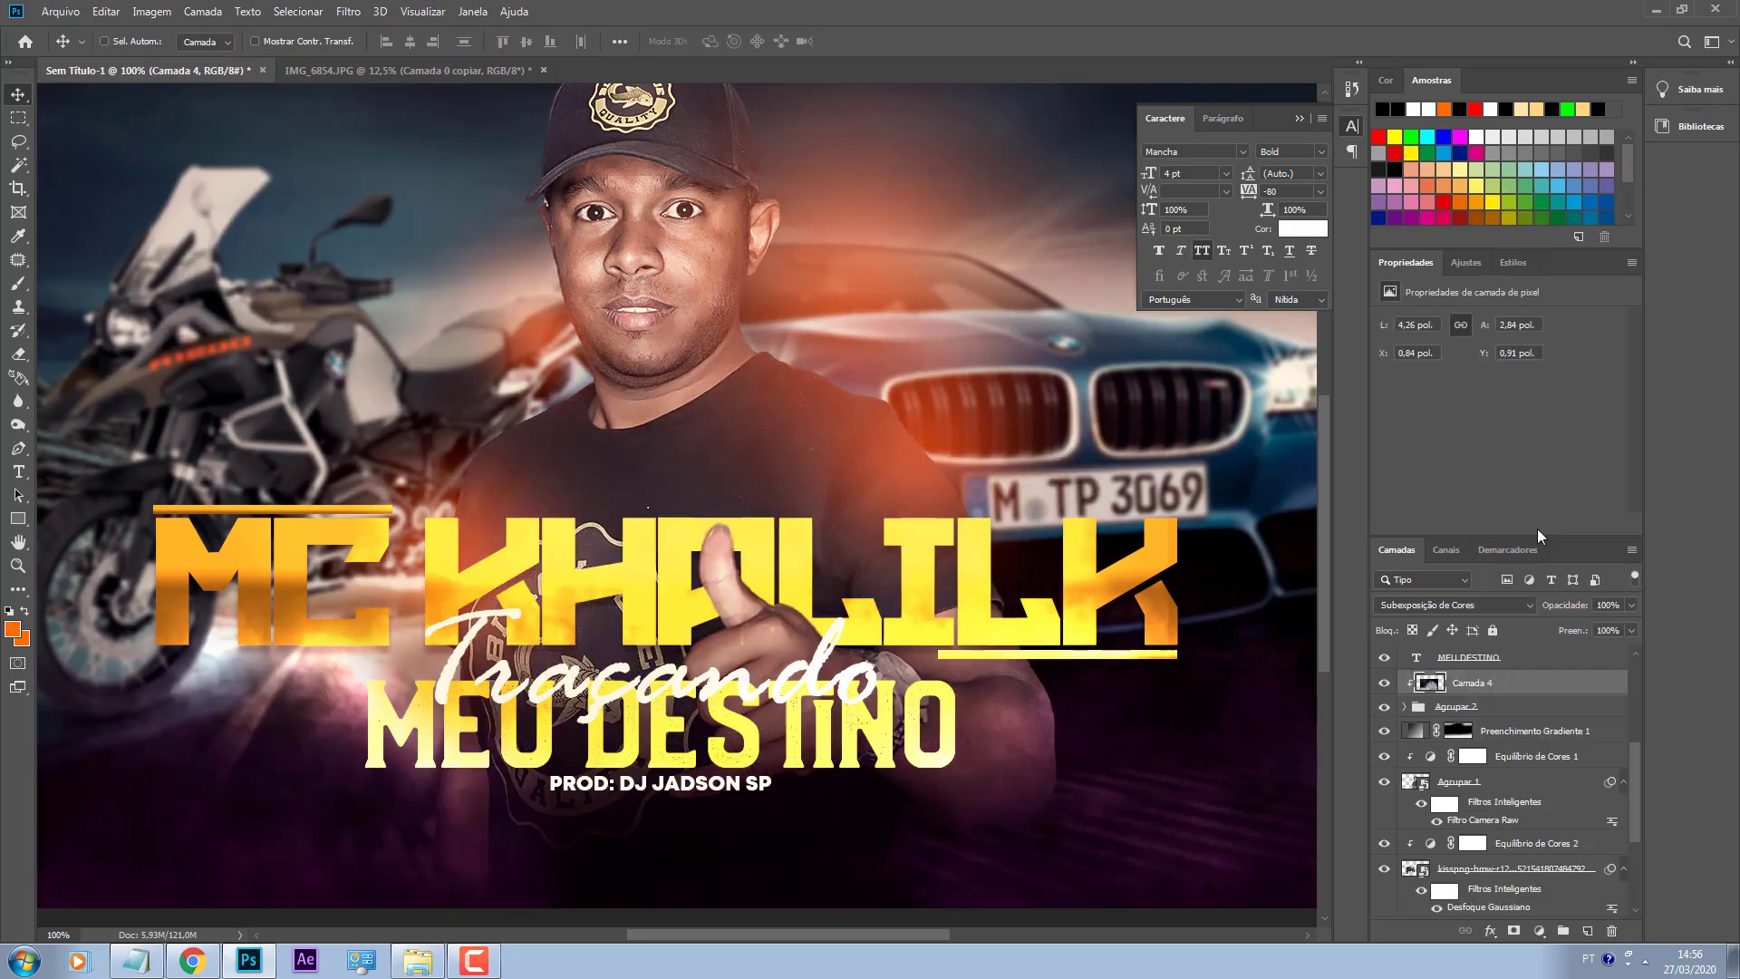
{"action": "left_click_drag", "start_coordinate": [1164, 708], "coordinate": [1073, 600]}
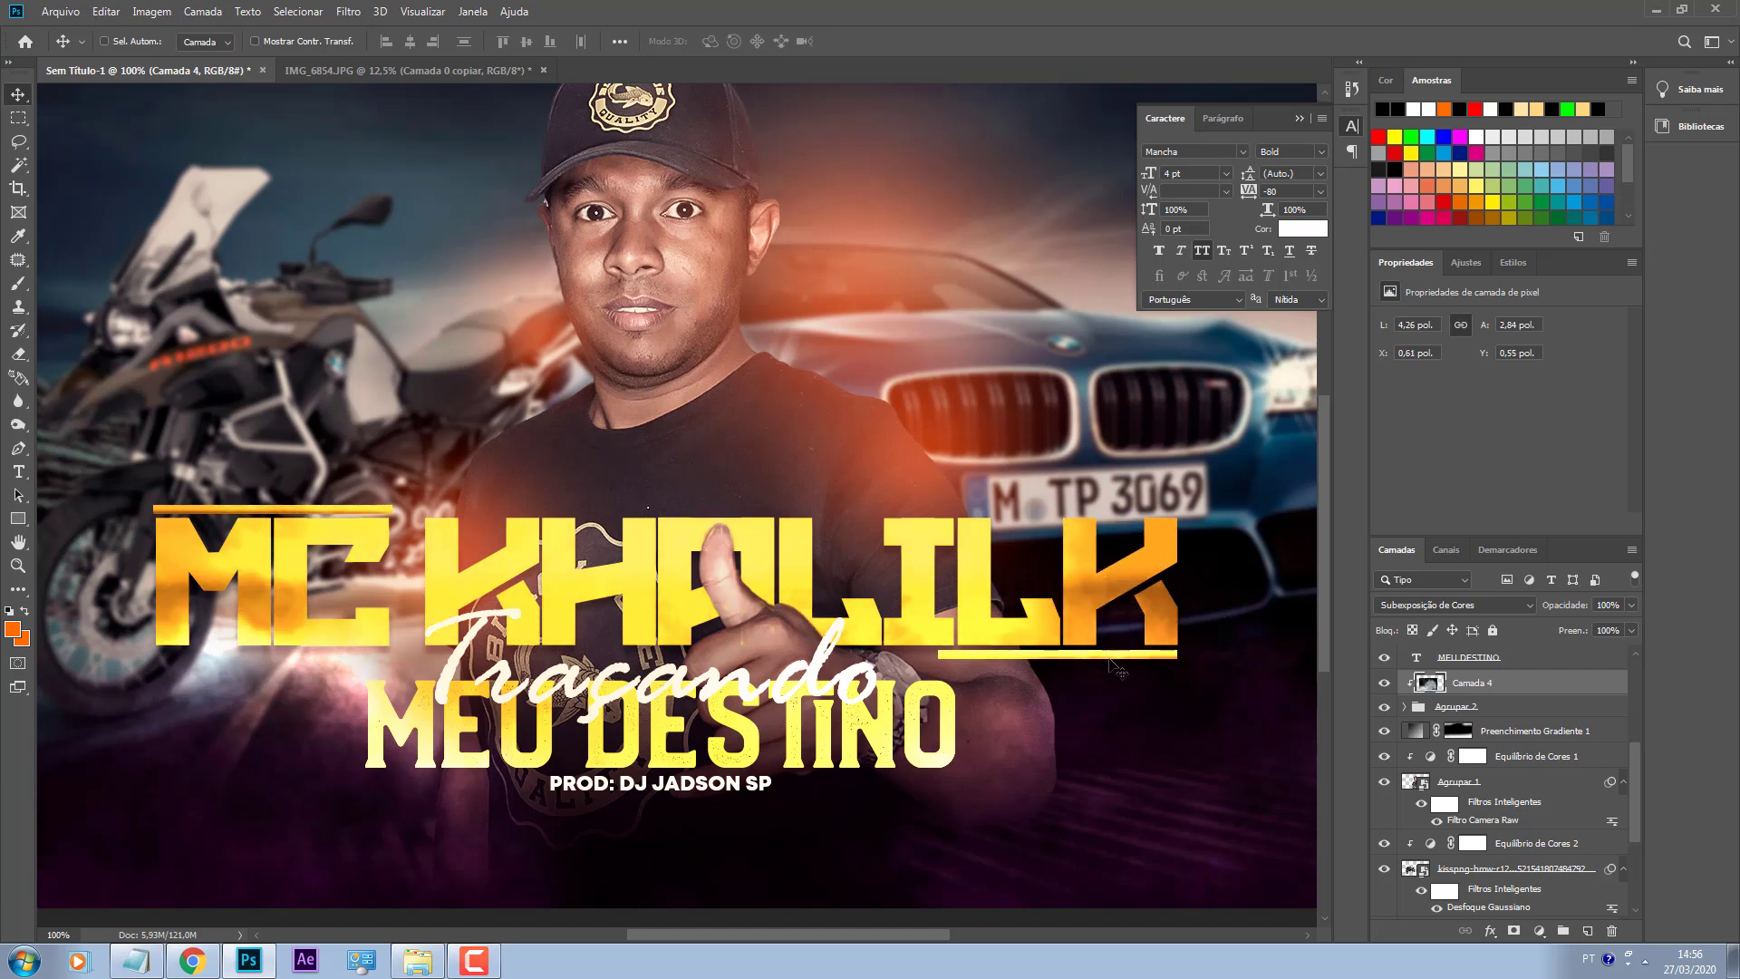
{"action": "left_click_drag", "start_coordinate": [396, 626], "coordinate": [489, 631]}
{"action": "left_click_drag", "start_coordinate": [1053, 679], "coordinate": [1074, 687]}
Step: Select the Camada 4 copiar smoke layer and compare the MEU DESTINO lettering with the smoke hidden and shown
{"action": "scroll", "coordinate": [1305, 768], "scroll_direction": "up", "scroll_amount": 1}
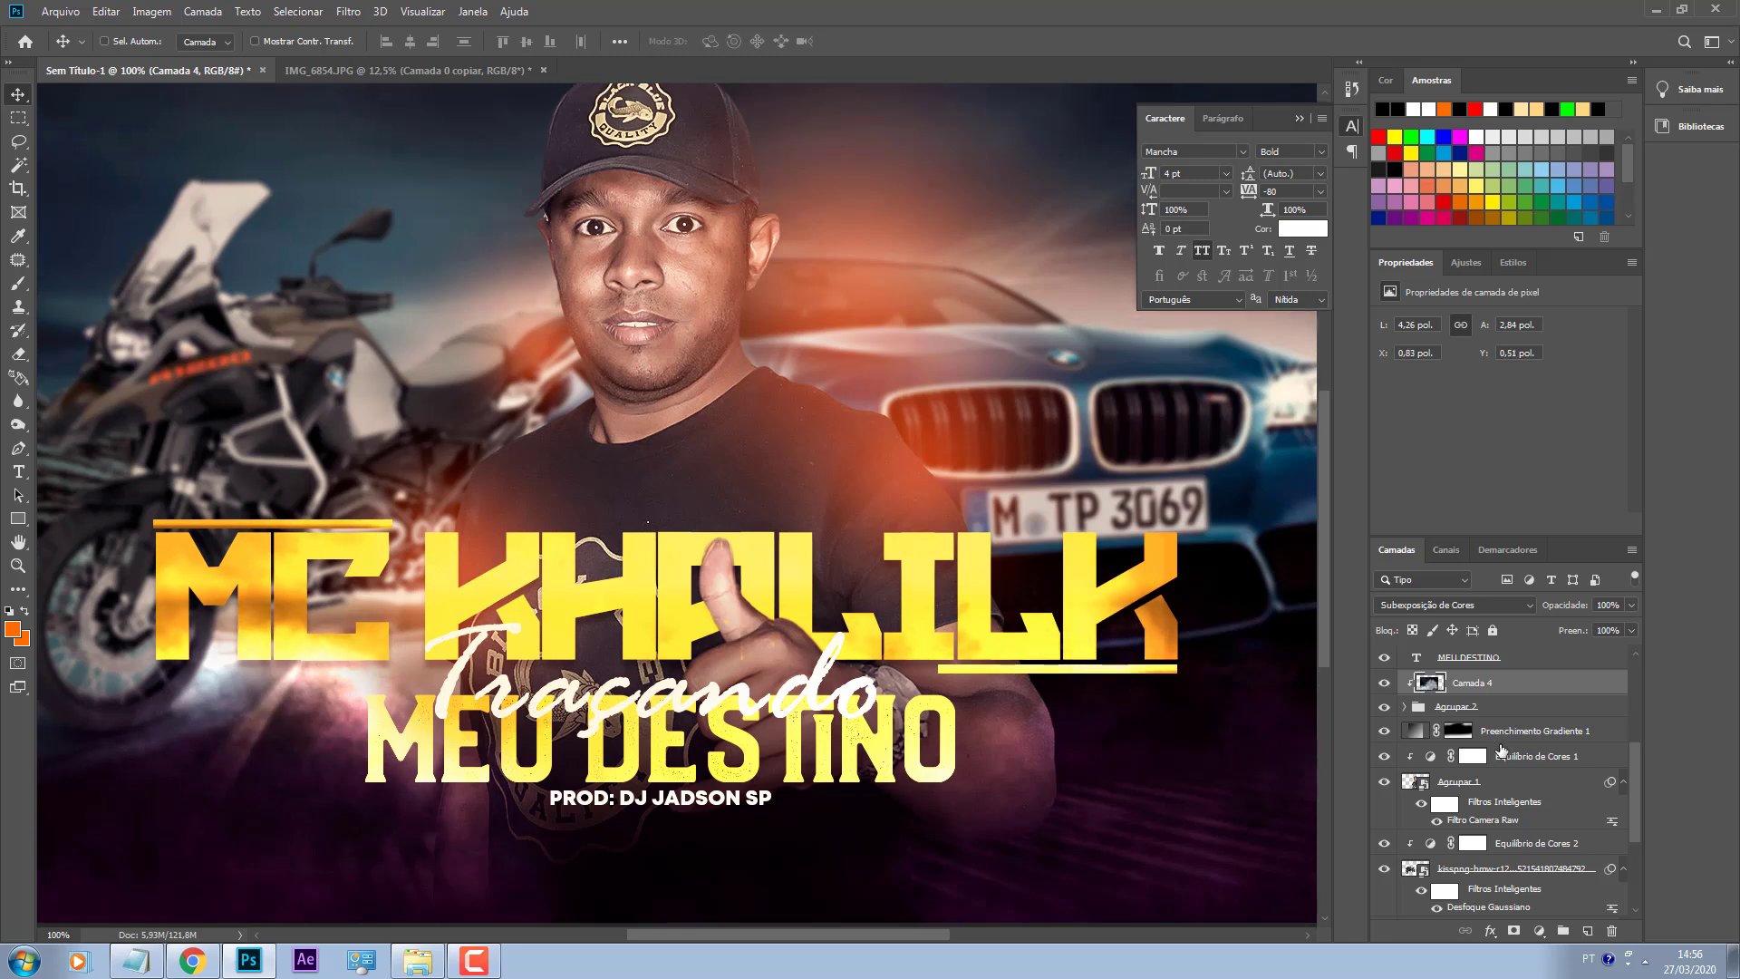
{"action": "scroll", "coordinate": [1450, 758], "scroll_direction": "up", "scroll_amount": 2}
{"action": "left_click", "coordinate": [1386, 784]}
{"action": "left_click", "coordinate": [1386, 784]}
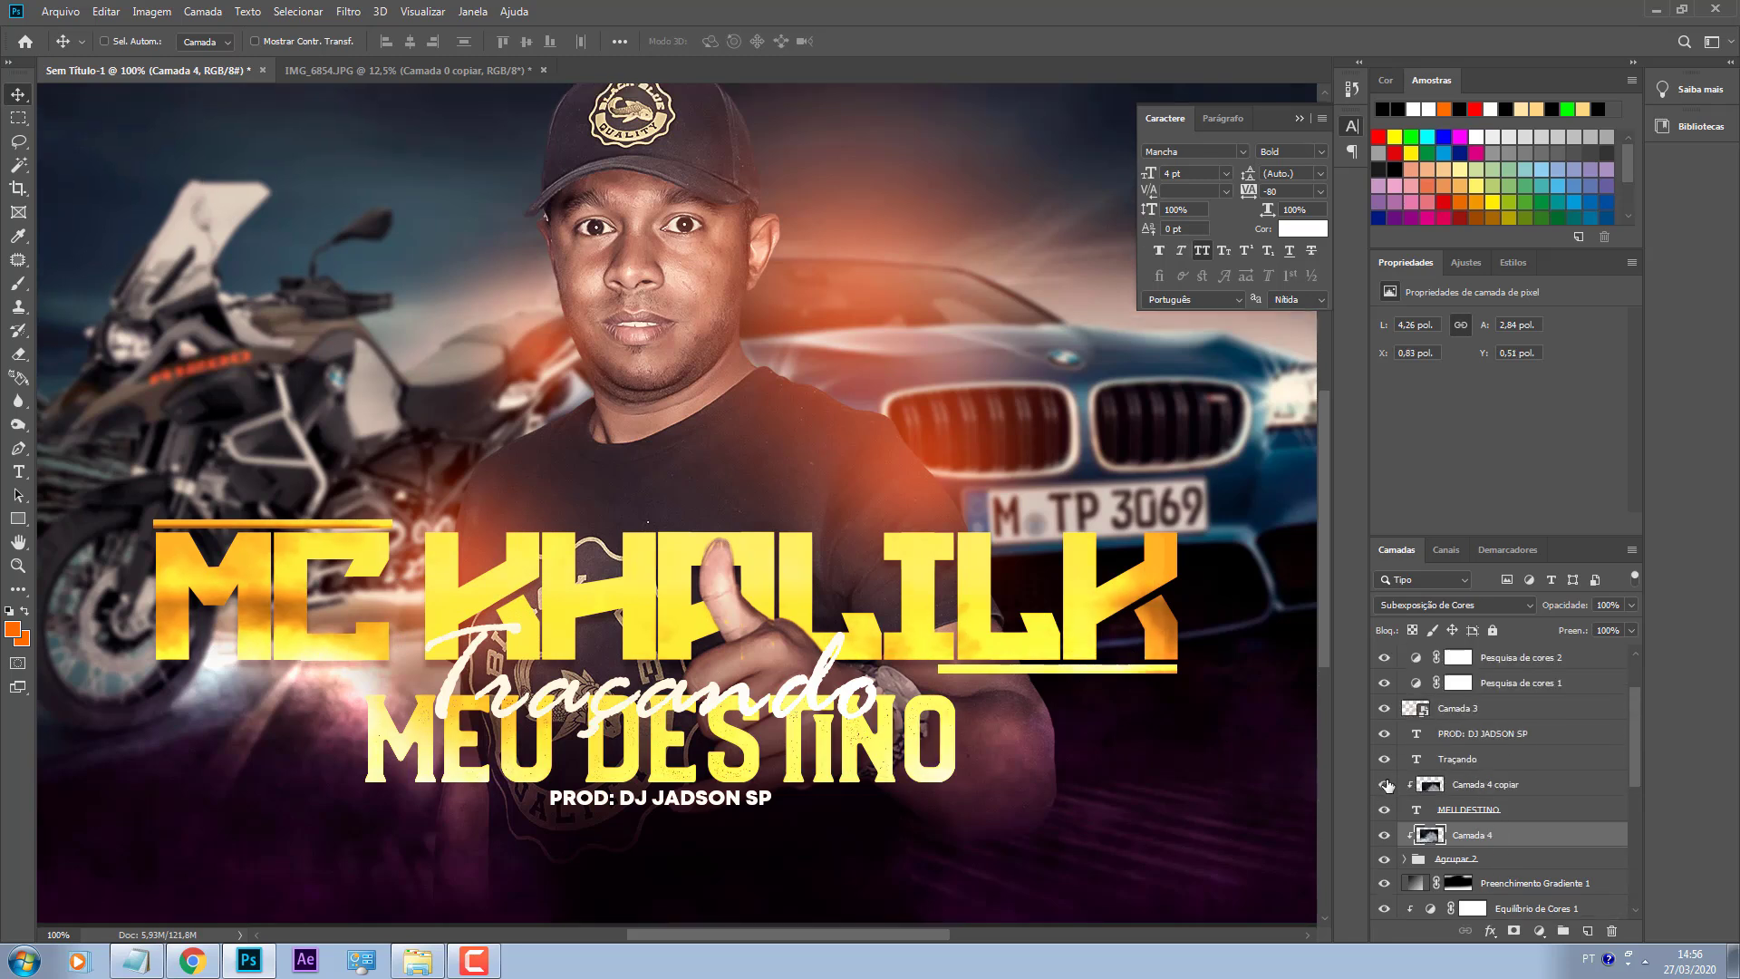
{"action": "left_click", "coordinate": [1470, 791]}
{"action": "left_click", "coordinate": [1384, 785]}
{"action": "left_click", "coordinate": [1383, 784]}
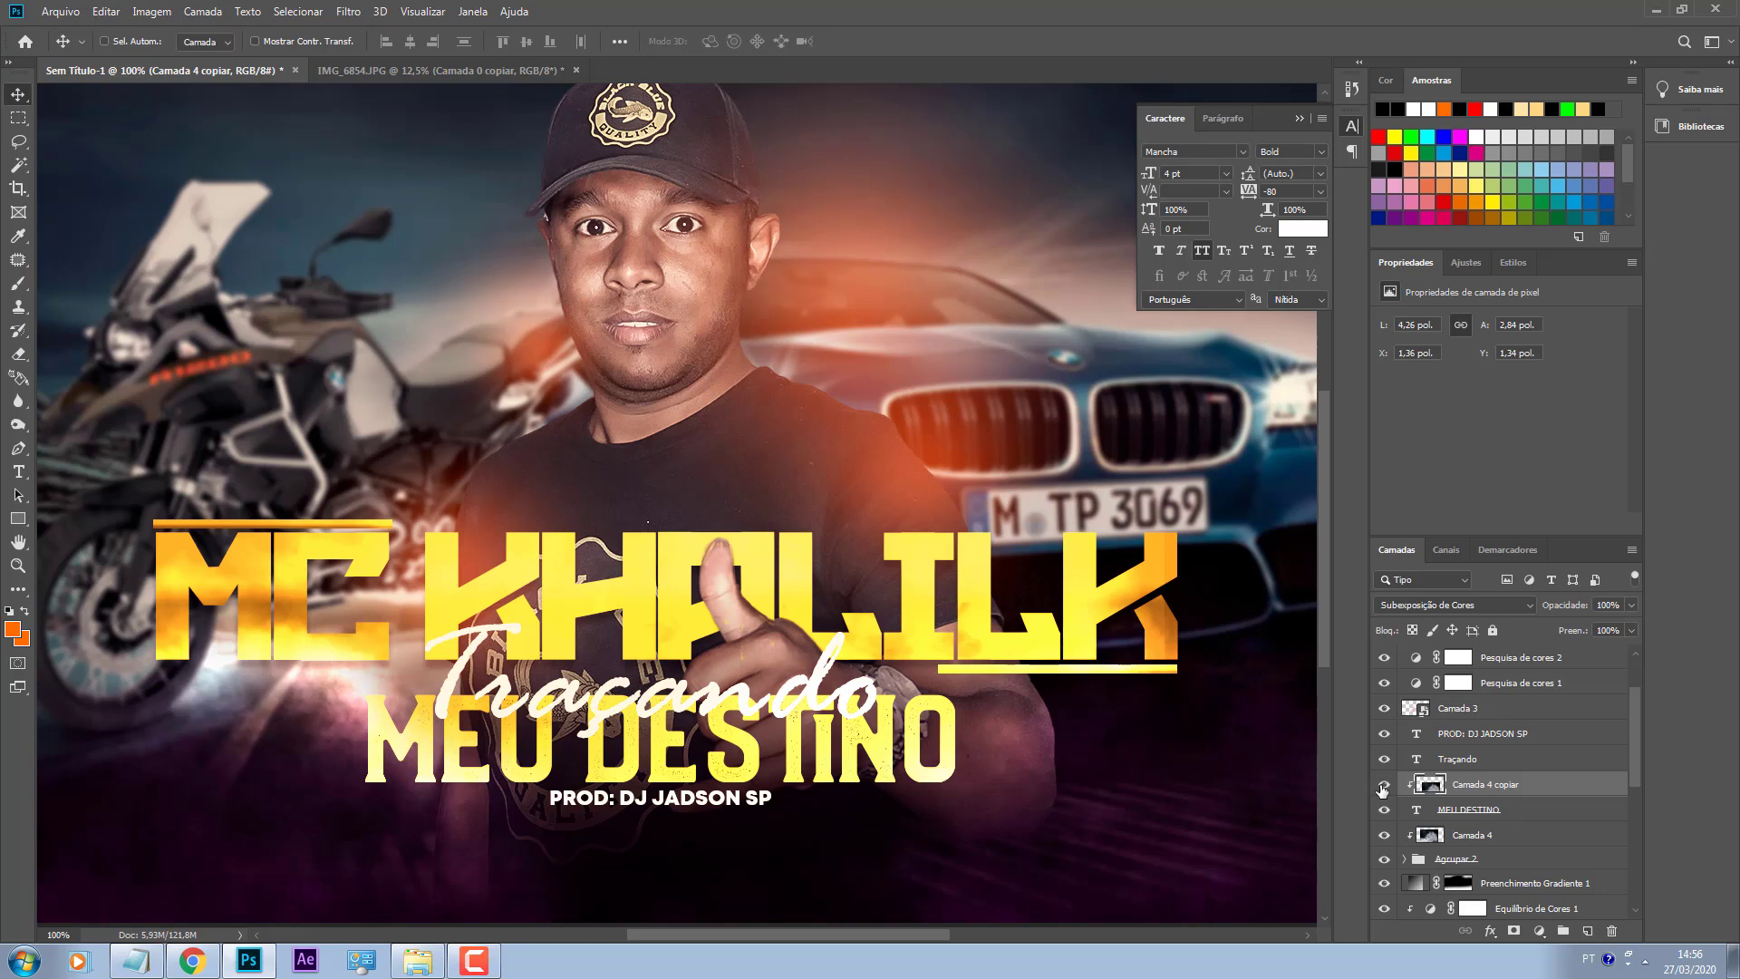
{"action": "left_click", "coordinate": [1384, 784]}
{"action": "left_click", "coordinate": [1384, 785]}
{"action": "left_click", "coordinate": [1384, 785]}
{"action": "left_click", "coordinate": [1384, 785]}
Step: Add a layer mask to Camada 4 copiar and erase parts of its smoke over MEU DESTINO with a 90 px eraser
{"action": "left_click", "coordinate": [1514, 931]}
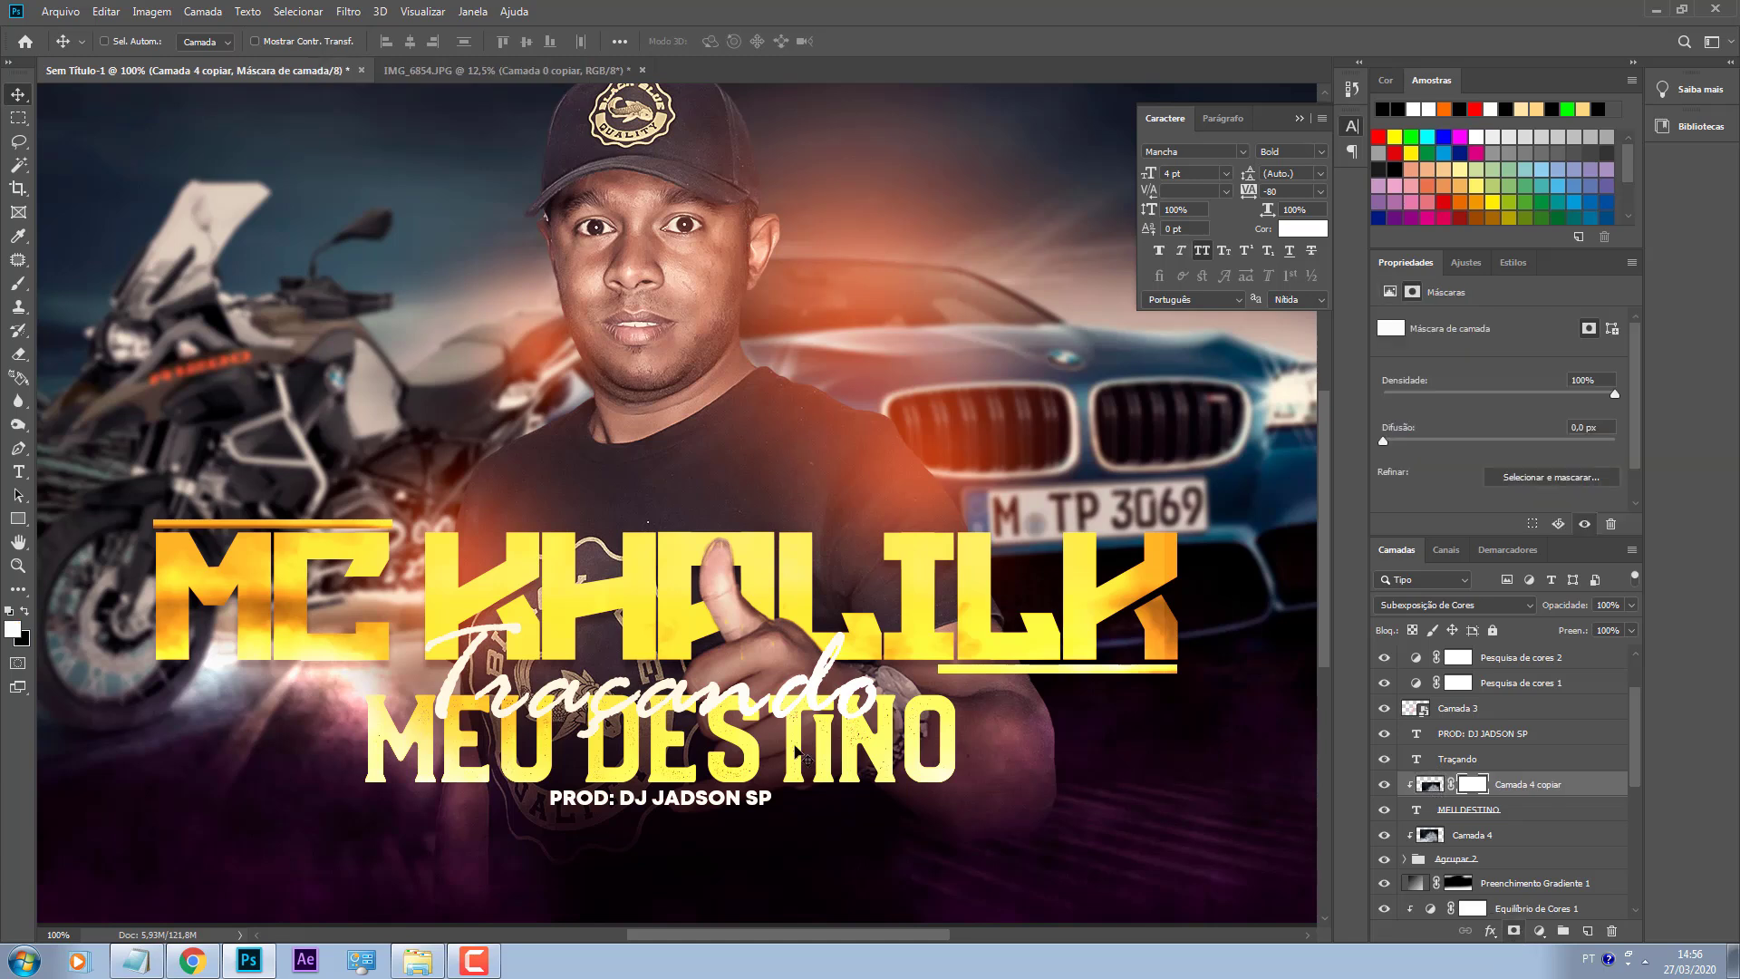
{"action": "key", "text": "d"}
{"action": "key", "text": "e"}
{"action": "key", "text": "bracketleft"}
{"action": "key", "text": "bracketleft"}
{"action": "mouse_move", "coordinate": [966, 666]}
{"action": "left_mouse_down"}
{"action": "mouse_move", "coordinate": [841, 693]}
{"action": "mouse_move", "coordinate": [666, 681]}
{"action": "mouse_move", "coordinate": [719, 707]}
{"action": "left_mouse_up"}
{"action": "left_click_drag", "start_coordinate": [623, 754], "coordinate": [581, 801]}
{"action": "left_click_drag", "start_coordinate": [528, 659], "coordinate": [488, 712]}
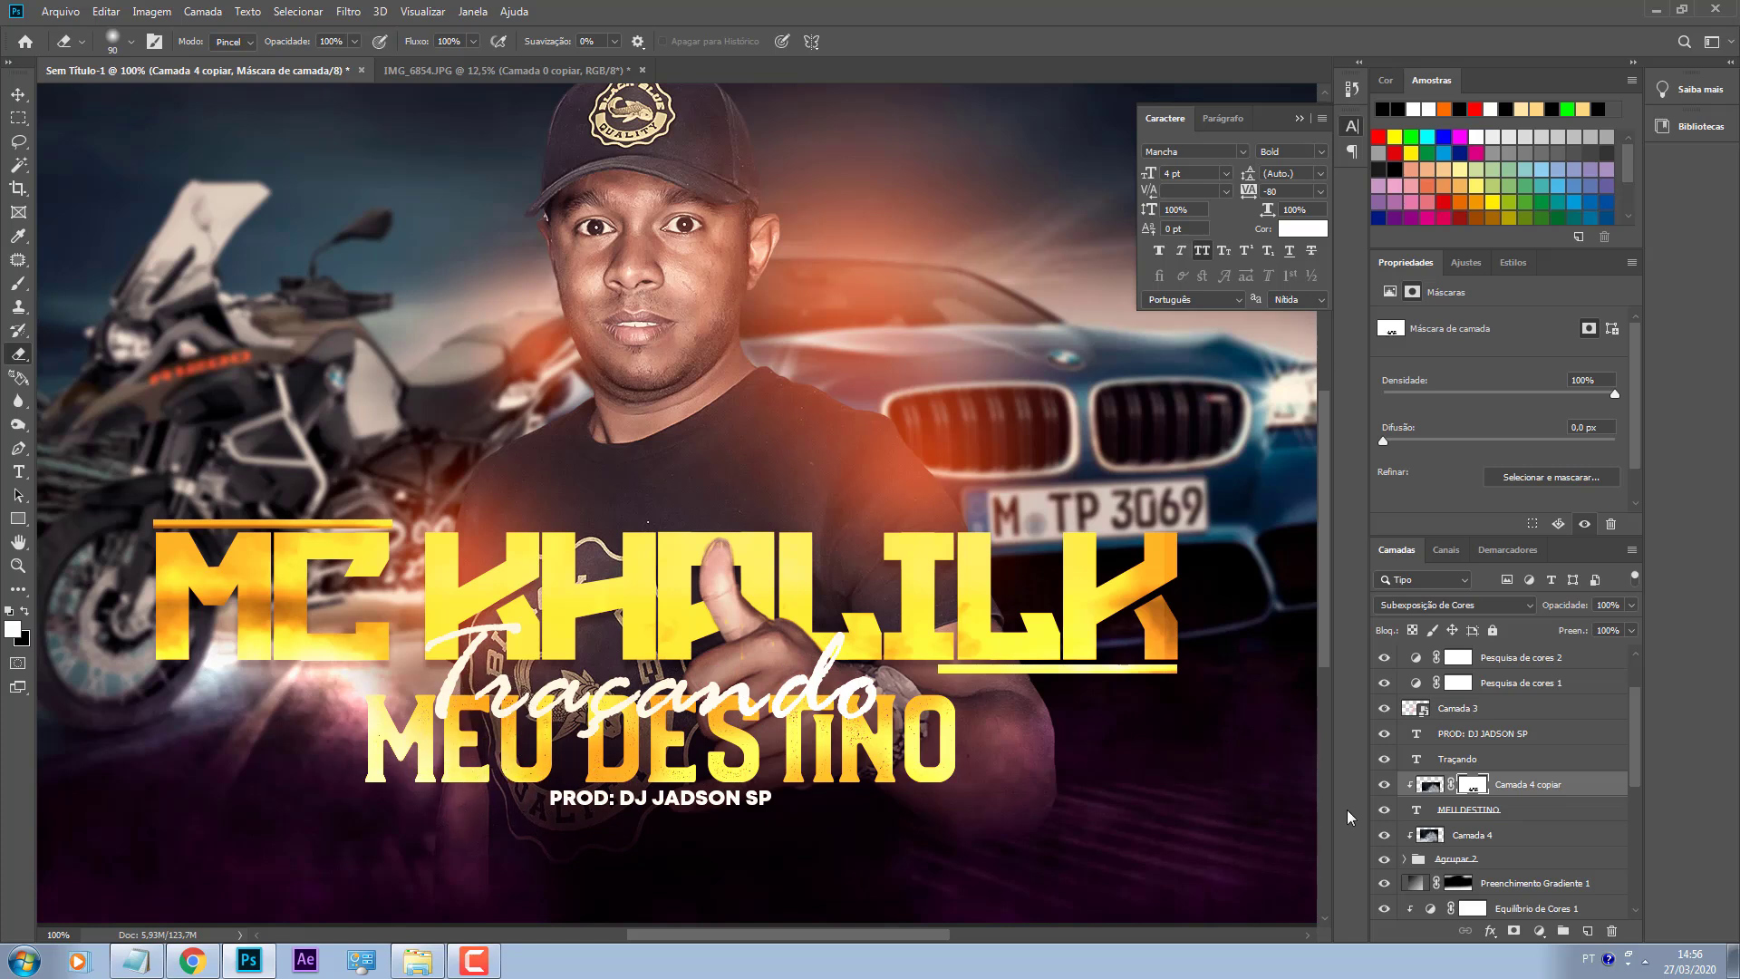
{"action": "left_click", "coordinate": [1380, 780]}
{"action": "left_click", "coordinate": [1380, 780]}
{"action": "key", "text": "v"}
{"action": "scroll", "coordinate": [1457, 764], "scroll_direction": "up", "scroll_amount": 3}
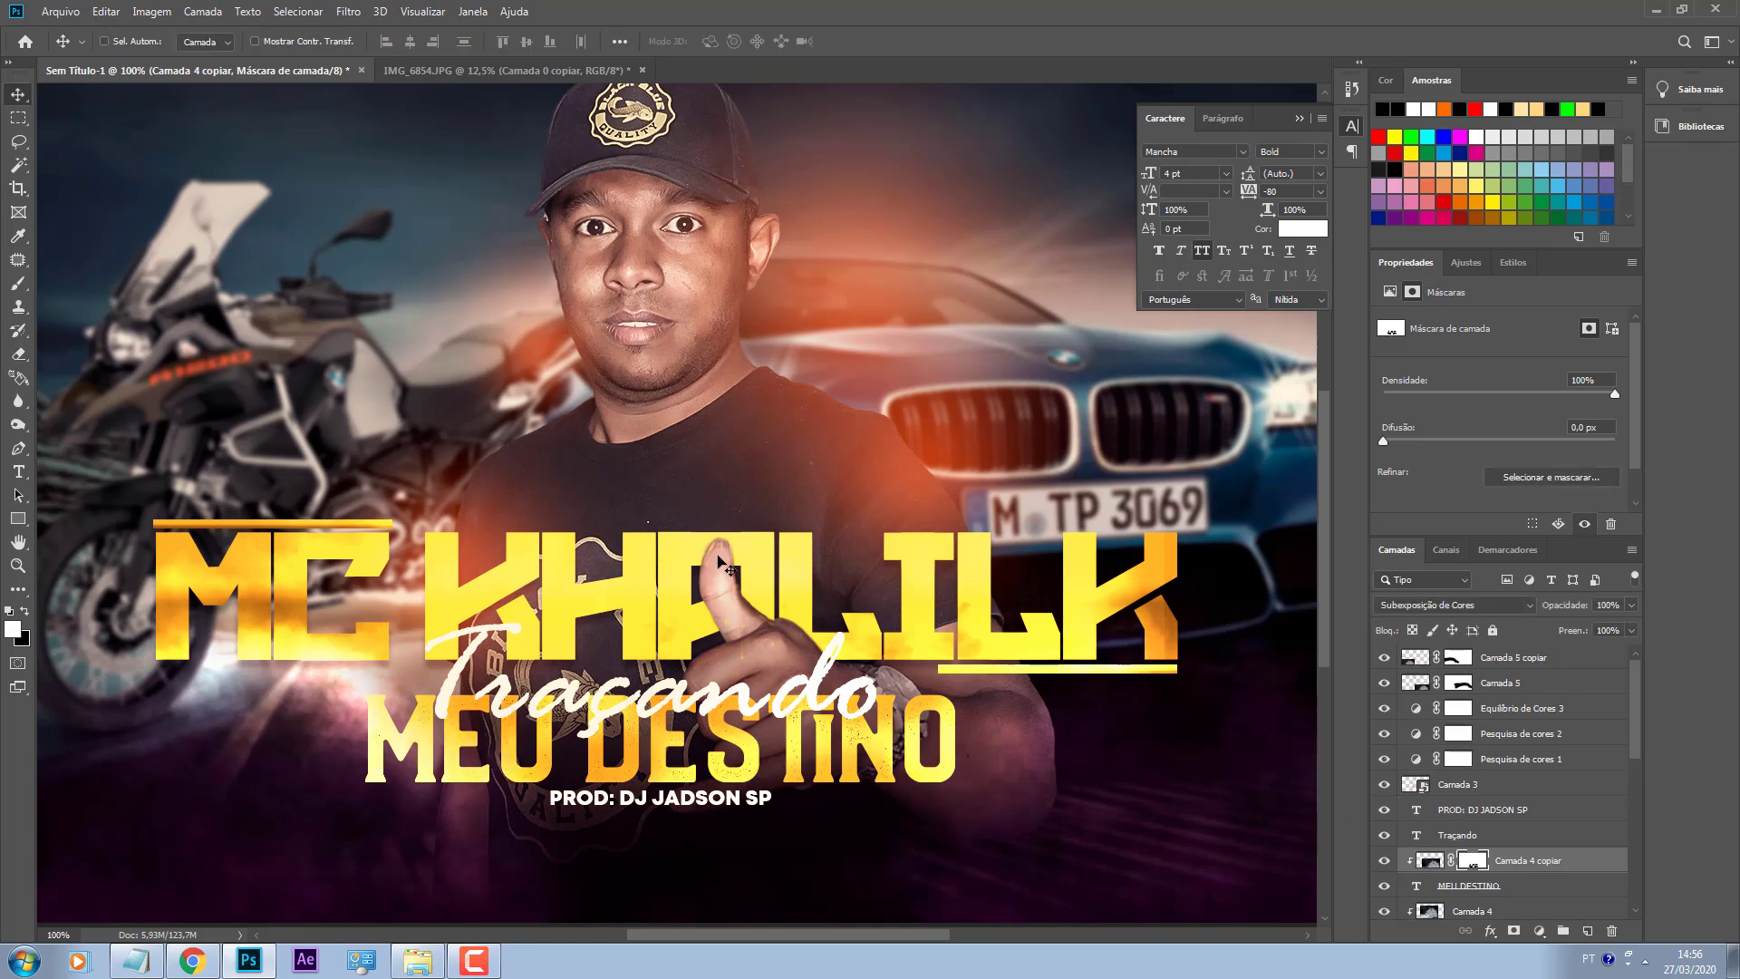
Step: Add a Multiply drop shadow to the Traçando text layer with 59% opacity and 10 px distance
{"action": "scroll", "coordinate": [858, 715], "scroll_direction": "up", "scroll_amount": 1}
{"action": "key", "text": "y"}
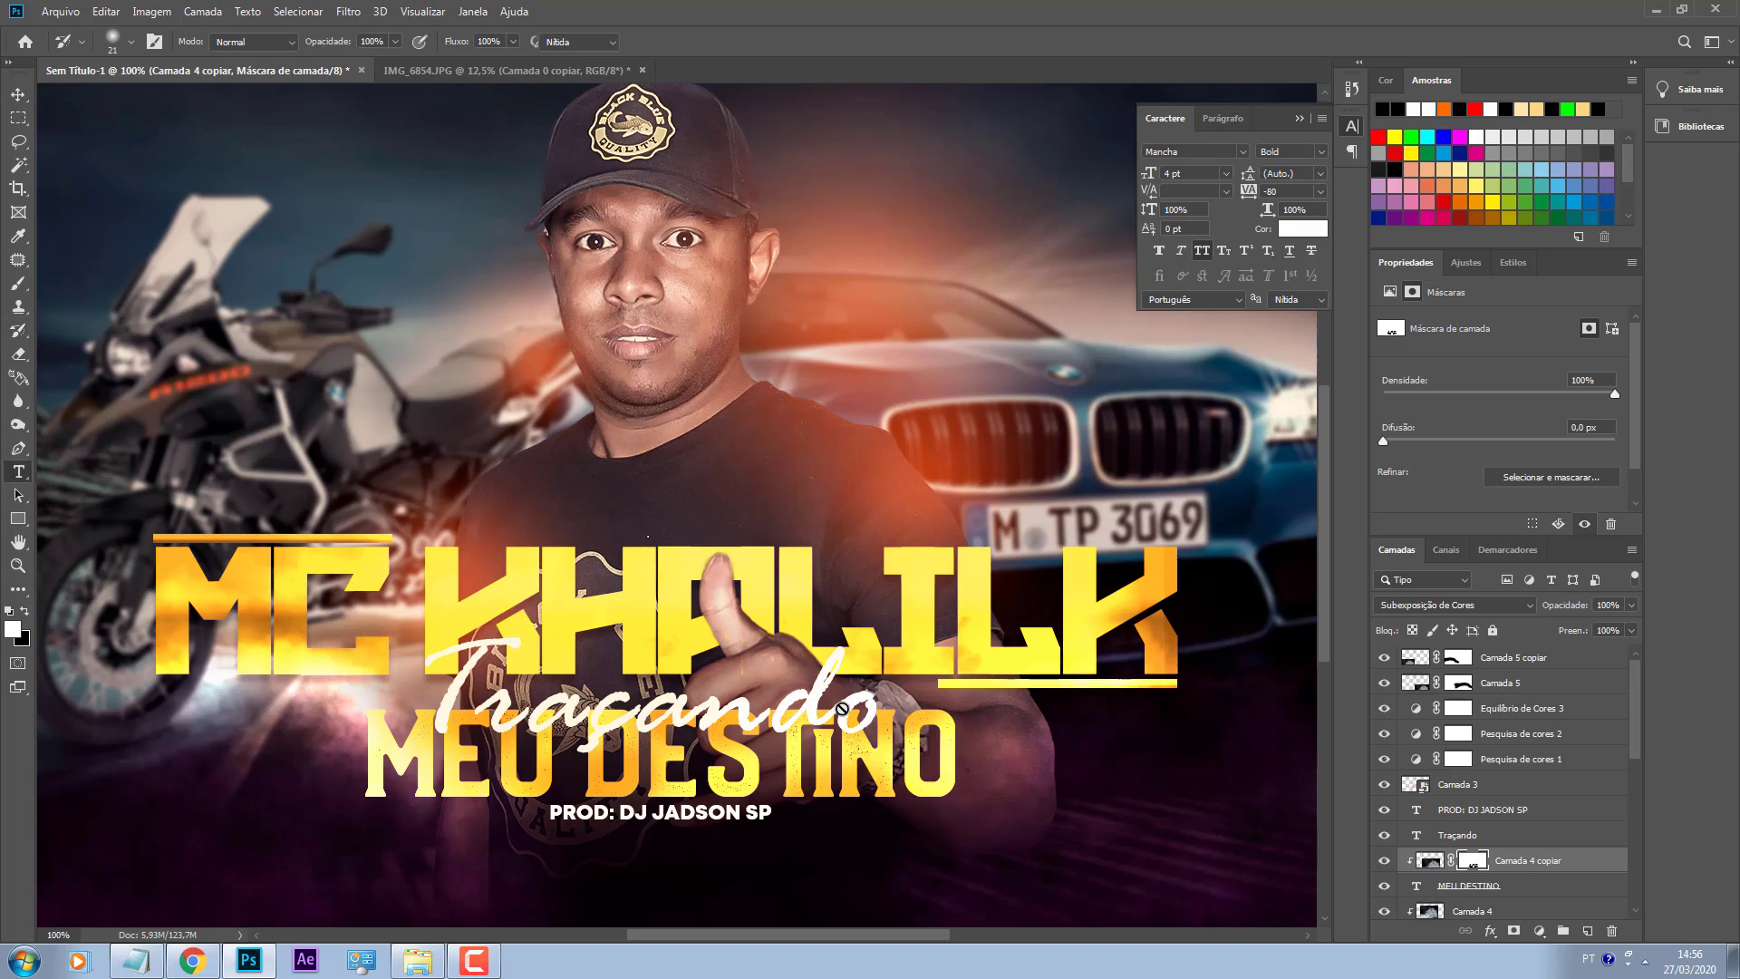
{"action": "left_click", "coordinate": [1486, 835]}
{"action": "key", "text": "t"}
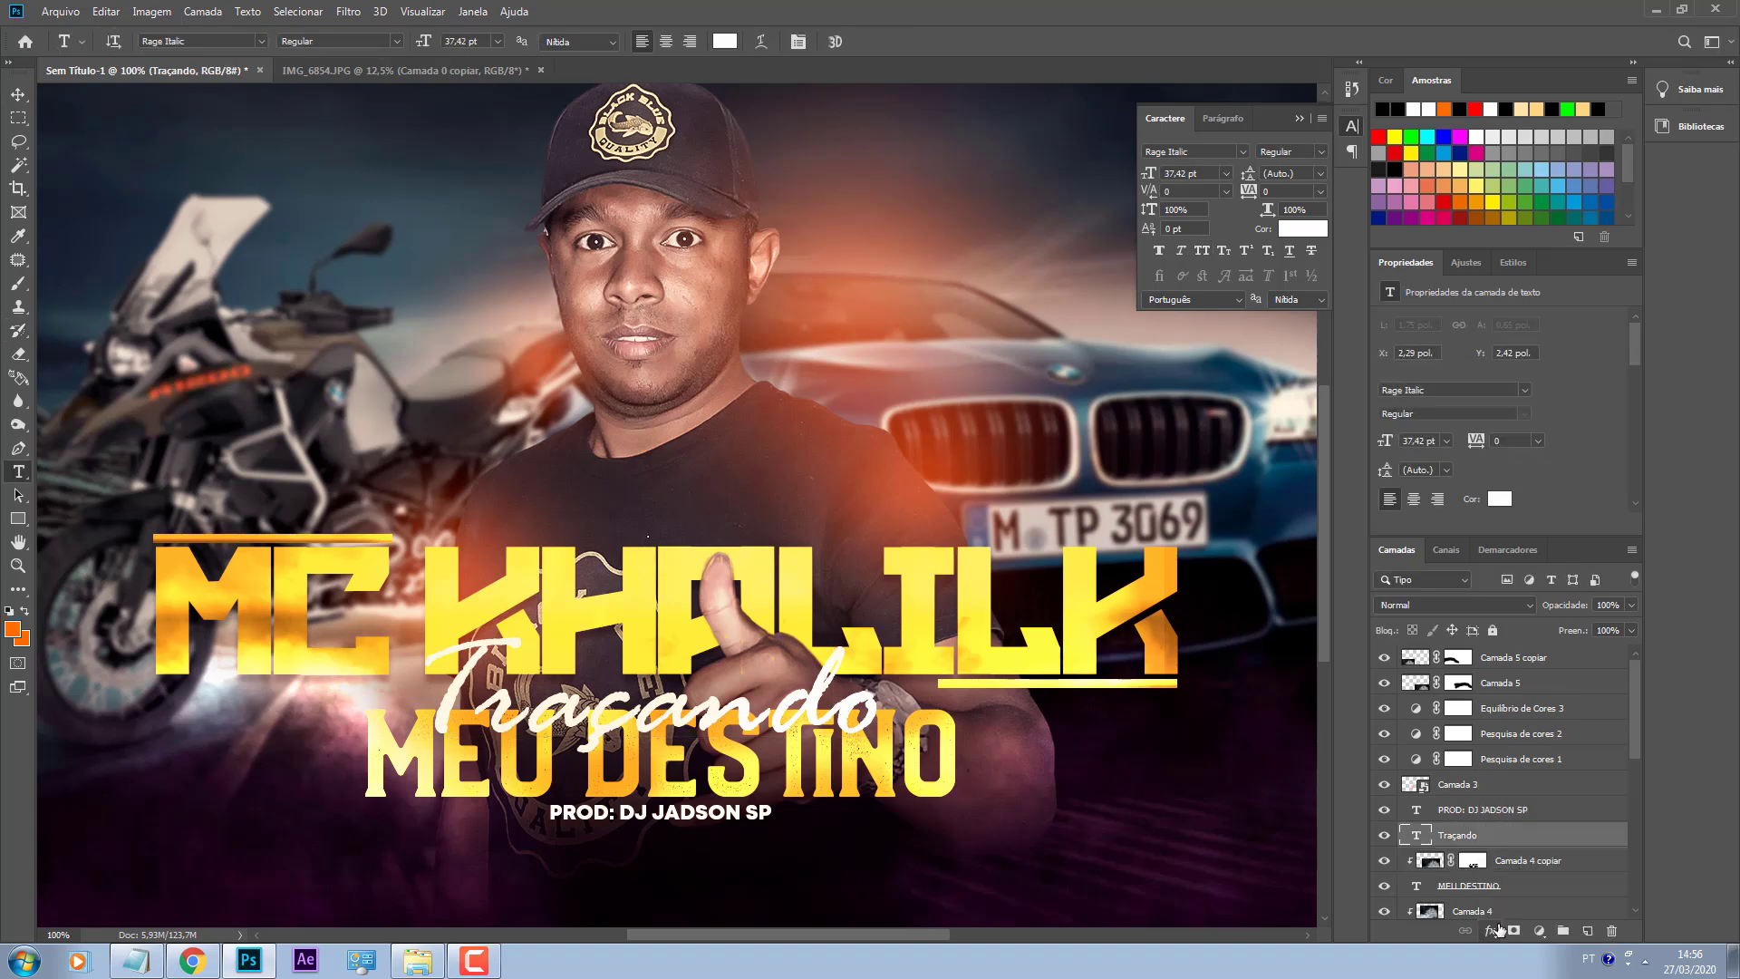
{"action": "left_click", "coordinate": [1491, 929]}
{"action": "left_click", "coordinate": [1423, 900]}
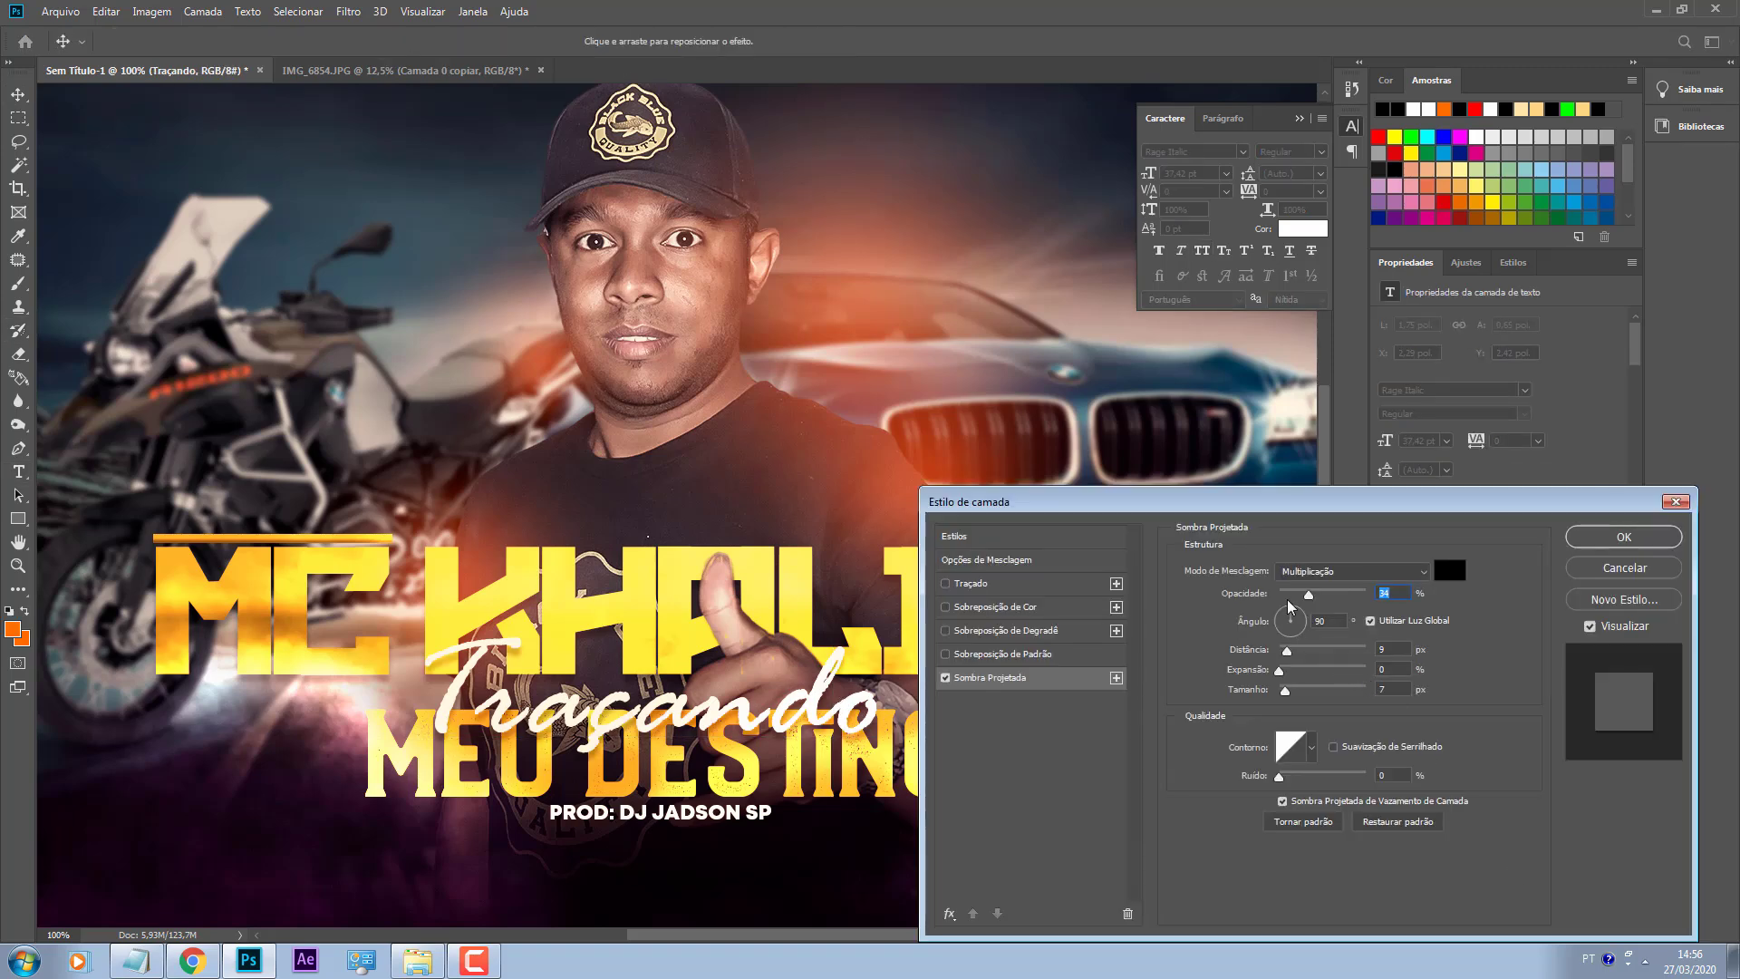
{"action": "left_click_drag", "start_coordinate": [1288, 657], "coordinate": [1332, 597]}
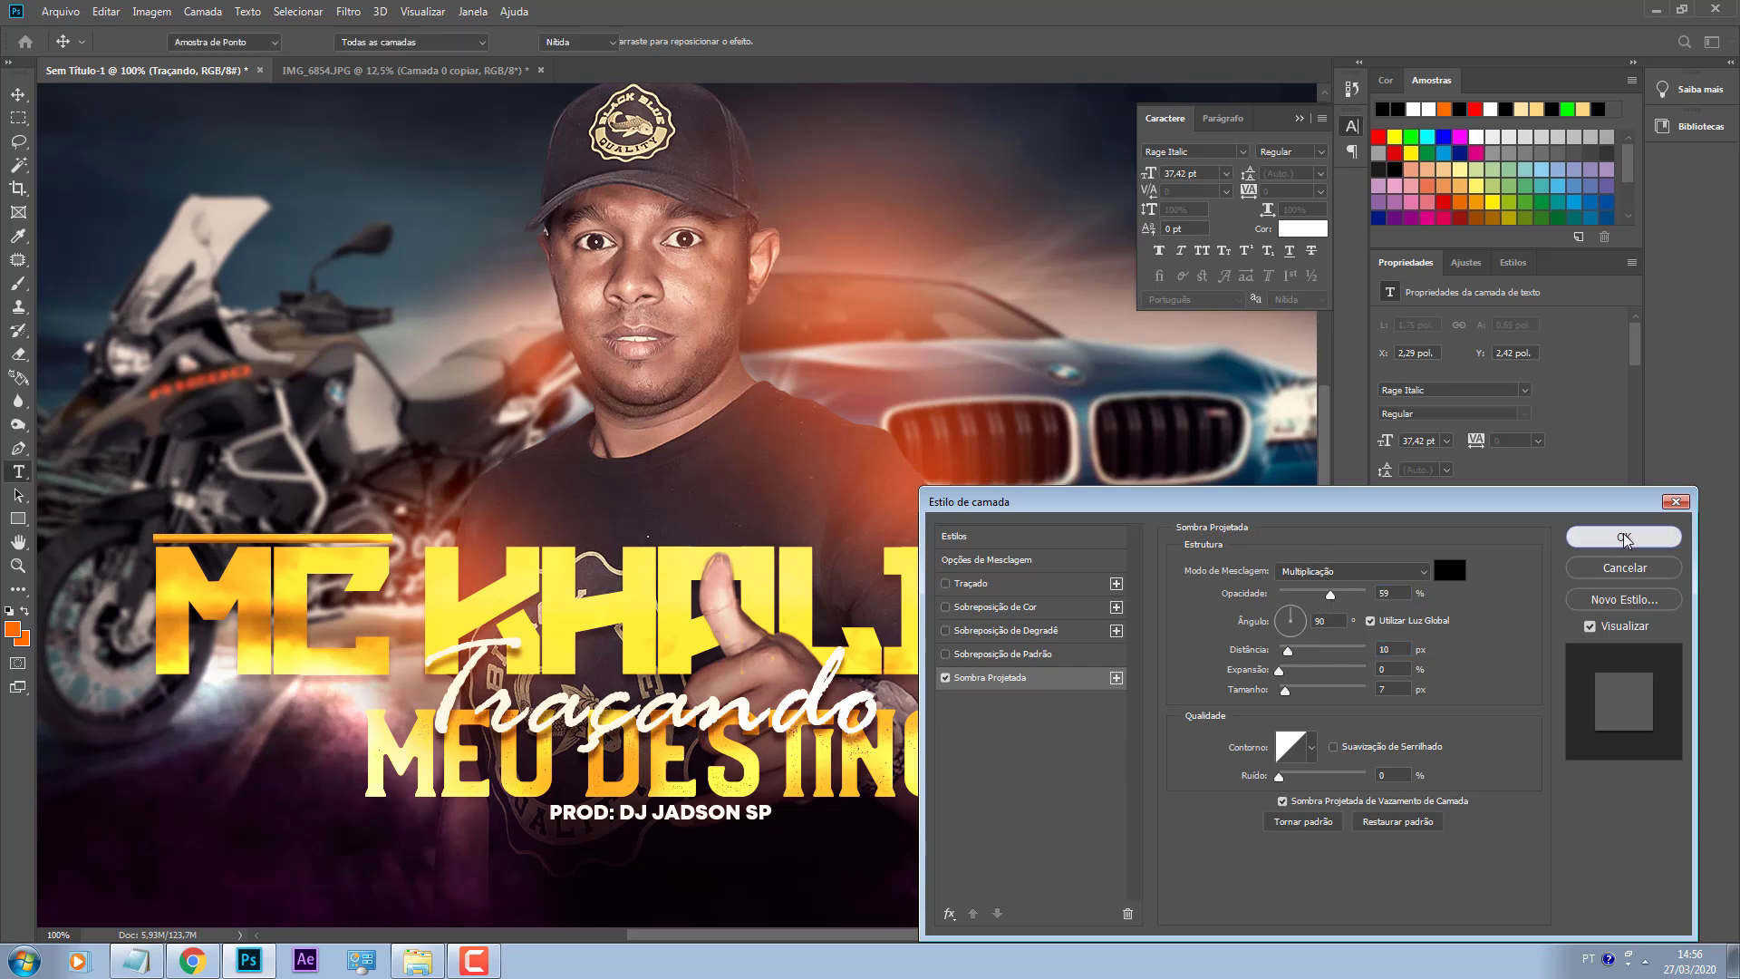
{"action": "left_click", "coordinate": [1624, 537]}
Step: Inspect the edges of the MC KHALILK lettering and its two accent bars up close from the first letter to the last
{"action": "left_click_drag", "start_coordinate": [728, 935], "coordinate": [621, 935]}
{"action": "key", "text": "ctrl+plus"}
{"action": "key", "text": "ctrl+plus"}
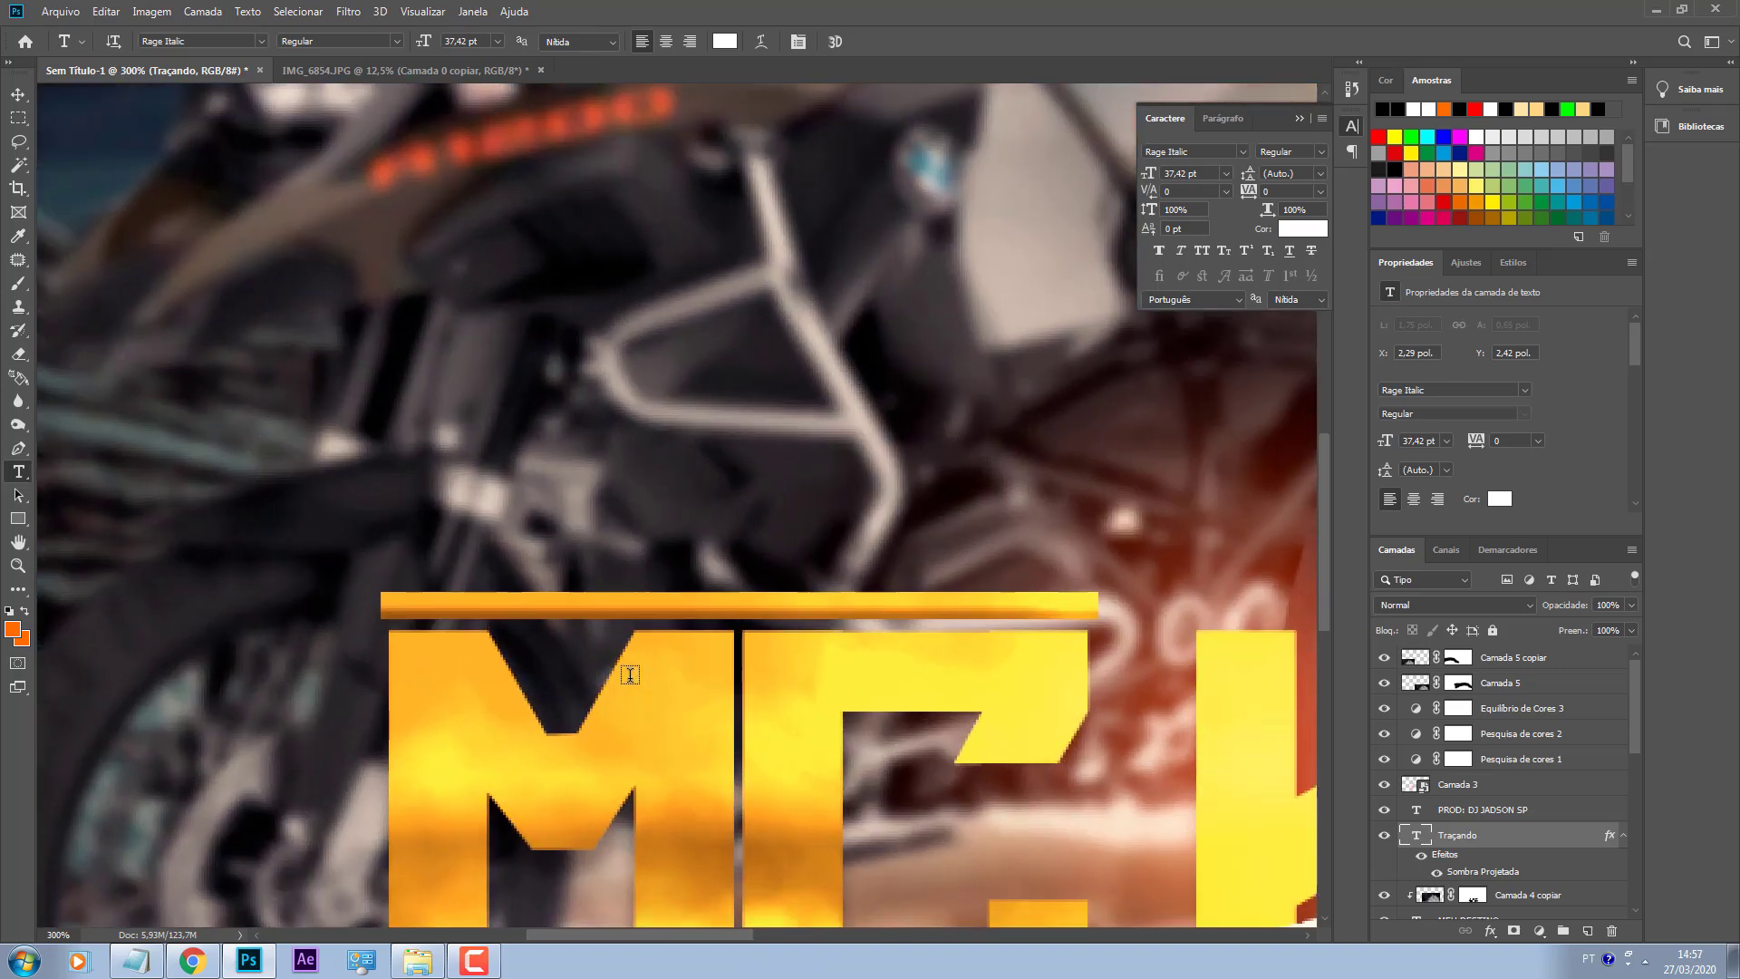
{"action": "scroll", "coordinate": [805, 591], "scroll_direction": "down", "scroll_amount": 2}
{"action": "key", "text": "v"}
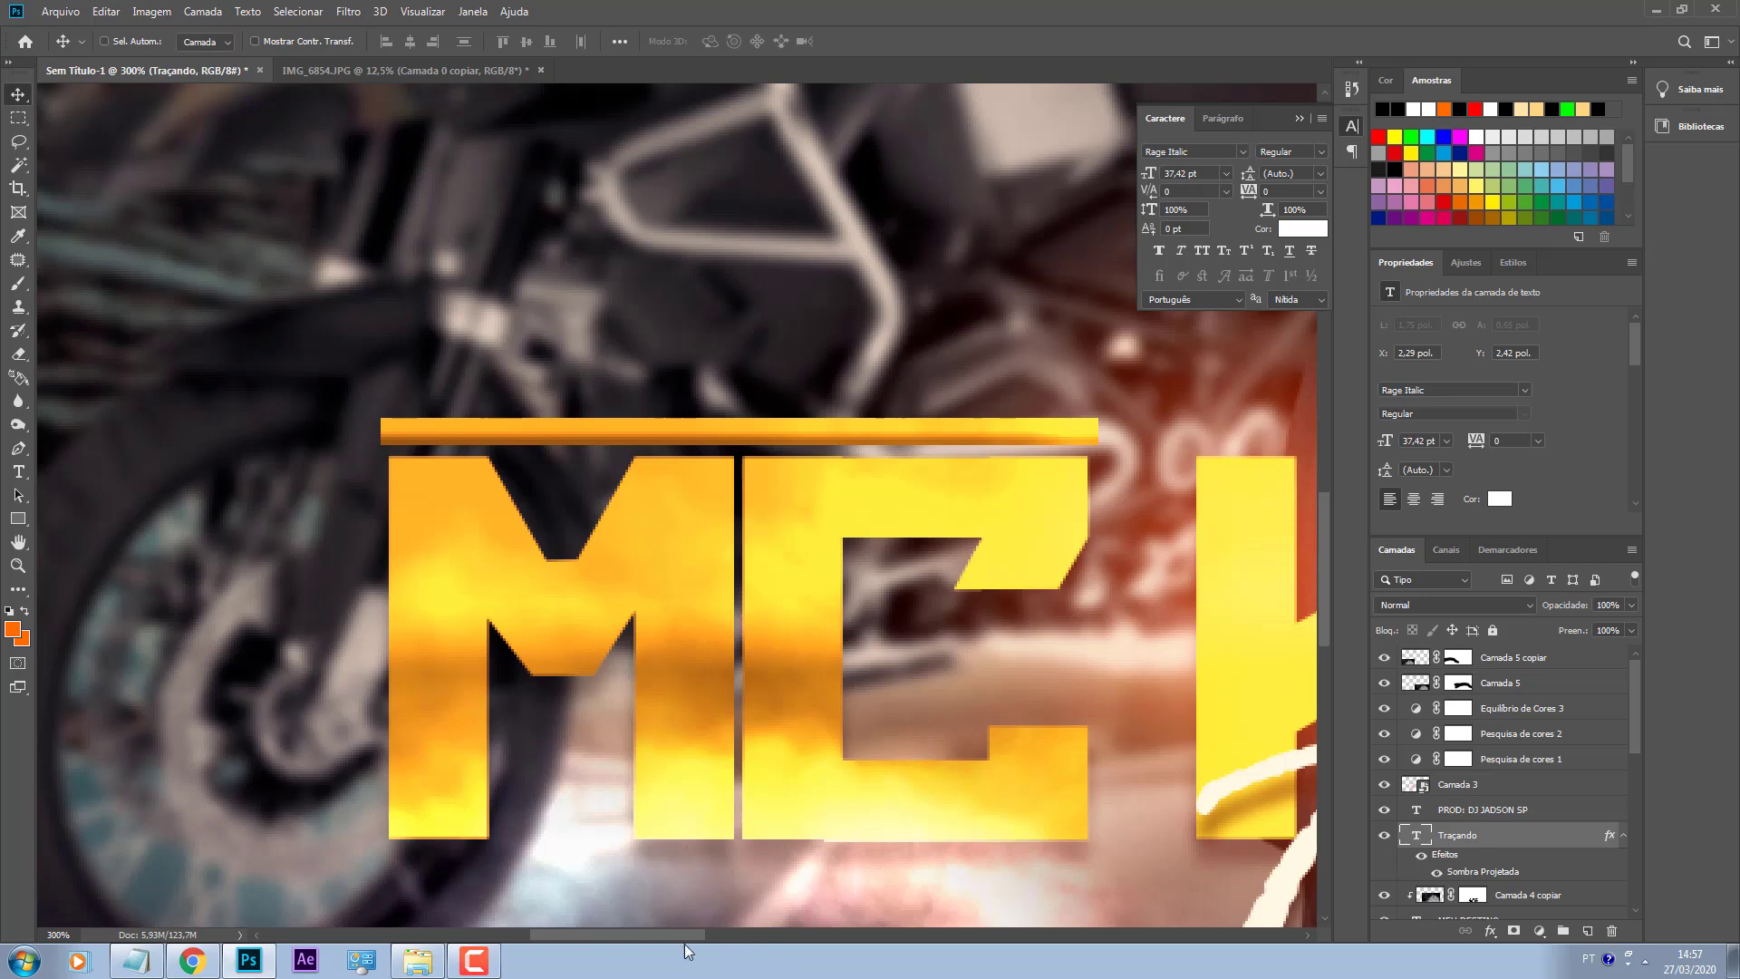
{"action": "left_click_drag", "start_coordinate": [683, 938], "coordinate": [904, 910]}
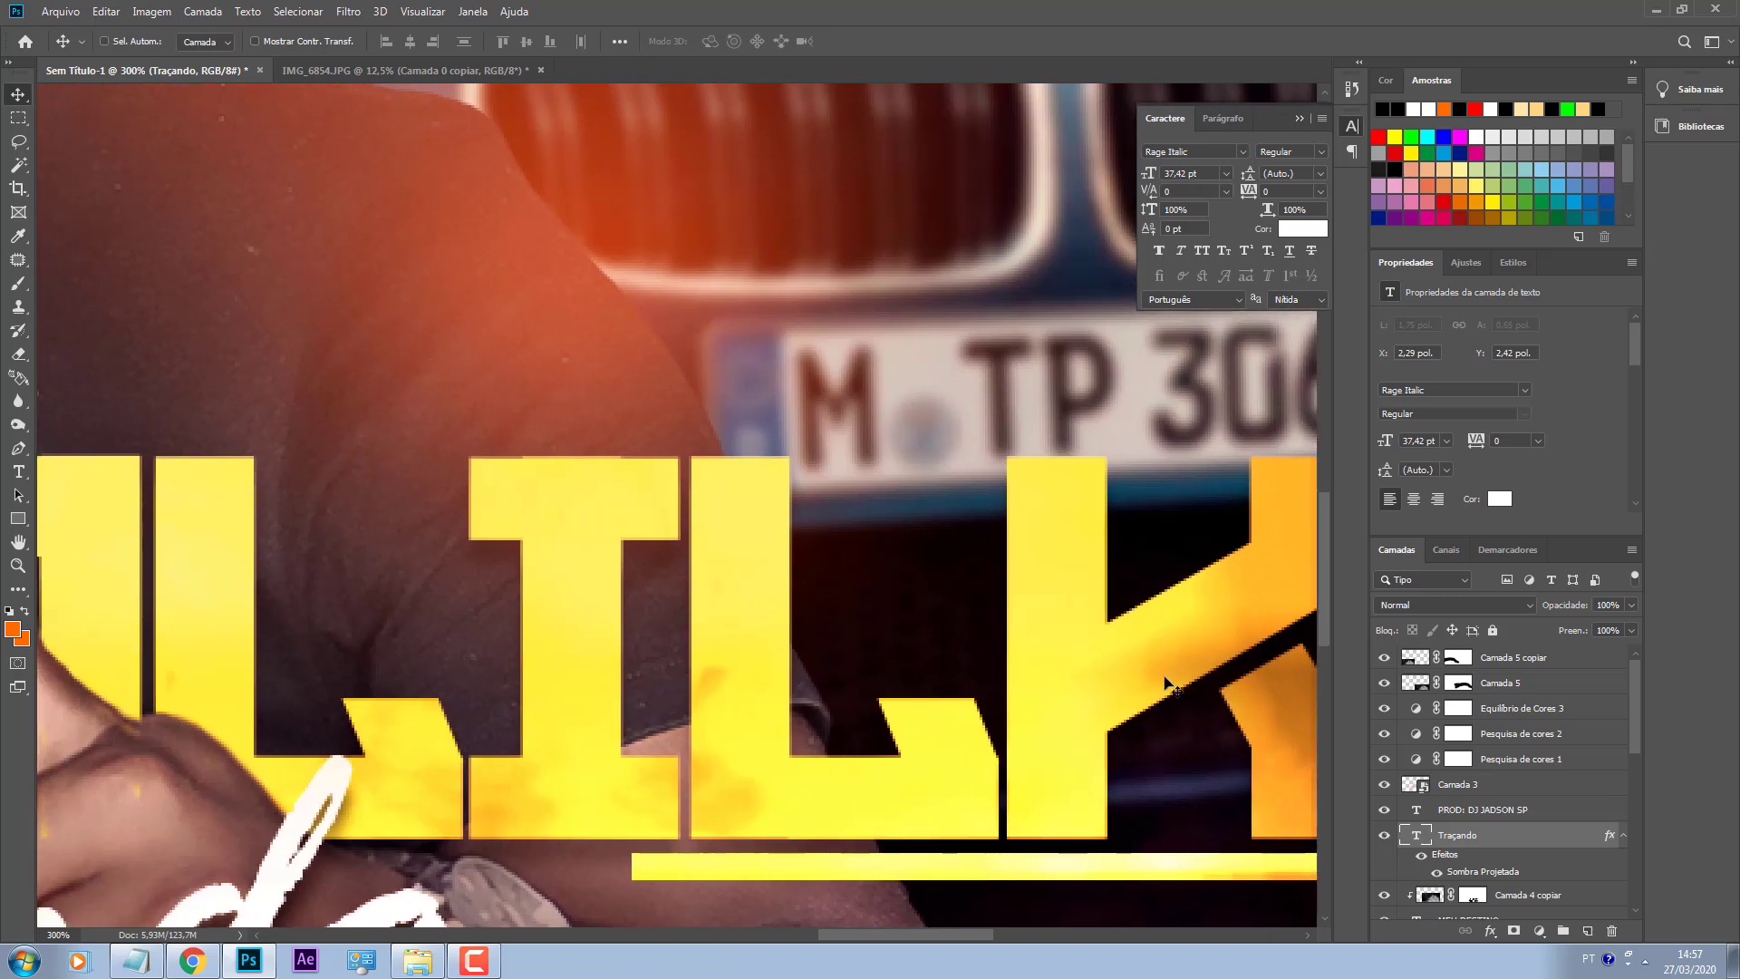
{"action": "left_click_drag", "start_coordinate": [866, 935], "coordinate": [932, 935]}
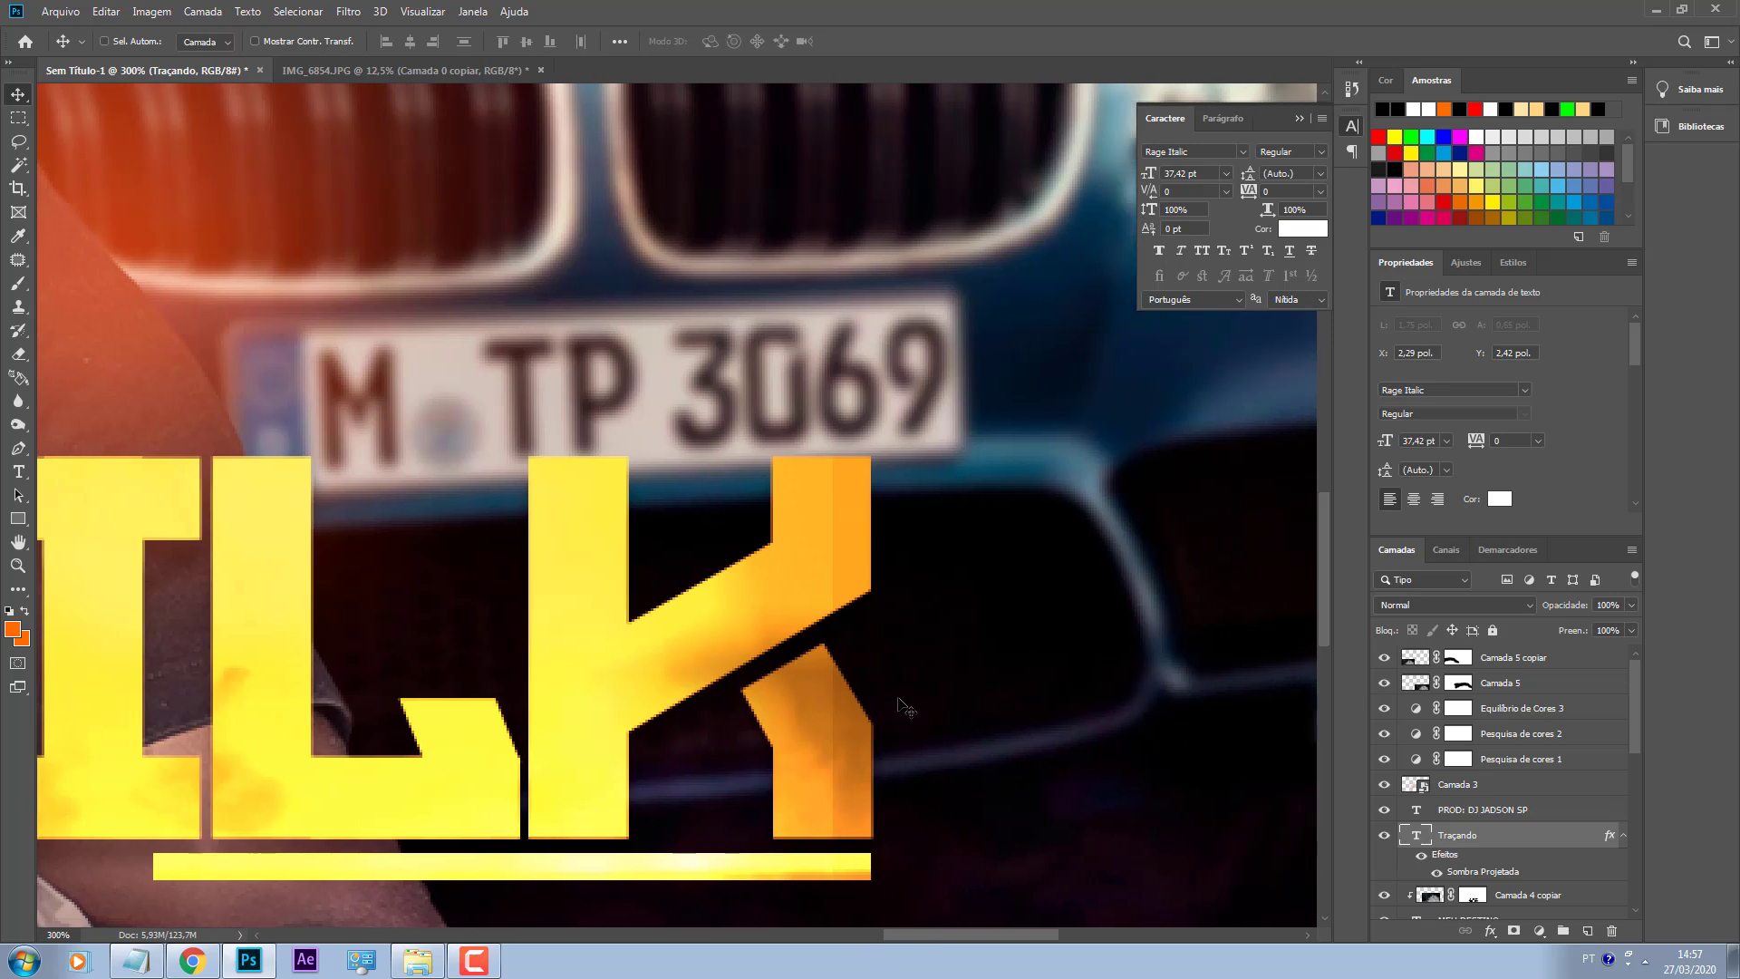
{"action": "scroll", "coordinate": [906, 710], "scroll_direction": "down", "scroll_amount": 2}
{"action": "key", "text": "ctrl+minus"}
{"action": "key", "text": "ctrl+minus"}
{"action": "key", "text": "ctrl+minus"}
{"action": "key", "text": "ctrl+minus"}
{"action": "key", "text": "ctrl+minus"}
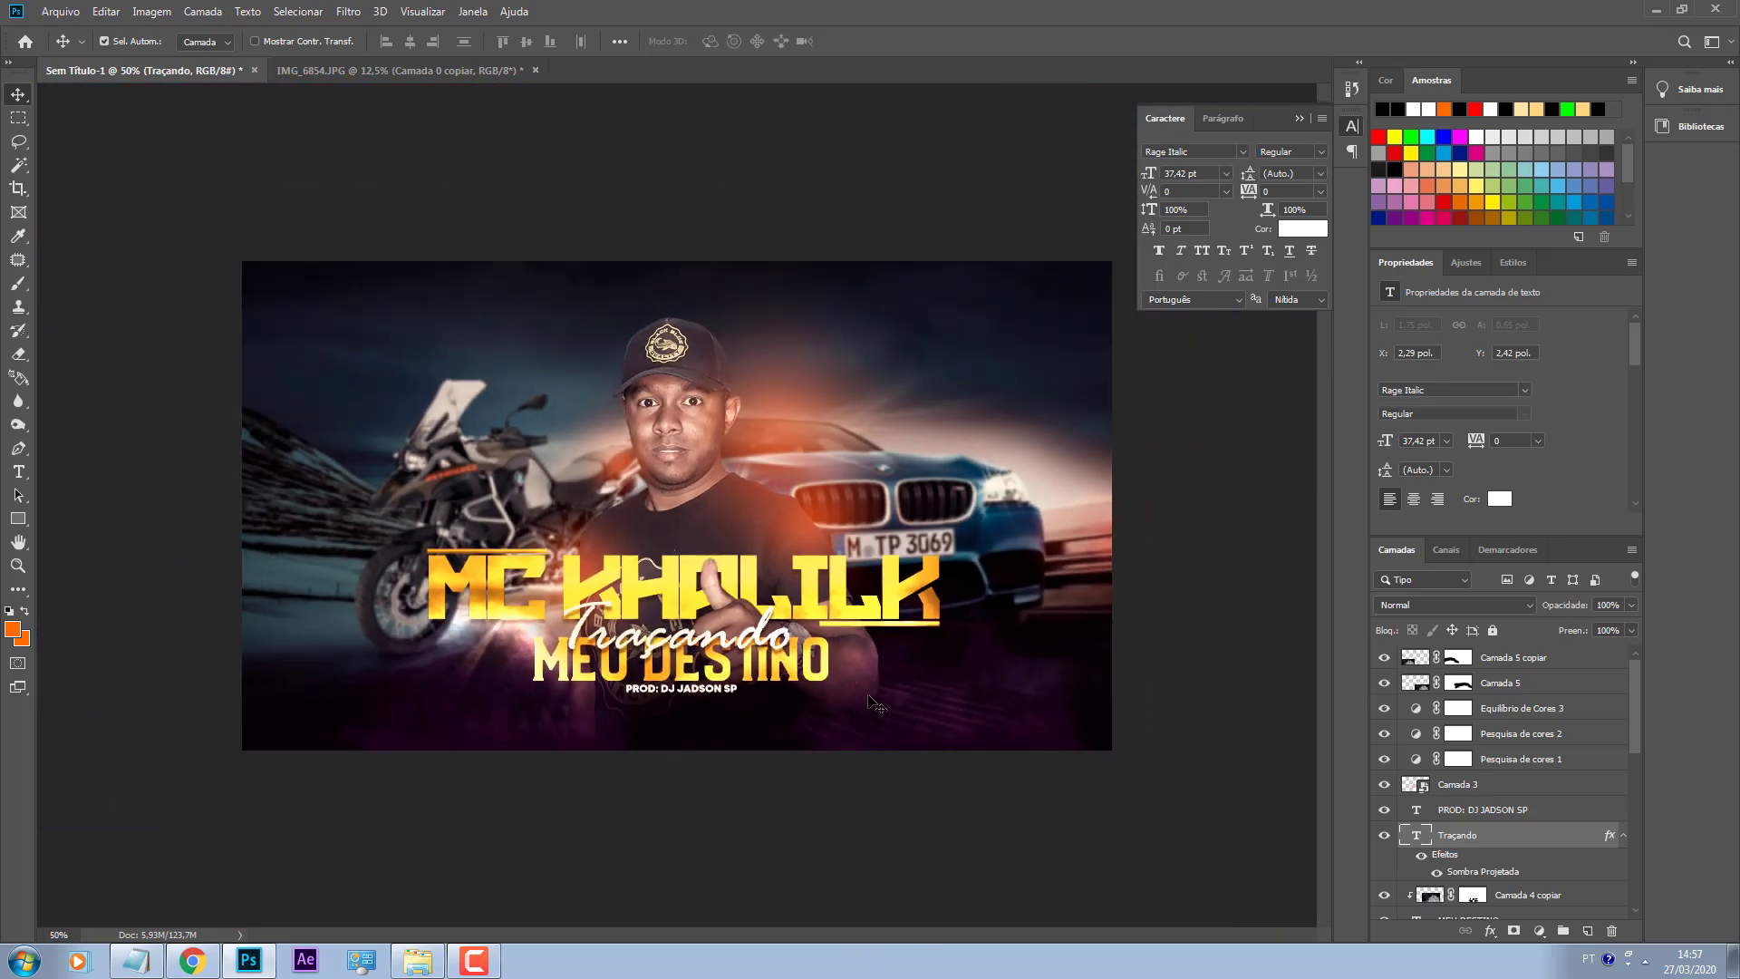
Step: Compare the MEU DESTINO lettering with the Camada 4 copiar smoke layer hidden and shown, and review the whole flyer
{"action": "left_click", "coordinate": [1385, 898]}
{"action": "left_click", "coordinate": [1384, 898]}
{"action": "key", "text": "ctrl"}
{"action": "key", "text": "ctrl+plus"}
{"action": "key", "text": "ctrl+plus"}
{"action": "scroll", "coordinate": [741, 412], "scroll_direction": "up", "scroll_amount": 1}
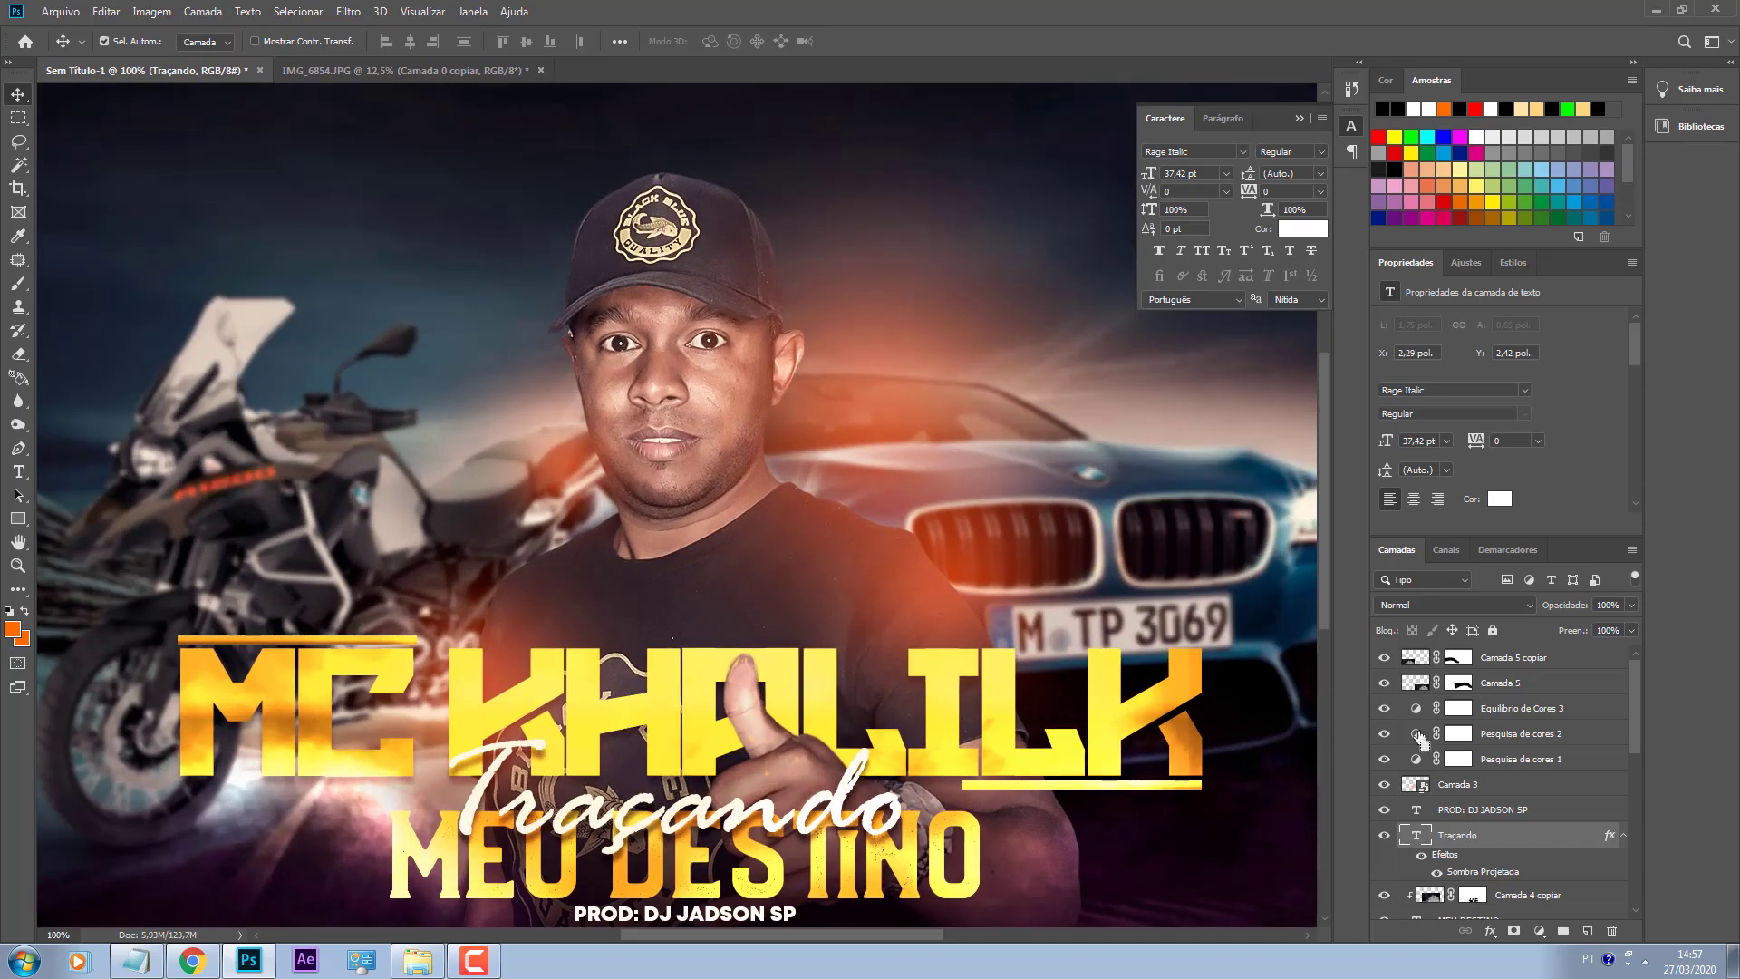
{"action": "key", "text": "ctrl+minus"}
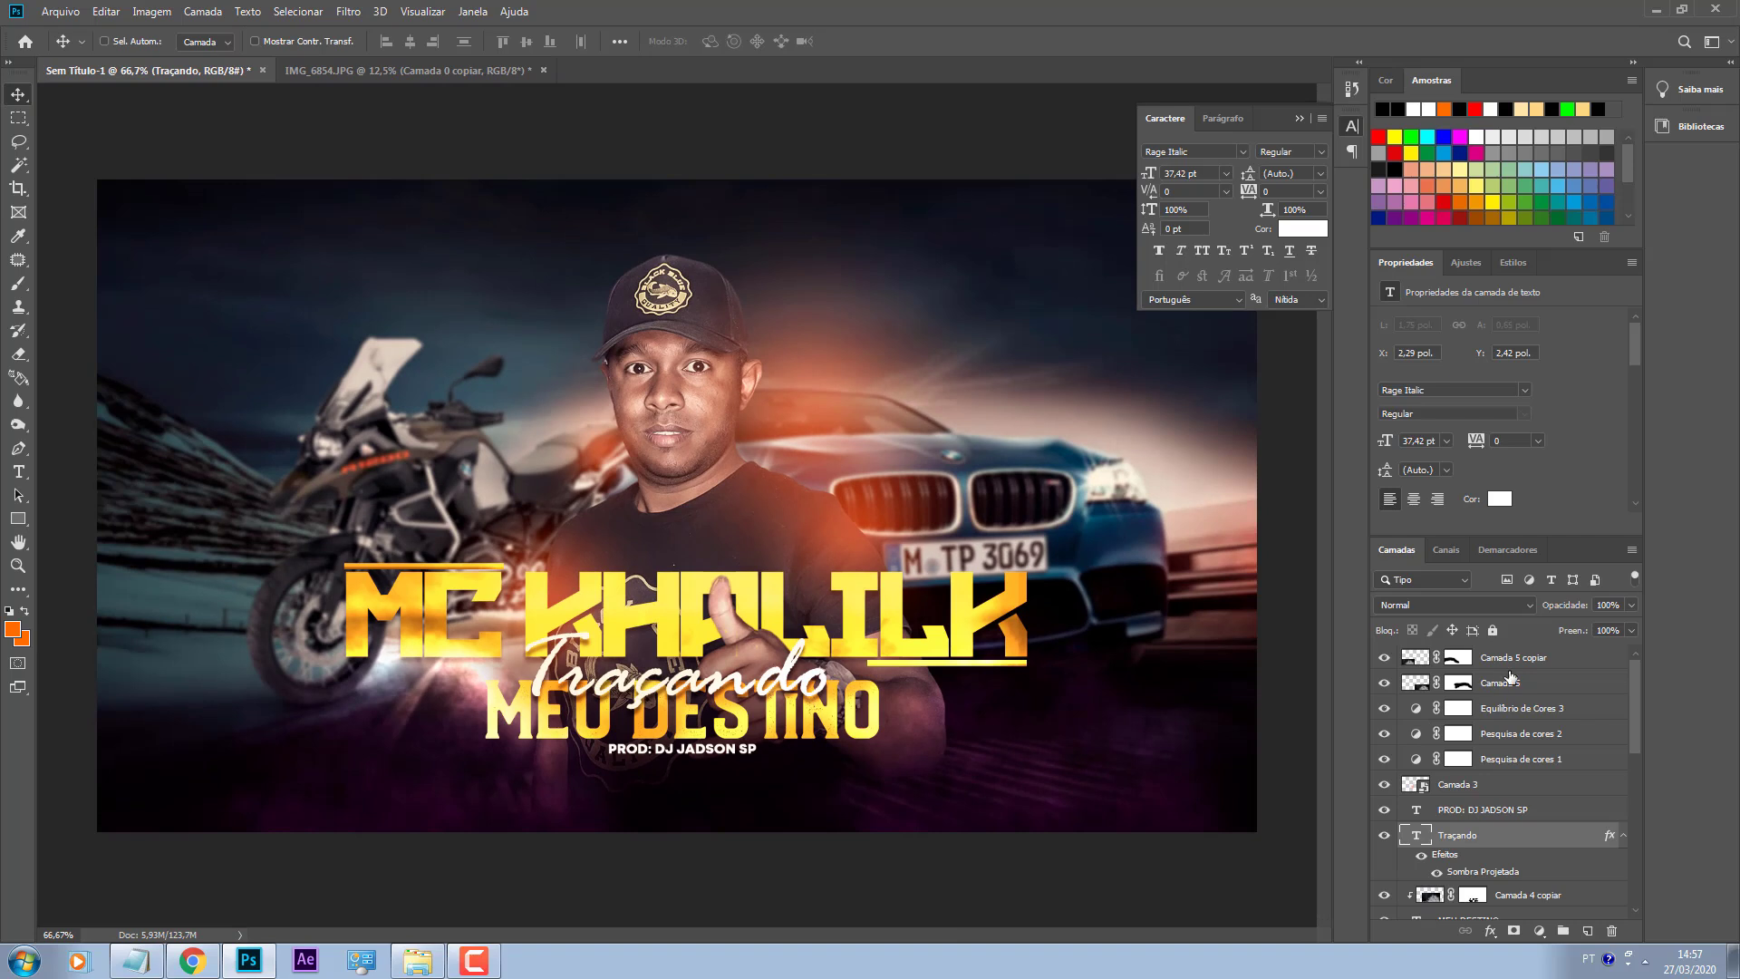
Step: Move the Camada 5 and Camada 5 copiar layers together below the Pesquisa de cores 1 adjustment layer
{"action": "left_click", "coordinate": [1418, 661]}
{"action": "left_click", "coordinate": [1389, 656]}
{"action": "left_click", "coordinate": [1389, 656]}
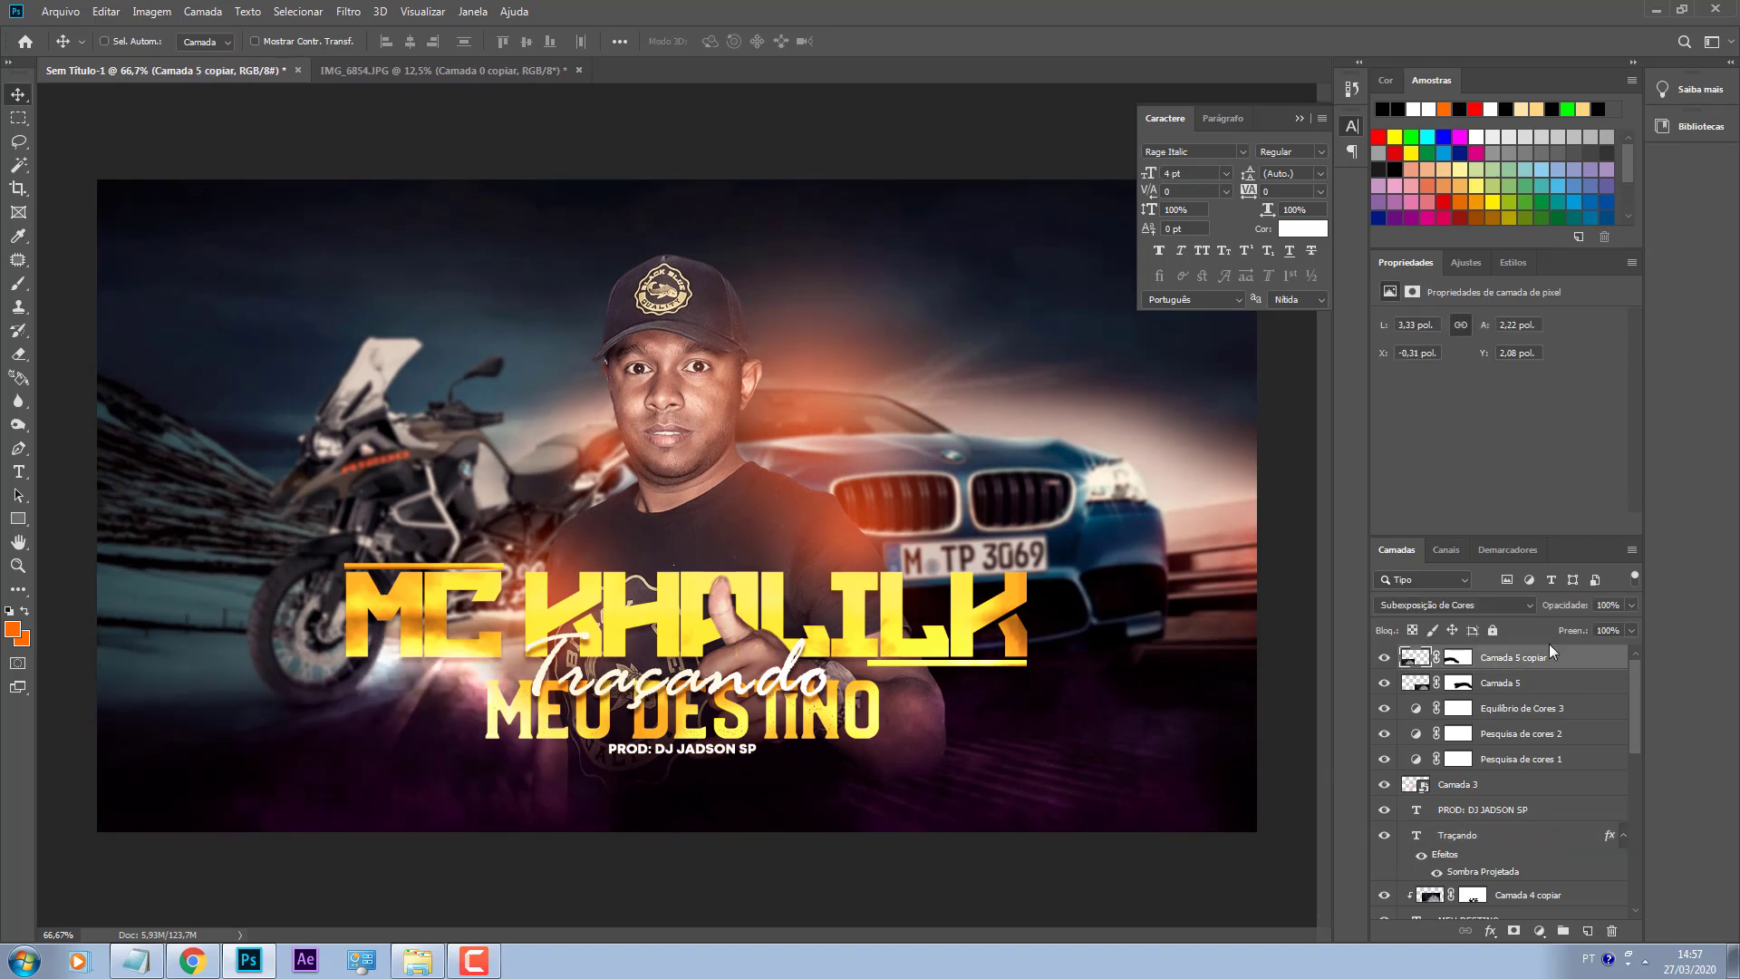
{"action": "left_click", "coordinate": [1503, 684], "text": "shift"}
{"action": "left_click_drag", "start_coordinate": [1503, 684], "coordinate": [1529, 783]}
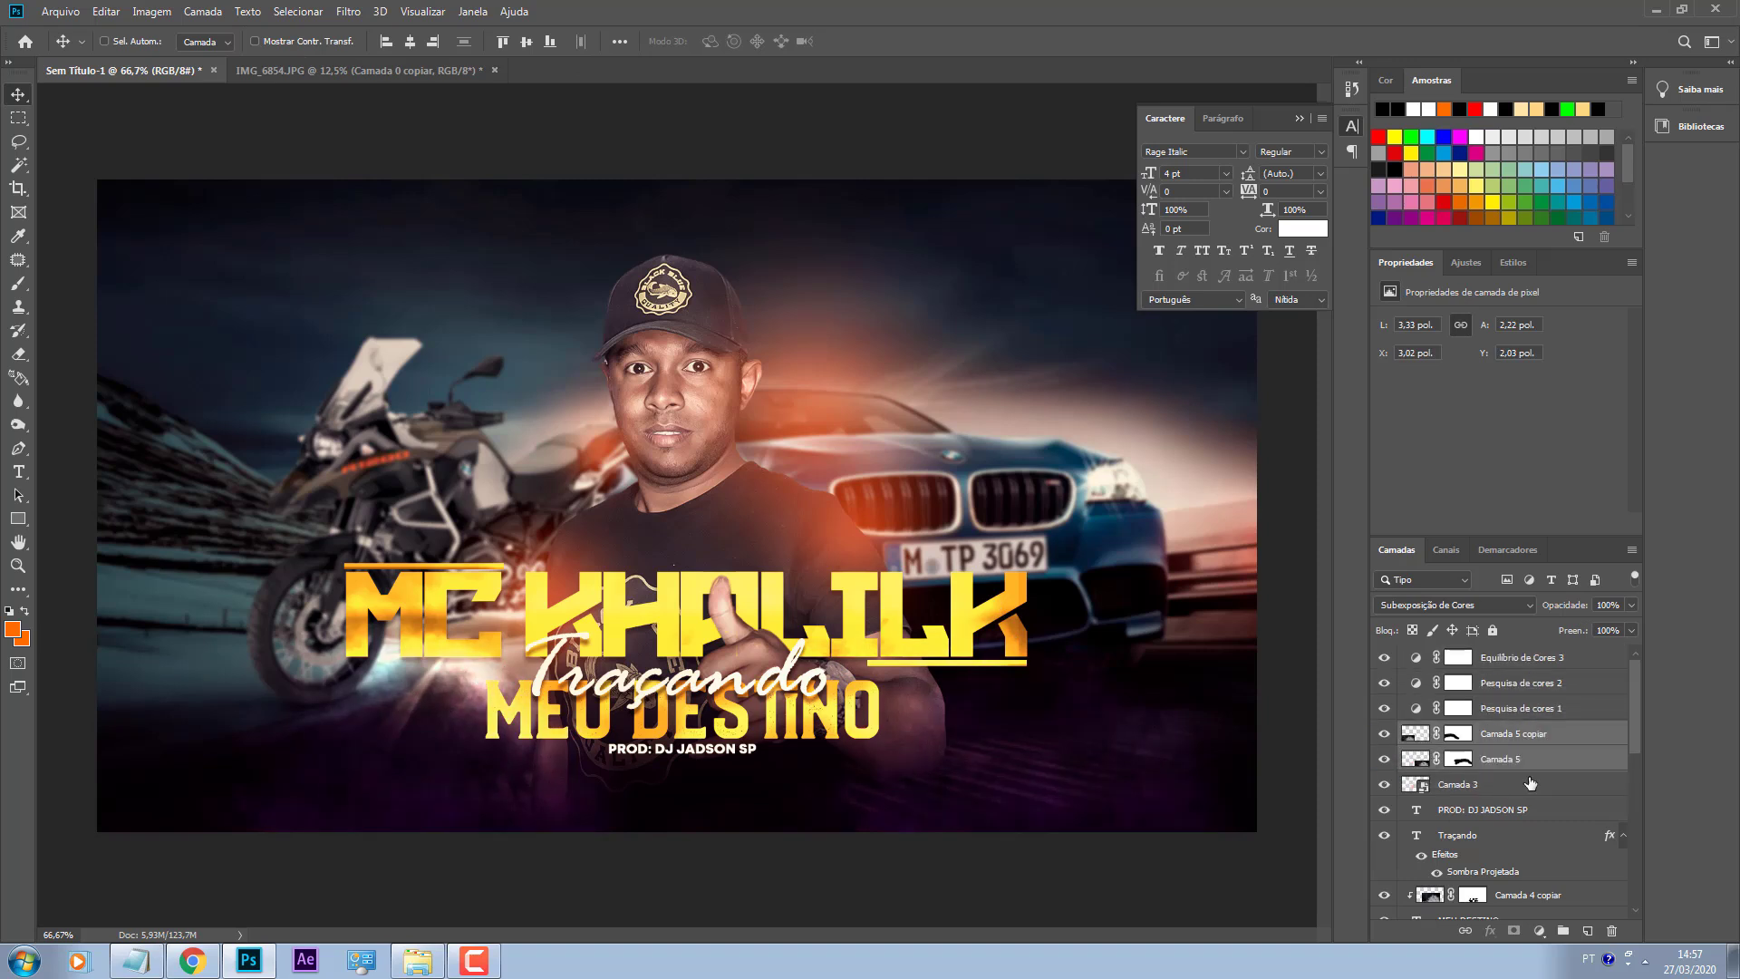
Step: Add a Levels adjustment layer above Equilíbrio de Cores 3 with black input 9 and white input about 221
{"action": "left_click", "coordinate": [1523, 659]}
{"action": "left_click", "coordinate": [1389, 659]}
{"action": "left_click", "coordinate": [1386, 658]}
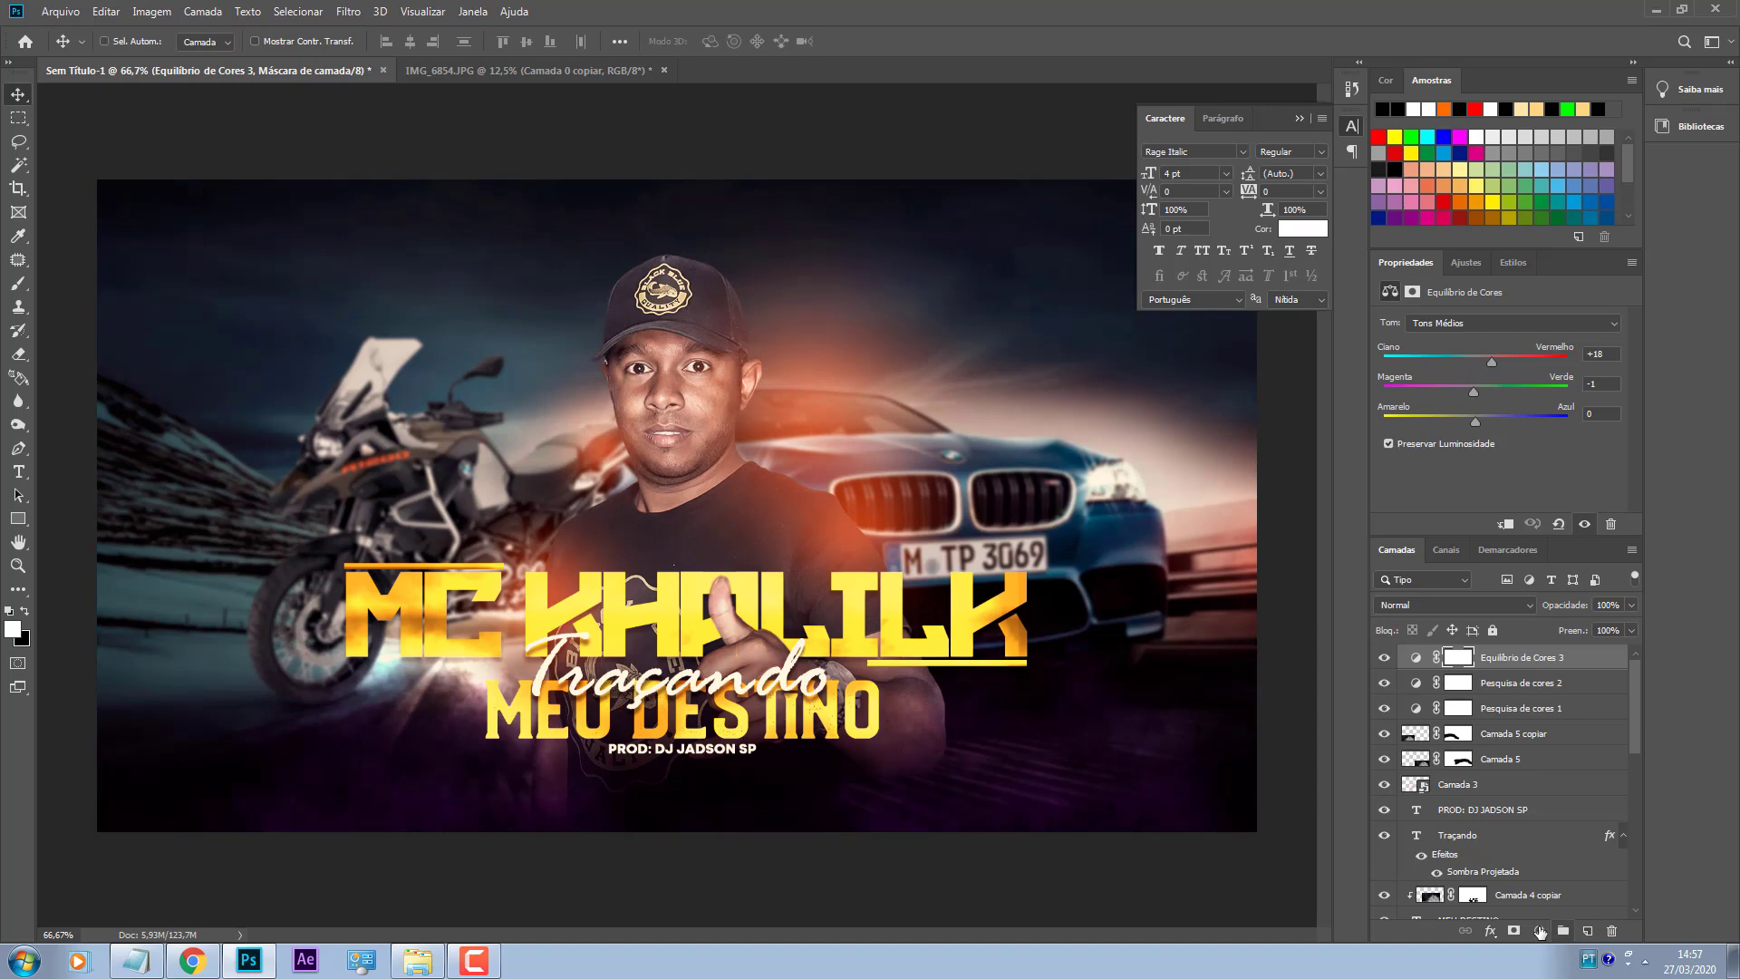
{"action": "left_click", "coordinate": [1538, 930]}
{"action": "left_click", "coordinate": [1600, 681]}
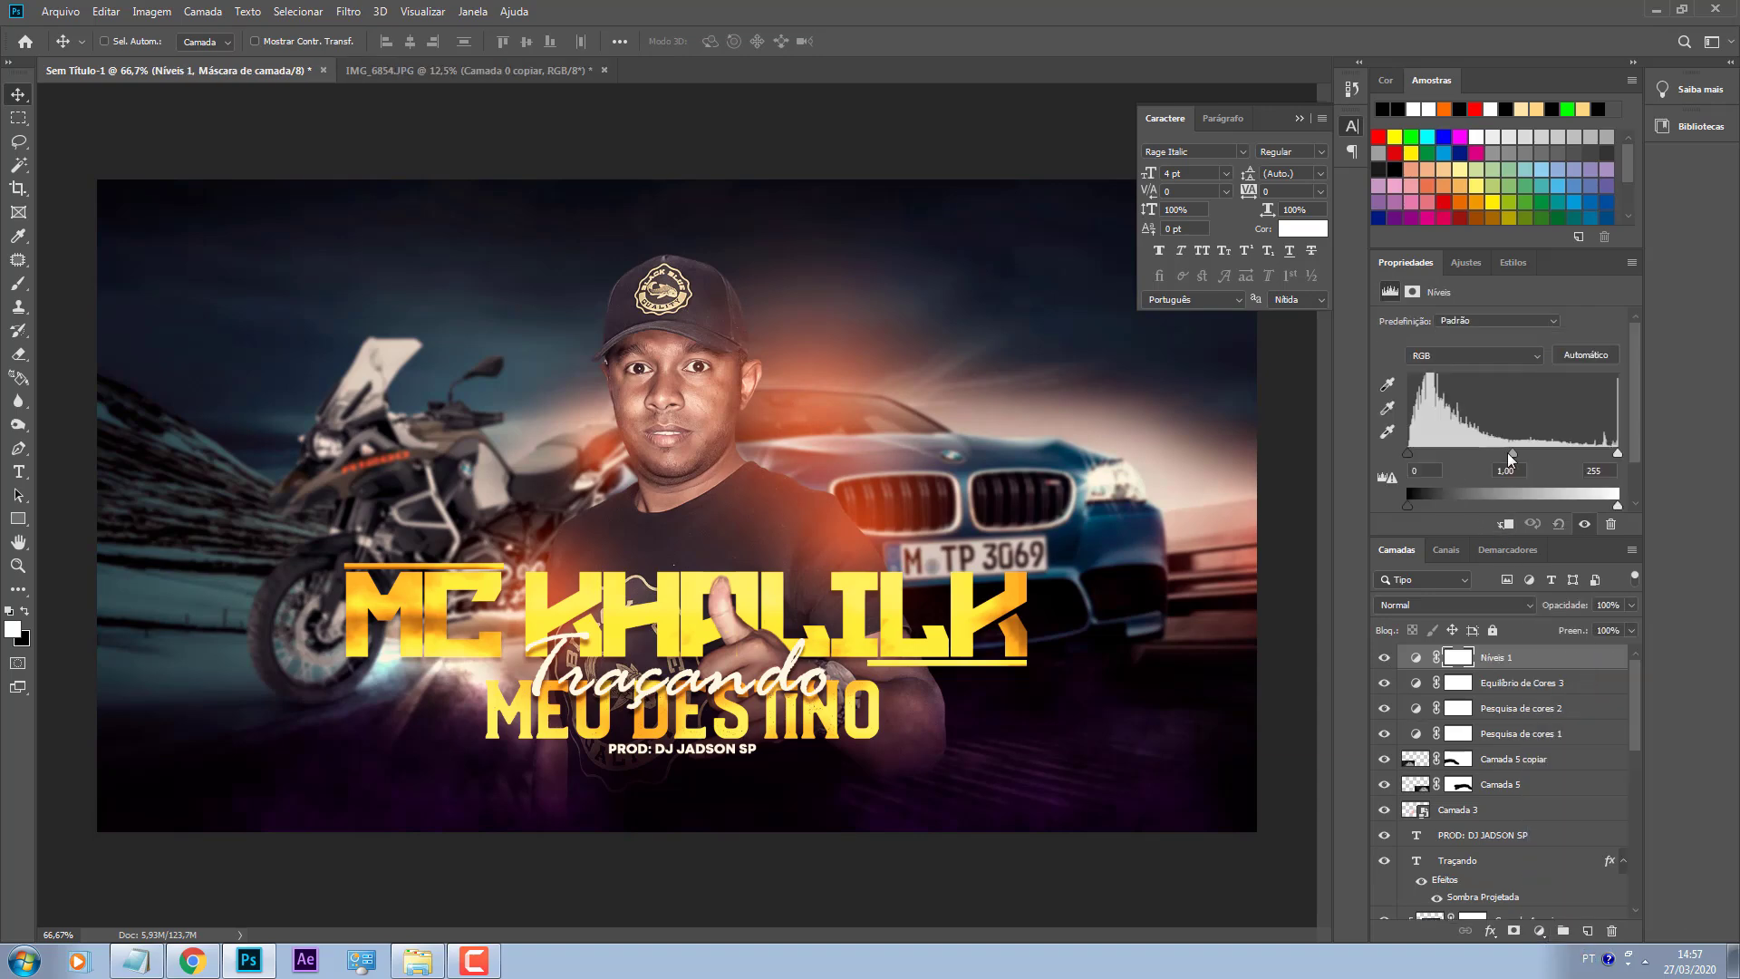
{"action": "left_click_drag", "start_coordinate": [1511, 454], "coordinate": [1424, 460]}
{"action": "mouse_move", "coordinate": [1618, 453]}
{"action": "left_mouse_down"}
{"action": "mouse_move", "coordinate": [1584, 463]}
{"action": "mouse_move", "coordinate": [1641, 455]}
{"action": "mouse_move", "coordinate": [1592, 458]}
{"action": "left_mouse_up"}
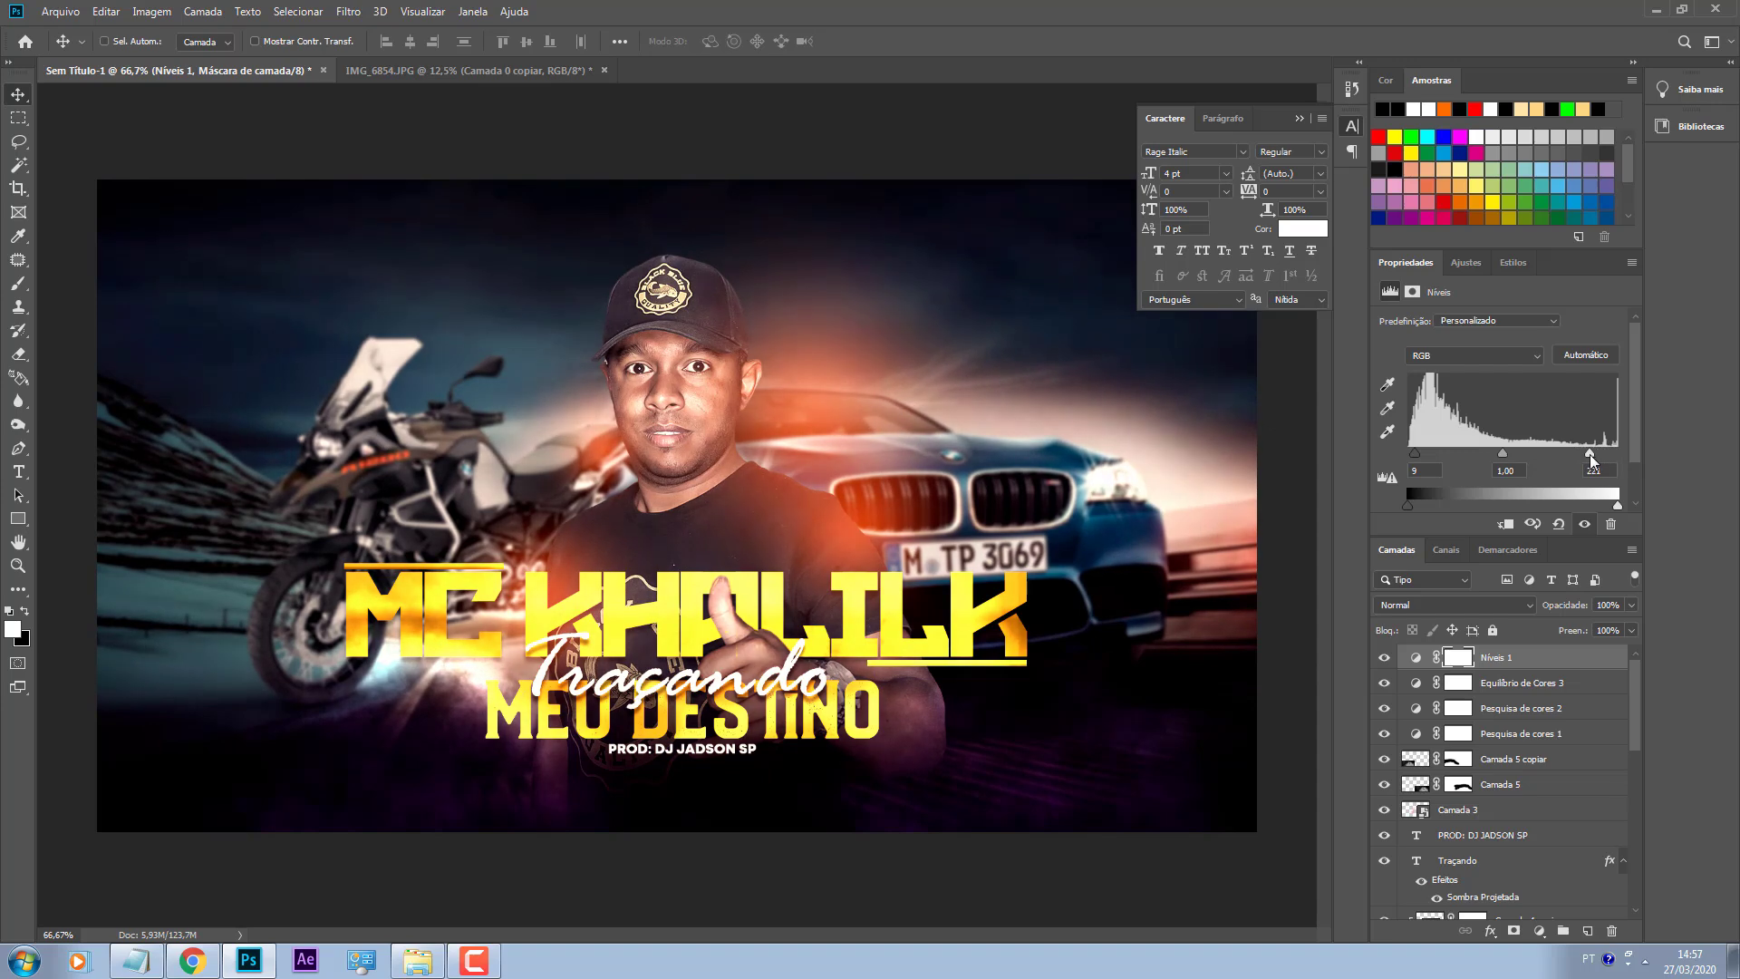
Step: Compare the flyer with the Níveis 1 layer hidden and shown, and lower its white input level to 206
{"action": "left_click", "coordinate": [1383, 656]}
{"action": "left_click", "coordinate": [1384, 658]}
{"action": "left_click", "coordinate": [1384, 658]}
{"action": "left_click", "coordinate": [1383, 659]}
{"action": "left_click_drag", "start_coordinate": [1590, 453], "coordinate": [1587, 456]}
{"action": "left_click", "coordinate": [1300, 118]}
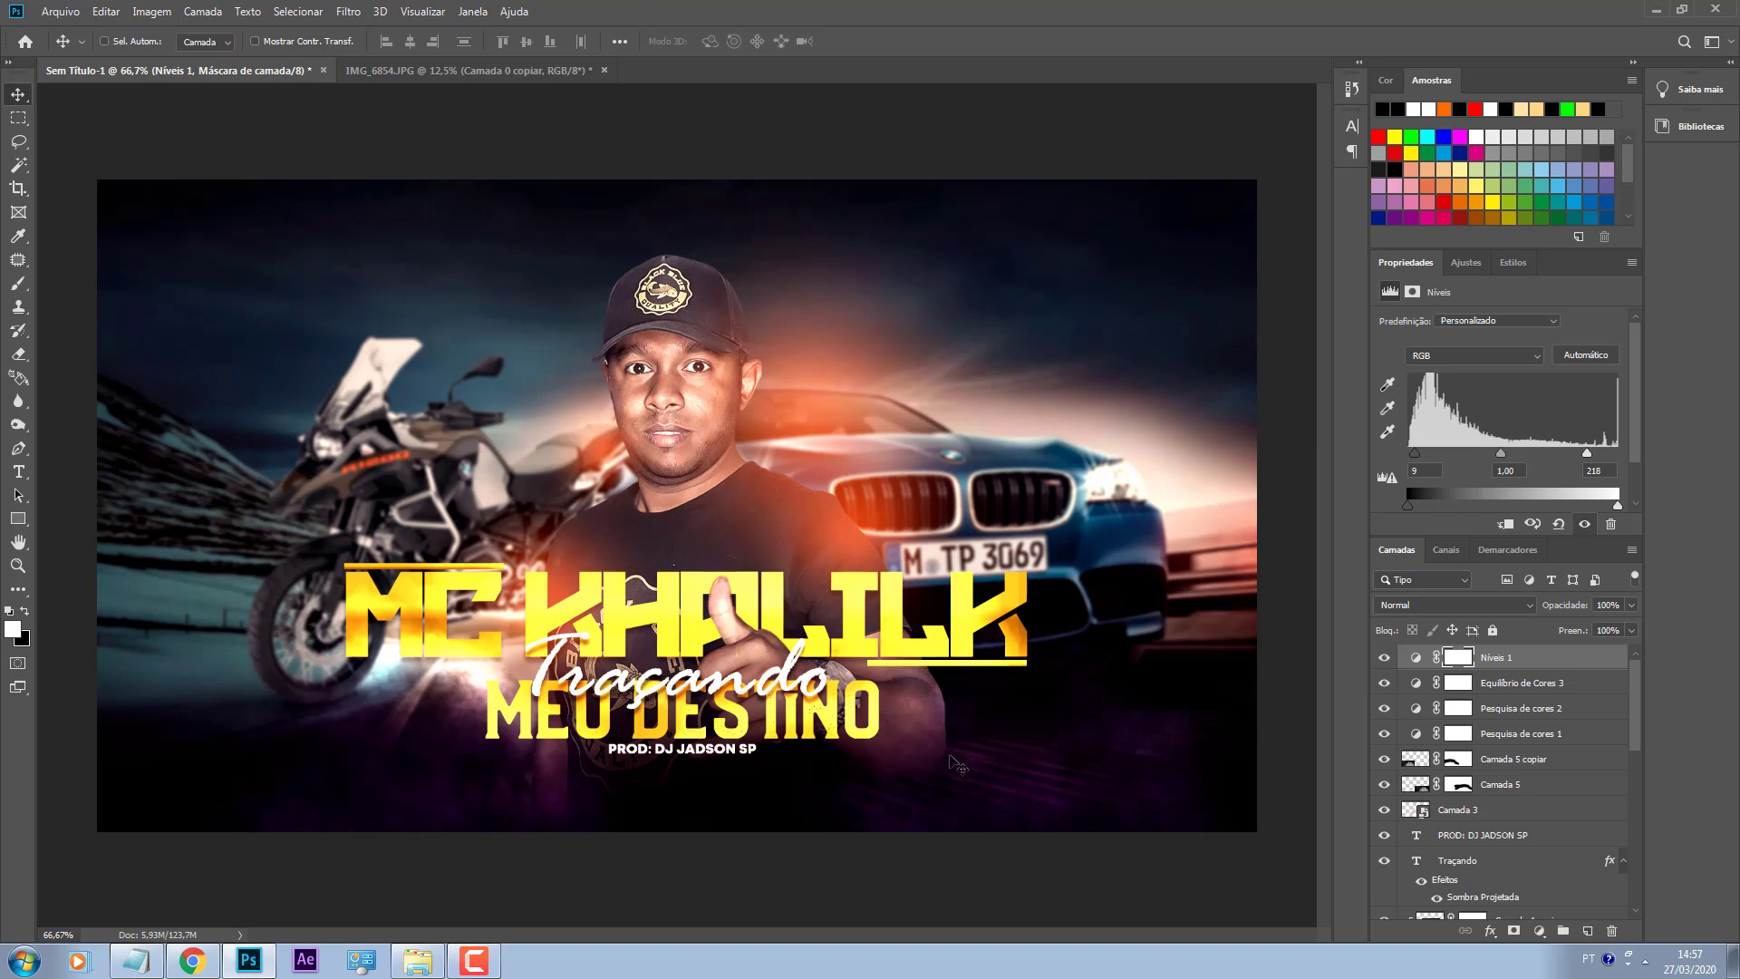
{"action": "left_click", "coordinate": [1400, 660]}
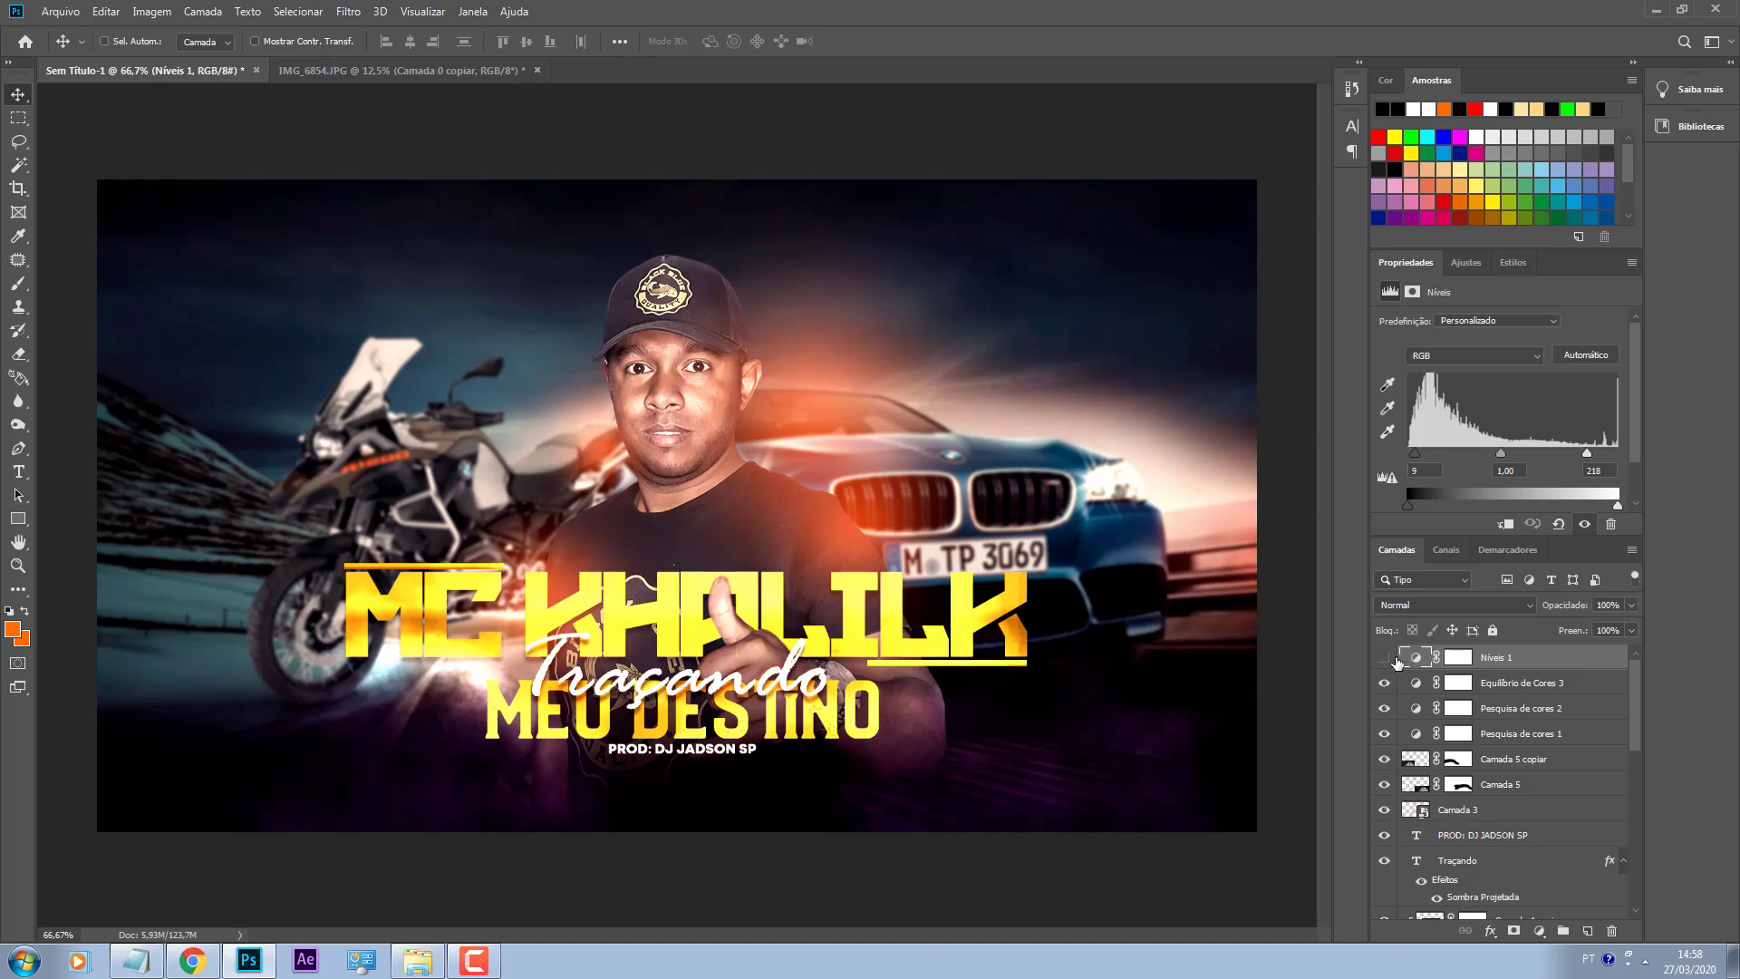
{"action": "left_click", "coordinate": [1386, 659]}
{"action": "left_click_drag", "start_coordinate": [1587, 453], "coordinate": [1577, 453]}
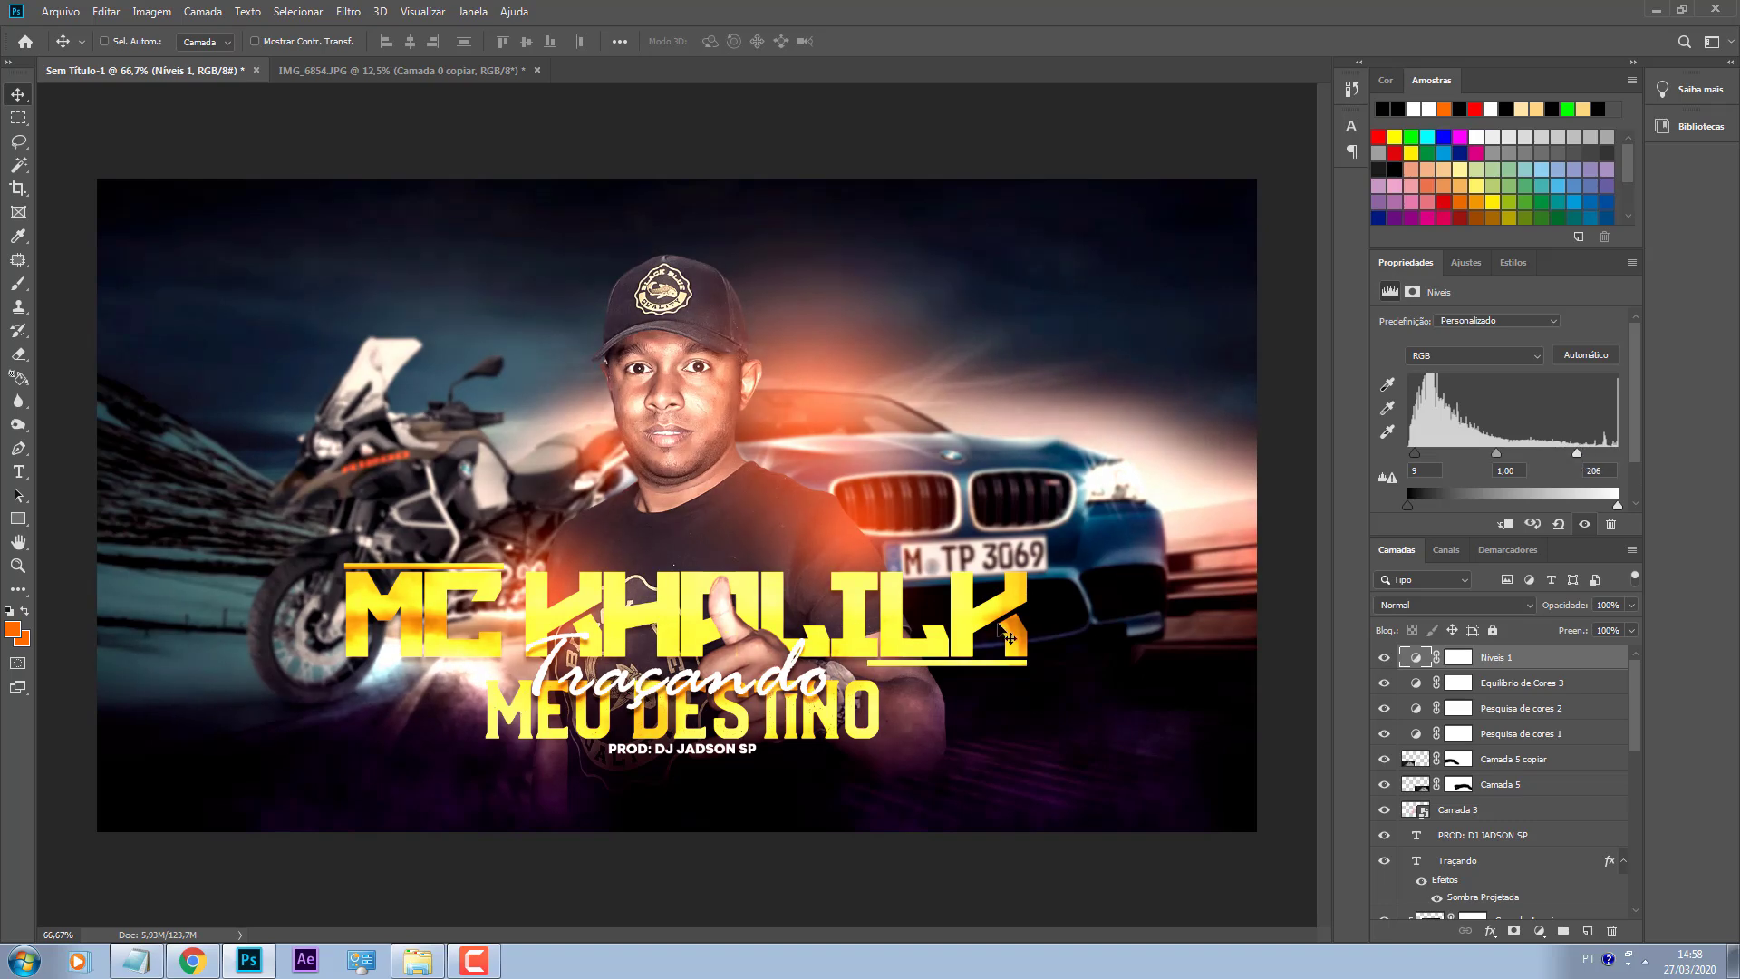
Step: Compare the finished flyer repeatedly with the Níveis 1 adjustment hidden and shown
{"action": "left_click", "coordinate": [1385, 659]}
{"action": "left_click", "coordinate": [1386, 661]}
{"action": "left_click", "coordinate": [1384, 664]}
{"action": "left_click", "coordinate": [1383, 670]}
{"action": "left_click", "coordinate": [1384, 659]}
{"action": "left_click", "coordinate": [1384, 660]}
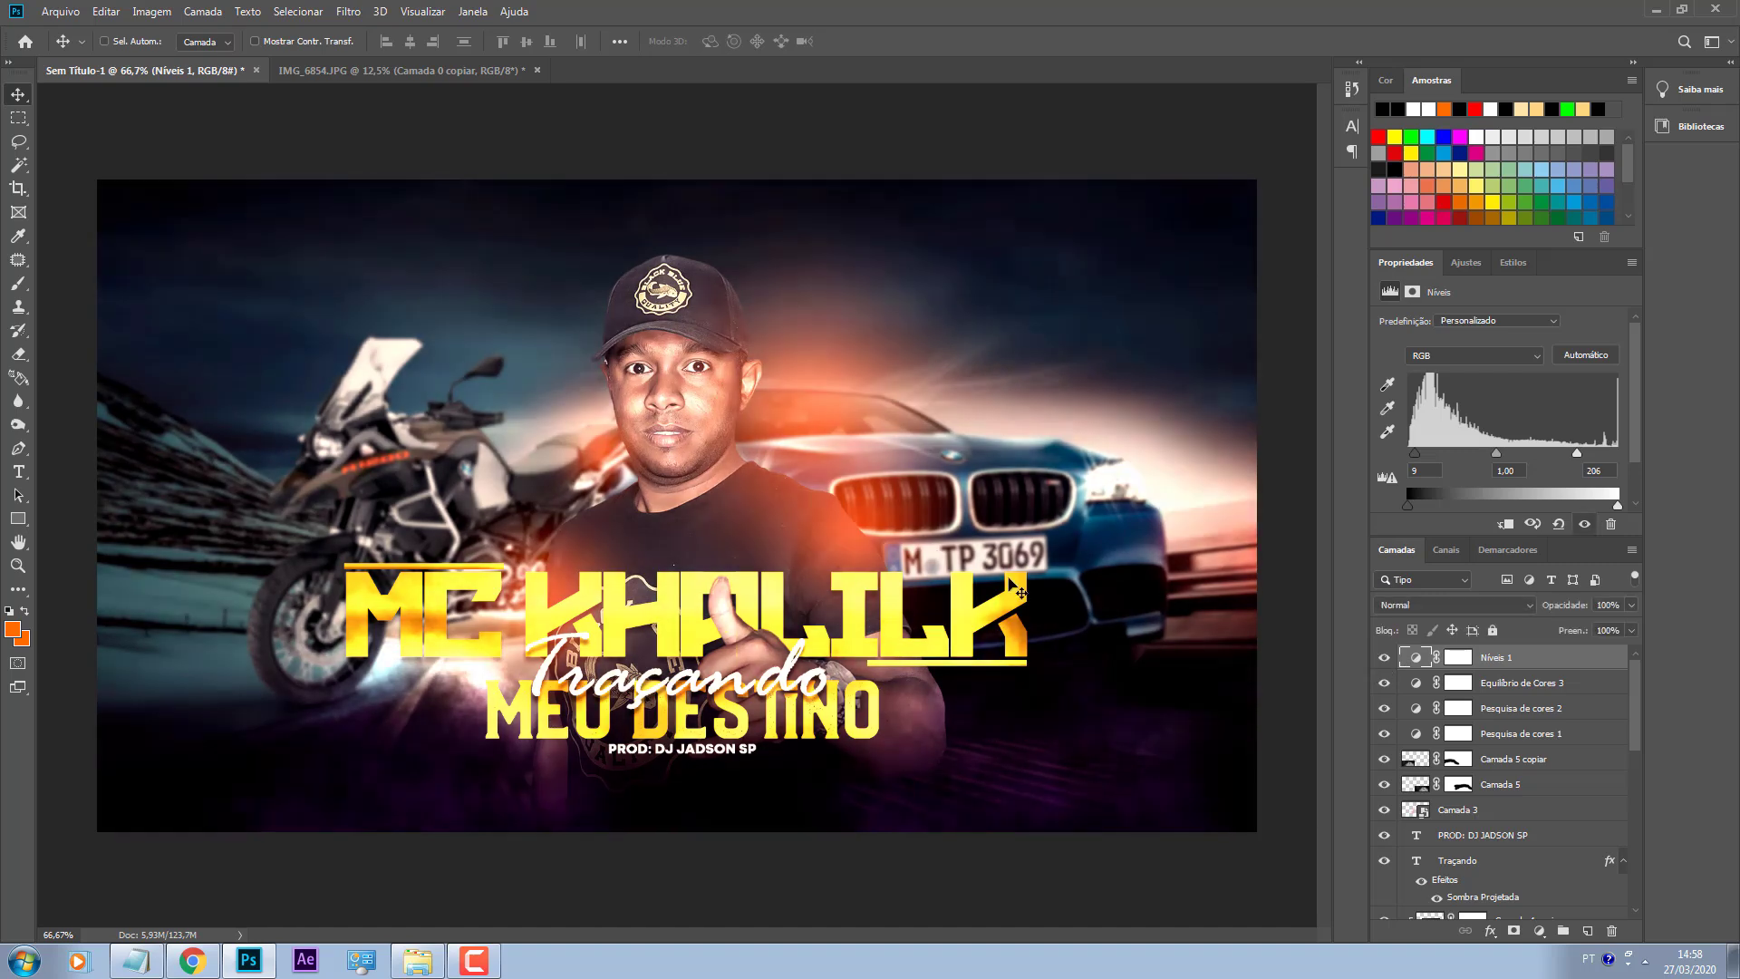
{"action": "left_click", "coordinate": [1385, 659]}
{"action": "left_click", "coordinate": [1385, 659]}
{"action": "left_click", "coordinate": [1385, 659]}
{"action": "left_click", "coordinate": [1385, 659]}
{"action": "left_click", "coordinate": [1384, 659]}
{"action": "left_click", "coordinate": [1384, 659]}
{"action": "left_click", "coordinate": [1384, 659]}
{"action": "left_click", "coordinate": [1383, 659]}
{"action": "mouse_move", "coordinate": [498, 970]}
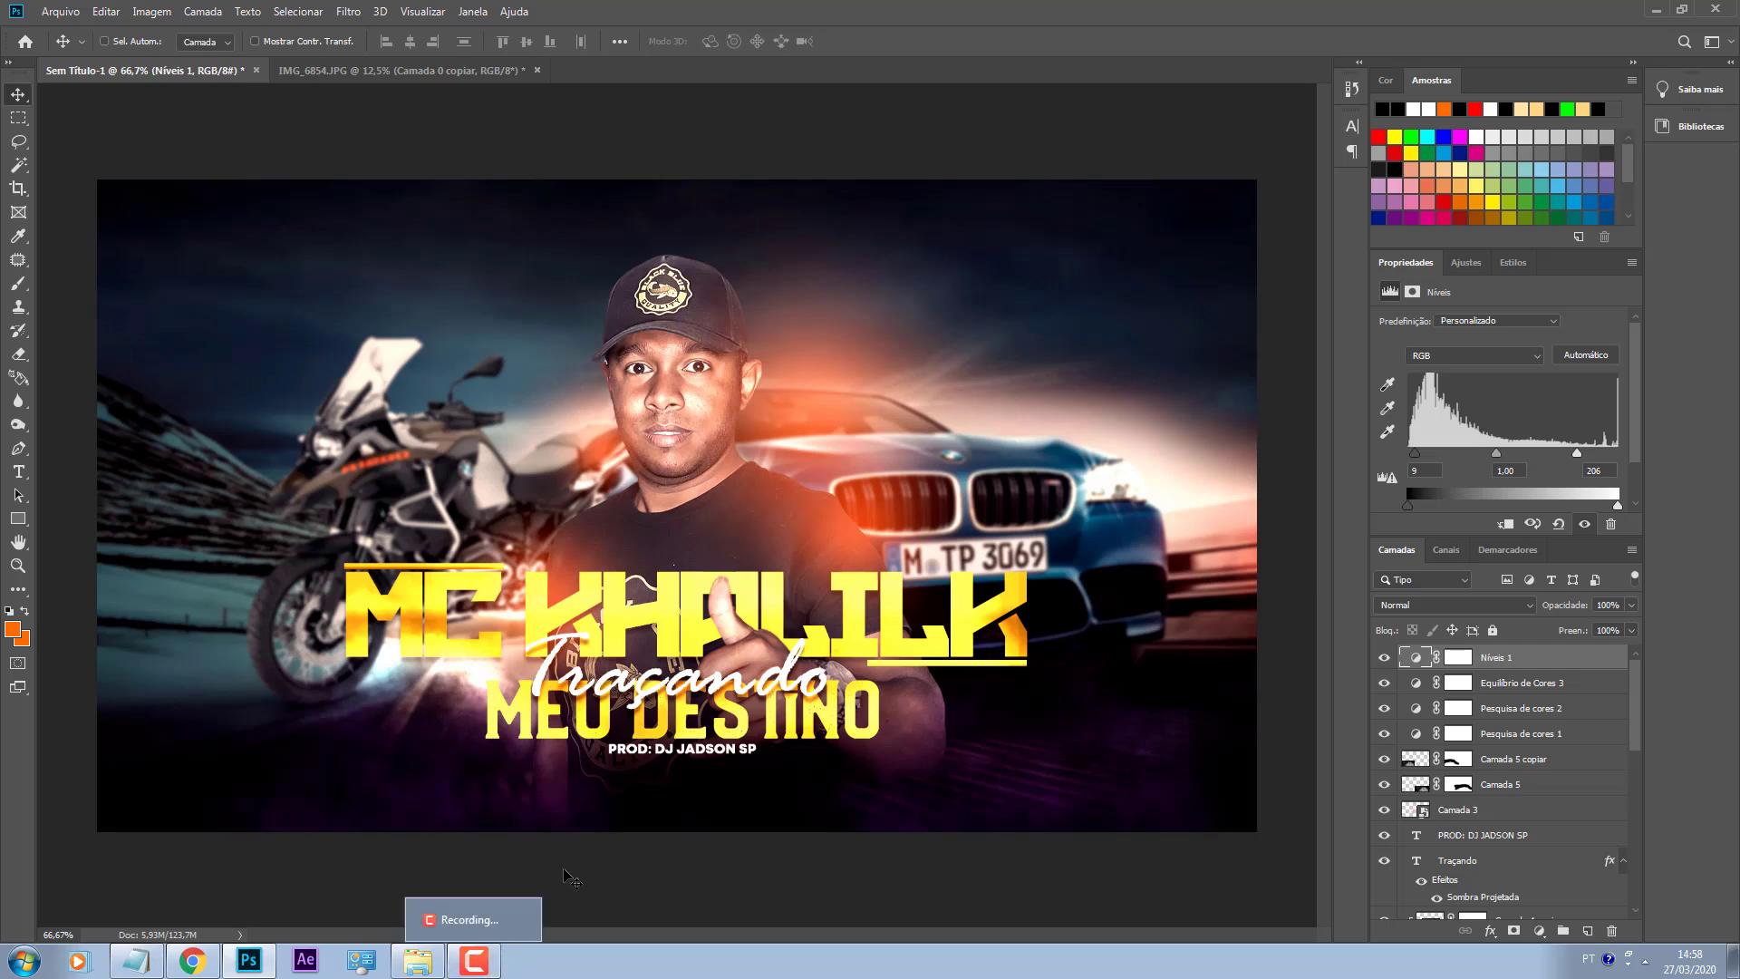
{"action": "left_click", "coordinate": [471, 920]}
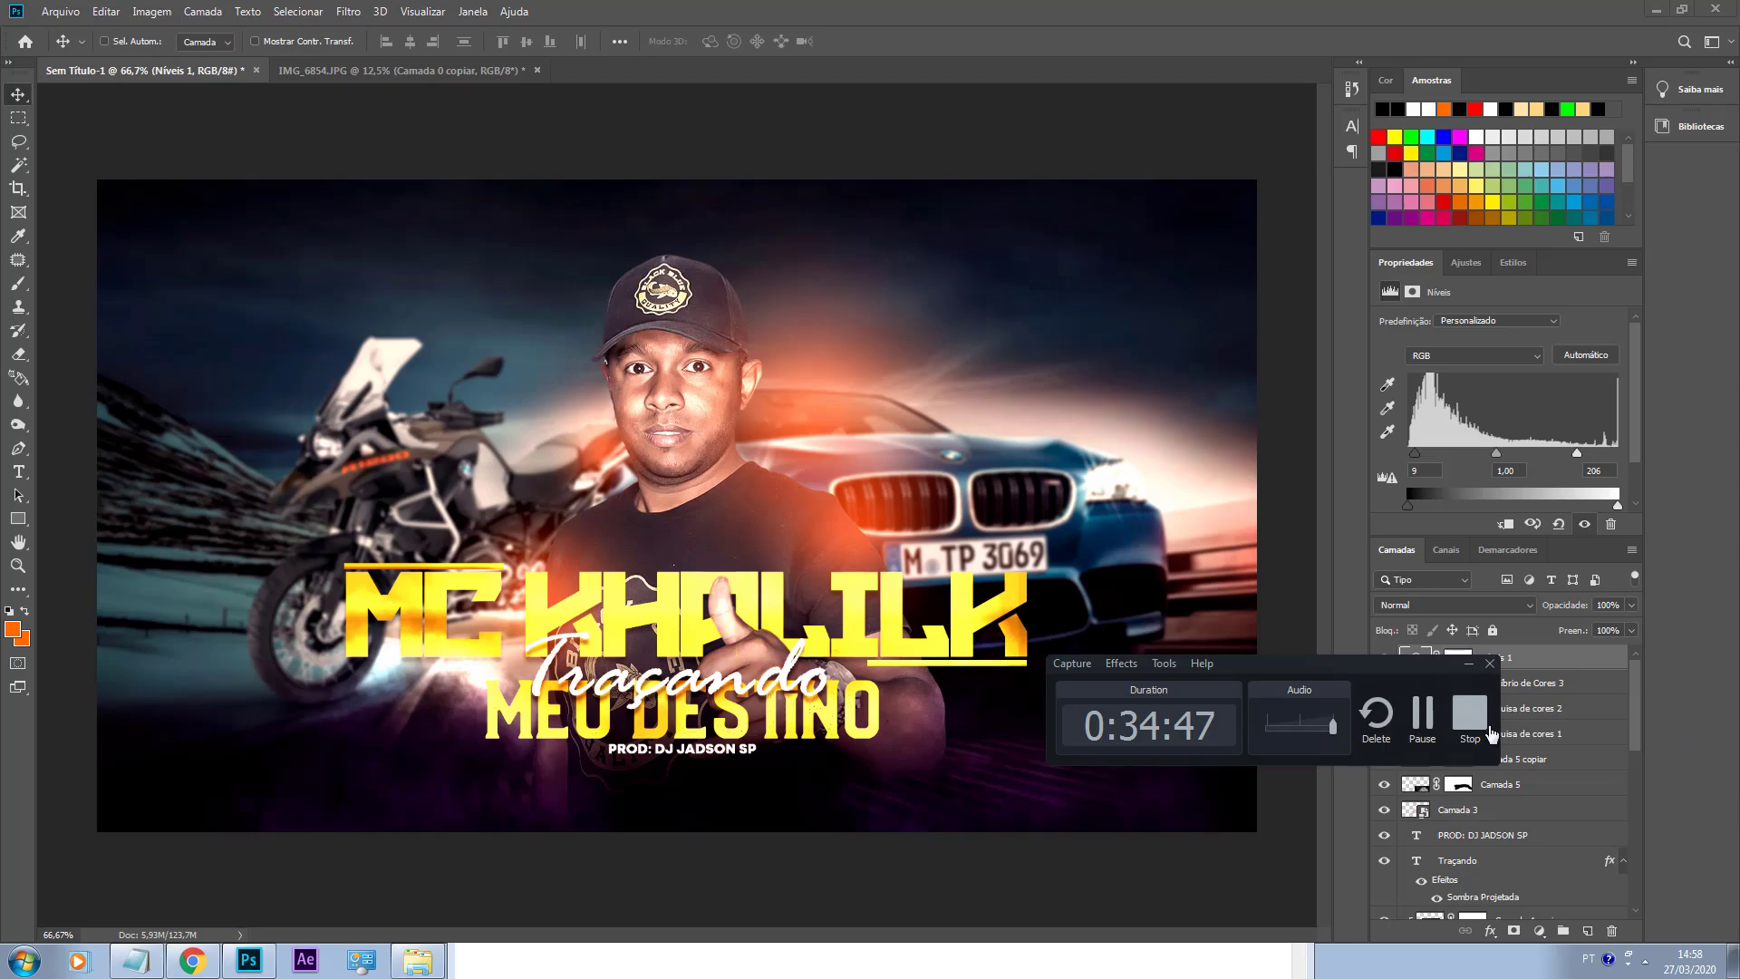